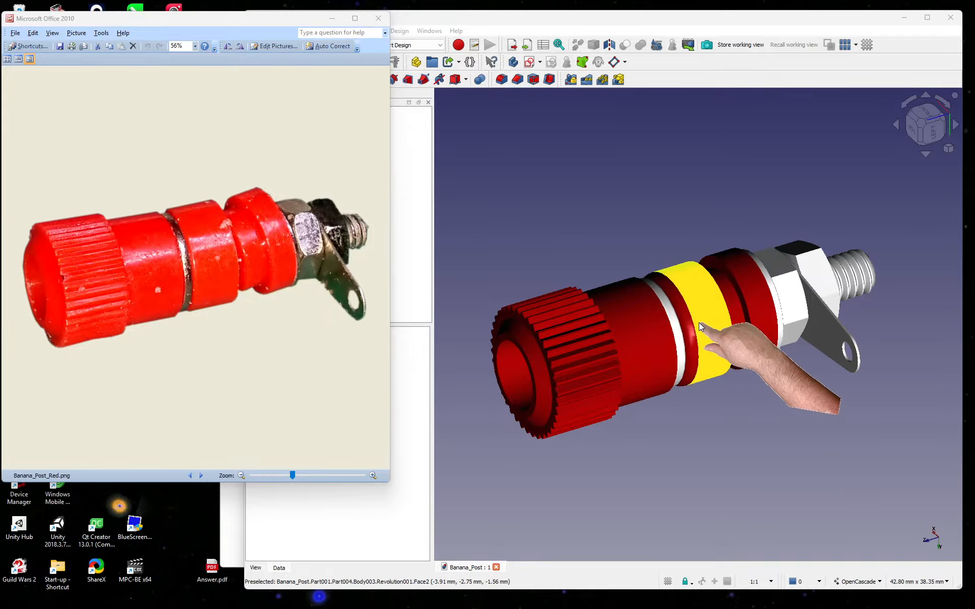
Switch to FreeCAD and hide the Post Nut part of the Banana Post Ass assembly.
click(629, 458)
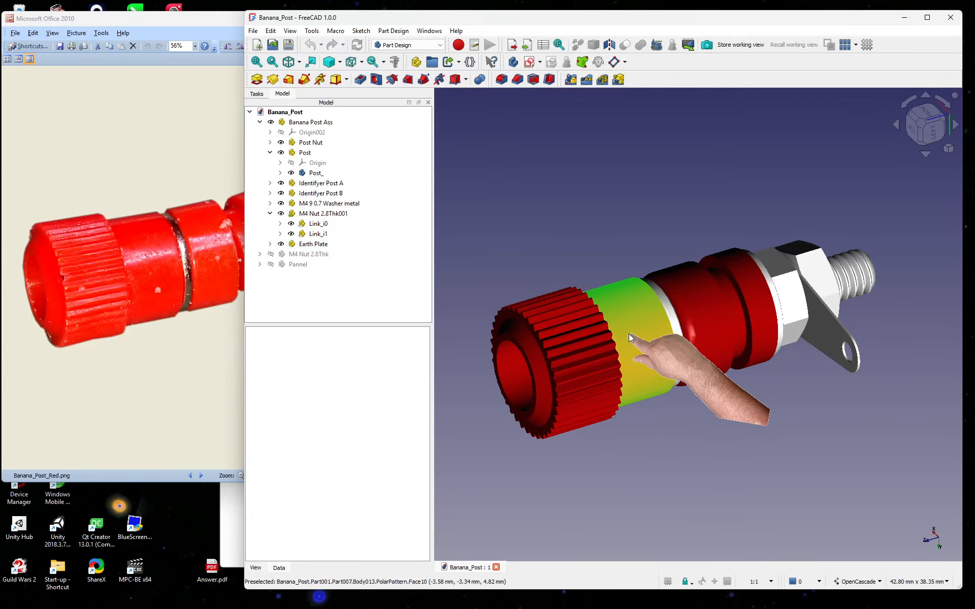
click(624, 402)
click(270, 142)
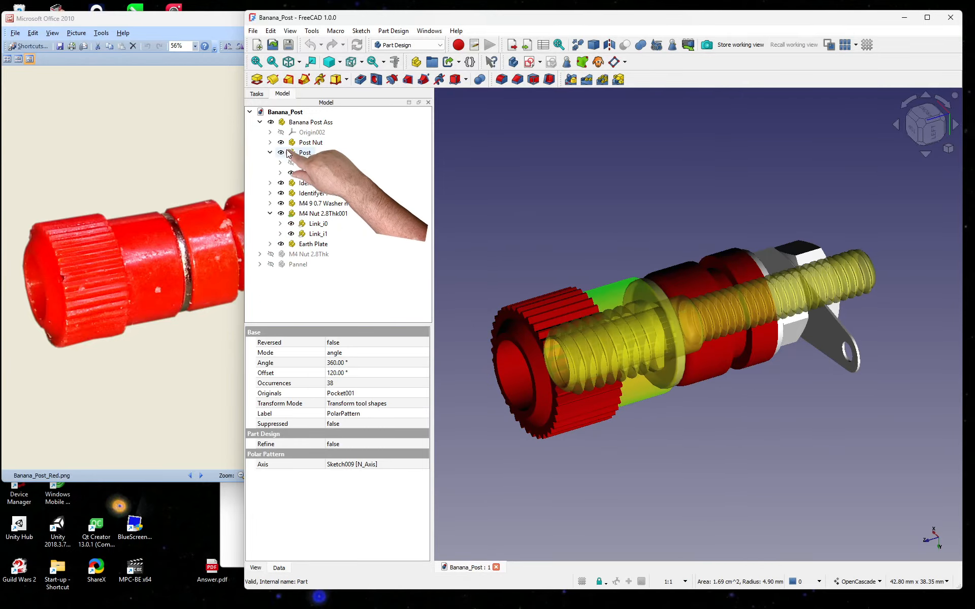
click(296, 143)
key(space)
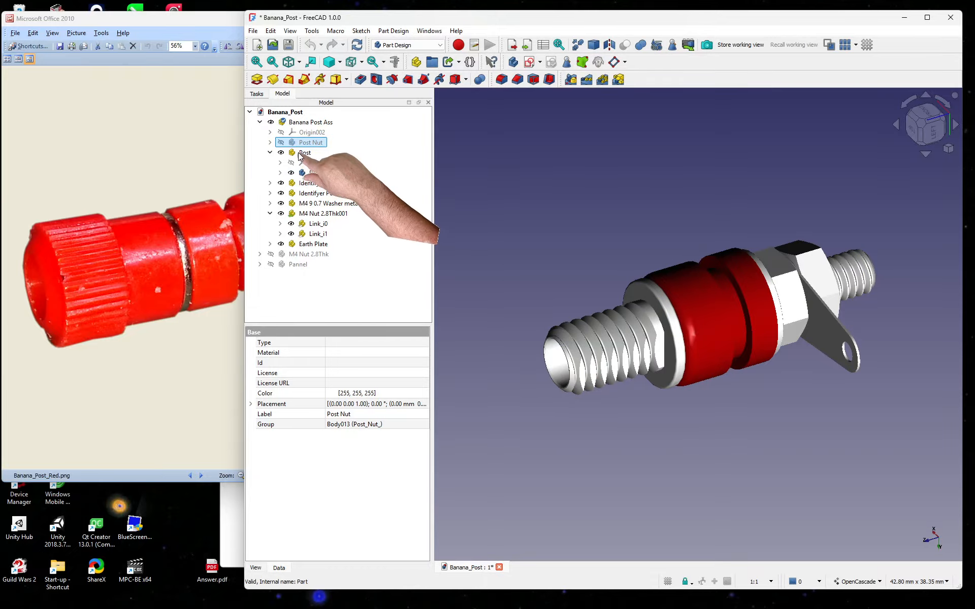
Hide the Identifyer Post B, M4 9 0.7 Washer metal and M4 Nut 2.8Thk001 parts in the assembly.
click(301, 183)
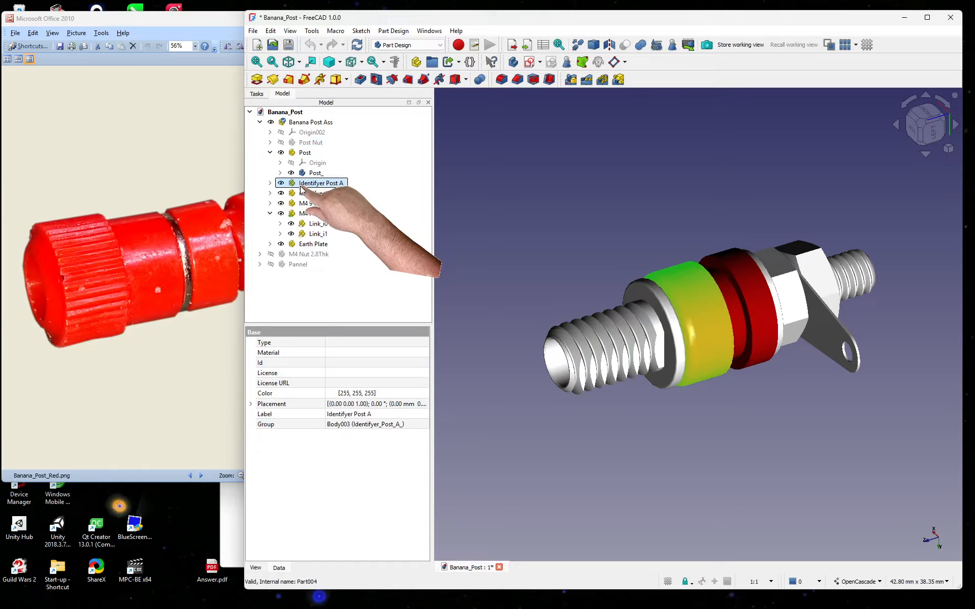
click(302, 194)
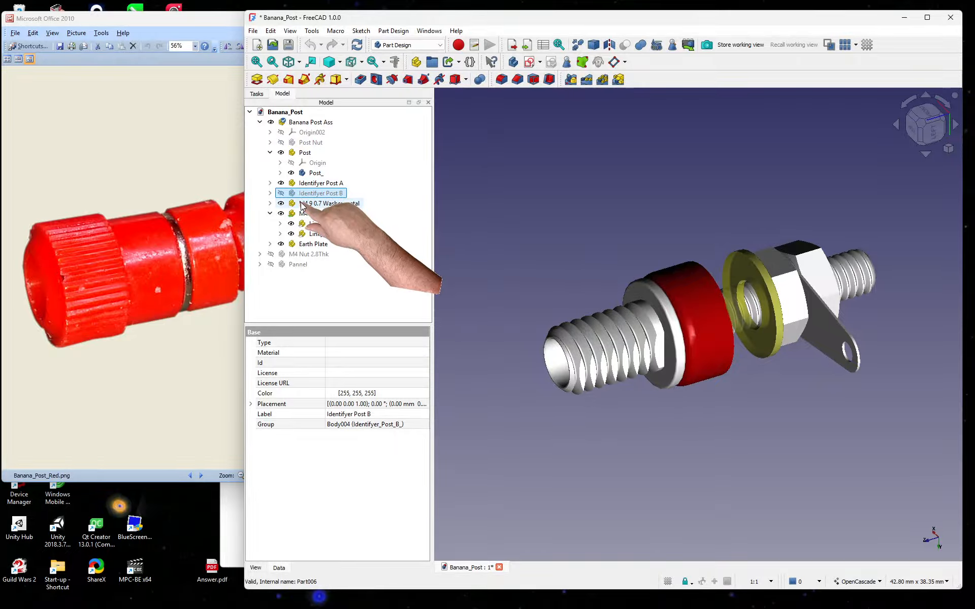
click(302, 204)
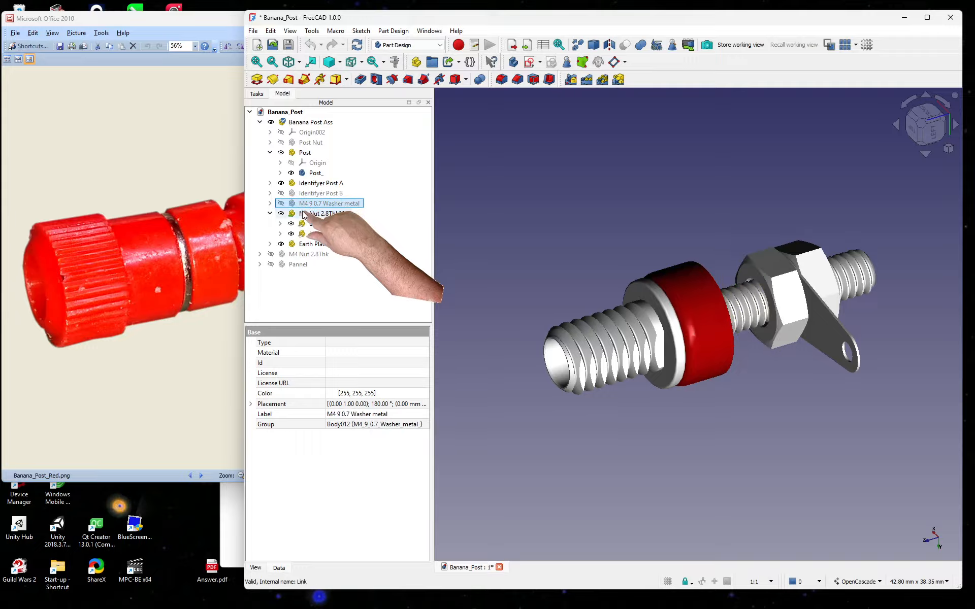
click(303, 214)
key(space)
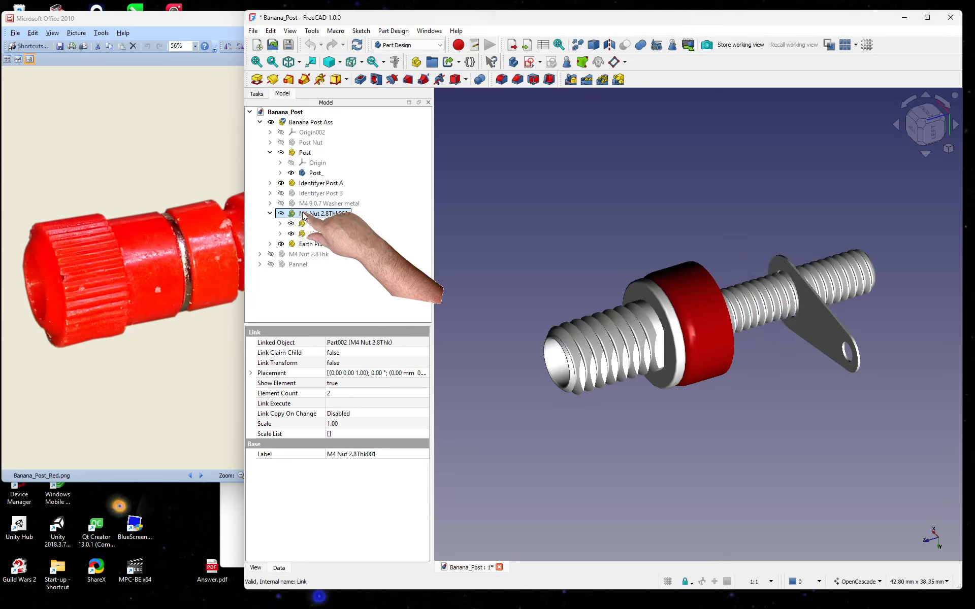
Hide the Earth Plate part, keeping the M4 nuts hidden.
click(300, 244)
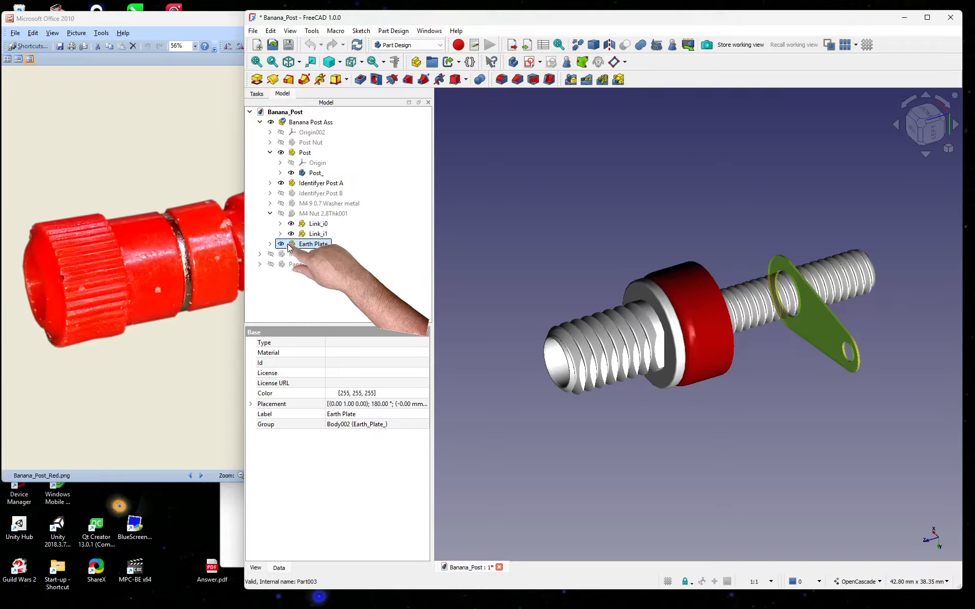
click(314, 215)
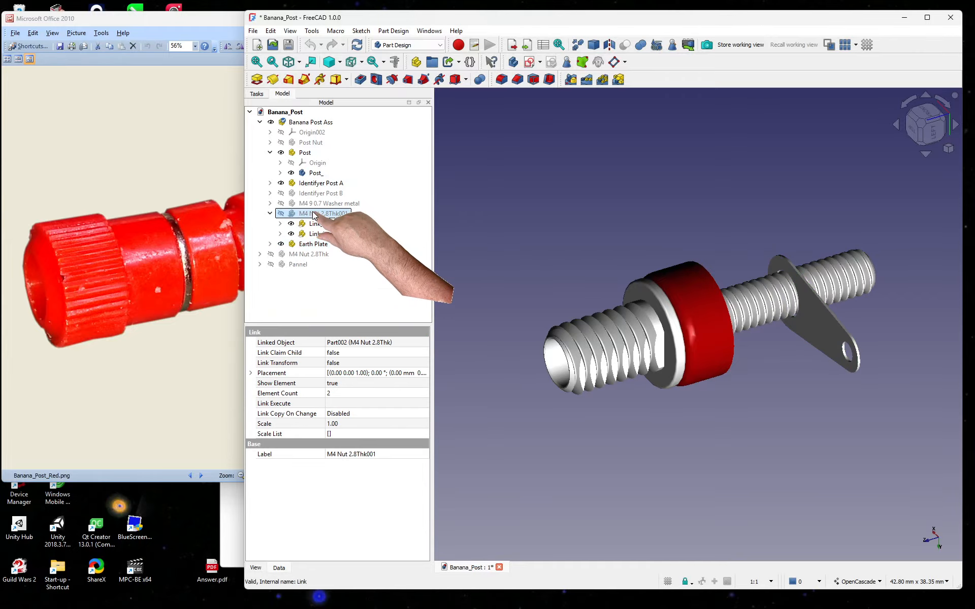
key(space)
key(space)
click(312, 245)
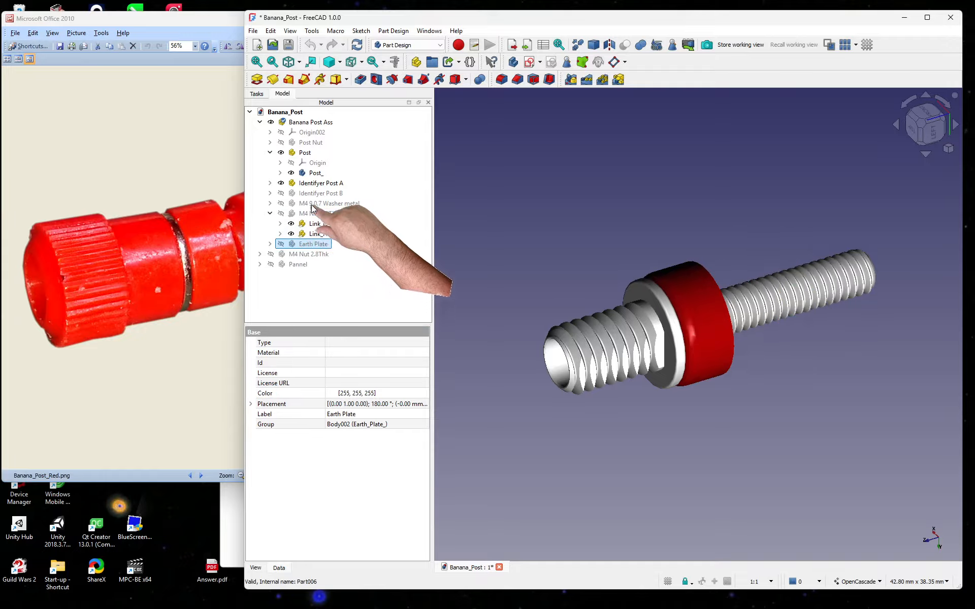
Hide the Post and Identifyer Post A parts of the assembly.
click(300, 153)
key(space)
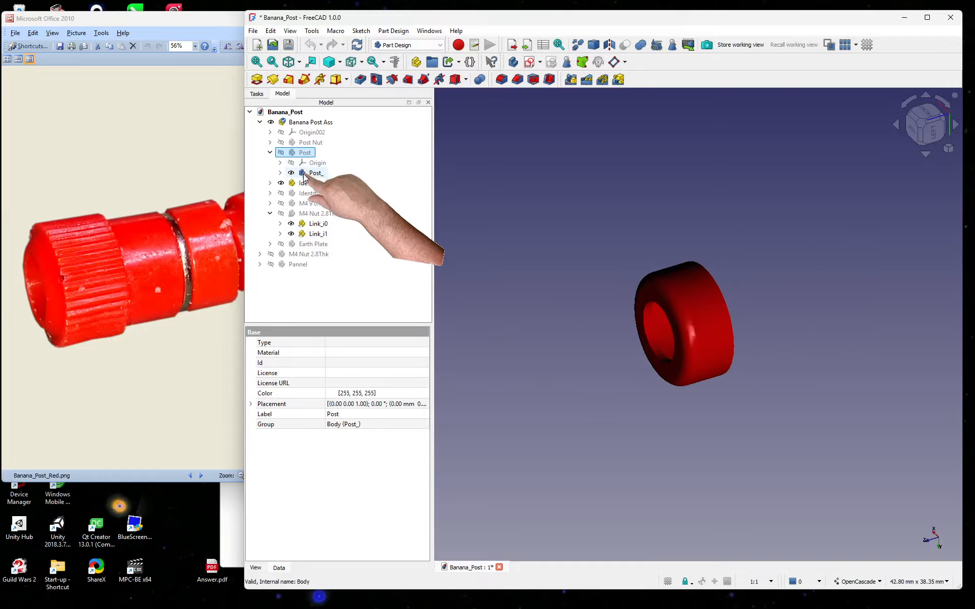
click(302, 183)
key(space)
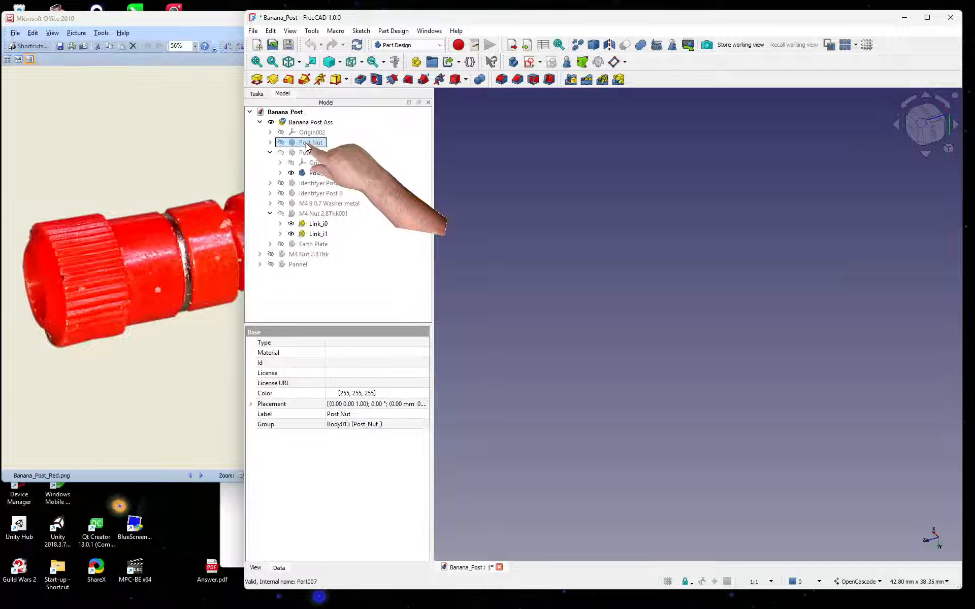
Show the Post Nut part on its own and examine its bore and knurled outer surface.
key(space)
click(592, 466)
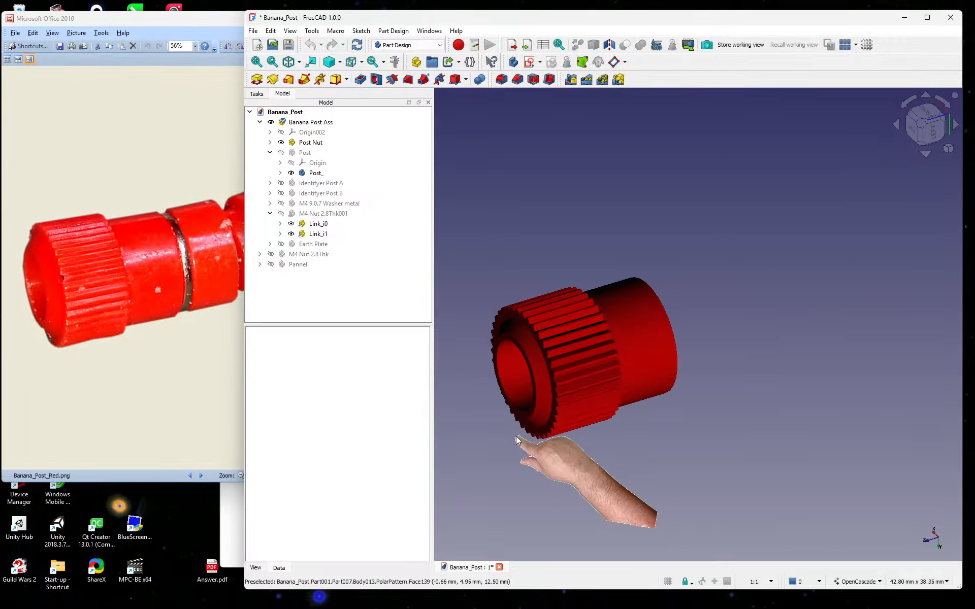
middle_drag(493, 428, 562, 377)
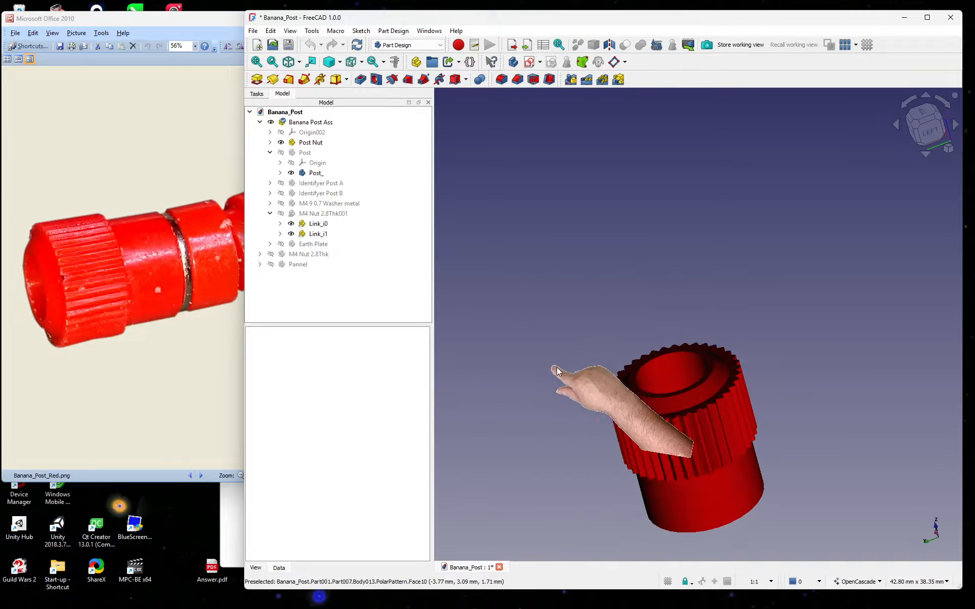
scroll(721, 512, up, 4)
scroll(607, 396, down, 2)
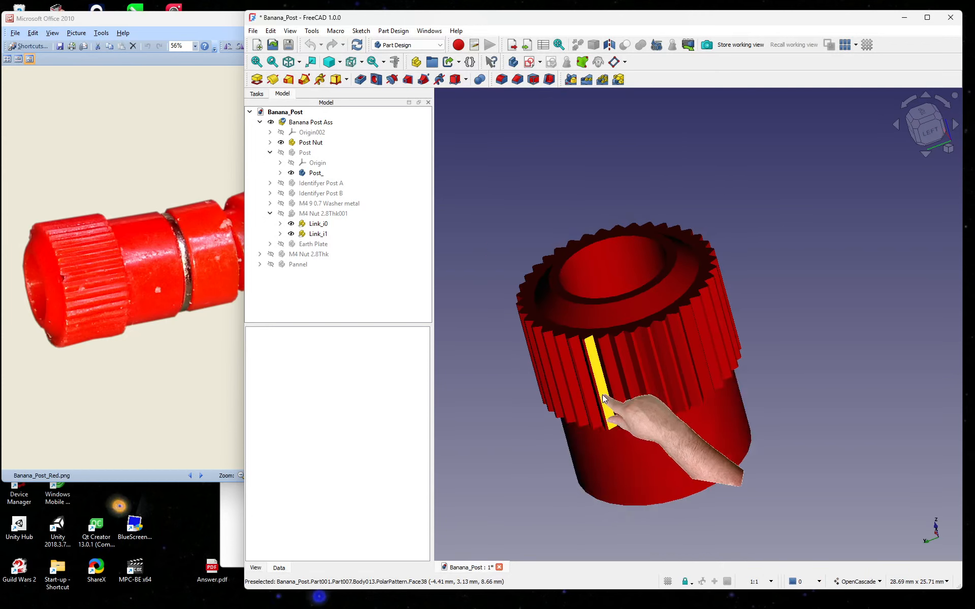
middle_drag(571, 450, 517, 433)
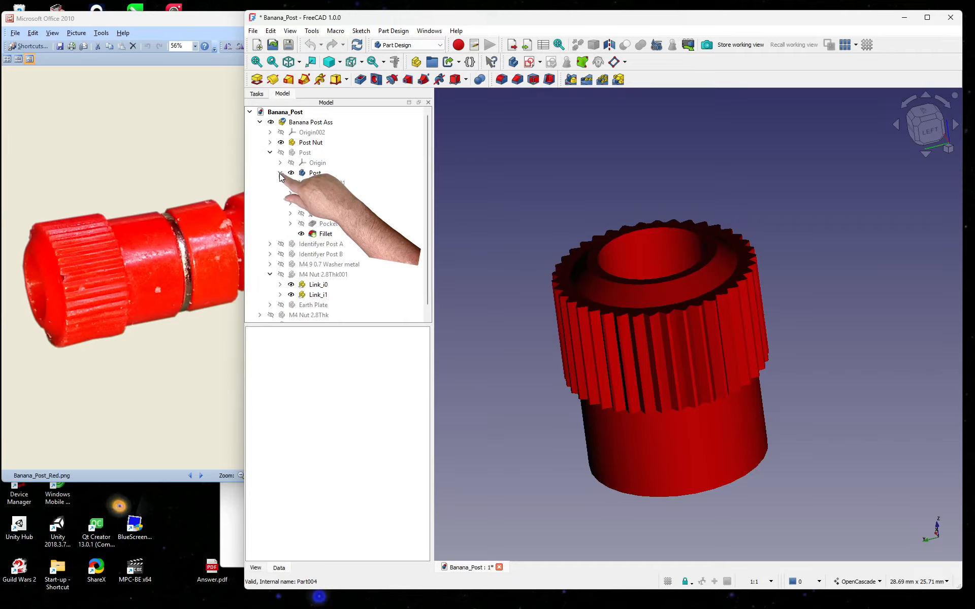
key(space)
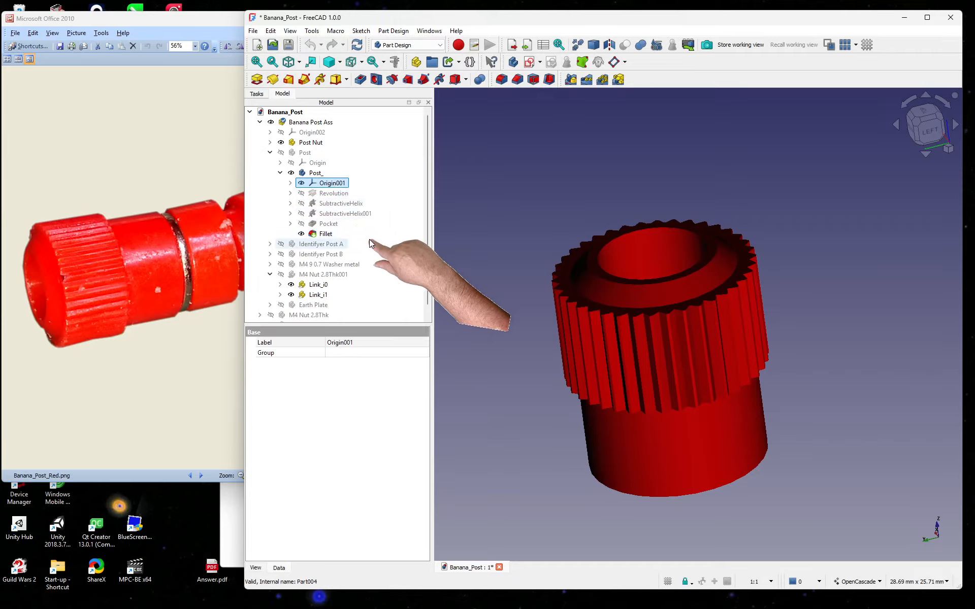
scroll(576, 338, down, 3)
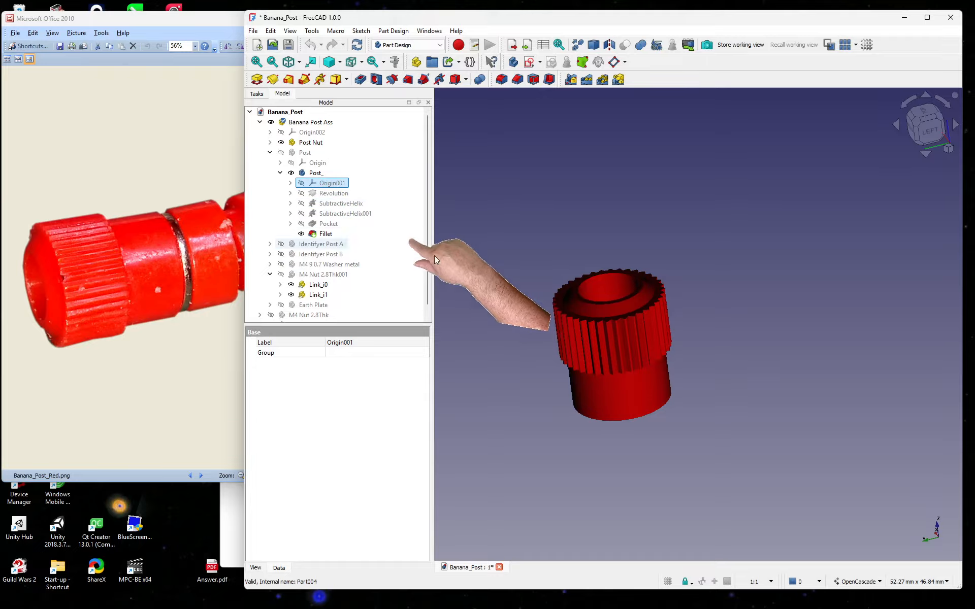
scroll(566, 316, down, 1)
middle_drag(496, 350, 517, 329)
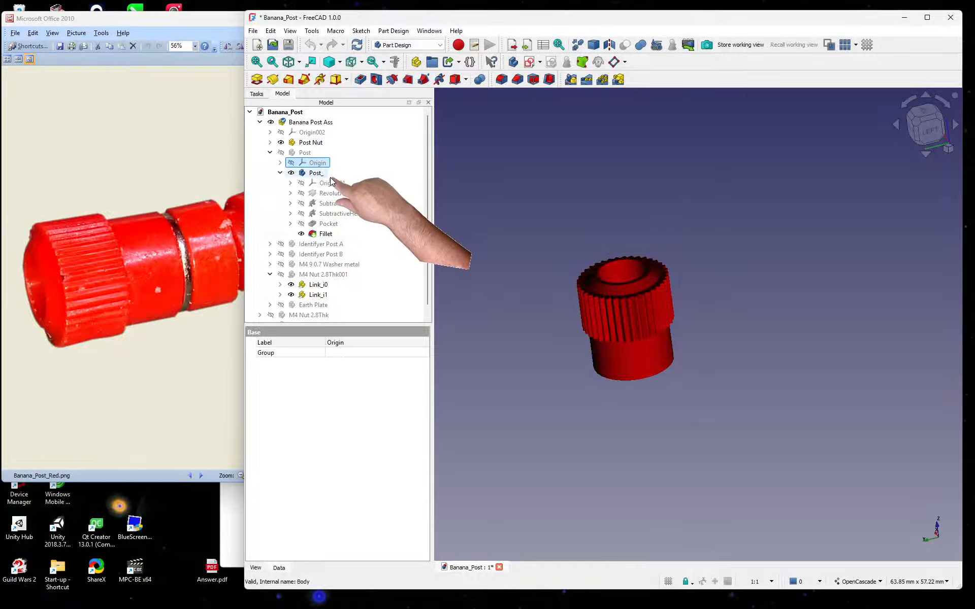
Collapse the Post part and display the origin planes and axes of the Post_Nut_ body.
click(270, 153)
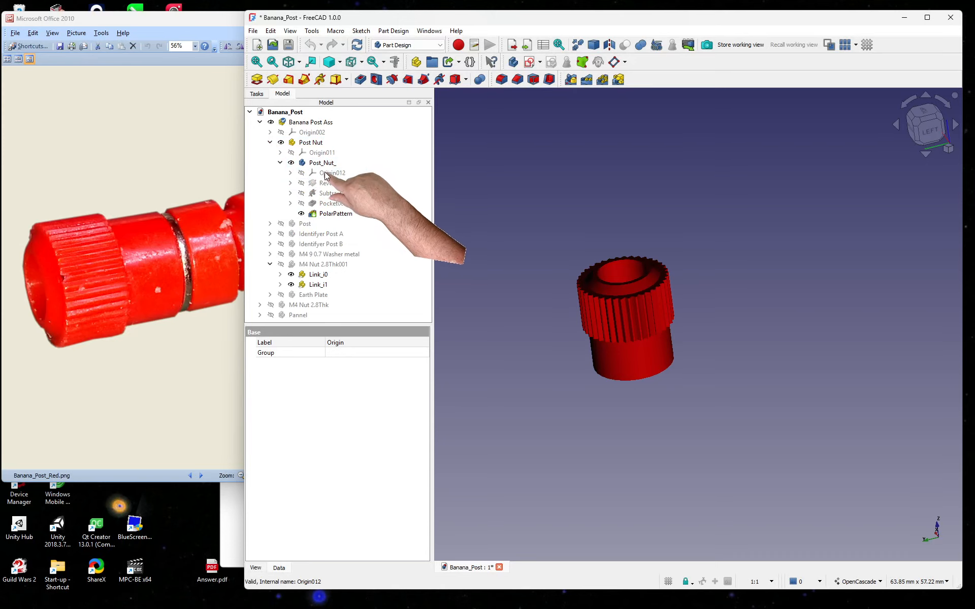
key(space)
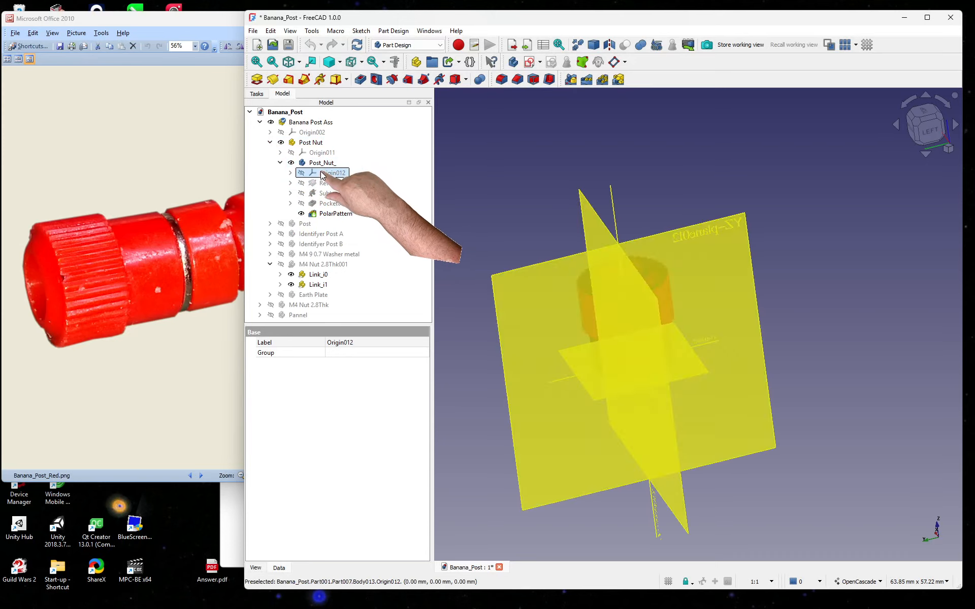
click(795, 431)
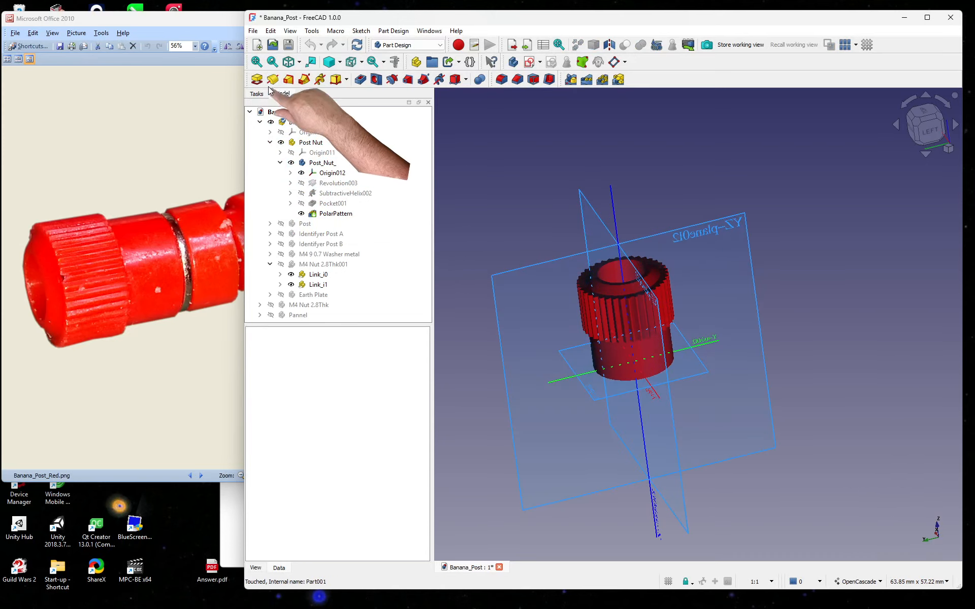
View the nut isometrically in a maximized window, single out the body's XZ plane, and hide the origin again.
click(288, 63)
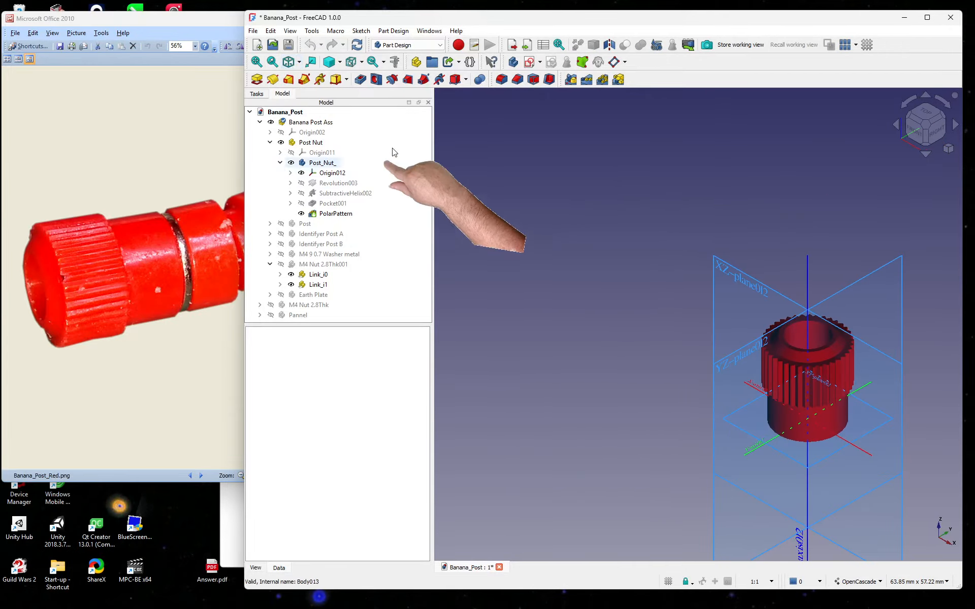
double_click(523, 17)
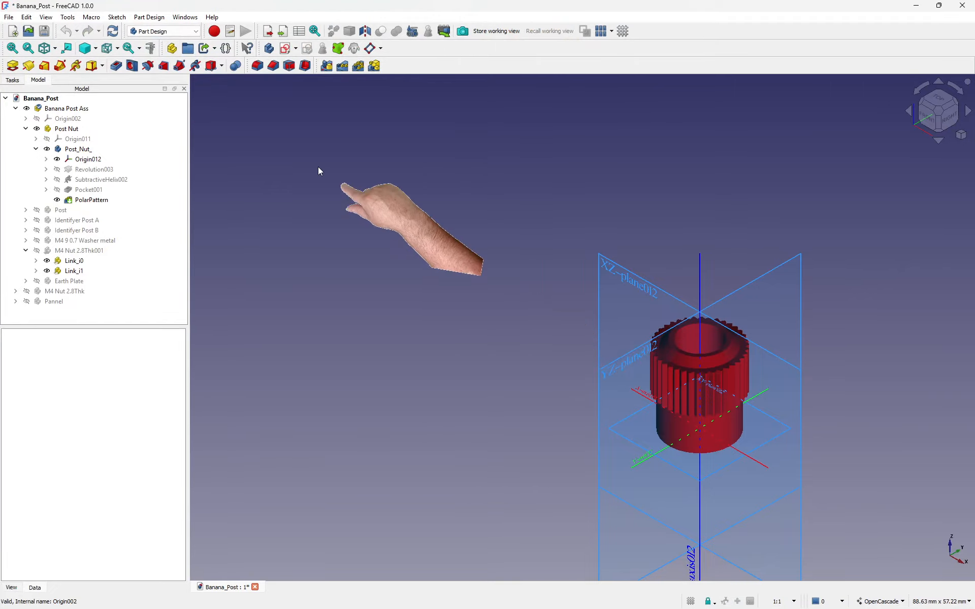
scroll(215, 125, down, 2)
scroll(440, 375, up, 3)
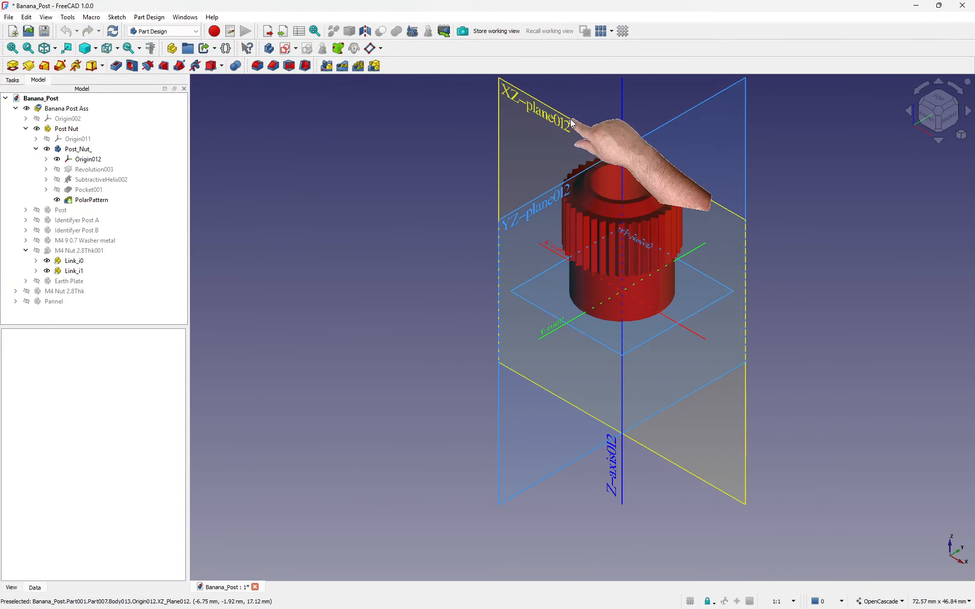
click(569, 122)
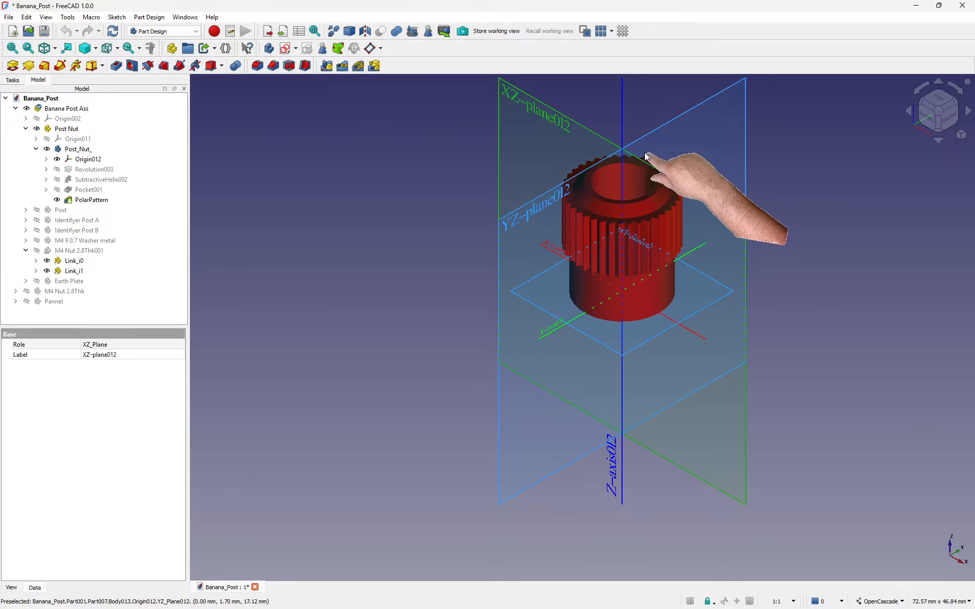
click(88, 160)
key(space)
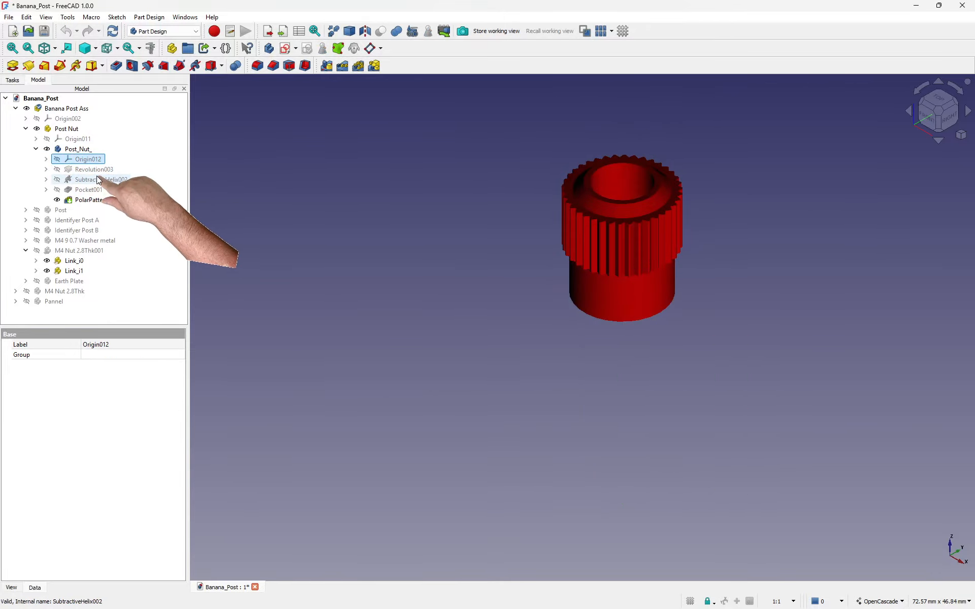
Open Sketch007 under Revolution003, examine the nut's dimensioned half-profile, and close the sketch.
click(46, 170)
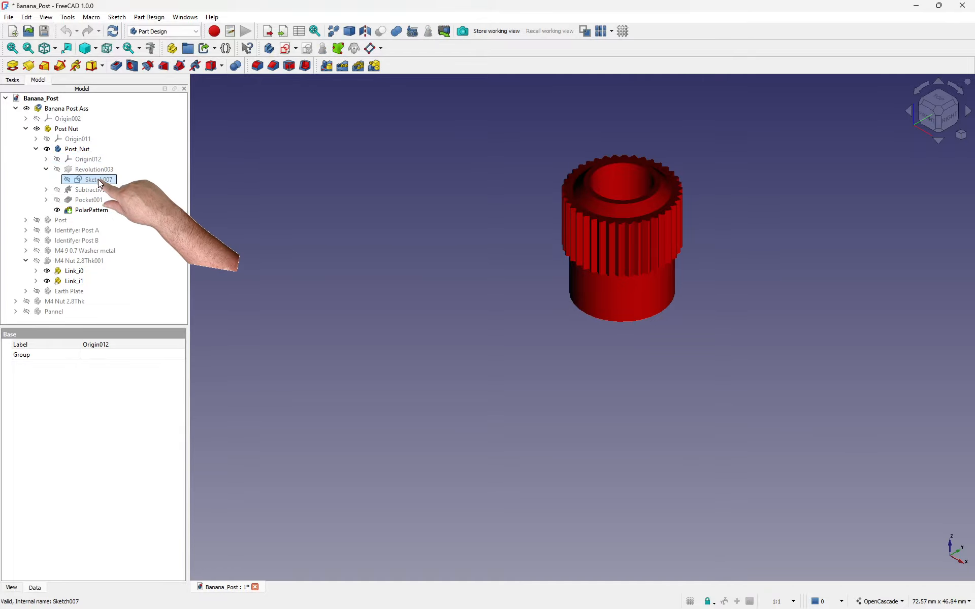
double_click(99, 180)
scroll(648, 219, up, 5)
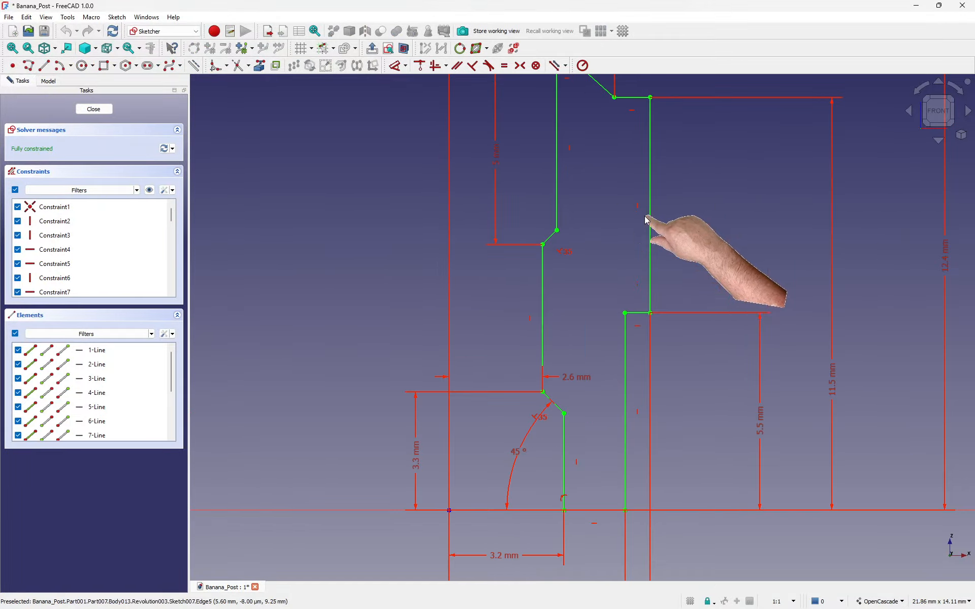
middle_drag(653, 266, 625, 304)
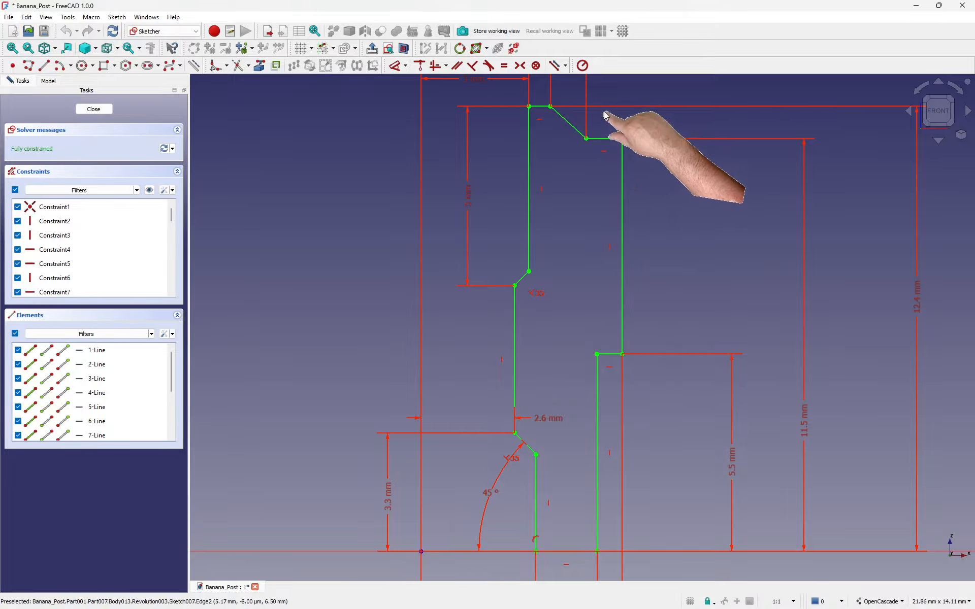
scroll(614, 217, down, 3)
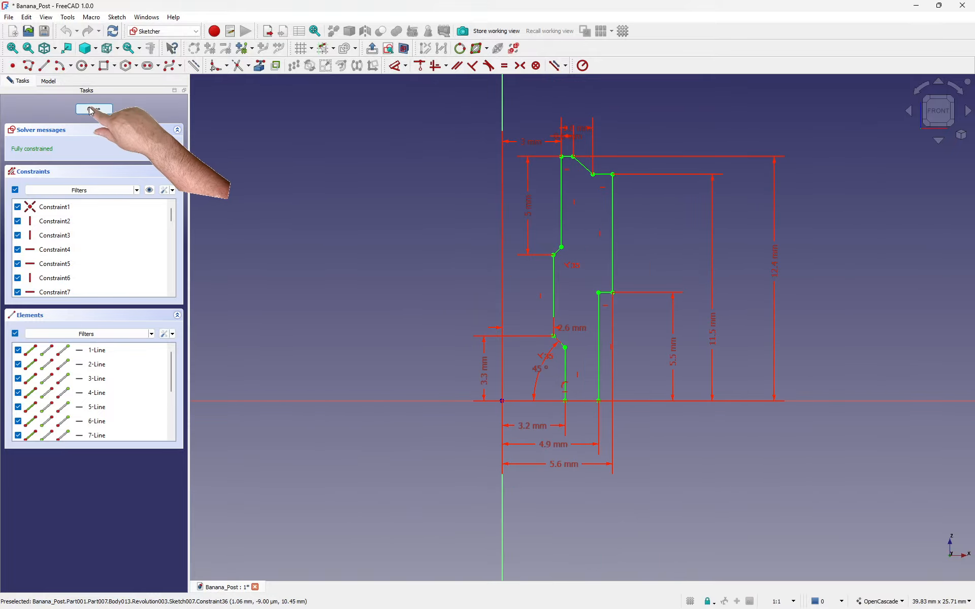
click(91, 109)
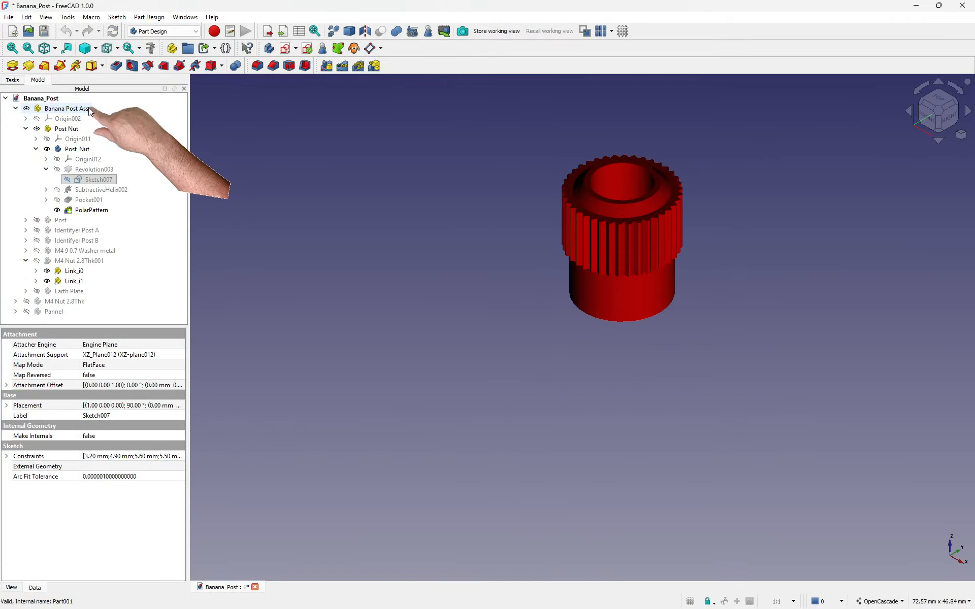
Show the Revolution003 feature of the Post_Nut_ body and inspect its upper and lower outer faces.
click(76, 169)
key(space)
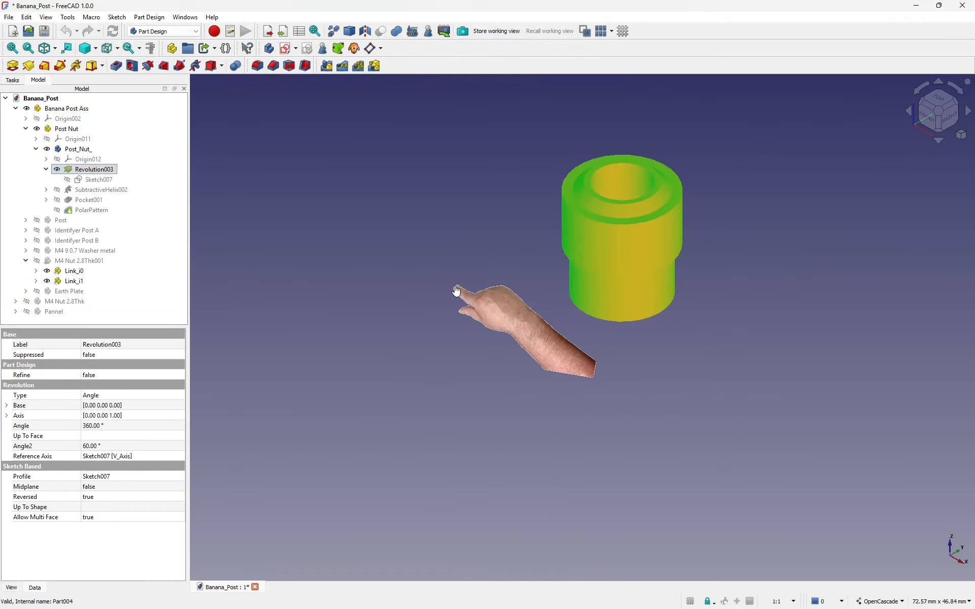
click(504, 201)
scroll(660, 203, up, 3)
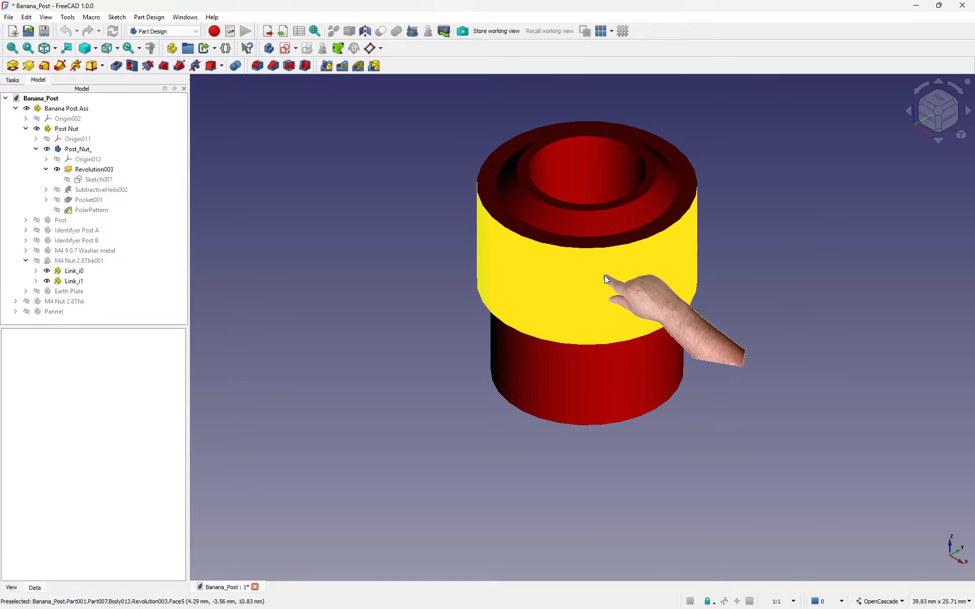
right_click(600, 275)
click(569, 310)
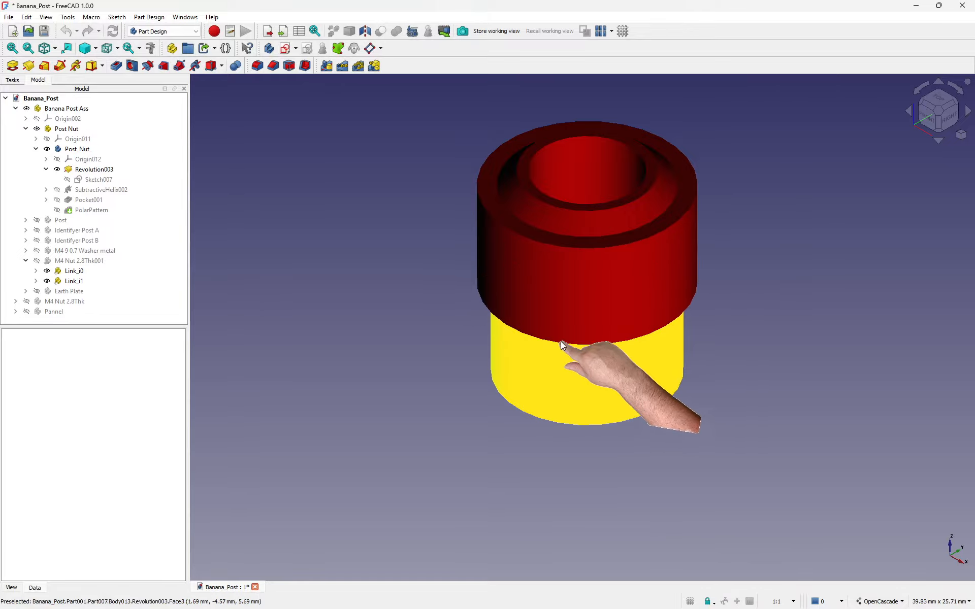
Collapse Revolution003, expand SubtractiveHelix002 in the Post_Nut_ body, and open its profile Sketch008.
mouse_move(583, 330)
middle_down()
mouse_move(581, 276)
mouse_move(535, 394)
mouse_move(570, 307)
mouse_move(659, 312)
mouse_move(714, 348)
mouse_move(647, 334)
mouse_move(702, 289)
mouse_move(656, 175)
mouse_move(711, 211)
mouse_move(561, 235)
mouse_move(421, 339)
mouse_move(449, 349)
mouse_move(438, 318)
mouse_move(356, 300)
middle_up()
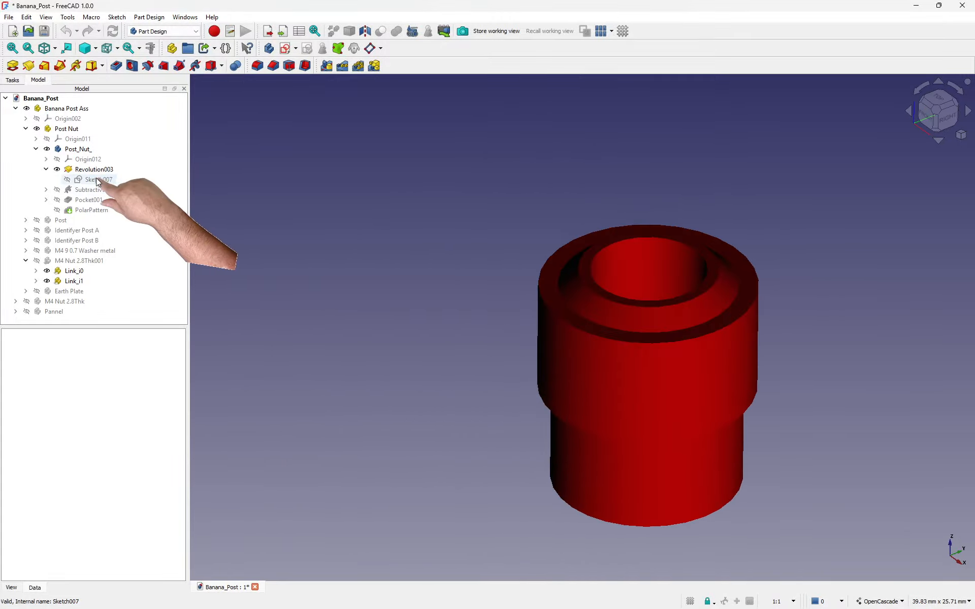
click(46, 170)
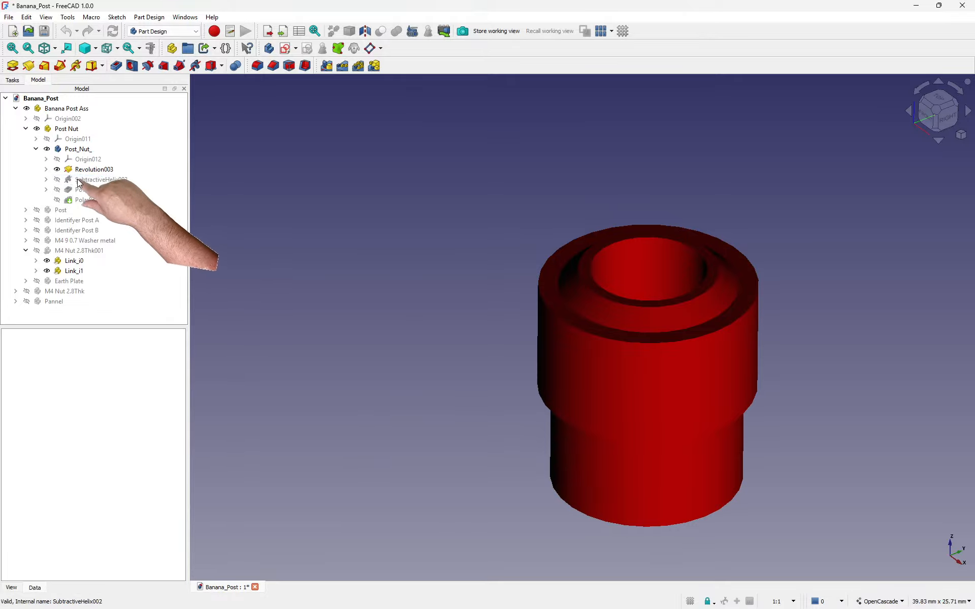
click(45, 180)
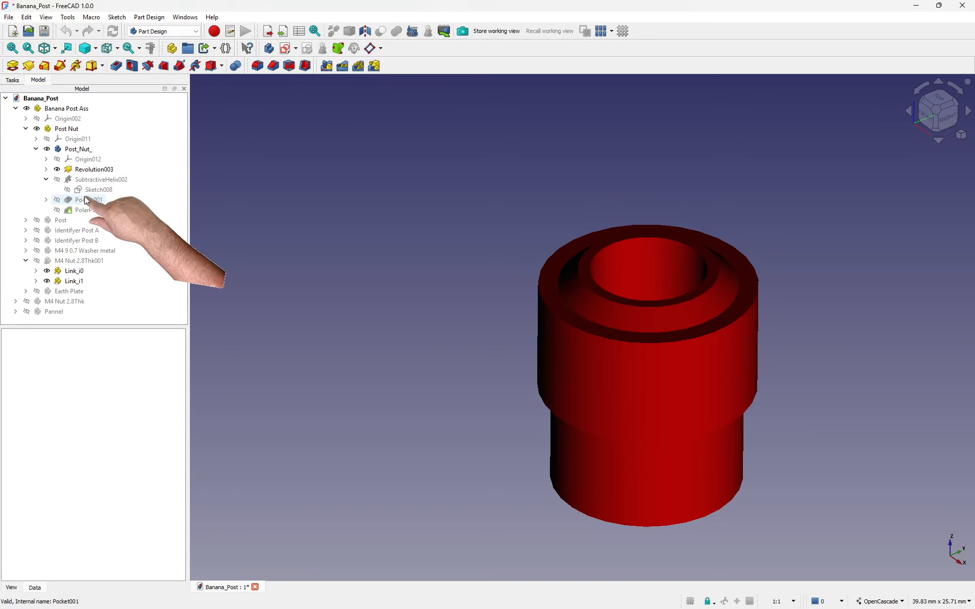
double_click(87, 190)
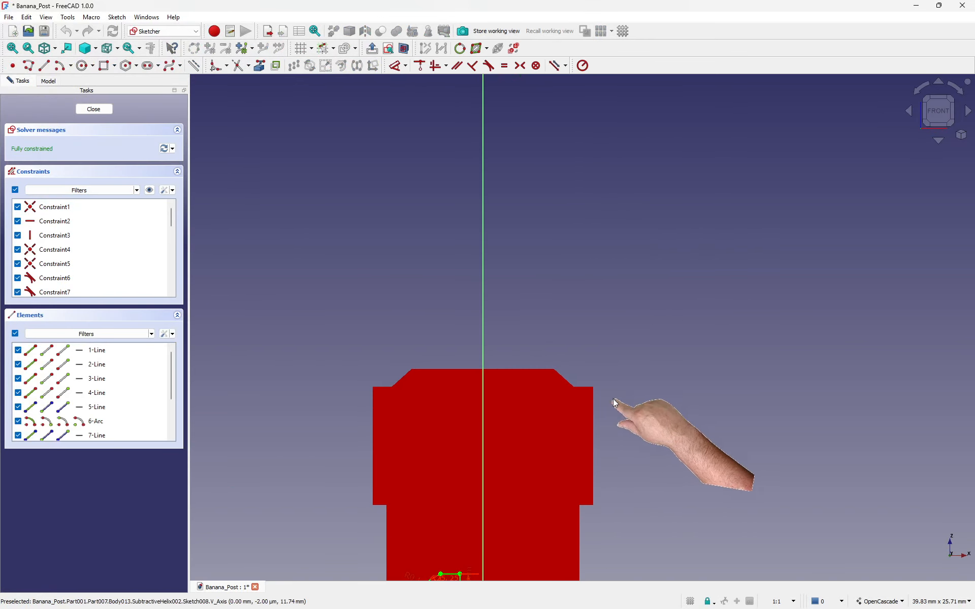
scroll(449, 444, up, 2)
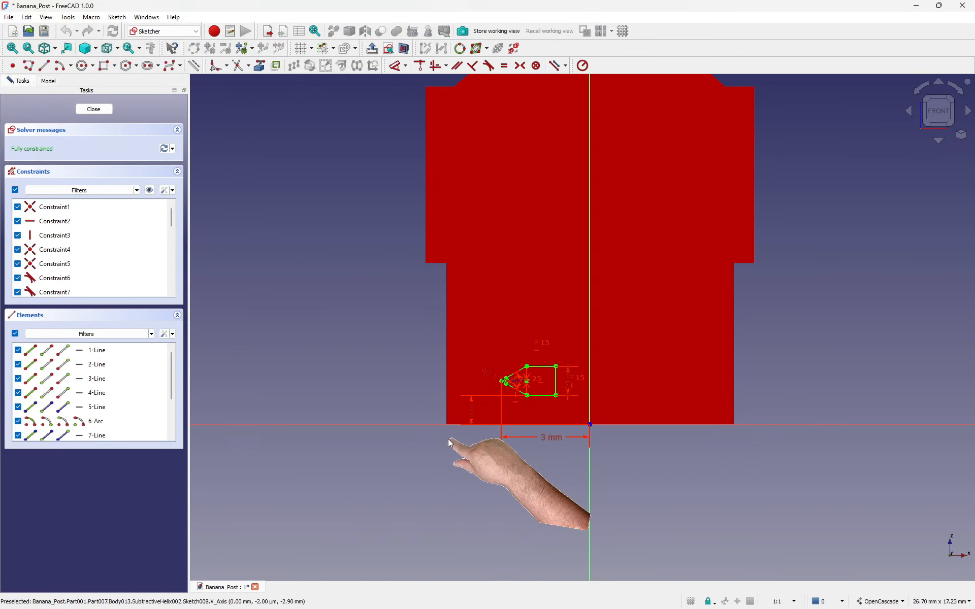
scroll(441, 442, down, 1)
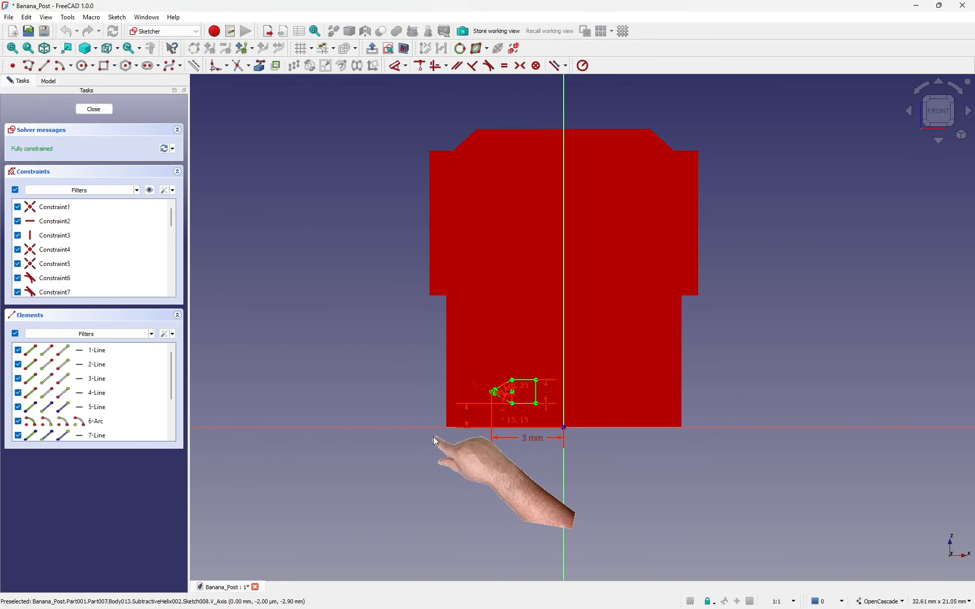
Switch the draw style to Wireframe, examine the dimensioned thread-cutting profile in Sketch008, and close the sketch.
click(119, 51)
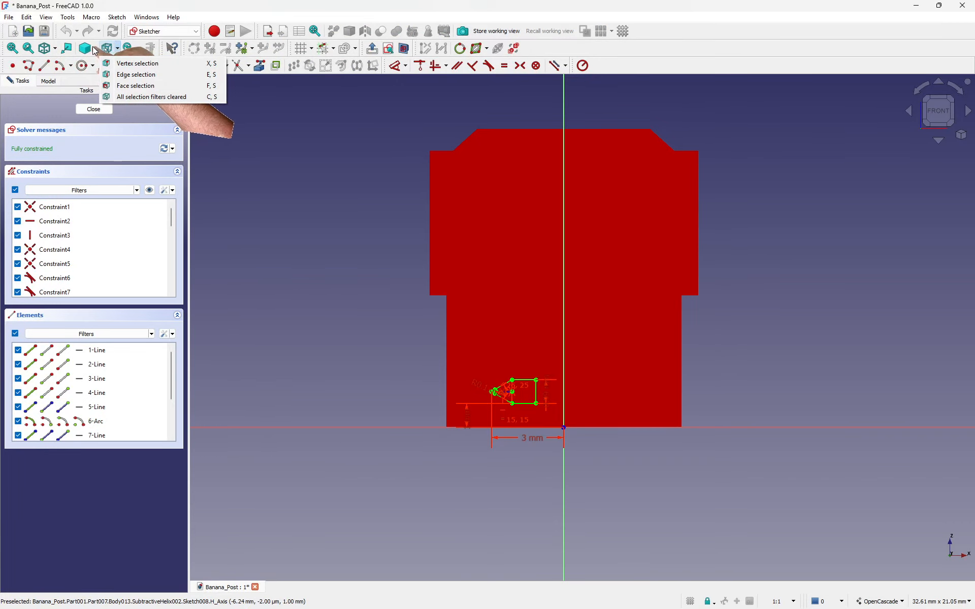
click(95, 51)
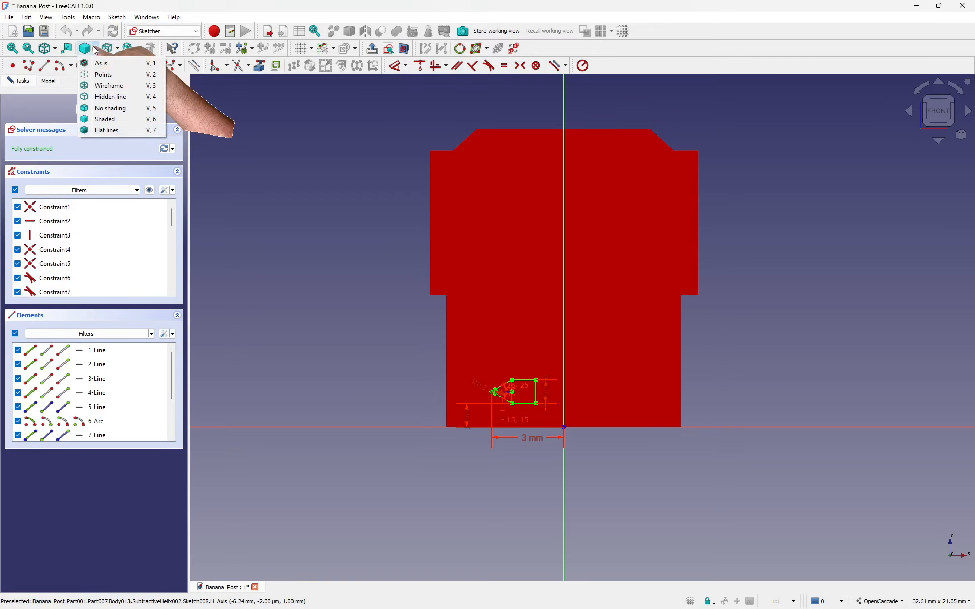
click(102, 86)
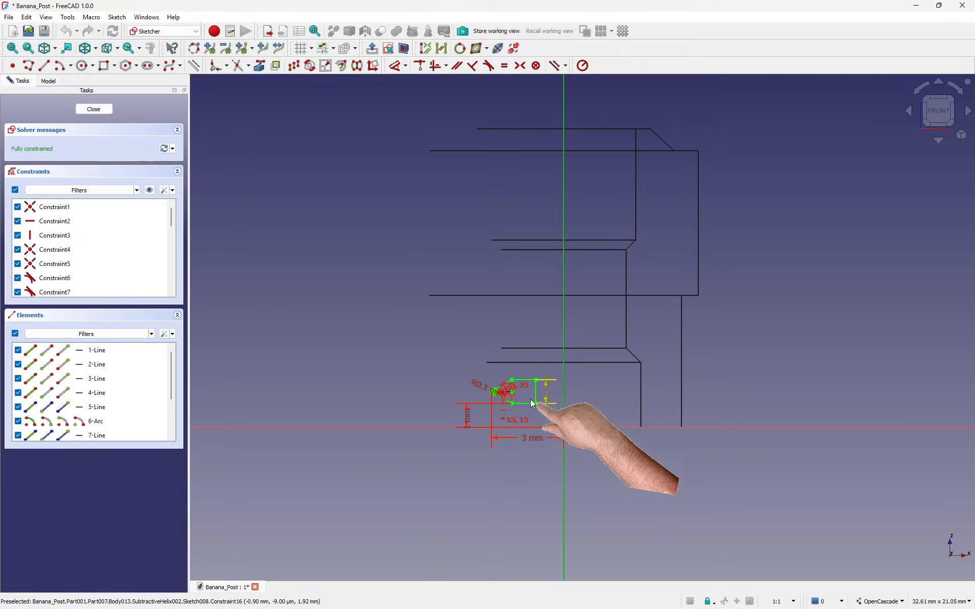
scroll(534, 388, up, 1)
scroll(533, 389, up, 2)
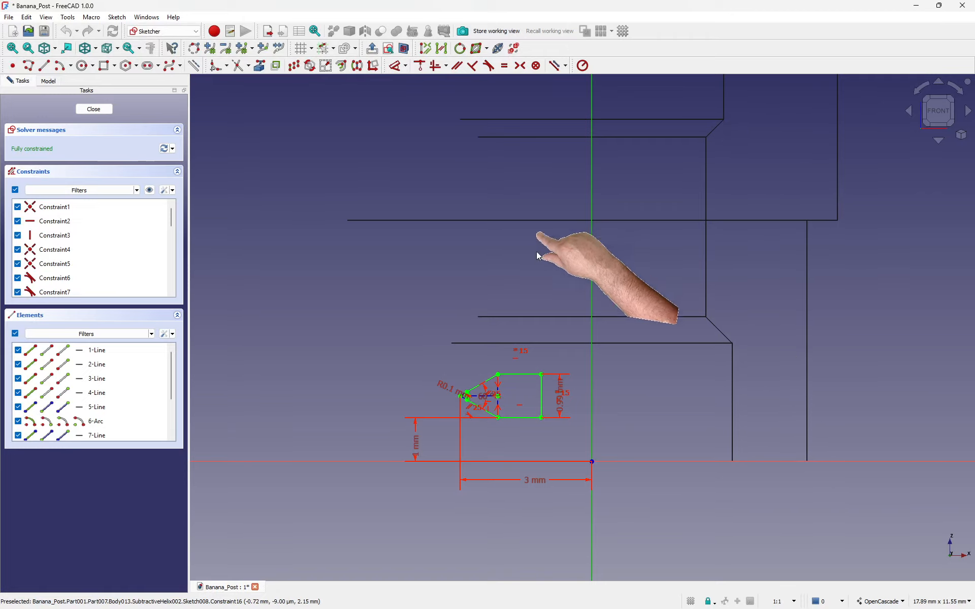
click(94, 110)
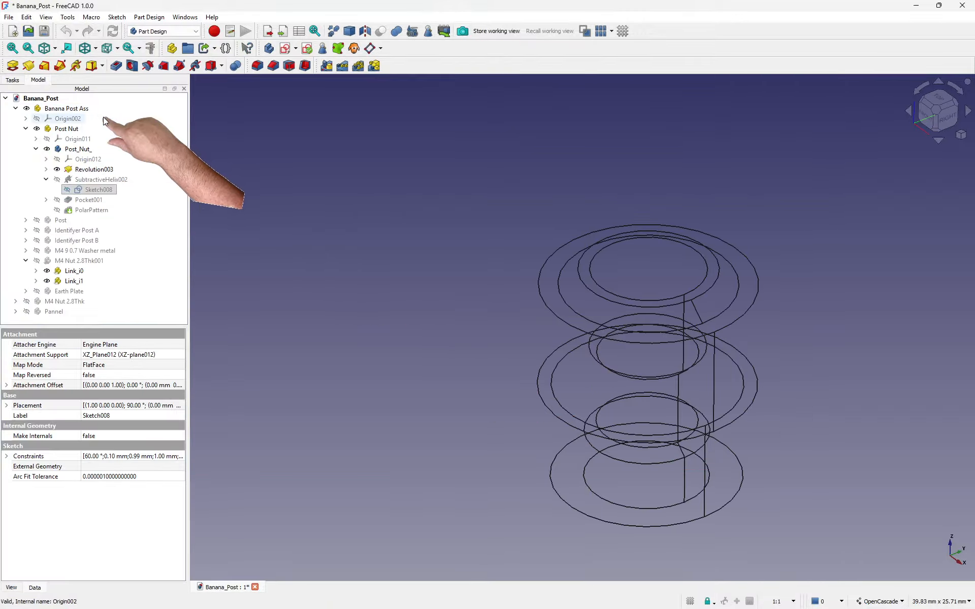
Show the SubtractiveHelix002 feature of the Post_Nut_ body and inspect its helical thread edges in wireframe.
click(79, 180)
key(space)
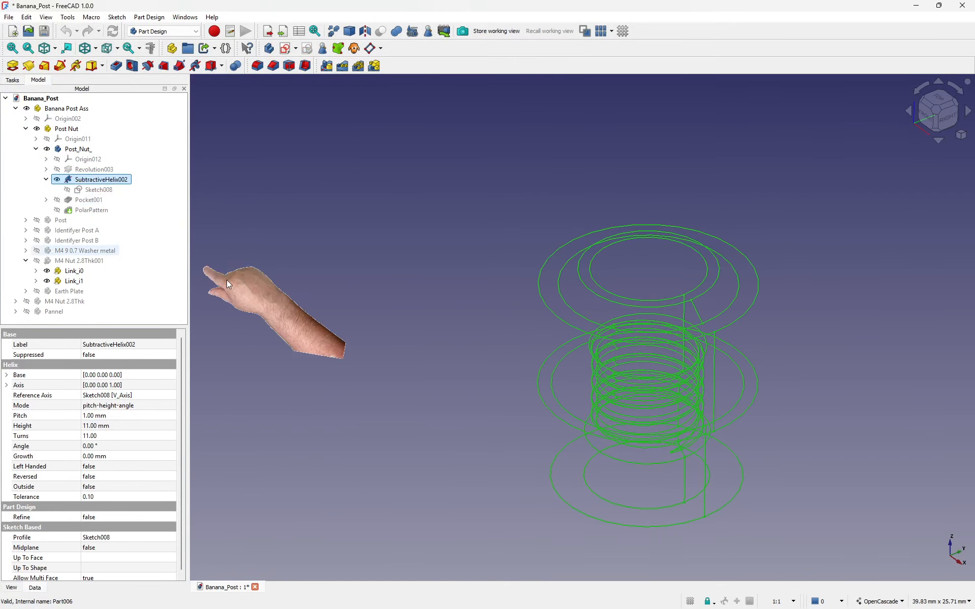
click(395, 414)
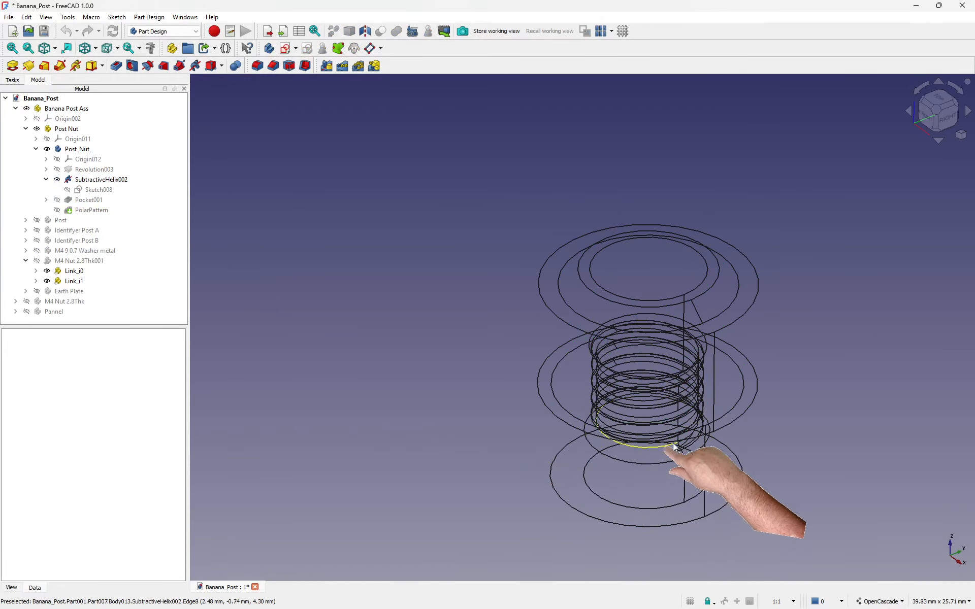
scroll(676, 455, up, 3)
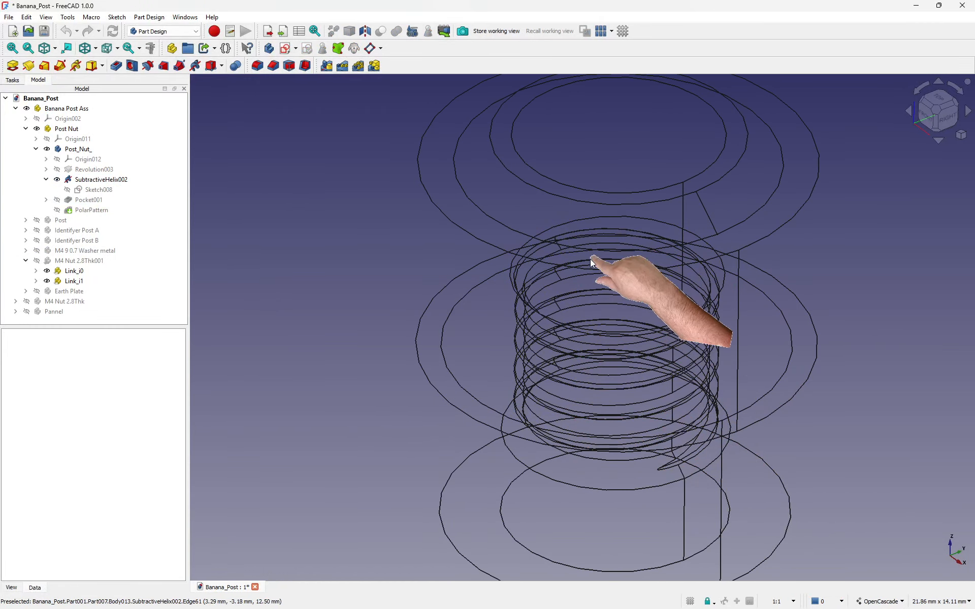
middle_drag(583, 374, 656, 412)
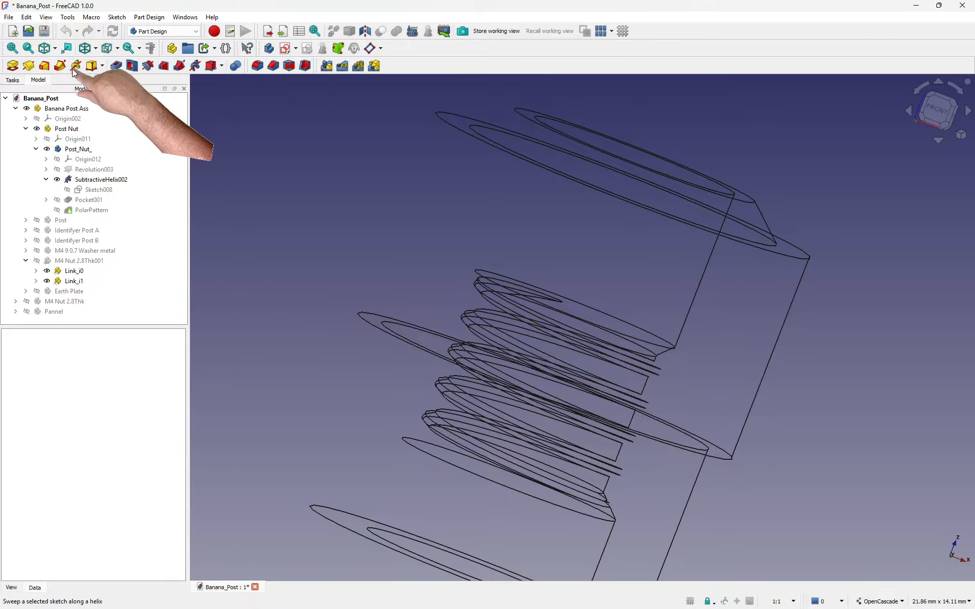
Return the draw style to As is and inspect the internal thread through the nut's bore.
click(93, 45)
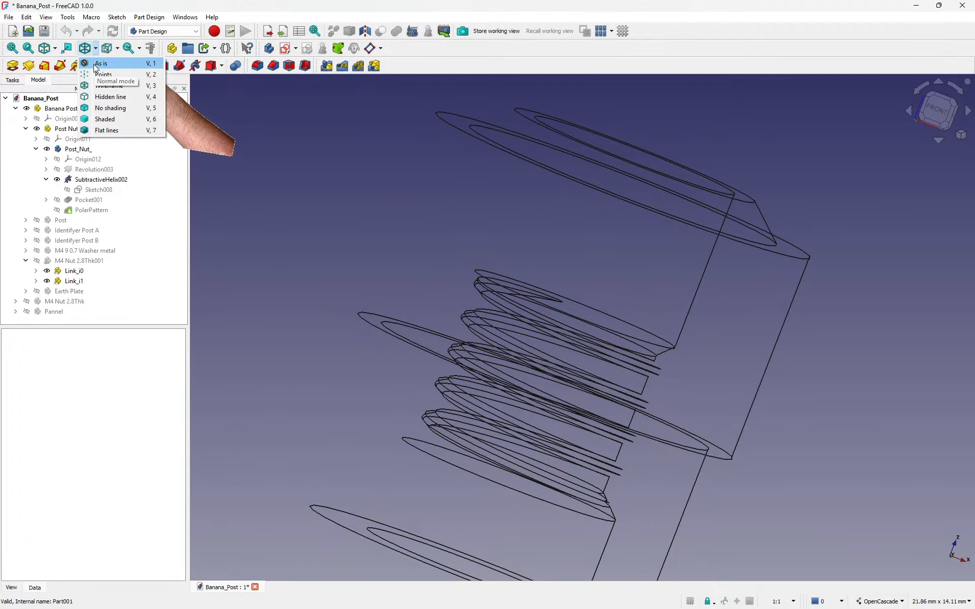
click(97, 63)
mouse_move(550, 310)
middle_down()
mouse_move(548, 281)
mouse_move(564, 333)
mouse_move(589, 321)
mouse_move(502, 443)
mouse_move(627, 276)
mouse_move(638, 300)
mouse_move(615, 227)
middle_up()
scroll(496, 135, up, 3)
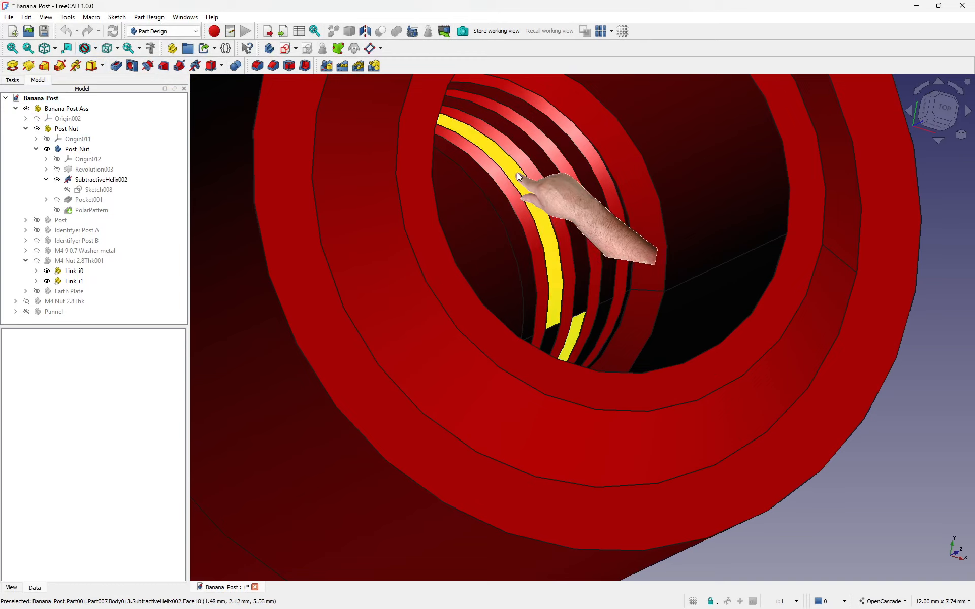
scroll(610, 155, down, 5)
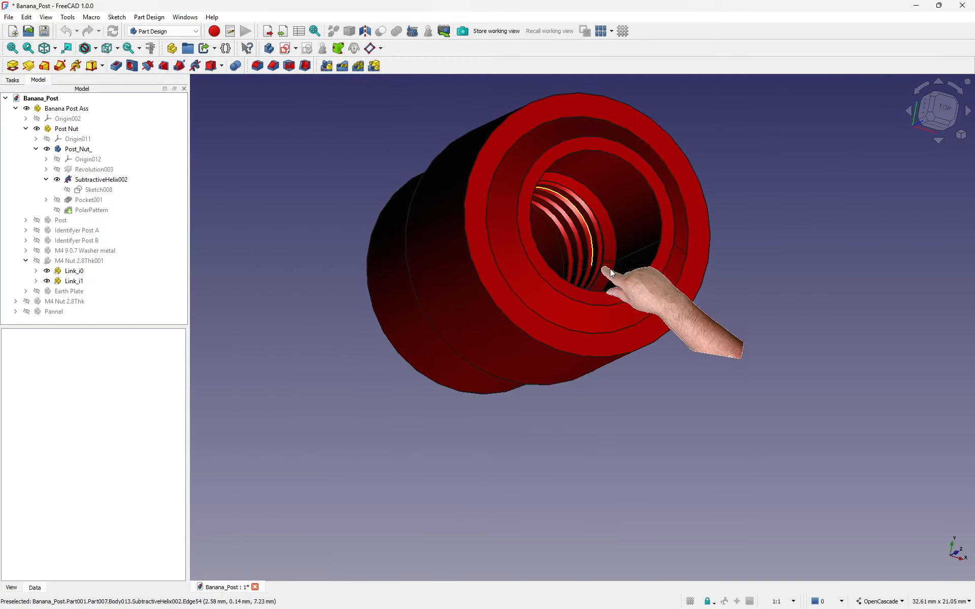
middle_drag(610, 276, 687, 315)
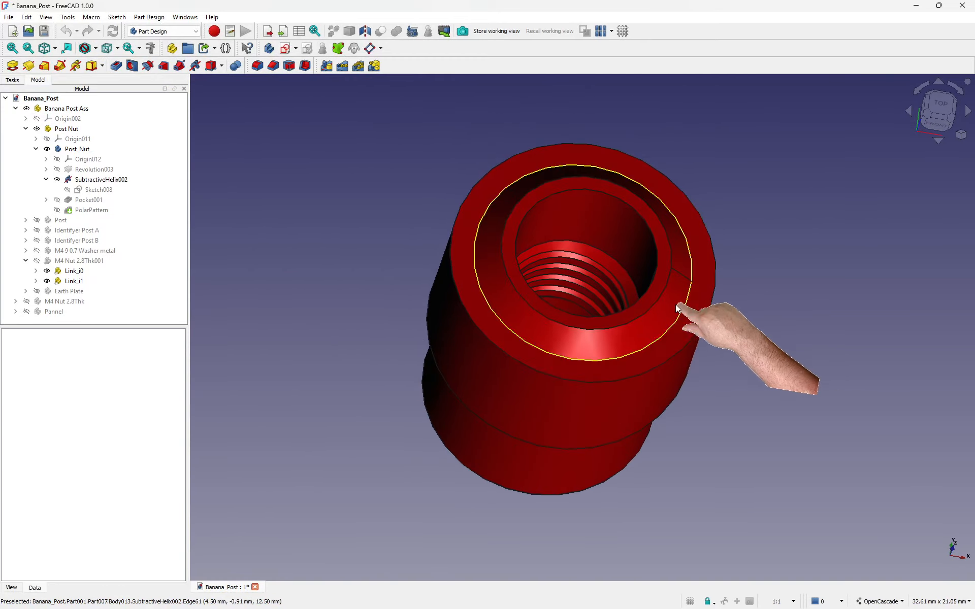
Collapse SubtractiveHelix002, expand Pocket001 in the Post_Nut_ body, and open its Sketch009.
click(39, 172)
click(46, 179)
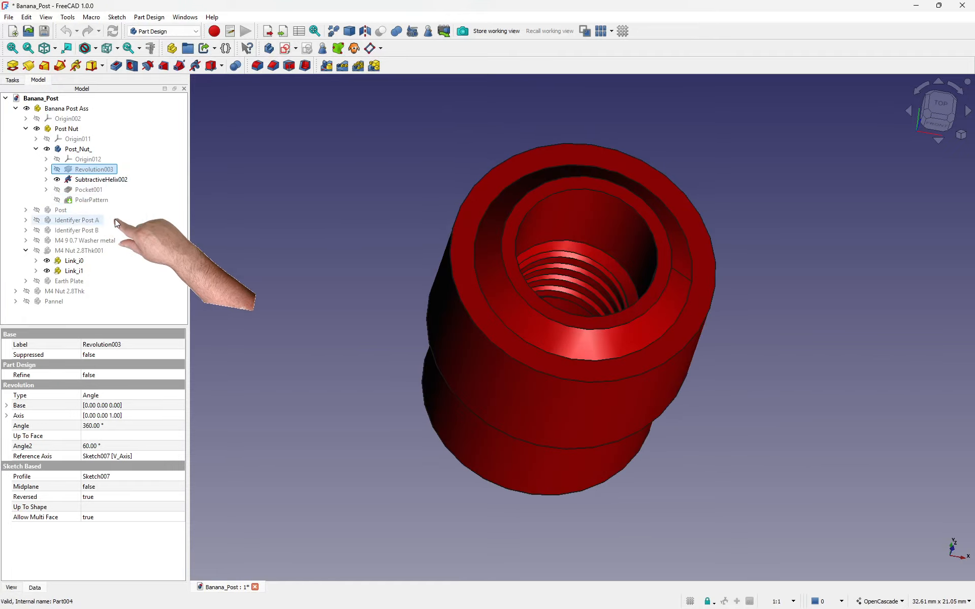
click(84, 191)
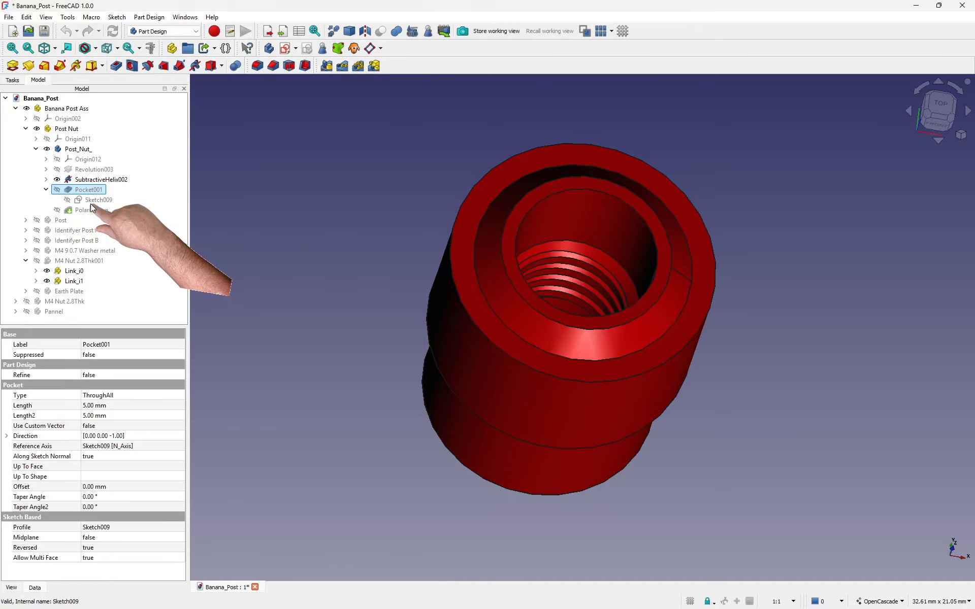
double_click(90, 201)
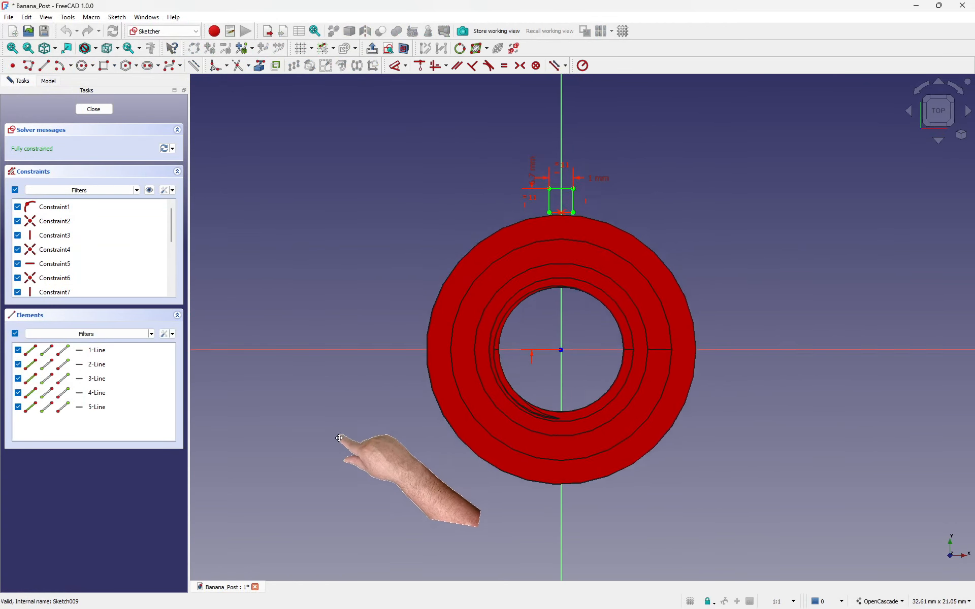
Set the draw style to Wireframe, examine the small notch profile at the nut's outer rim, and close Sketch009.
click(96, 48)
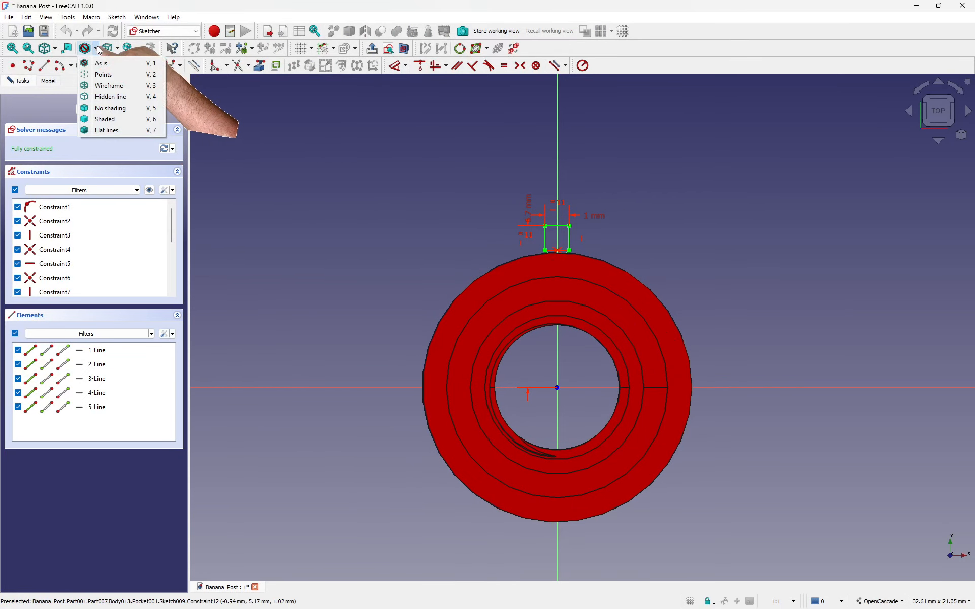
click(101, 86)
scroll(584, 264, up, 4)
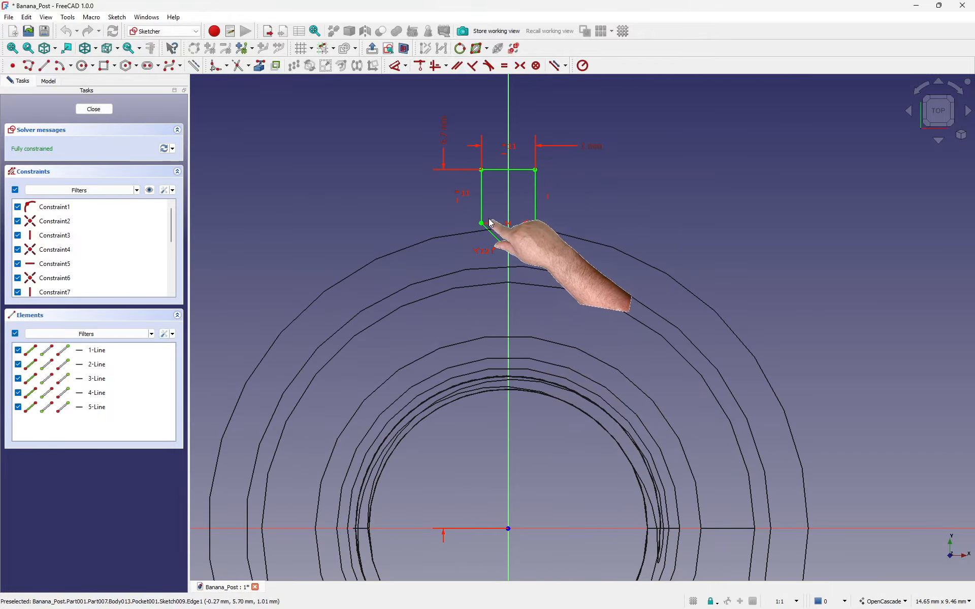
click(86, 113)
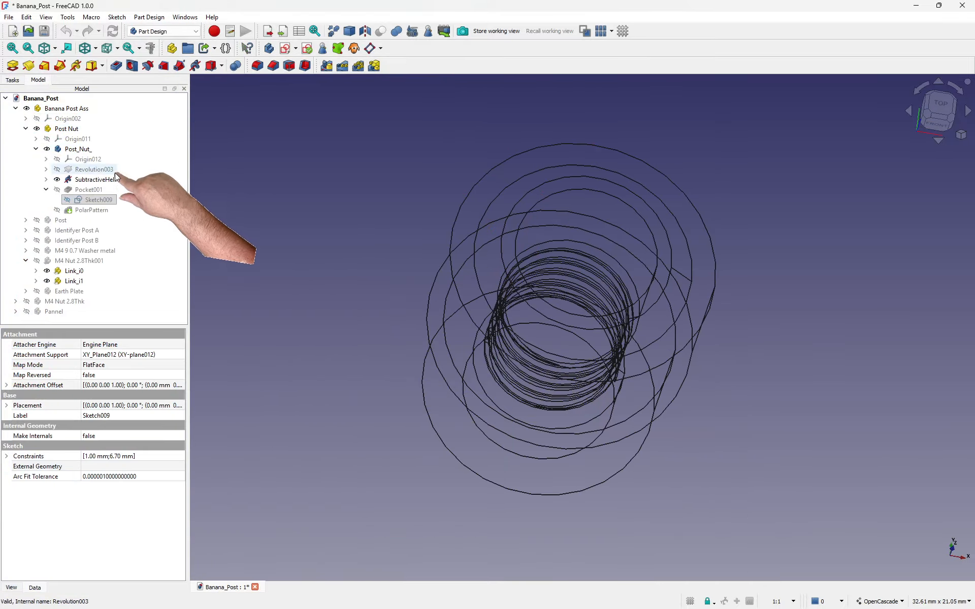
Show the Pocket001 feature, inspect its notch in wireframe, and try to restore the As is draw style.
click(82, 191)
key(space)
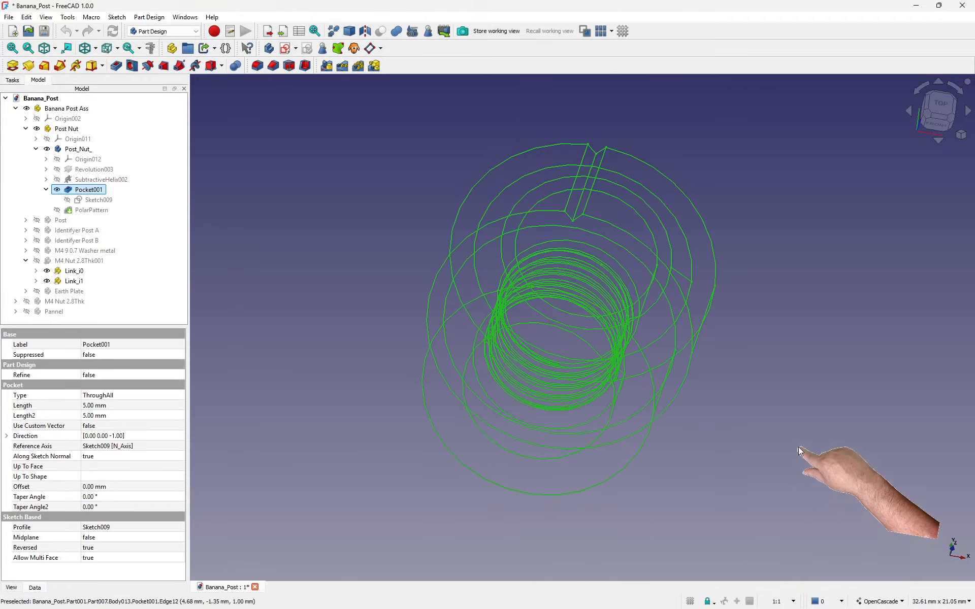
middle_drag(799, 409, 667, 297)
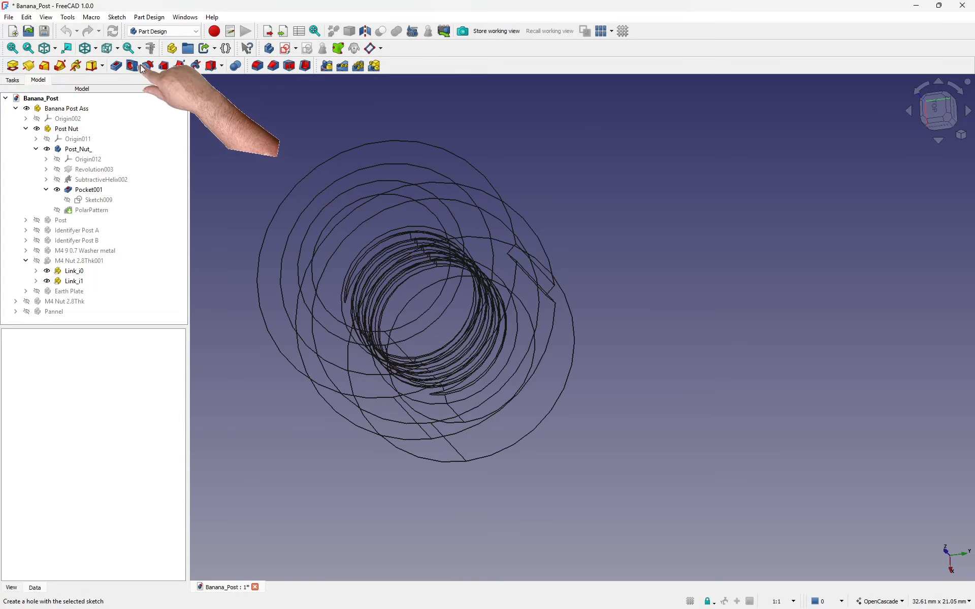
click(96, 48)
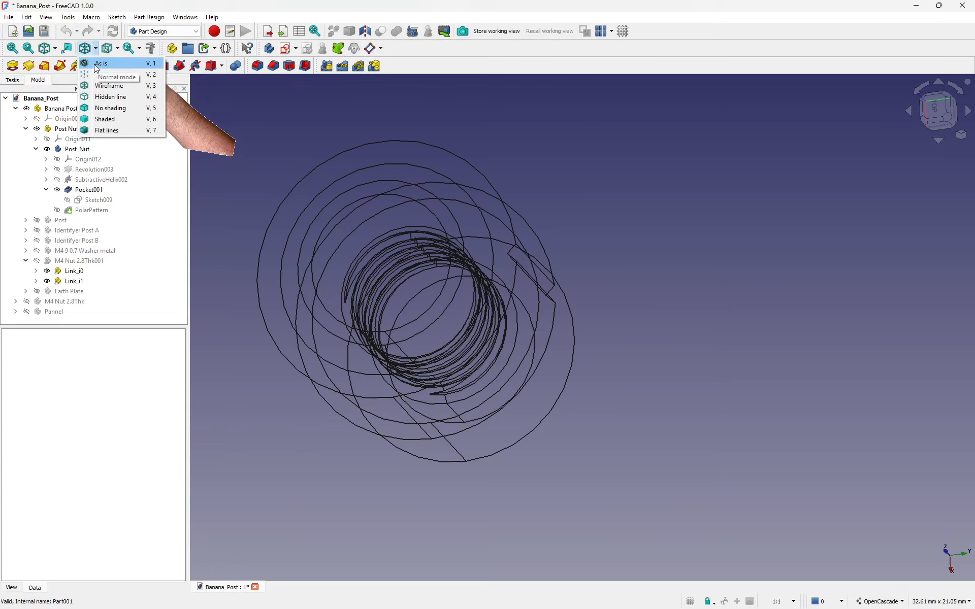
click(95, 65)
click(95, 45)
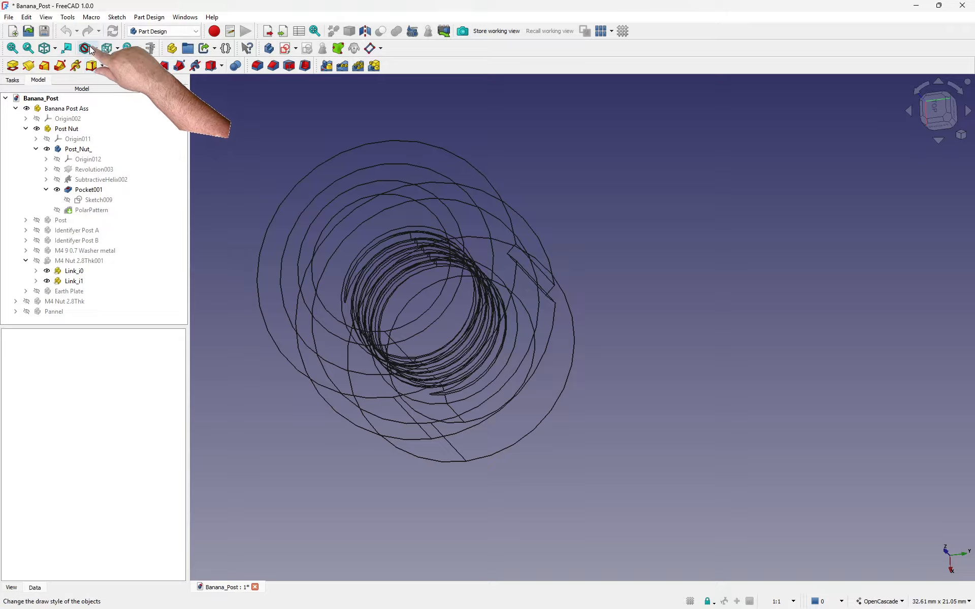
click(86, 192)
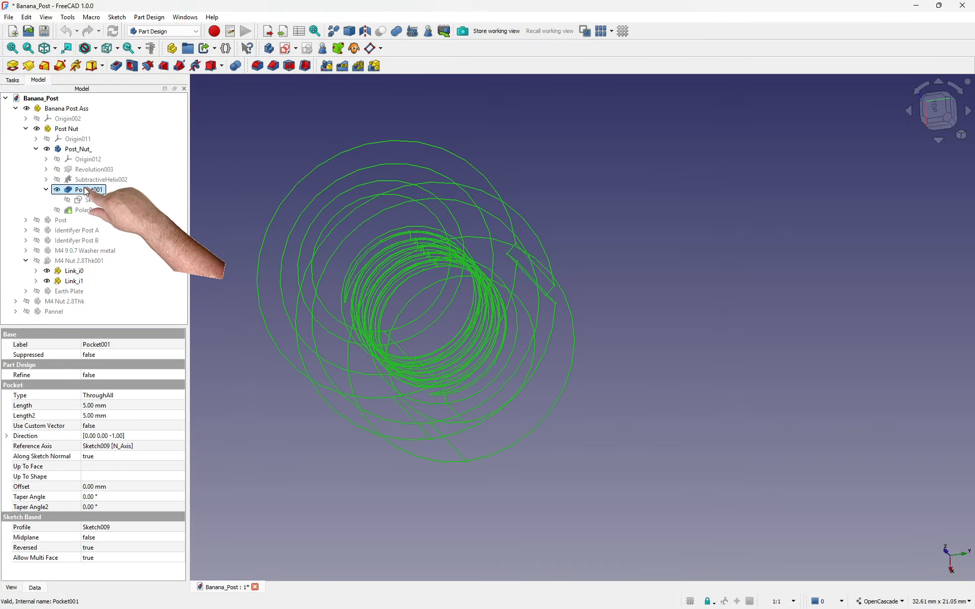
click(78, 149)
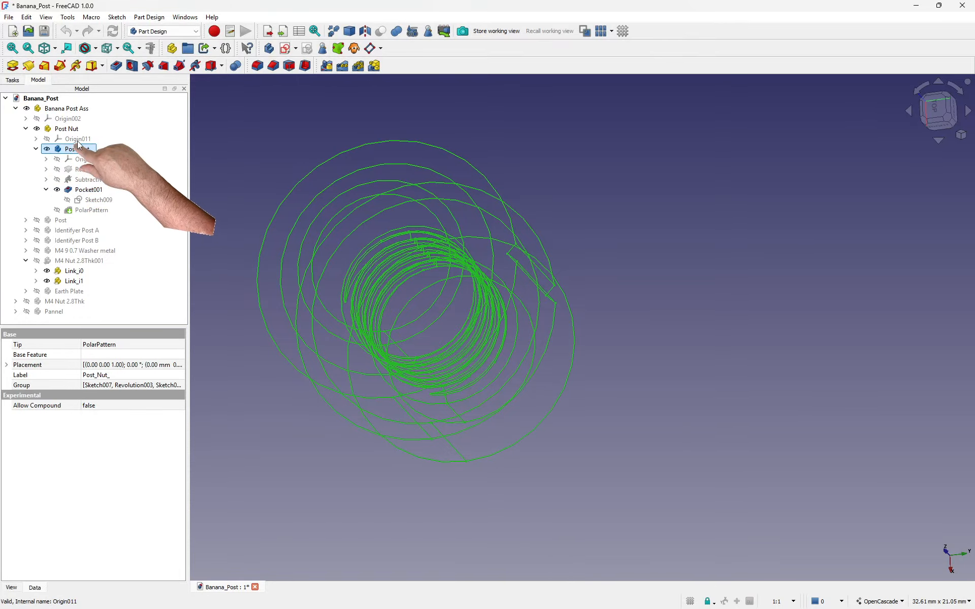
click(94, 66)
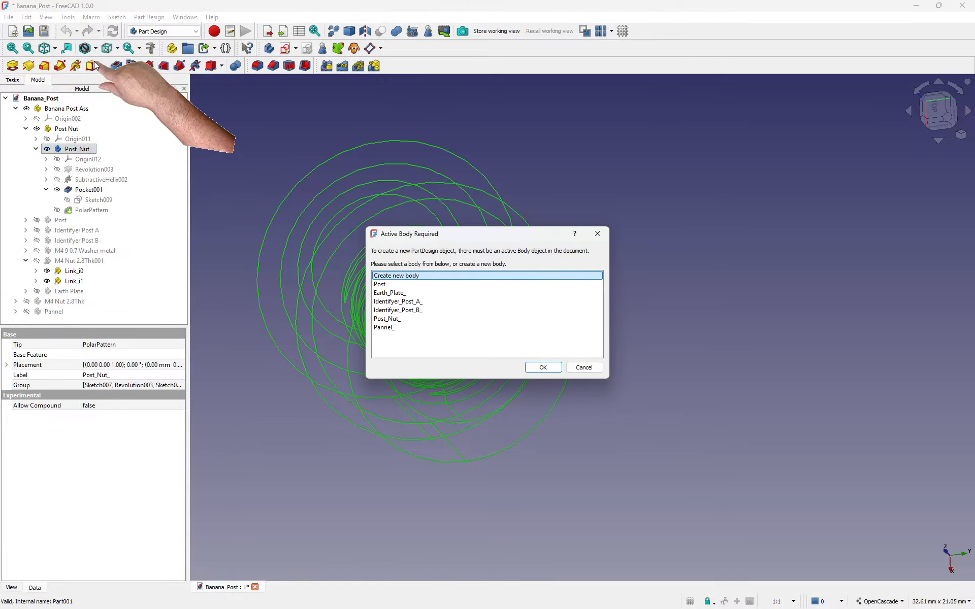
click(598, 237)
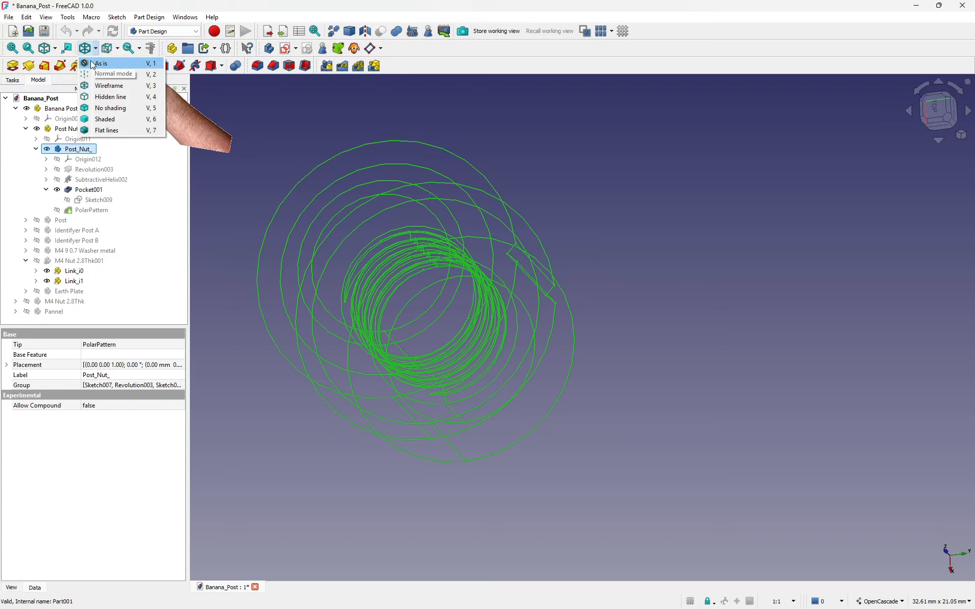
Set the draw style to As is, clear the selection, and inspect the single notch cut in the nut's outer face.
click(91, 64)
click(611, 477)
mouse_move(450, 474)
middle_down()
mouse_move(399, 428)
mouse_move(348, 414)
mouse_move(344, 394)
mouse_move(326, 392)
mouse_move(383, 426)
mouse_move(355, 419)
mouse_move(733, 470)
mouse_move(729, 404)
mouse_move(695, 386)
mouse_move(729, 381)
mouse_move(766, 403)
middle_up()
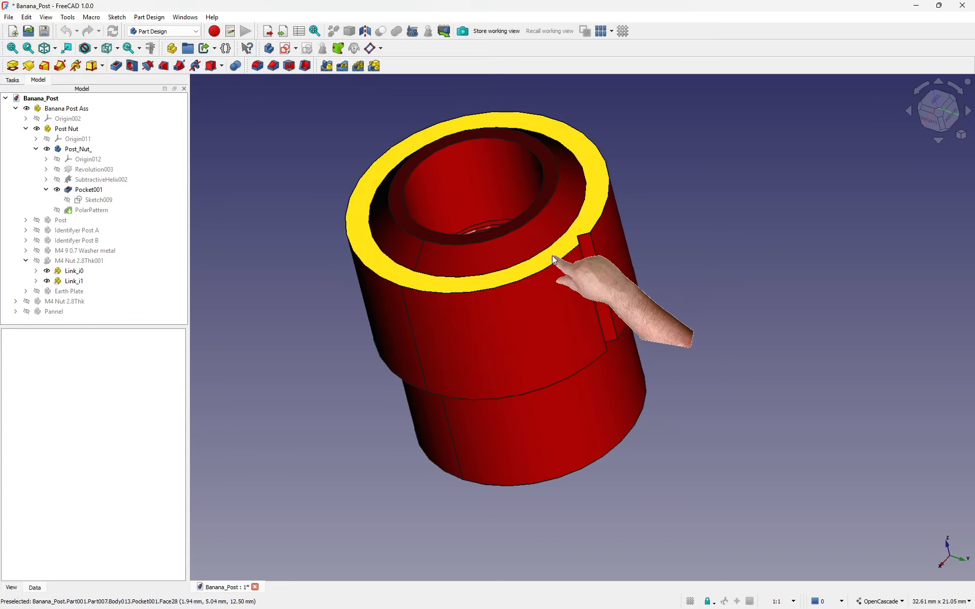
Show the PolarPattern feature of Post_Nut_, review its polar pattern parameters, and close them.
click(78, 212)
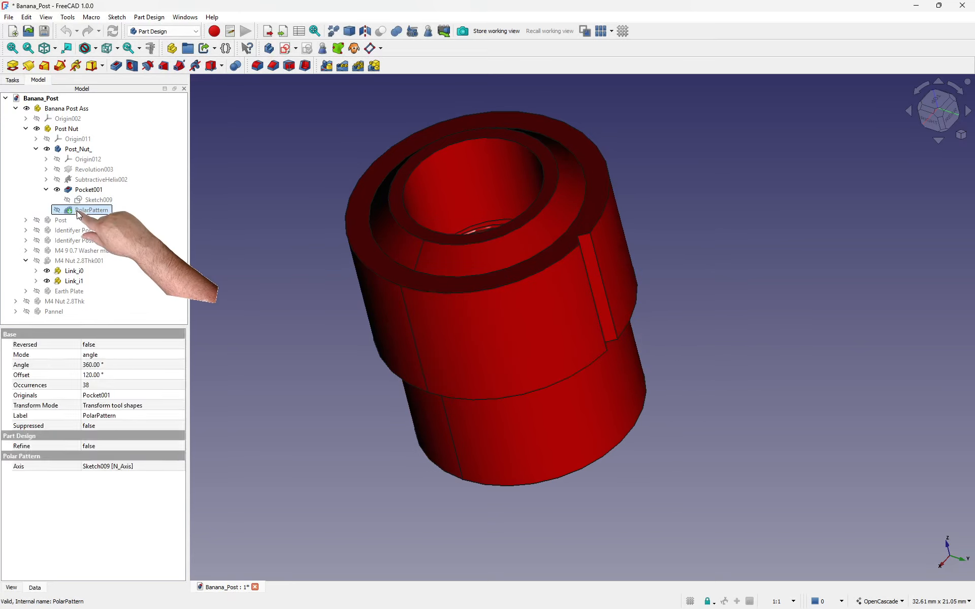
key(space)
click(240, 270)
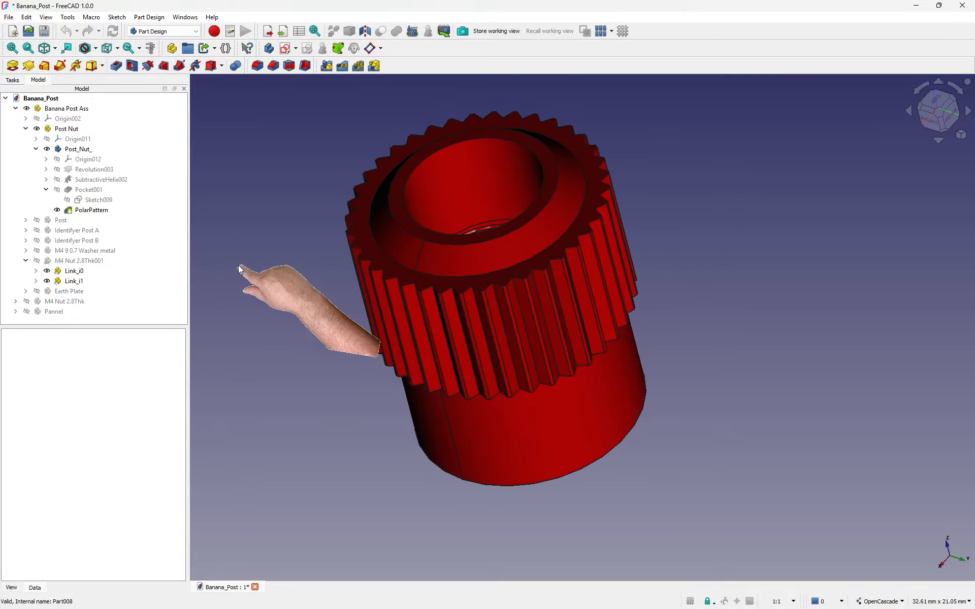
double_click(76, 211)
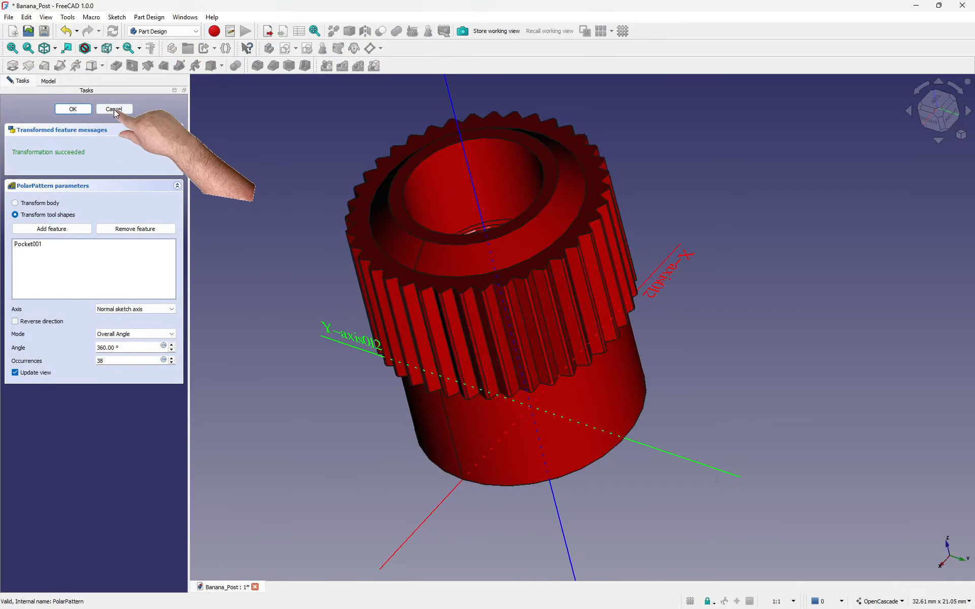
click(73, 109)
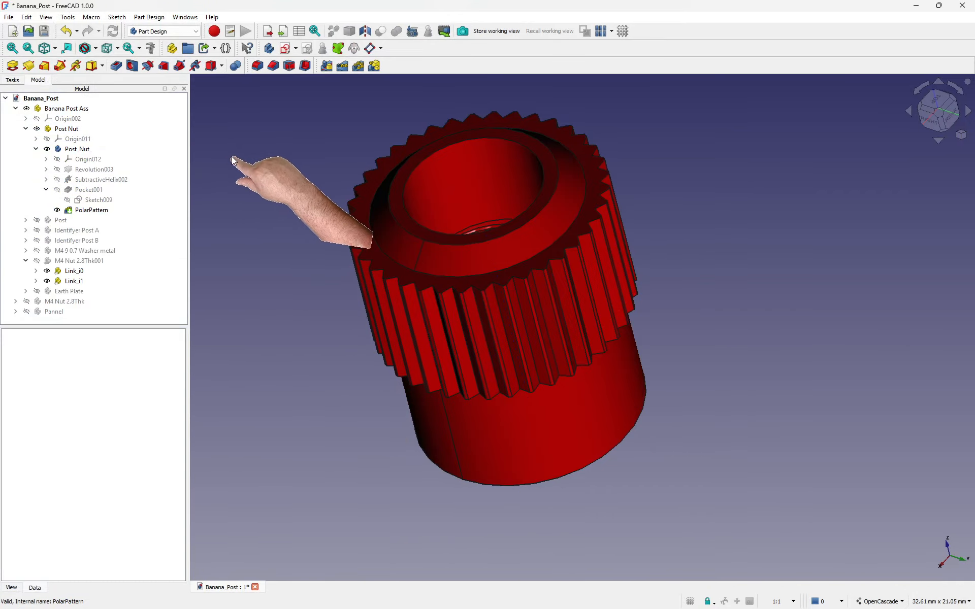
Collapse the Pocket001 and Post_Nut_ tree branches and inspect the completed knurled nut from another side.
click(46, 189)
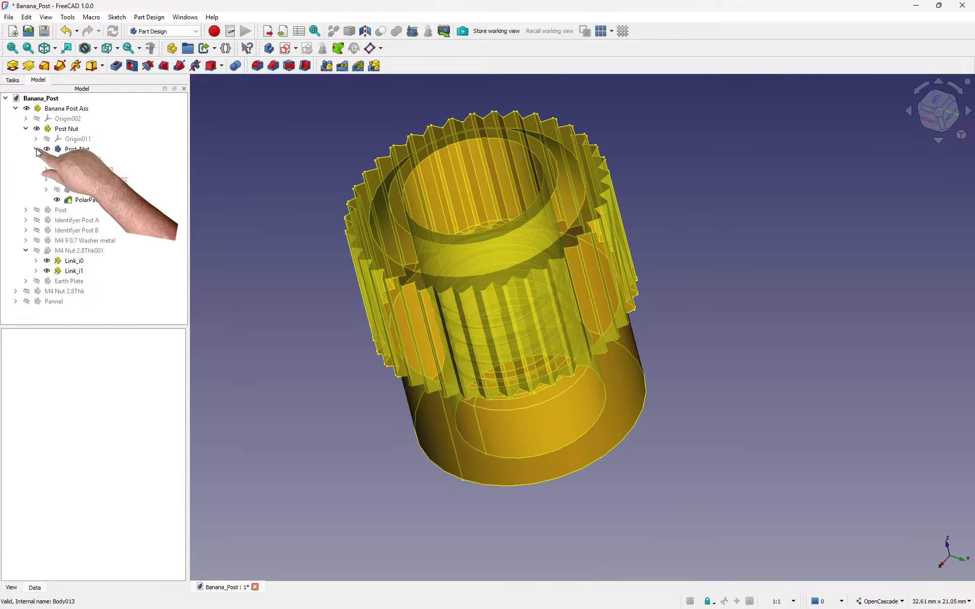
click(36, 148)
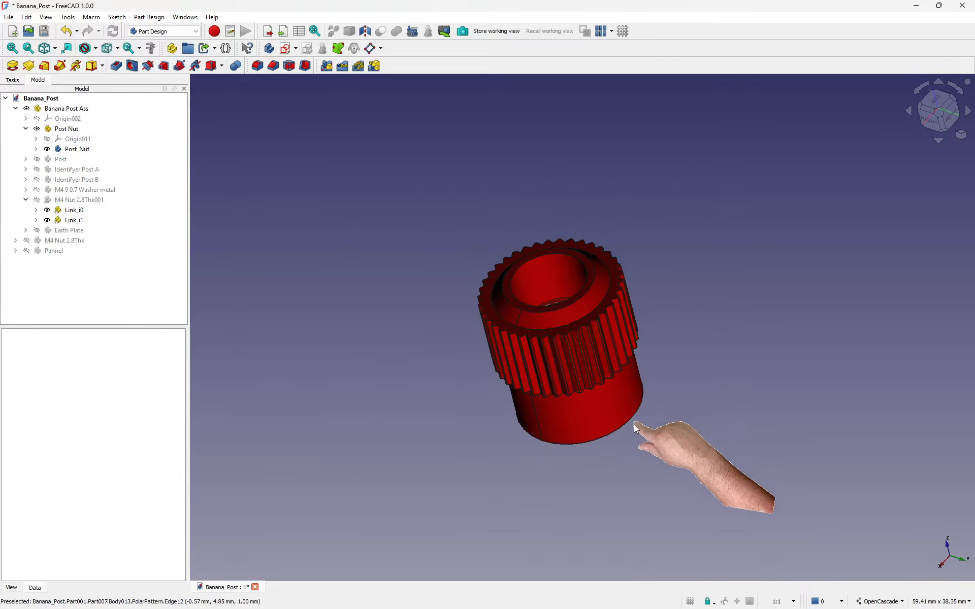
middle_drag(712, 387, 266, 374)
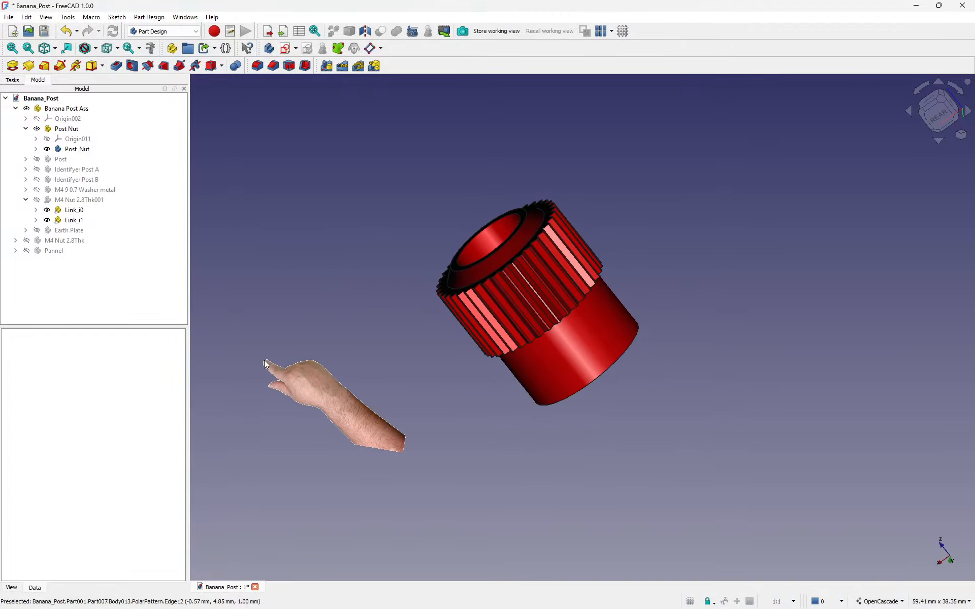
Show the Post, Identifyer Post A and B, M4 9 0.7 Washer metal, M4 Nut 2.8Thk001 and Earth Plate, and clear the selection.
click(57, 160)
key(space)
click(63, 170)
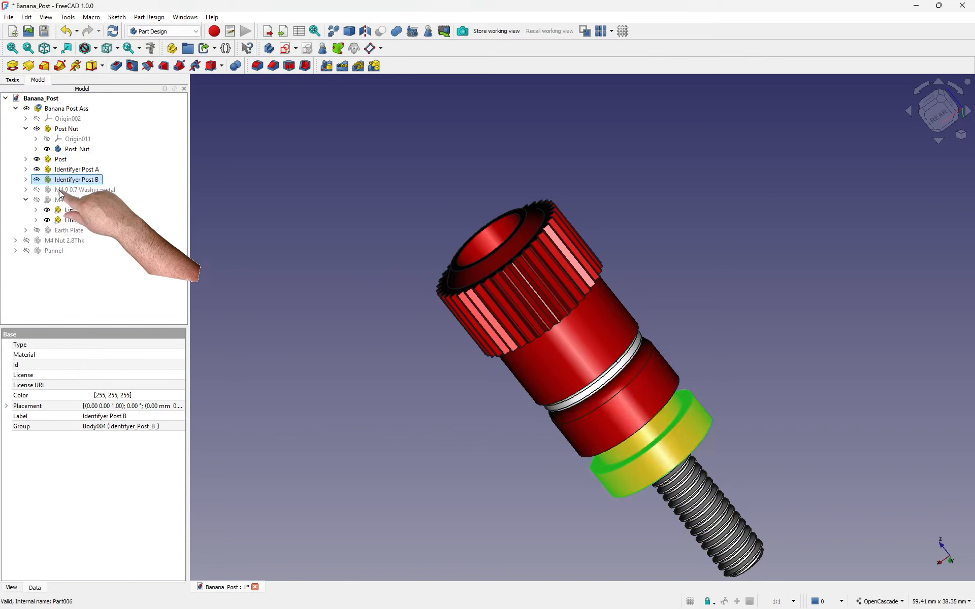
click(60, 191)
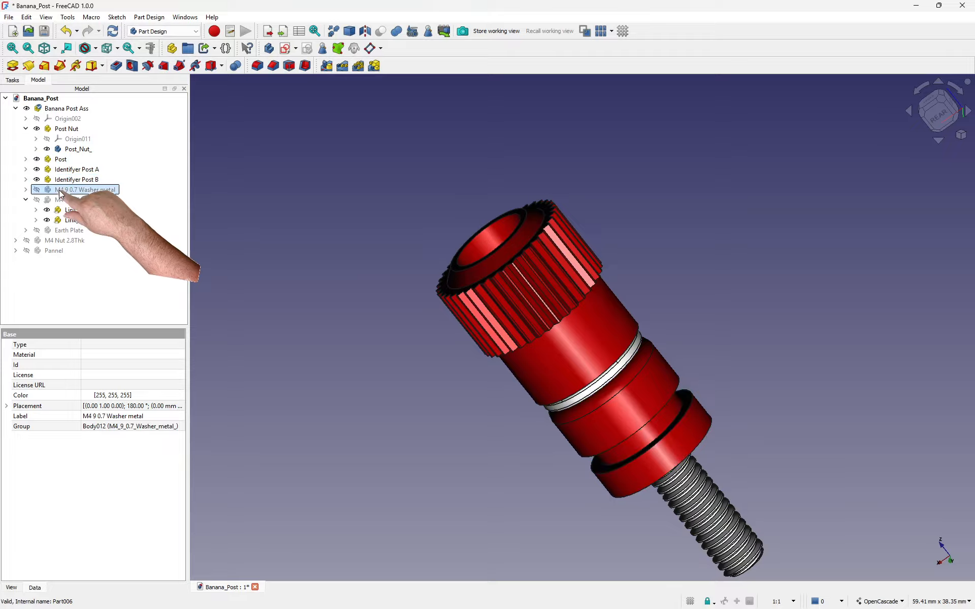
click(68, 200)
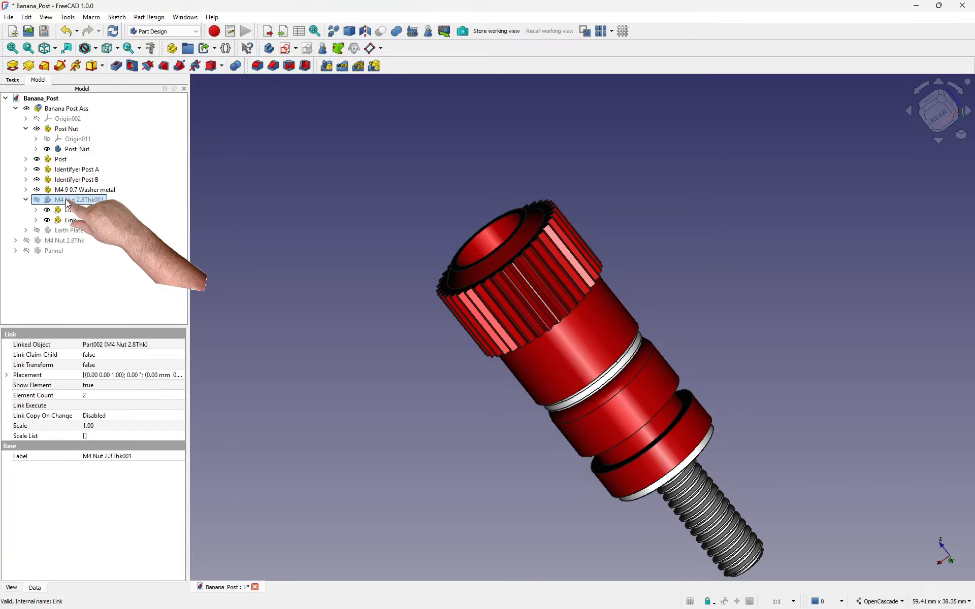
click(57, 230)
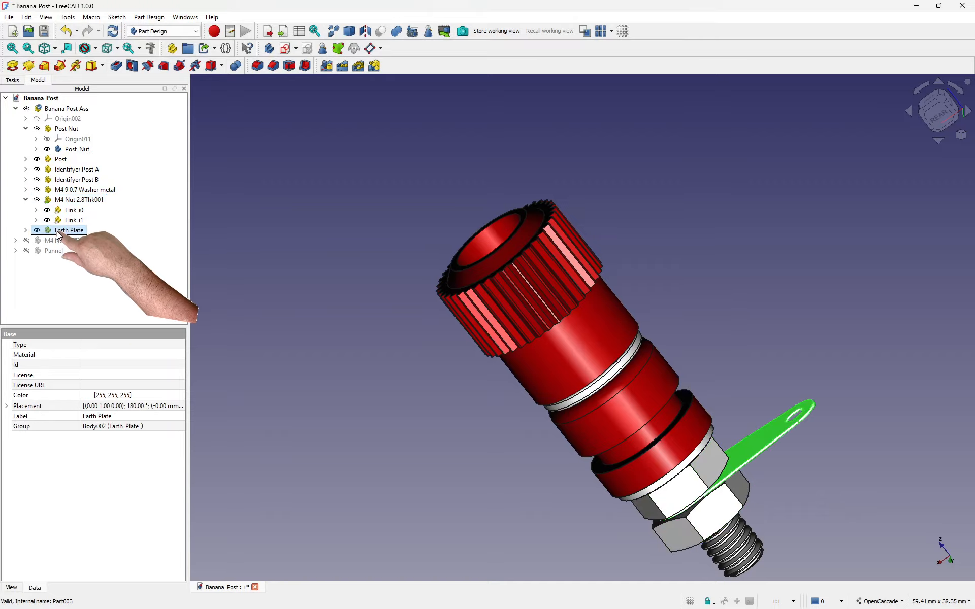
click(350, 336)
Align the assembly to the Rear view, show the Pannel part, and inspect its position around the post.
scroll(360, 370, down, 1)
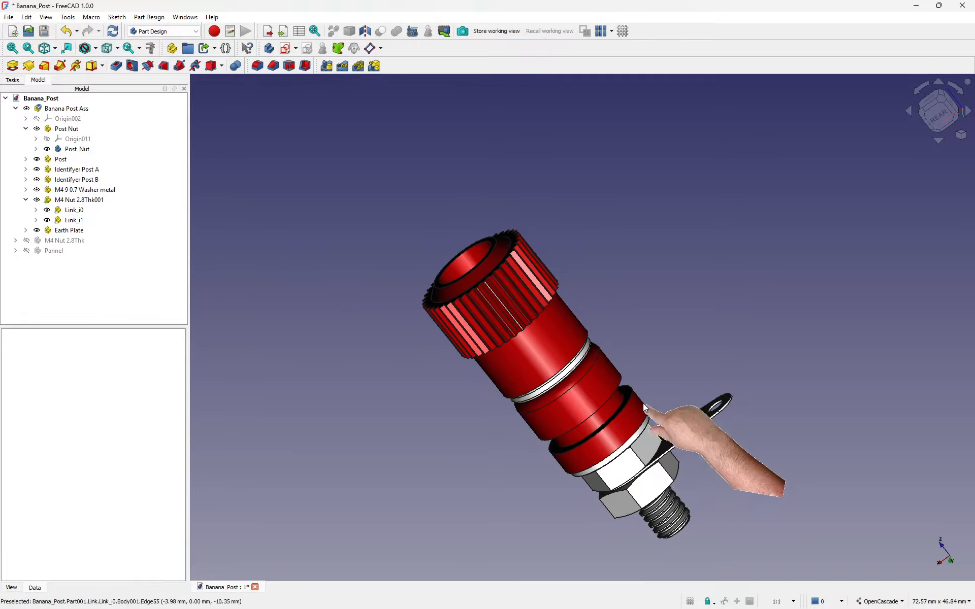
middle_drag(701, 370, 872, 397)
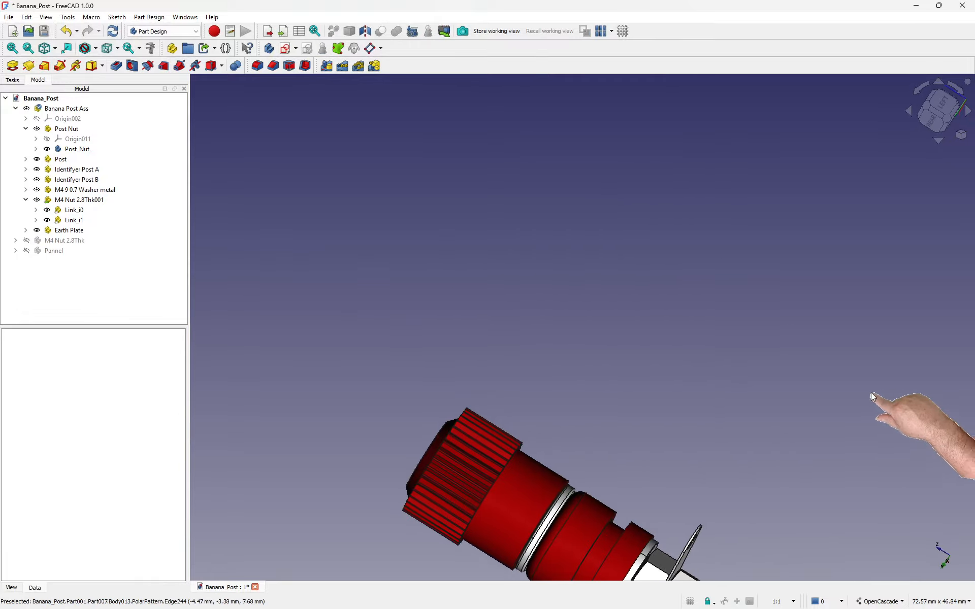
click(936, 131)
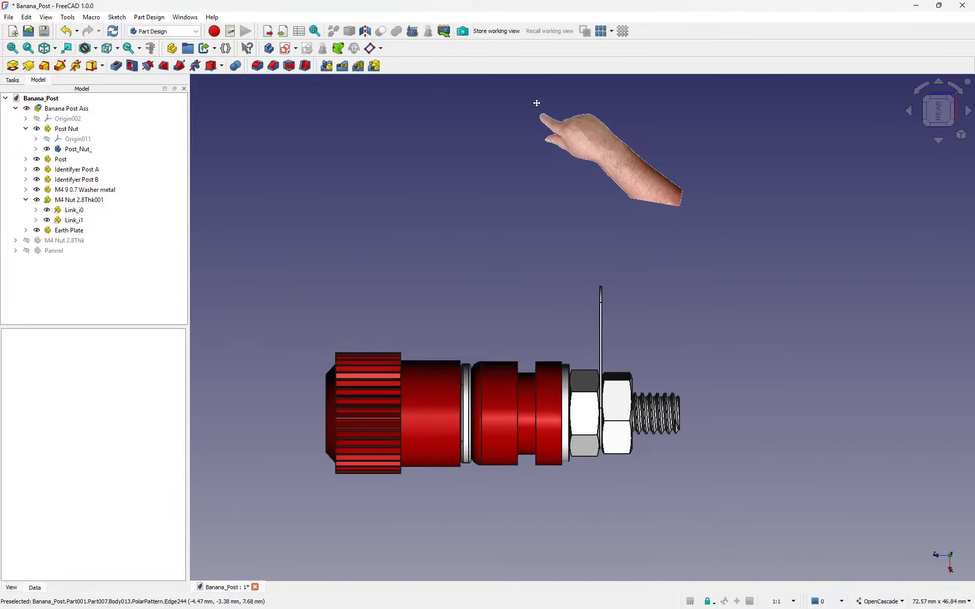
scroll(407, 336, up, 2)
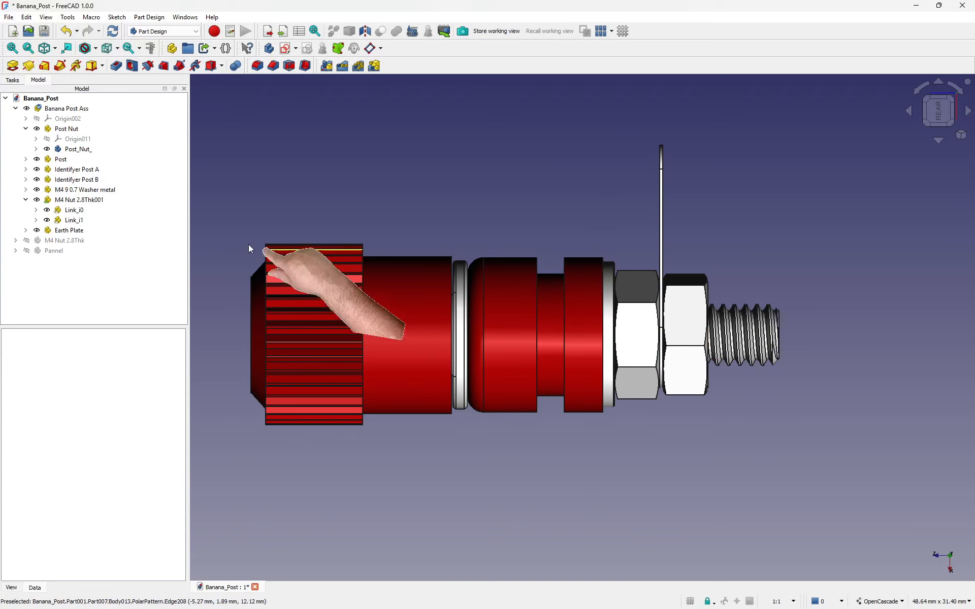
click(50, 251)
key(space)
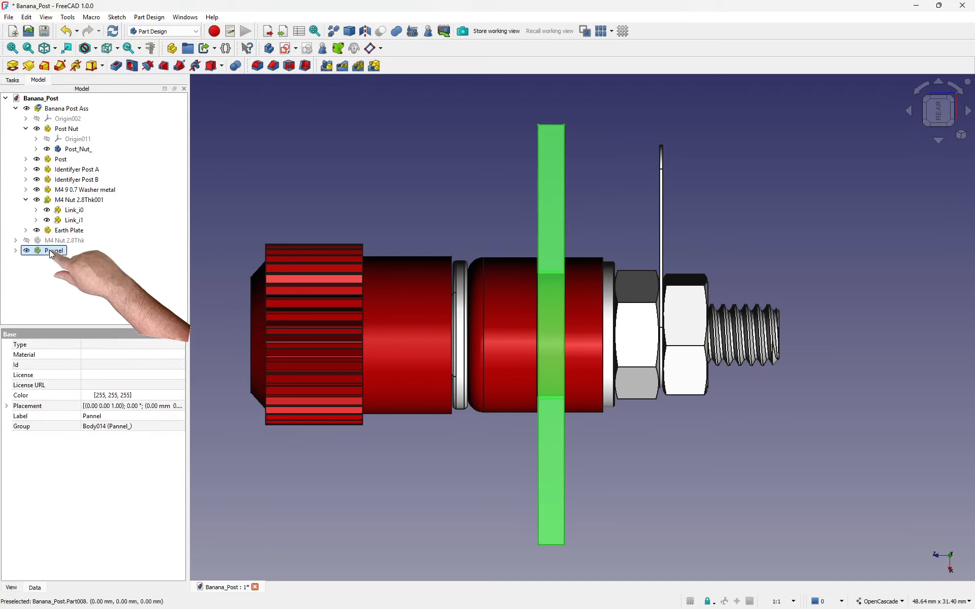
click(681, 491)
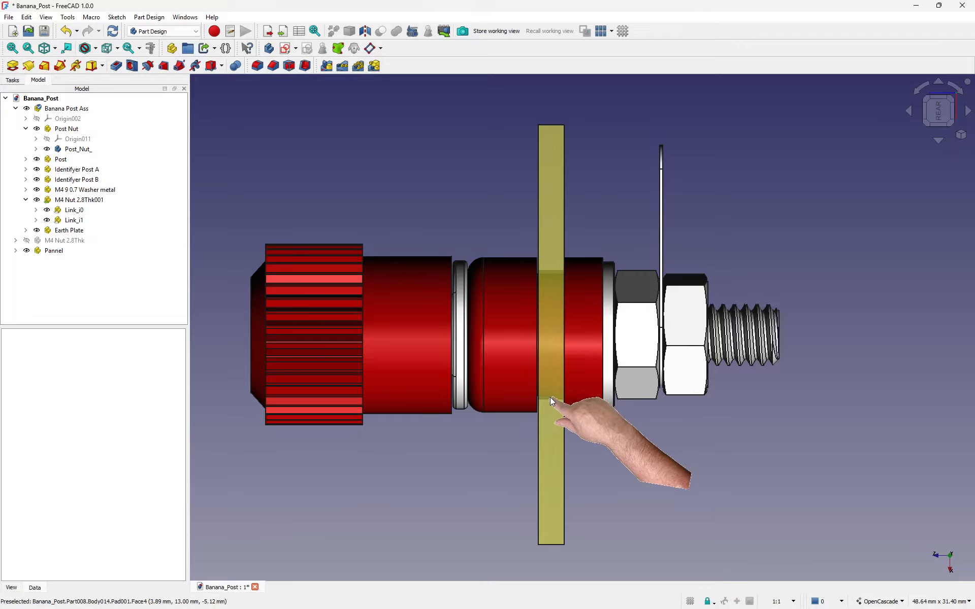
middle_drag(621, 414, 533, 370)
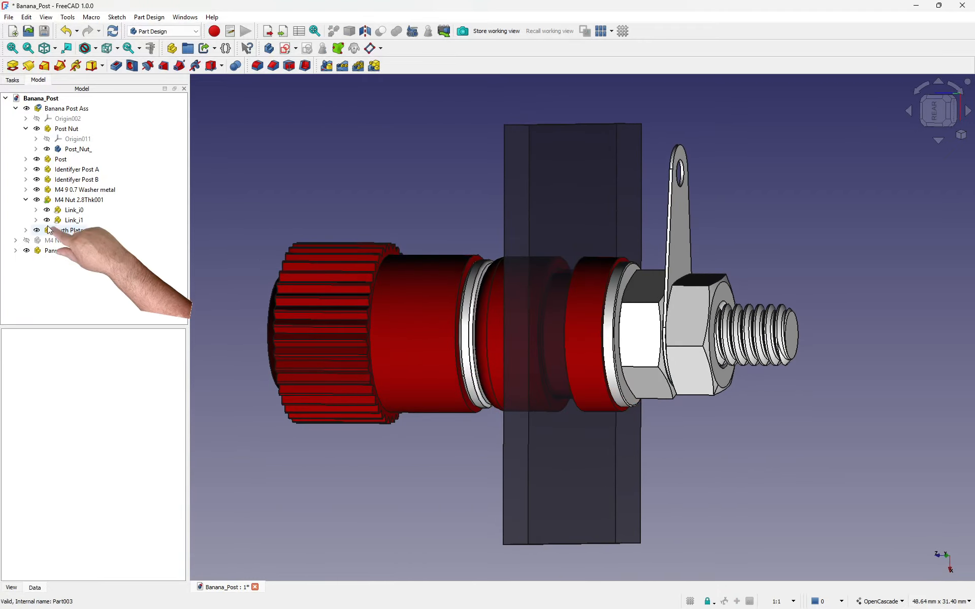
Collapse M4 Nut 2.8Thk001 and highlight it together with the Earth Plate and M4 9 0.7 Washer metal to identify the fastening parts.
click(68, 200)
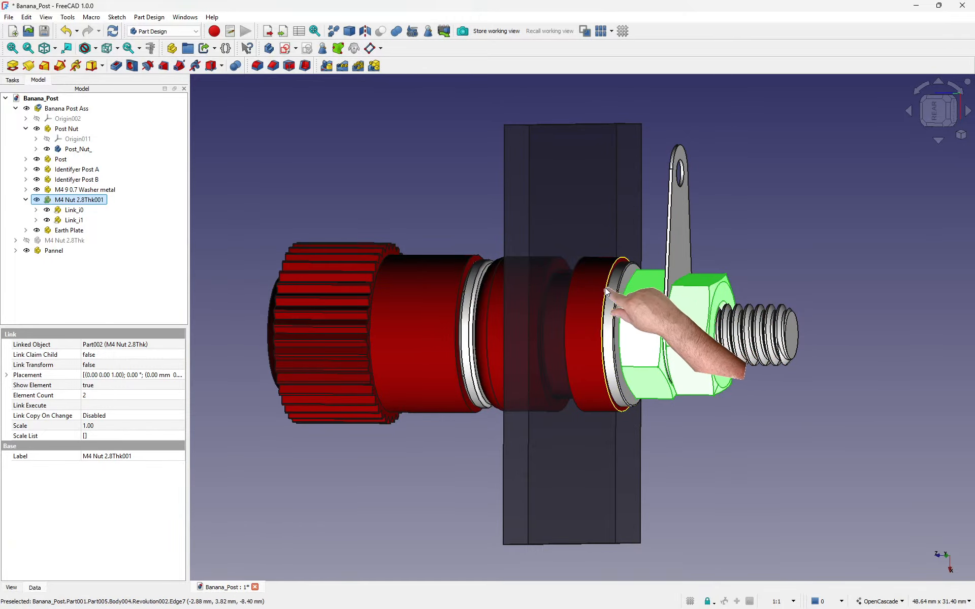
click(747, 233)
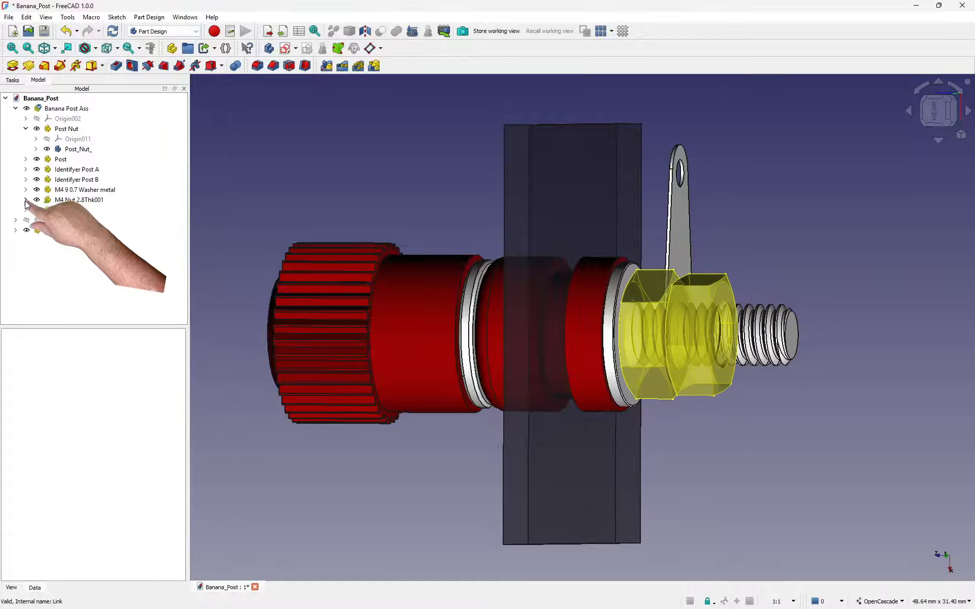
double_click(53, 201)
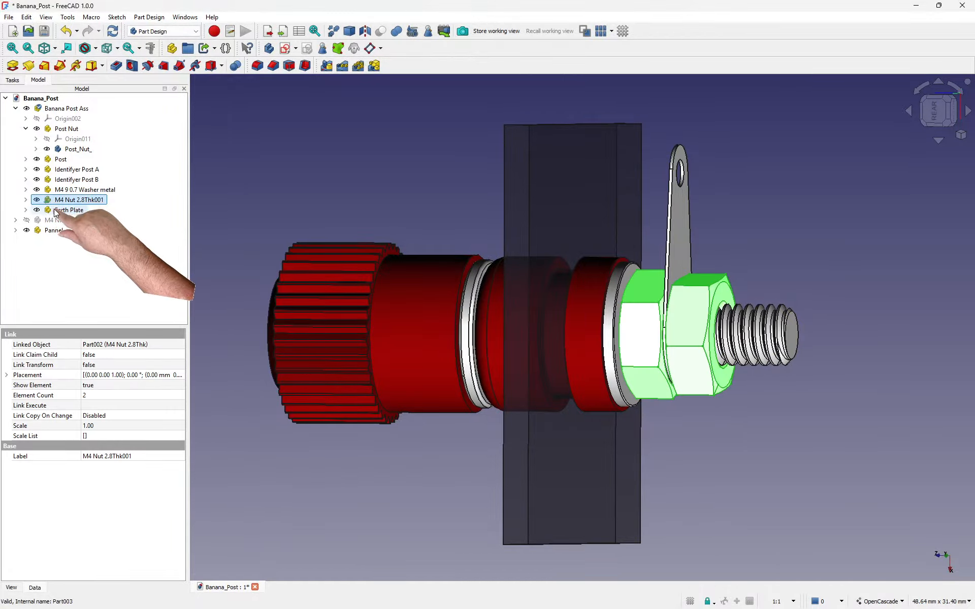
ctrl+click(56, 211)
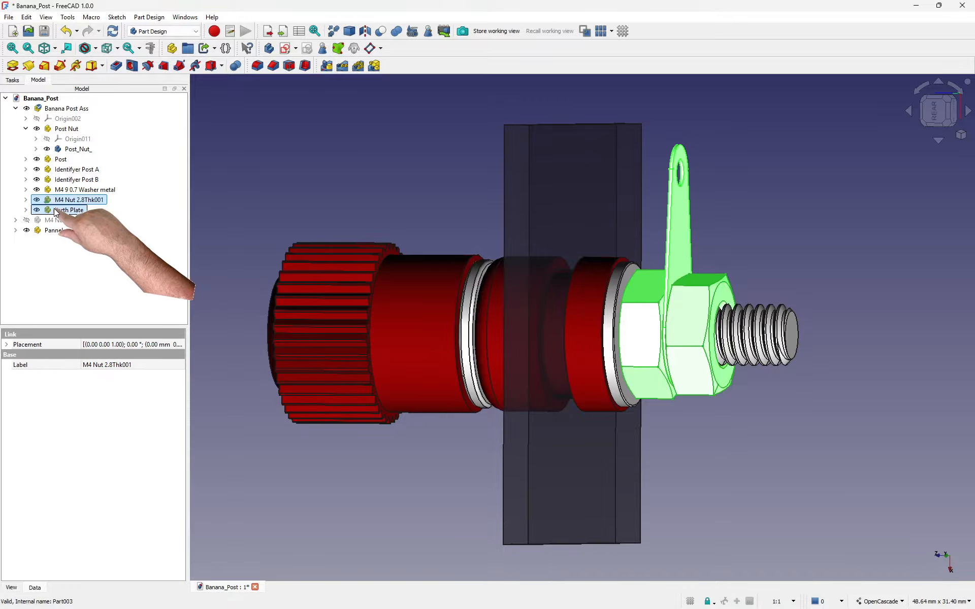
ctrl+click(57, 191)
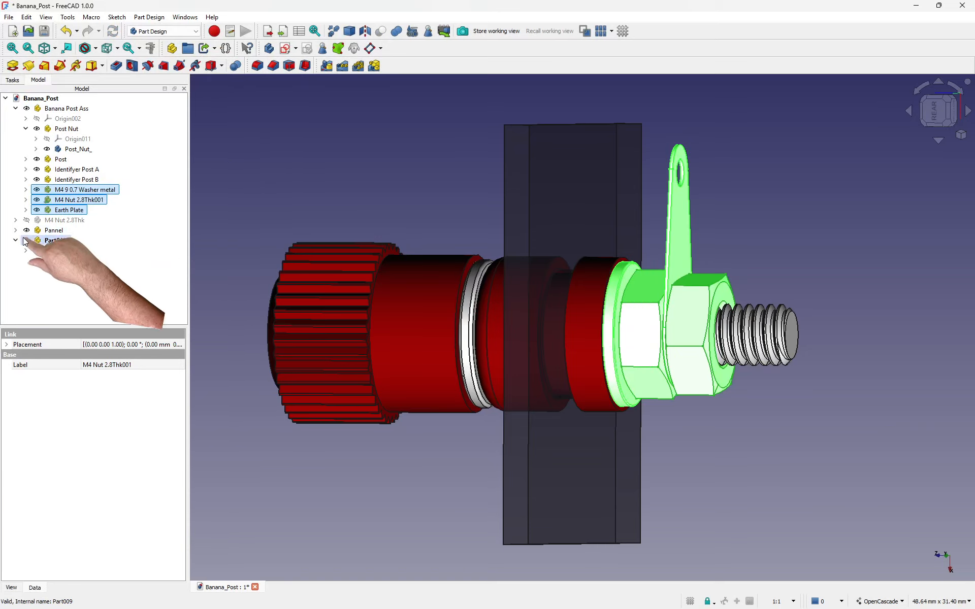
Create a NUT Ass part inside Banana Post Ass and try to move the M4 9 0.7 Washer metal into it.
drag(35, 240, 48, 109)
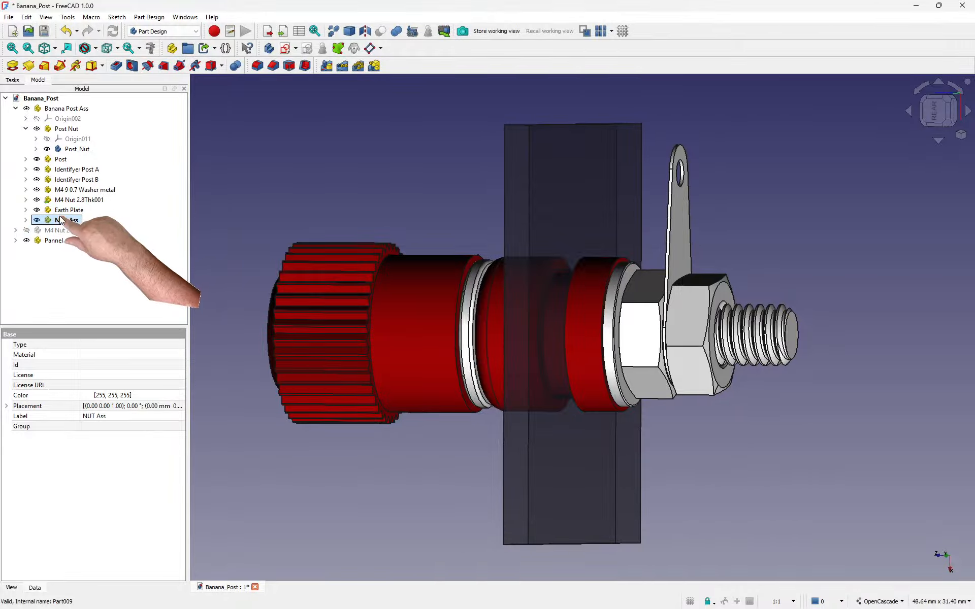
click(57, 190)
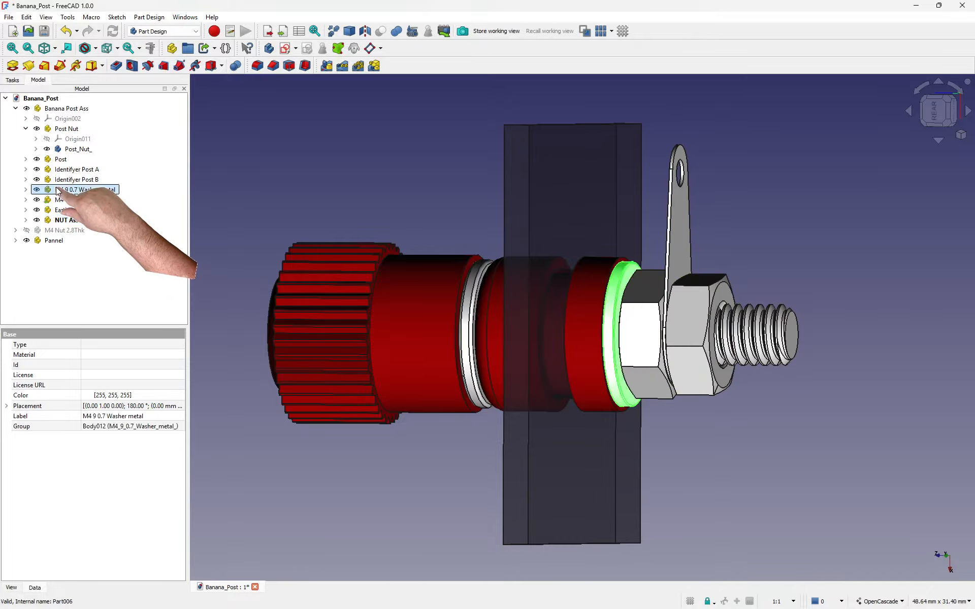
drag(44, 187, 49, 214)
Move M4 Nut 2.8Thk001 and the Earth Plate into the NUT Ass part, and clear the selection.
click(48, 191)
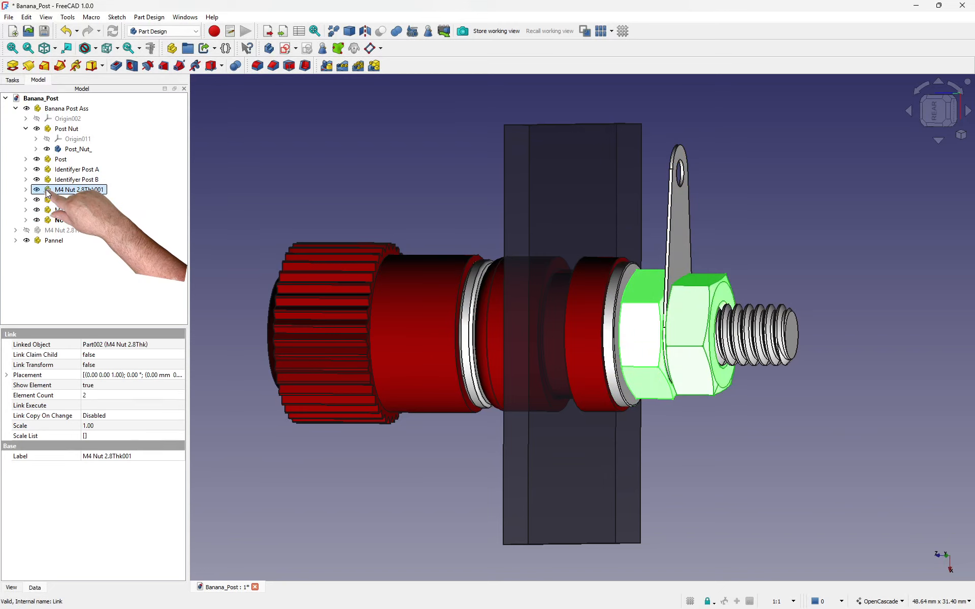
drag(48, 192, 50, 210)
click(47, 190)
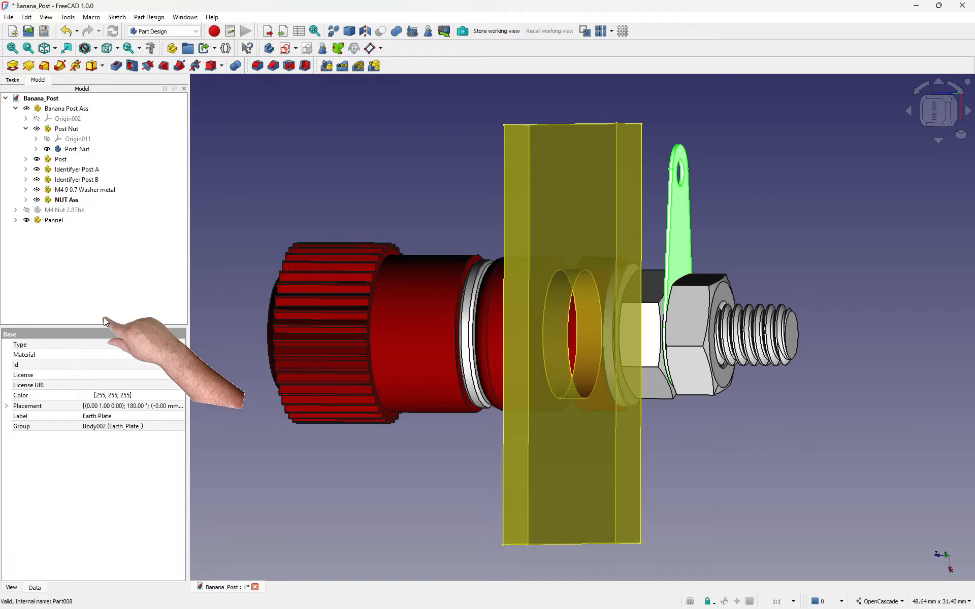
click(53, 248)
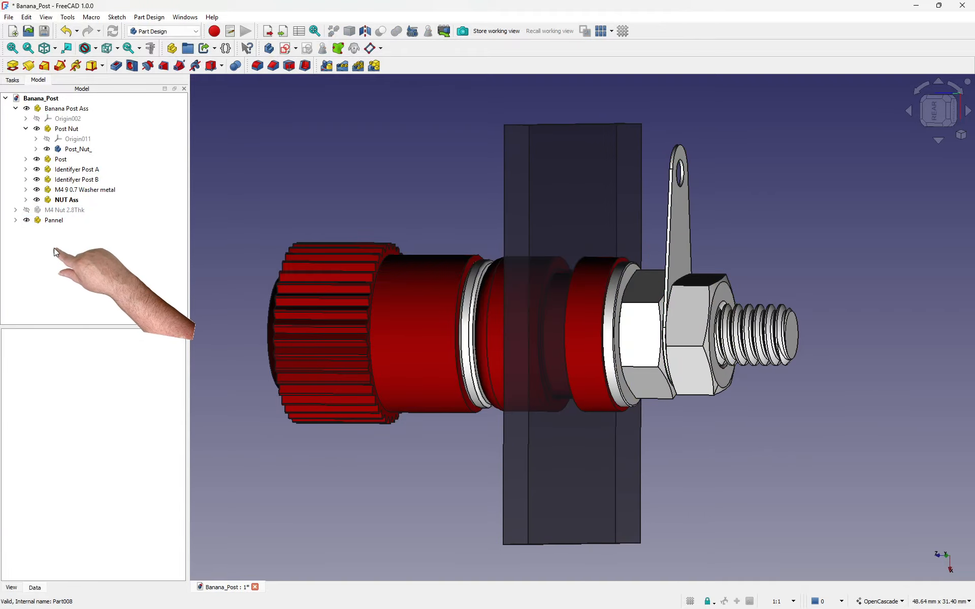
click(43, 200)
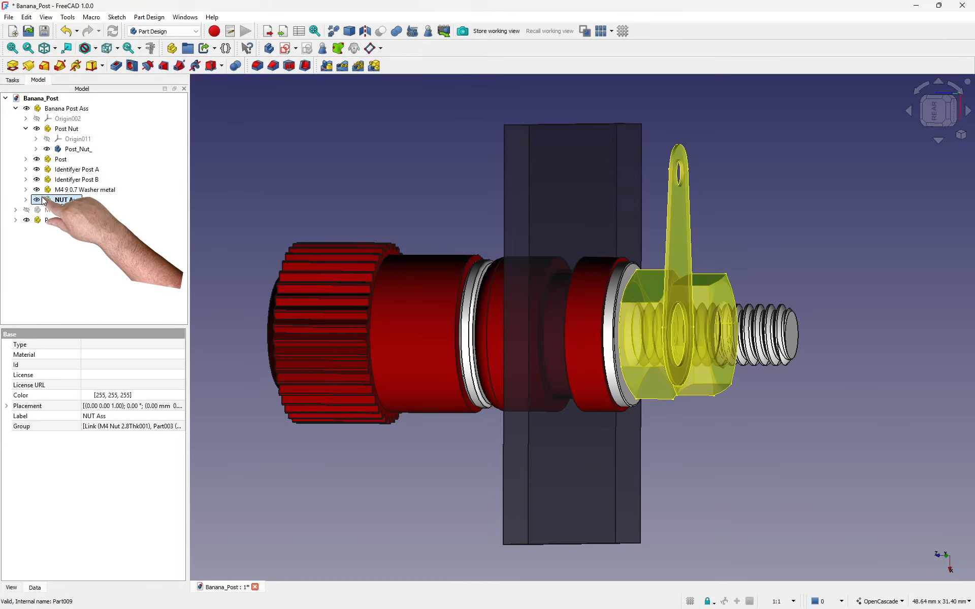
right_click(50, 201)
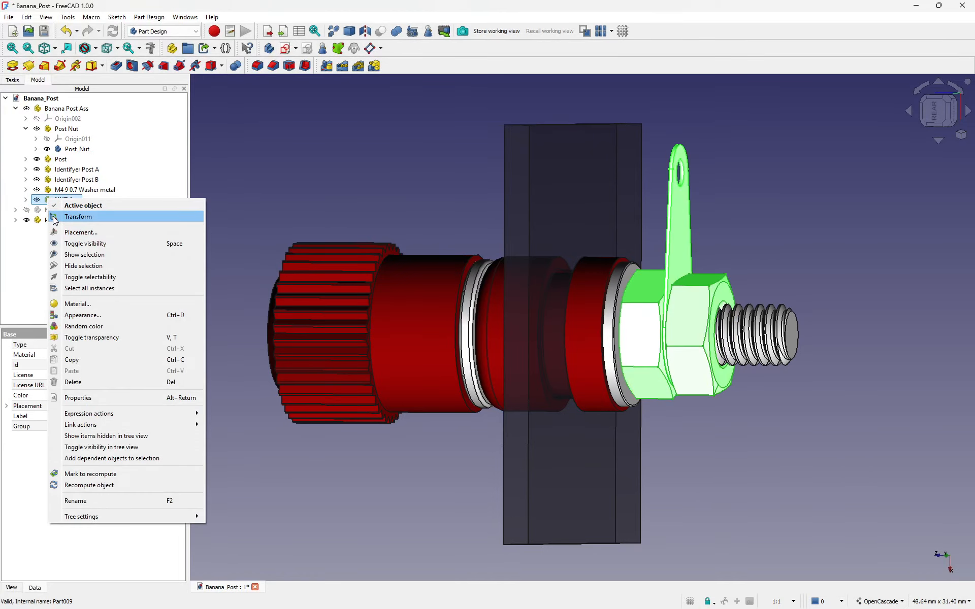
click(60, 217)
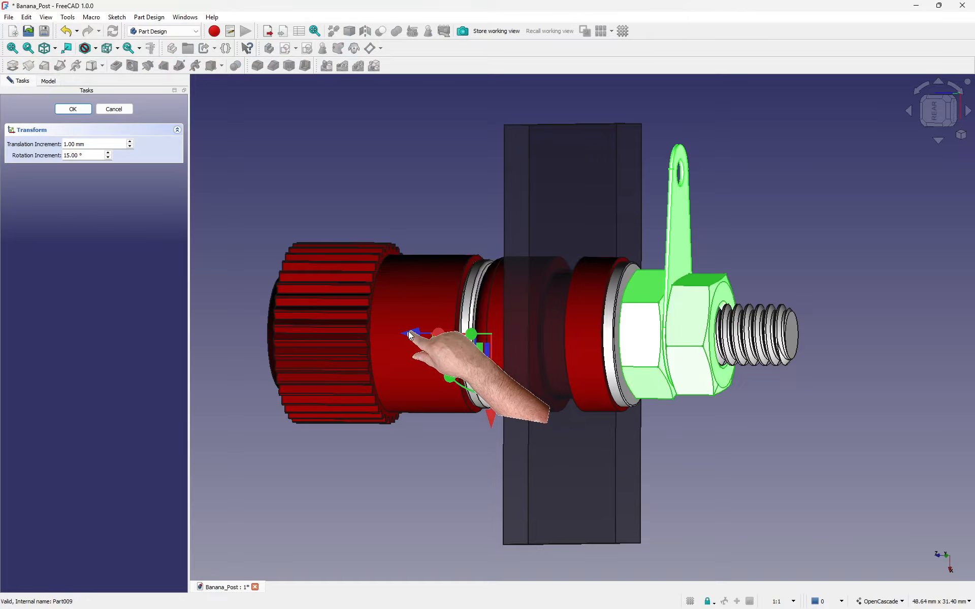
mouse_move(409, 335)
mouse_down()
mouse_move(528, 335)
mouse_move(418, 324)
mouse_up()
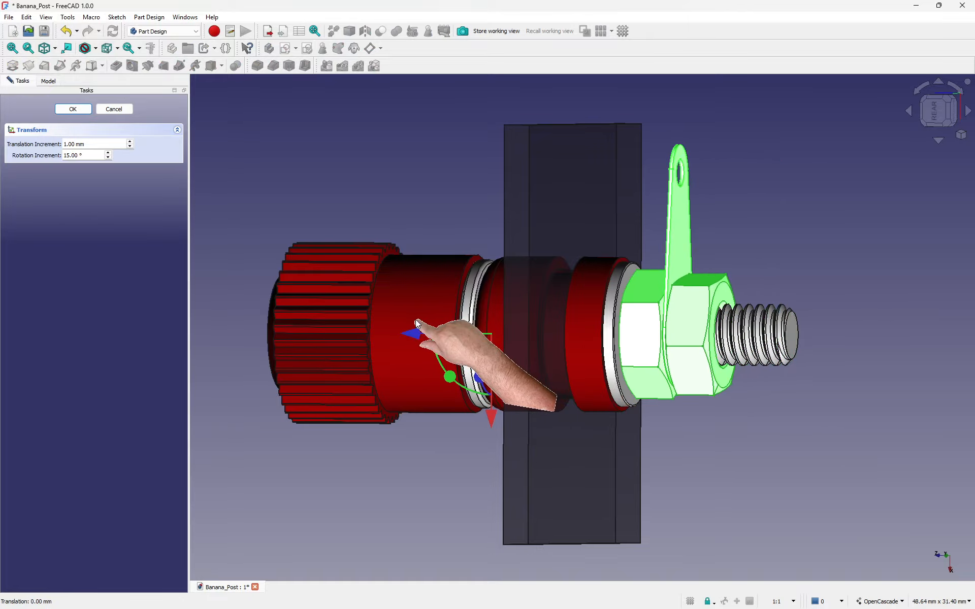
click(116, 109)
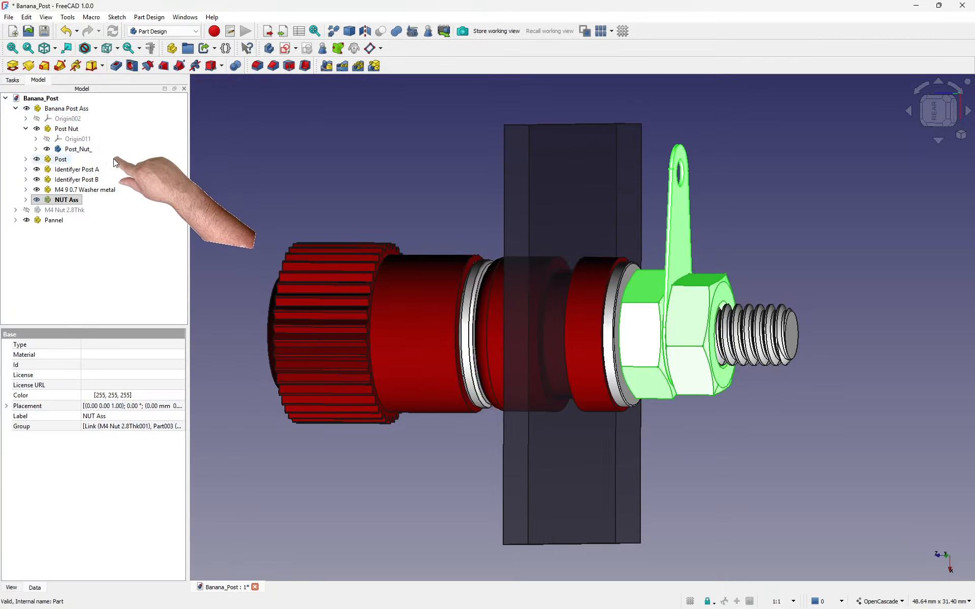
Move the M4 9 0.7 Washer metal into the NUT Ass part.
click(84, 189)
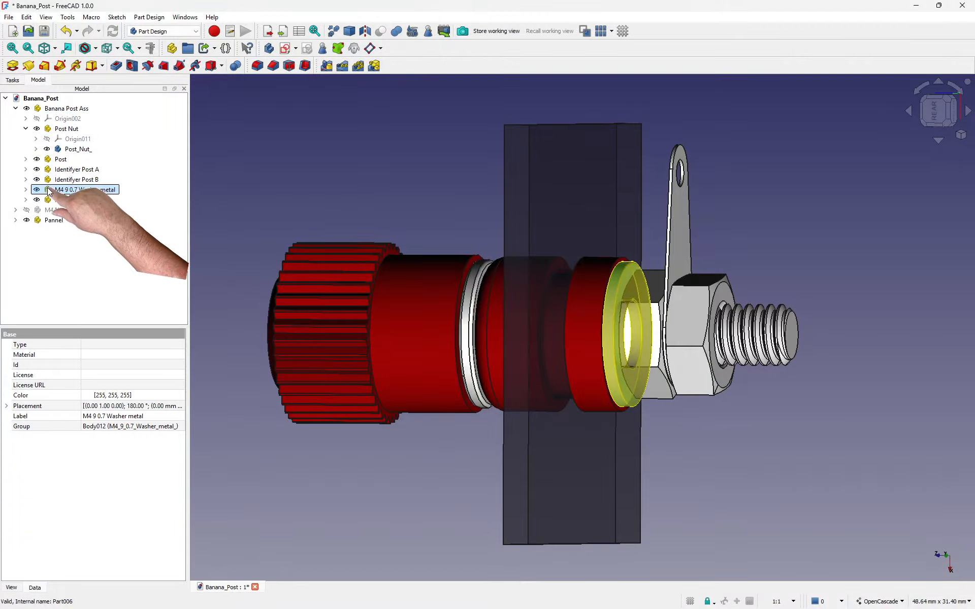
drag(48, 189, 50, 199)
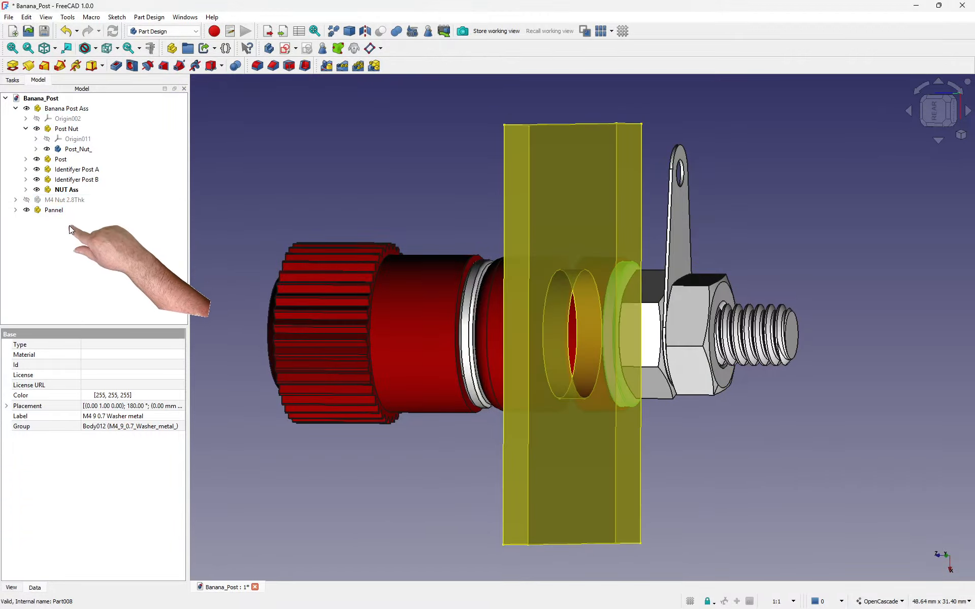
Transform the NUT Ass part by -16 mm along its Z axis, sliding it off the threaded end of the post.
click(50, 190)
right_click(49, 190)
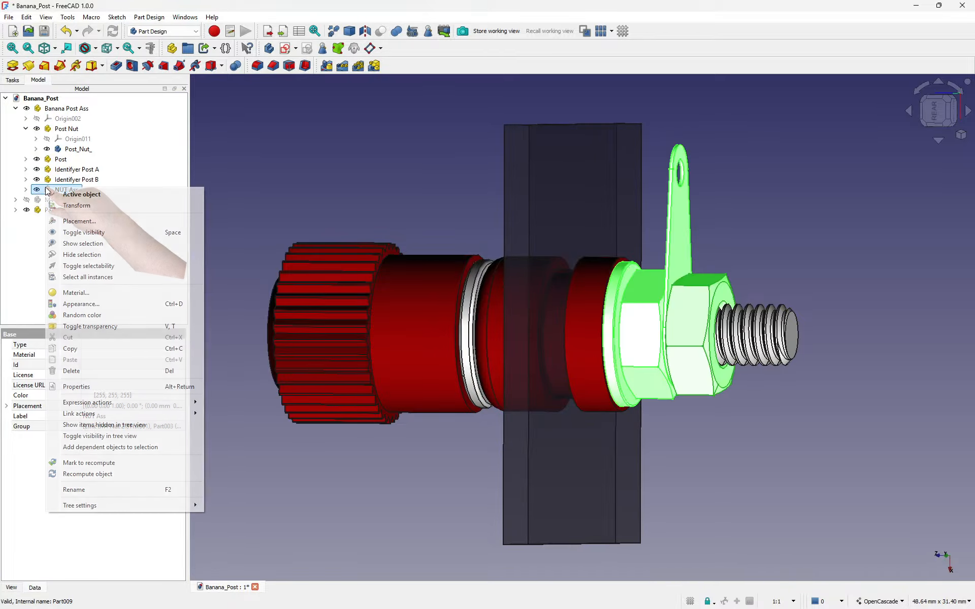
click(77, 205)
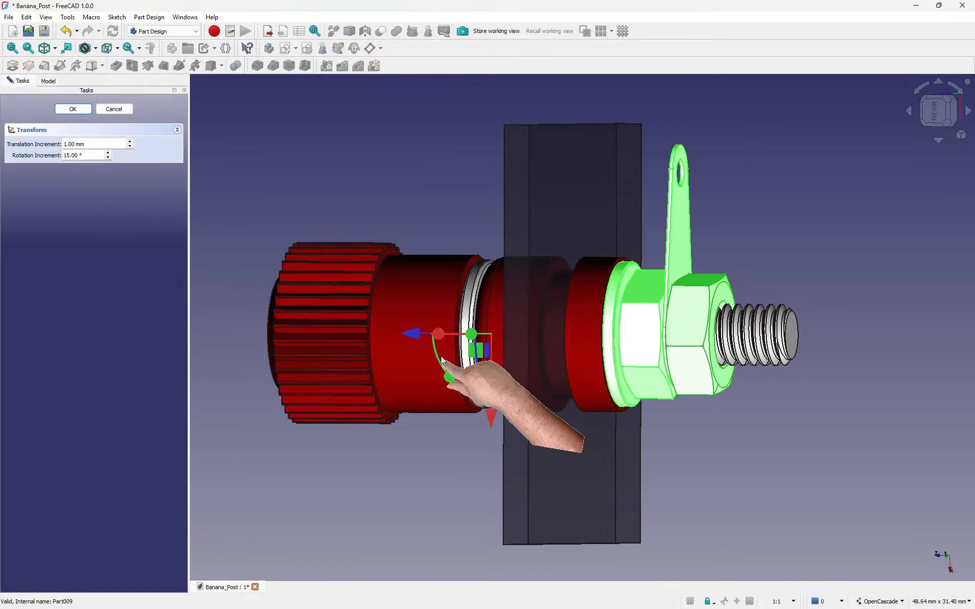
drag(411, 337, 670, 338)
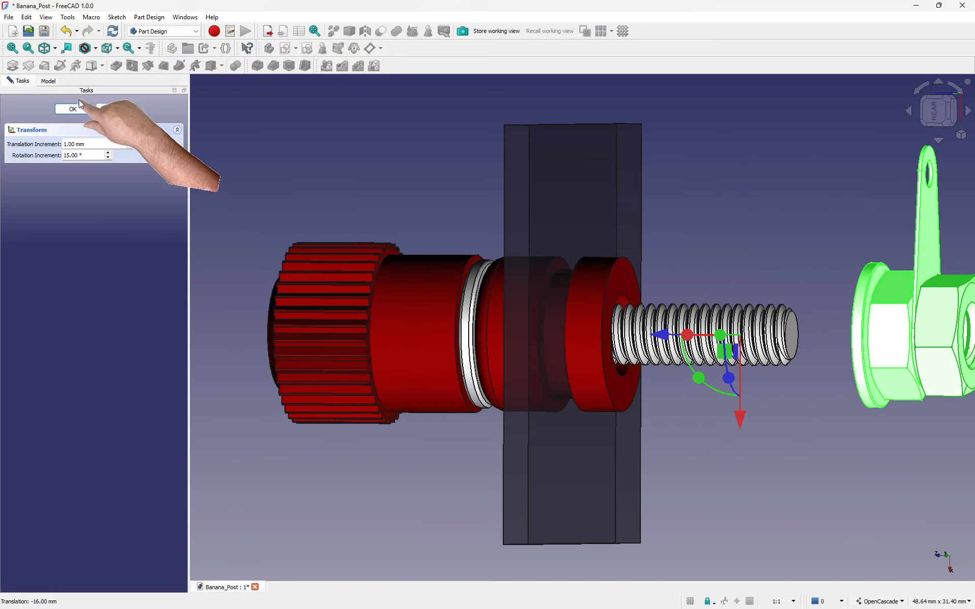
click(73, 110)
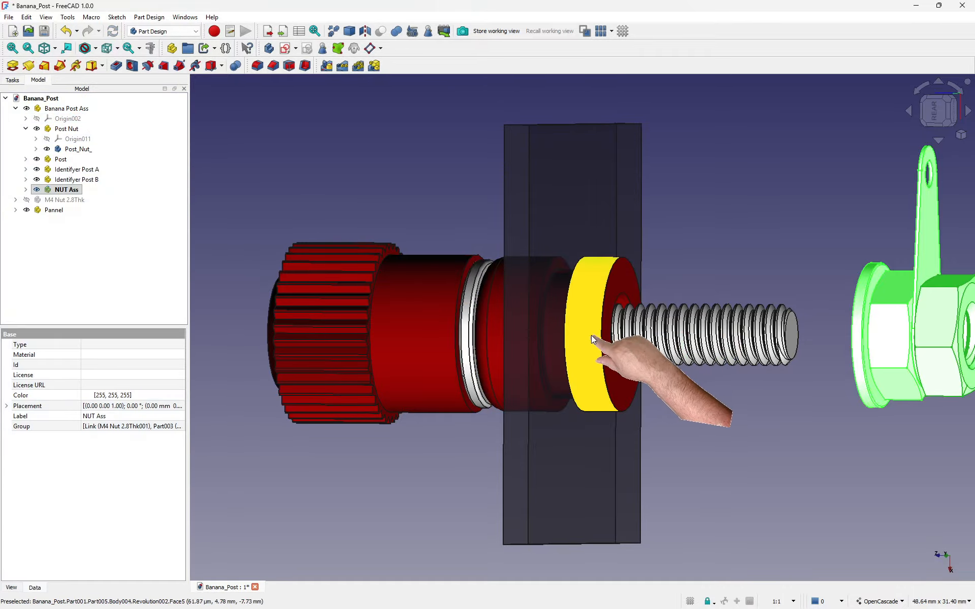
Try sliding Identifyer Post B by -5 mm along its Z axis out of the panel hole, and undo the move.
click(587, 335)
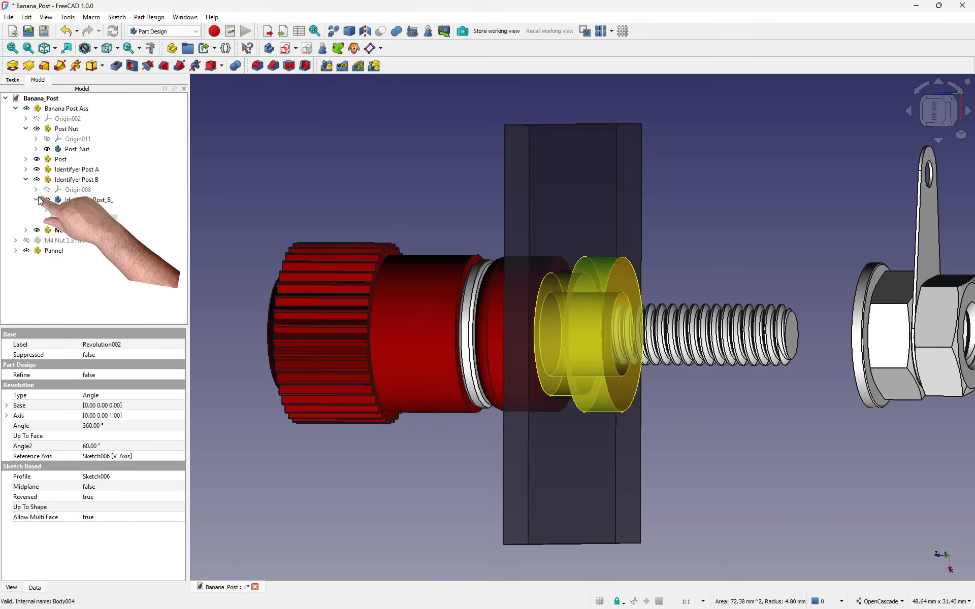
click(26, 179)
click(44, 180)
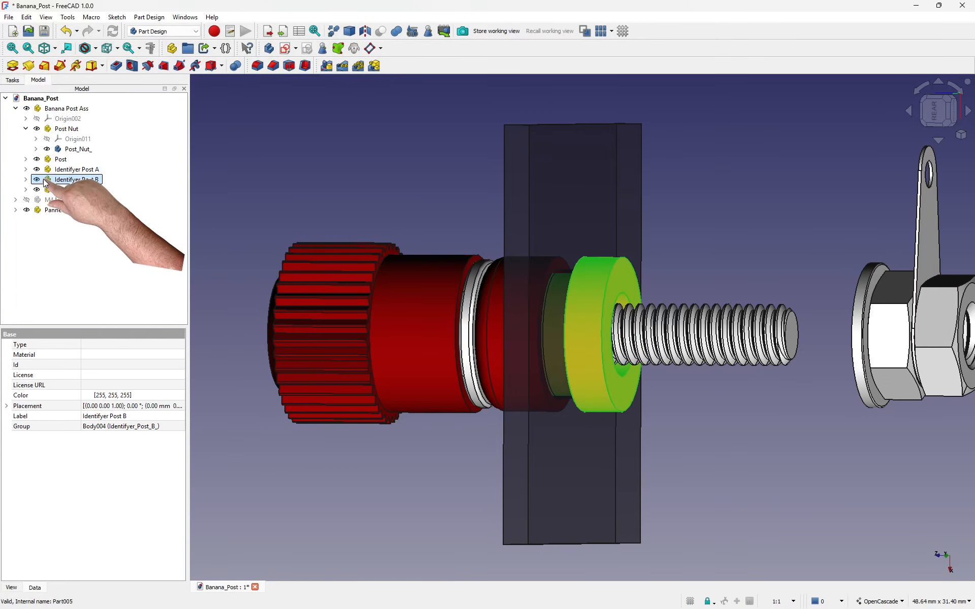
right_click(44, 180)
click(75, 197)
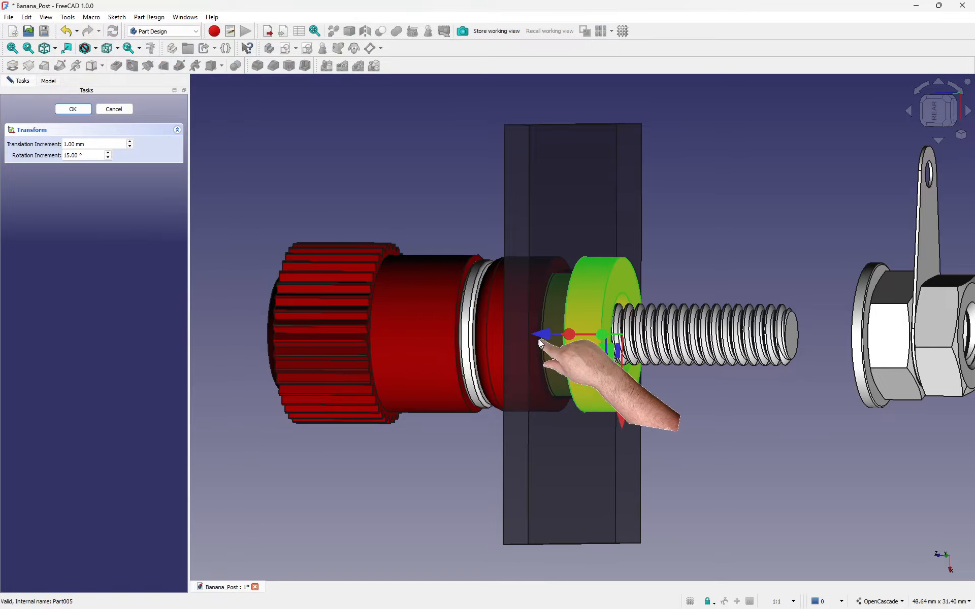
drag(546, 336, 642, 313)
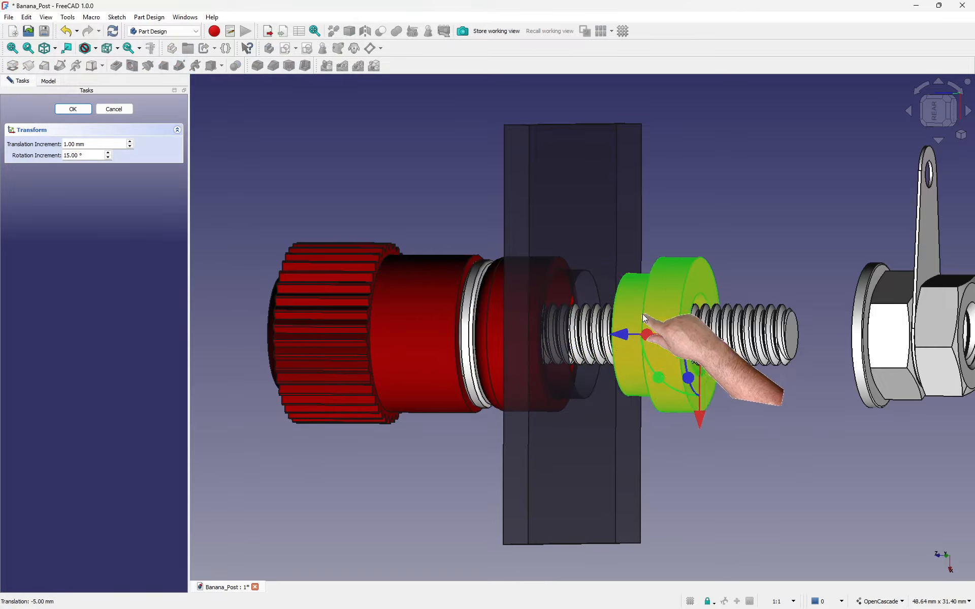
click(584, 191)
click(71, 109)
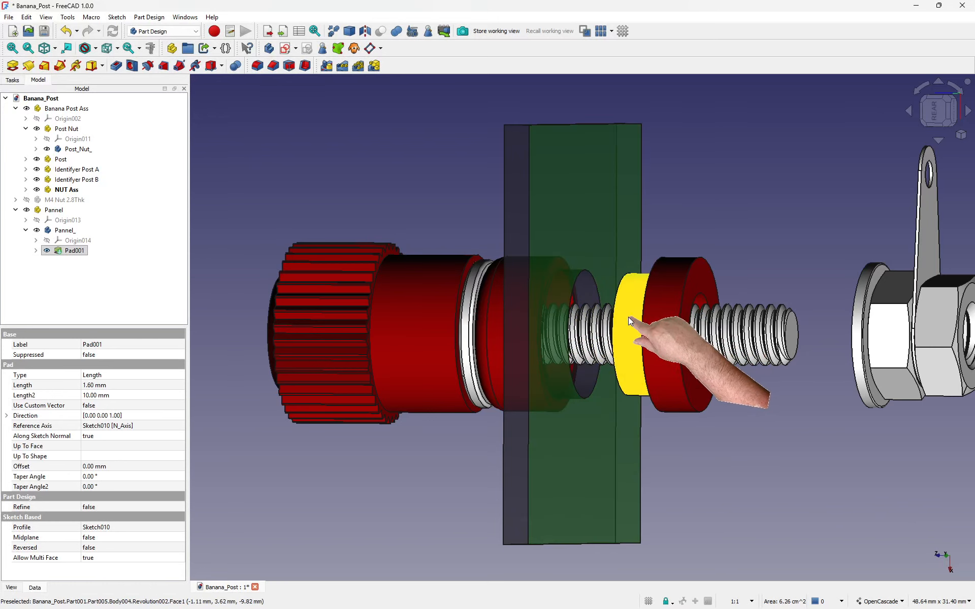
middle_drag(626, 325, 594, 329)
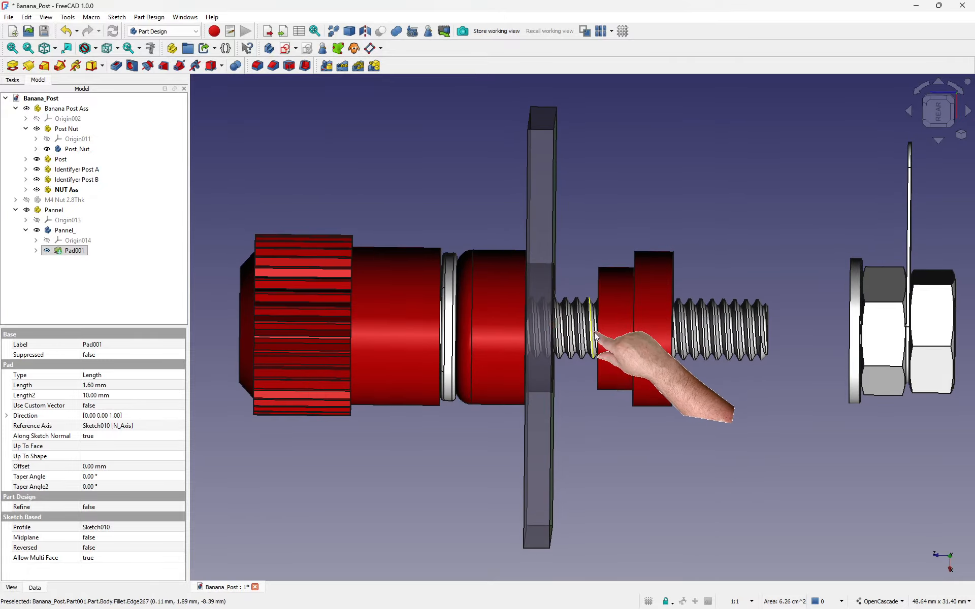
click(67, 31)
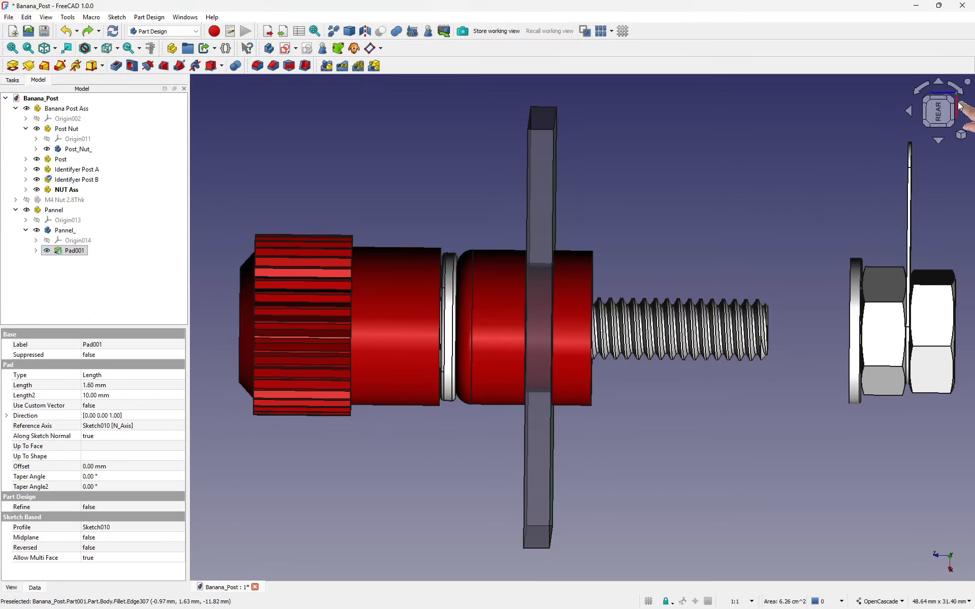
With the assembly in the exact rear view, set the transparency of the Identifyer_Post_A_ body to 70.
click(938, 111)
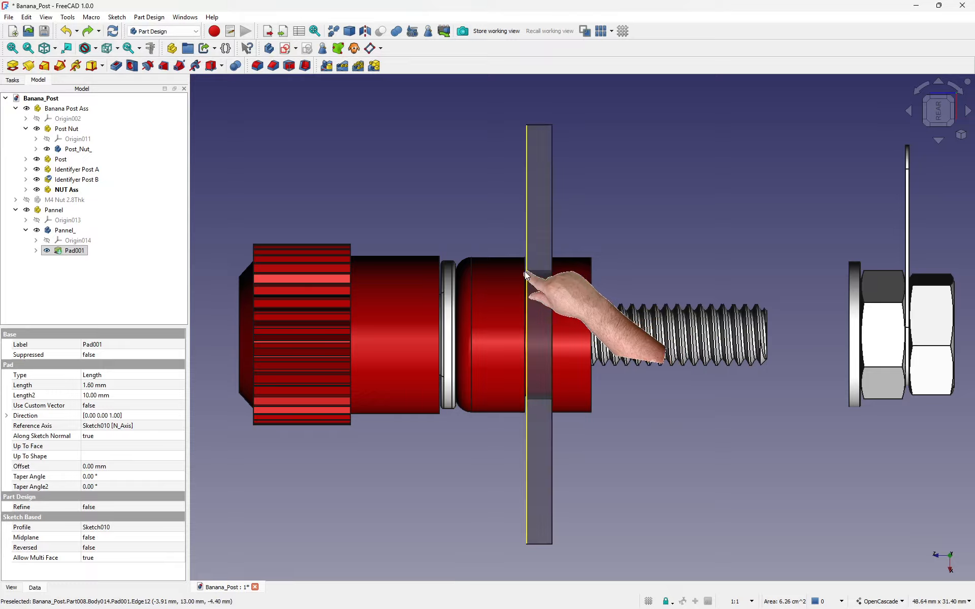
click(496, 264)
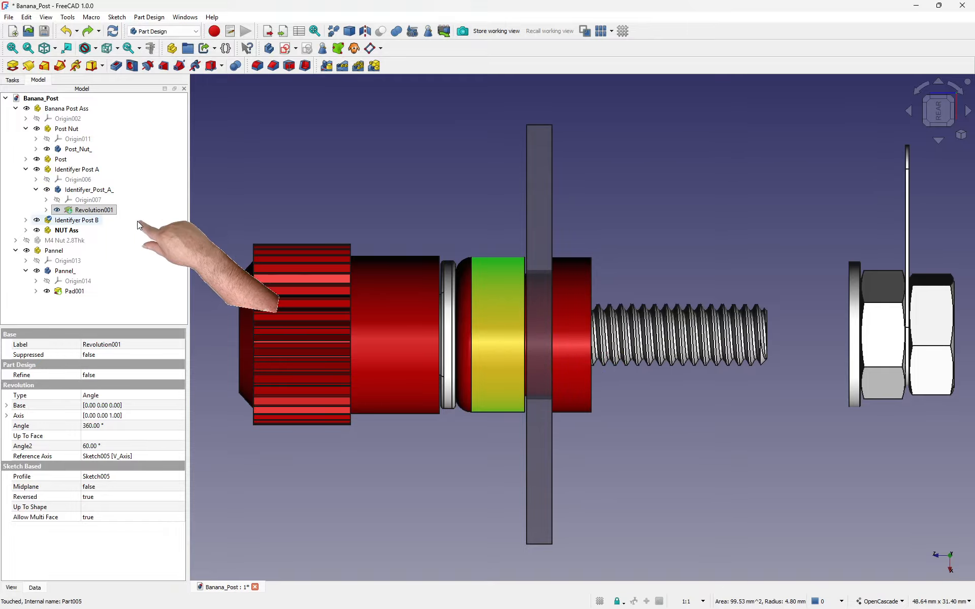
click(25, 170)
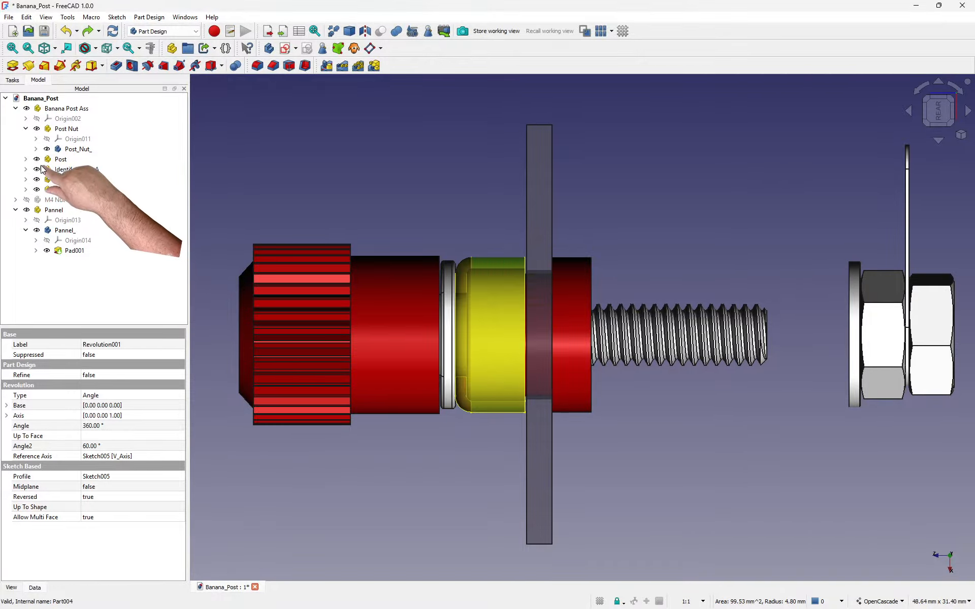
click(43, 169)
click(25, 169)
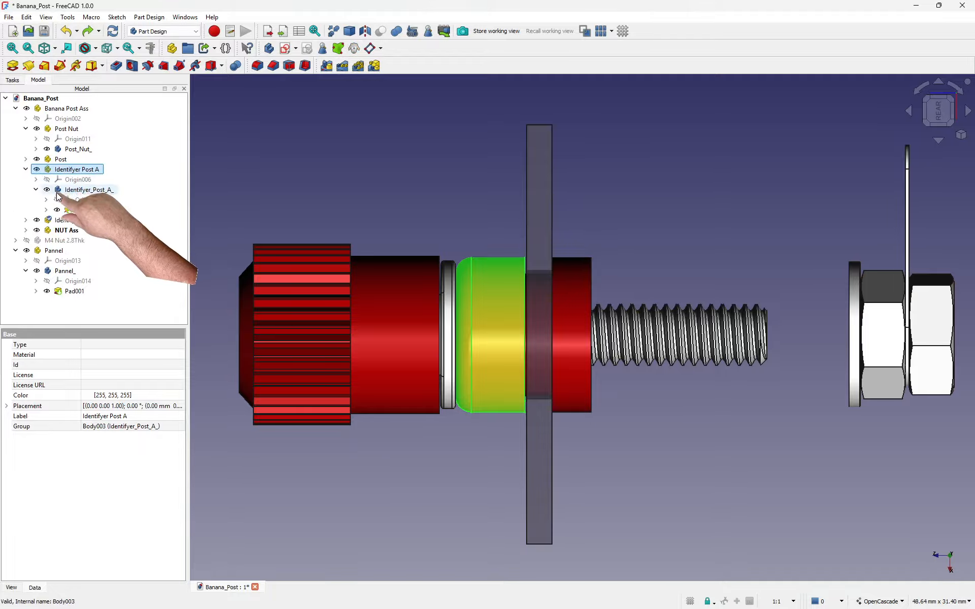
right_click(59, 189)
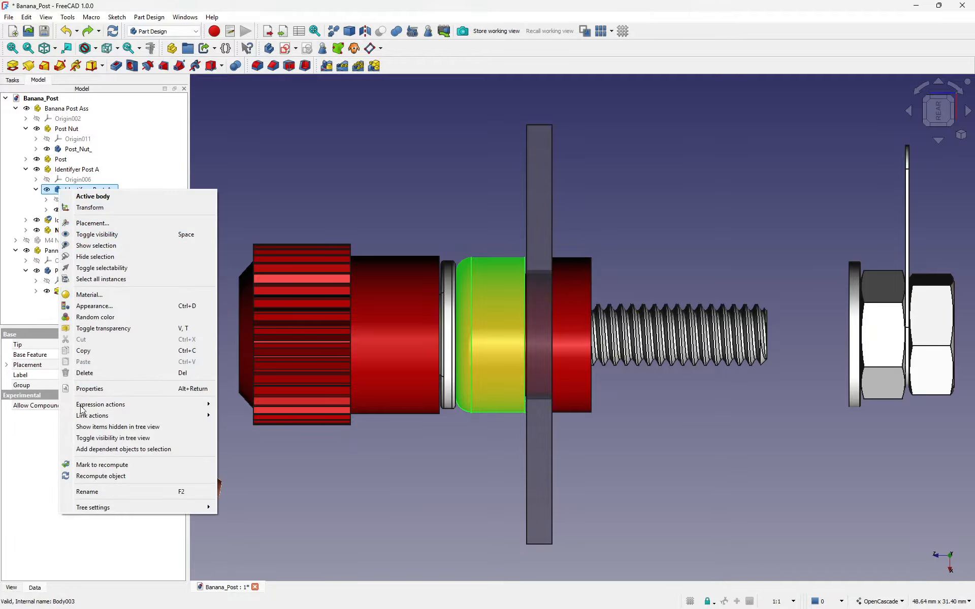
click(73, 308)
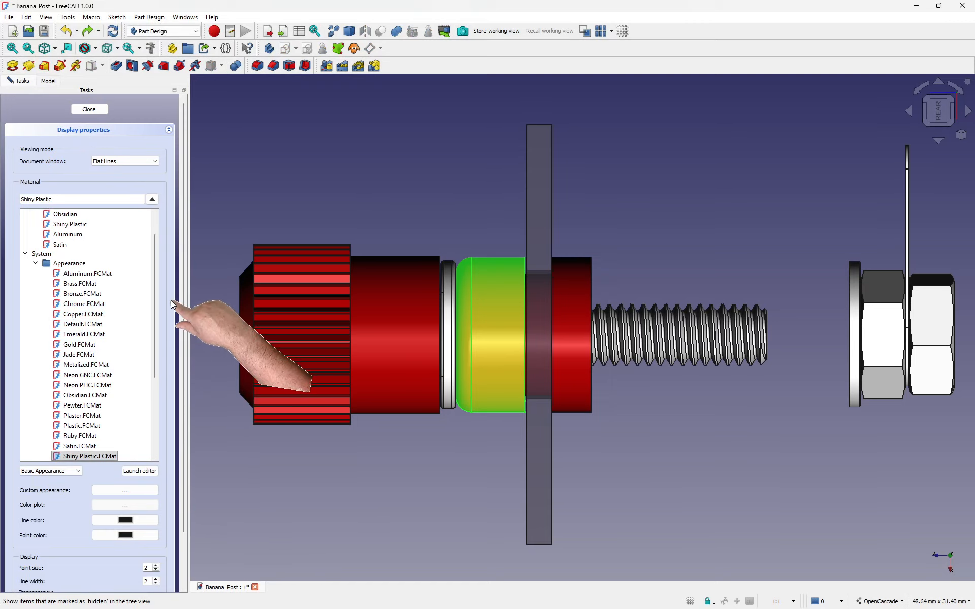
drag(183, 312, 183, 386)
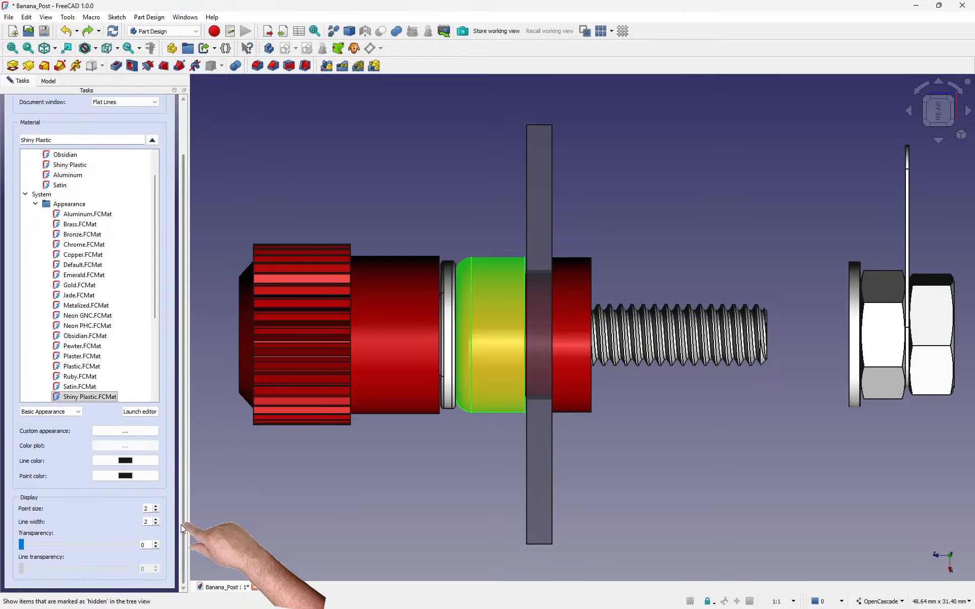
scroll(492, 330, up, 4)
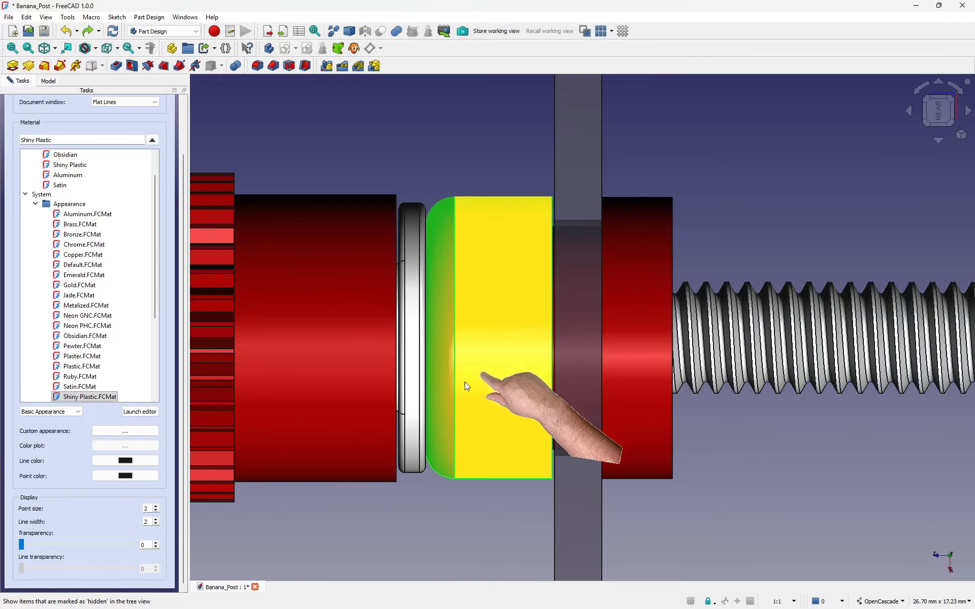
drag(36, 544, 102, 545)
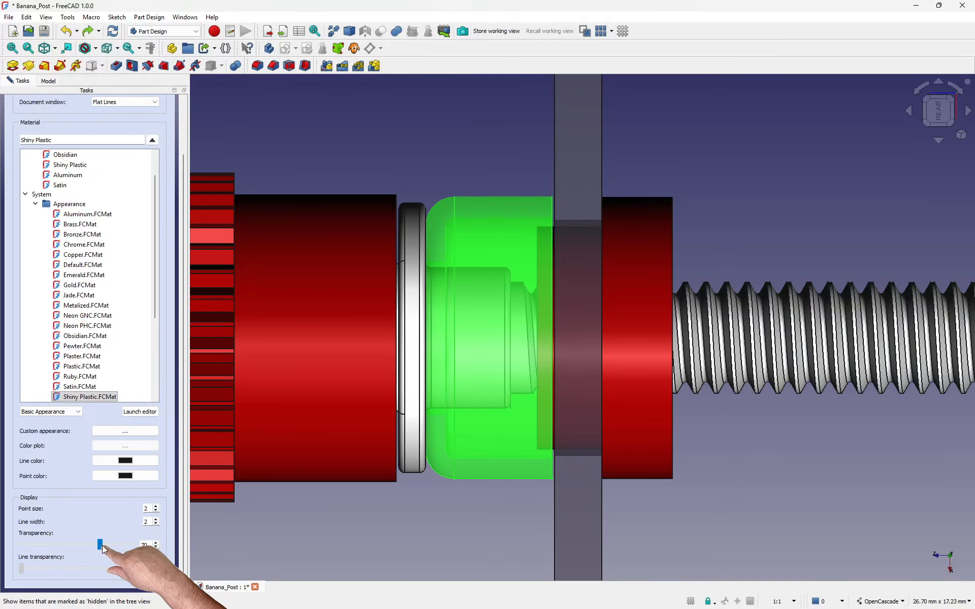
click(369, 535)
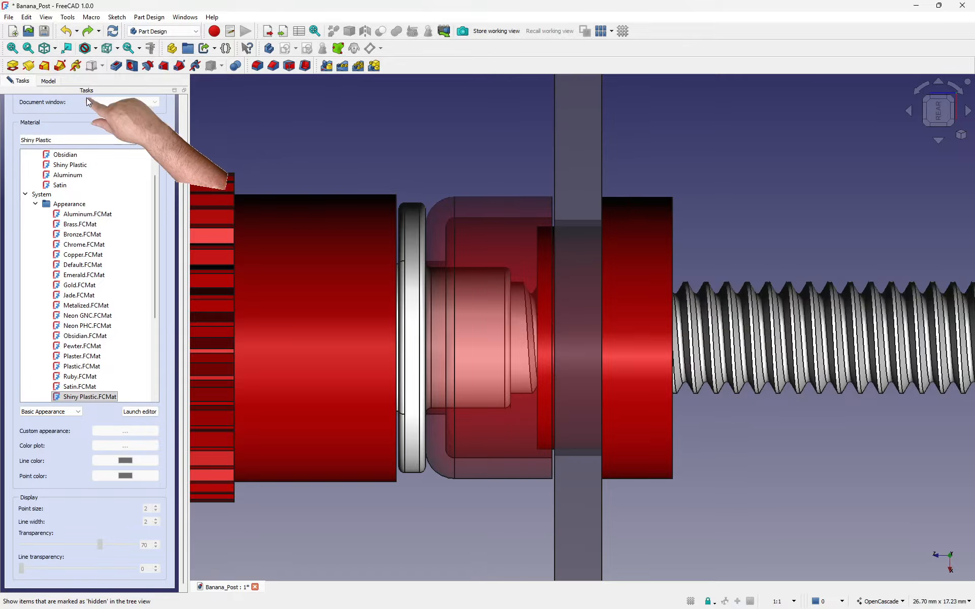
scroll(181, 203, up, 3)
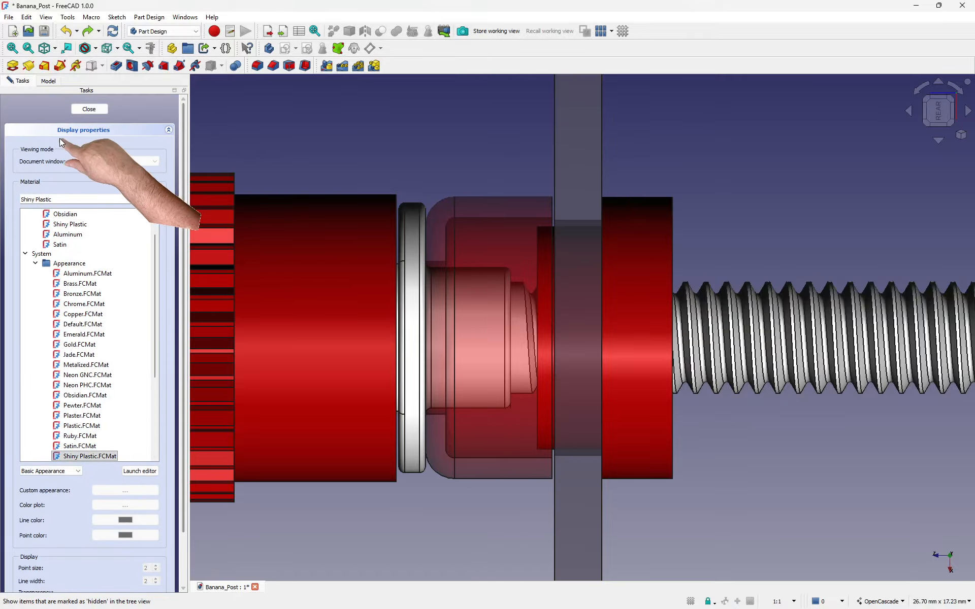
click(82, 108)
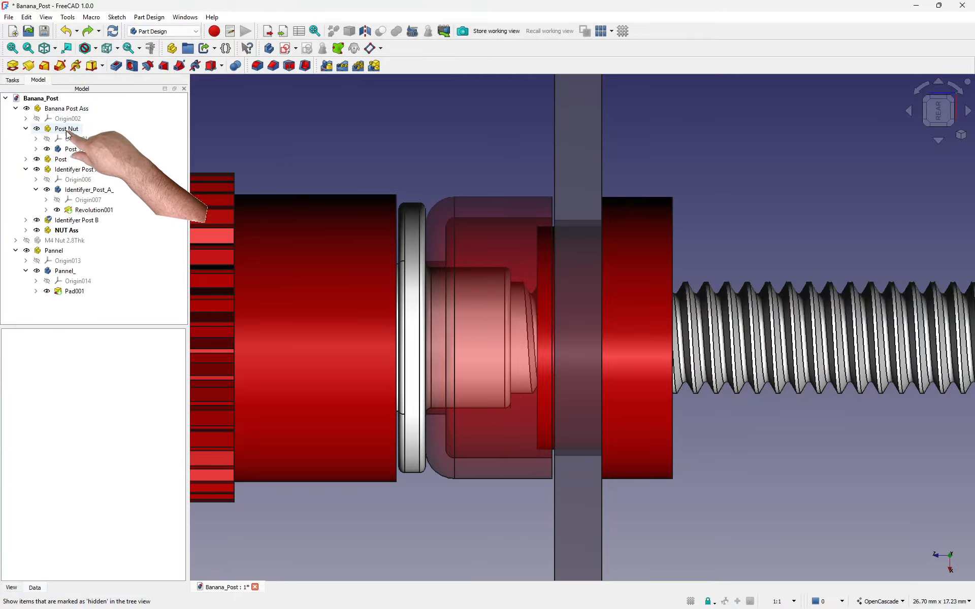
Preview a thinner panel by reducing the length of Pad001 in Pannel_, and cancel the edit.
click(65, 272)
click(72, 292)
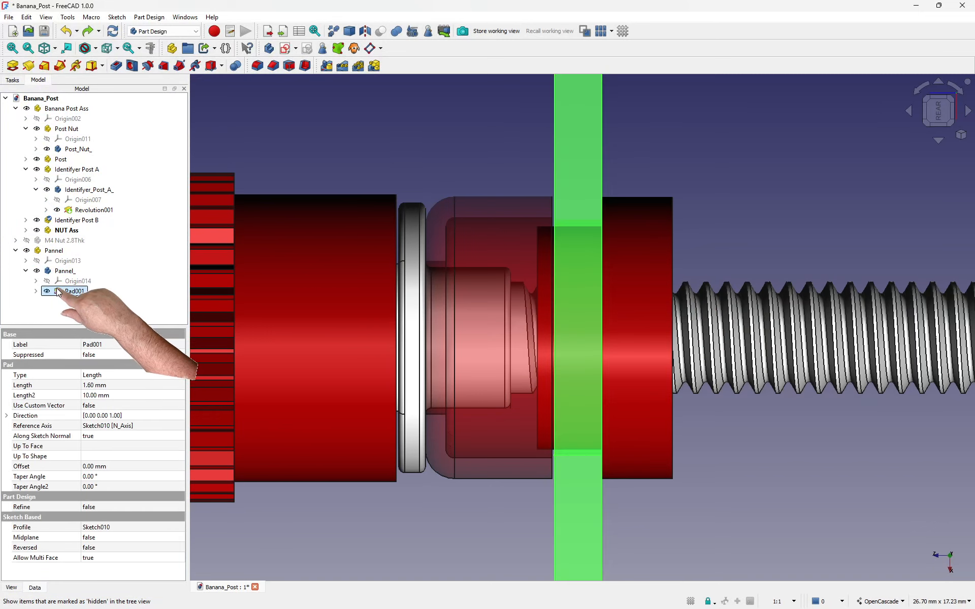
double_click(57, 291)
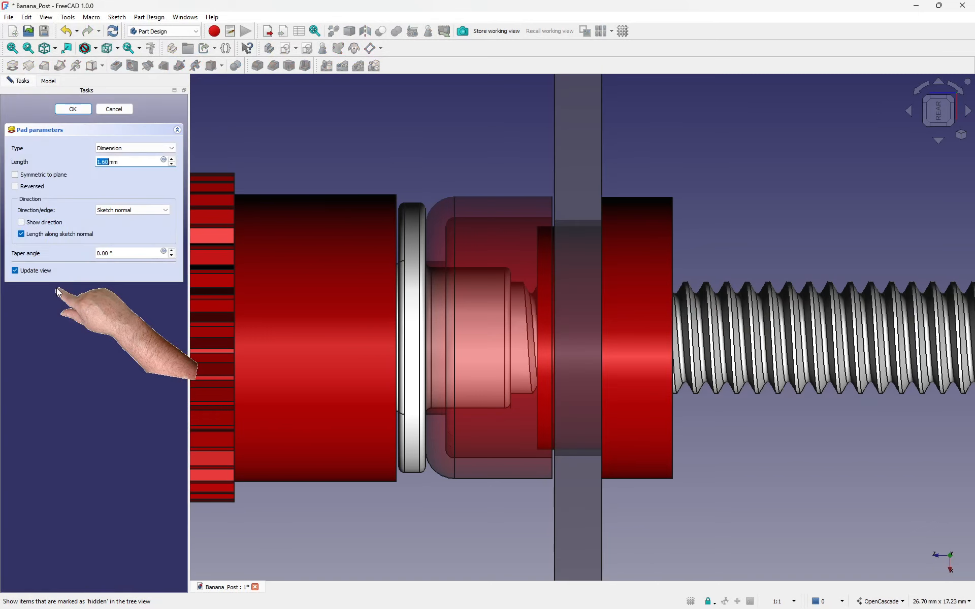
click(171, 164)
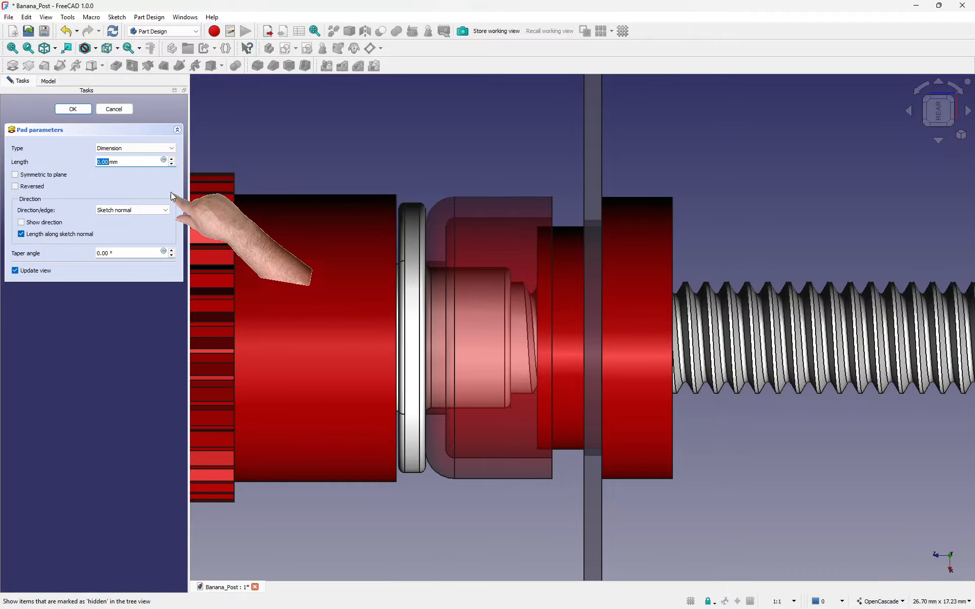
click(115, 110)
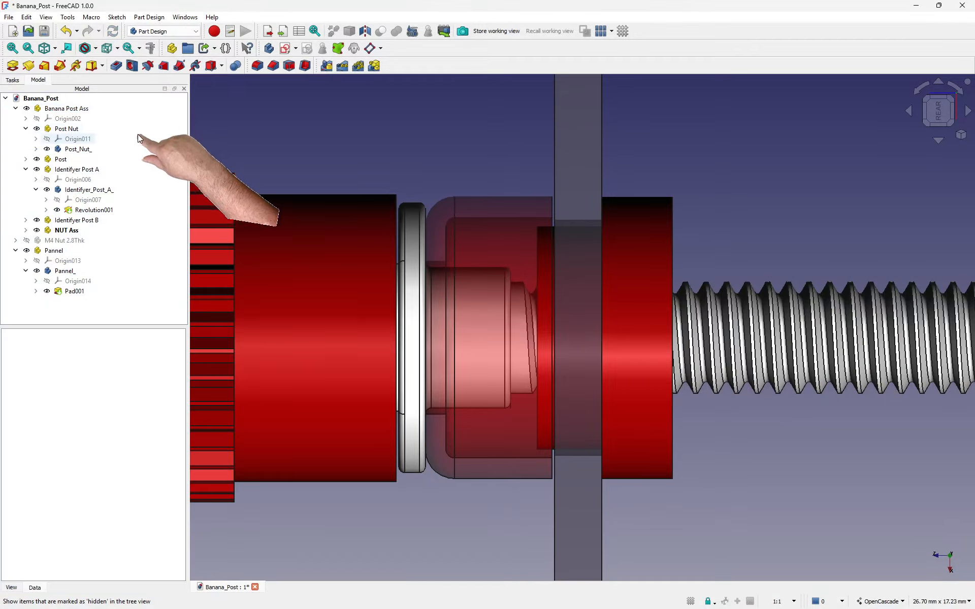
Undo the shift of the NUT Ass part and the move of the M4 9 0.7 Washer metal into it.
click(66, 31)
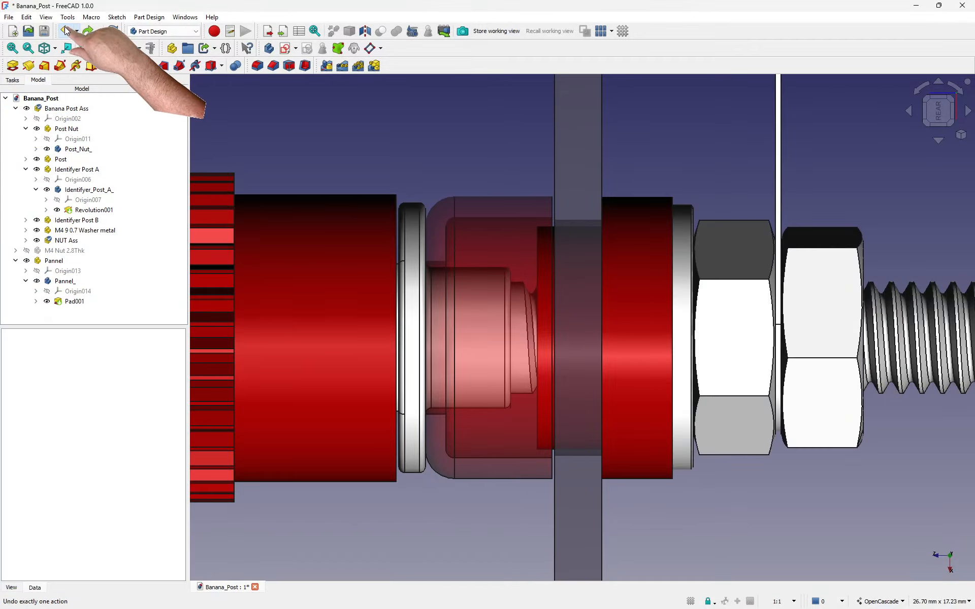
scroll(426, 363, down, 5)
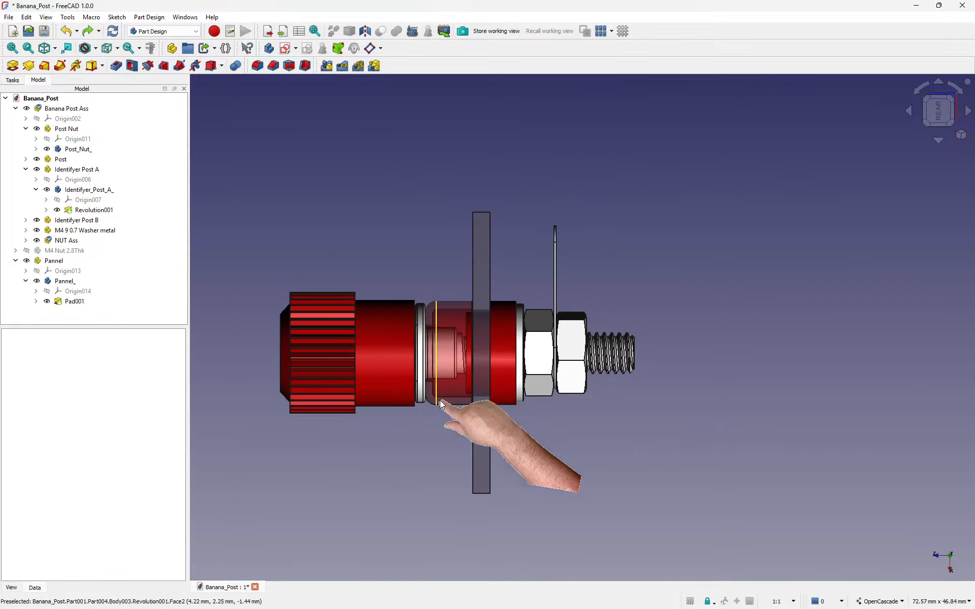
click(63, 283)
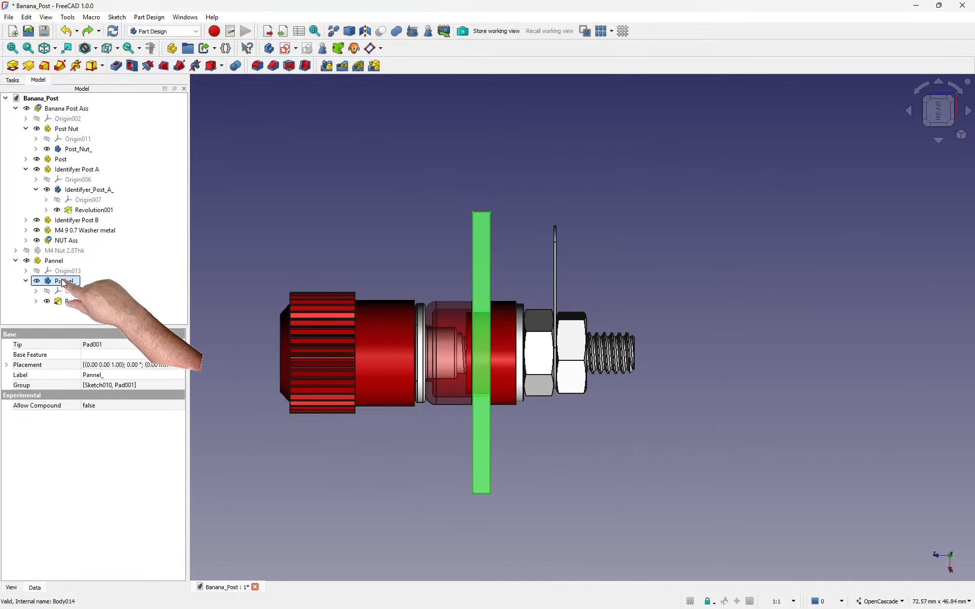
right_click(62, 282)
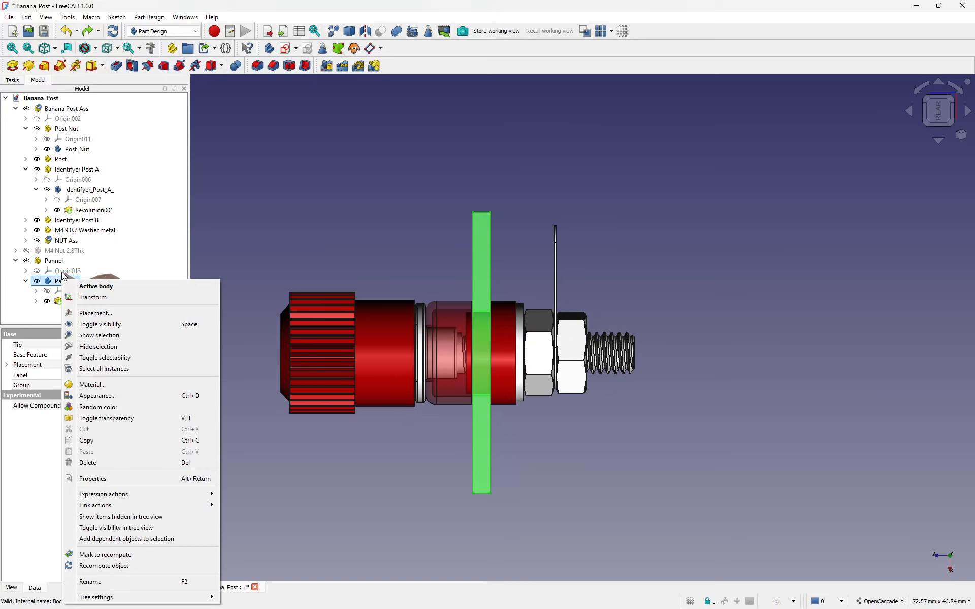
click(447, 325)
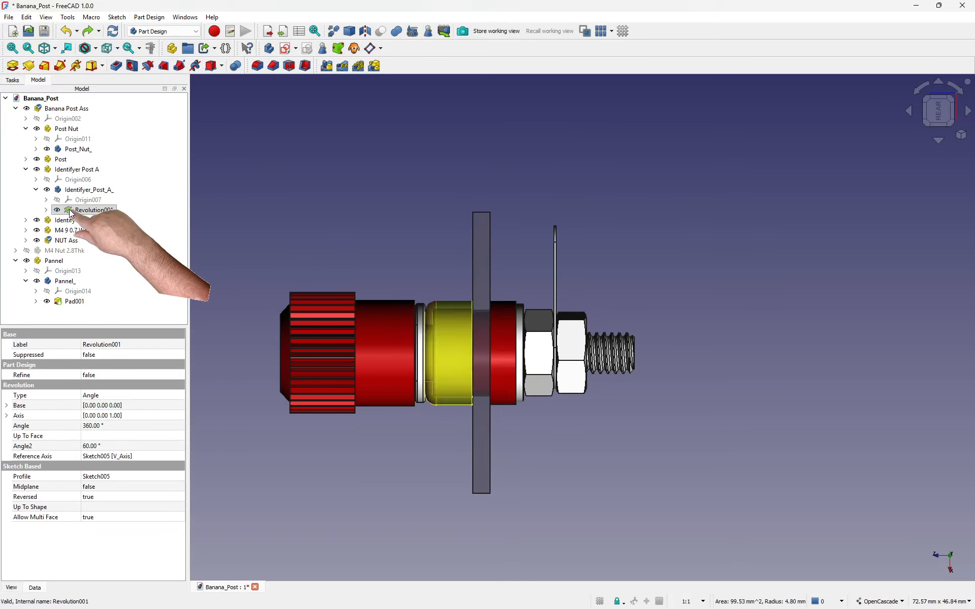
Set the transparency of the Identifyer_Post_A_ body to 0 in its display properties.
click(36, 190)
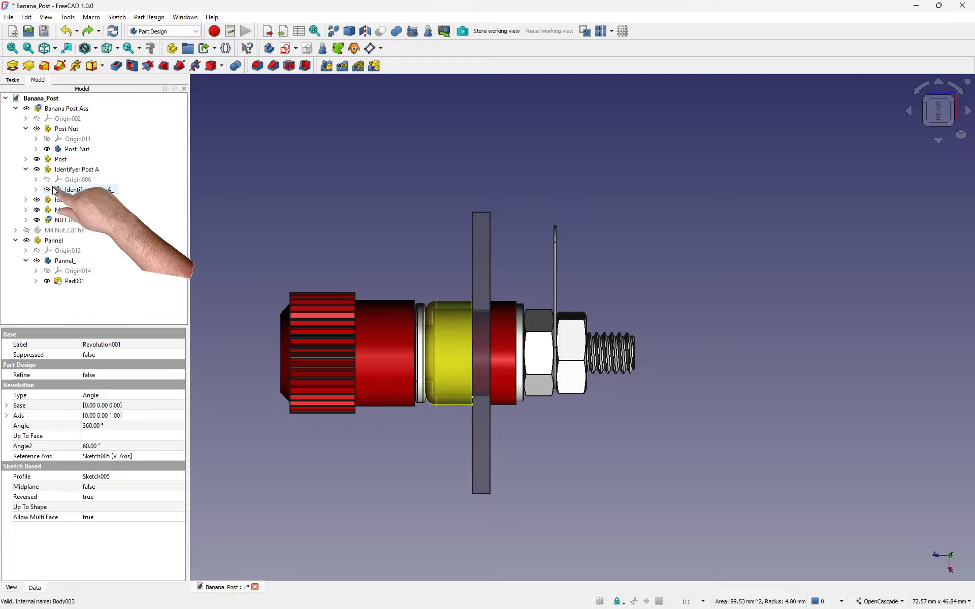
click(57, 190)
right_click(59, 192)
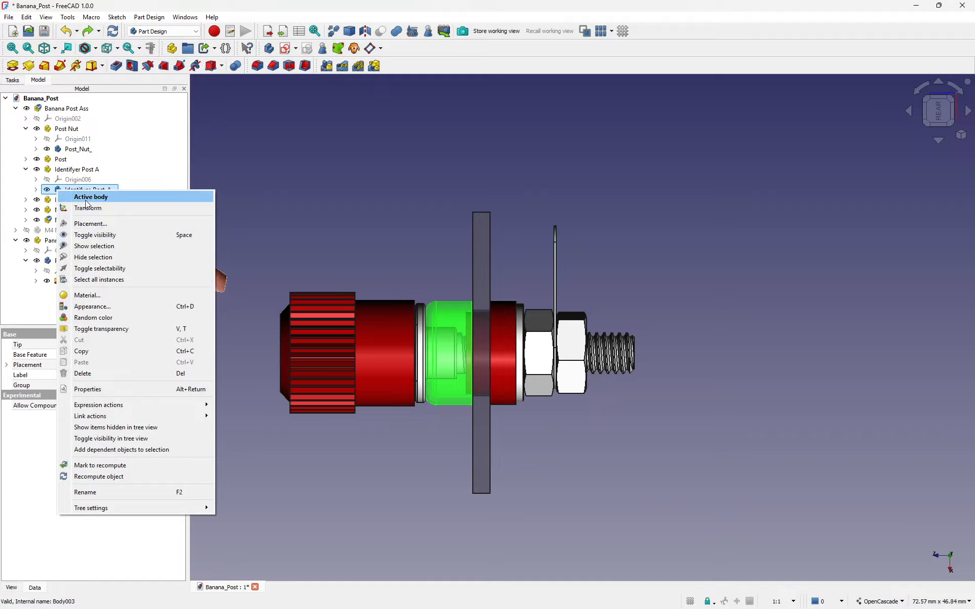
click(93, 307)
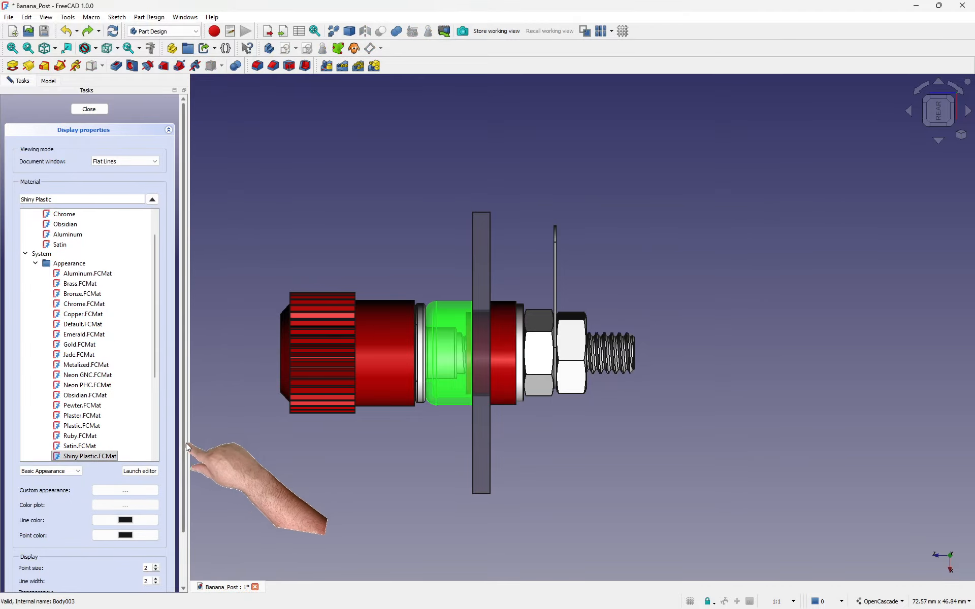
scroll(186, 497, down, 2)
drag(100, 544, 11, 549)
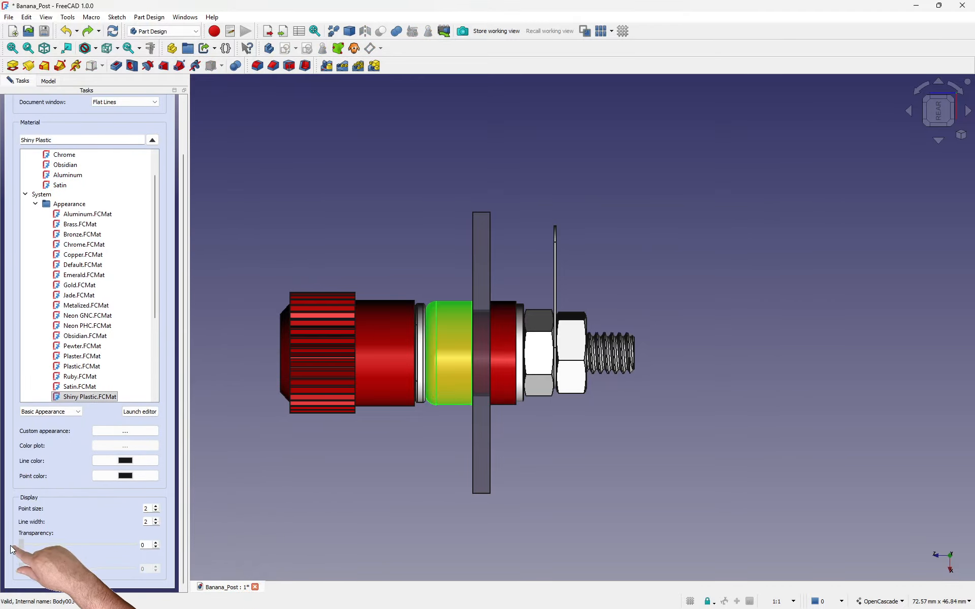
click(359, 490)
scroll(169, 152, up, 2)
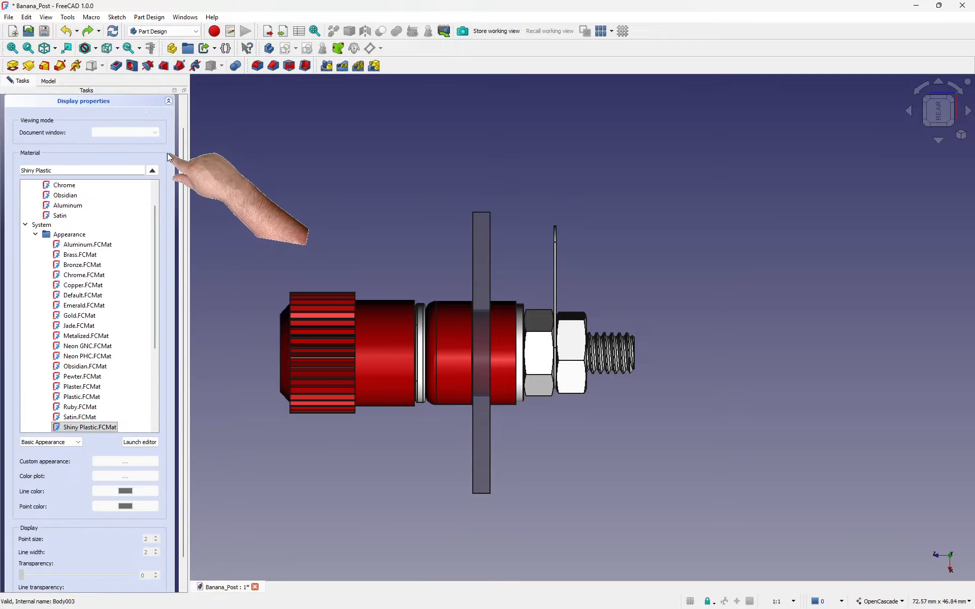
click(89, 110)
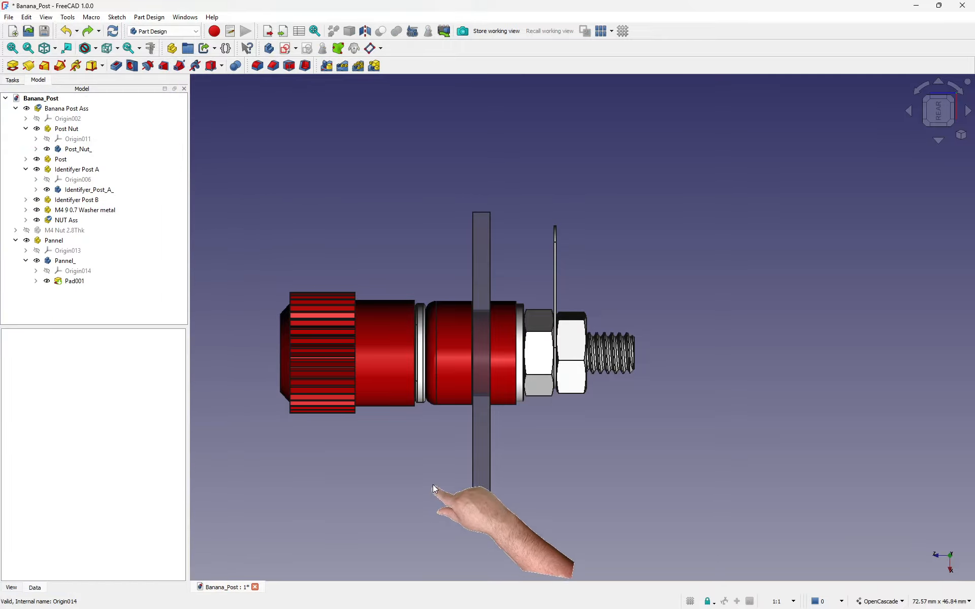
Examine the banana post assembly and its fit in the panel from several angles, ending in the exact rear view.
middle_drag(571, 450, 470, 375)
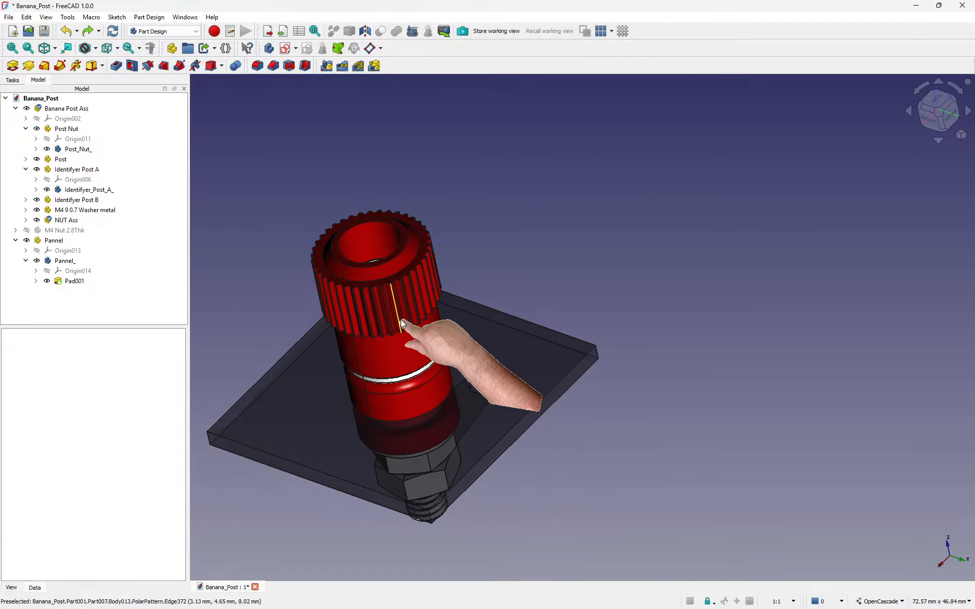
middle_drag(653, 397, 464, 374)
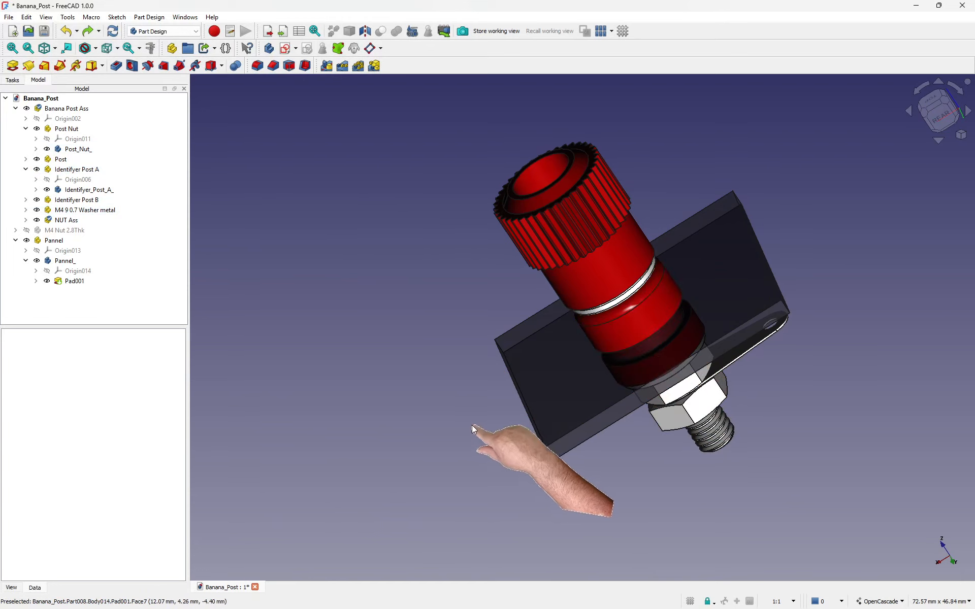
middle_drag(474, 431, 446, 431)
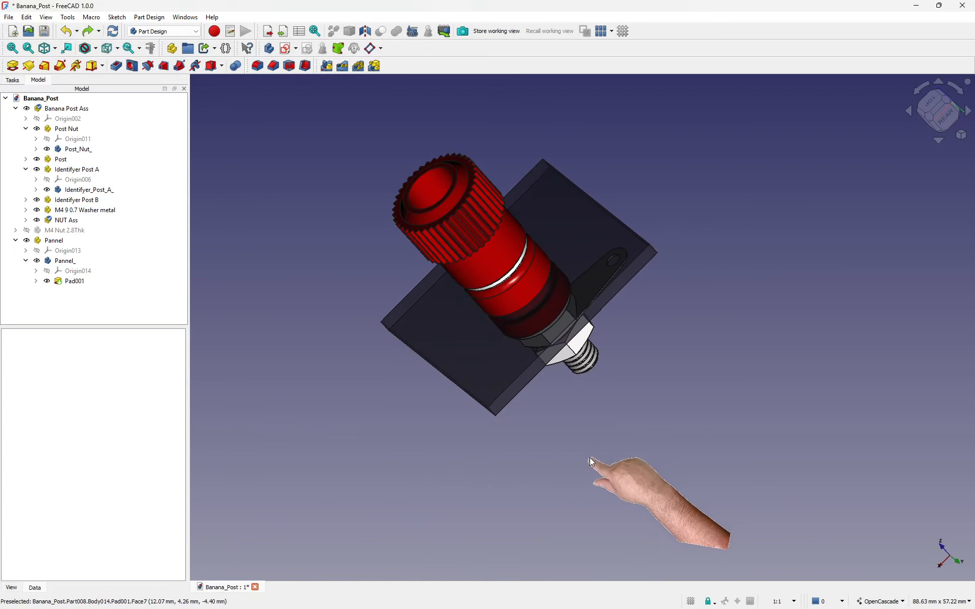
middle_drag(718, 391, 693, 398)
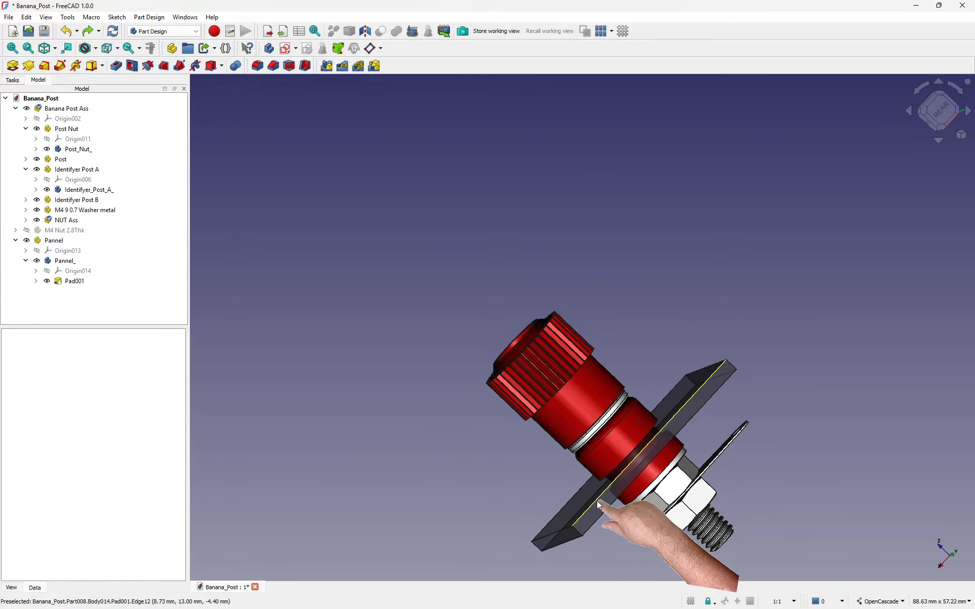
middle_drag(594, 512, 809, 441)
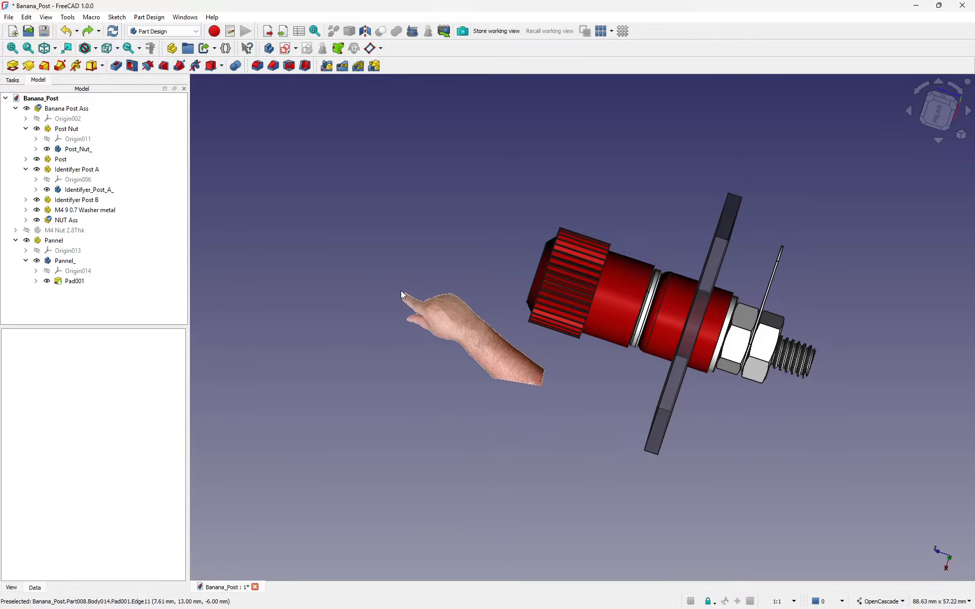
middle_drag(609, 359, 812, 406)
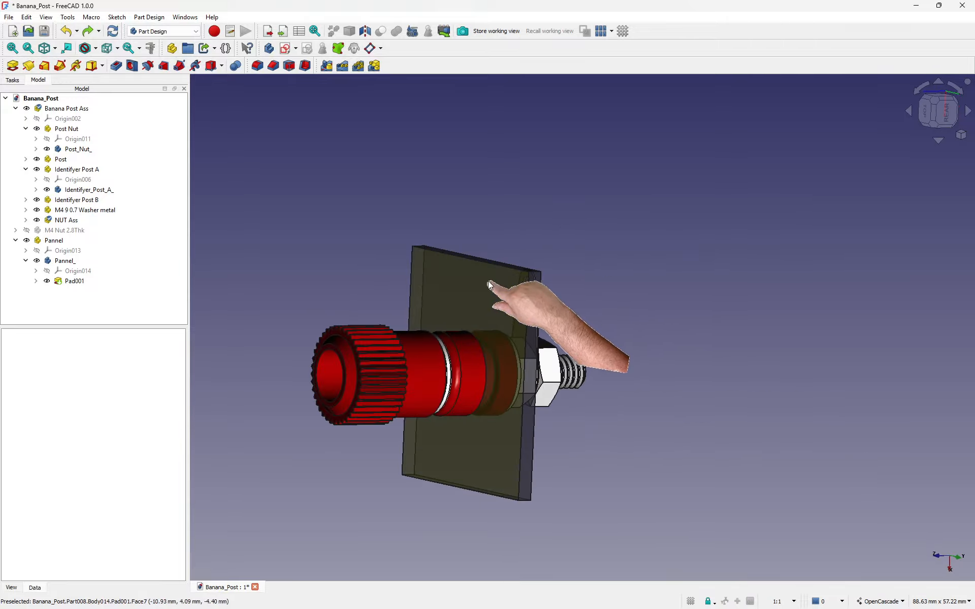
middle_drag(643, 284, 640, 249)
click(948, 116)
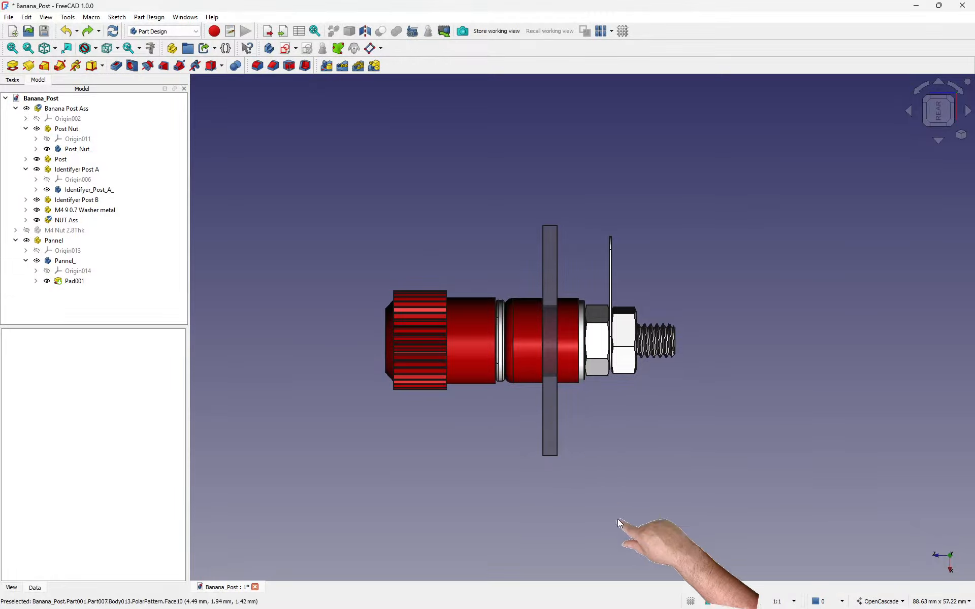
Move the Pannel part 4.4 mm along its Z axis toward the post nut, using a 0.1 mm translation increment for the final adjustment.
scroll(568, 442, up, 3)
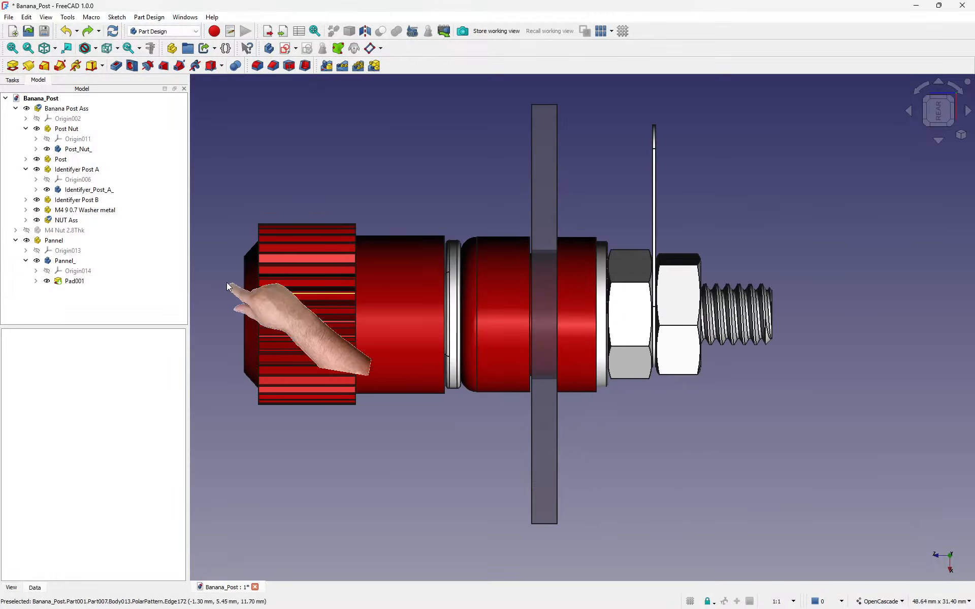
click(53, 241)
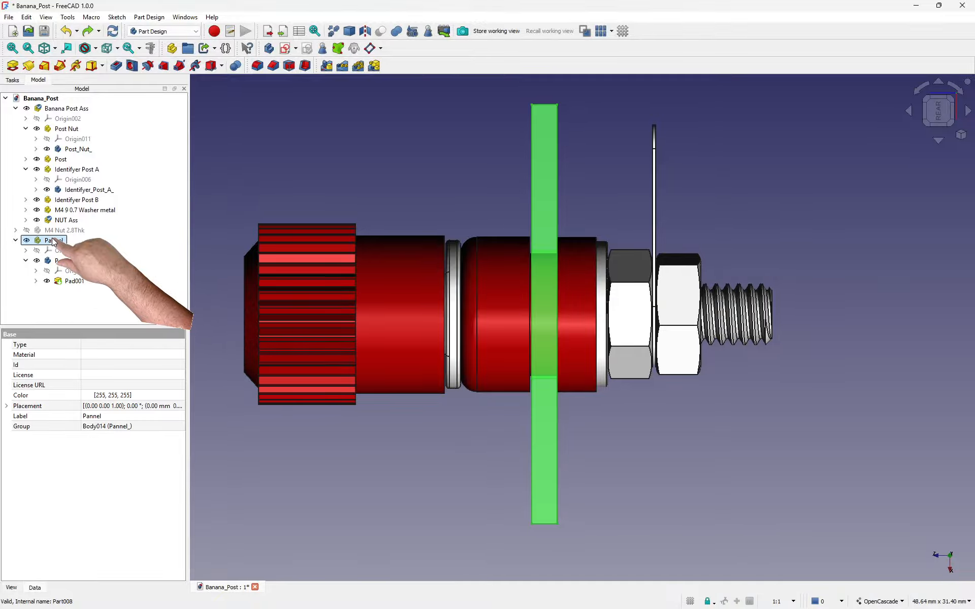
right_click(53, 240)
click(83, 256)
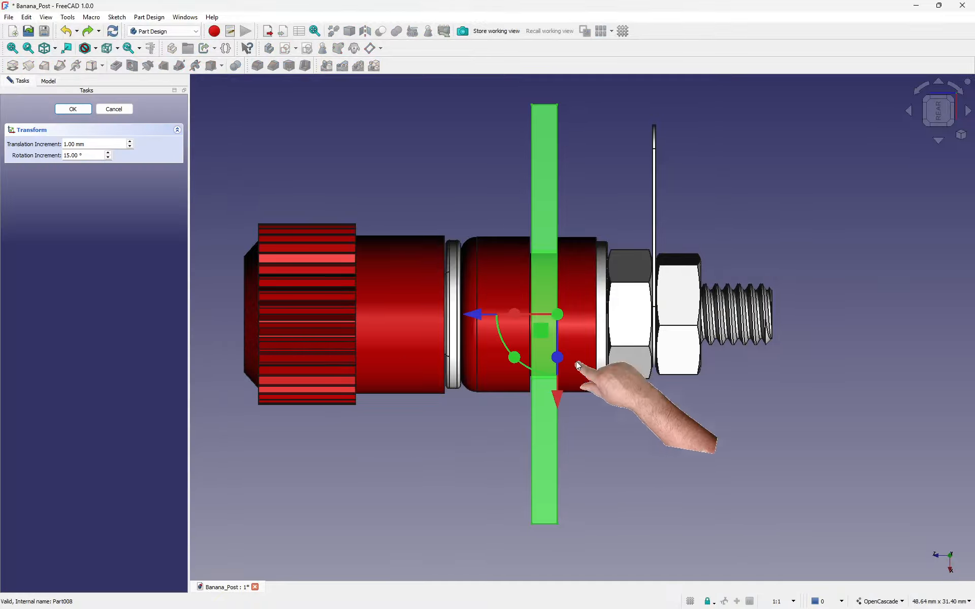
drag(463, 315, 411, 315)
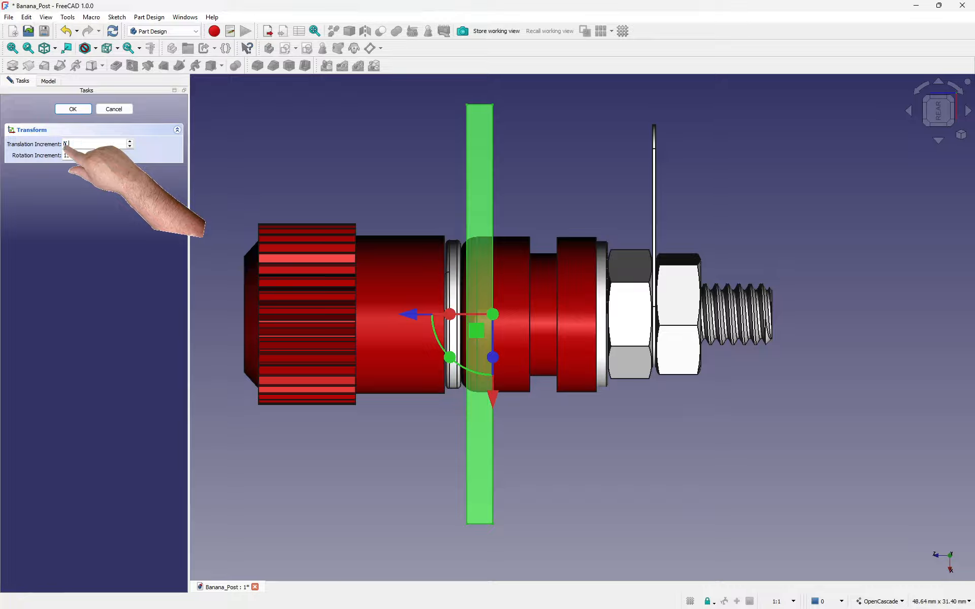
scroll(432, 327, up, 3)
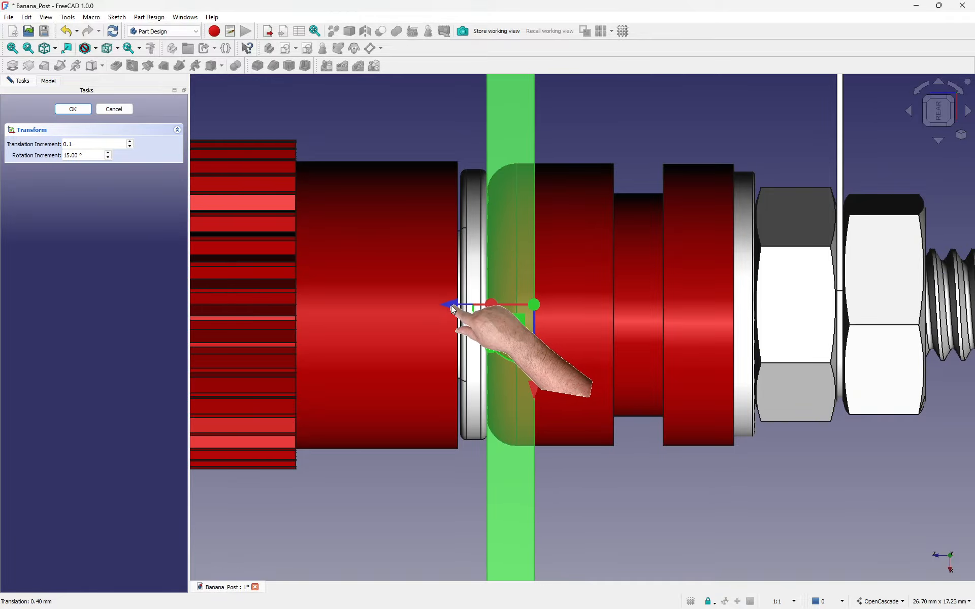
scroll(470, 286, up, 1)
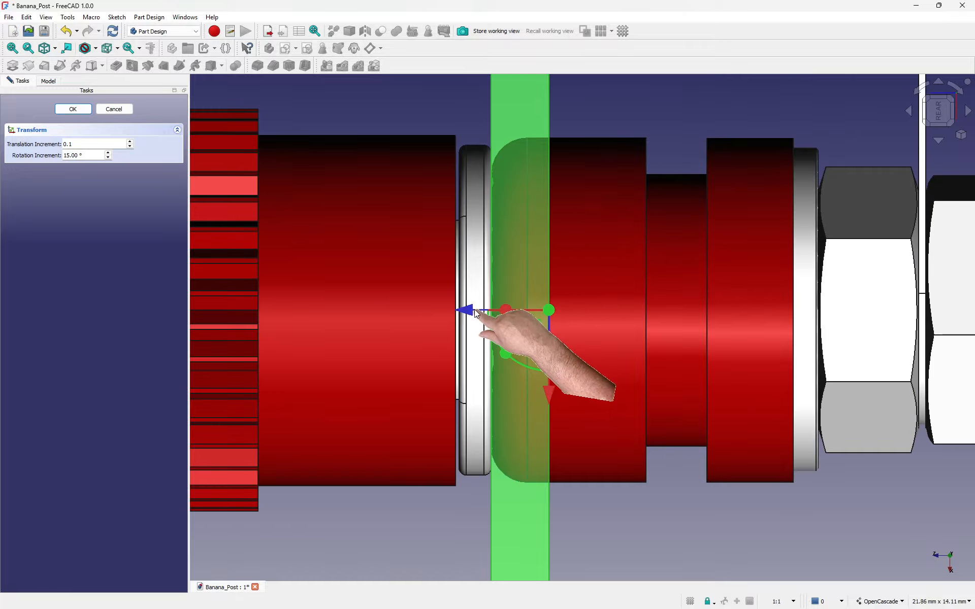
scroll(509, 359, down, 3)
scroll(515, 362, down, 3)
middle_drag(656, 448, 707, 451)
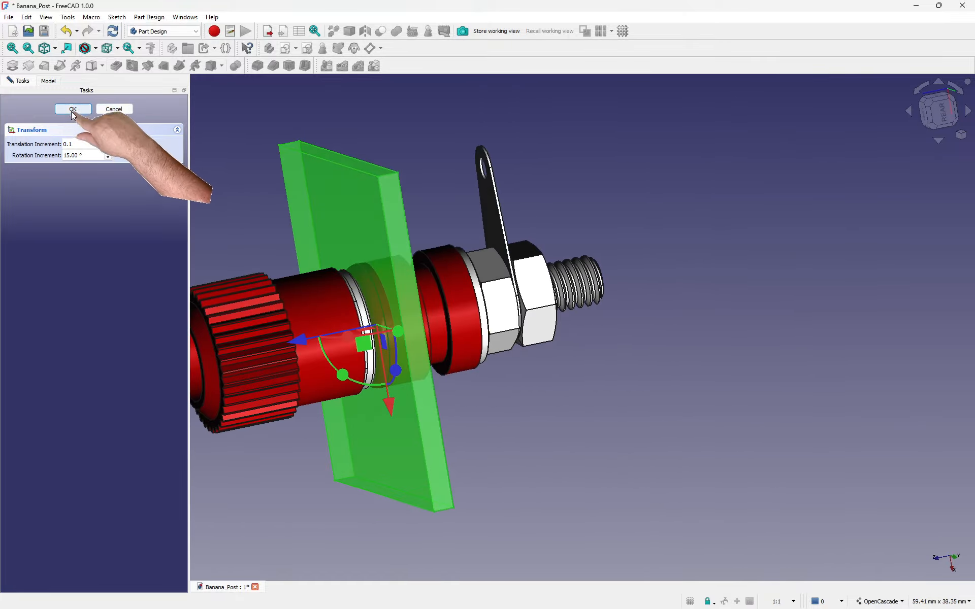
click(73, 109)
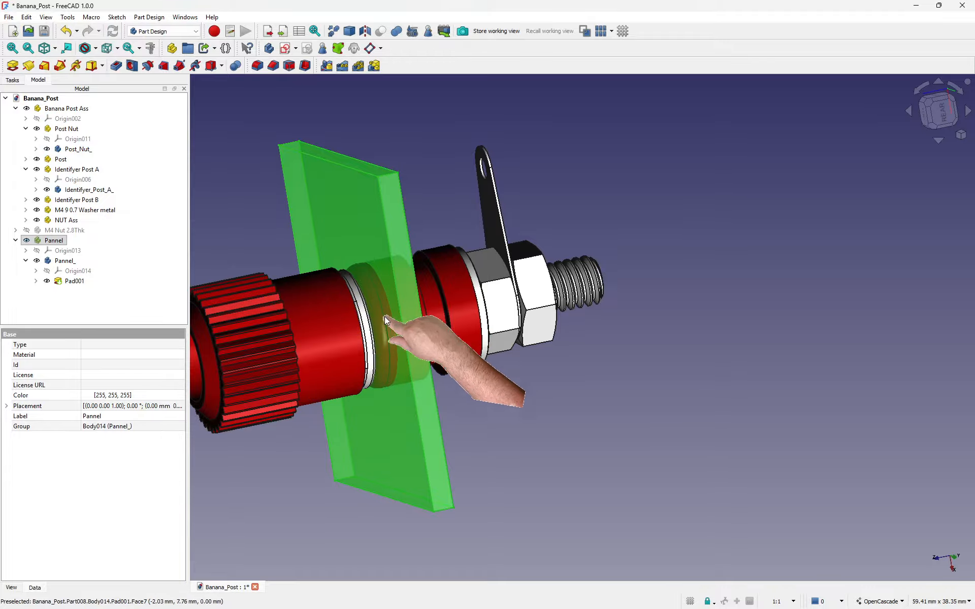
Examine from several angles how the shifted panel sits against Identifyer Post A and the post nut.
click(551, 412)
middle_drag(577, 397, 706, 406)
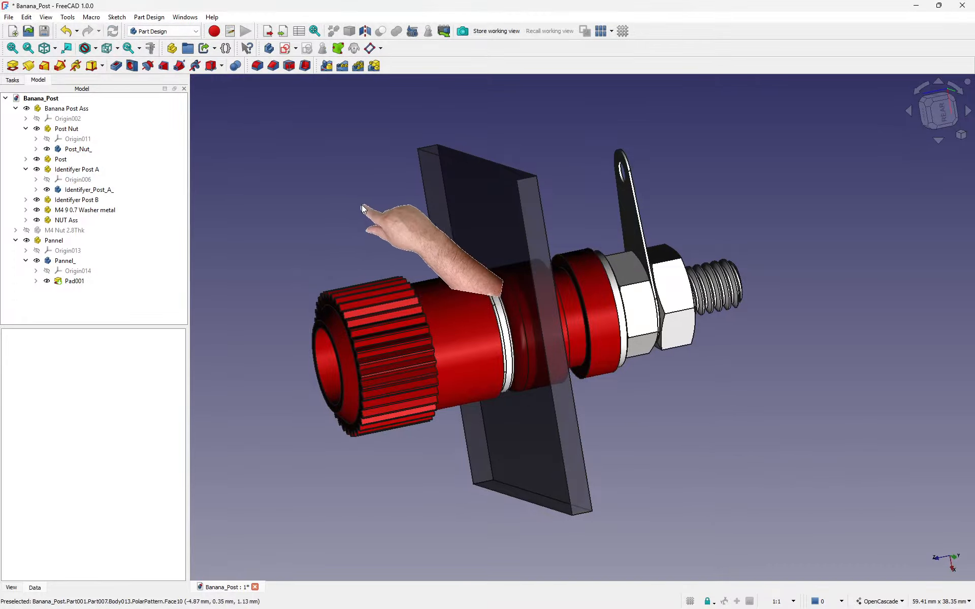
middle_drag(361, 208, 438, 346)
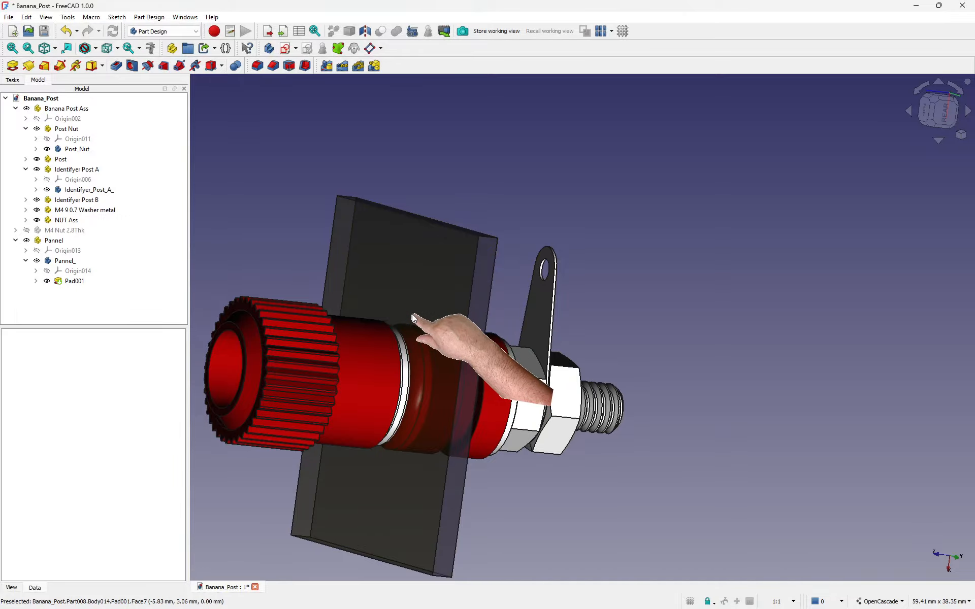
middle_drag(421, 315, 537, 278)
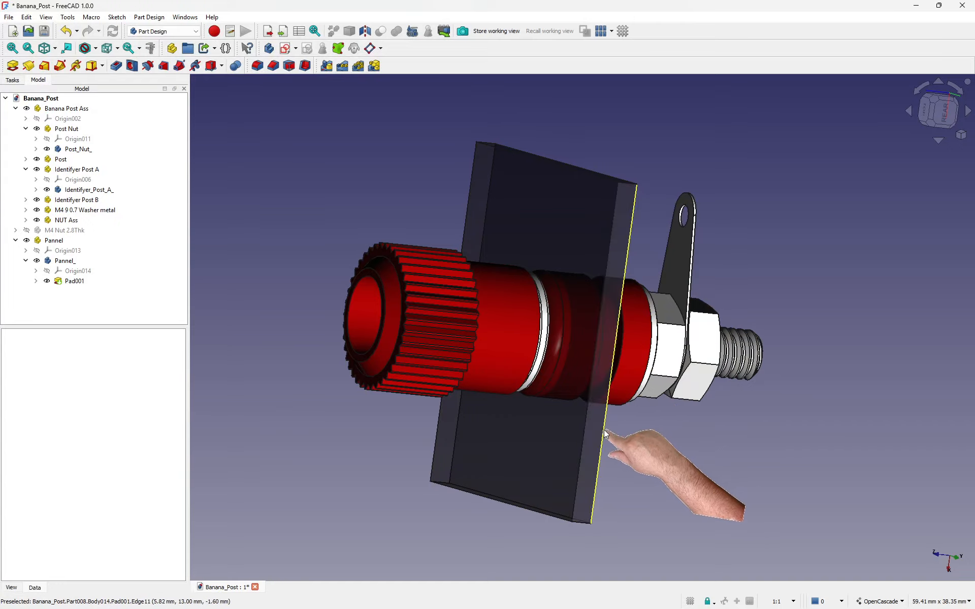
middle_drag(588, 340, 474, 340)
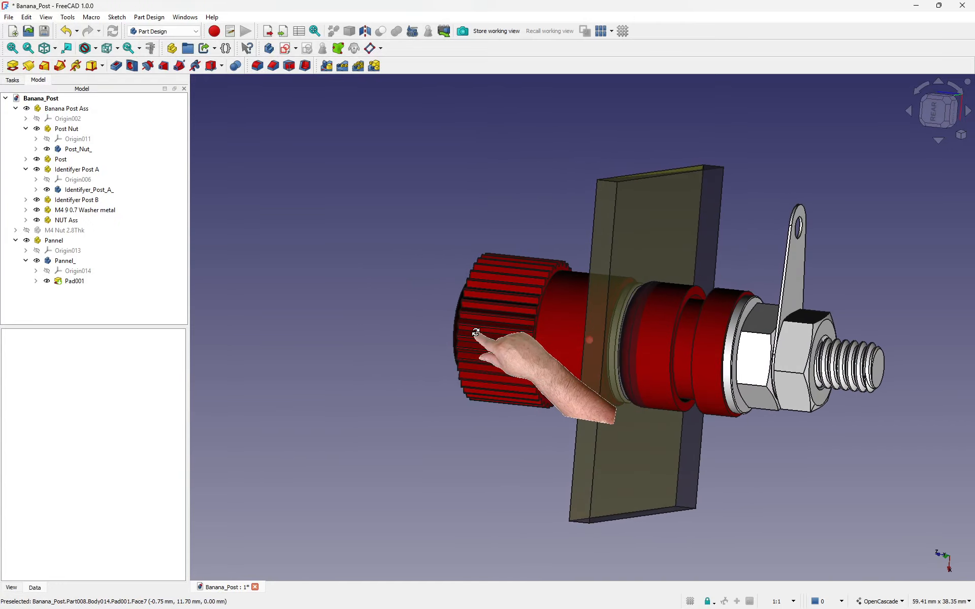
middle_drag(505, 384, 508, 315)
right_click(503, 307)
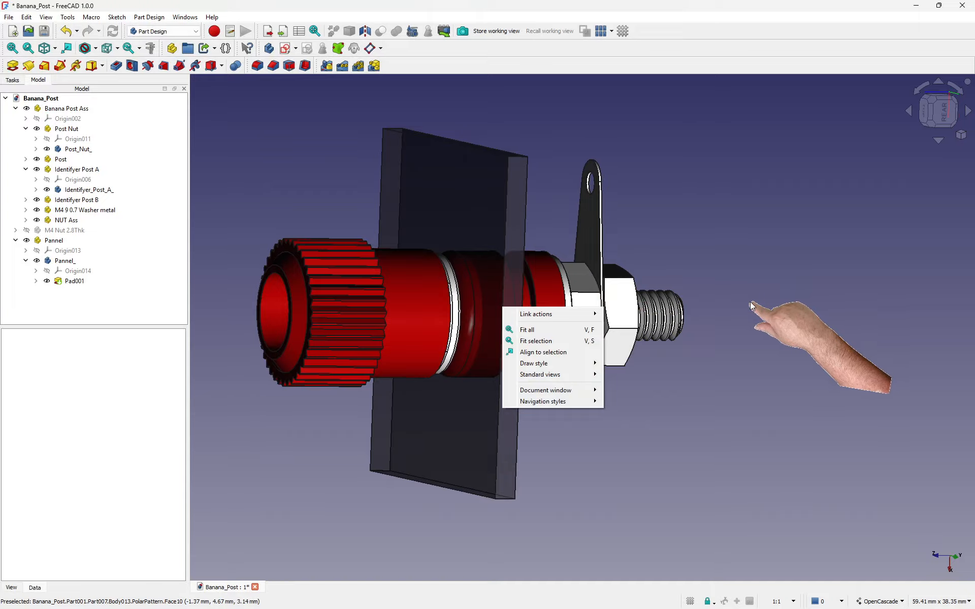
key(Escape)
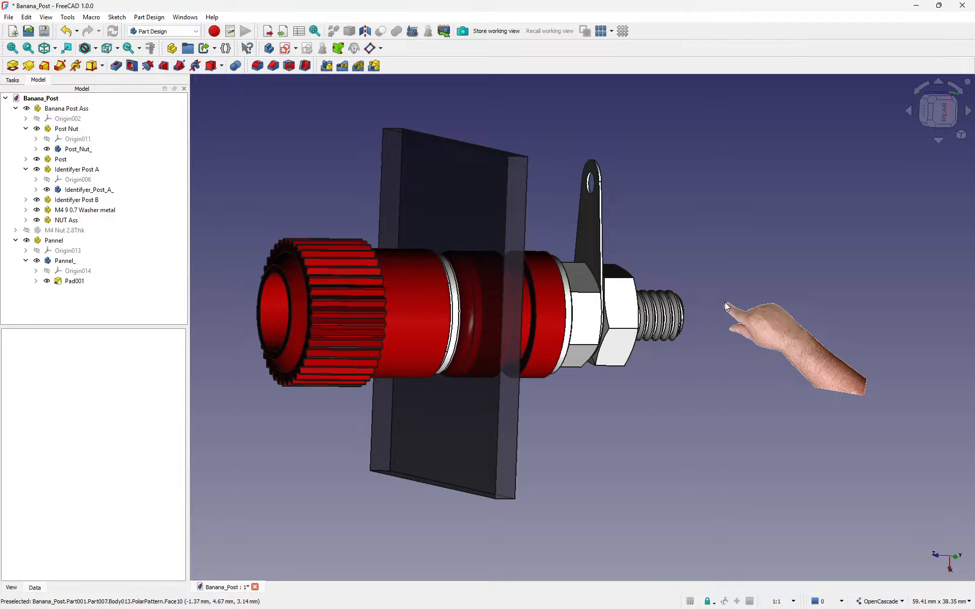
middle_drag(726, 307, 583, 312)
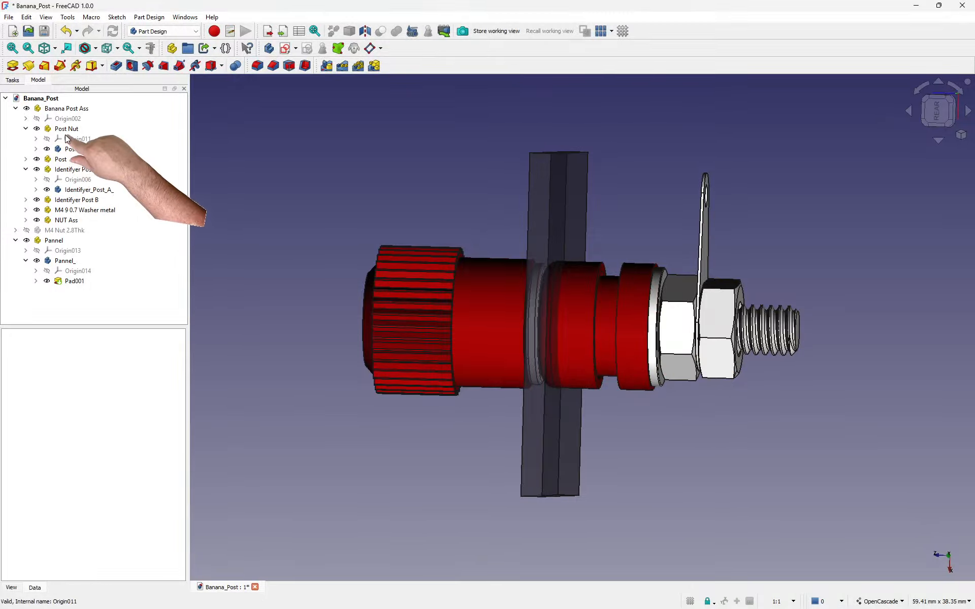
Hide the Identifyer Post A part to expose the post and the panel hole between the post nut and Identifyer Post B.
click(63, 132)
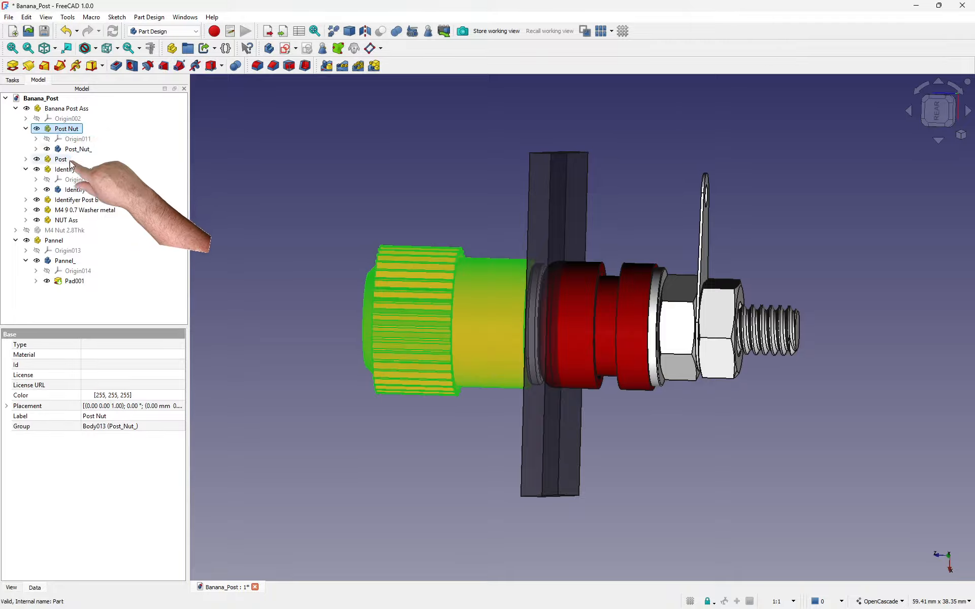
click(62, 159)
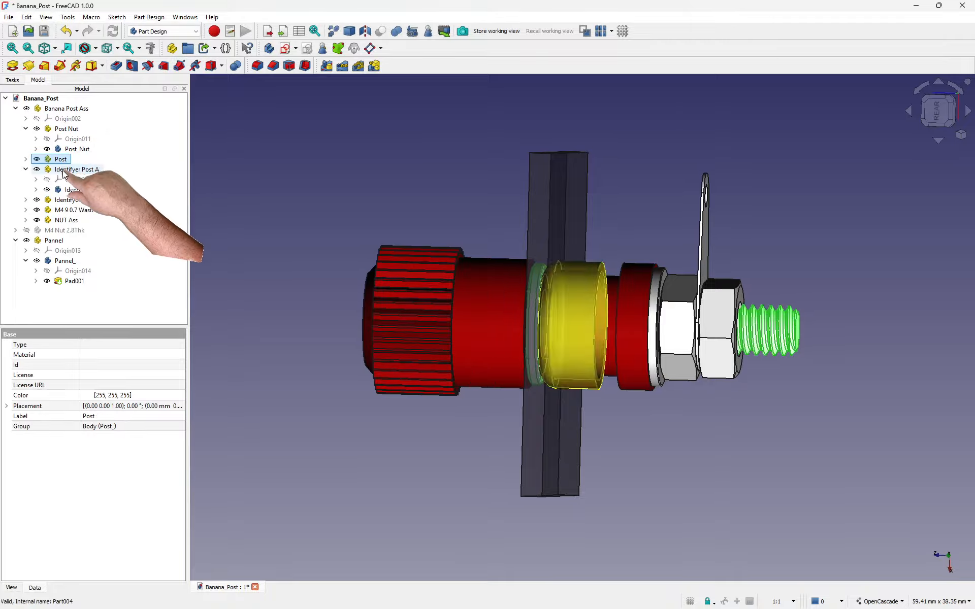
click(64, 170)
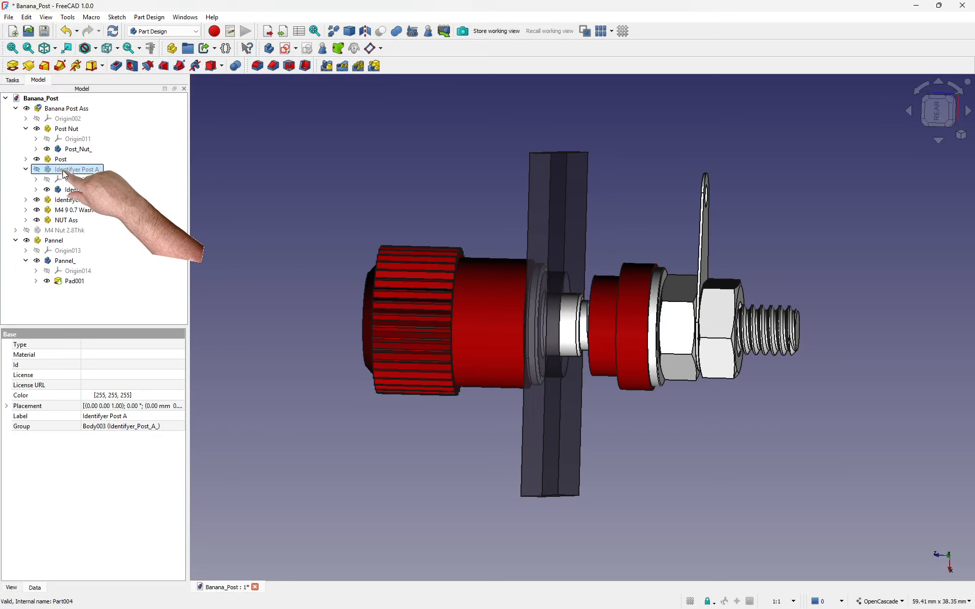
middle_drag(640, 439, 573, 418)
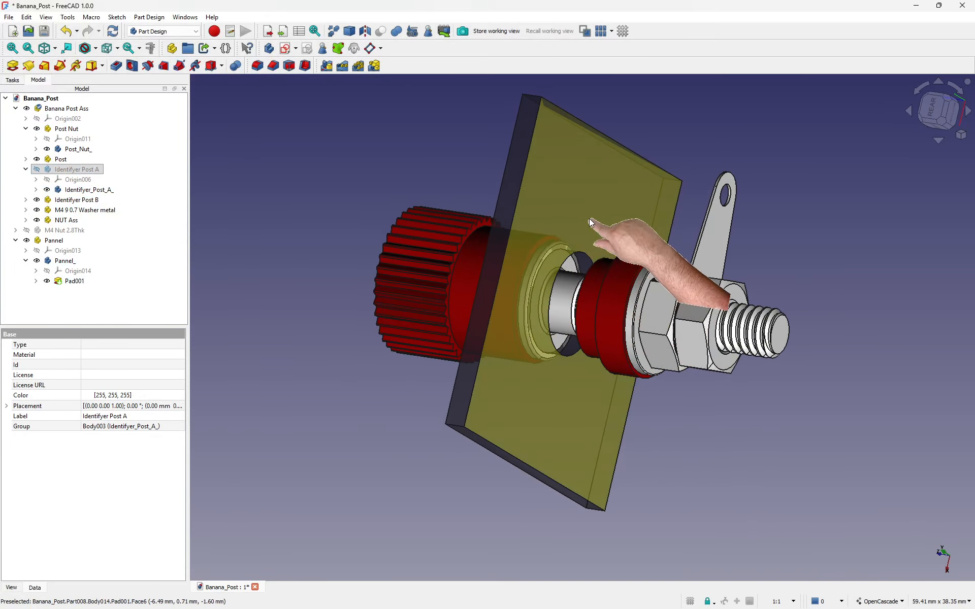
Inspect the dimensions in the Post body's Revolution sketch around the shoulder that passes through the panel hole, leaving the sketch unedited.
scroll(591, 223, up, 5)
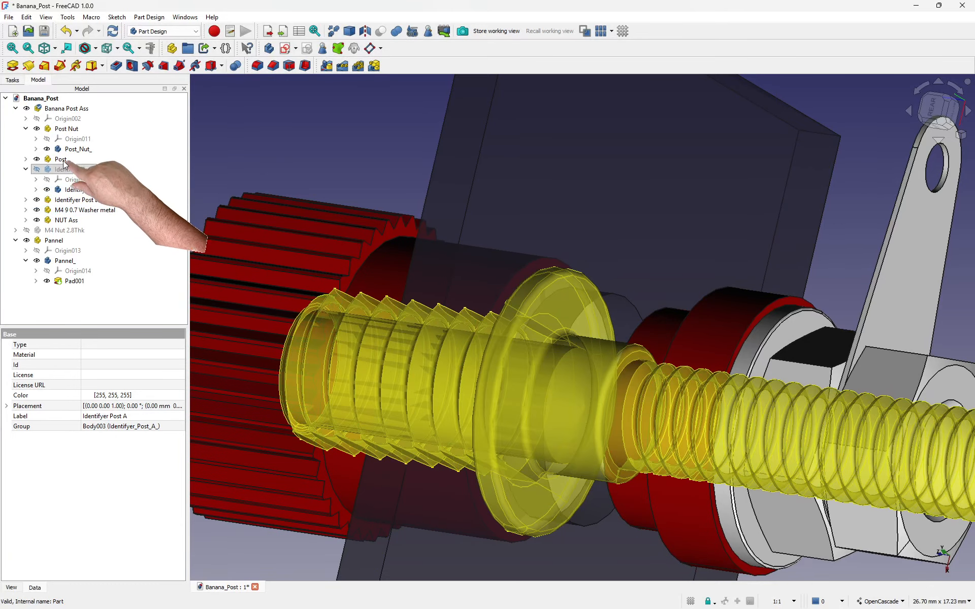
click(25, 159)
click(47, 179)
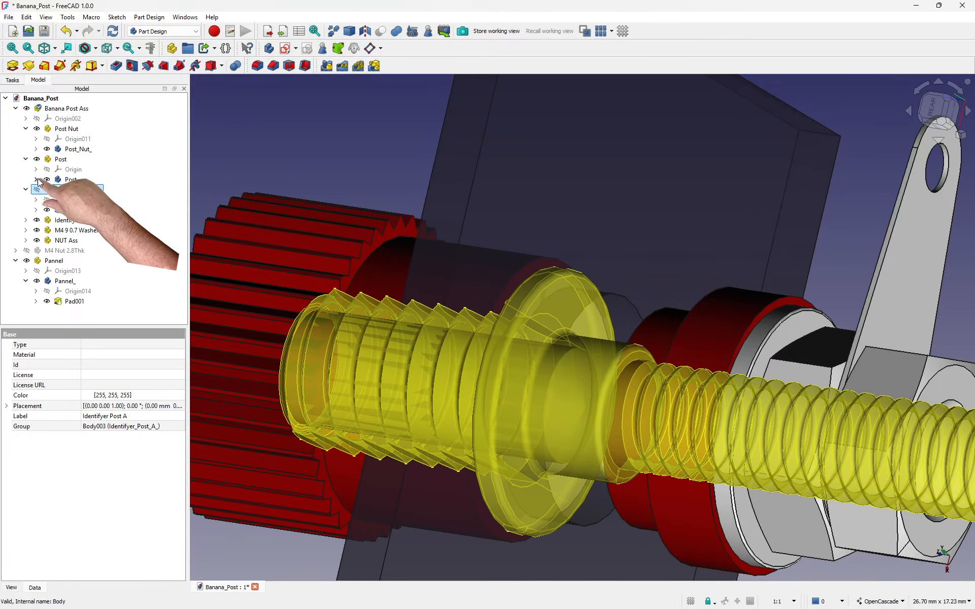
click(36, 179)
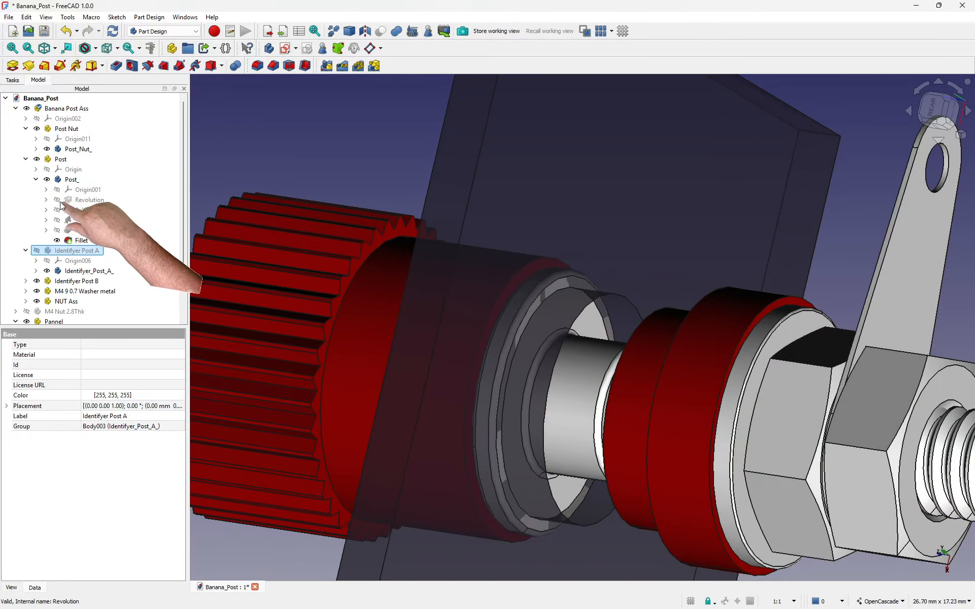
click(46, 200)
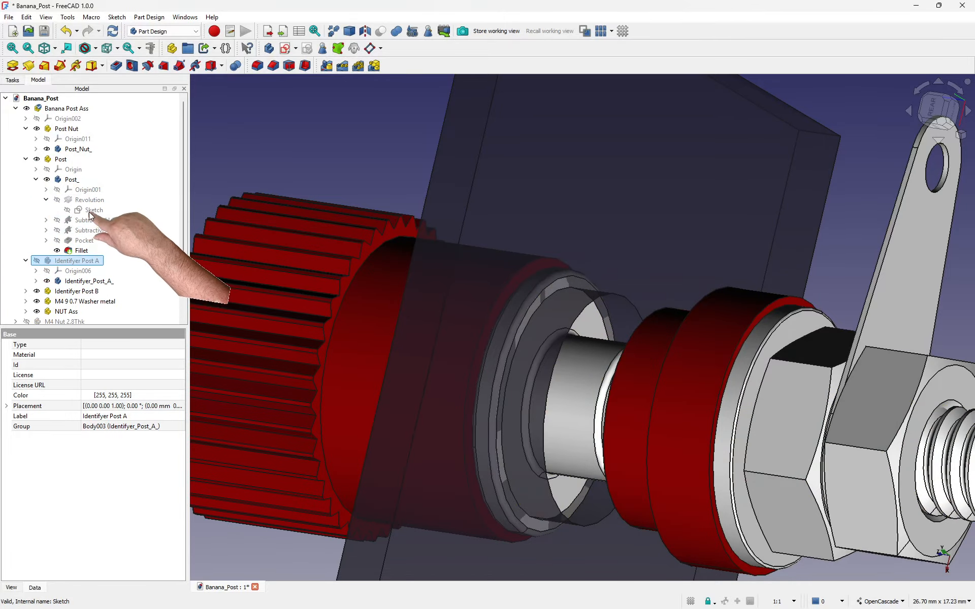
click(91, 211)
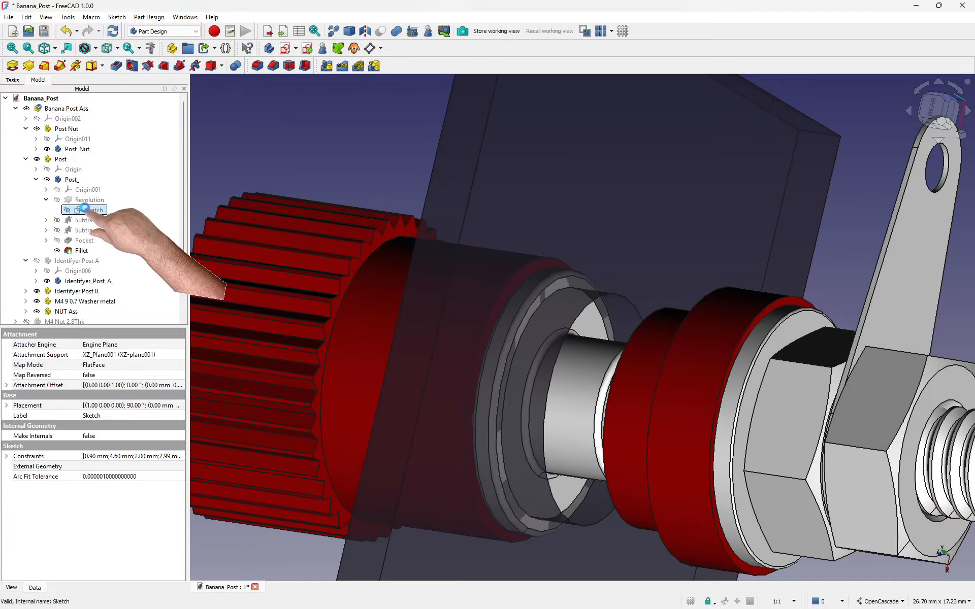
double_click(84, 208)
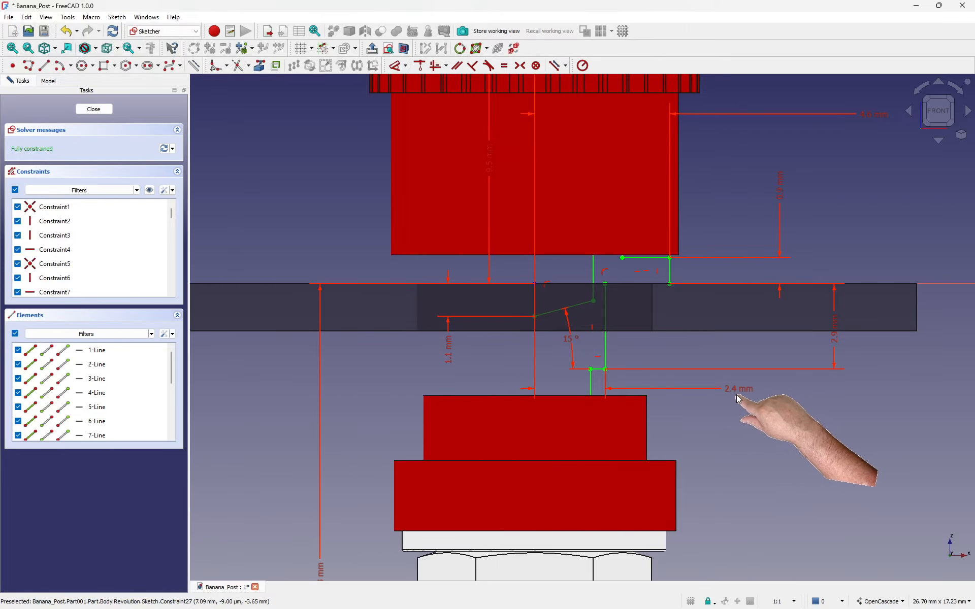
click(93, 109)
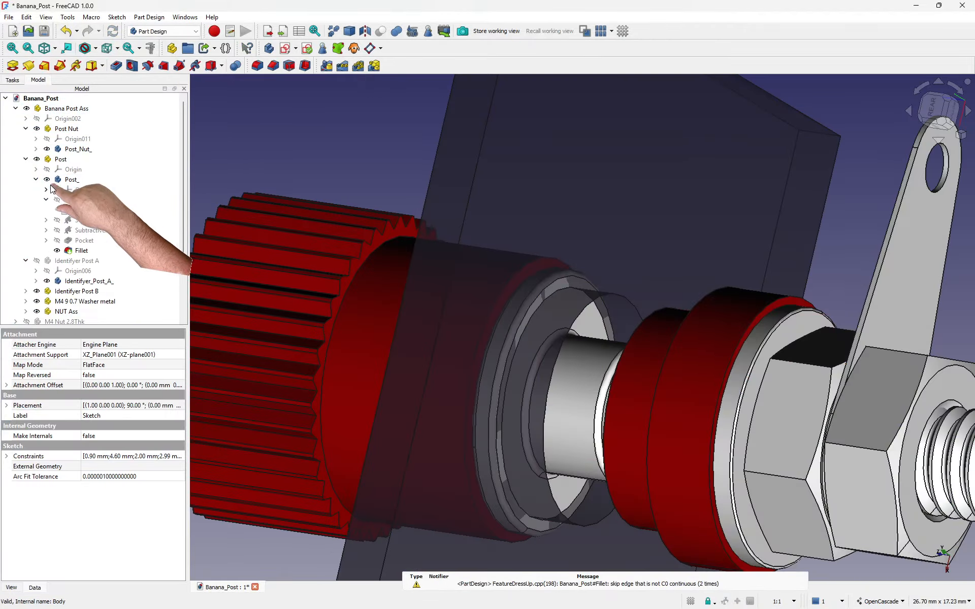
click(26, 161)
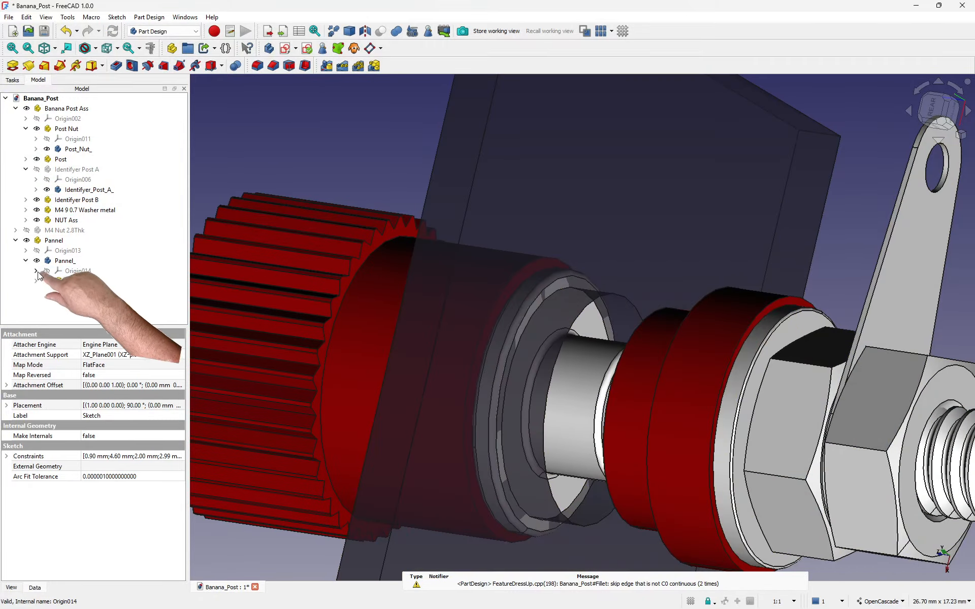
Open the panel pad's Sketch010 for editing, with the 1.6 mm radius label moved aside and the model sectioned at the sketch plane.
click(36, 281)
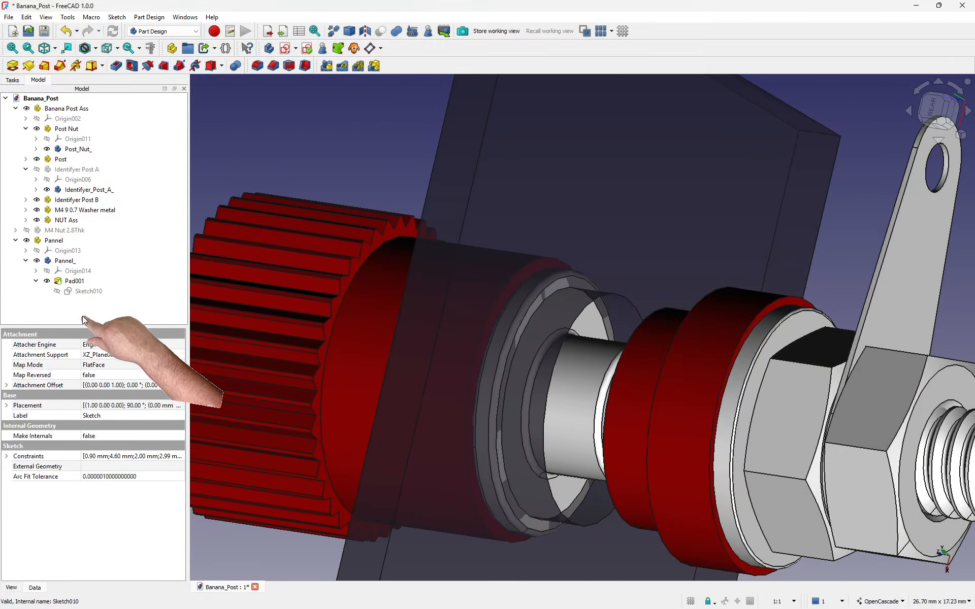
double_click(78, 291)
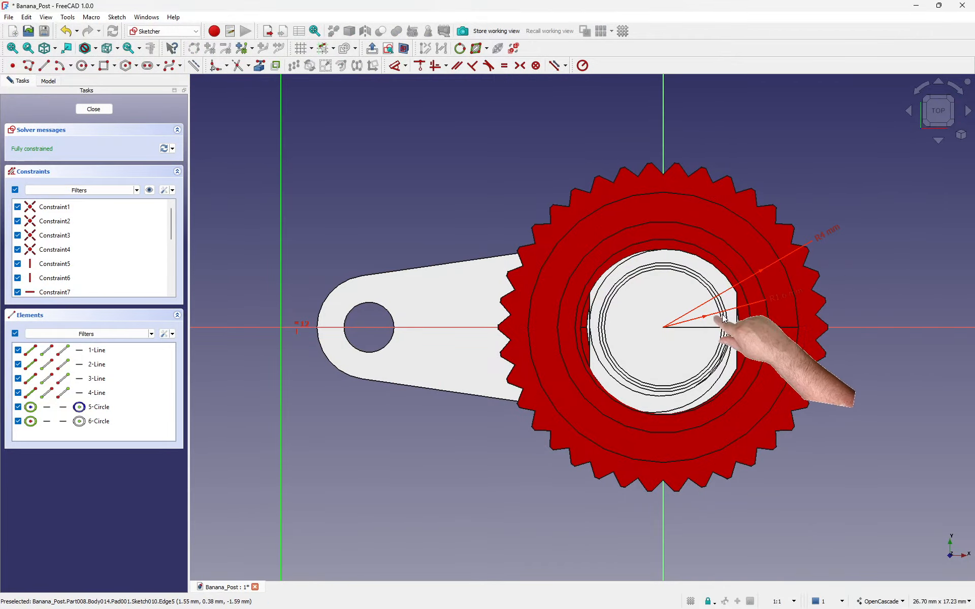
drag(787, 300, 870, 272)
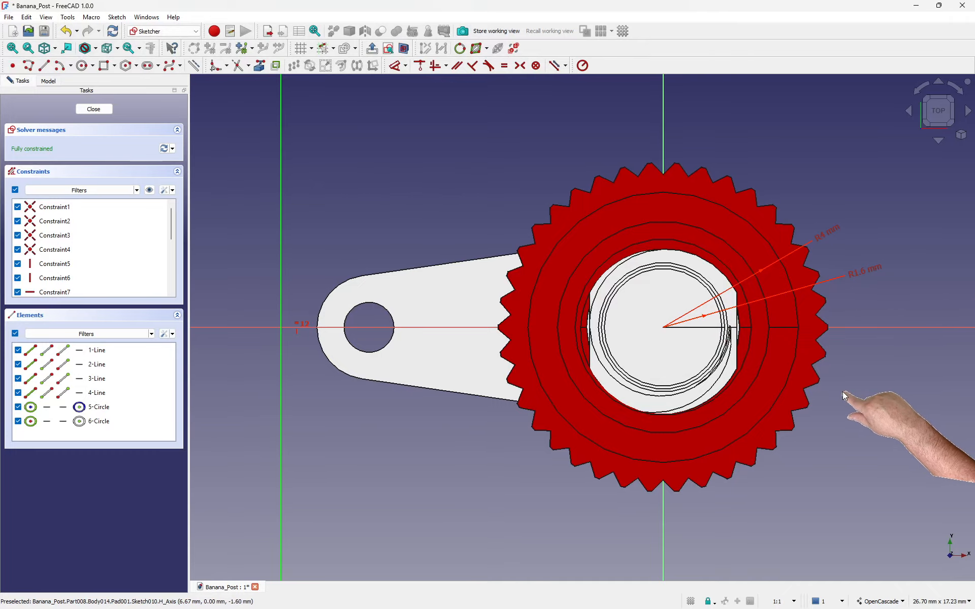
mouse_move(821, 404)
middle_down()
mouse_move(779, 412)
mouse_move(797, 375)
mouse_move(632, 271)
mouse_move(647, 398)
mouse_move(620, 410)
mouse_move(635, 396)
mouse_move(644, 357)
mouse_move(651, 375)
mouse_move(692, 372)
mouse_move(641, 451)
mouse_move(659, 458)
middle_up()
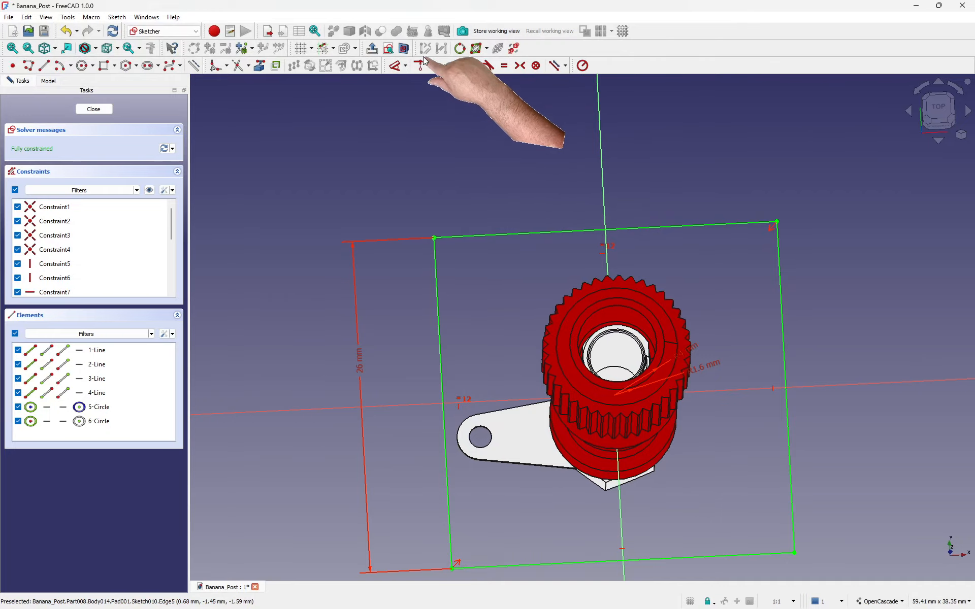
click(388, 50)
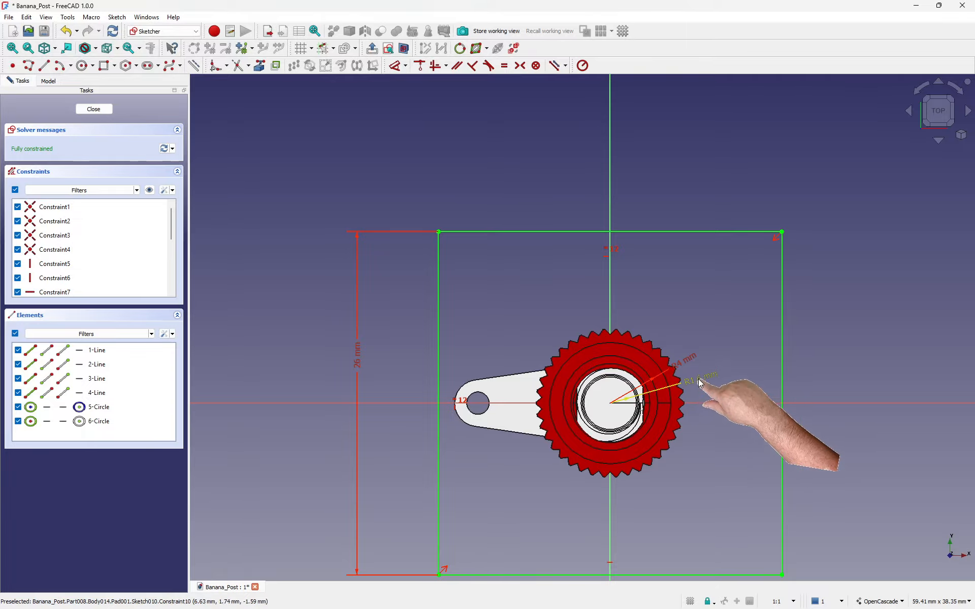
click(404, 48)
Turn the 4 mm radius circle into construction geometry and the inner 1.6 mm radius circle into regular geometry.
scroll(660, 396, up, 5)
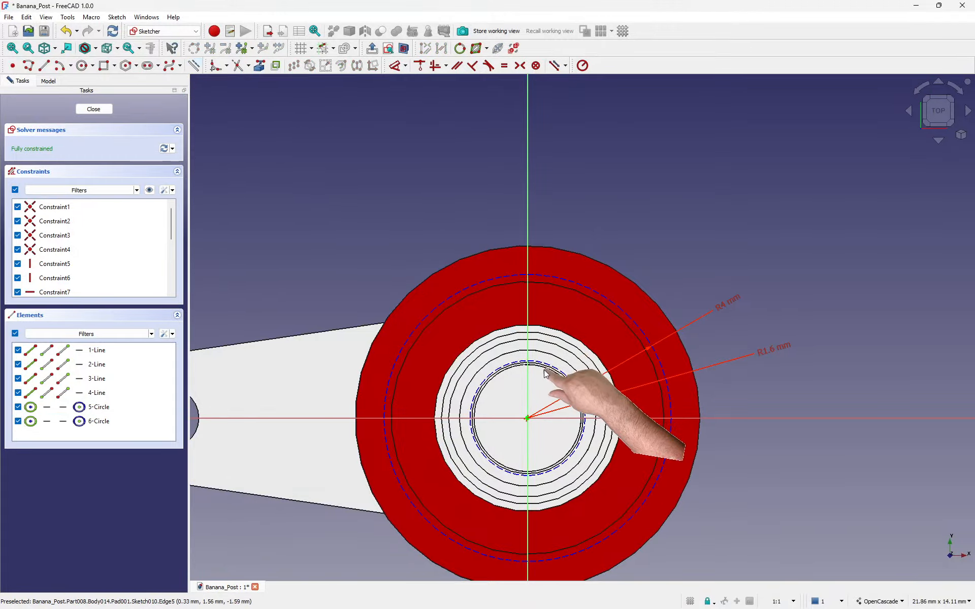
click(563, 374)
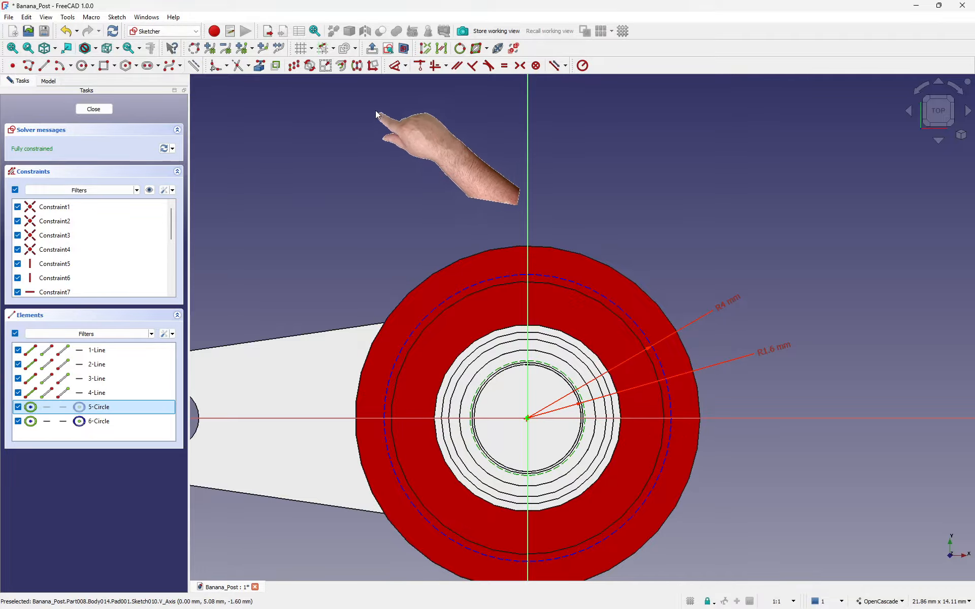
click(216, 65)
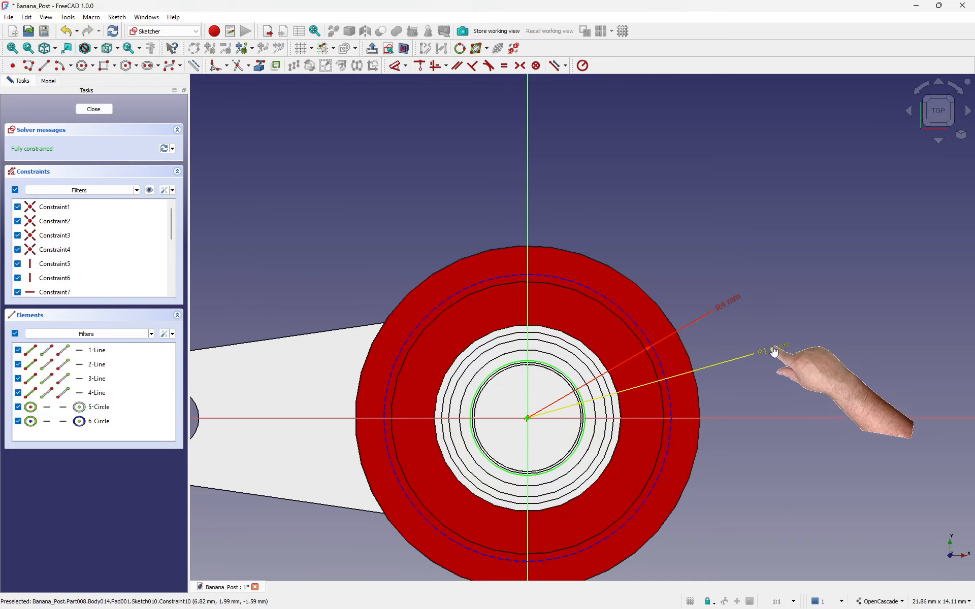
Set the inner panel hole circle's radius to 2.5 mm and finish editing the sketch.
drag(774, 351, 747, 375)
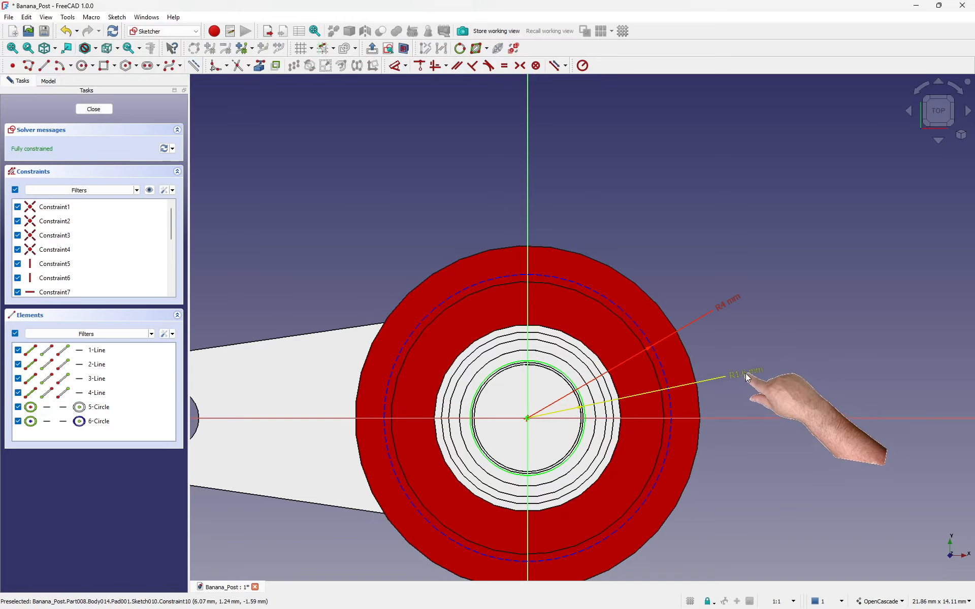
double_click(742, 376)
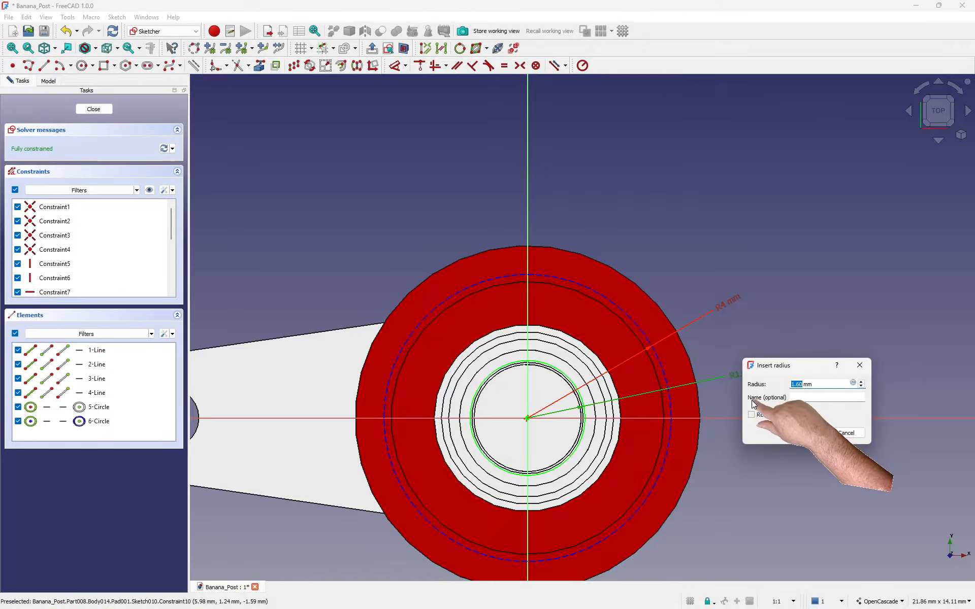
text(2.5)
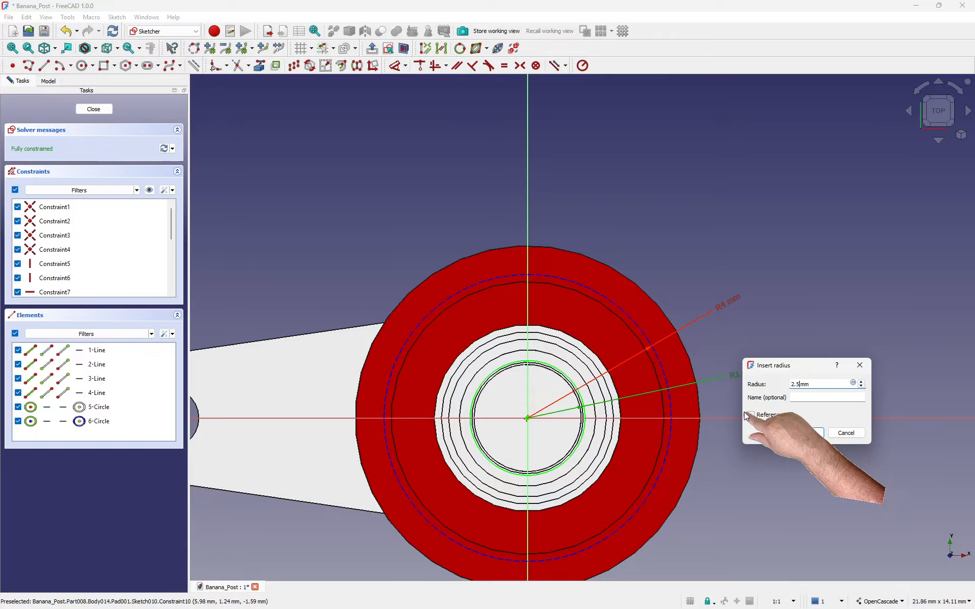
key(Return)
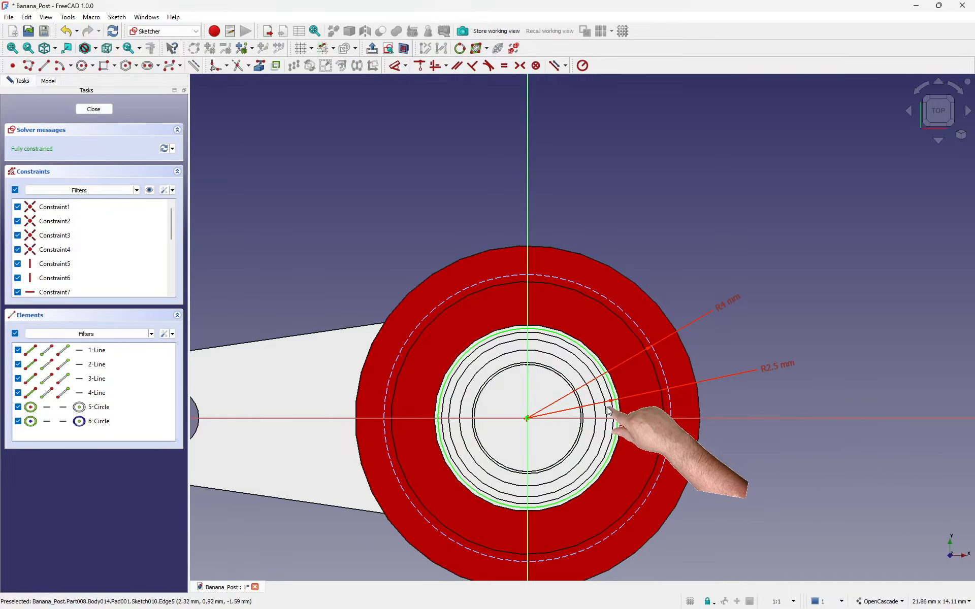
click(593, 464)
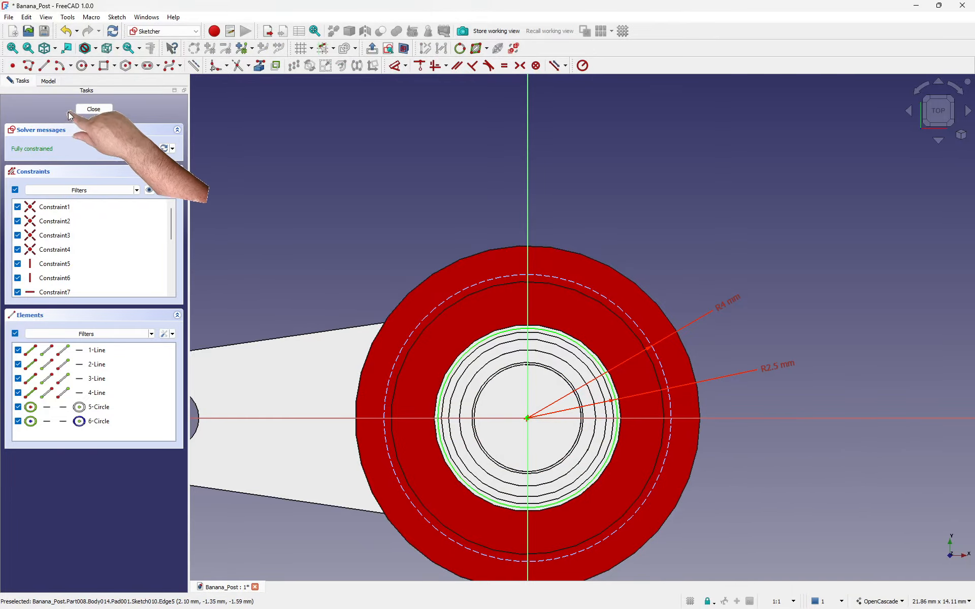
click(93, 110)
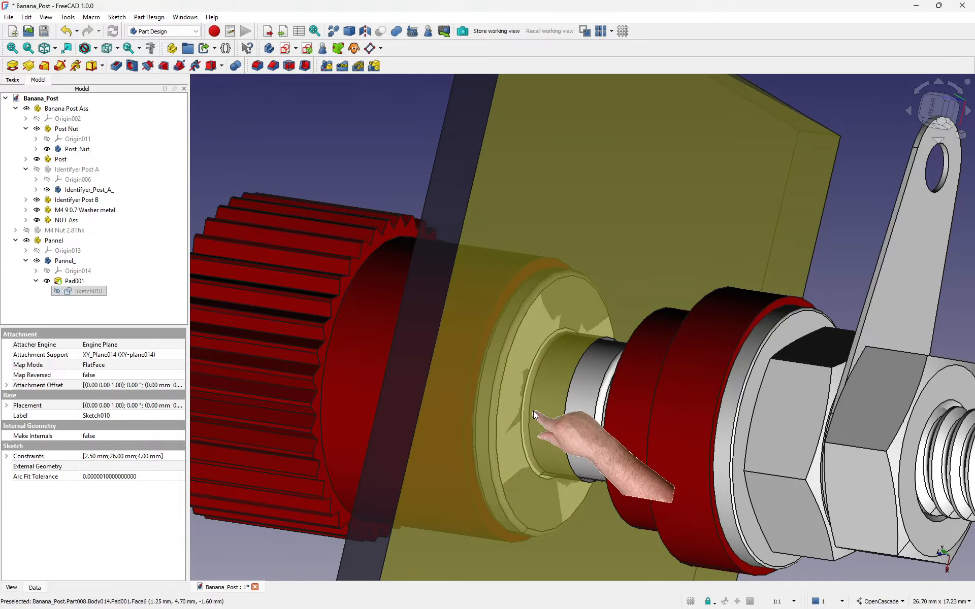
Examine from the side how the post shoulder fits the resized panel hole and how Identifyer Post B faces it.
middle_drag(543, 375, 572, 358)
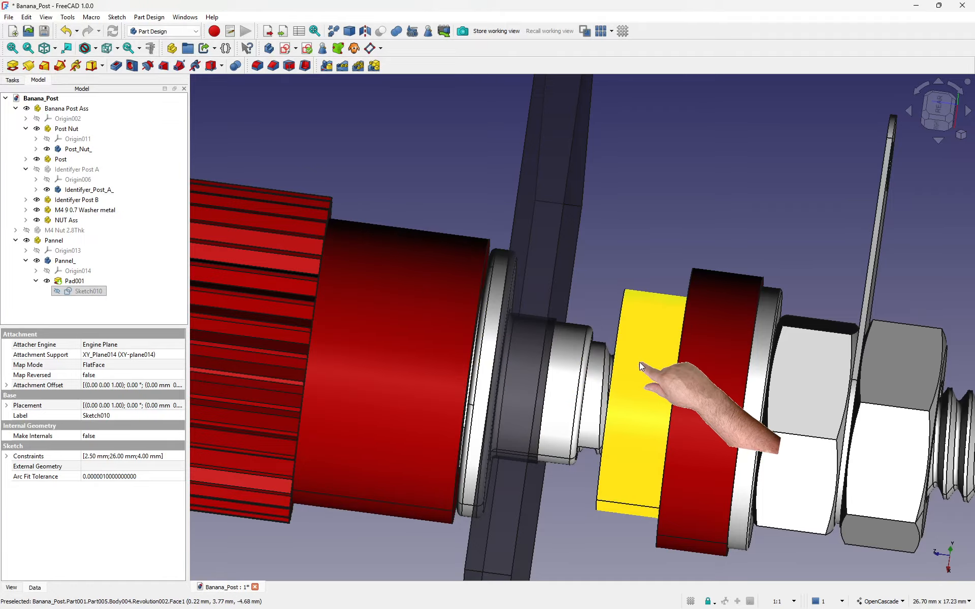
scroll(626, 370, down, 3)
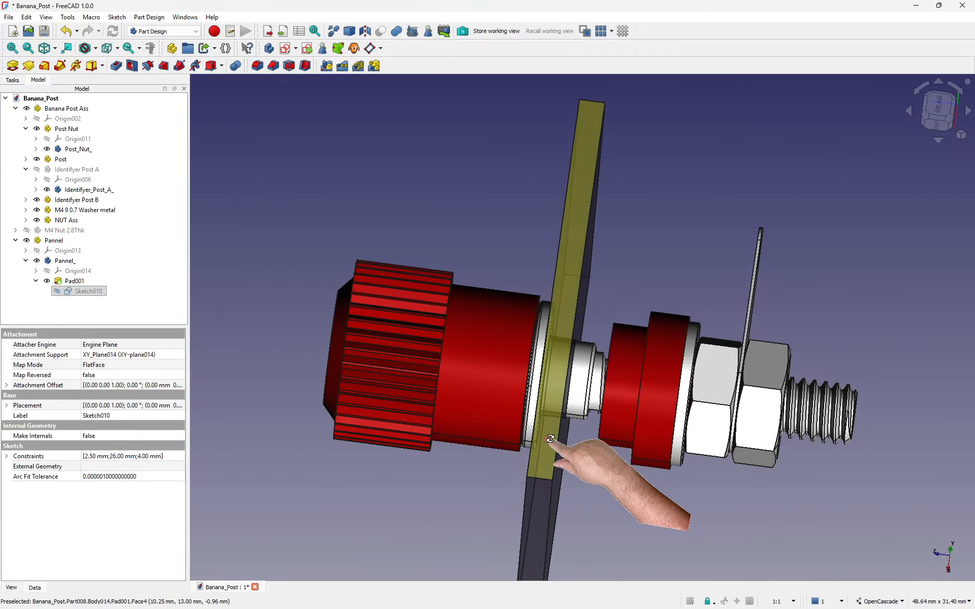
middle_drag(550, 439, 517, 427)
middle_drag(347, 254, 356, 277)
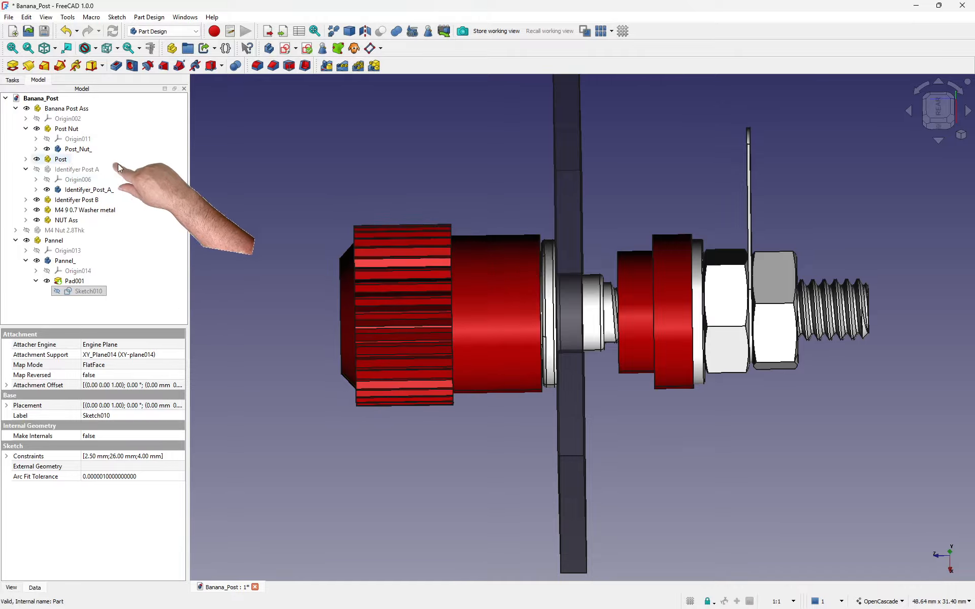
Start transforming Identifyer Post B and rotate it 180° so its wide flange faces the panel.
click(652, 294)
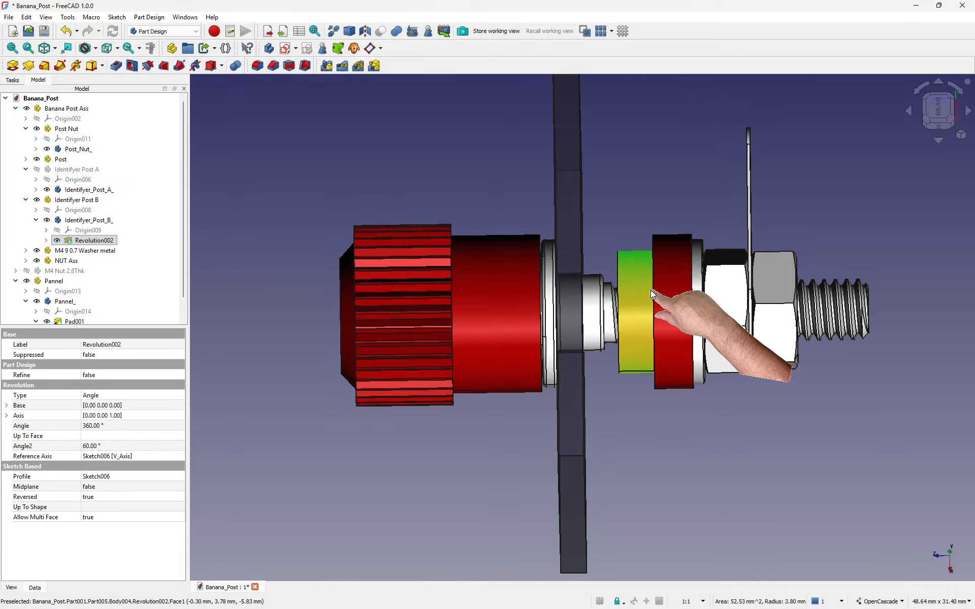
click(26, 200)
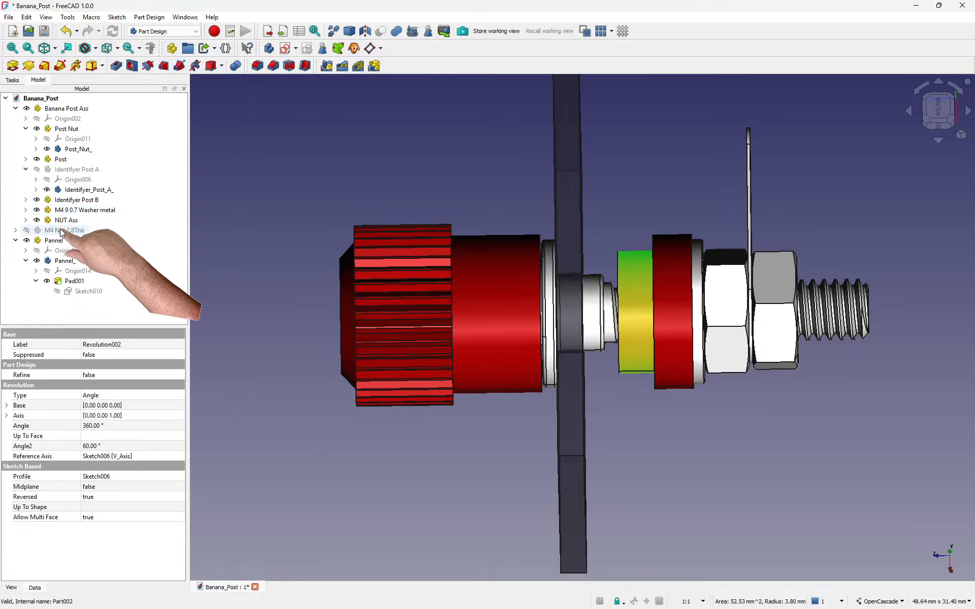
click(59, 200)
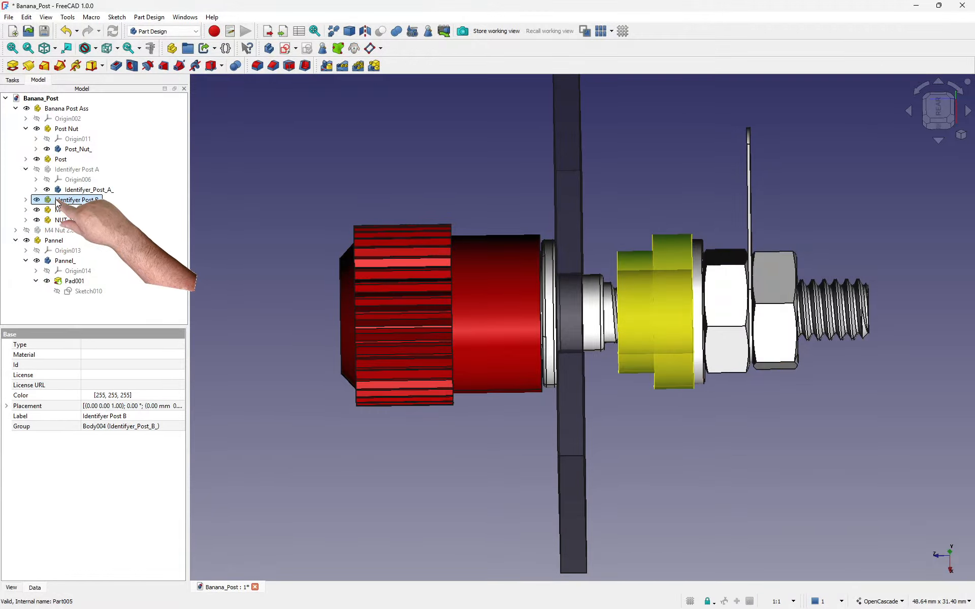
right_click(57, 203)
click(78, 218)
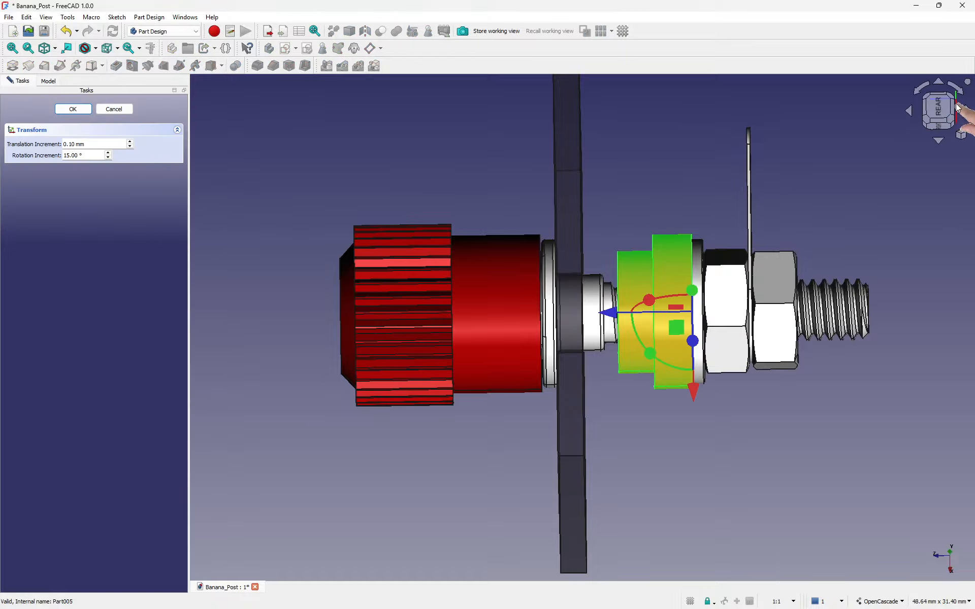
click(938, 111)
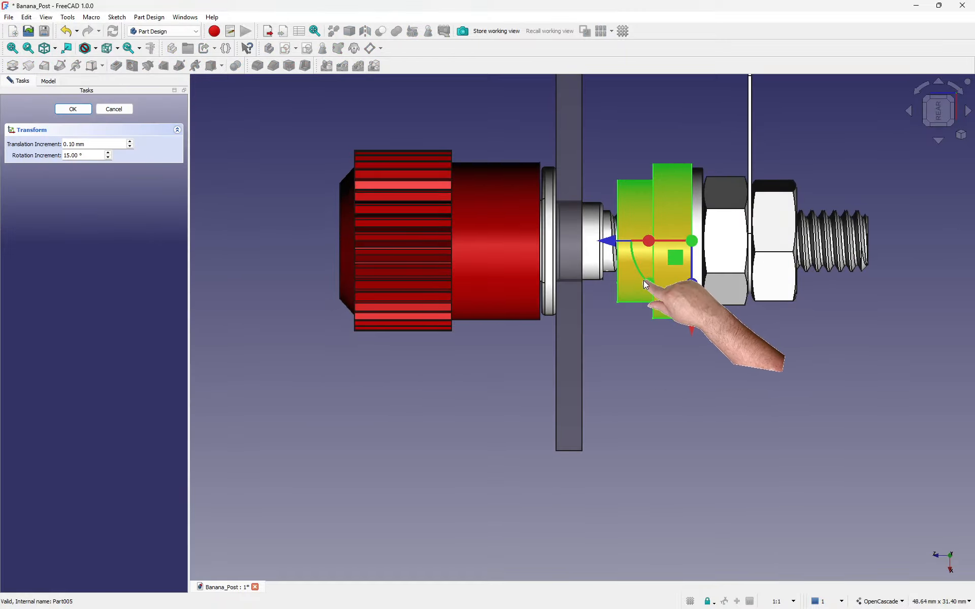
click(947, 126)
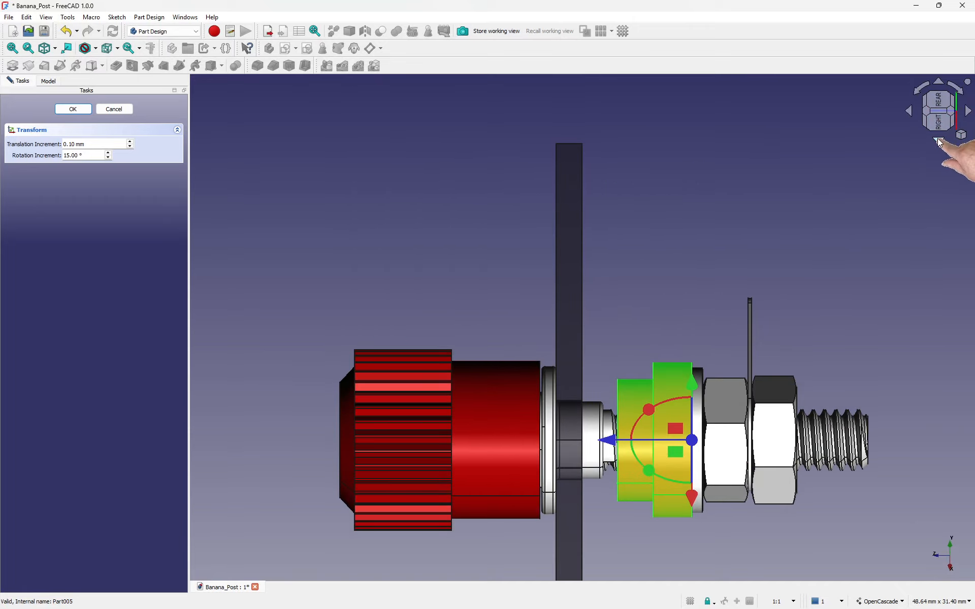
click(939, 82)
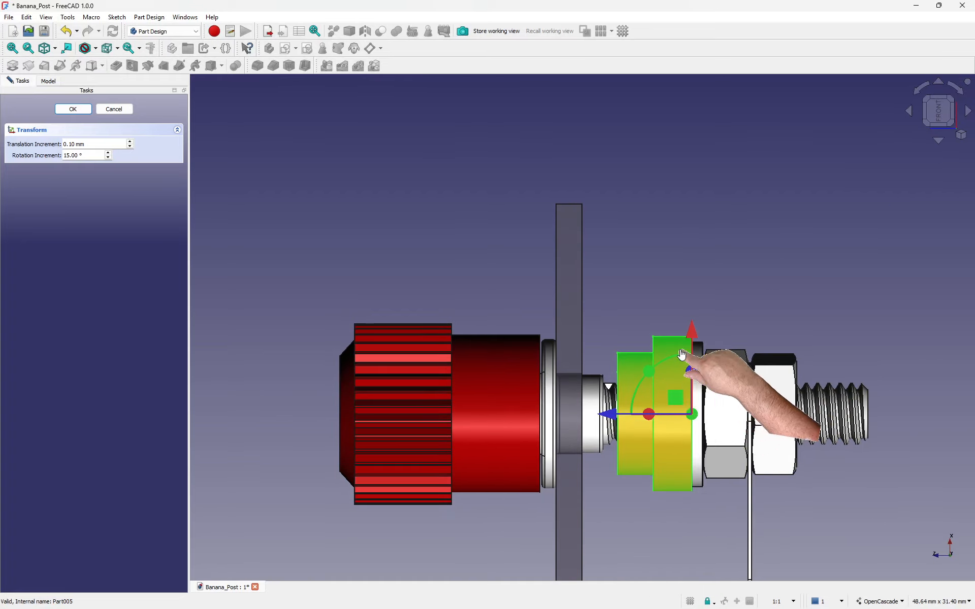
drag(644, 367, 734, 459)
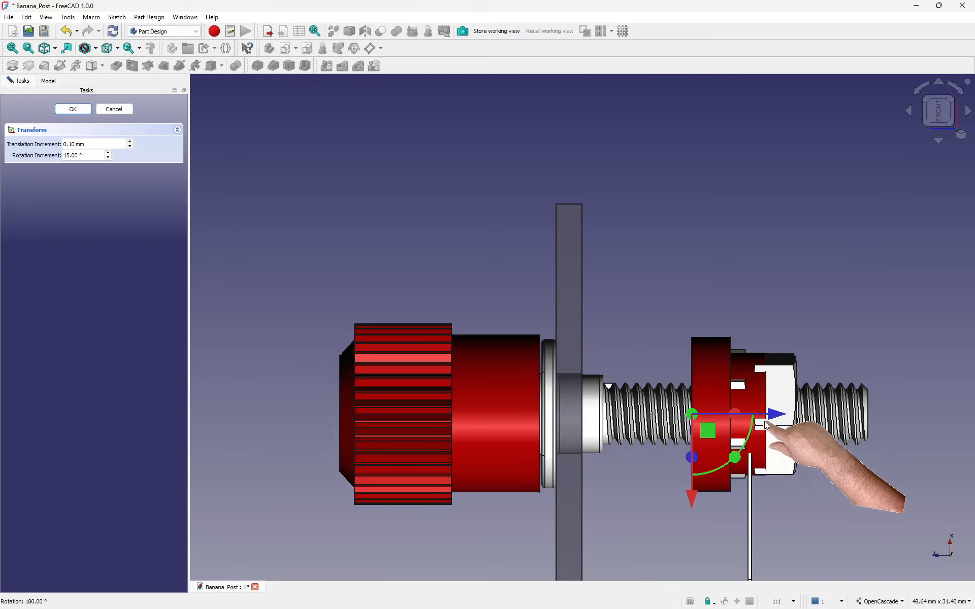
Slide the flipped Identifyer Post B along the post axis by -3.7 mm and -3.1 mm, seating its flange against the panel, and finish the transform.
drag(773, 414, 714, 410)
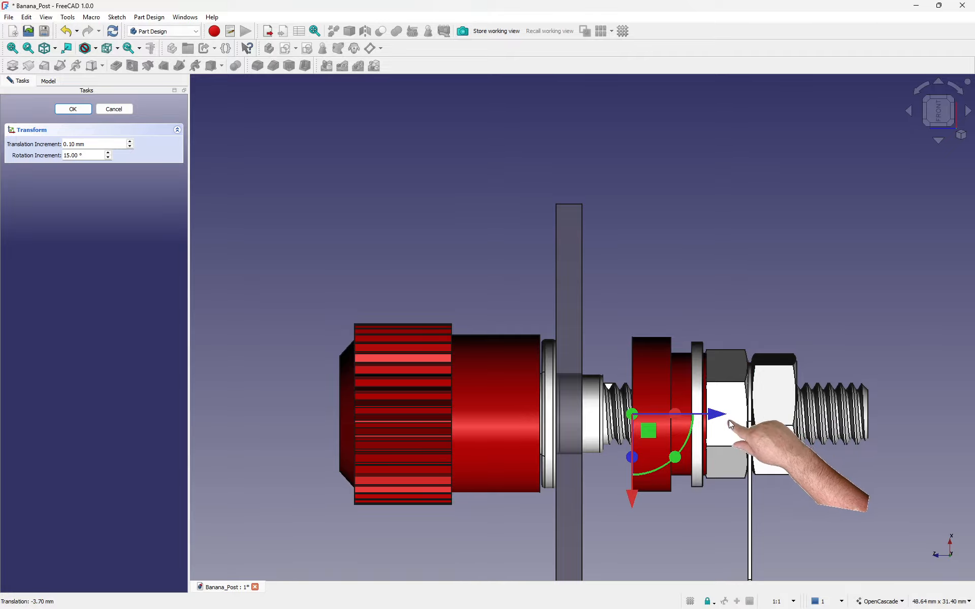
middle_drag(762, 413, 780, 406)
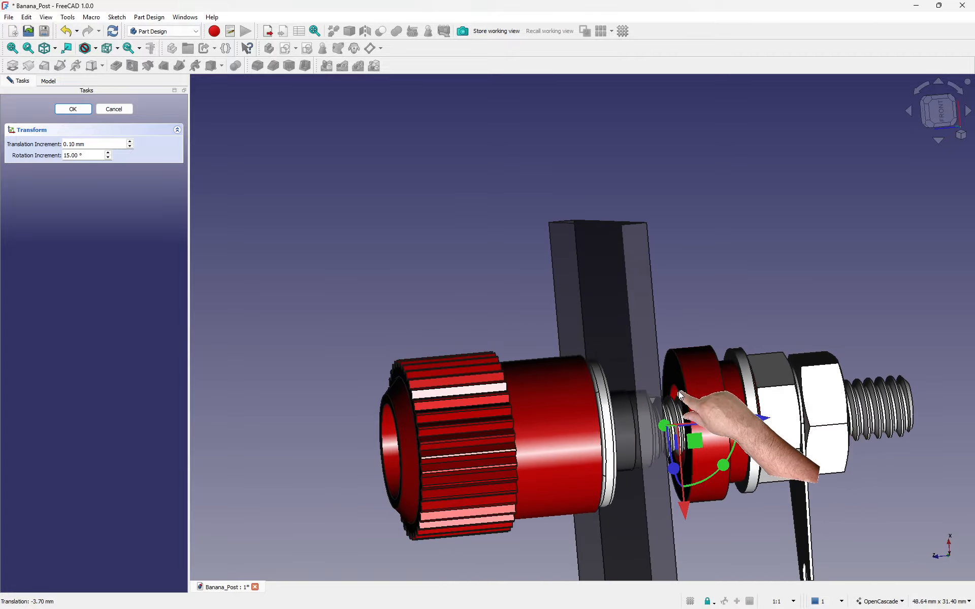
scroll(680, 403, up, 4)
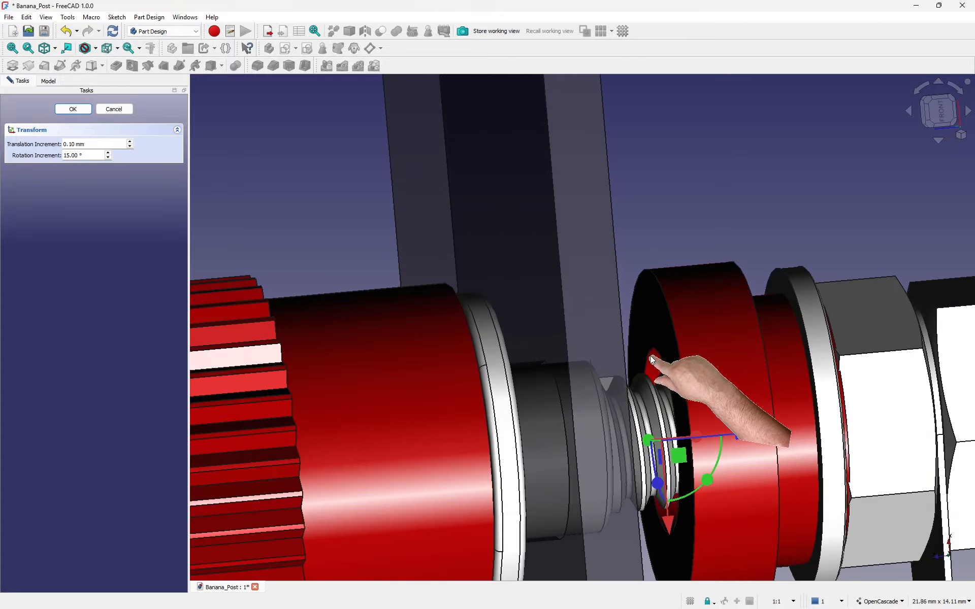
scroll(694, 410, down, 3)
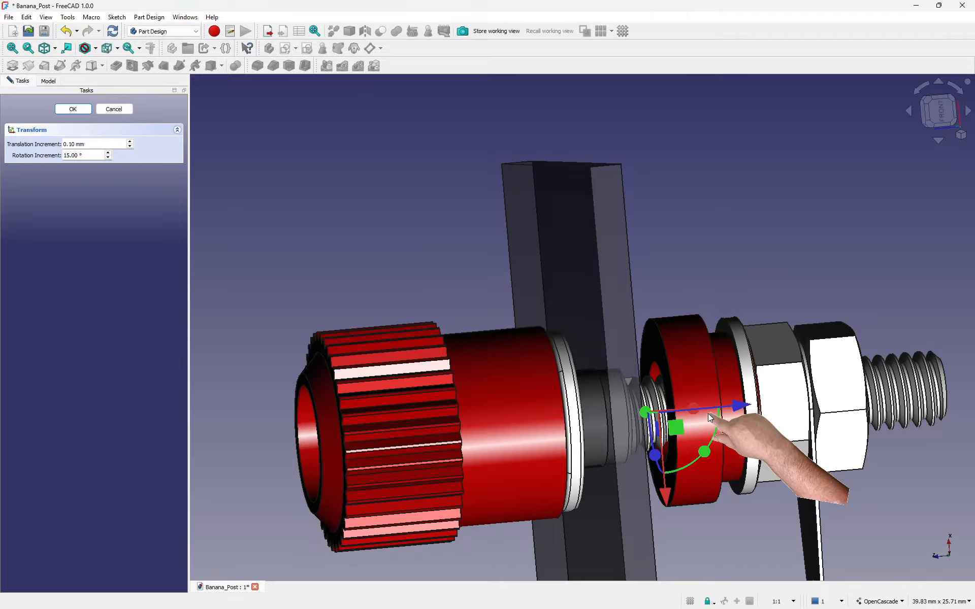
click(942, 116)
scroll(616, 457, up, 4)
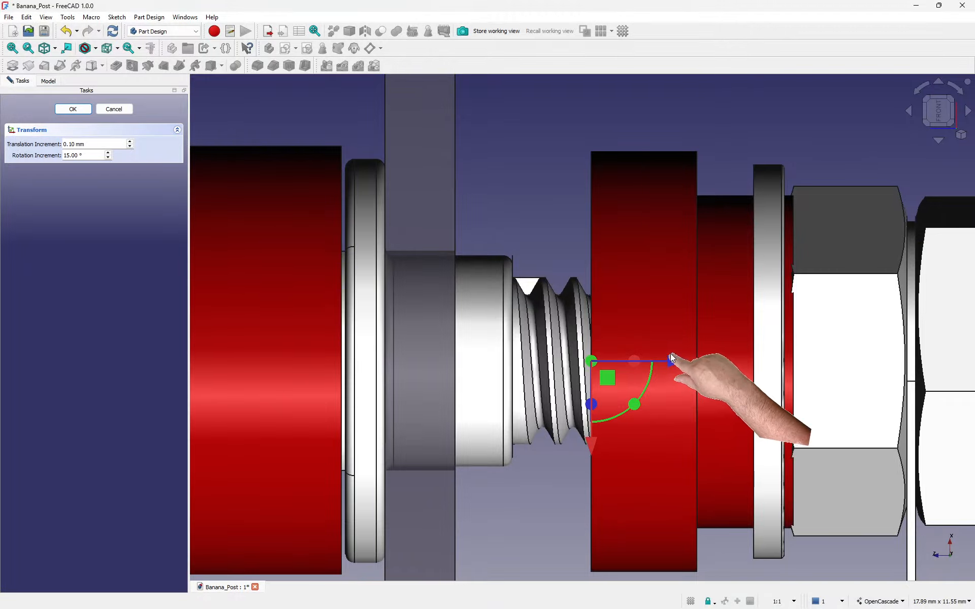
drag(672, 361, 536, 352)
scroll(559, 358, down, 3)
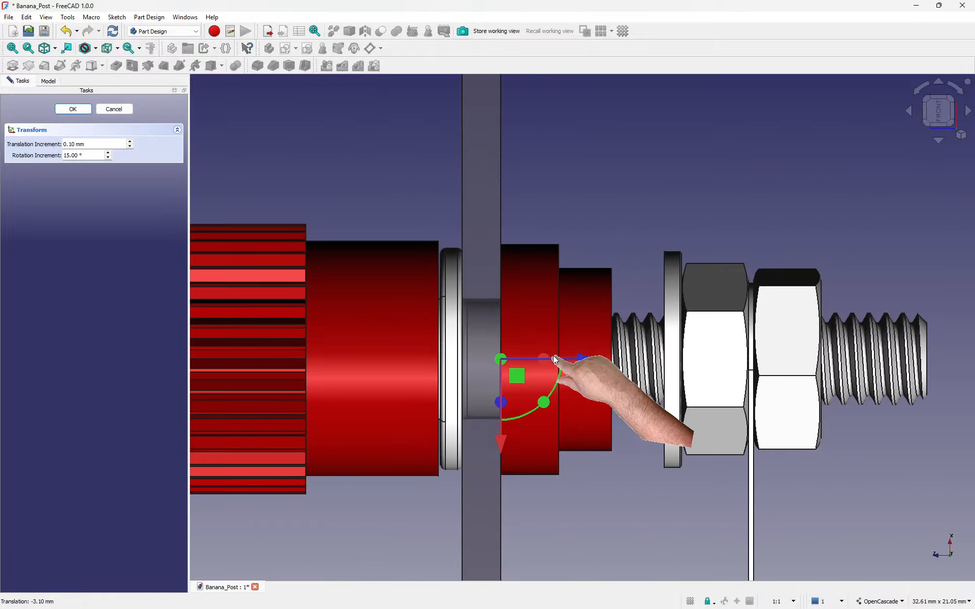
click(60, 108)
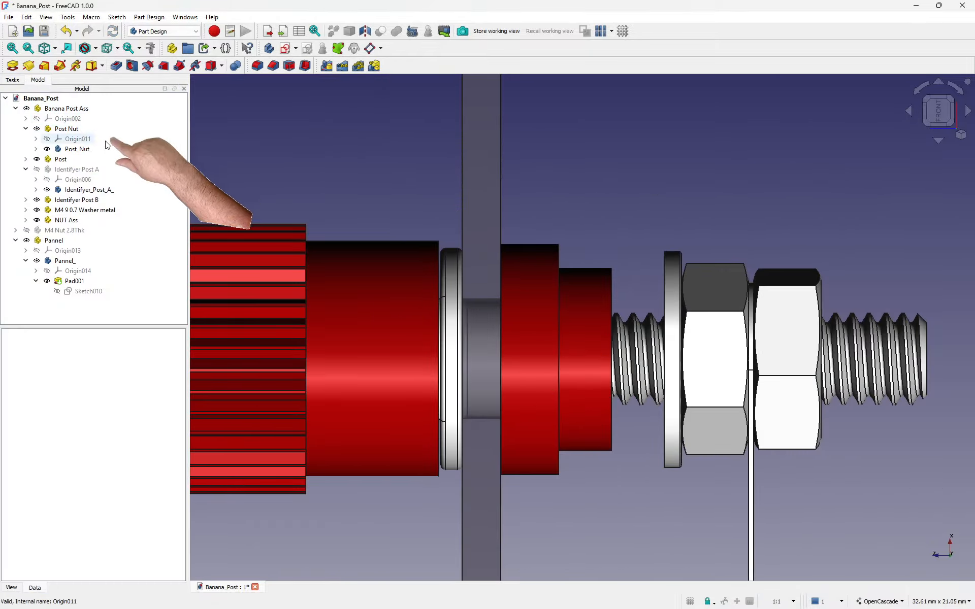
Show Identifyer Post A and rotate it 180° with Transform so its rounded end faces the washer and nuts.
click(52, 172)
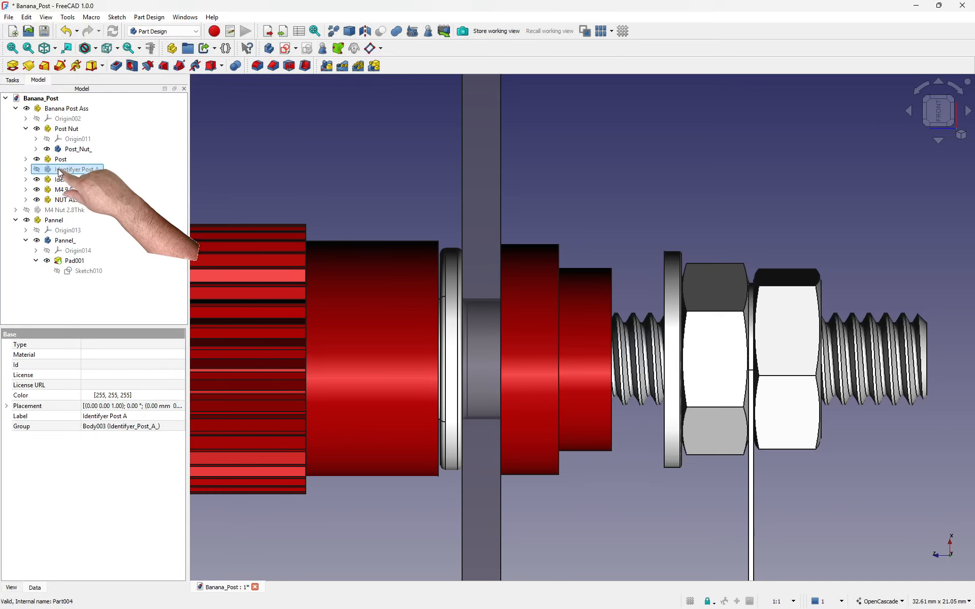
key(space)
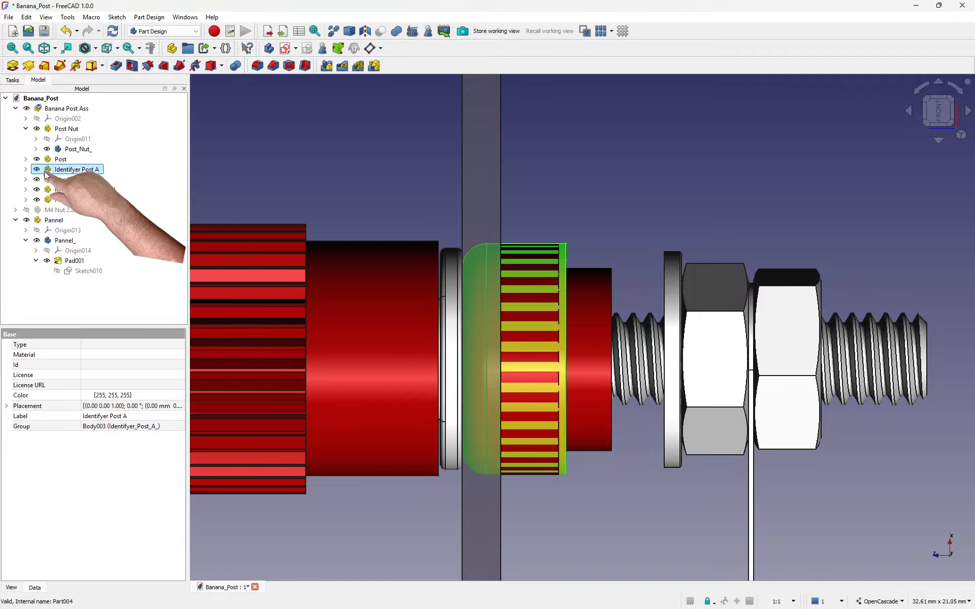
right_click(46, 170)
click(71, 191)
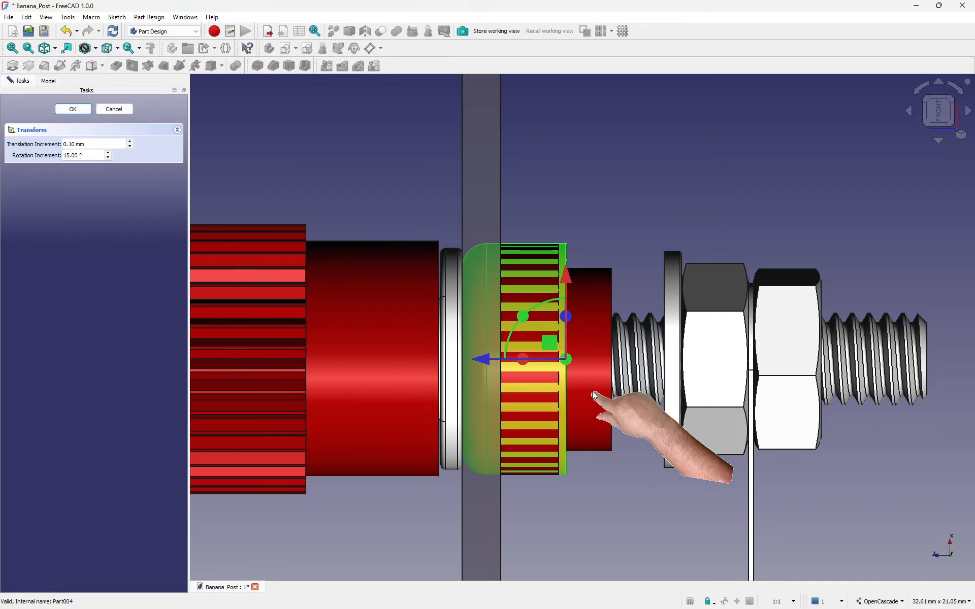
drag(523, 316, 611, 401)
Slide the flipped Identifyer Post A along the post axis against Identifyer Post B's flange and finish the transform.
scroll(566, 355, up, 4)
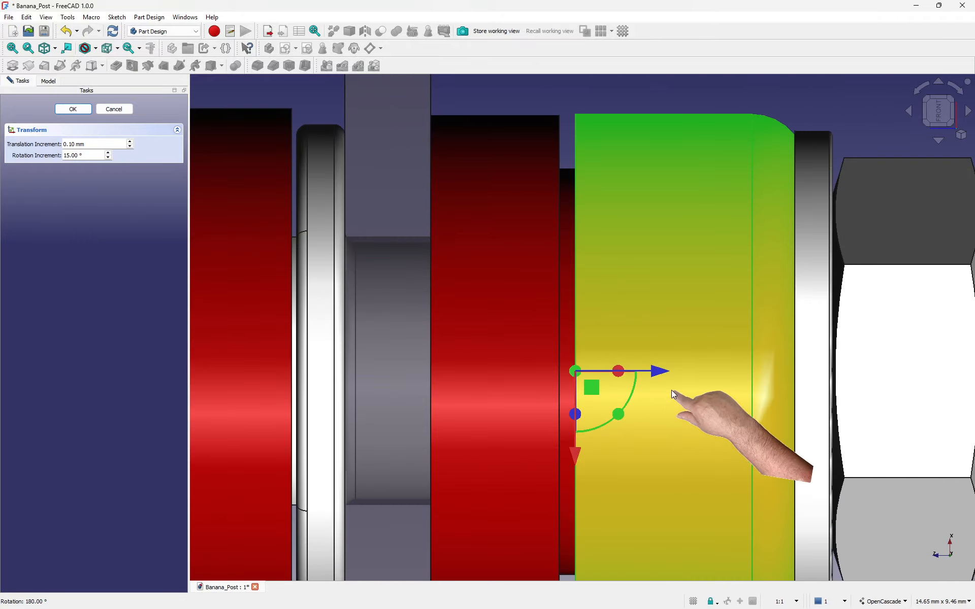
drag(651, 373, 638, 373)
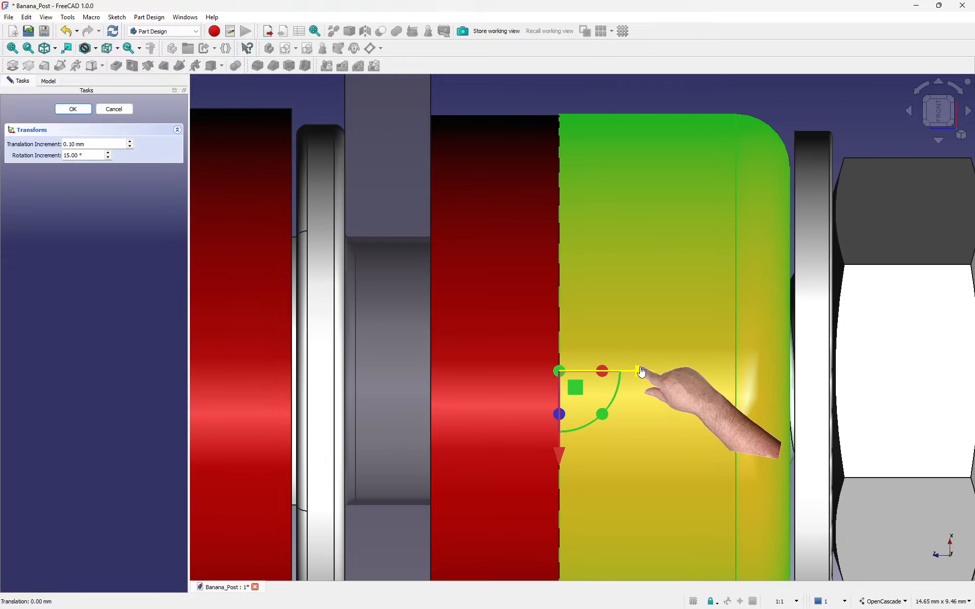
scroll(299, 263, down, 2)
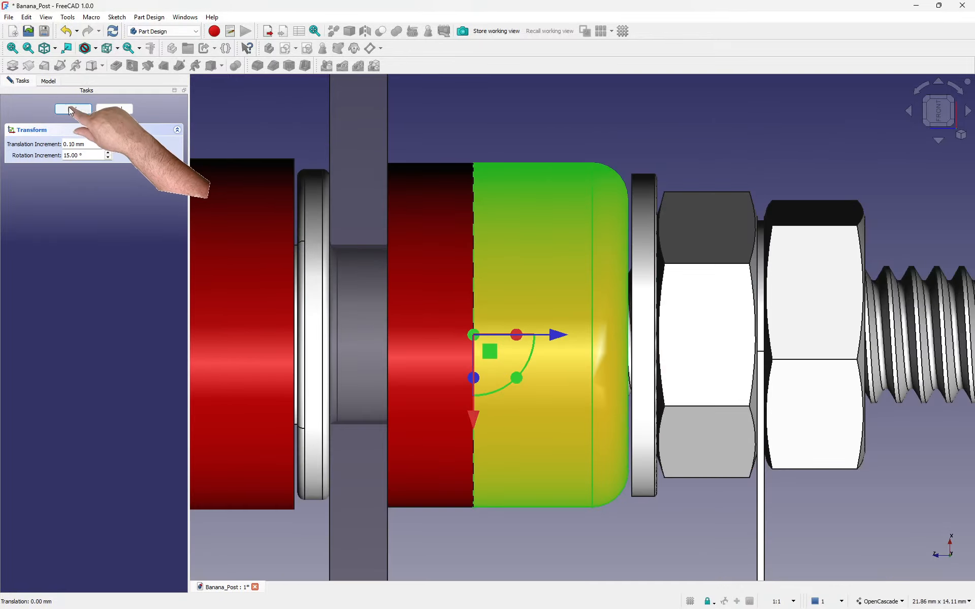
click(72, 109)
Examine the rearranged banana post assembly from several angles, including the panel seating, washer, nuts and solder tag.
scroll(463, 248, down, 2)
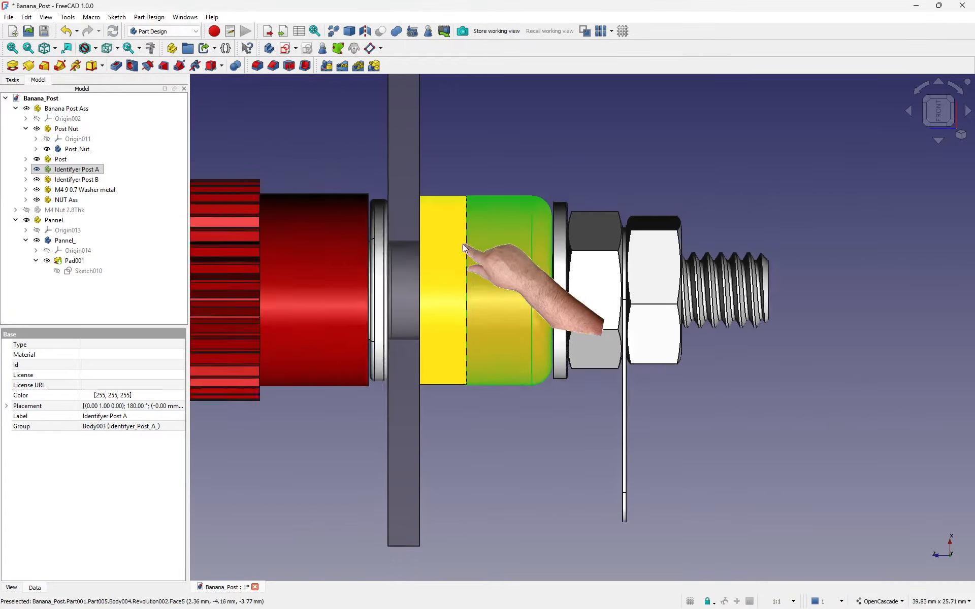
scroll(463, 247, down, 1)
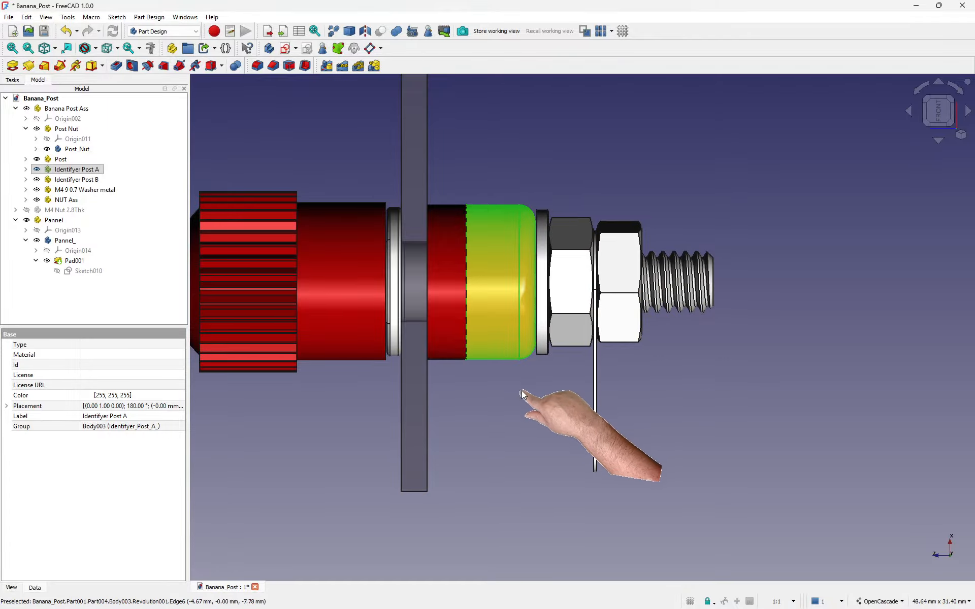
middle_drag(584, 355, 544, 223)
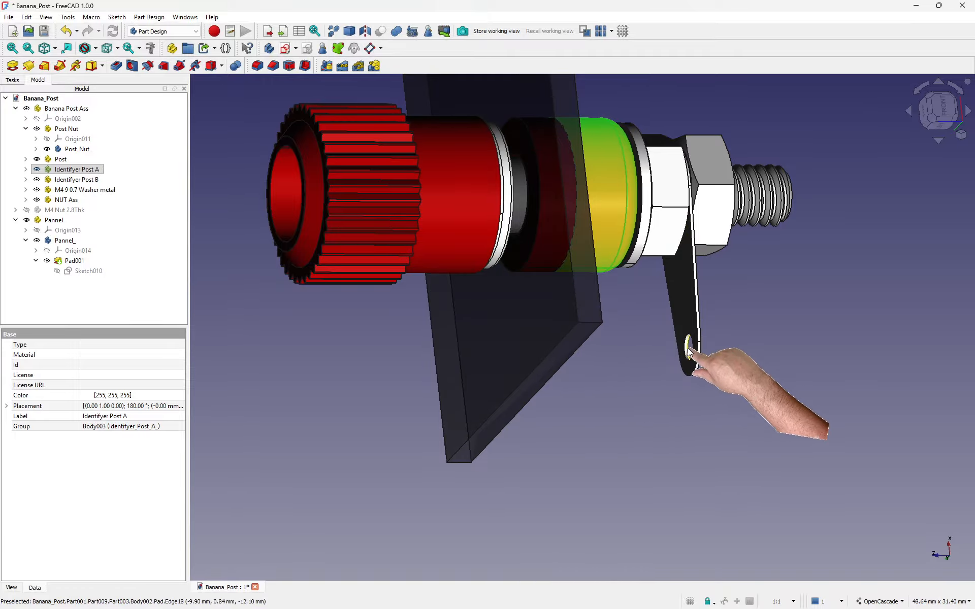
scroll(548, 371, down, 2)
middle_drag(549, 371, 592, 327)
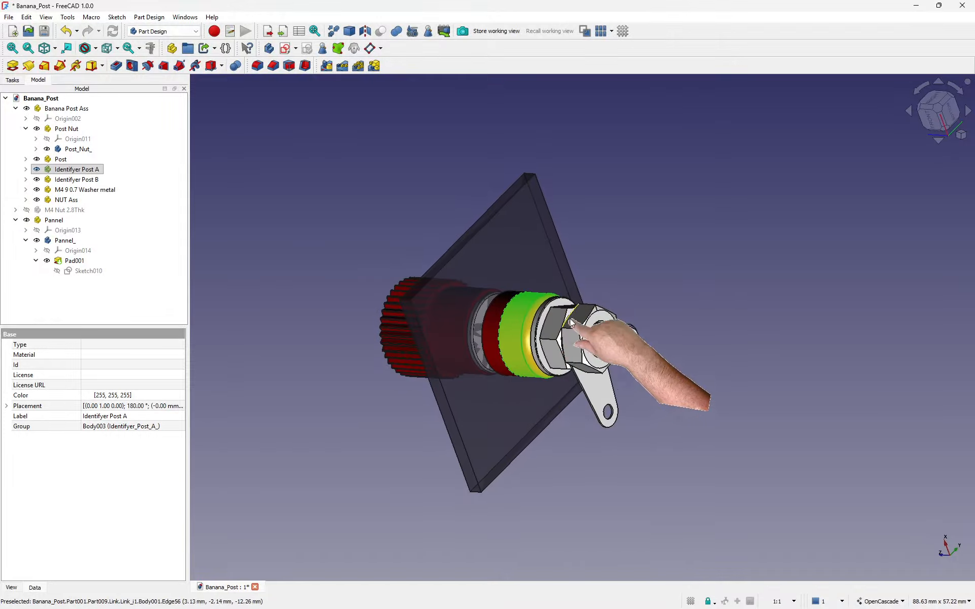
middle_drag(625, 272, 736, 272)
click(735, 272)
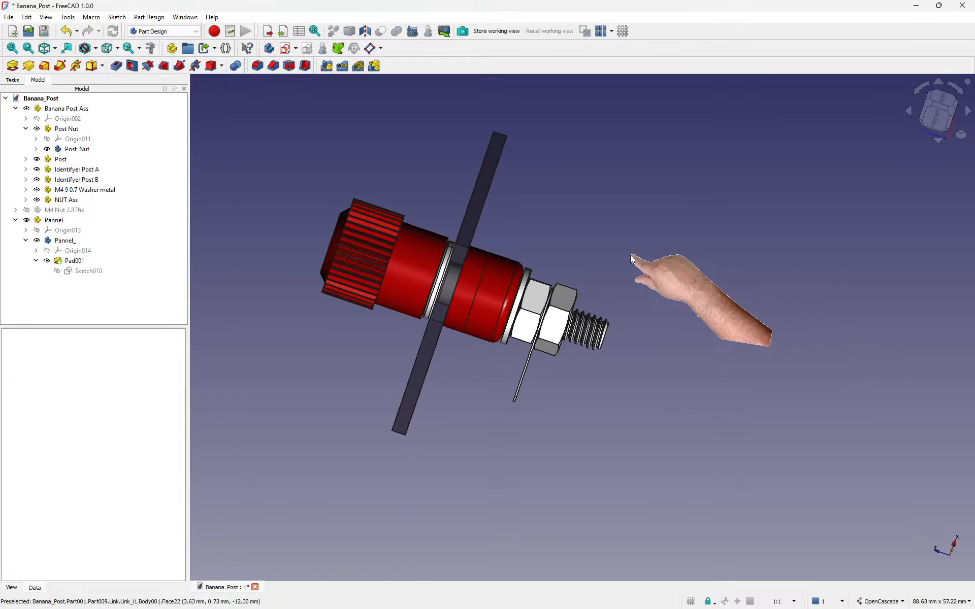
middle_drag(620, 257, 682, 391)
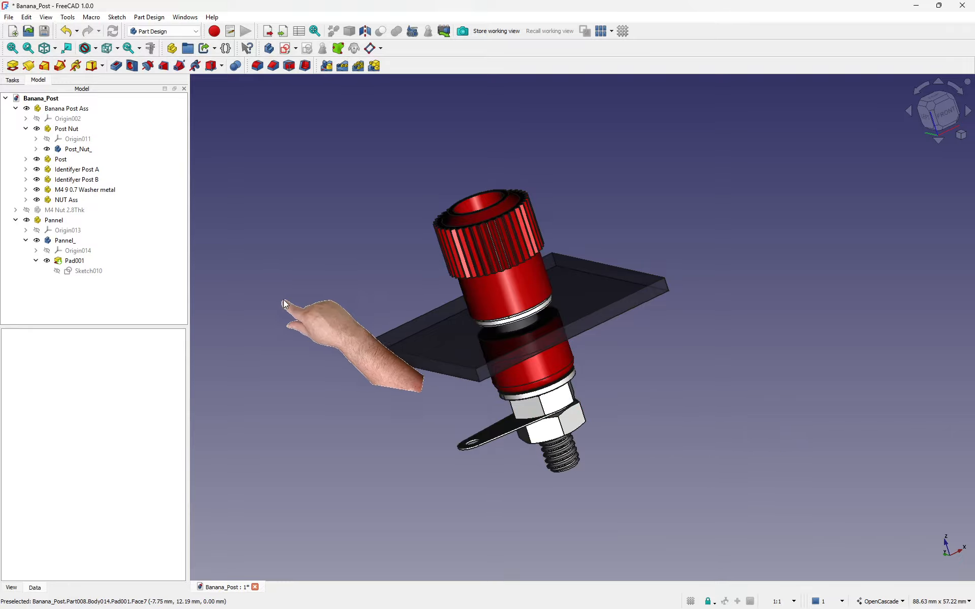
Hide the Pannel part and collapse its contents in the model tree.
click(55, 221)
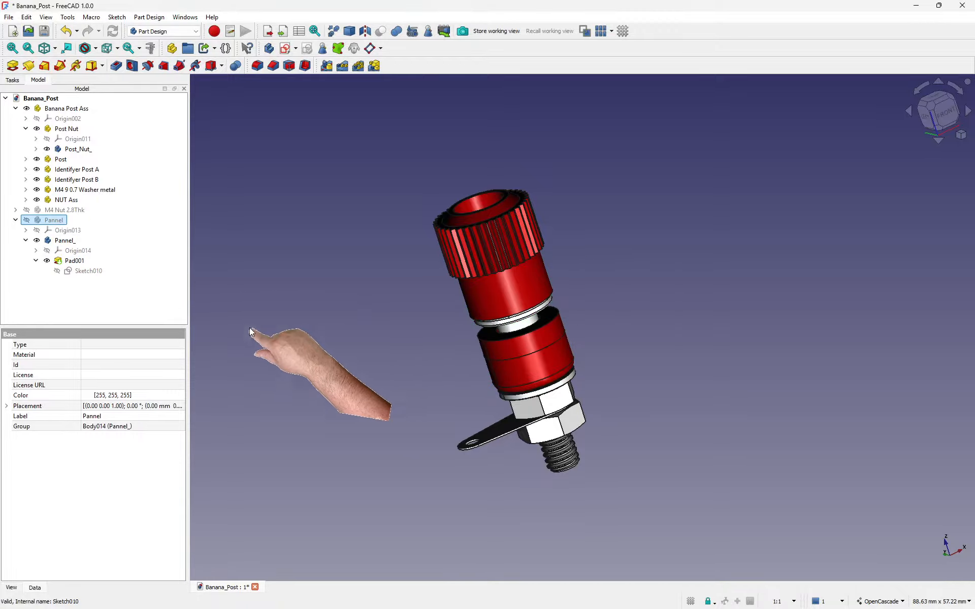
click(15, 220)
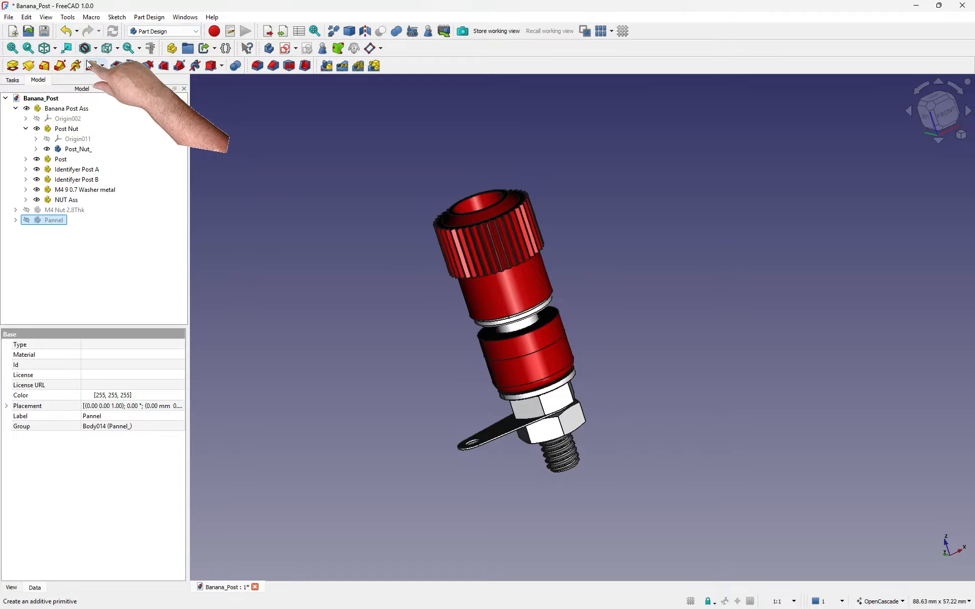
click(67, 17)
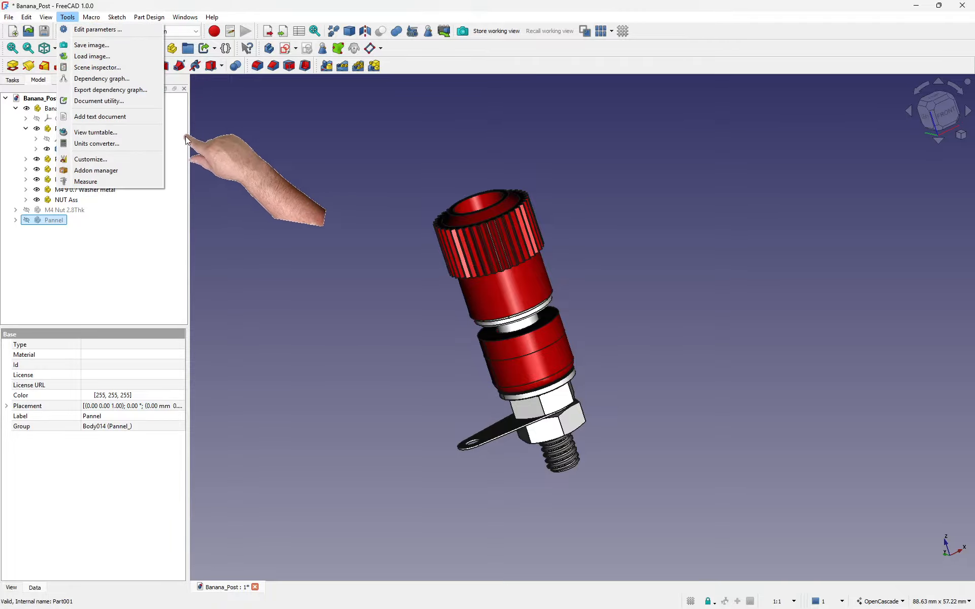
click(89, 171)
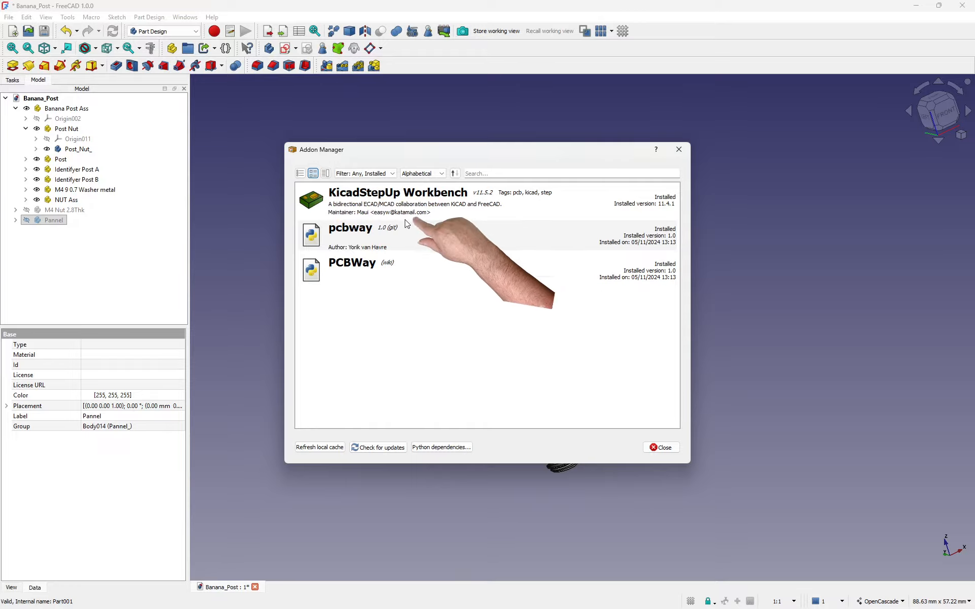
click(677, 149)
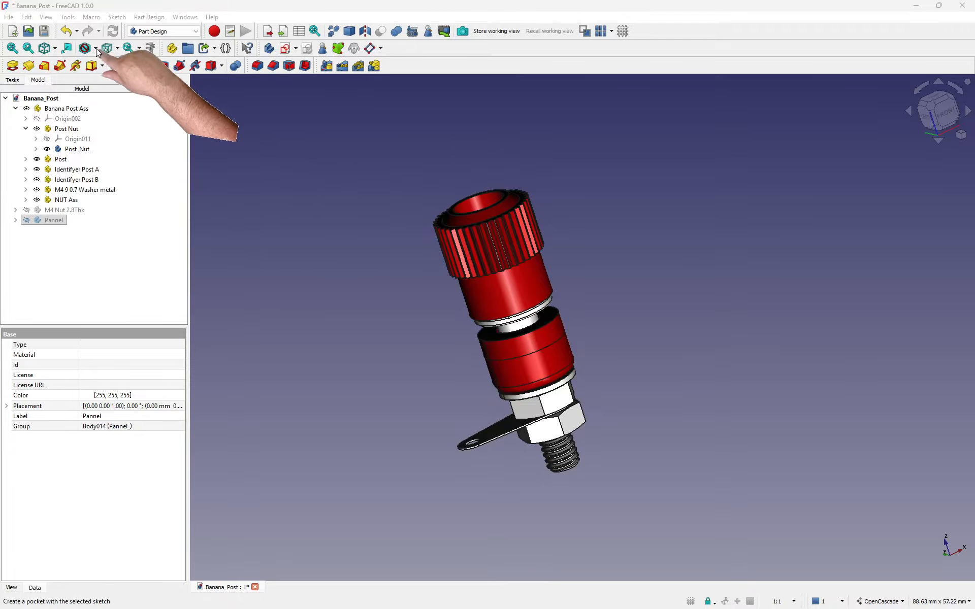
Open the Addon Manager and set the addon filter to Any type and Any installation status.
click(67, 18)
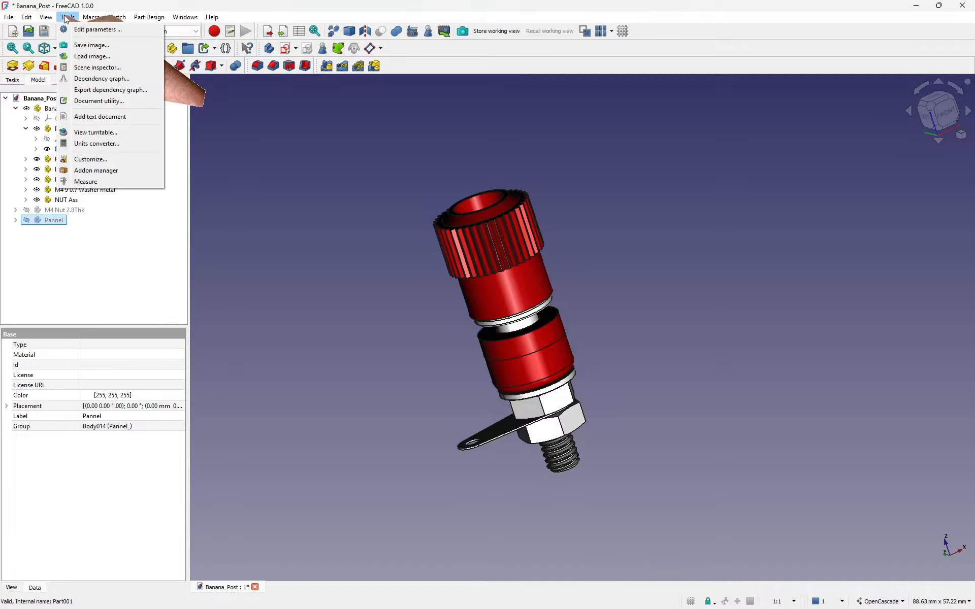
click(100, 171)
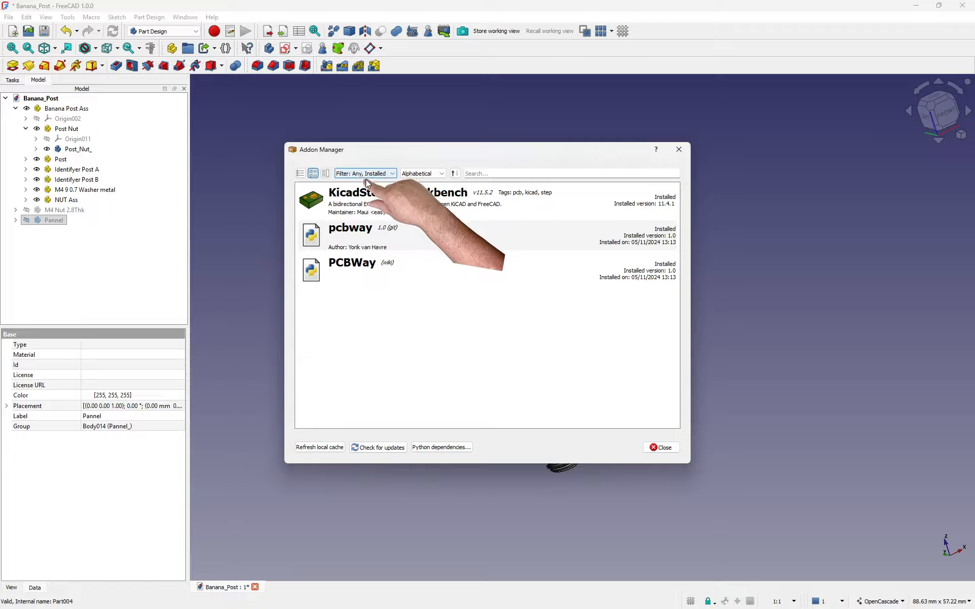
click(393, 174)
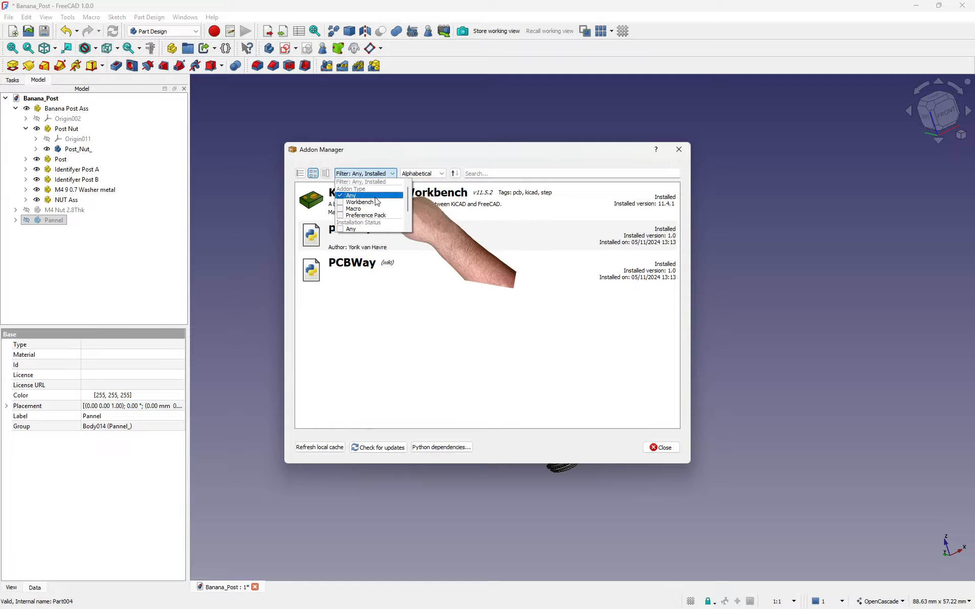
scroll(376, 205, down, 1)
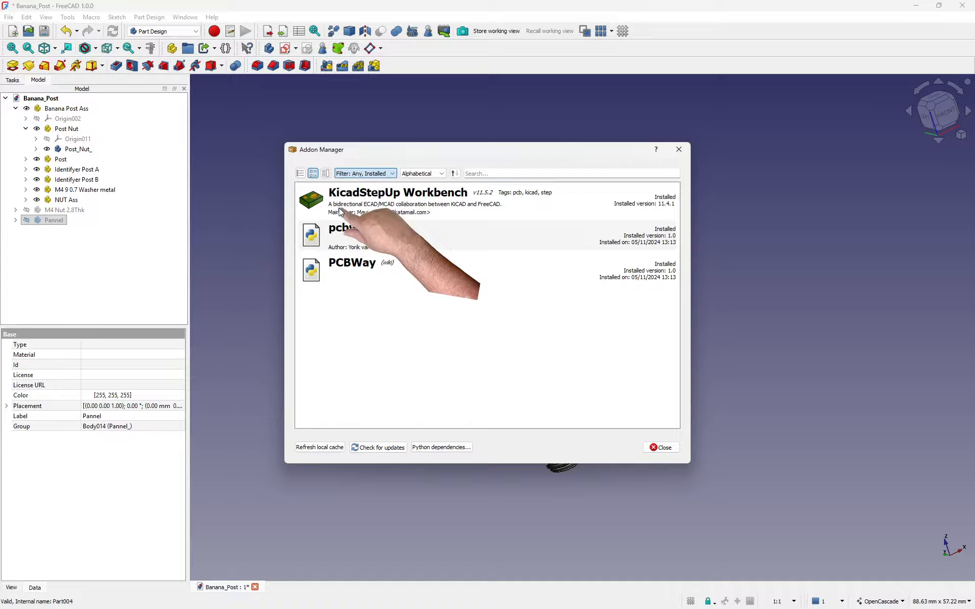
scroll(499, 278, down, 1)
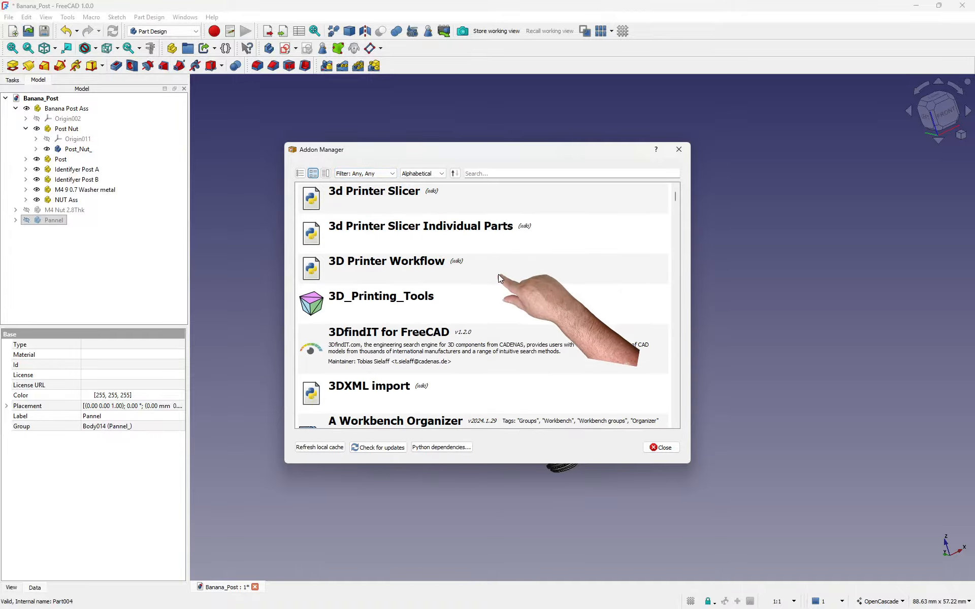
Examine the alphabetical list of available addons, including the assembly, BIM, CAD library and DXF entries.
scroll(499, 278, down, 8)
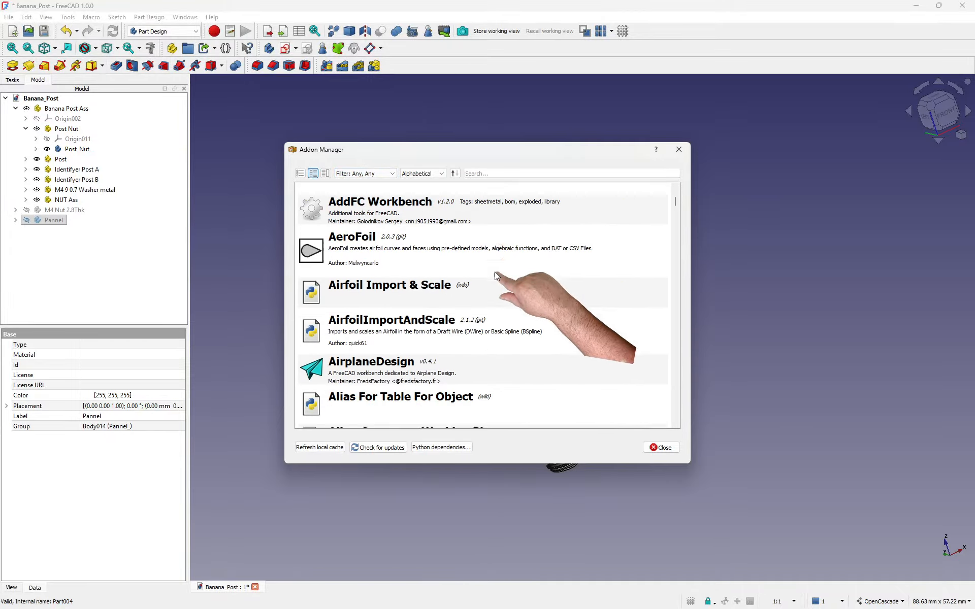
scroll(495, 274, down, 9)
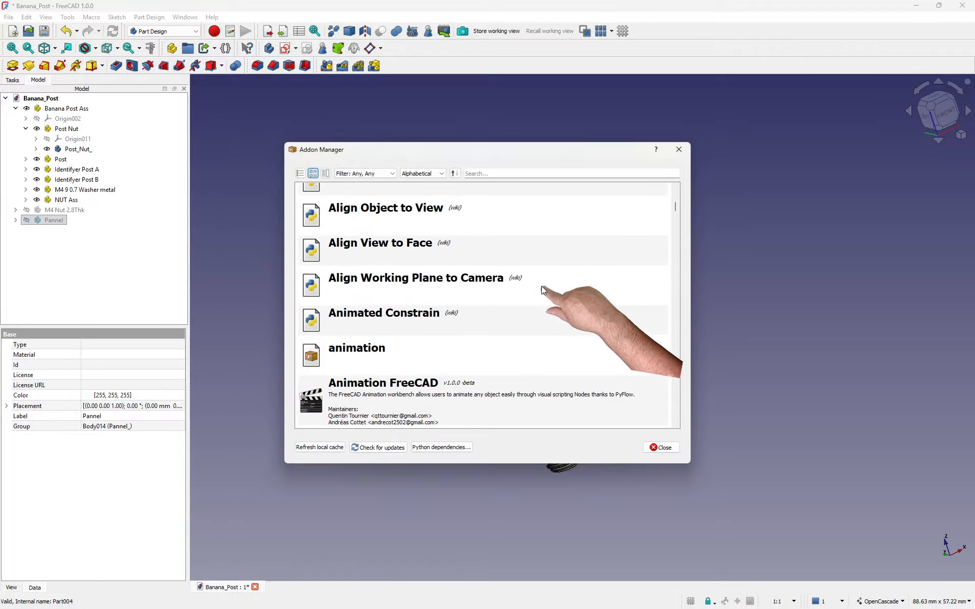
scroll(541, 286, down, 11)
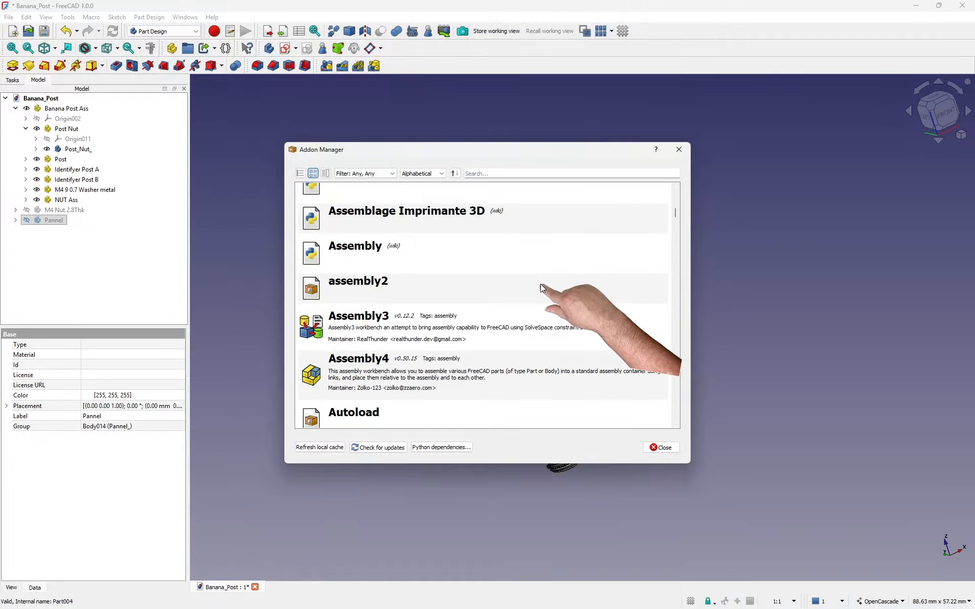
scroll(540, 287, down, 4)
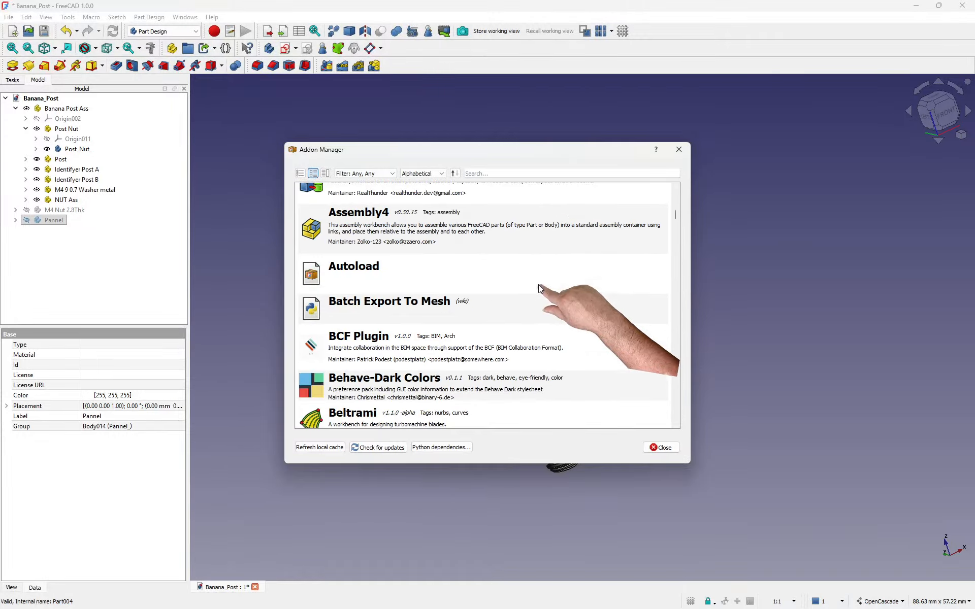
scroll(540, 287, down, 4)
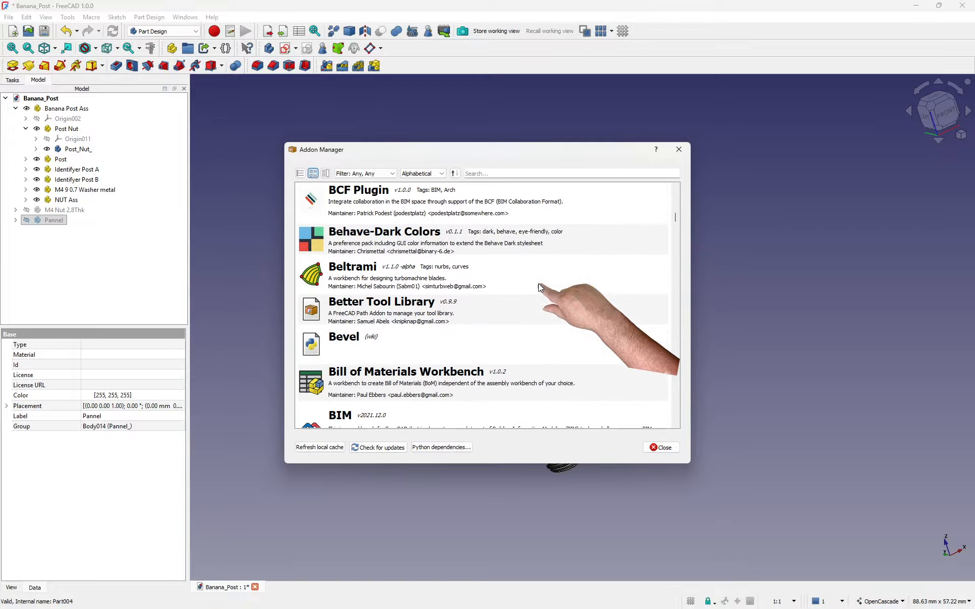
scroll(538, 284, down, 5)
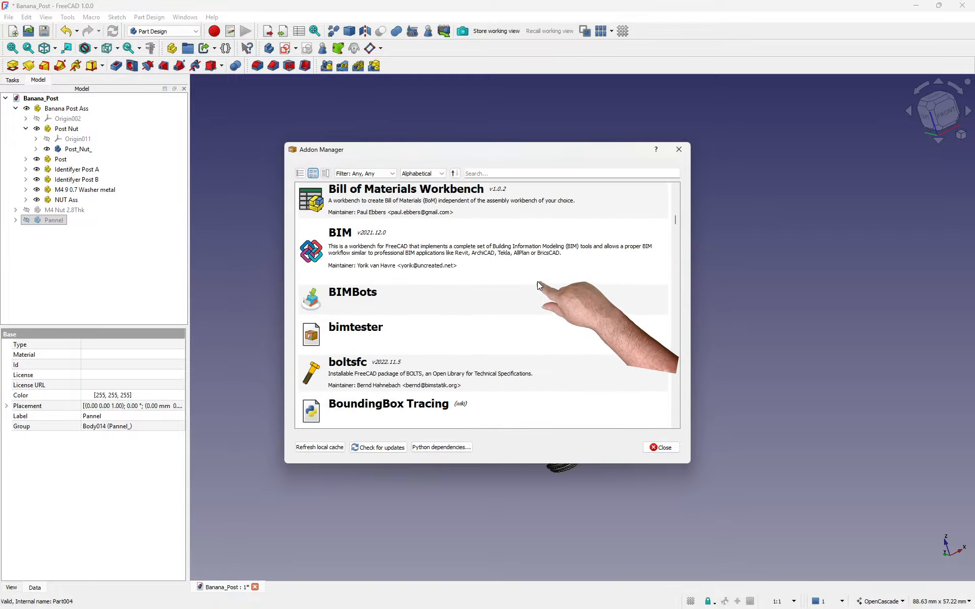
scroll(538, 283, down, 4)
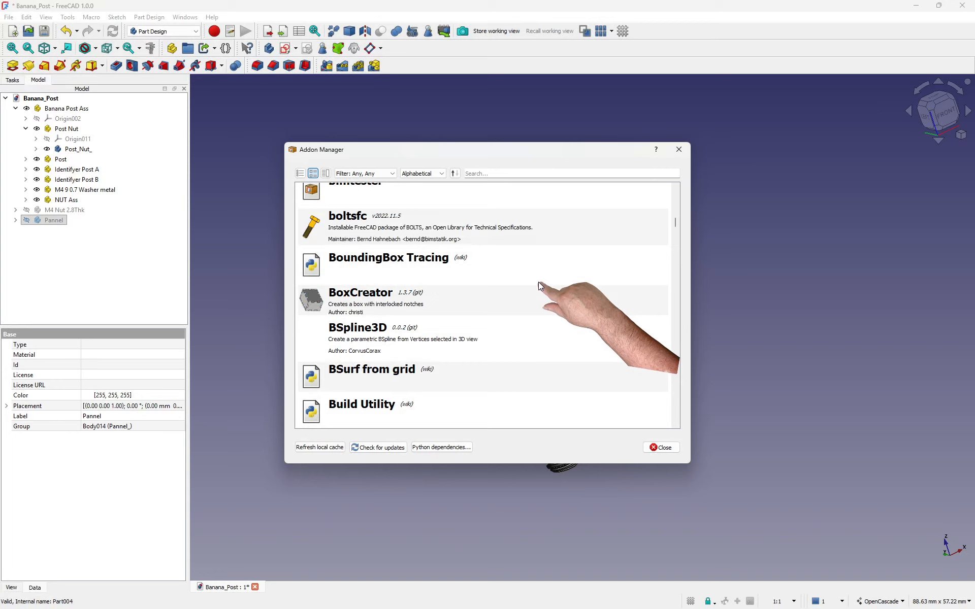
scroll(538, 282, down, 1)
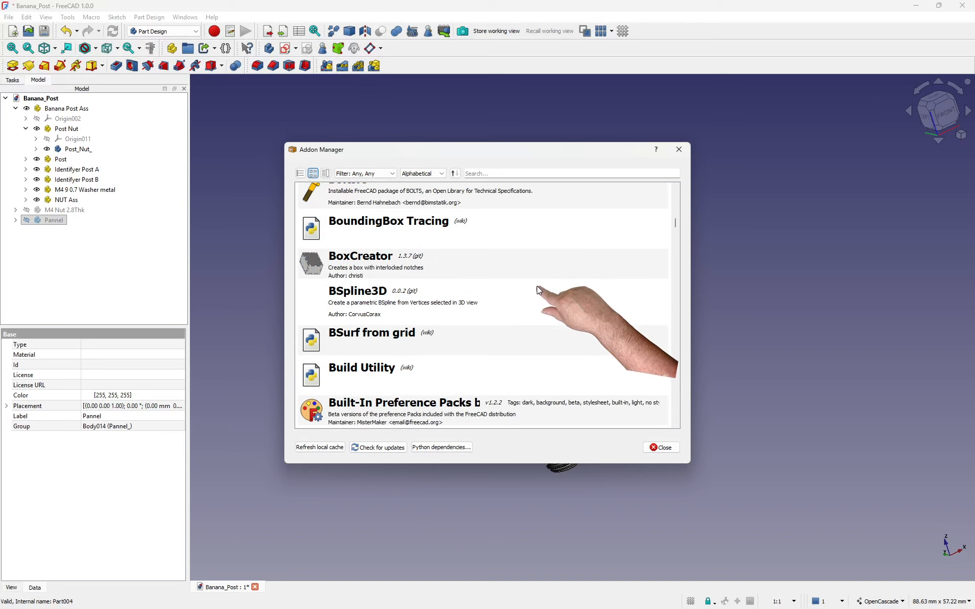
scroll(527, 285, down, 2)
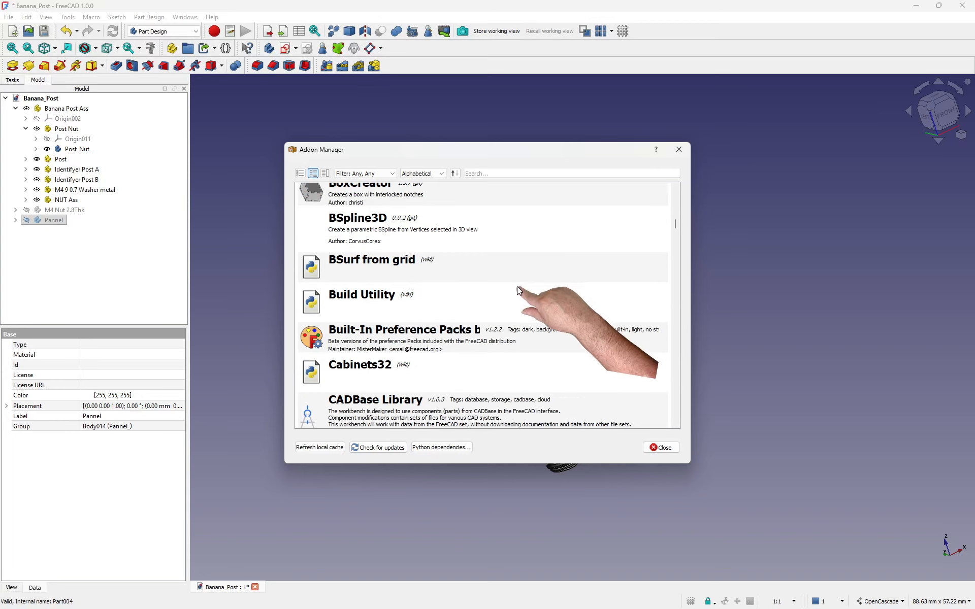
scroll(517, 286, down, 1)
scroll(524, 290, down, 4)
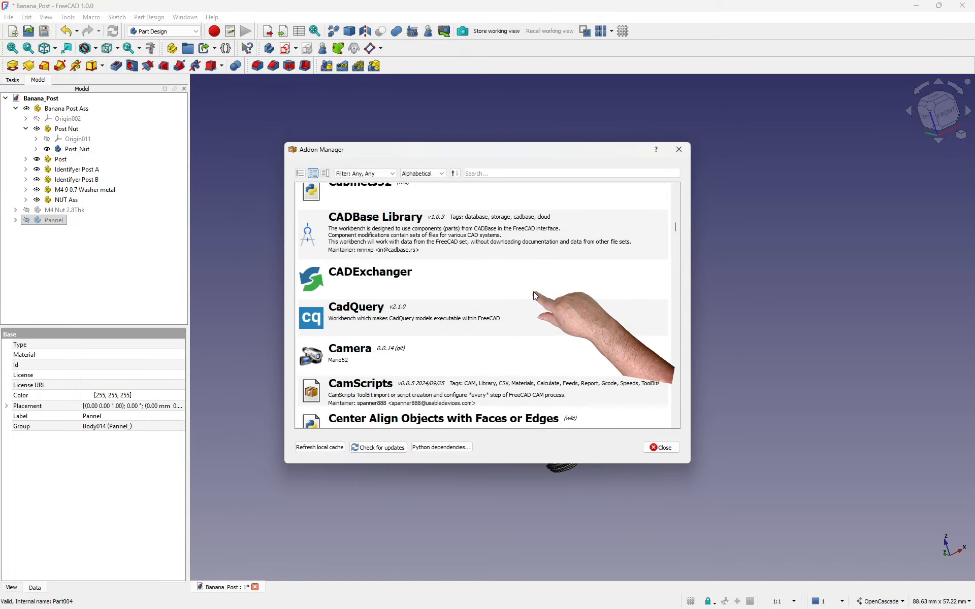
scroll(533, 291, down, 3)
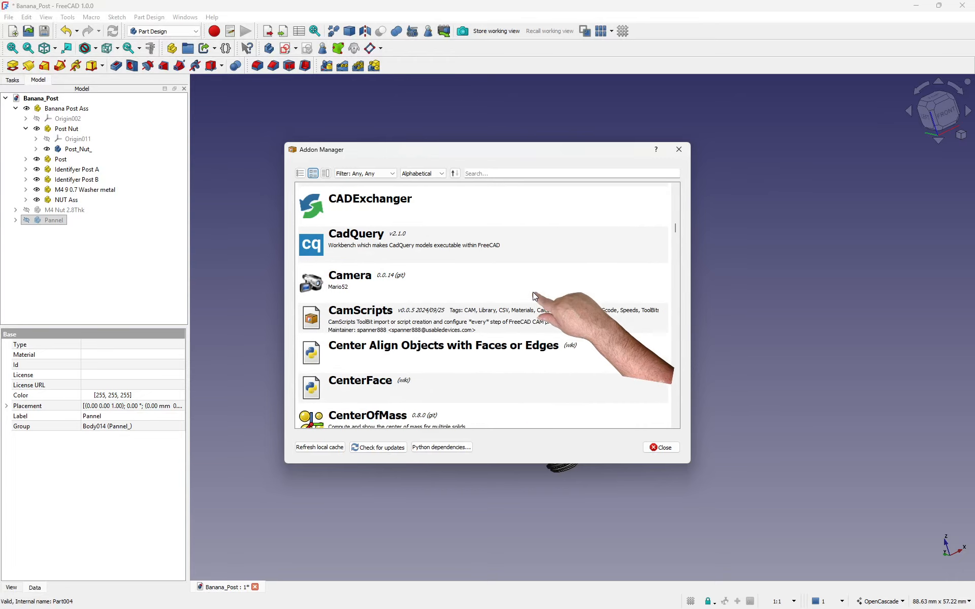
scroll(533, 295, down, 1)
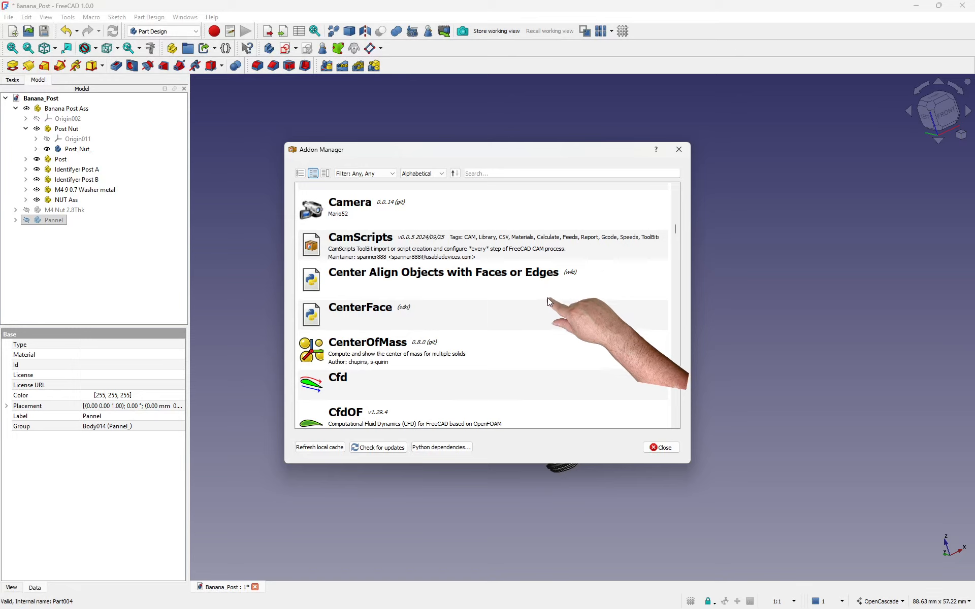
scroll(552, 305, down, 1)
scroll(553, 305, down, 4)
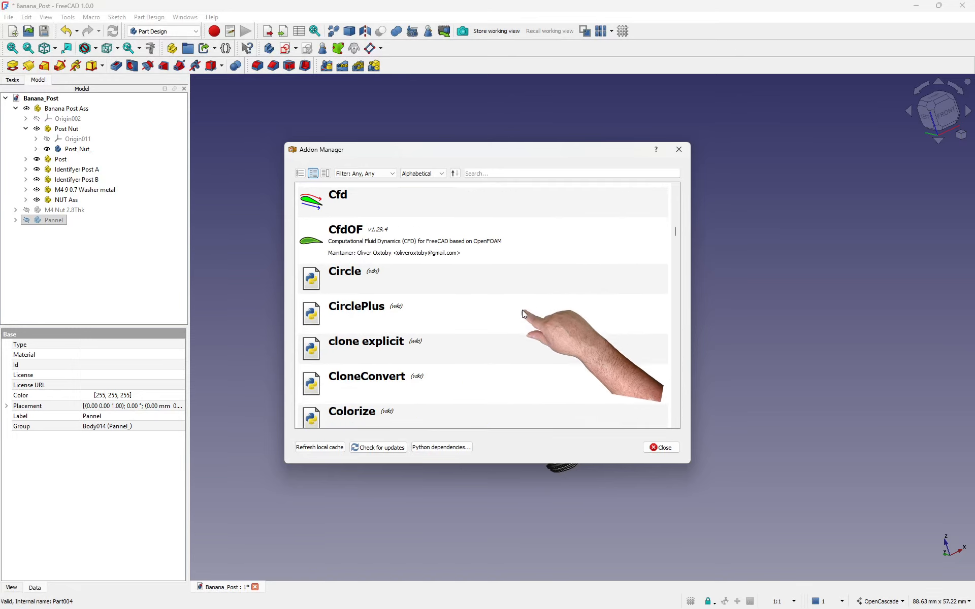
scroll(523, 301, down, 3)
scroll(542, 289, down, 20)
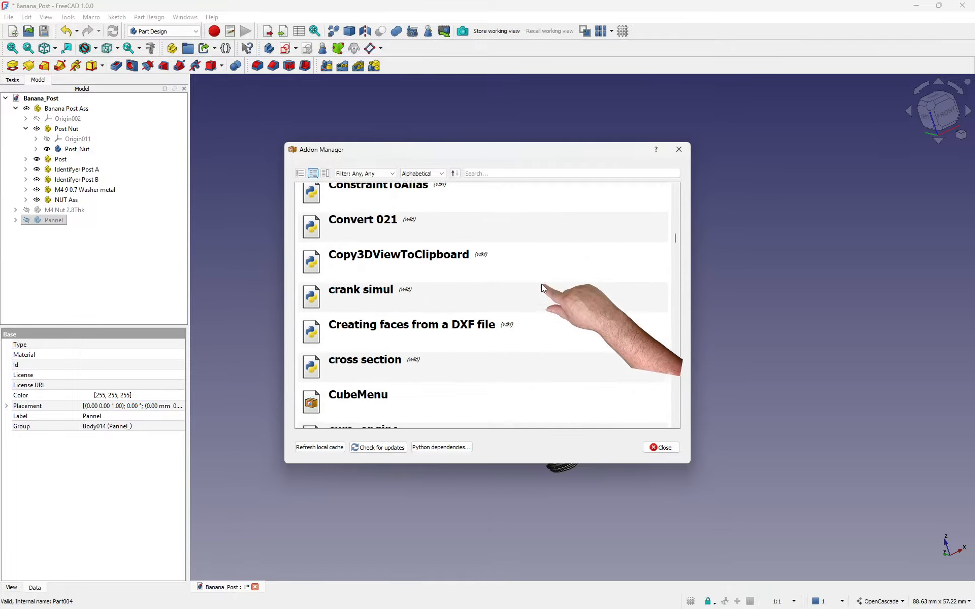
scroll(548, 279, down, 20)
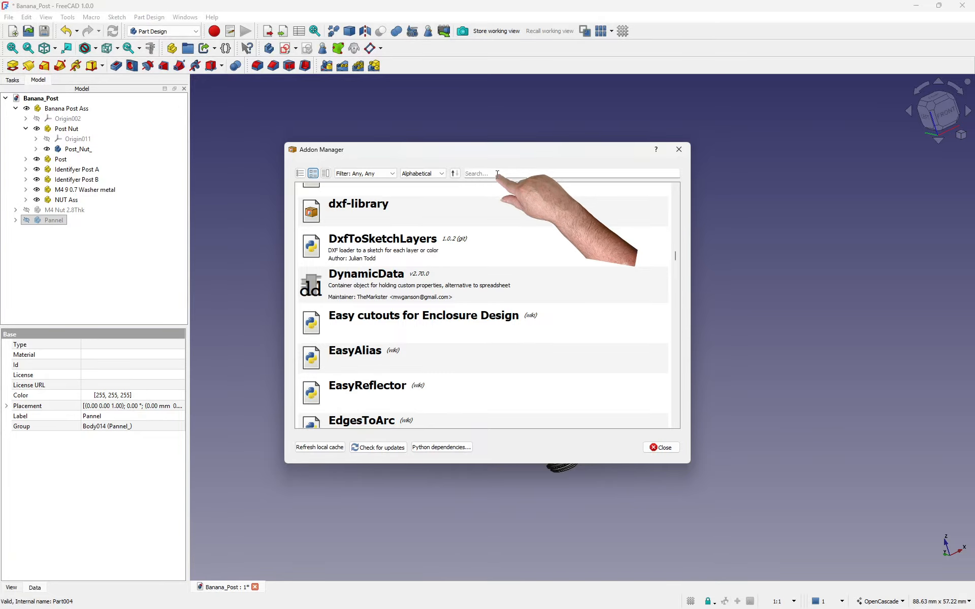
Search the addons for "pcb" and close the Addon Manager.
text(pcb)
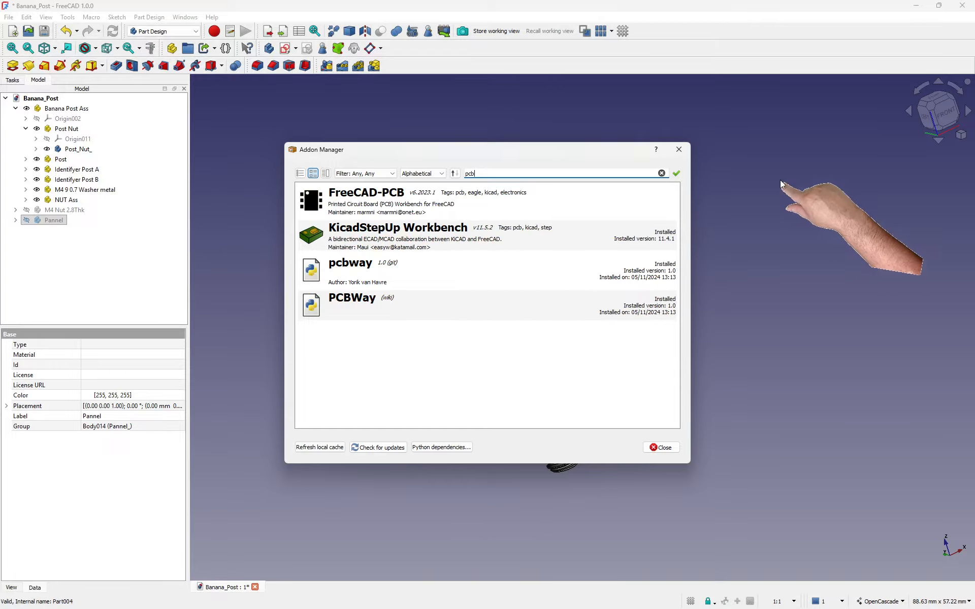
click(679, 149)
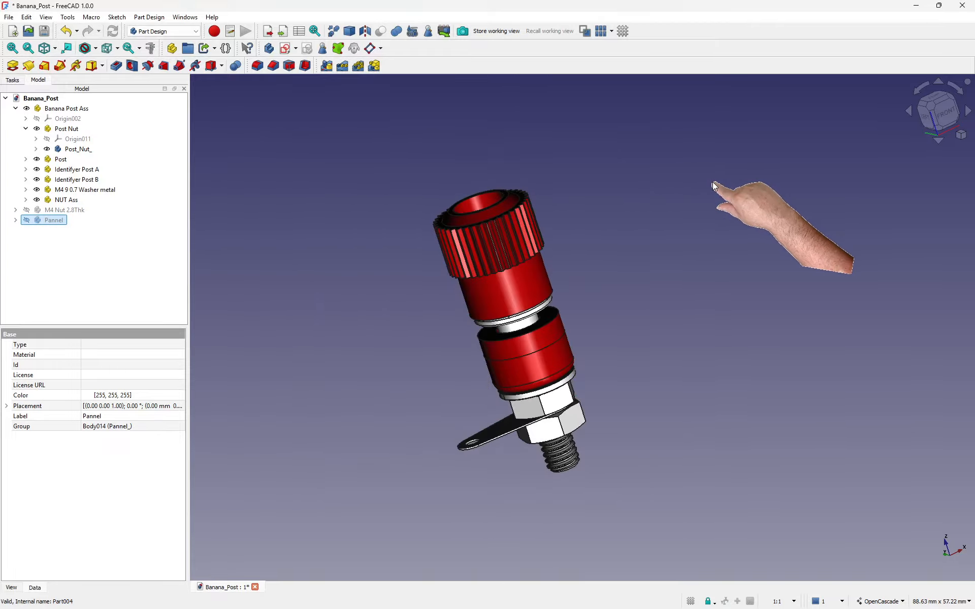
Switch to the KiCadStepUp workbench and move its two cut-off tool groups onto a second row.
click(188, 31)
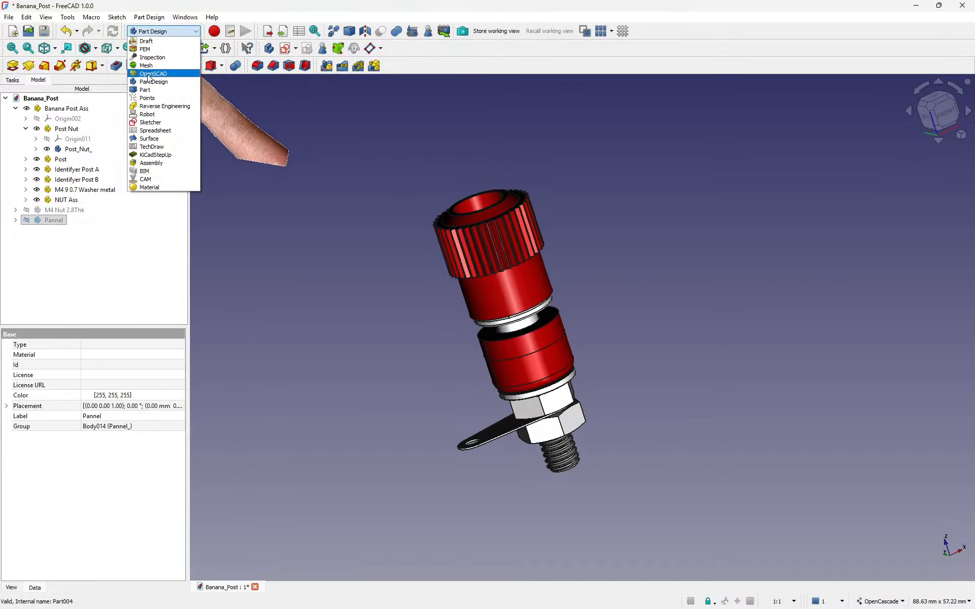
click(152, 155)
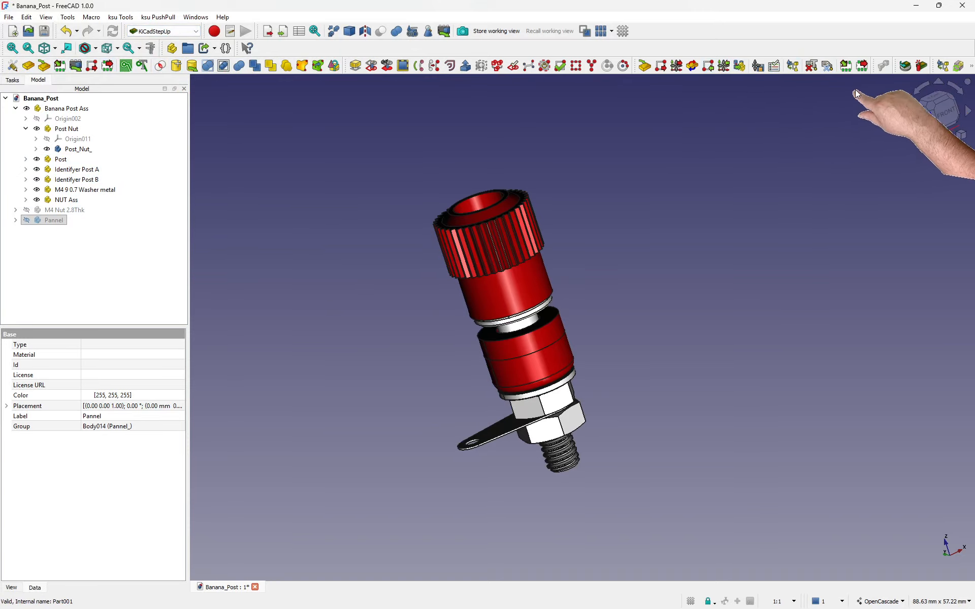
drag(895, 72, 469, 83)
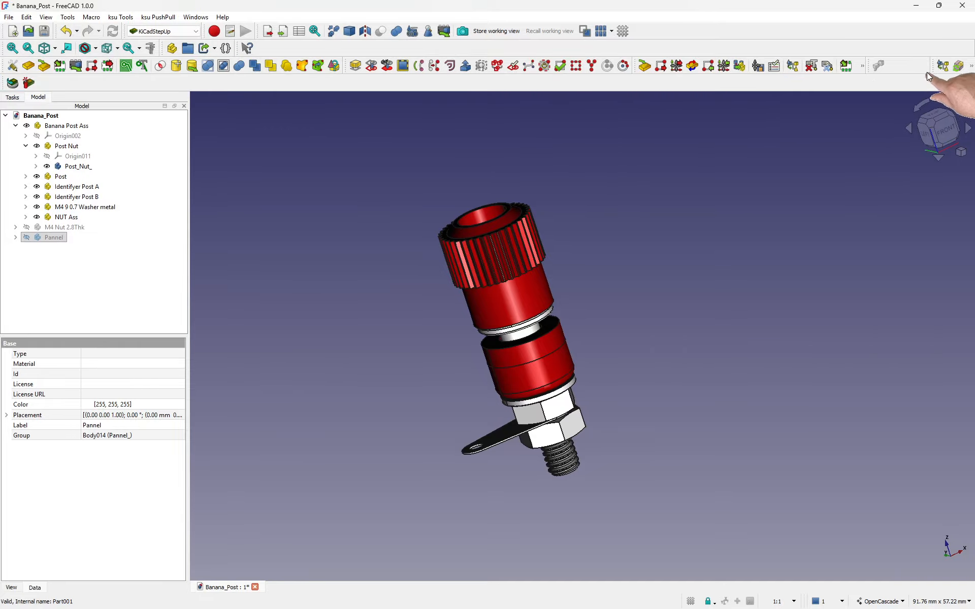
drag(934, 66, 747, 83)
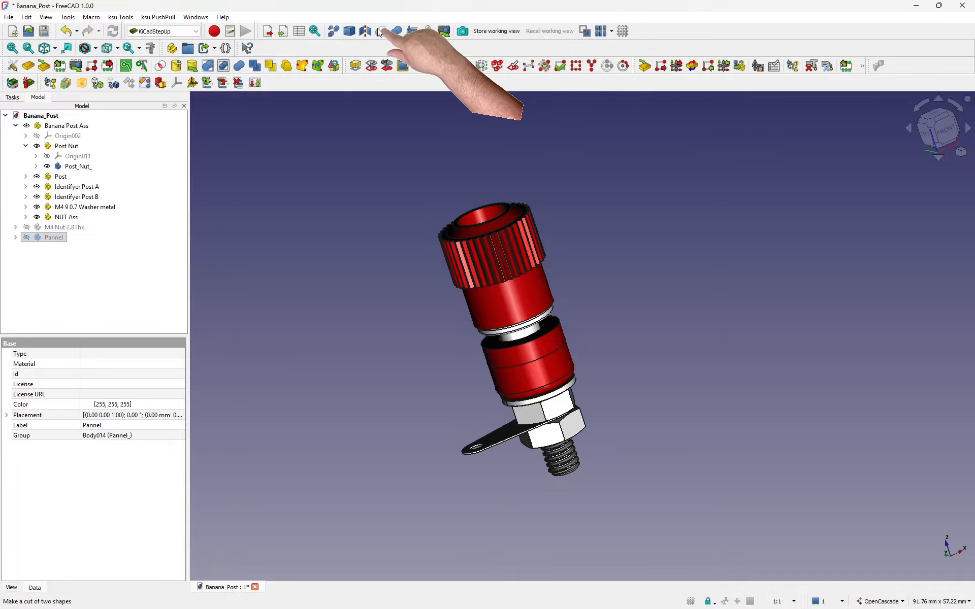
Switch back to the Part Design workbench and show the model tree again.
click(196, 31)
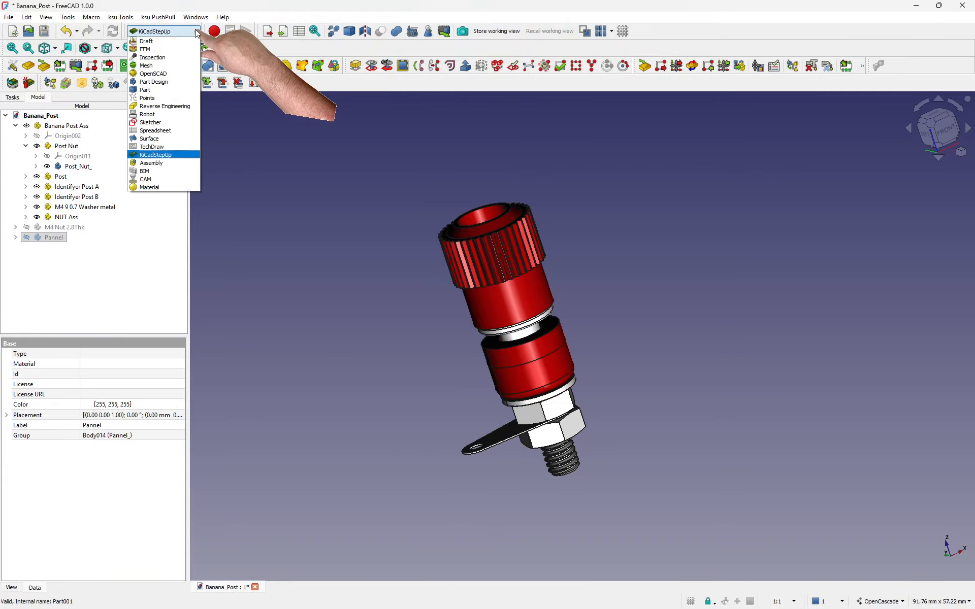
click(153, 81)
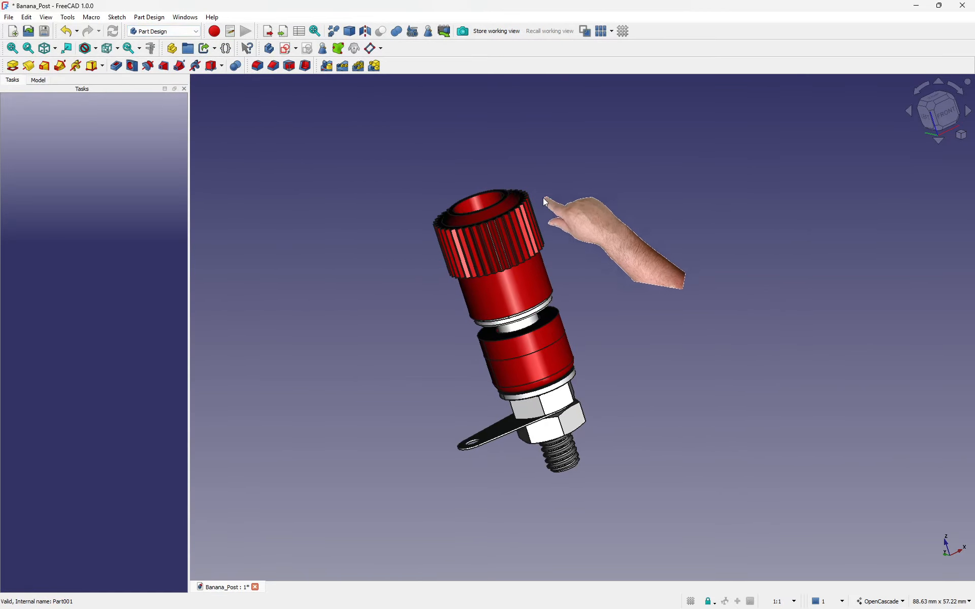
click(38, 80)
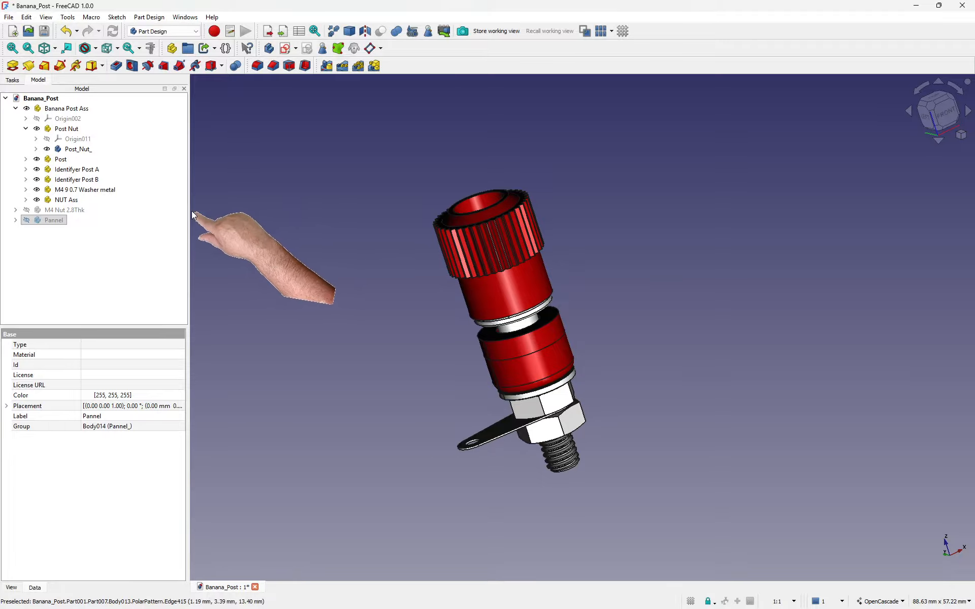
Start the KiCad 3D model export of the Post_Nut_ body with the default mesh deviation and a crease angle of 1.0.
click(62, 149)
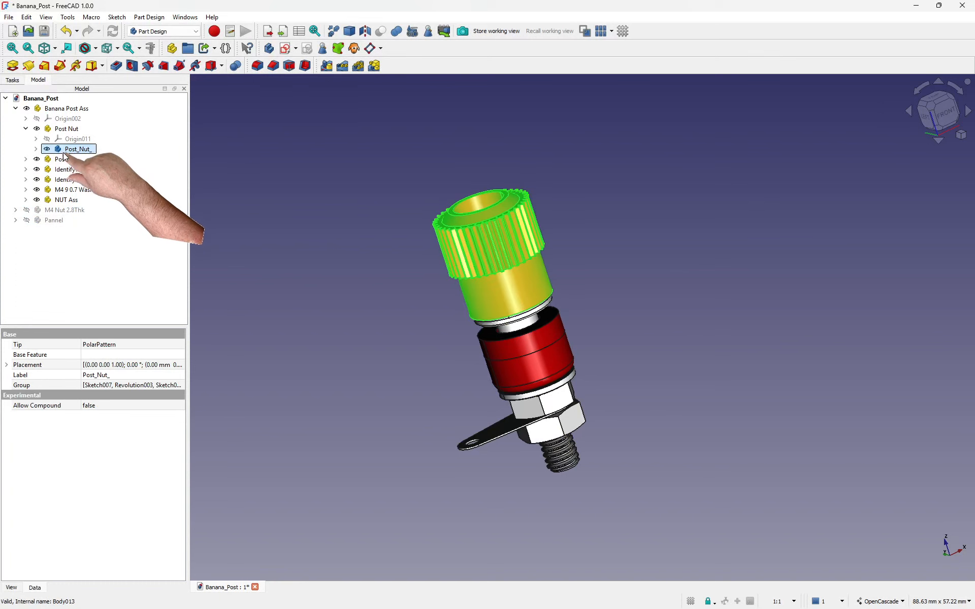
key(BackSpace)
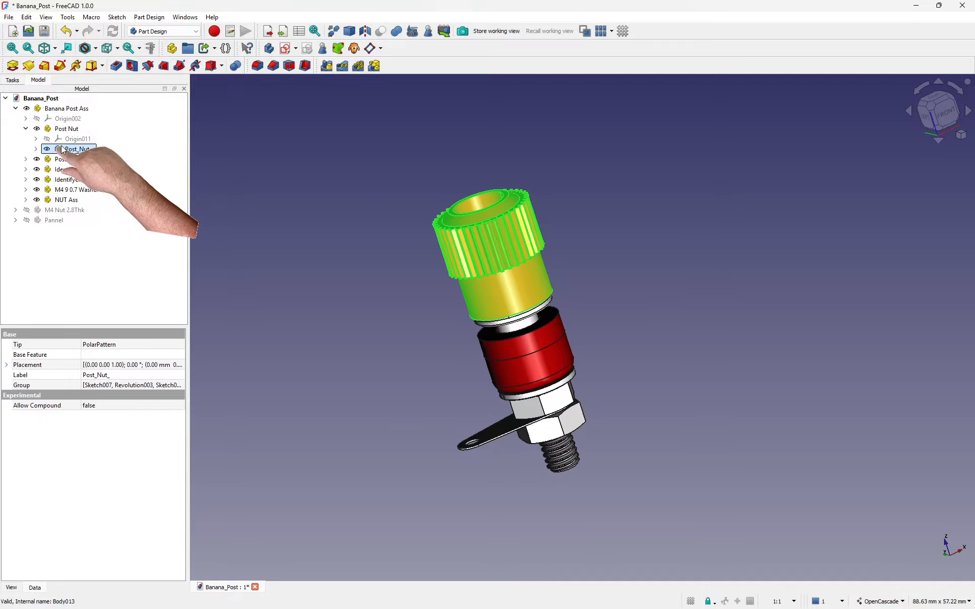
click(444, 31)
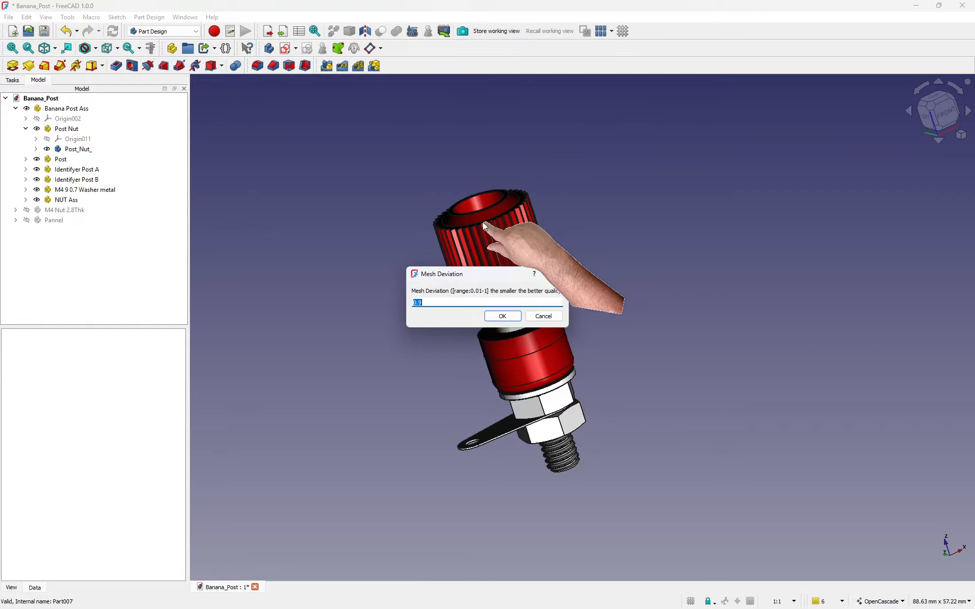
click(502, 316)
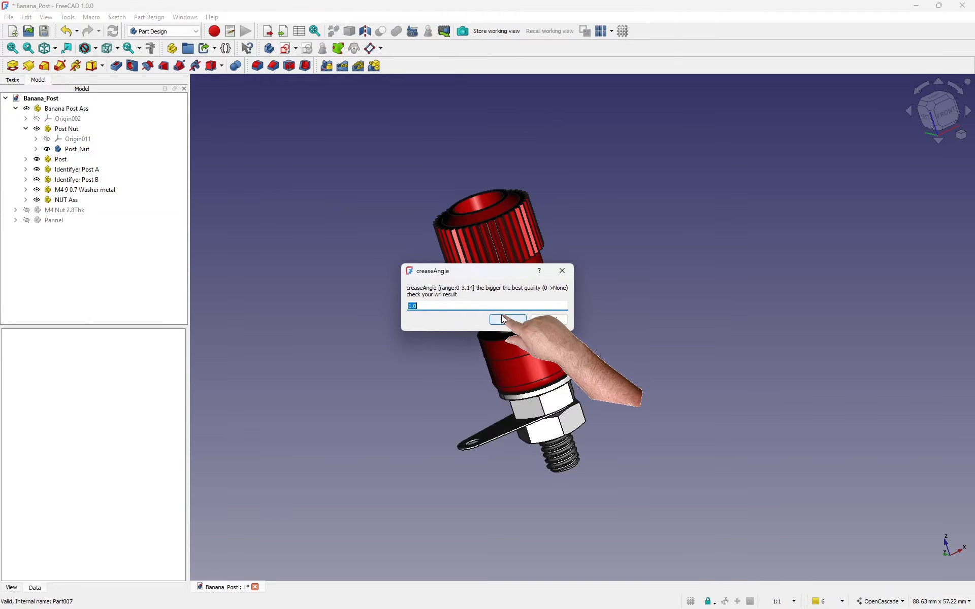
click(502, 318)
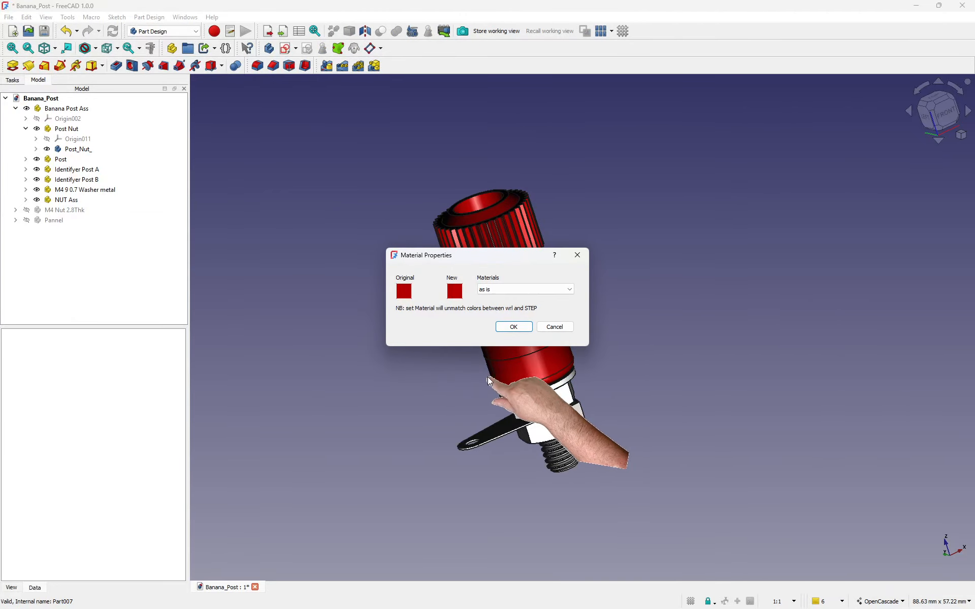
drag(498, 248, 593, 237)
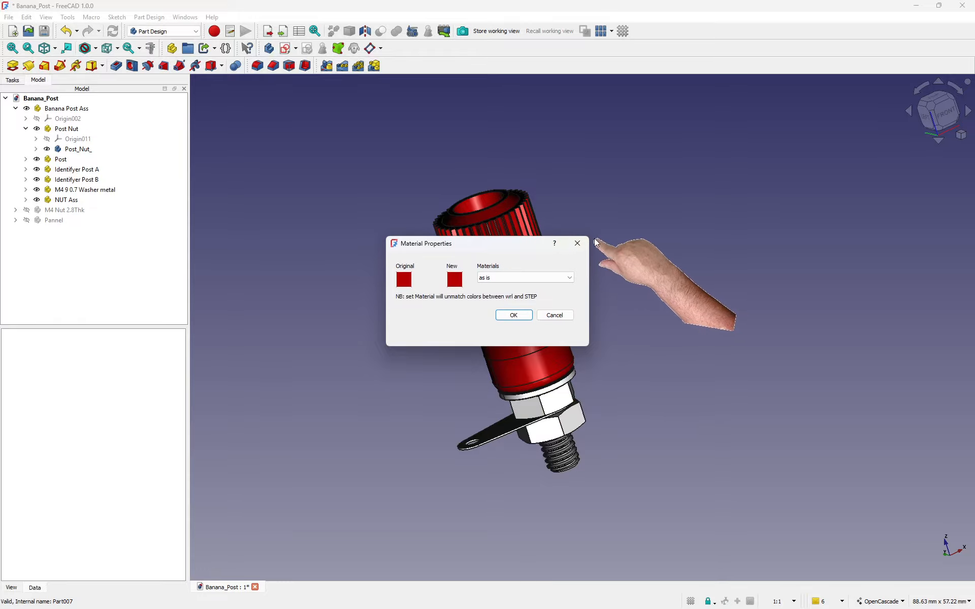
drag(483, 244, 699, 213)
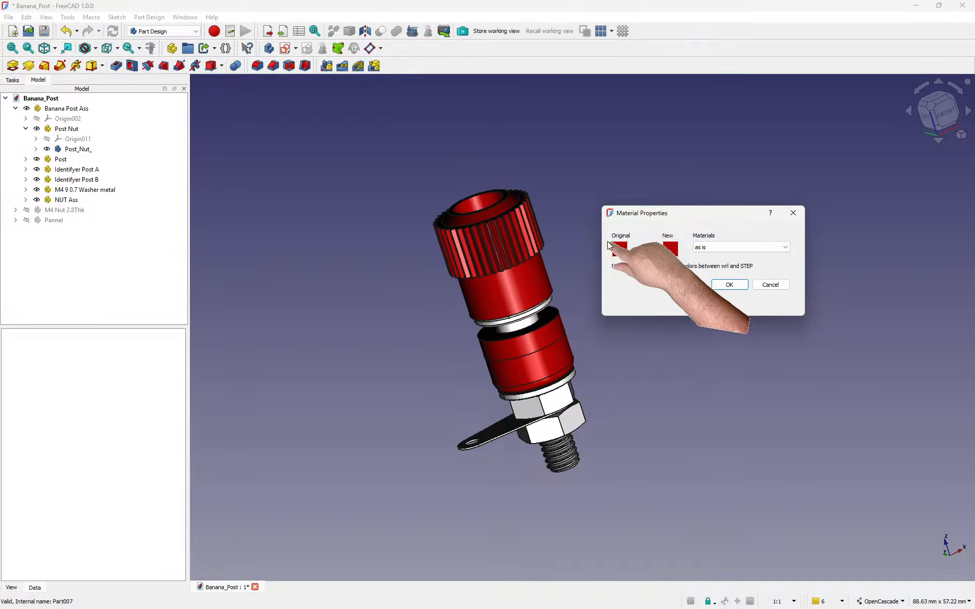
Assign the red_body material to the post nut for its export.
click(733, 246)
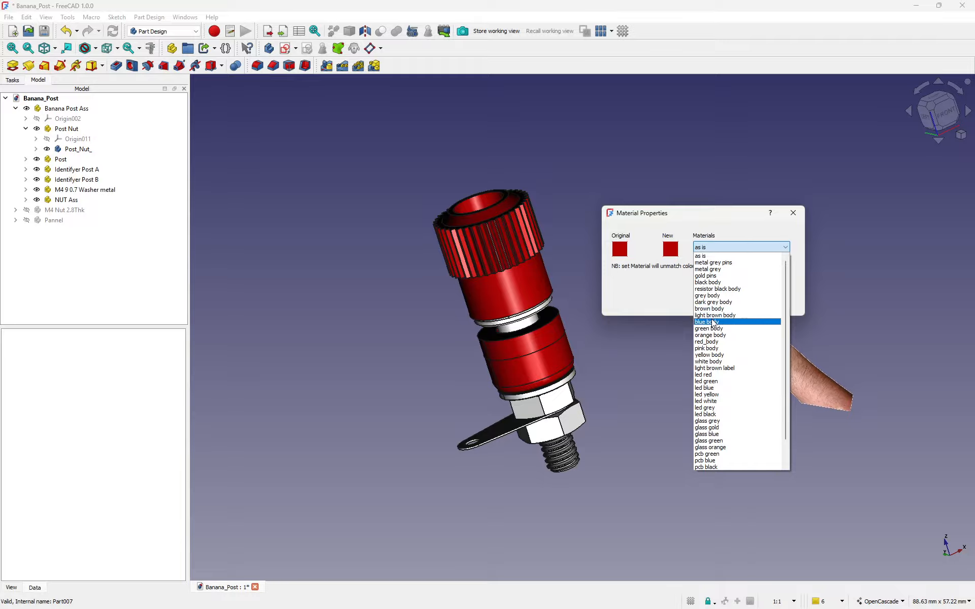
scroll(713, 330, down, 1)
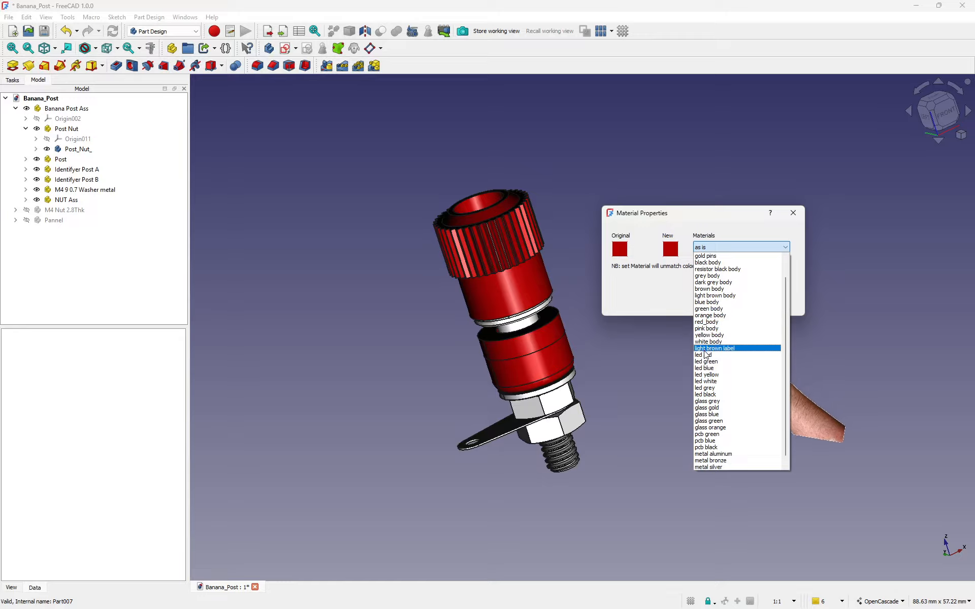
scroll(716, 374, down, 1)
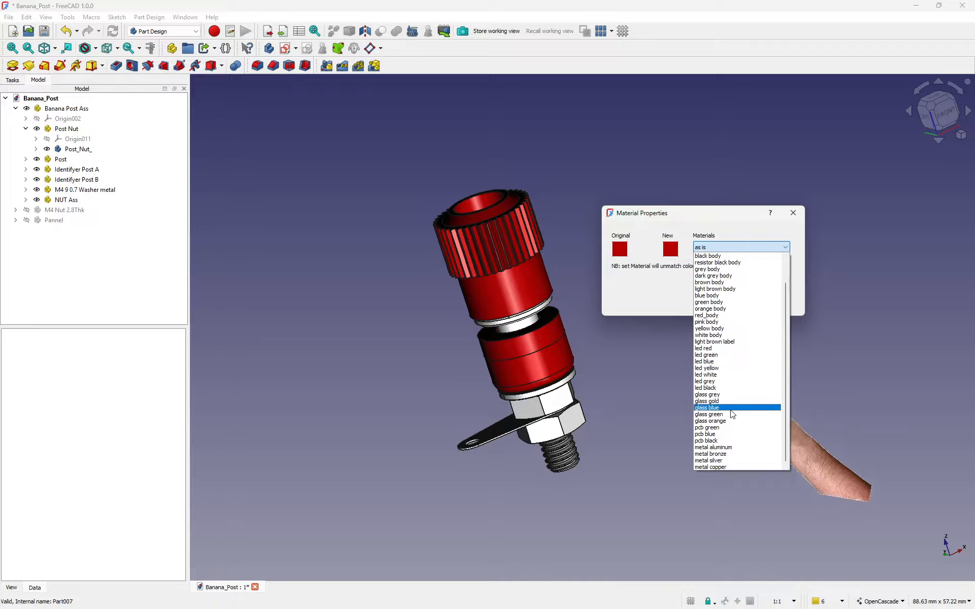
scroll(734, 383, up, 3)
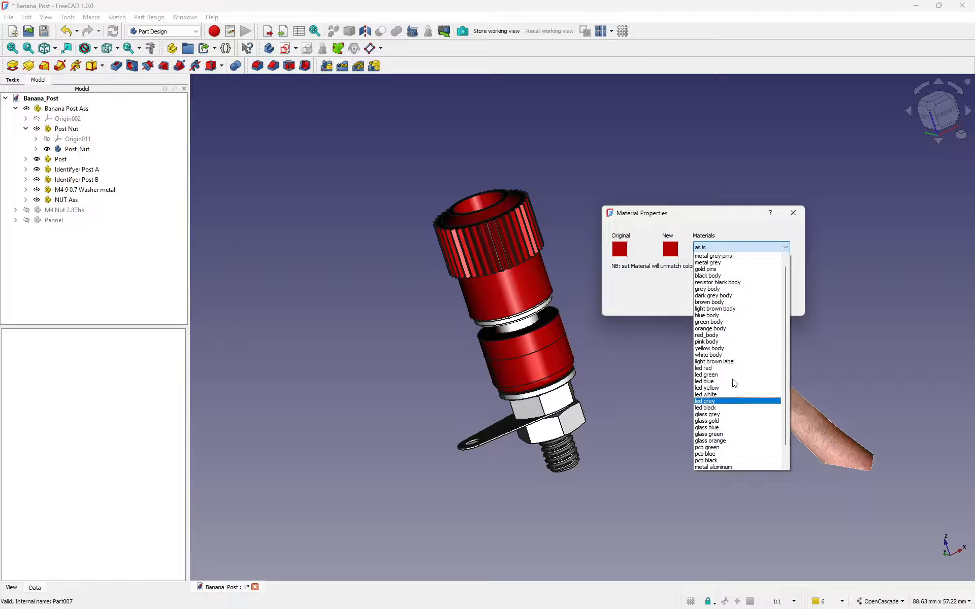
click(717, 336)
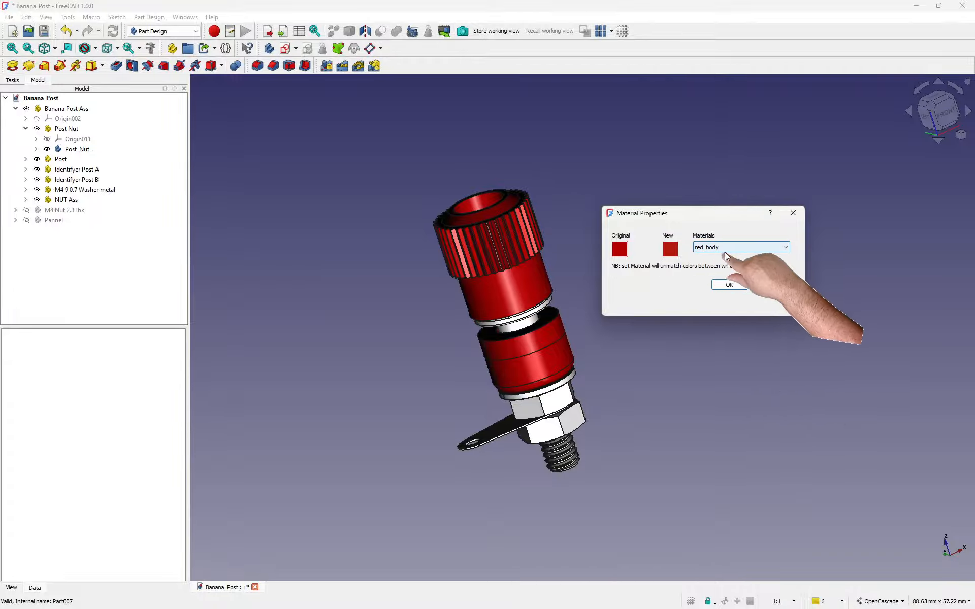
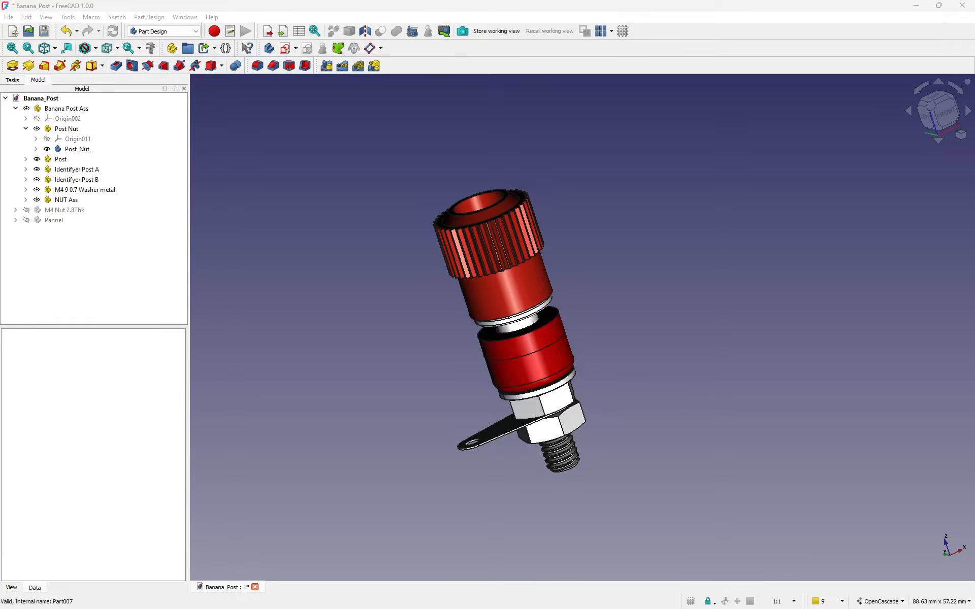
Create a new document and import the exported Post_Nut_ STEP and WRL files from the Banana_Post folder with the default import options.
drag(974, 29, 582, 75)
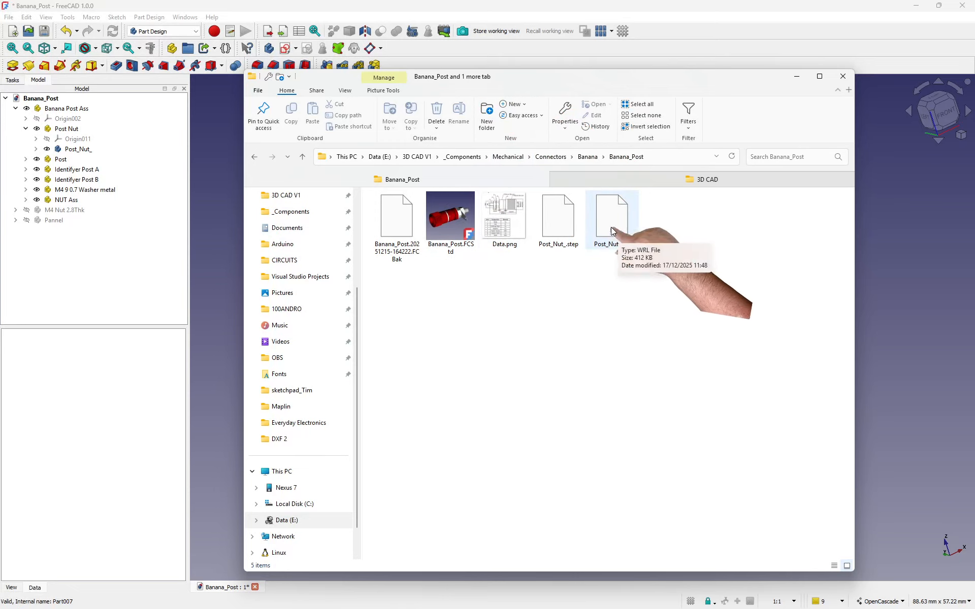
drag(512, 76, 974, 85)
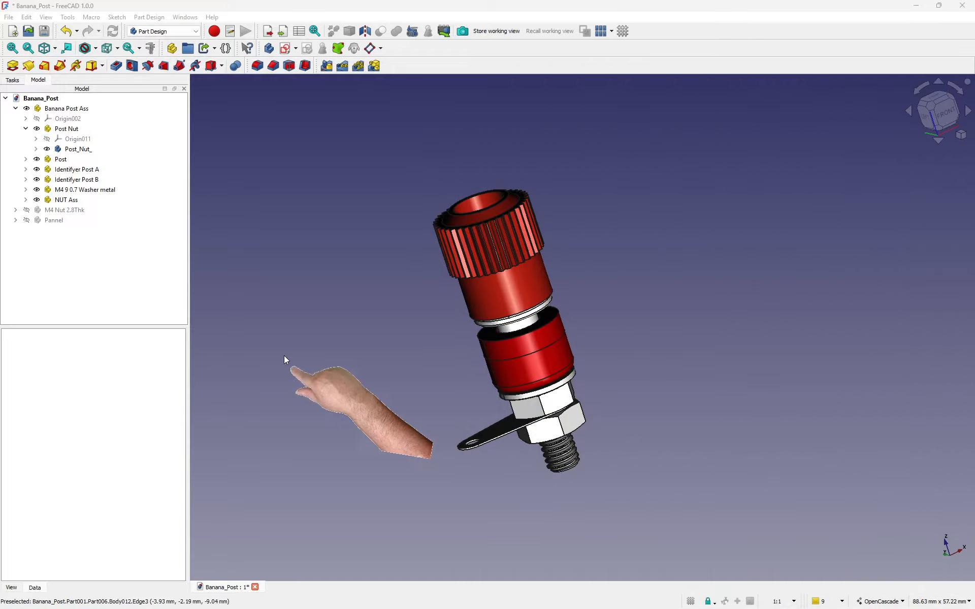
click(13, 34)
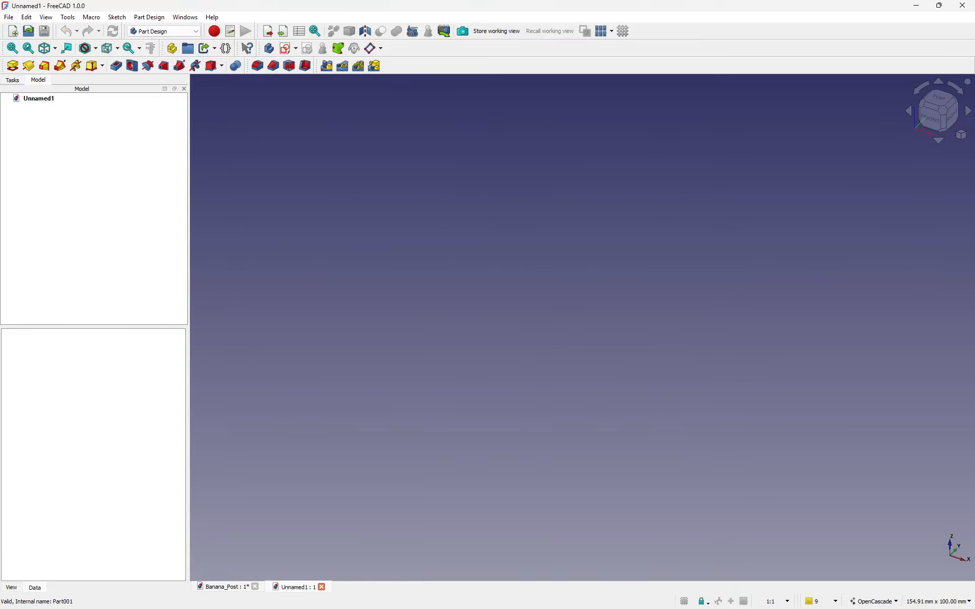
drag(974, 96, 749, 75)
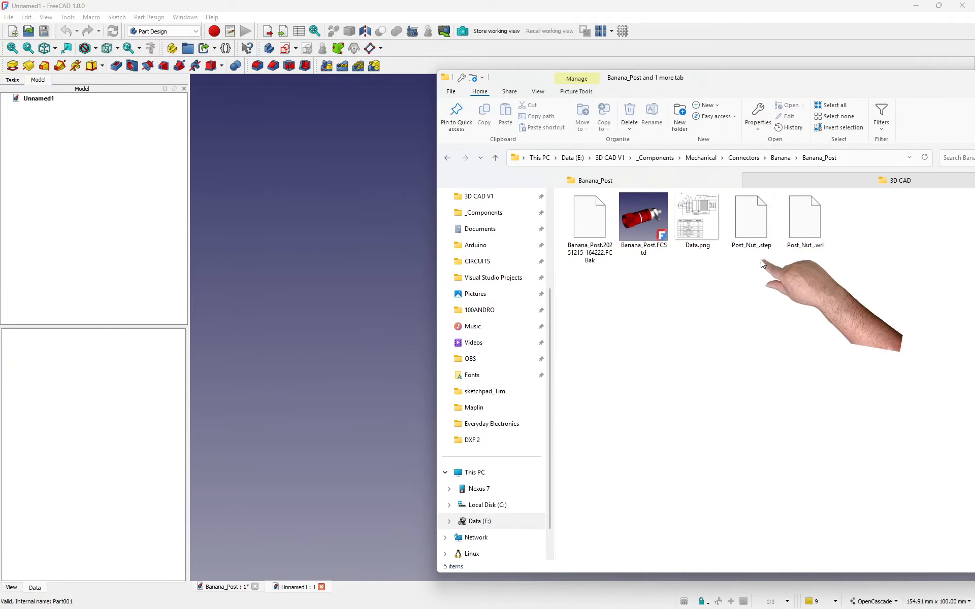
drag(824, 283, 326, 304)
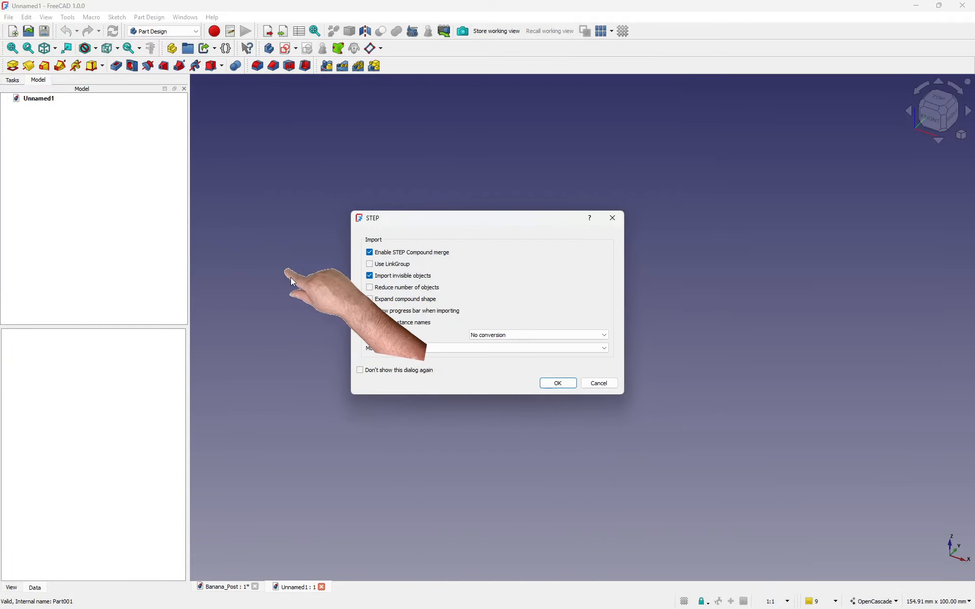
click(557, 383)
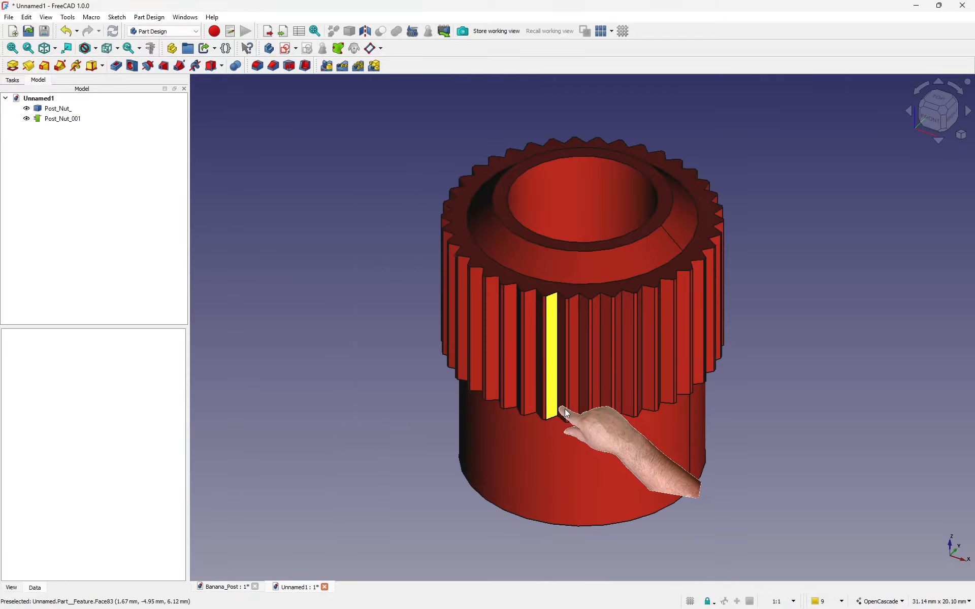
Hide the imported Post_Nut_ solid to examine the Post_Nut_001 VRML model alone, and show the solid again.
click(49, 109)
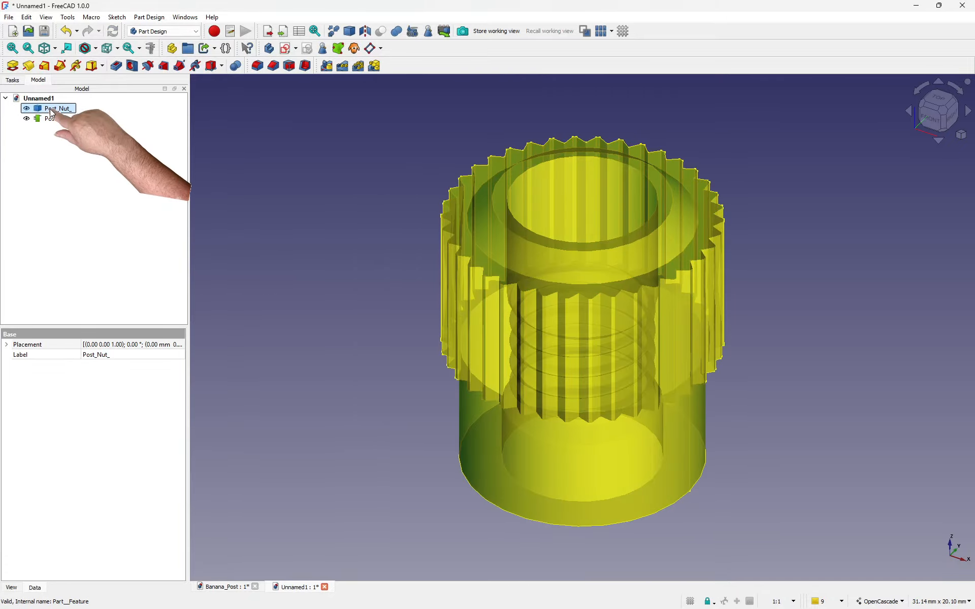
click(45, 119)
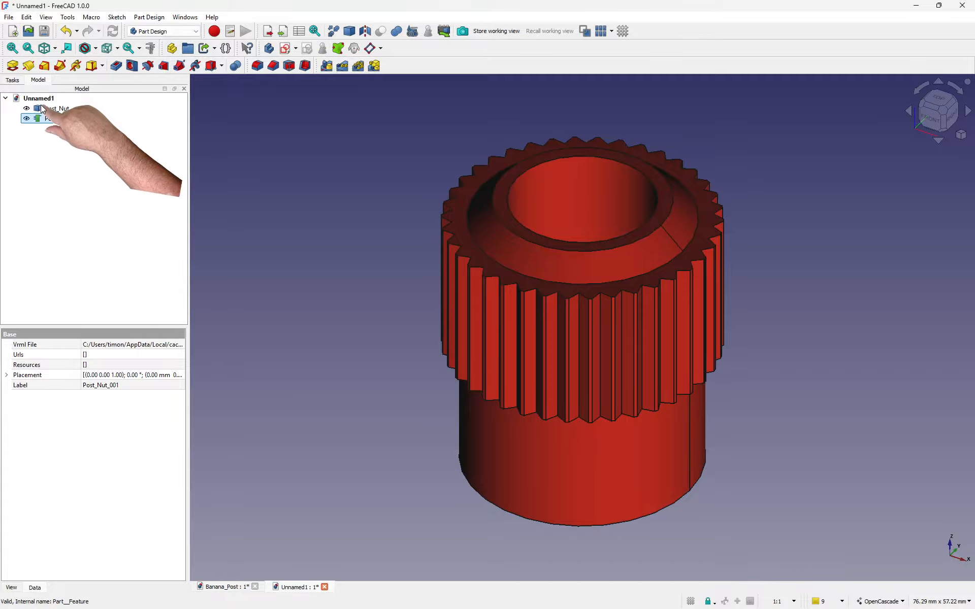
click(46, 109)
key(space)
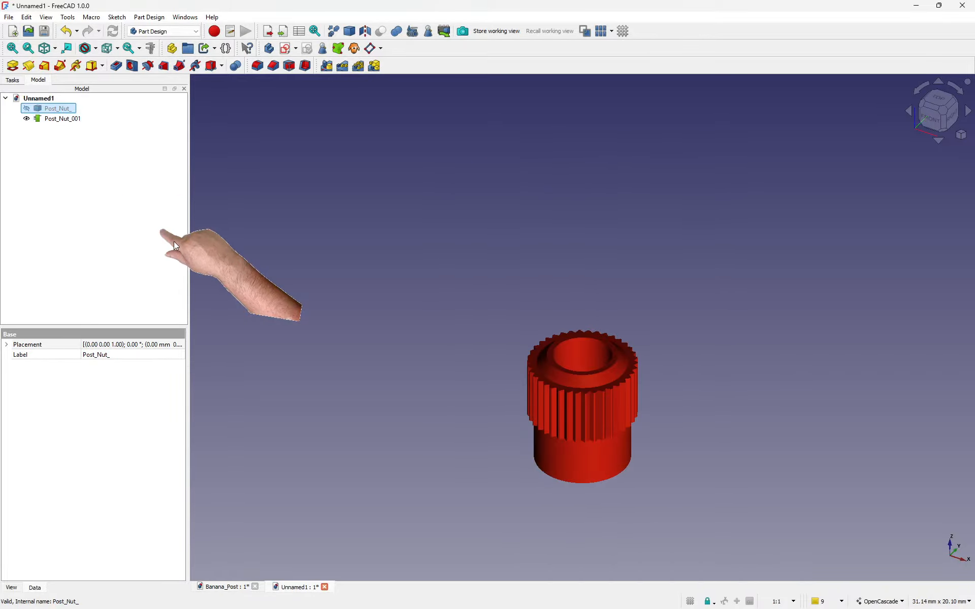
scroll(623, 495, up, 5)
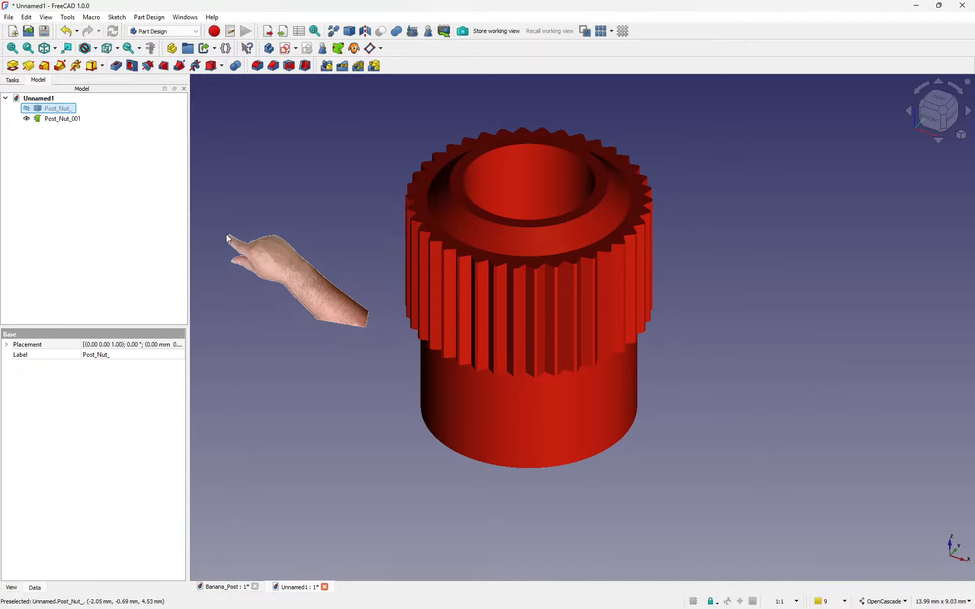
click(49, 118)
click(283, 202)
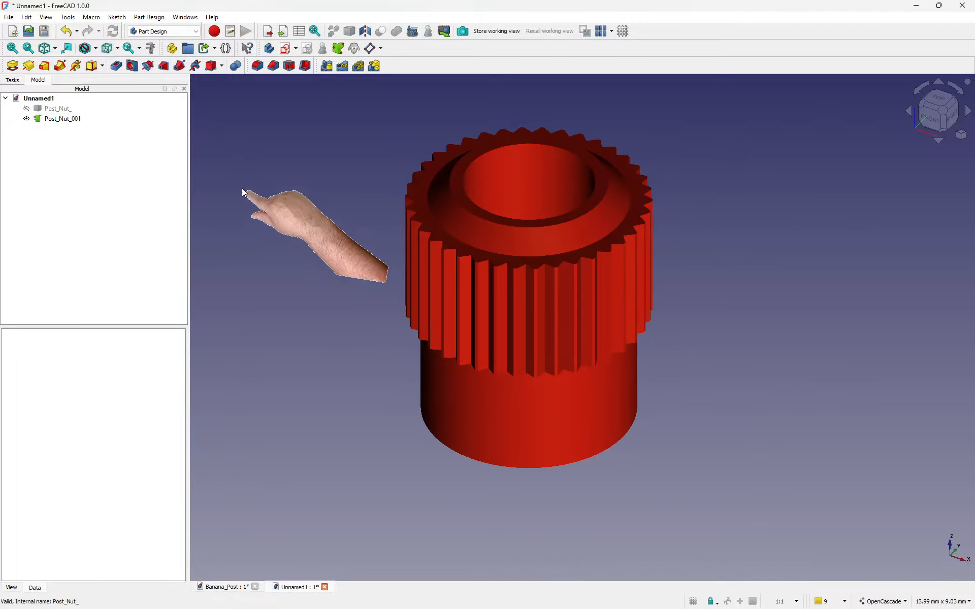
click(53, 111)
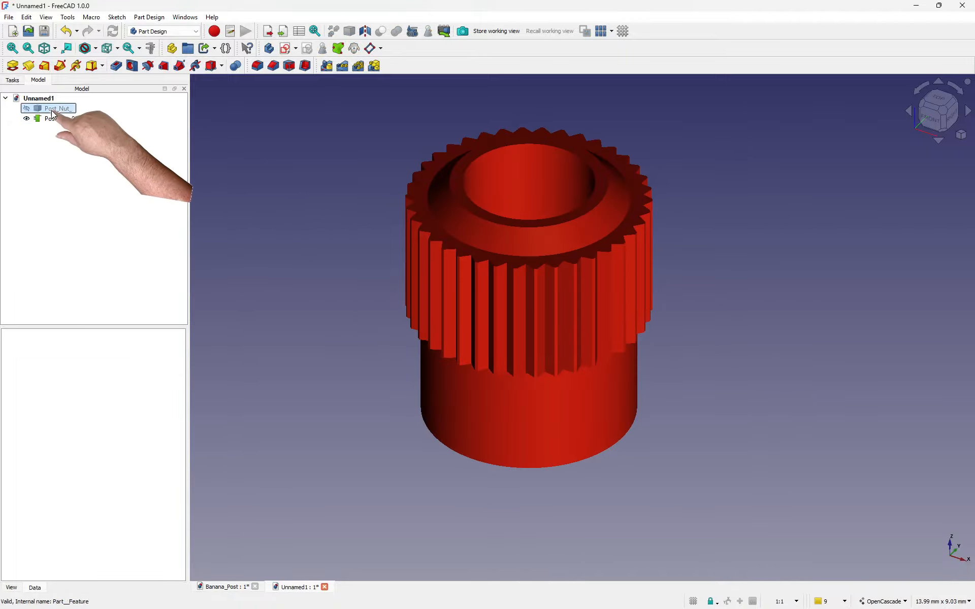
key(space)
click(73, 159)
scroll(446, 410, down, 5)
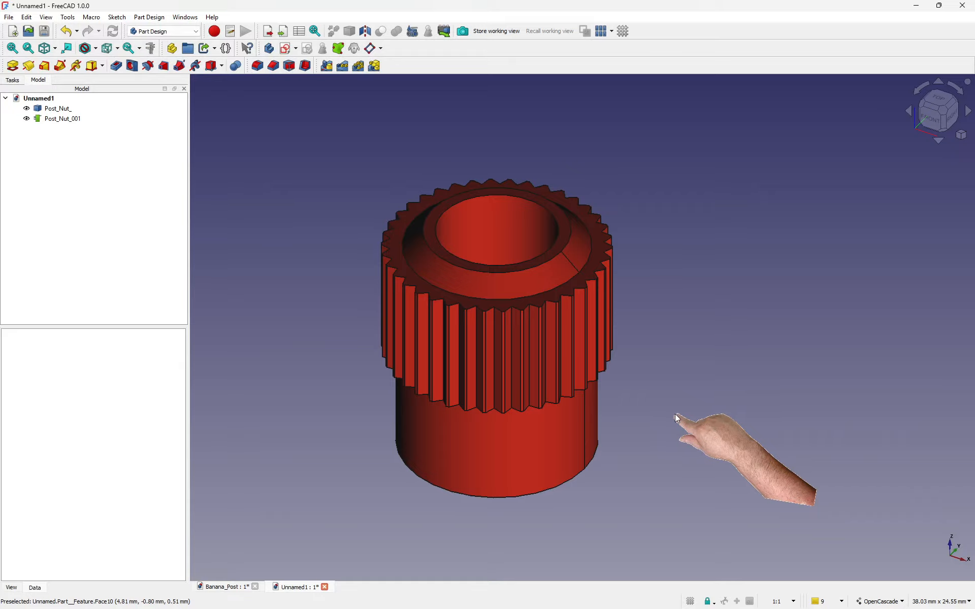
Compare the imported Post_Nut_001 VRML object with the Post_Nut_ solid, and close the test document without saving.
click(55, 119)
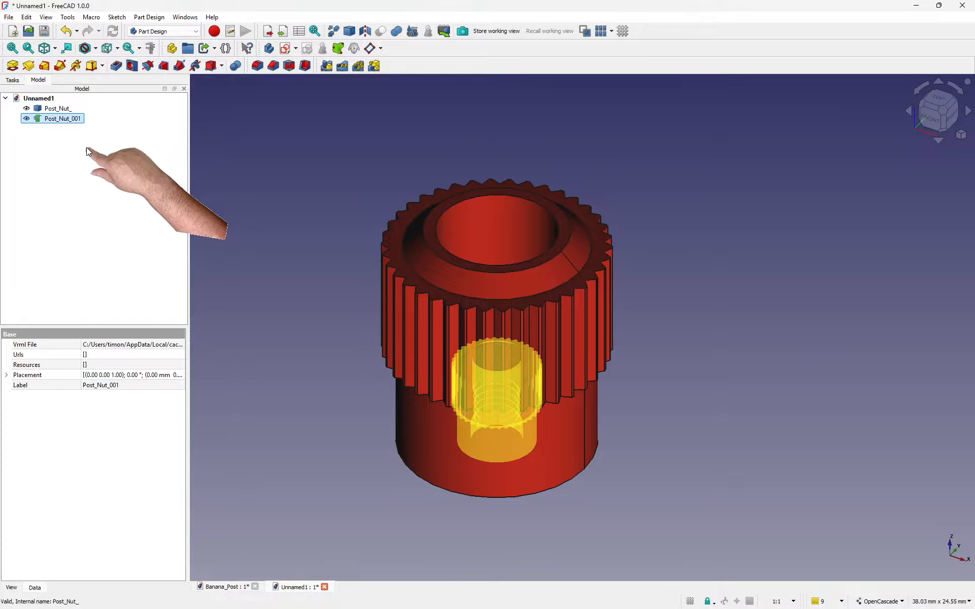
click(56, 108)
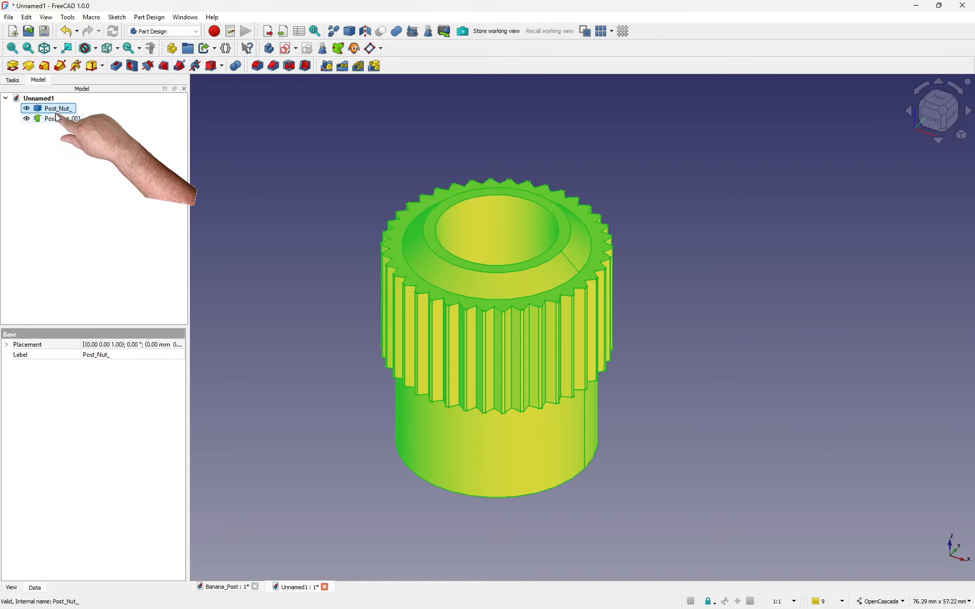
click(52, 119)
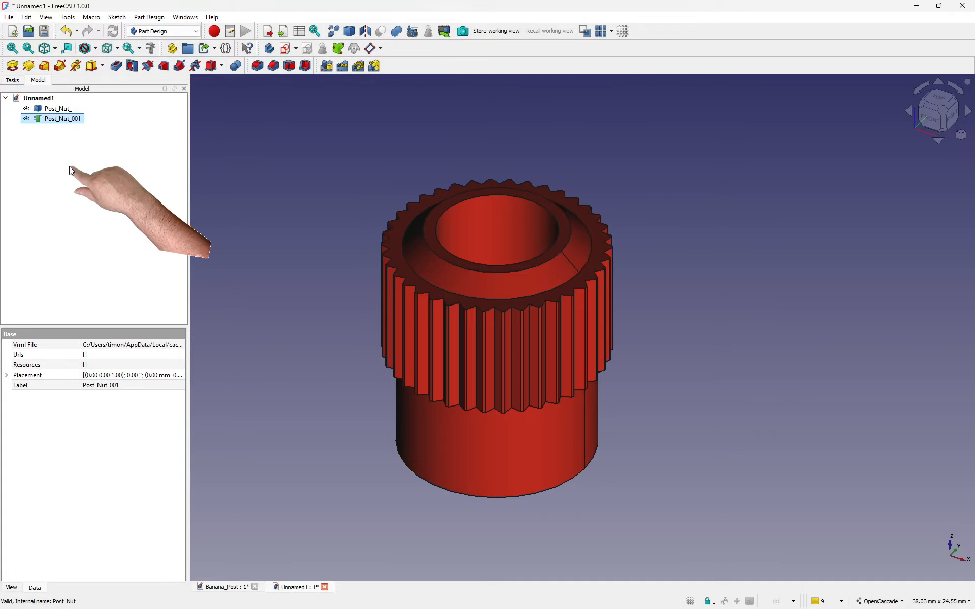
click(324, 587)
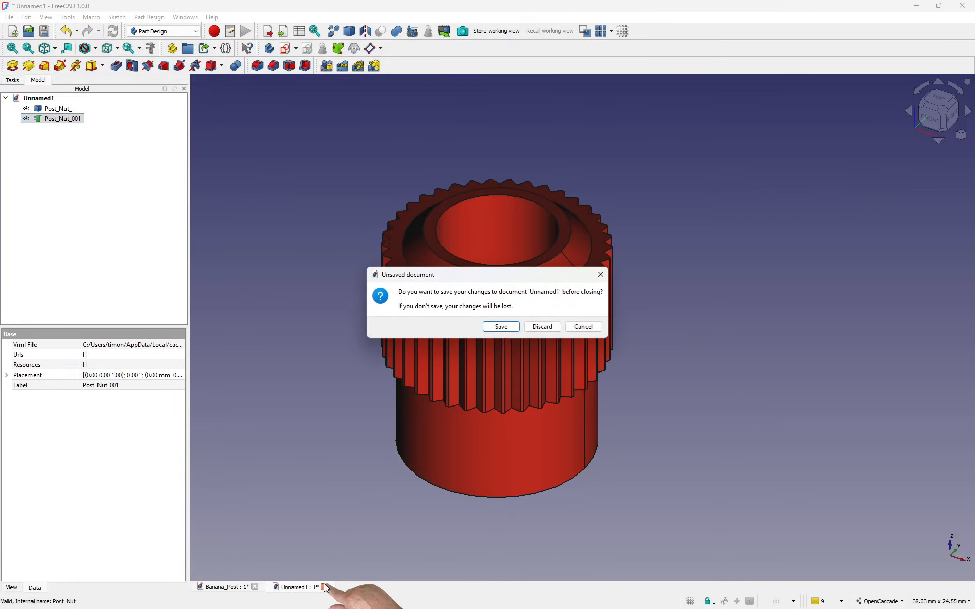
click(541, 325)
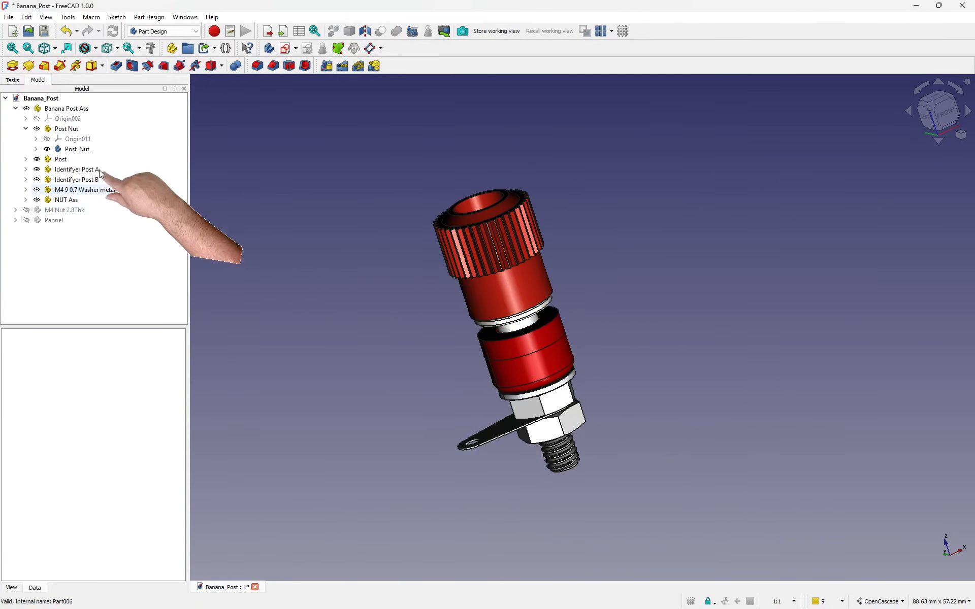
Export the Post_ body as STEP and VRML files for KiCad with the default mesh deviation and the metal silver material.
click(26, 129)
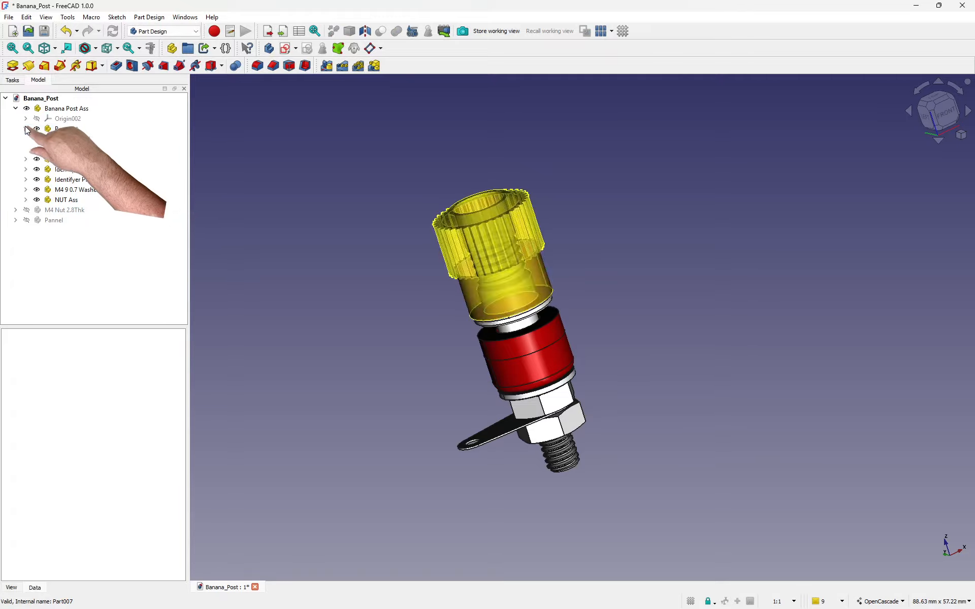
click(25, 139)
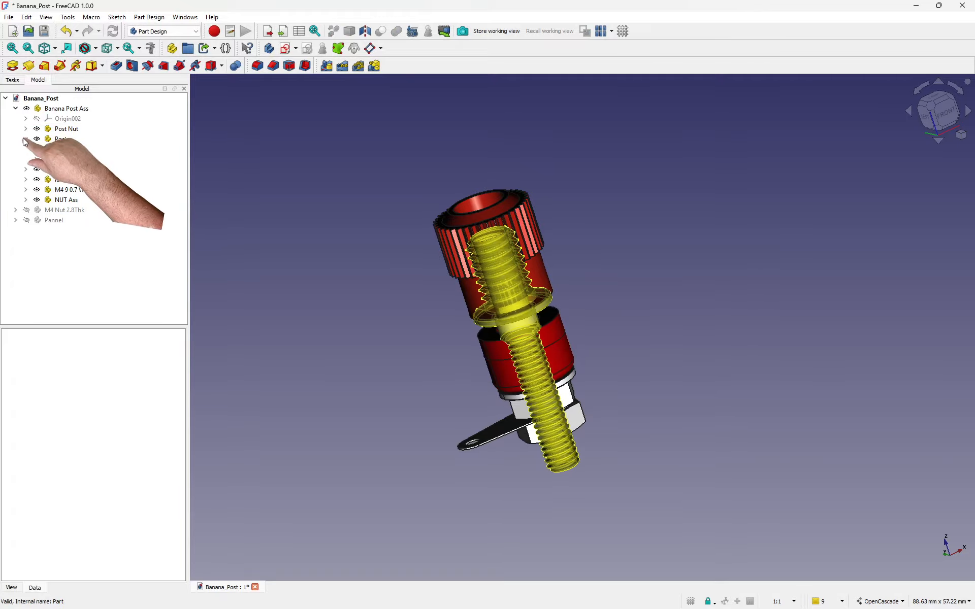
click(68, 159)
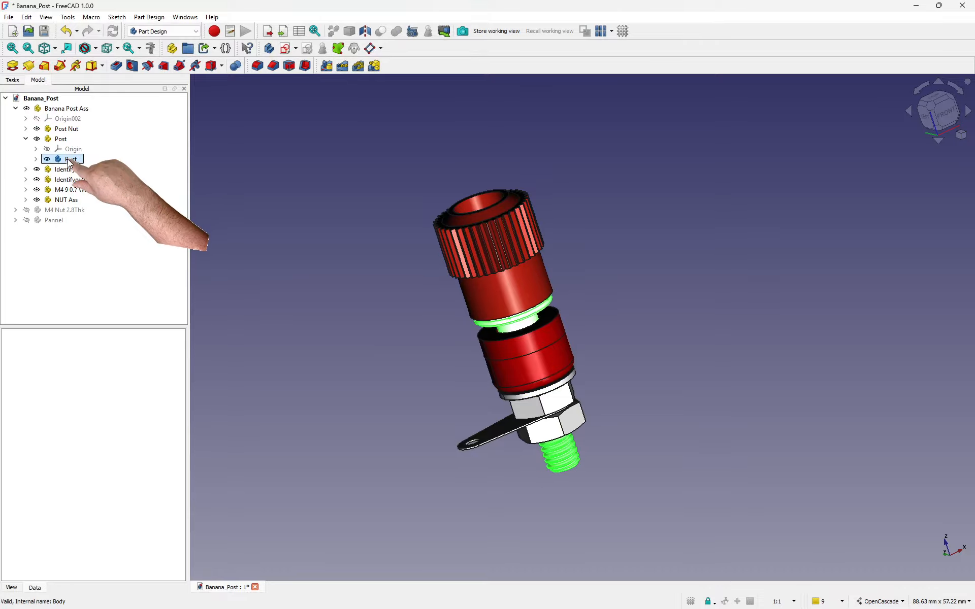
click(444, 31)
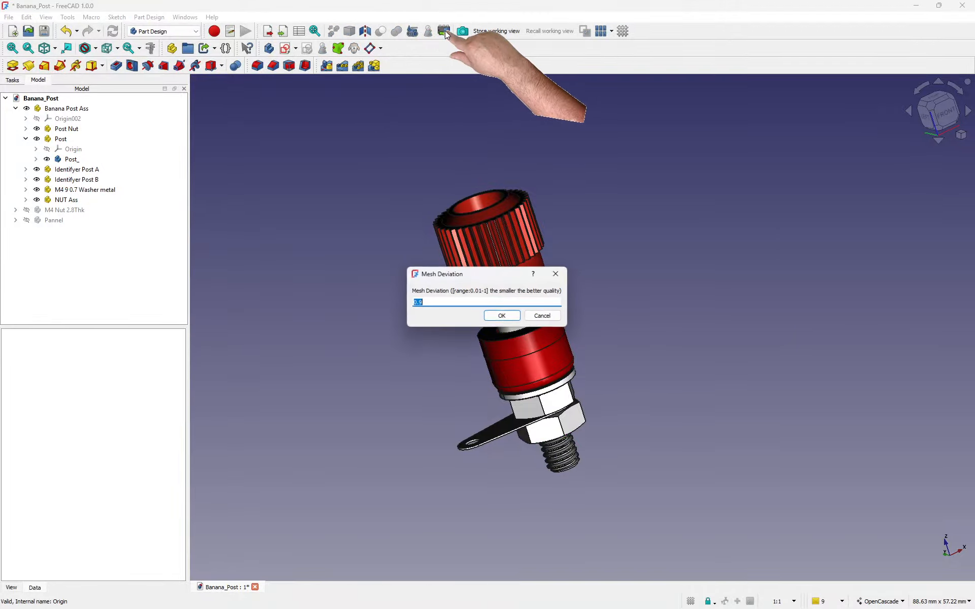
click(505, 317)
click(506, 319)
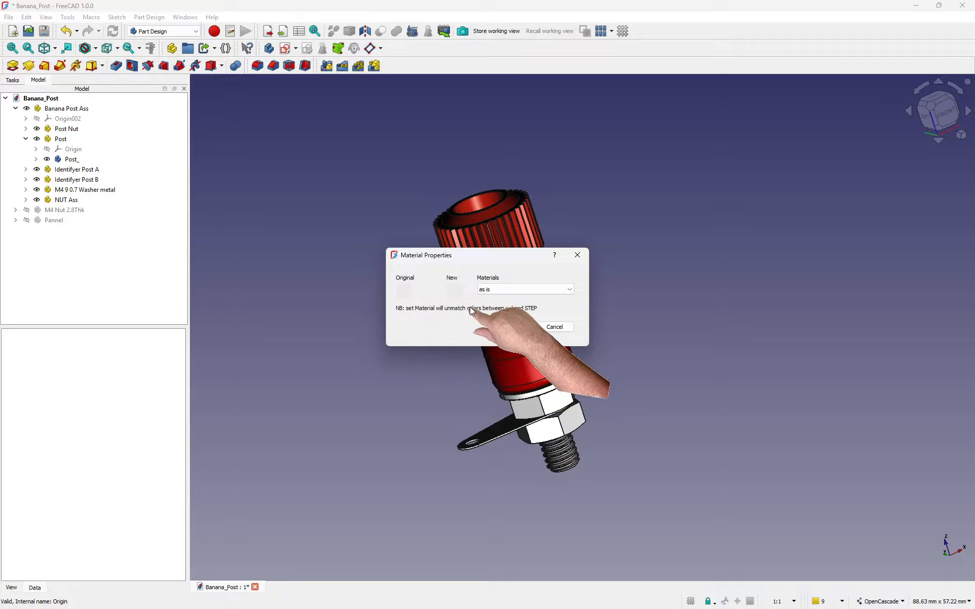
click(528, 289)
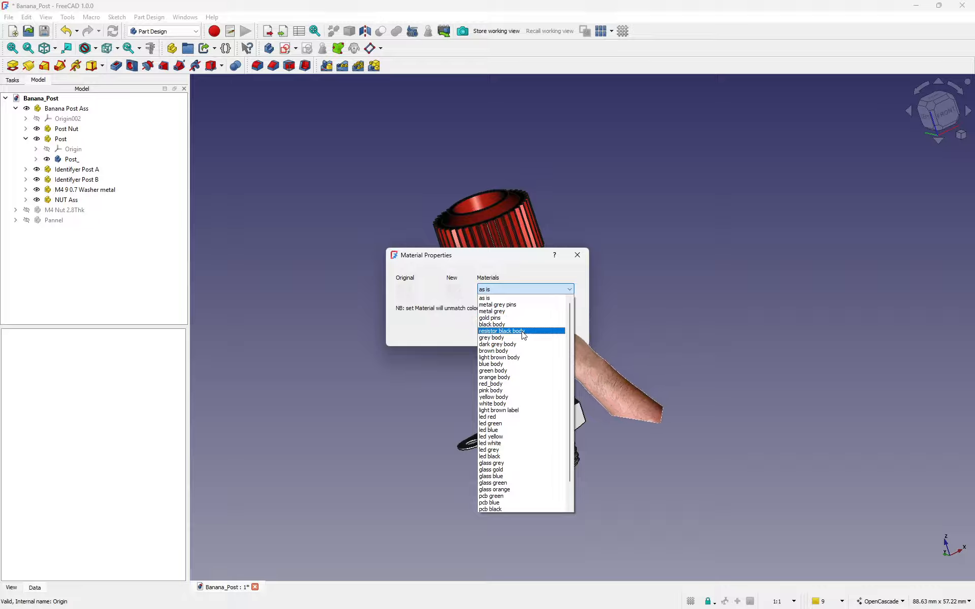
scroll(522, 339, down, 2)
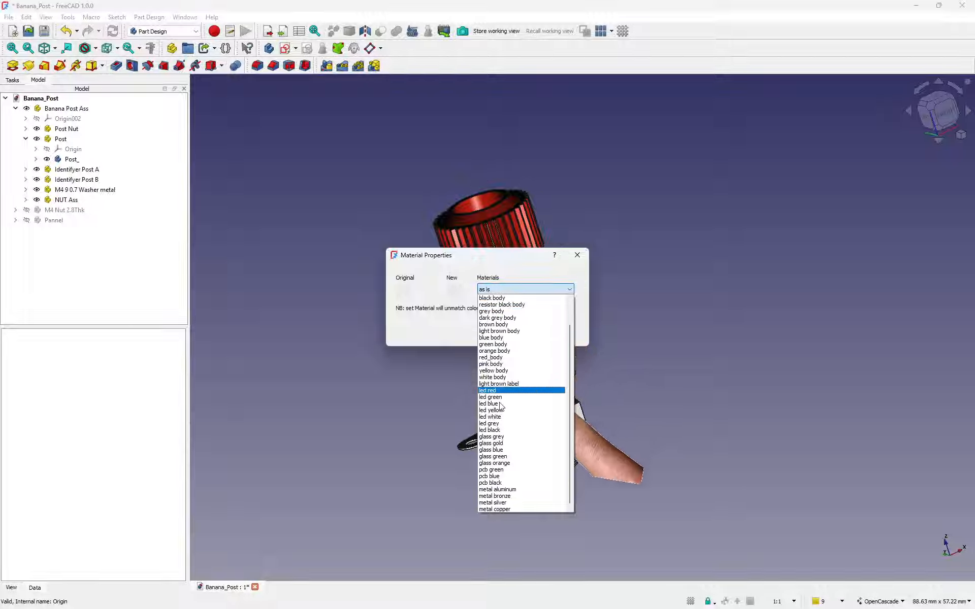
click(508, 503)
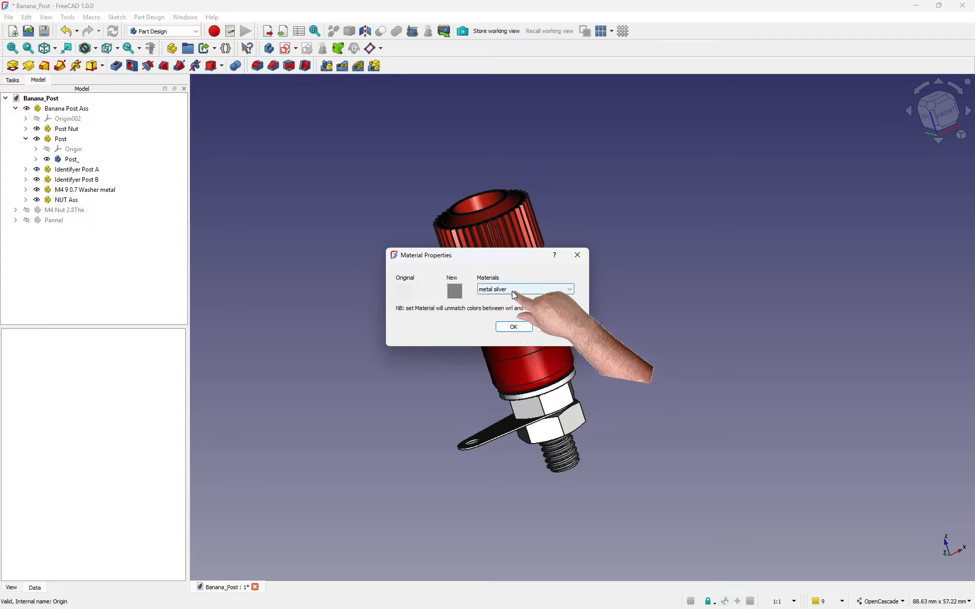
click(514, 327)
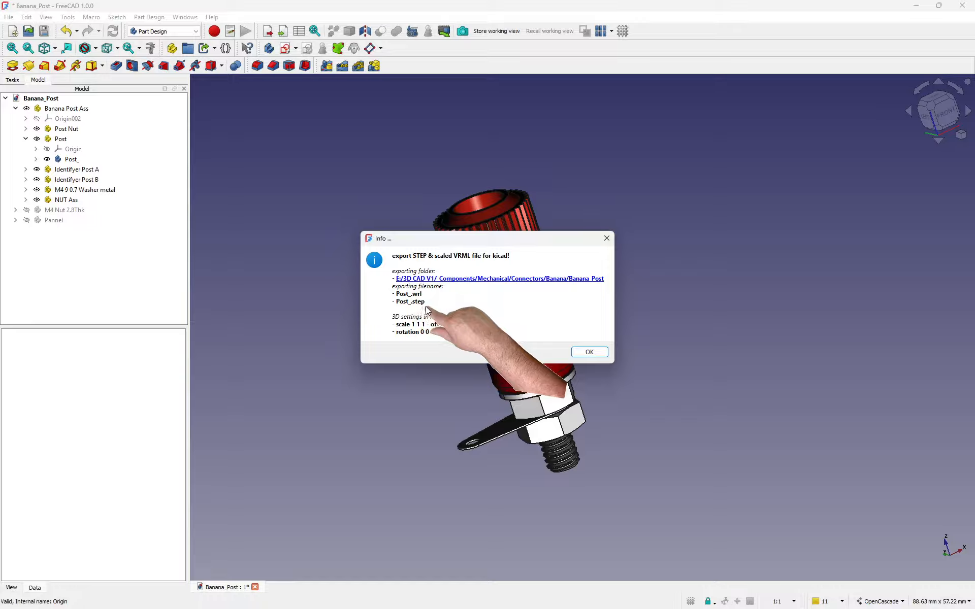
click(589, 353)
Collapse the Post part, expand the Identifyer Post A part in the model tree, and save the Banana_Post document.
click(25, 138)
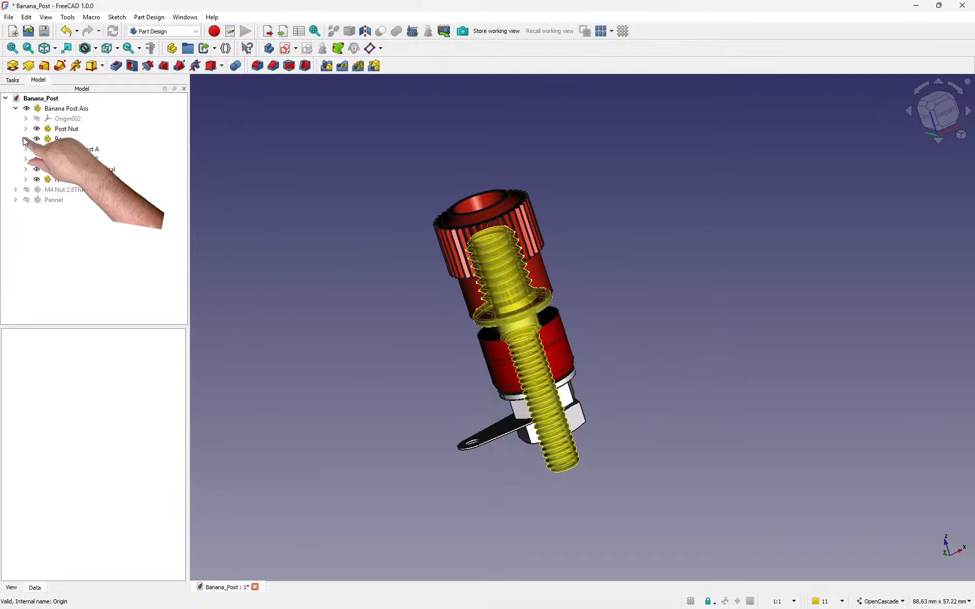
click(24, 149)
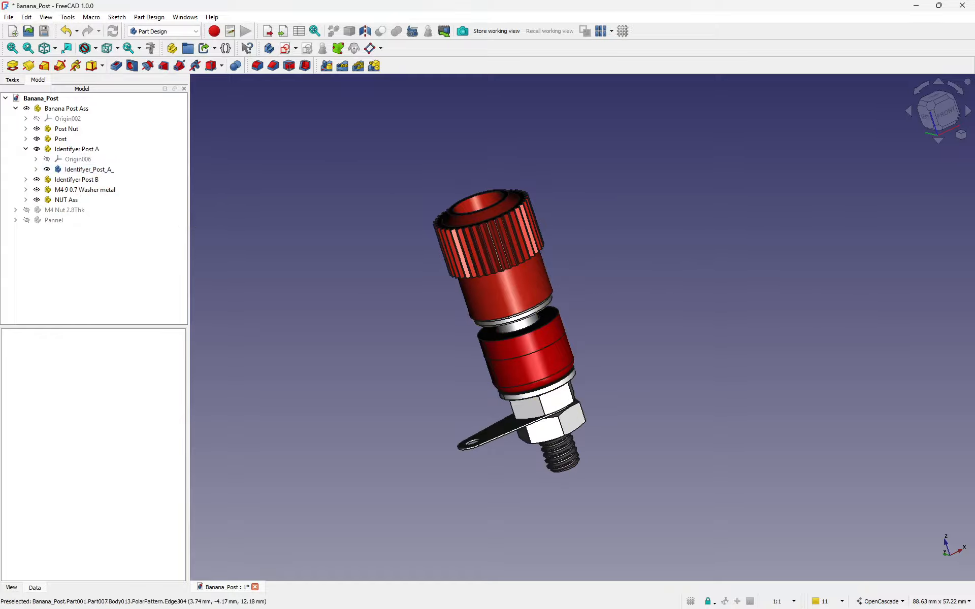
key(ctrl+s)
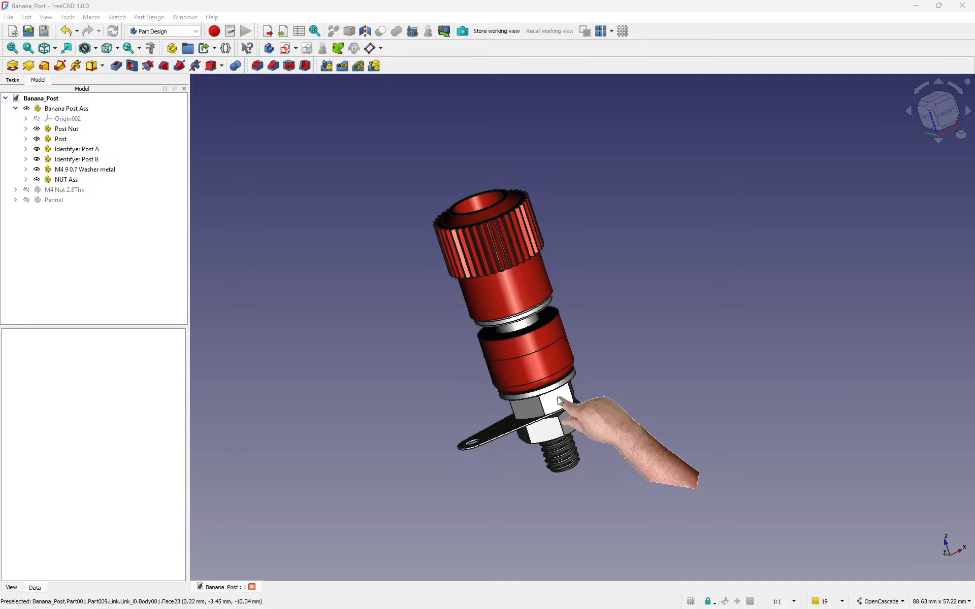
Export the Earth_Plate_ body as STEP and VRML files for KiCad with the default mesh deviation and the metal silver material.
click(508, 435)
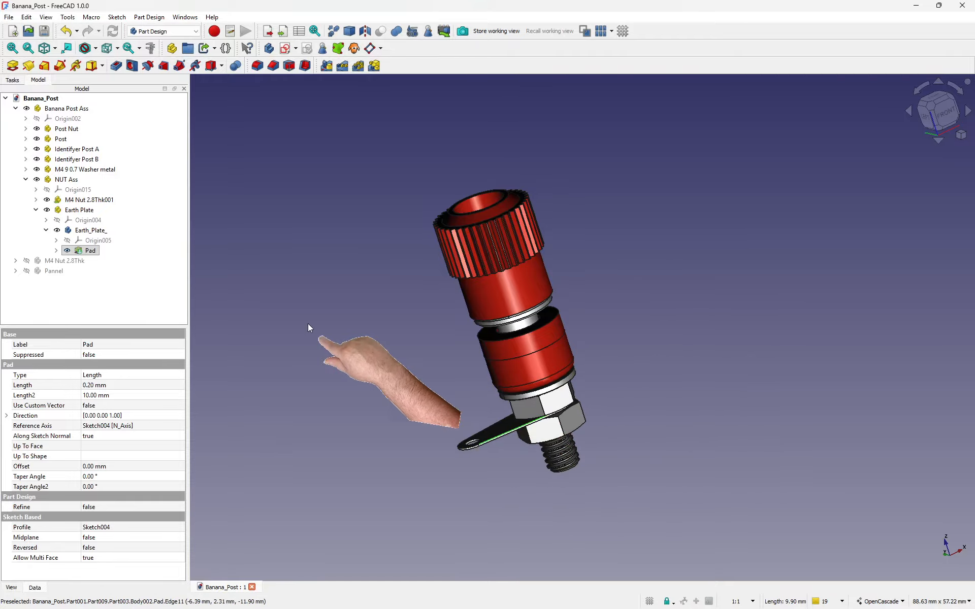
click(77, 232)
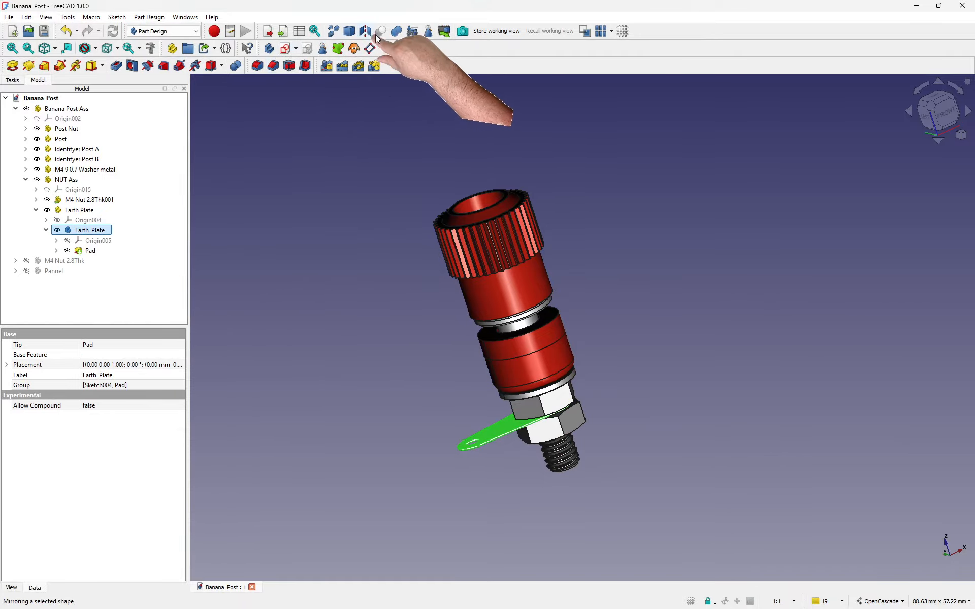
click(444, 31)
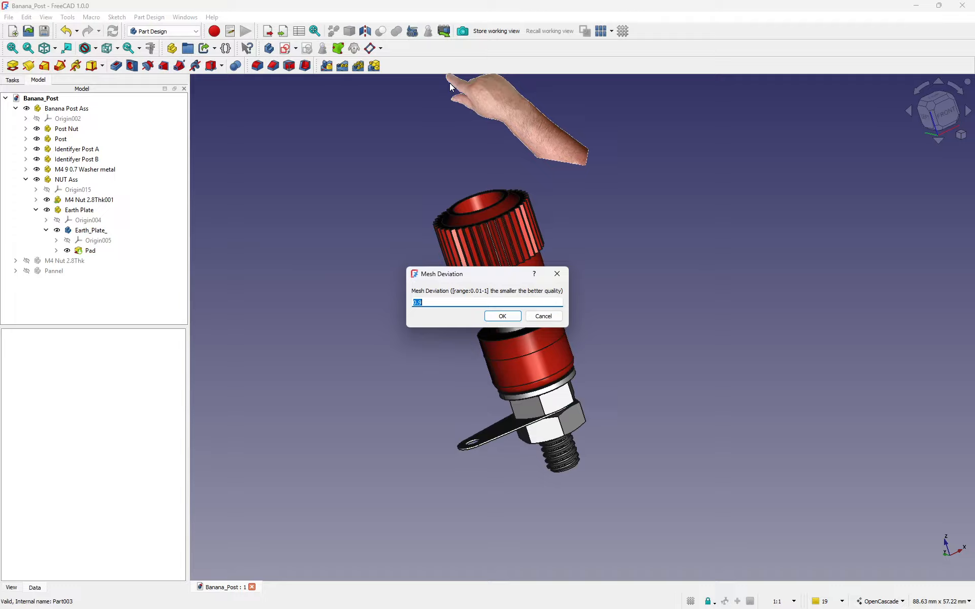
click(496, 317)
click(510, 324)
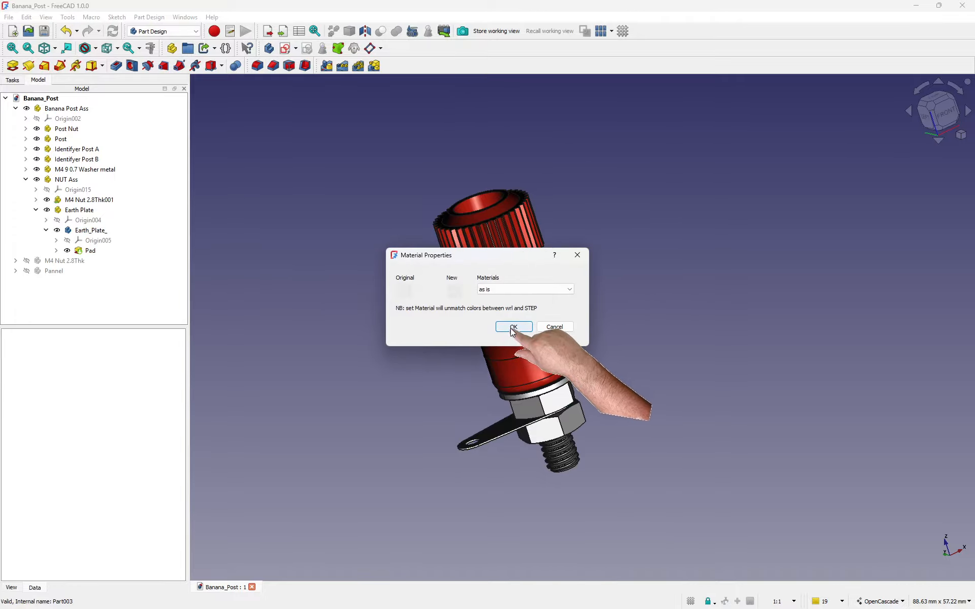
click(523, 289)
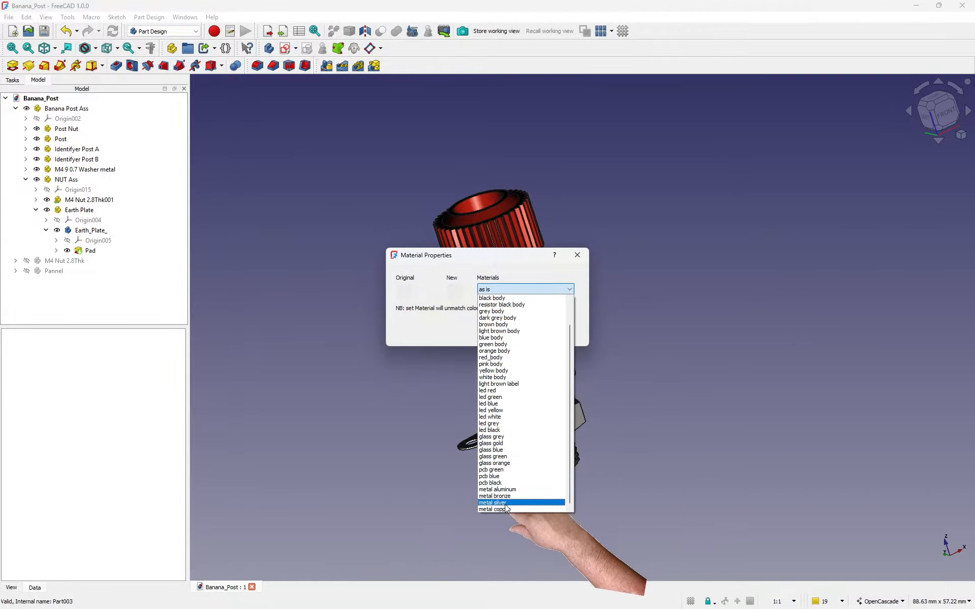
click(503, 503)
click(510, 325)
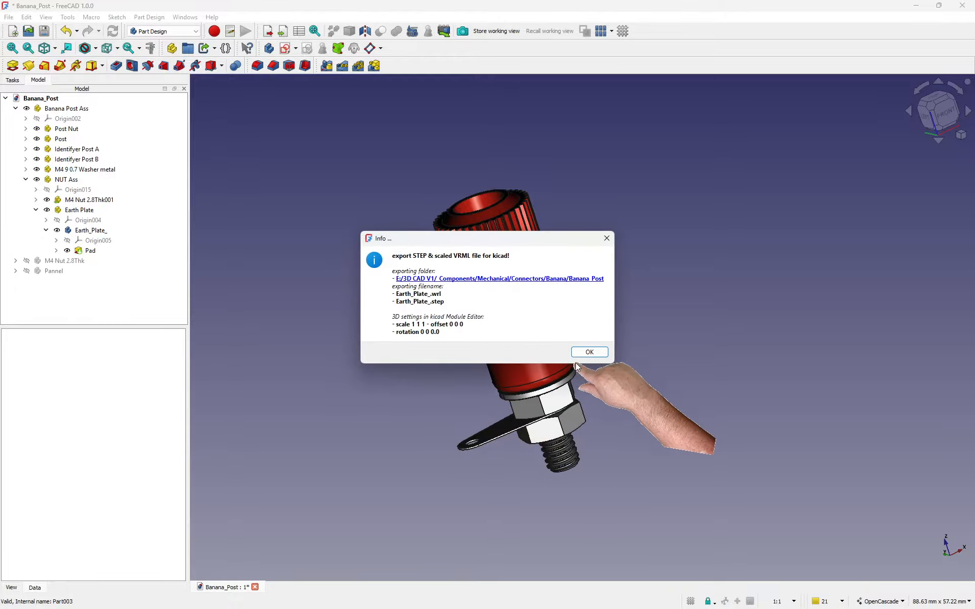
click(589, 352)
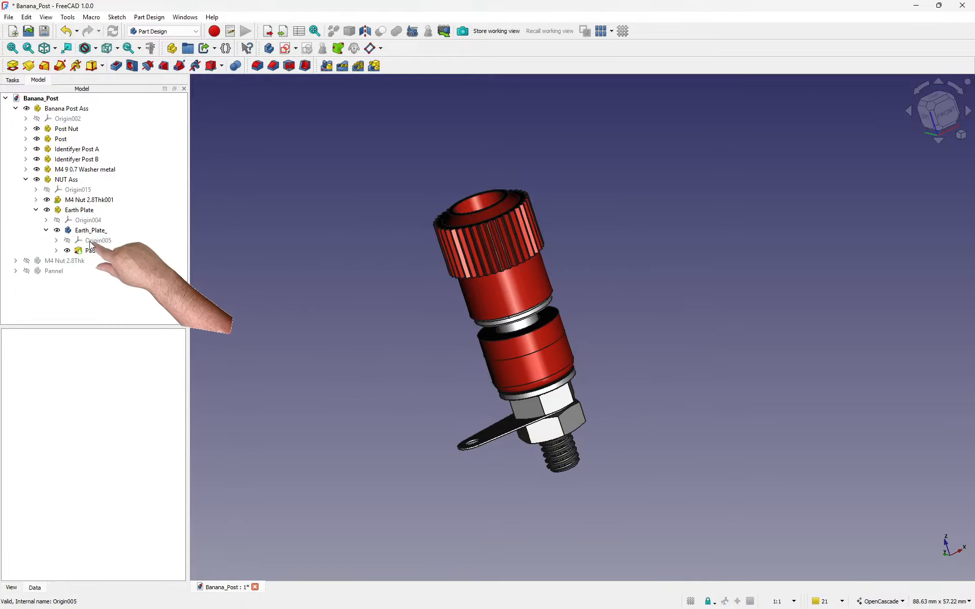
Collapse the Earth Plate and NUT Ass parts in the model tree and save the Banana_Post document.
click(35, 209)
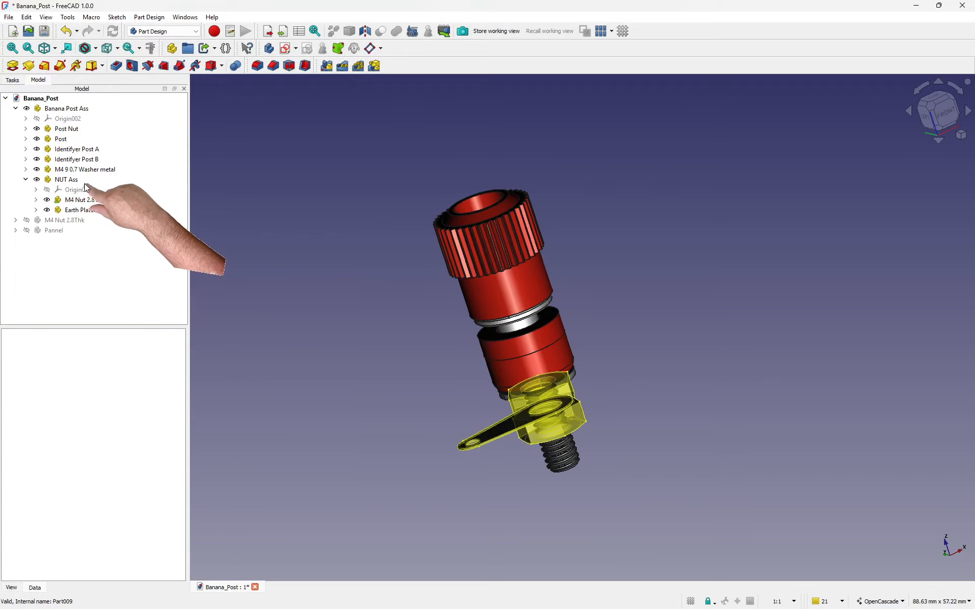
click(25, 179)
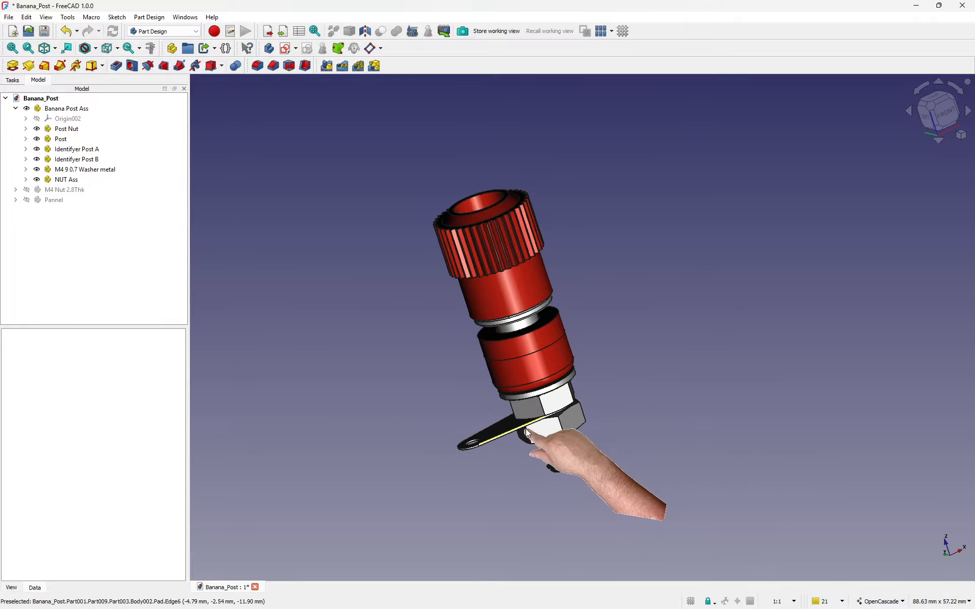
click(44, 31)
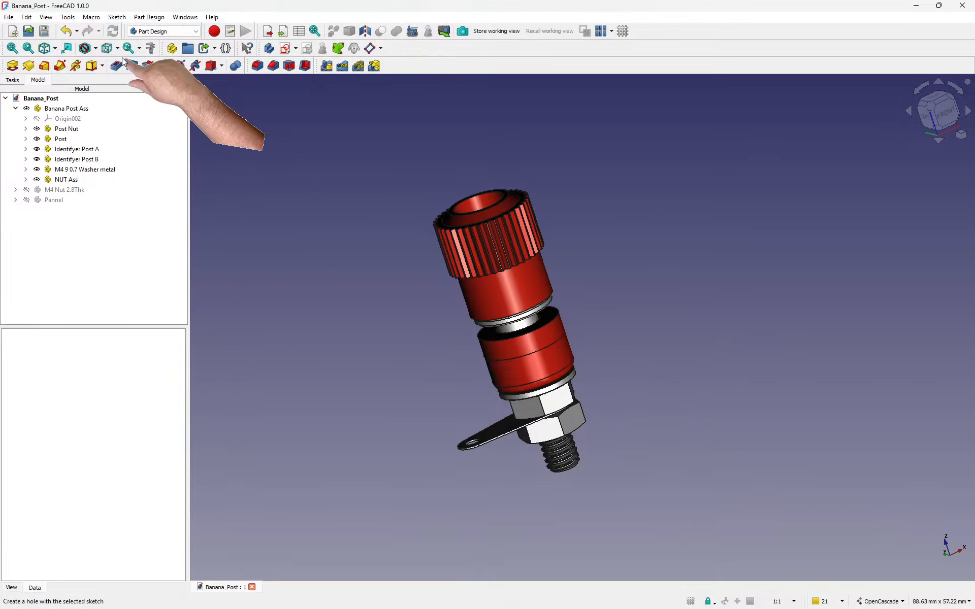
Clear the FreeCAD, reference picture and FreeFileSync windows off the desktop and move the Banana_Post folder window fully into view.
double_click(692, 8)
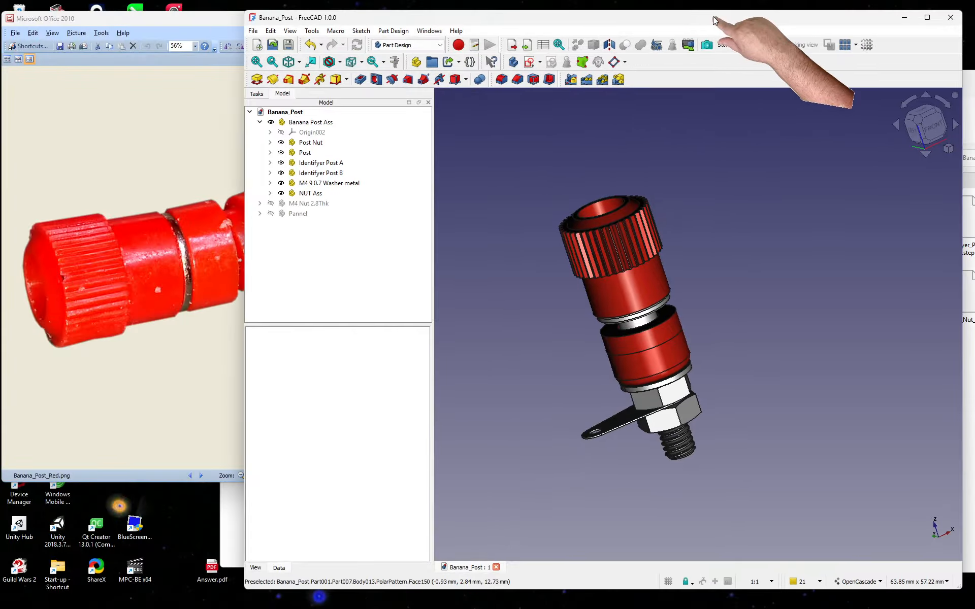
click(904, 18)
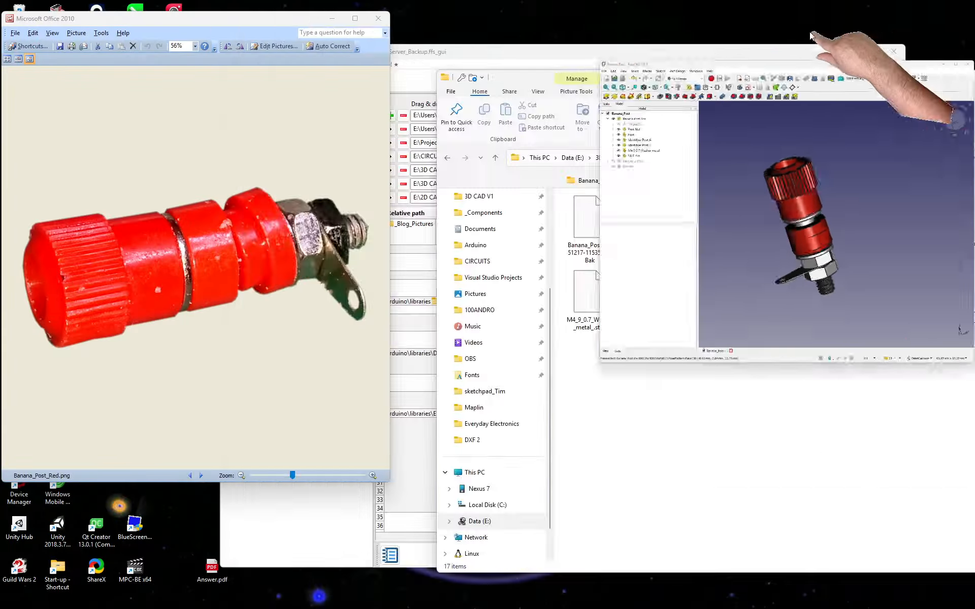
click(371, 19)
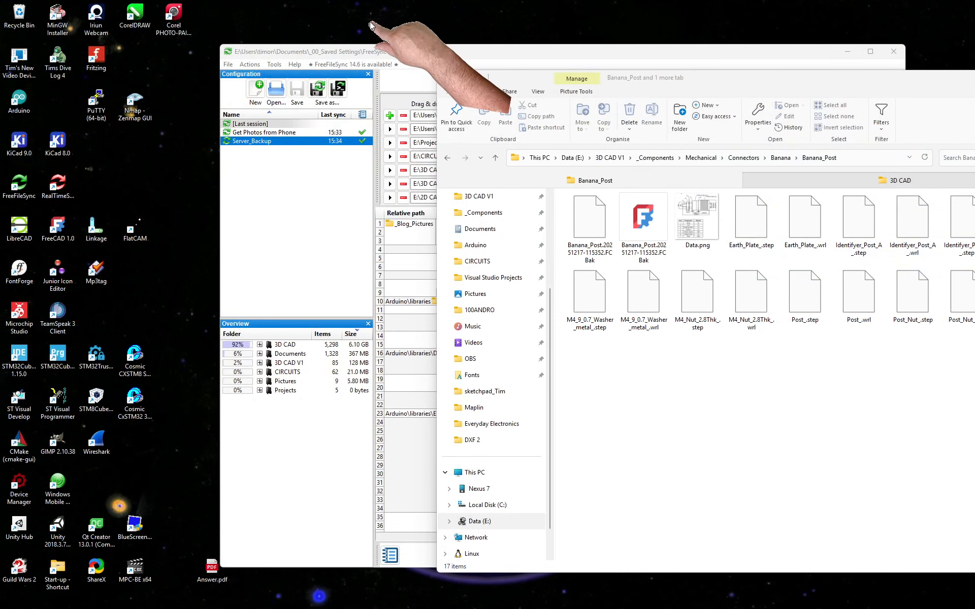
click(892, 52)
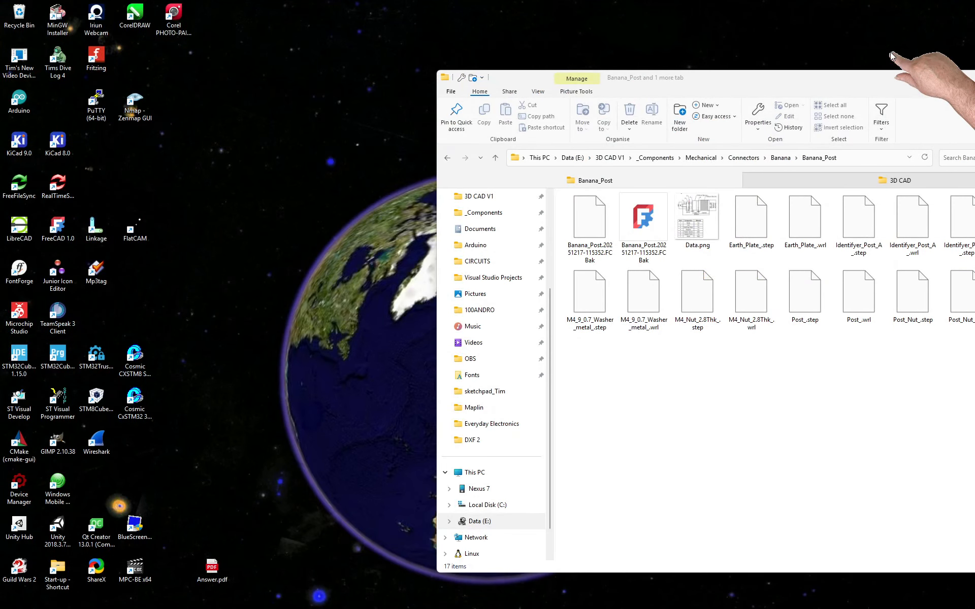
drag(802, 78, 600, 73)
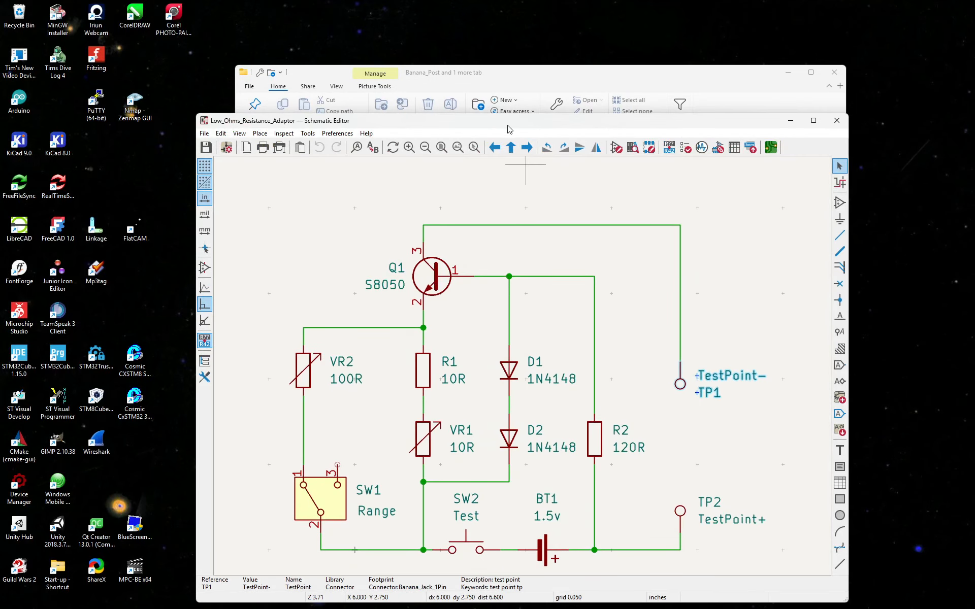
Inspect the footprint assigned to test point TP1 in the Low_Ohms_Resistance_Adaptor schematic through the Footprint Chooser, leaving its properties unaltered.
drag(509, 129, 458, 40)
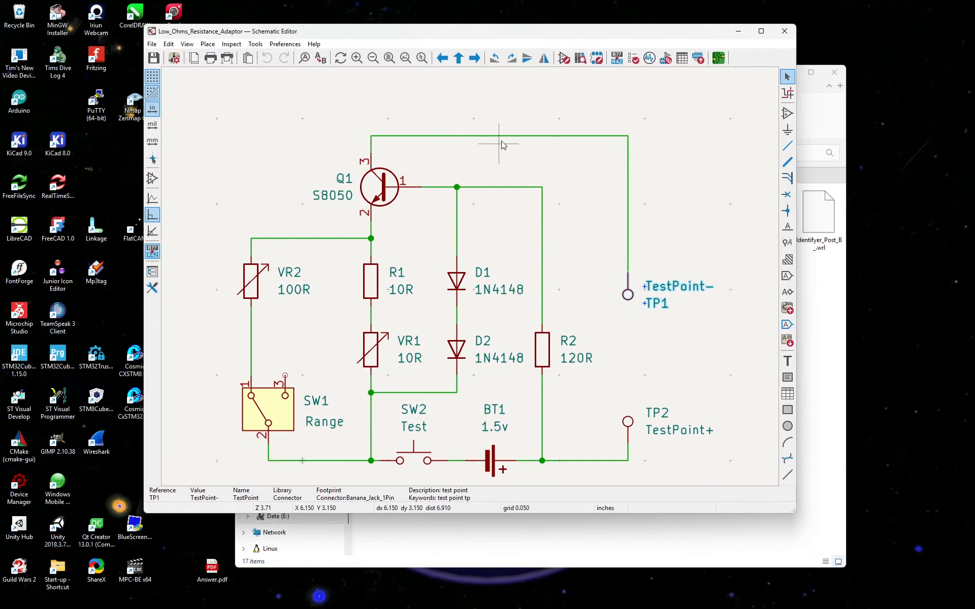
double_click(629, 295)
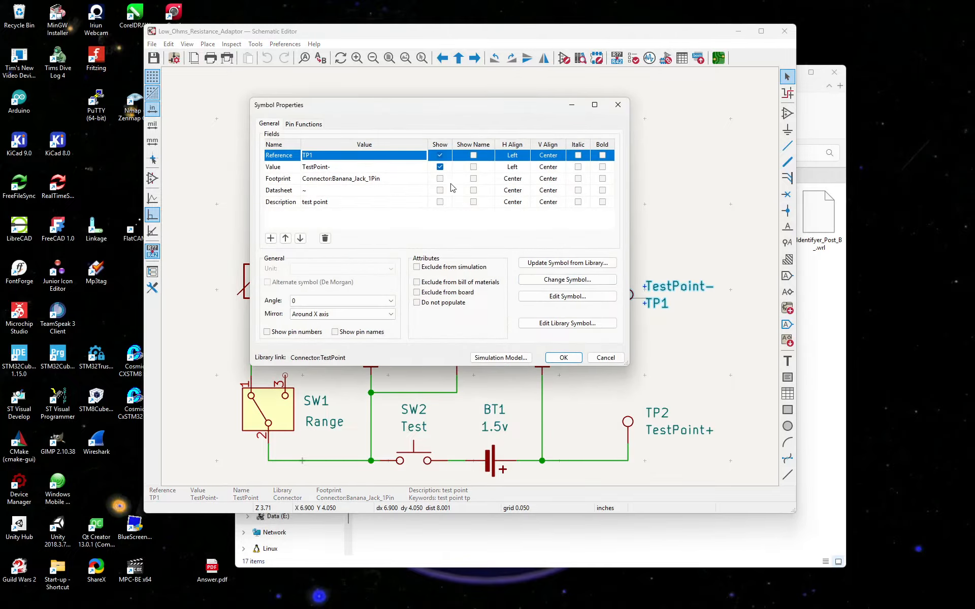
click(419, 183)
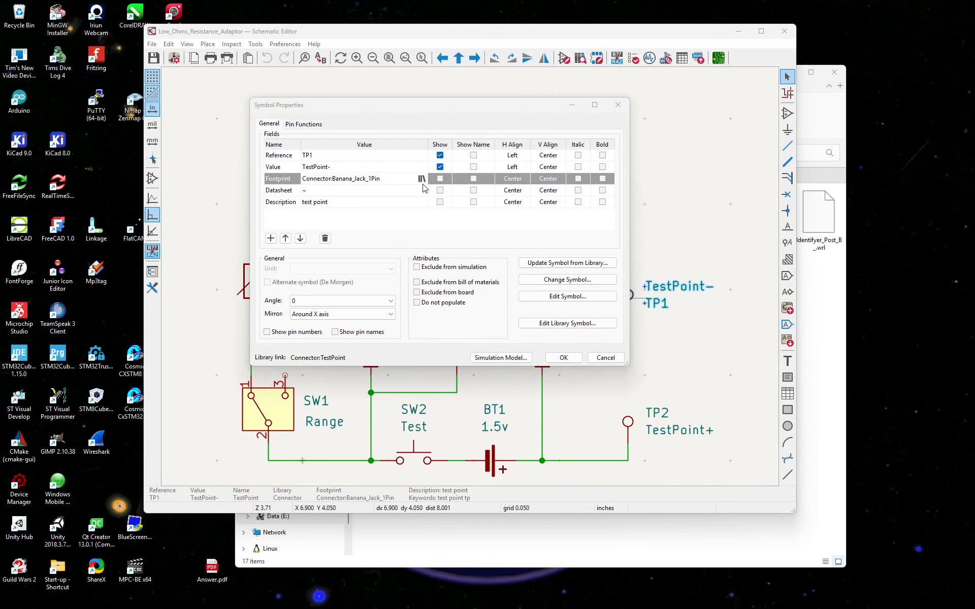
click(422, 179)
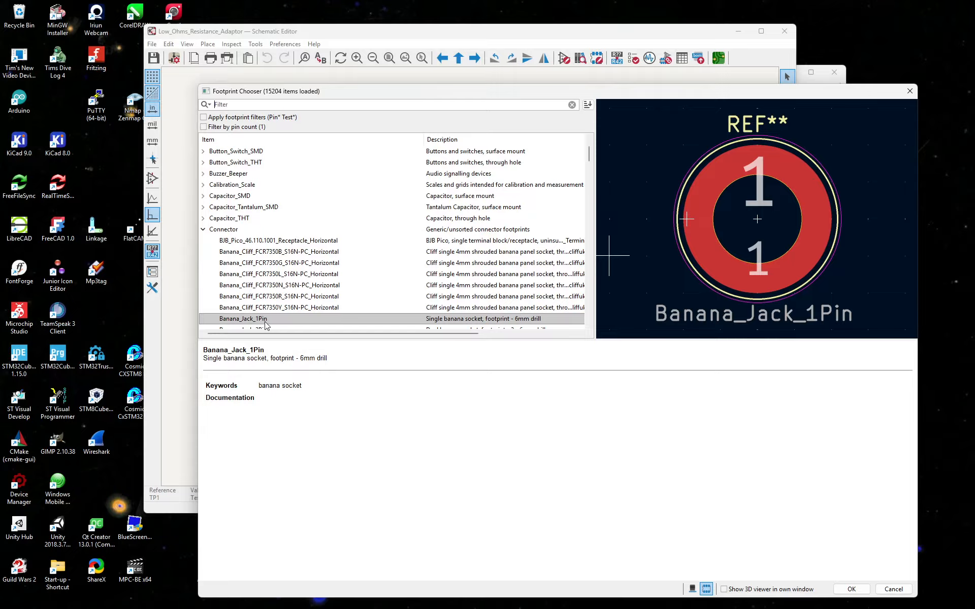
click(910, 91)
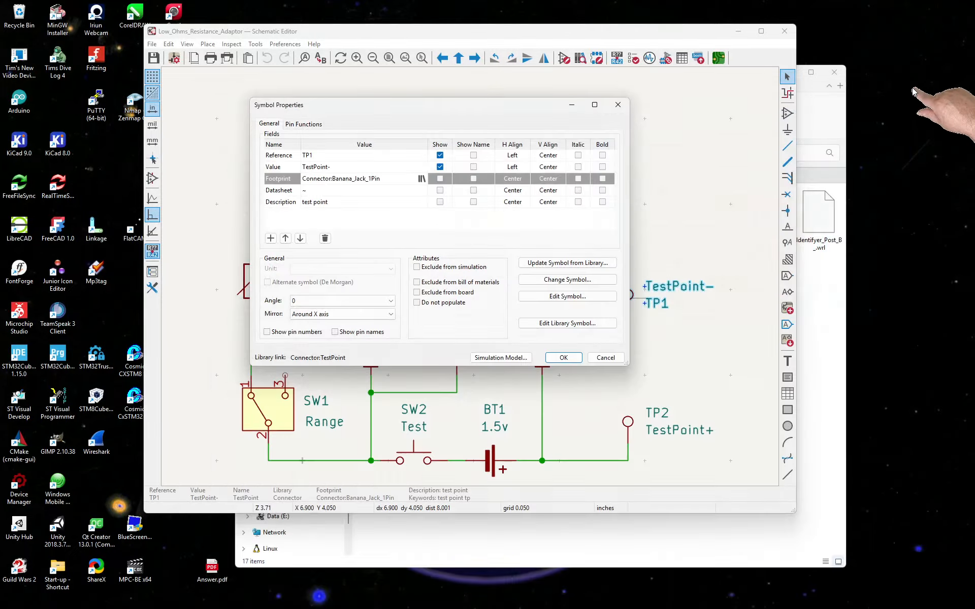
click(618, 105)
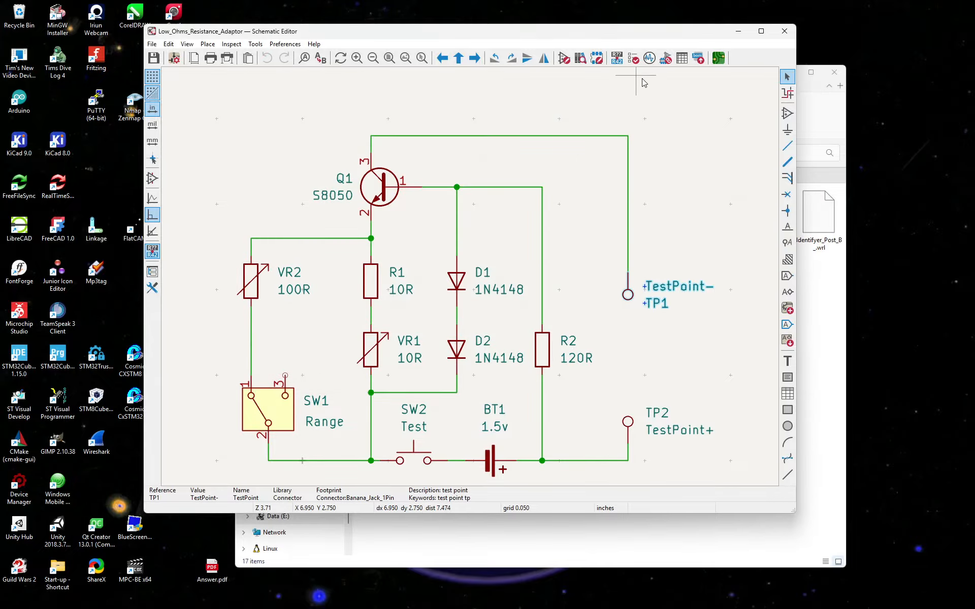
Open the Footprint Editor, filter the footprints for "bana", load Banana_Jack_1Pin from the Connector library and maximize the window.
click(597, 60)
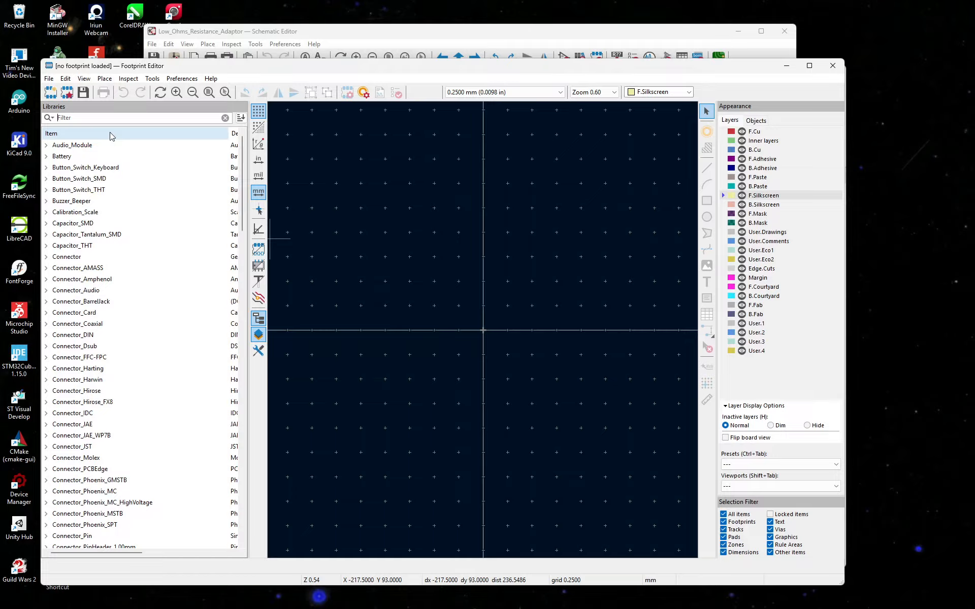
text(bana)
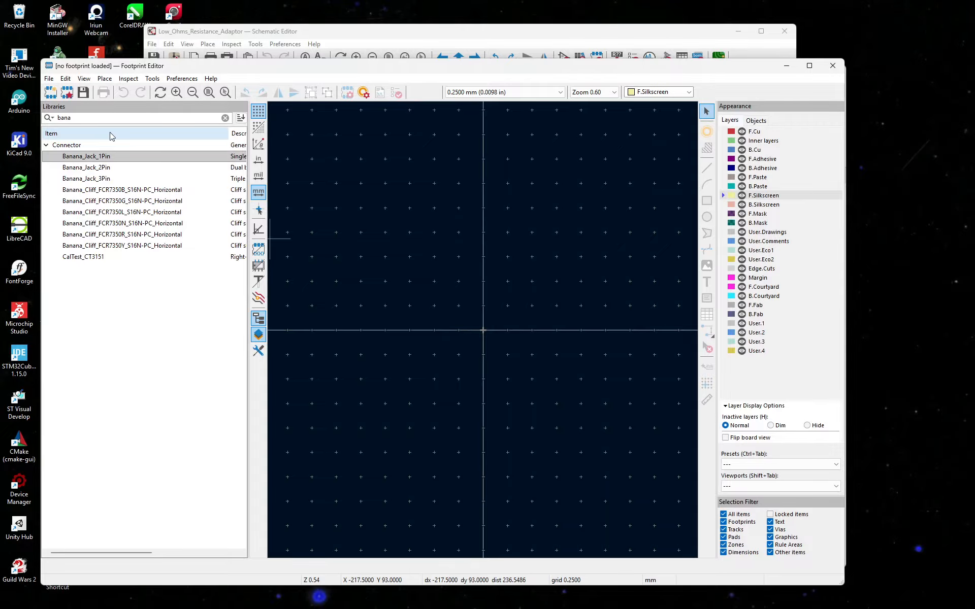
double_click(101, 158)
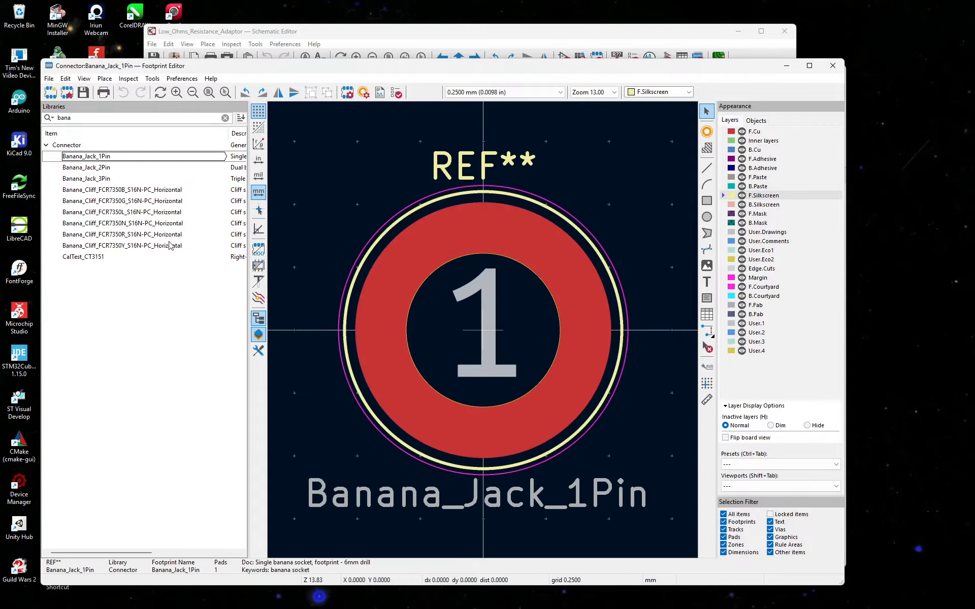
double_click(513, 66)
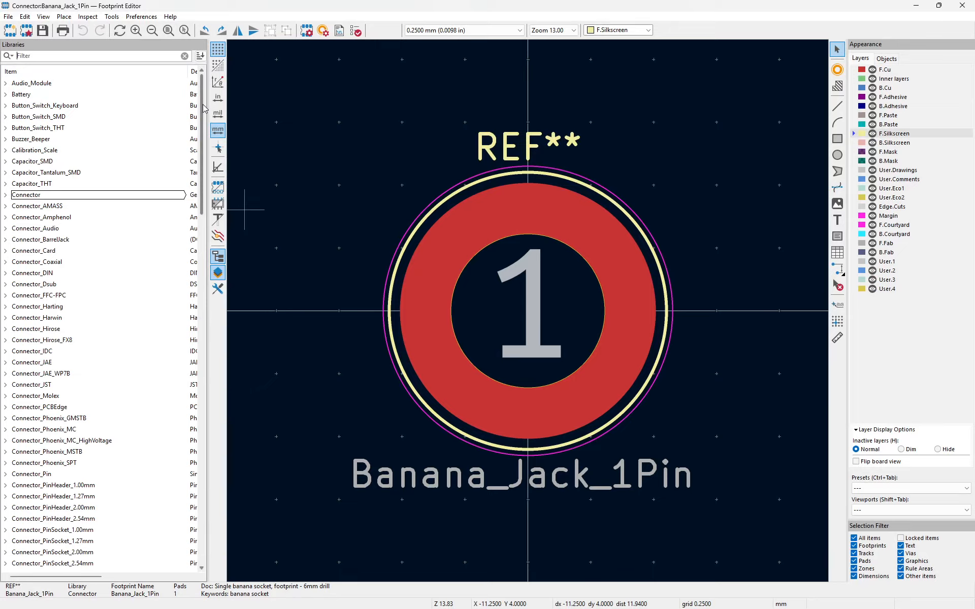
Locate the personal footprint library in the full library tree and expand it.
click(15, 197)
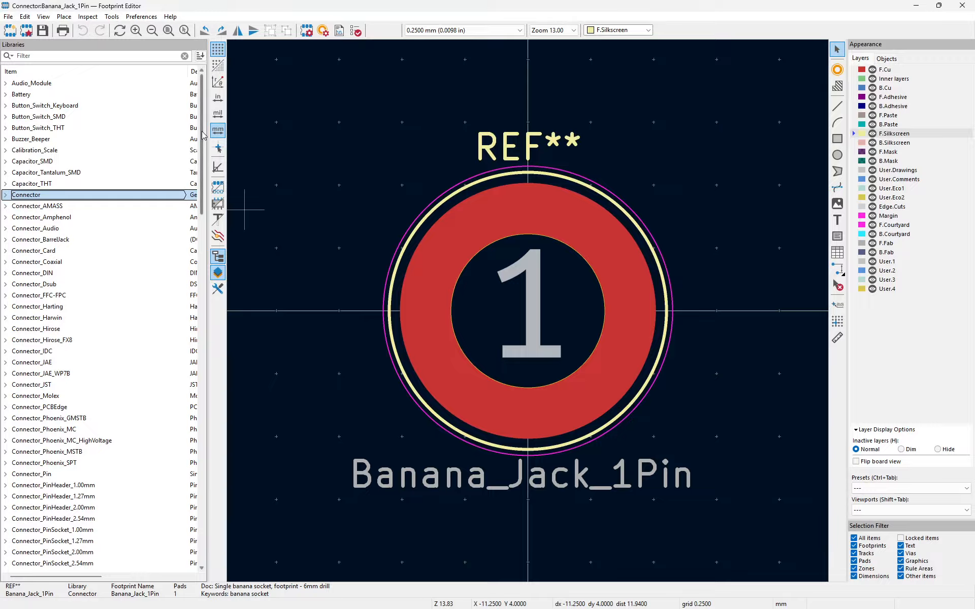
drag(204, 132, 214, 428)
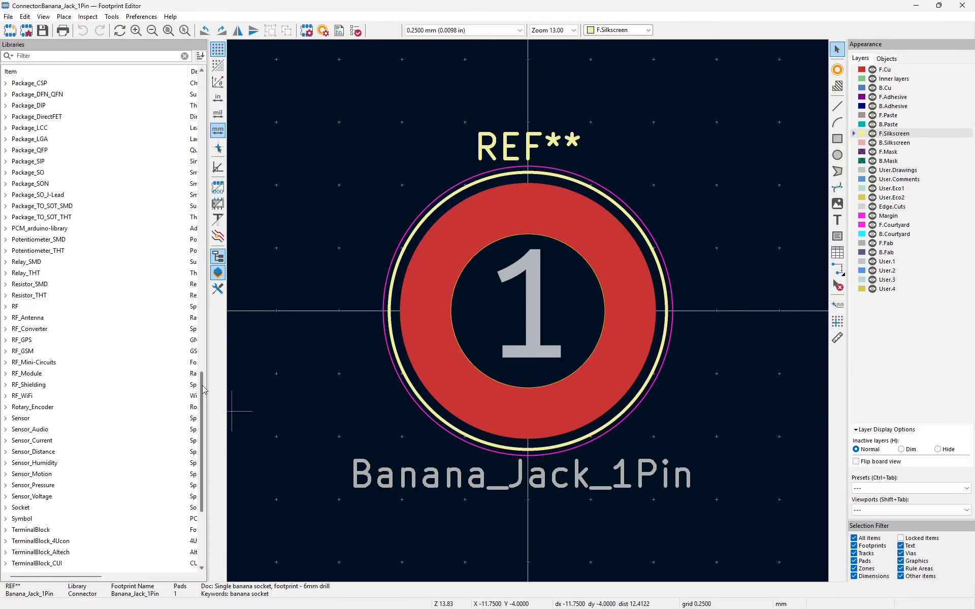
drag(204, 389, 208, 408)
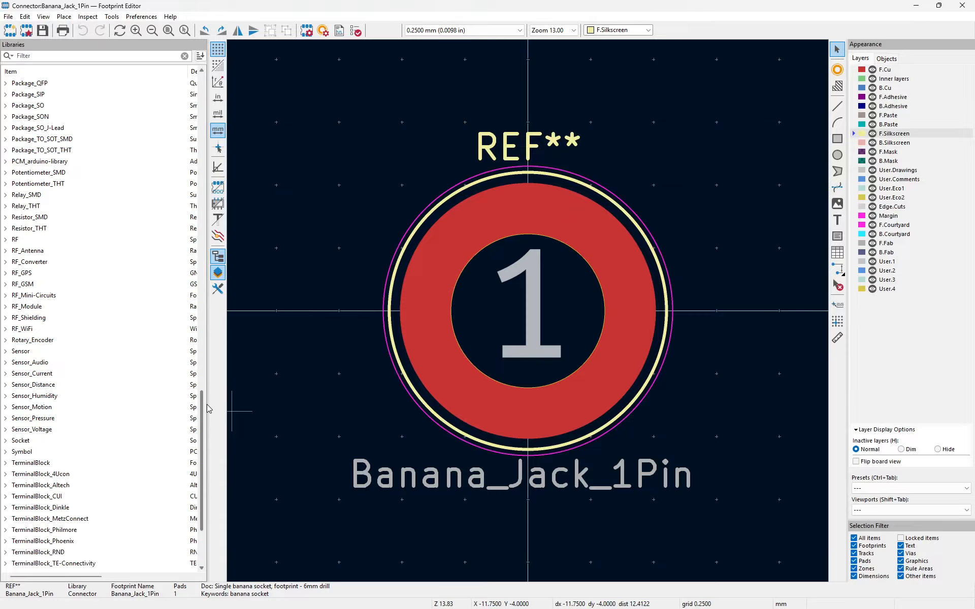
drag(208, 407, 213, 445)
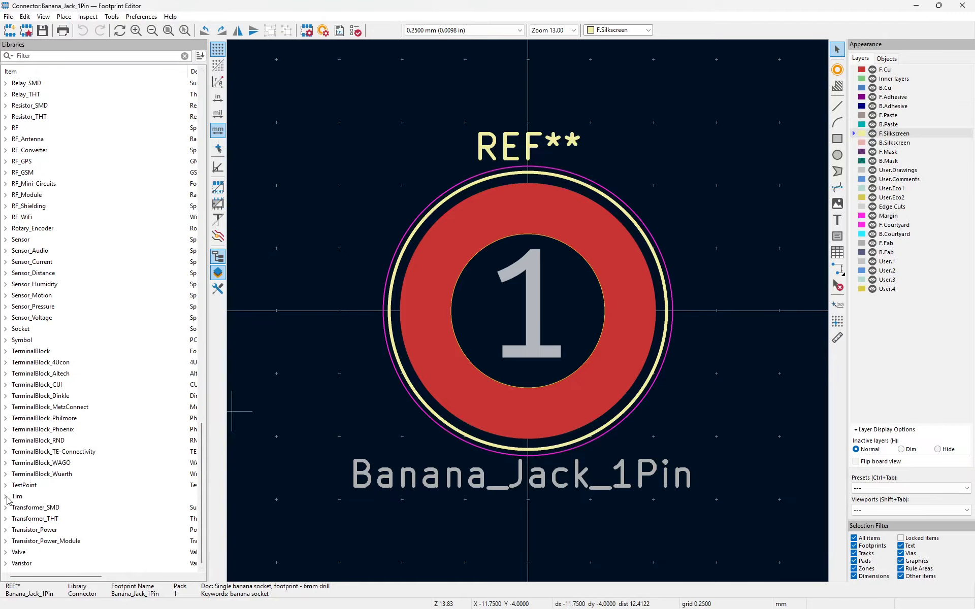
click(25, 497)
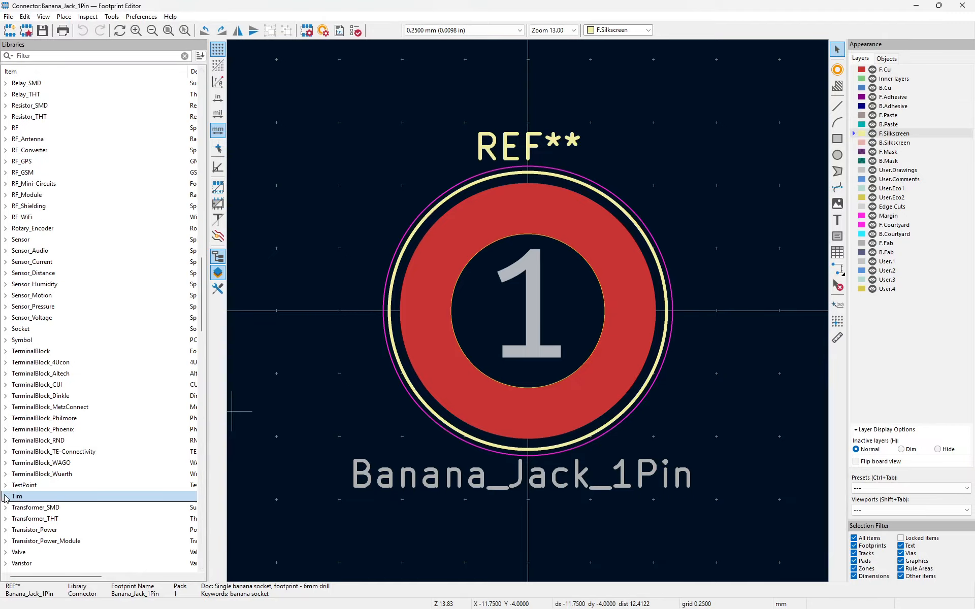
click(5, 496)
Look through the footprints stored in the personal library, from its first entries to the Wire_Pad entries and back.
scroll(73, 423, down, 7)
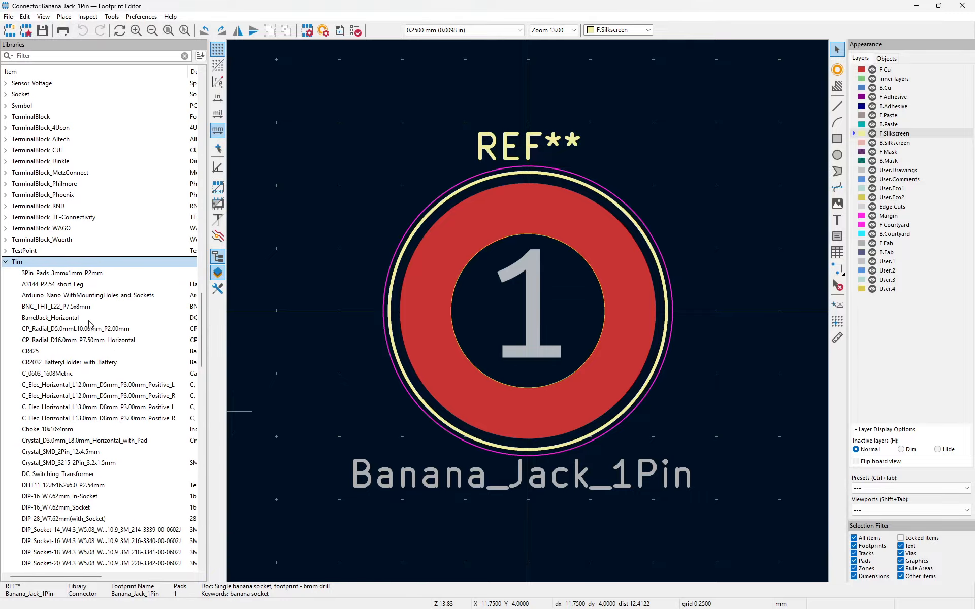
scroll(89, 323, down, 15)
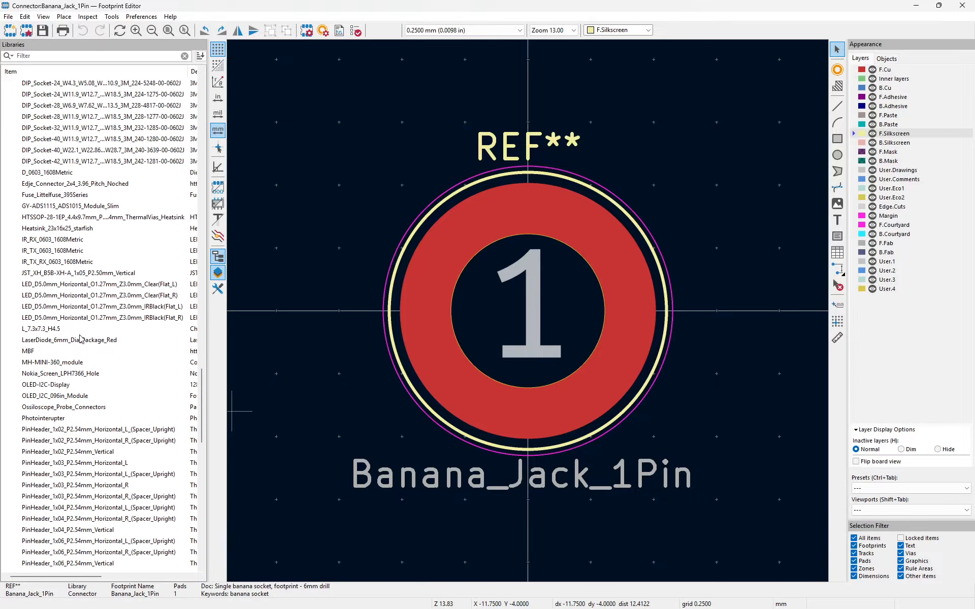
scroll(79, 339, down, 11)
scroll(82, 363, down, 8)
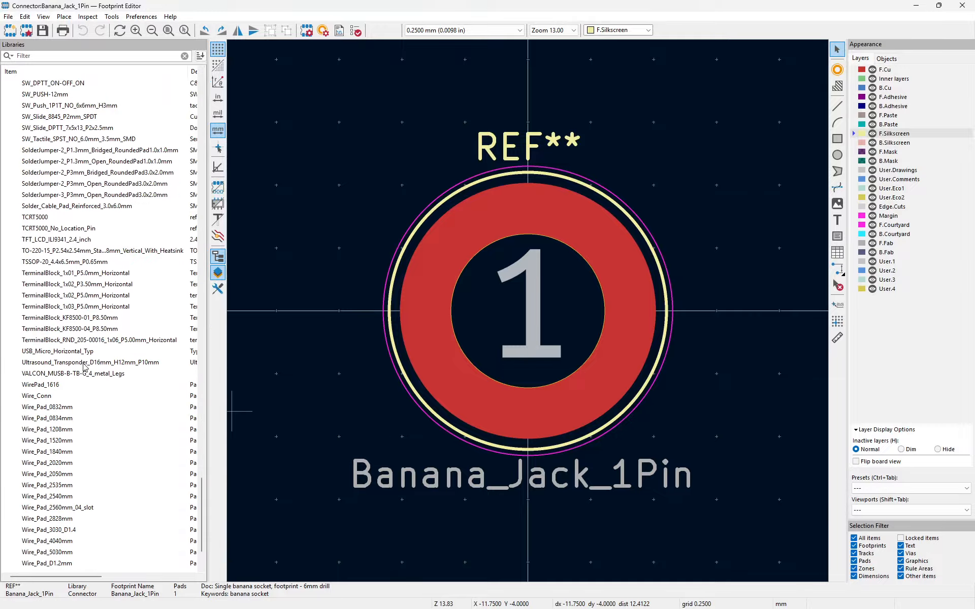
scroll(85, 369, up, 11)
scroll(84, 369, up, 20)
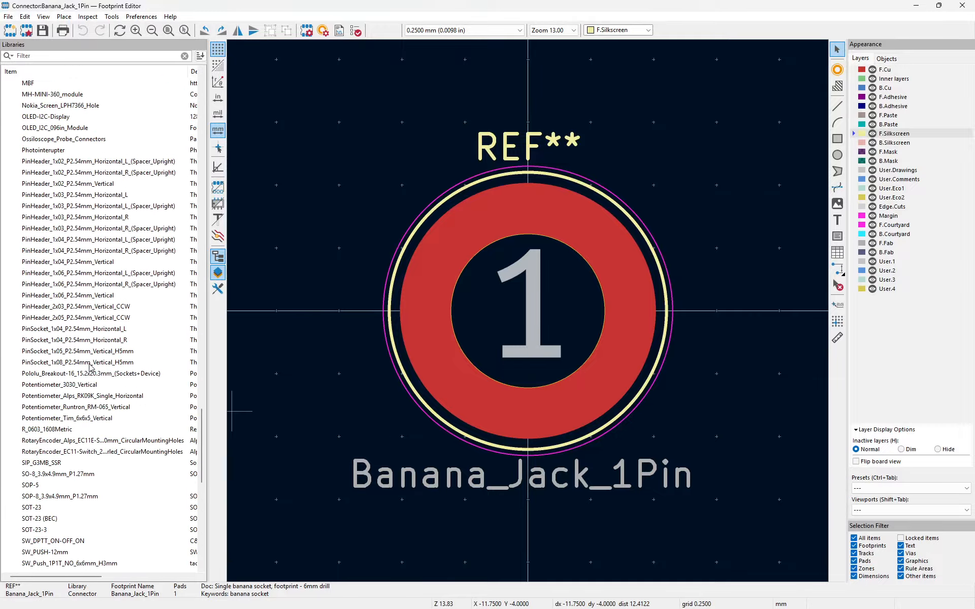
scroll(80, 378, up, 10)
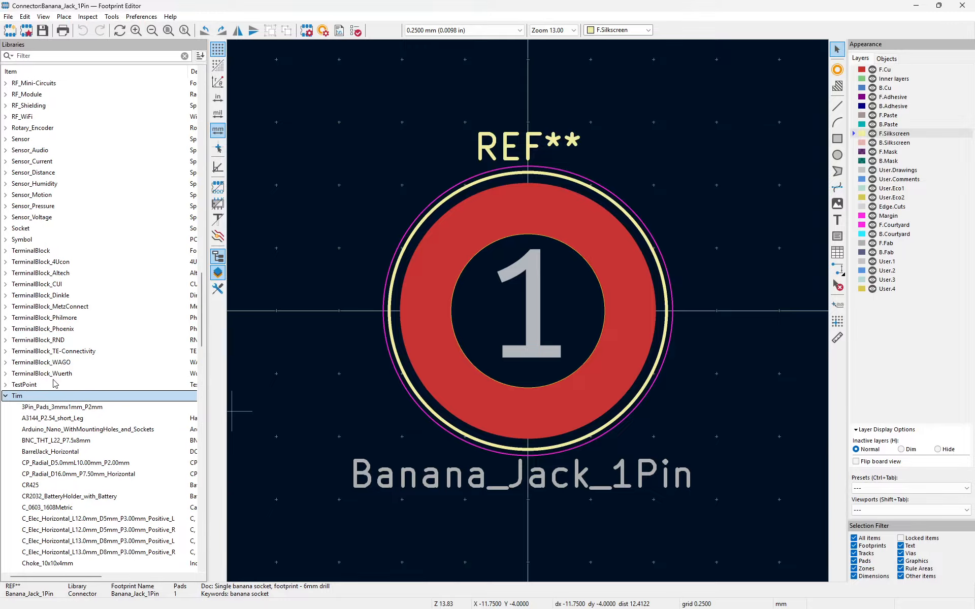
scroll(46, 409, down, 2)
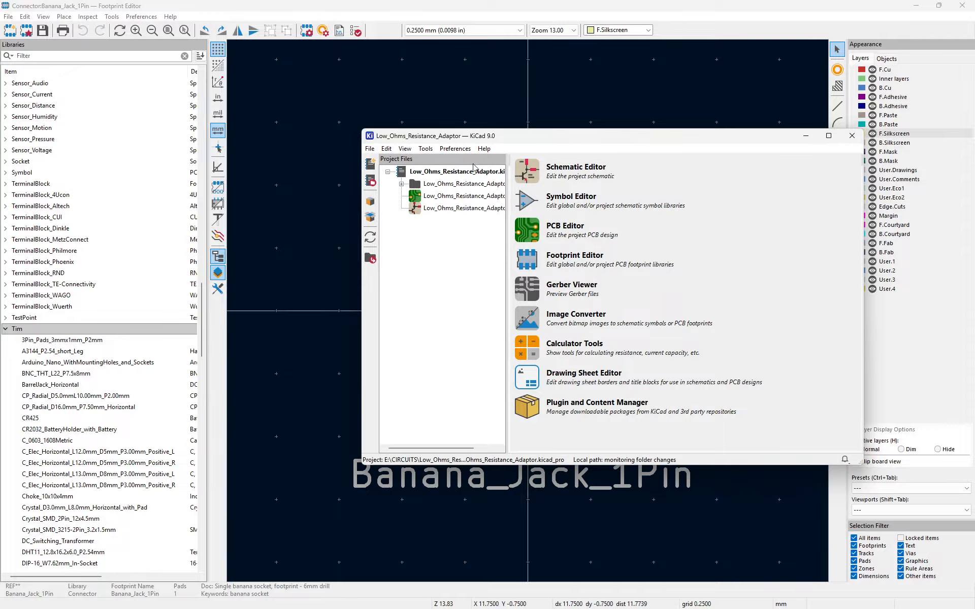
Examine the personal library's entry and path in the global footprint library table, then cancel and minimize the KiCad project window.
click(455, 149)
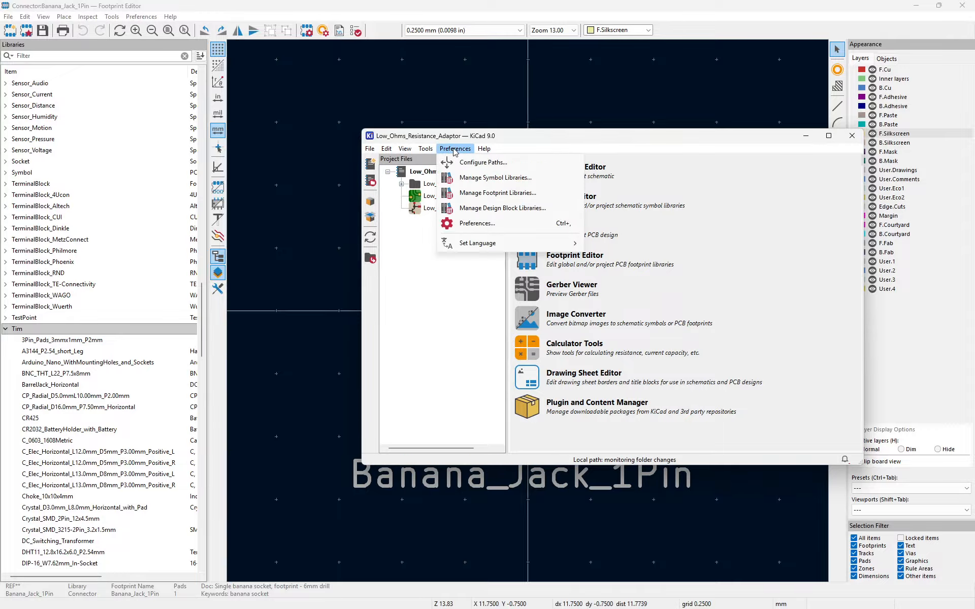
mouse_move(429, 149)
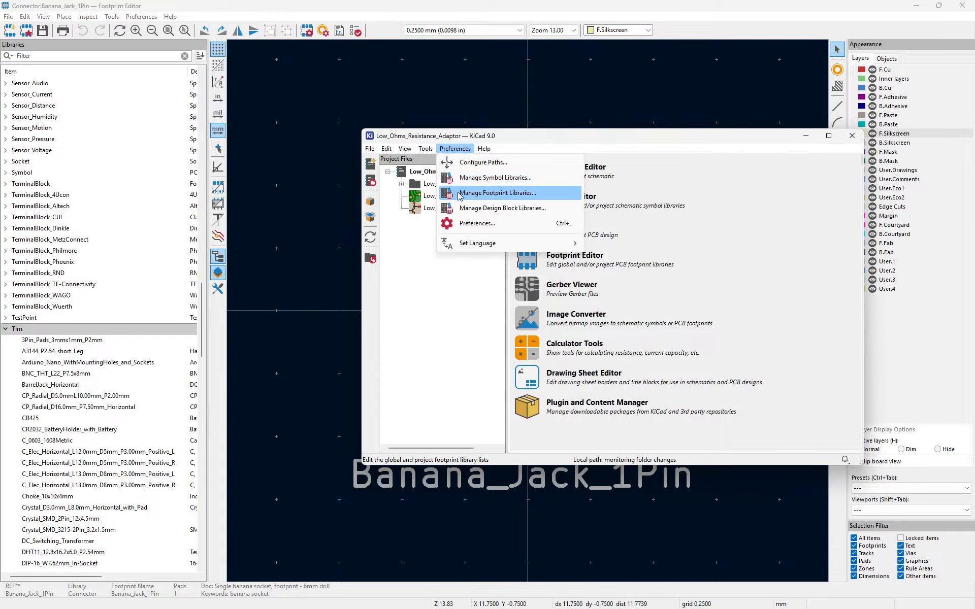
click(504, 196)
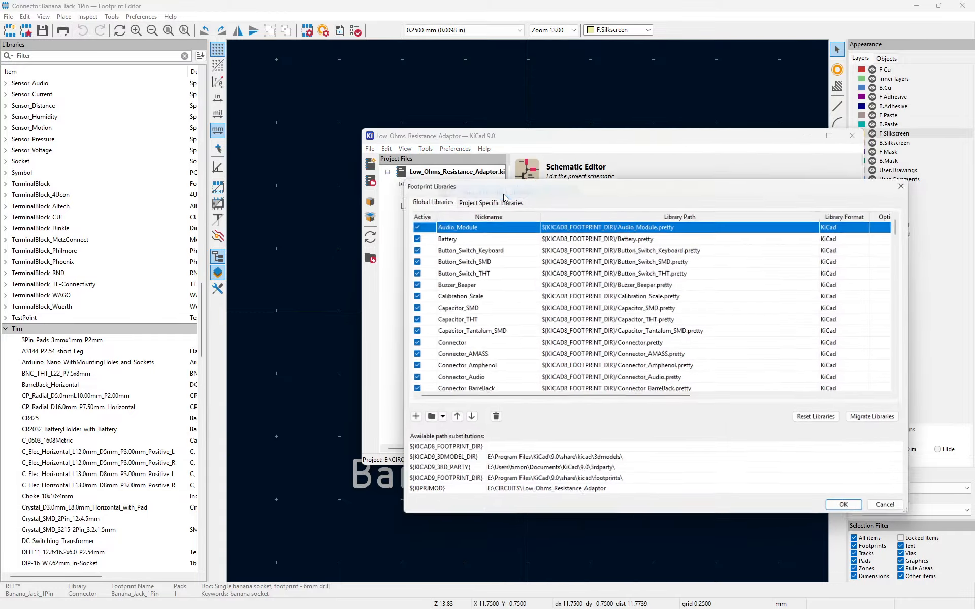
drag(525, 180, 452, 103)
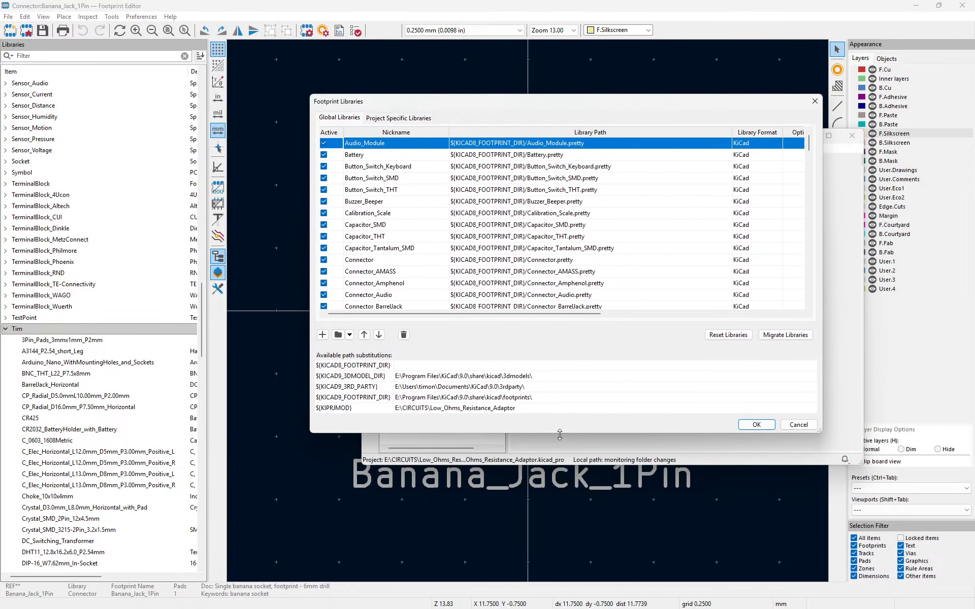
drag(560, 435, 564, 545)
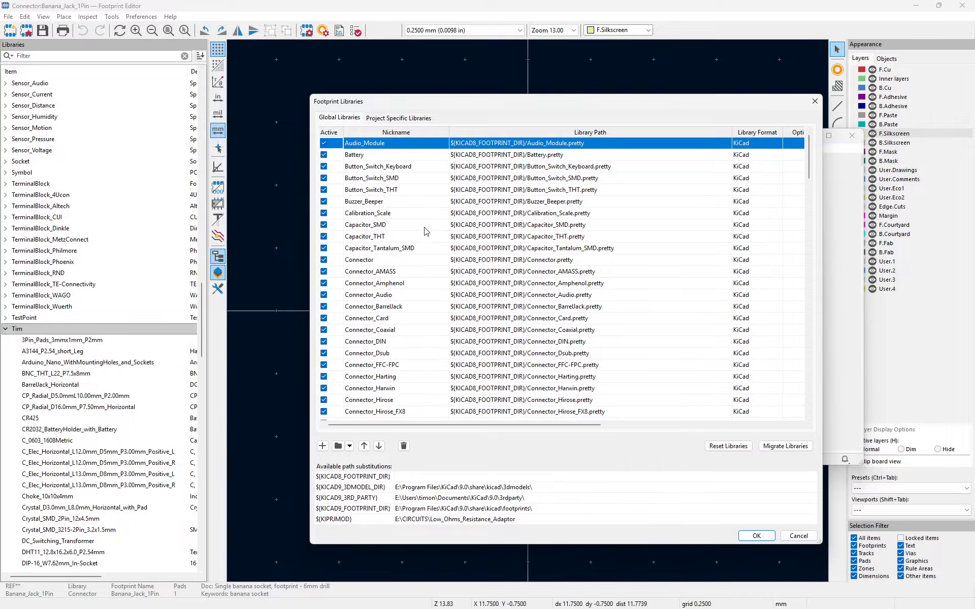
scroll(396, 305, down, 8)
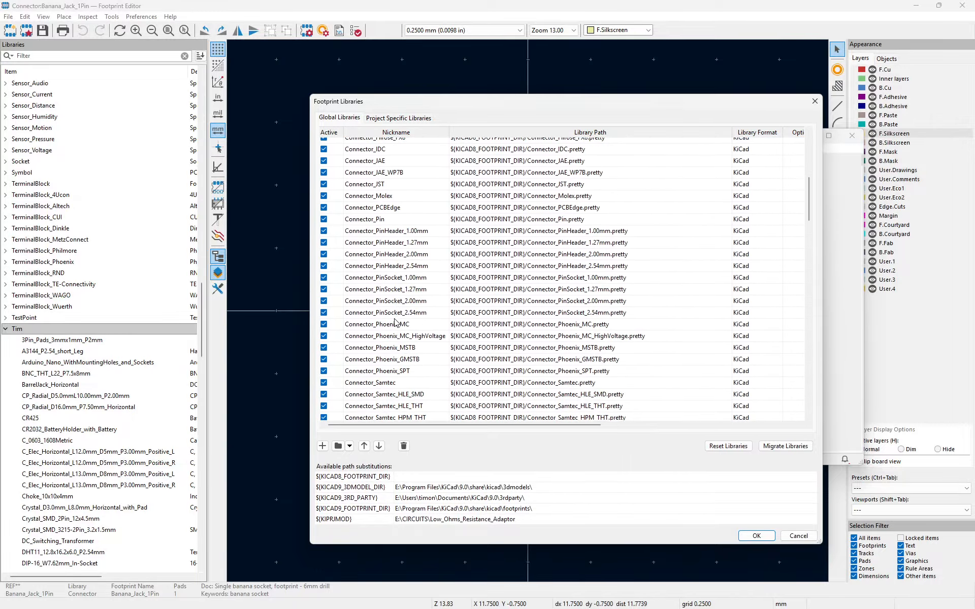
scroll(395, 323, down, 7)
drag(810, 238, 810, 387)
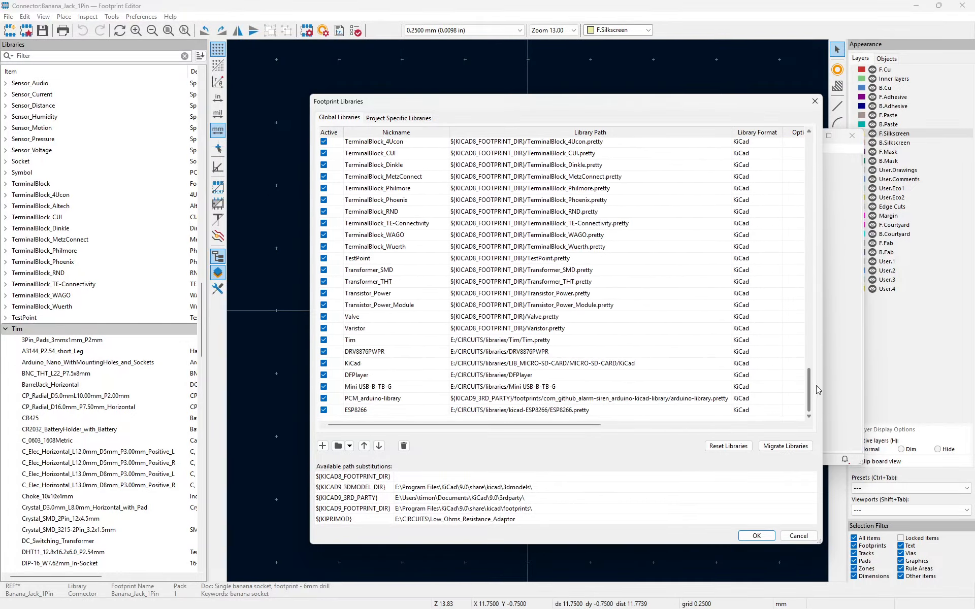
double_click(373, 341)
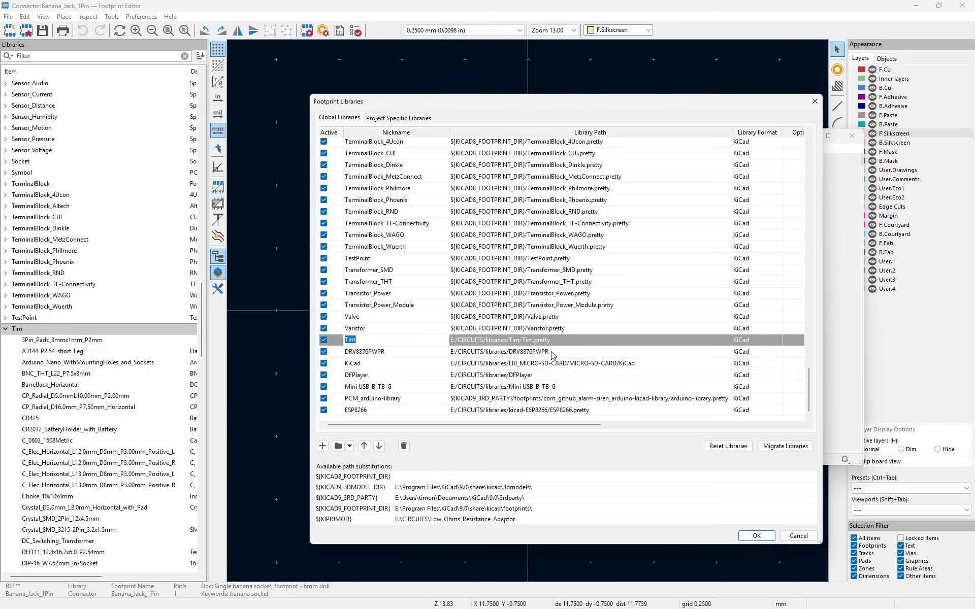
click(809, 538)
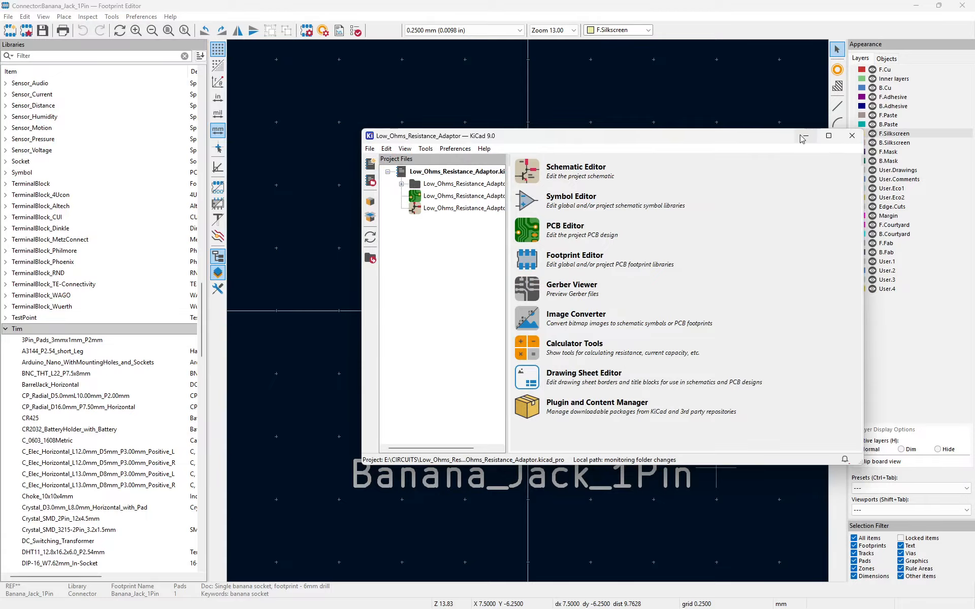
click(806, 135)
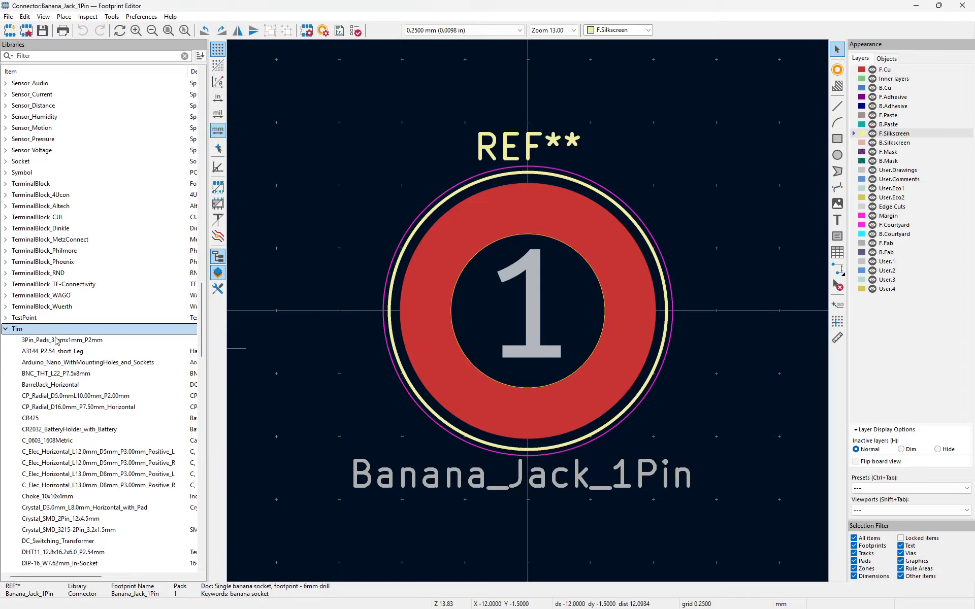
Save a copy of the Banana_Jack_1Pin footprint as Banana_Jack_1Pin_5mm_Hole in the personal library.
scroll(76, 501, down, 1)
scroll(76, 501, up, 1)
click(7, 17)
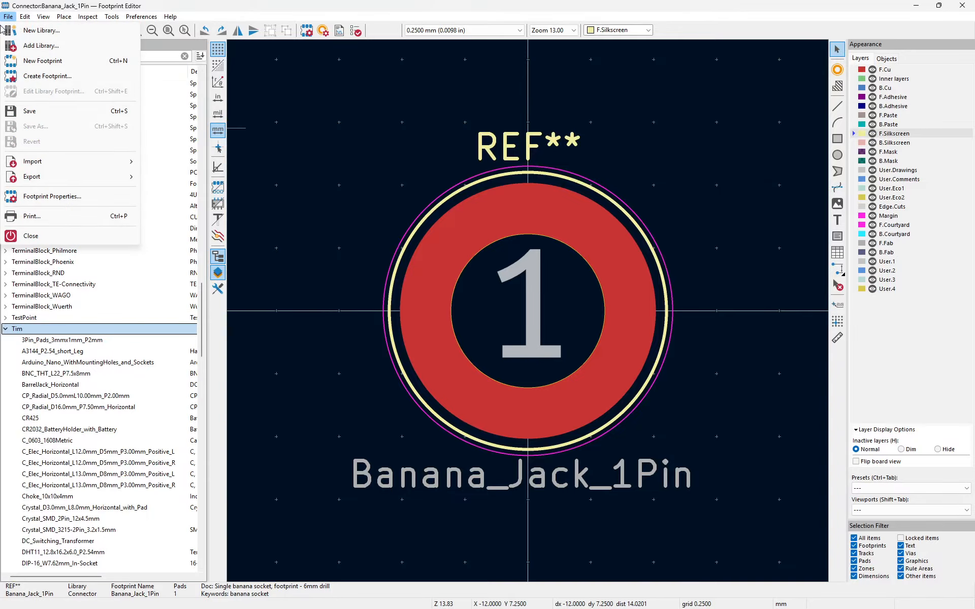
click(382, 103)
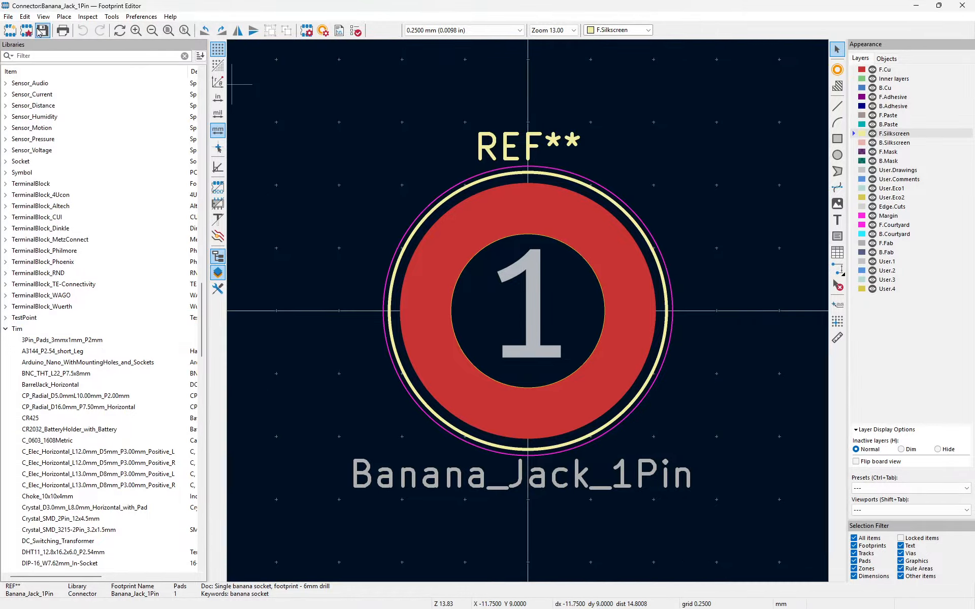
click(8, 18)
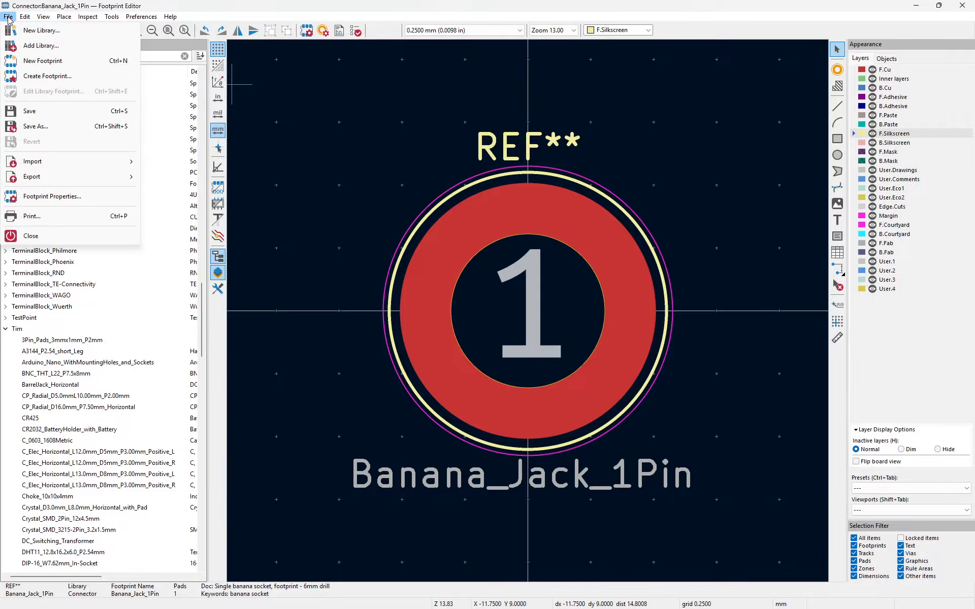
click(53, 127)
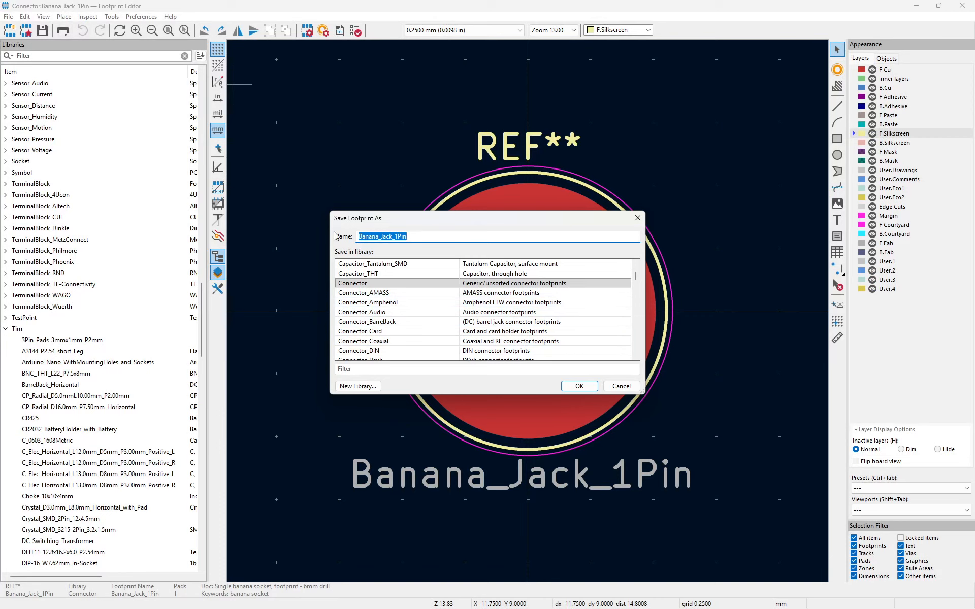
click(416, 236)
text(_)
text(5)
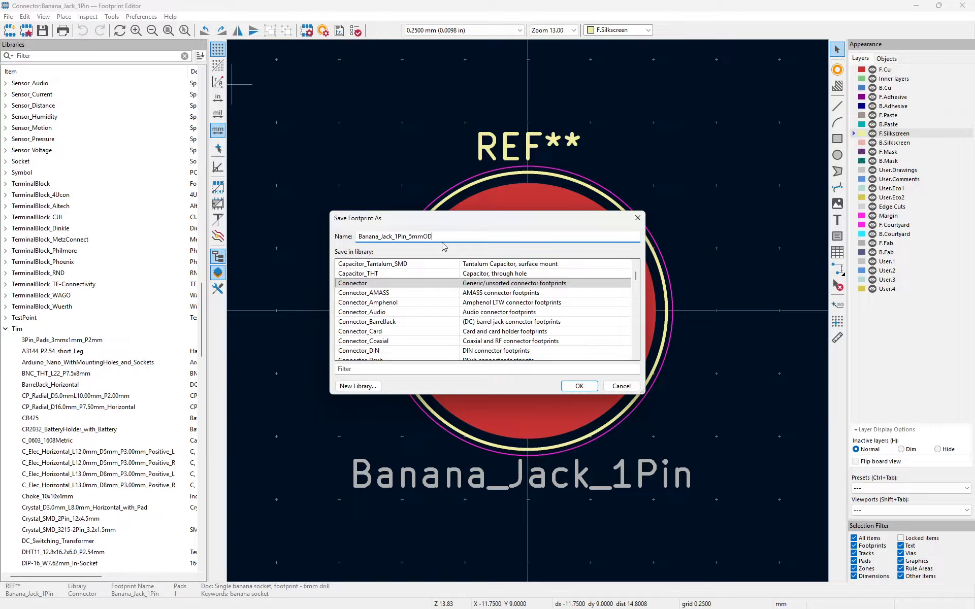
text(mmH)
text(ol)
text(_)
drag(636, 275, 639, 350)
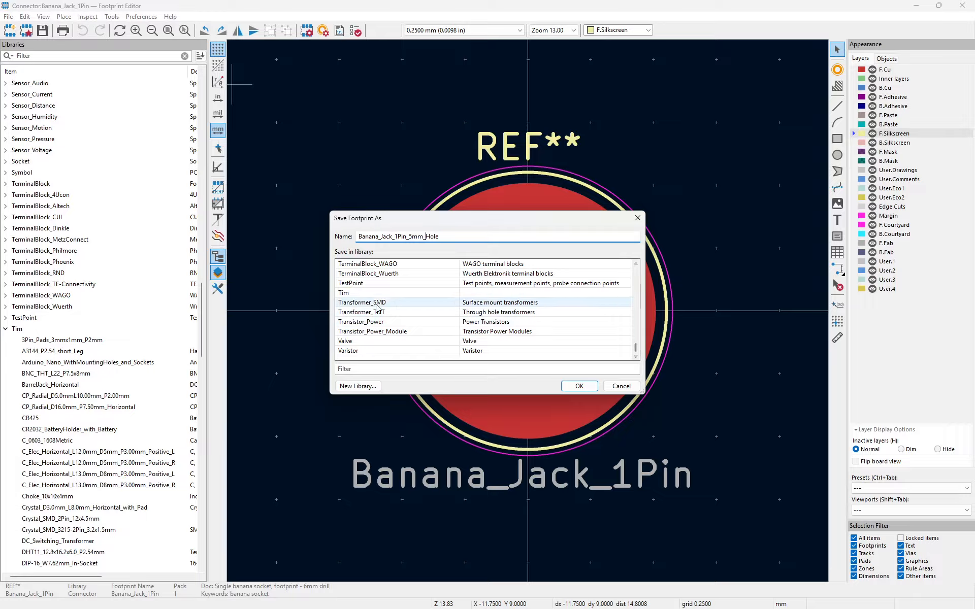
click(342, 294)
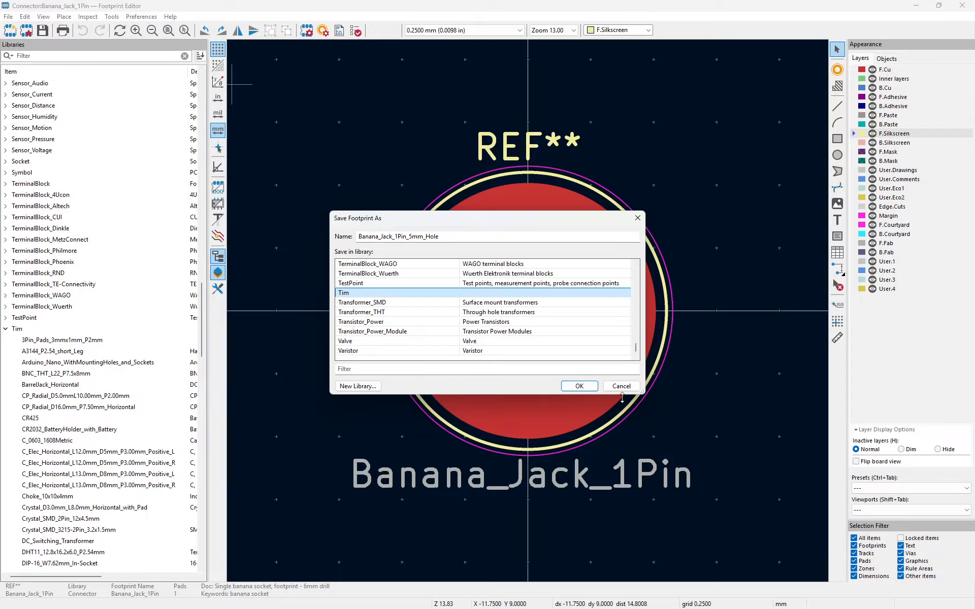
click(579, 386)
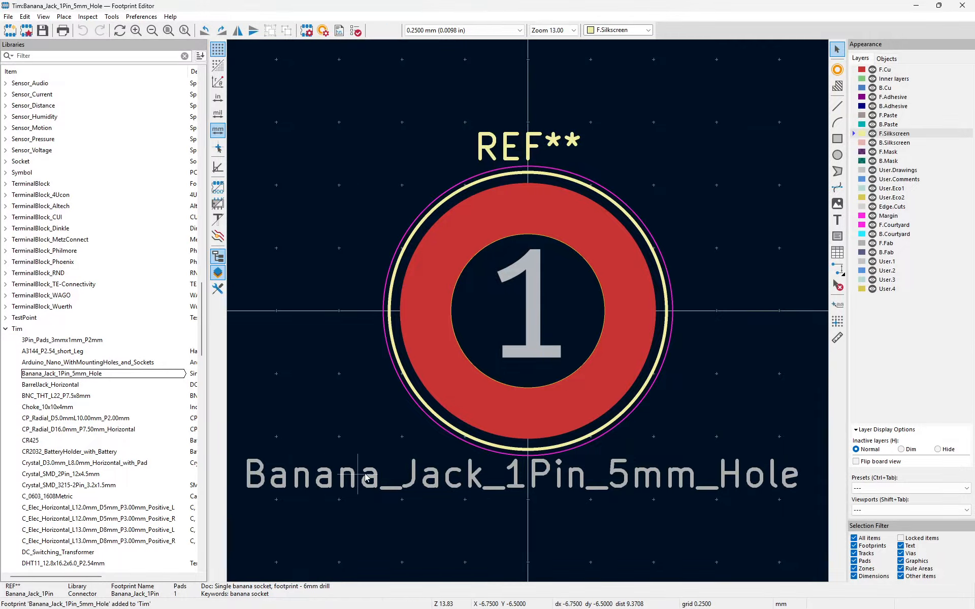
Open the properties of pad 1 at its diameter value and switch to the Banana_Post model in FreeCAD.
click(596, 250)
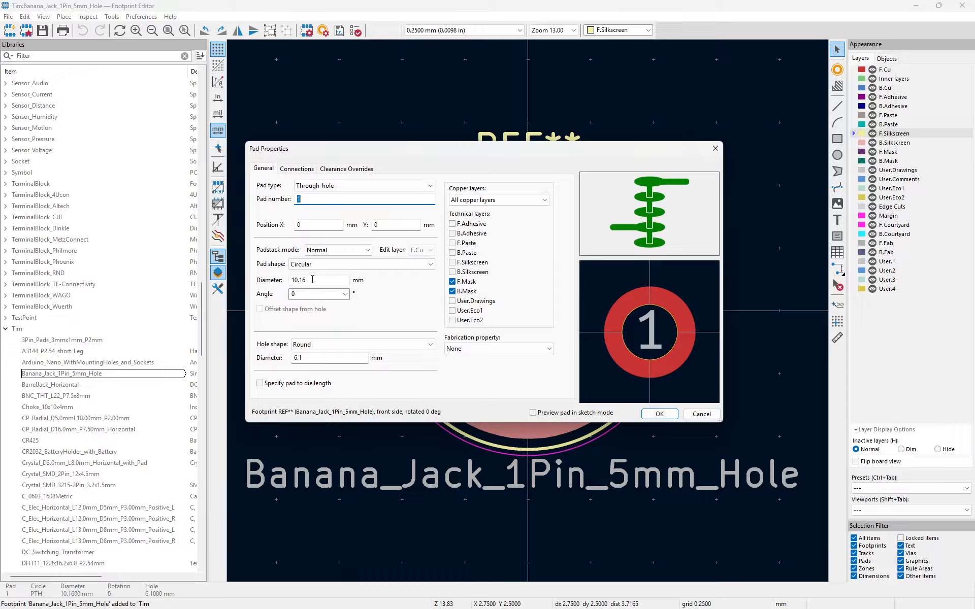
drag(319, 279, 292, 280)
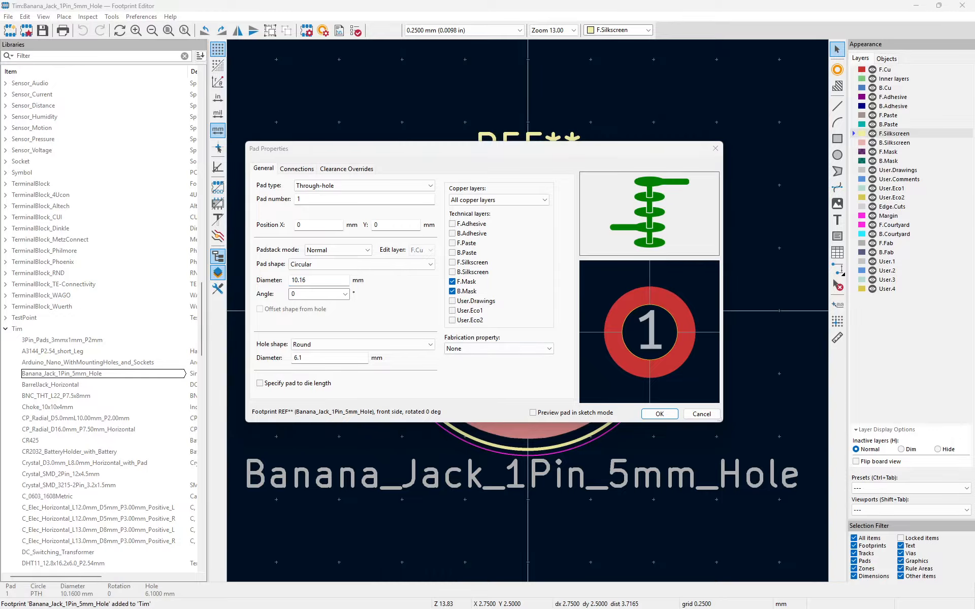
key(super+shift+Left)
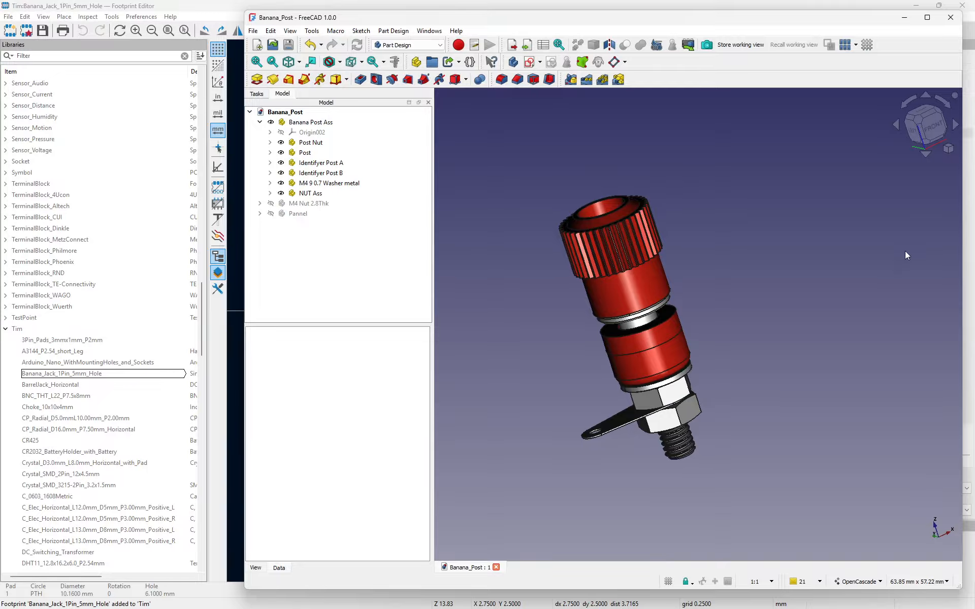
Examine the dimensions in the sketch behind the Post Nut's revolution, close the sketch and collapse the Post Nut in the model tree.
click(655, 309)
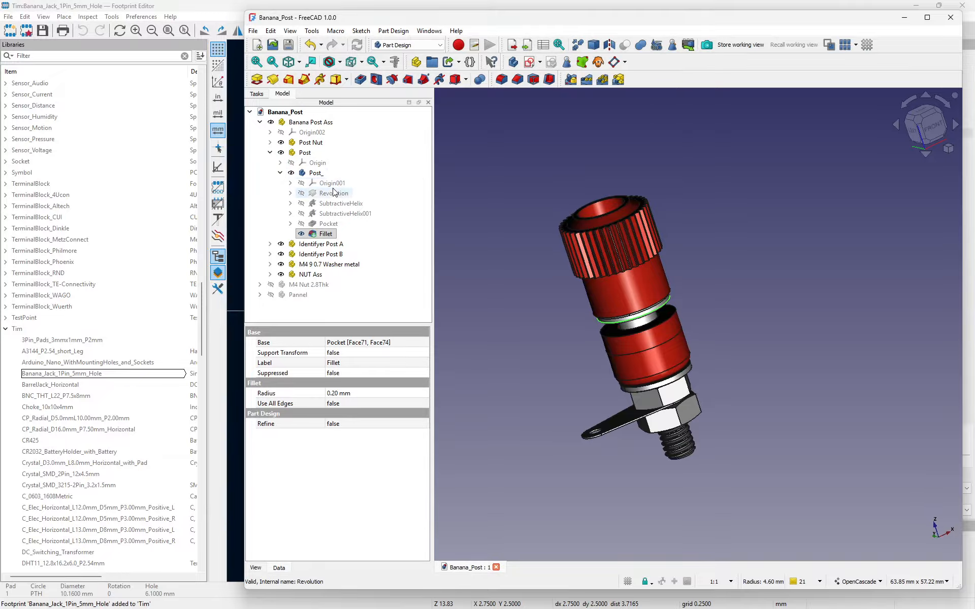
click(270, 143)
click(280, 163)
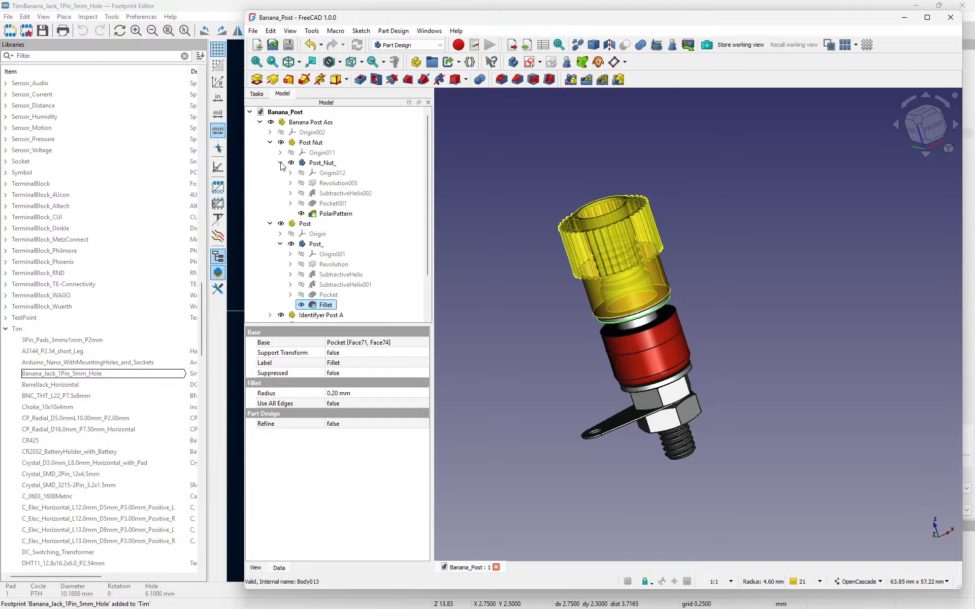
click(290, 183)
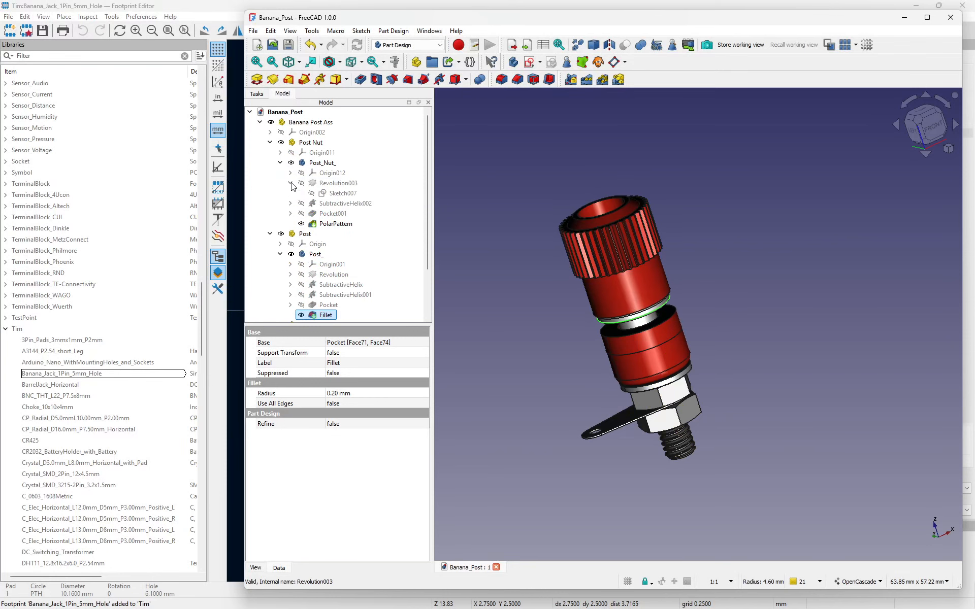
double_click(342, 193)
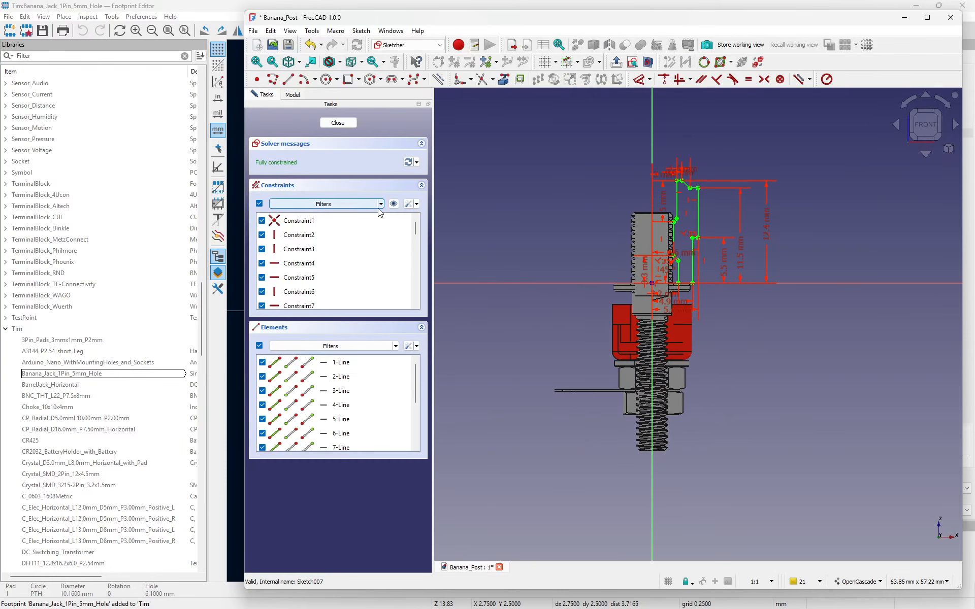
scroll(690, 251, up, 3)
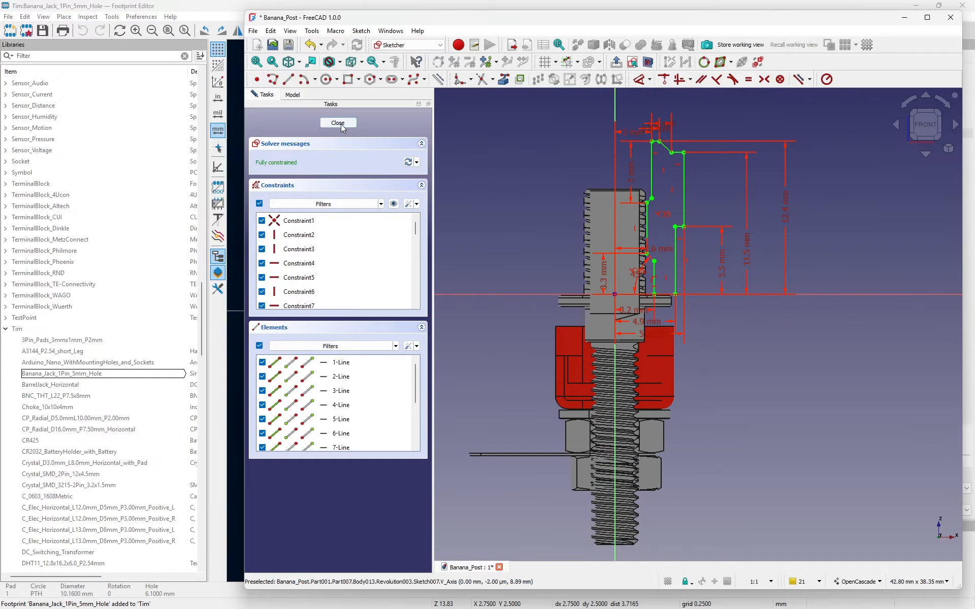
click(338, 123)
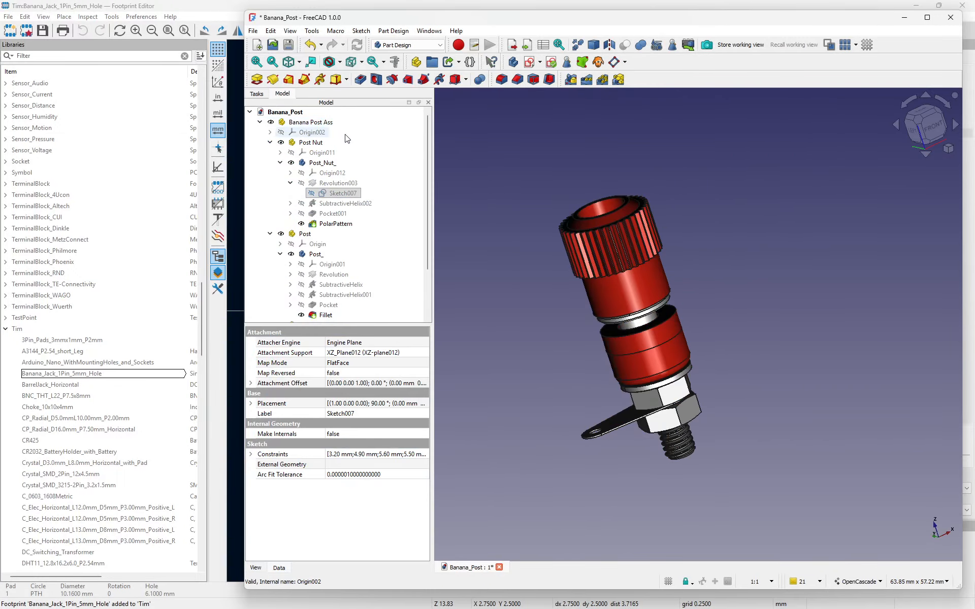
click(279, 163)
click(270, 142)
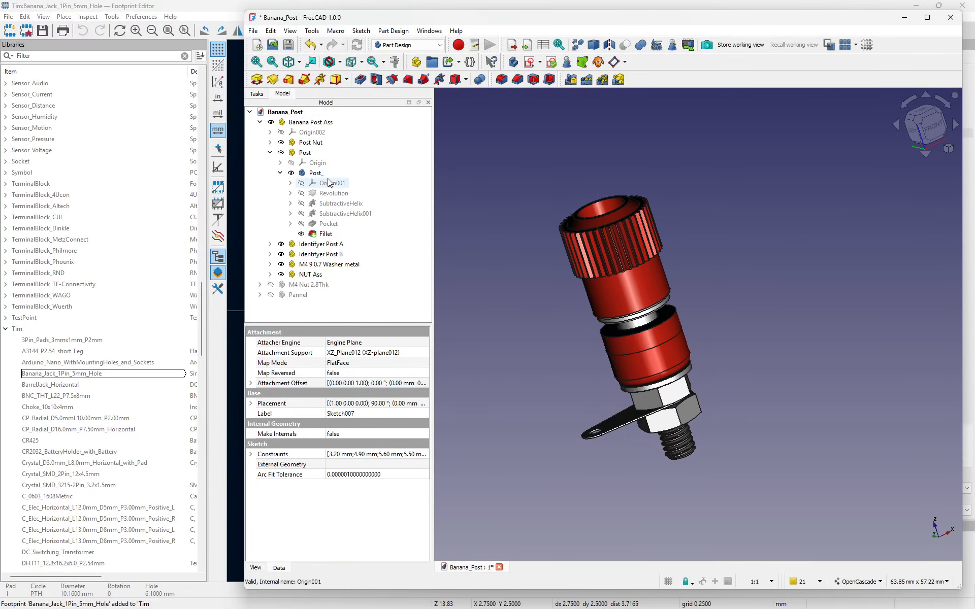
Examine the flange radius dimension in the Post's revolution sketch, moving its label nearer the flange, close the sketch and minimize FreeCAD.
click(290, 194)
double_click(345, 206)
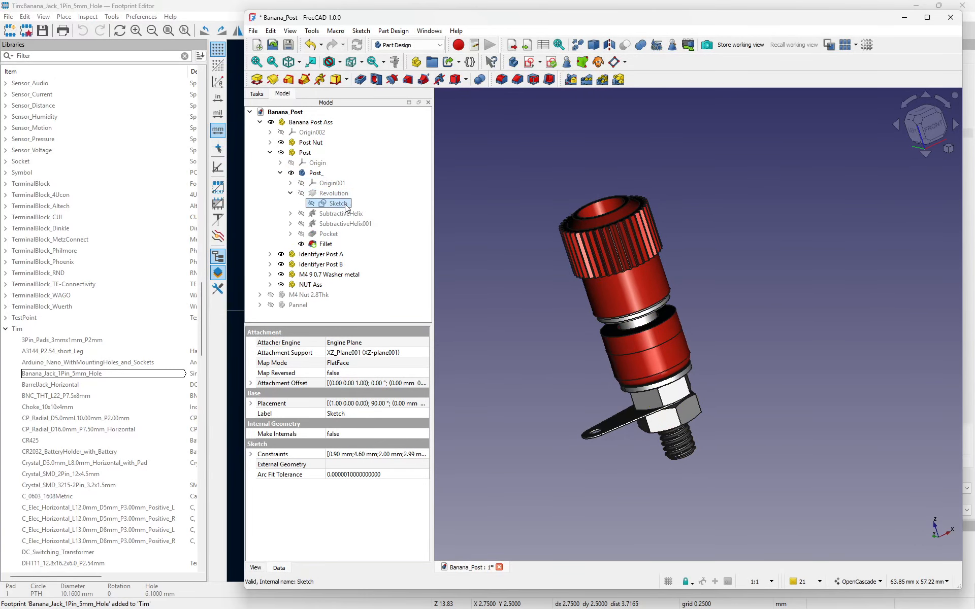
scroll(683, 293, up, 6)
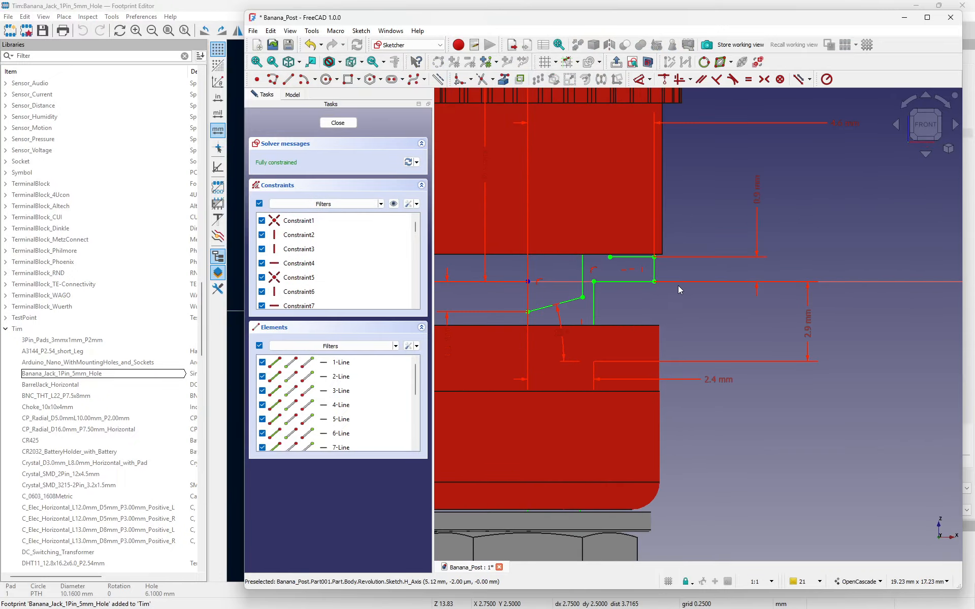
scroll(685, 290, down, 2)
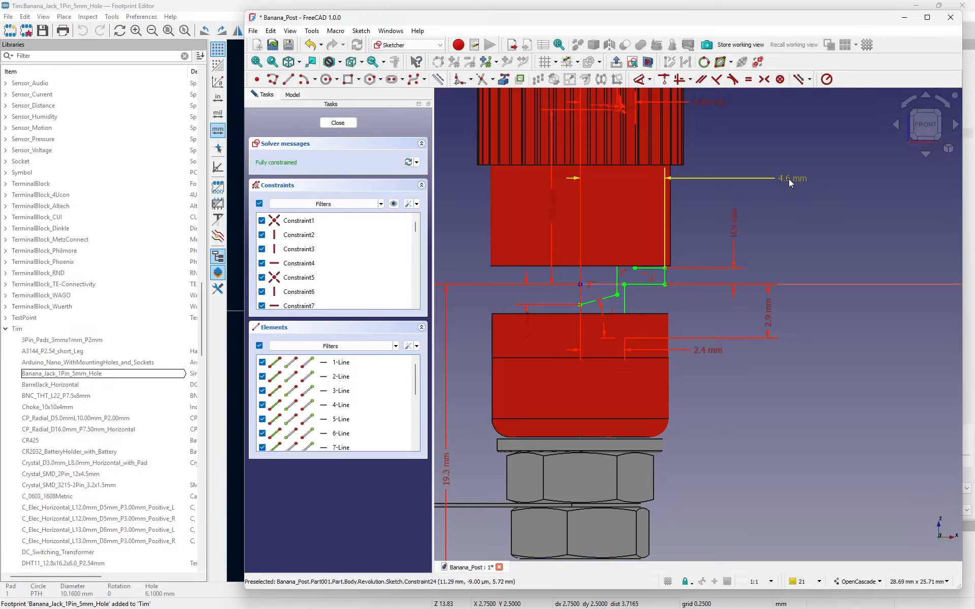
mouse_move(788, 178)
mouse_down()
mouse_move(800, 298)
mouse_move(809, 257)
mouse_move(737, 247)
mouse_move(710, 257)
mouse_up()
scroll(710, 259, up, 1)
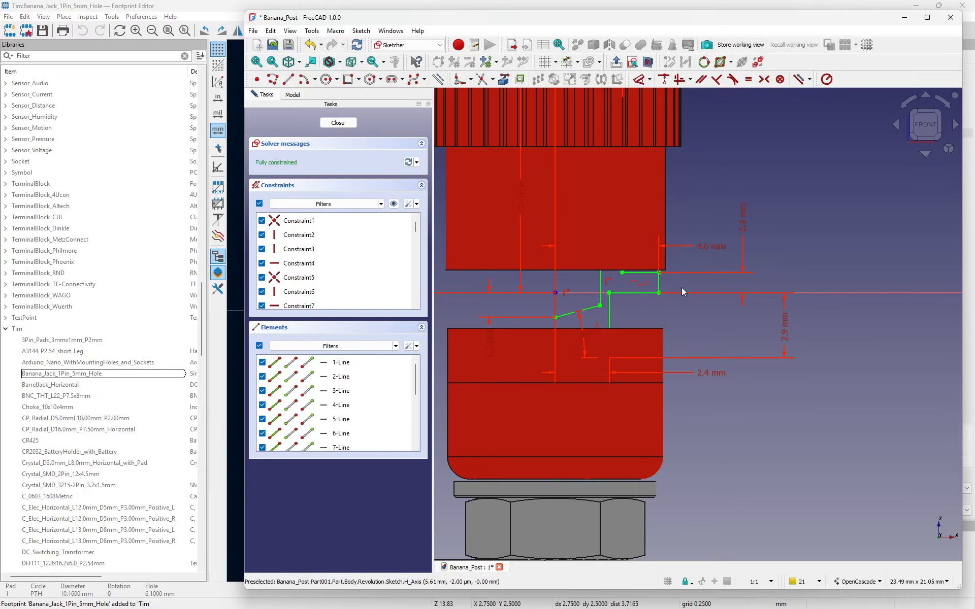
click(341, 124)
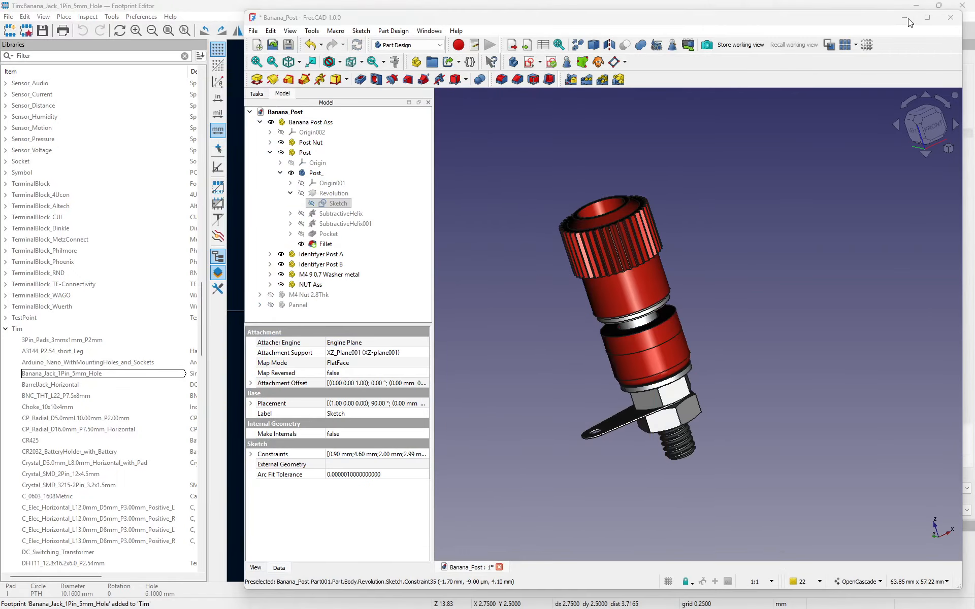
click(905, 17)
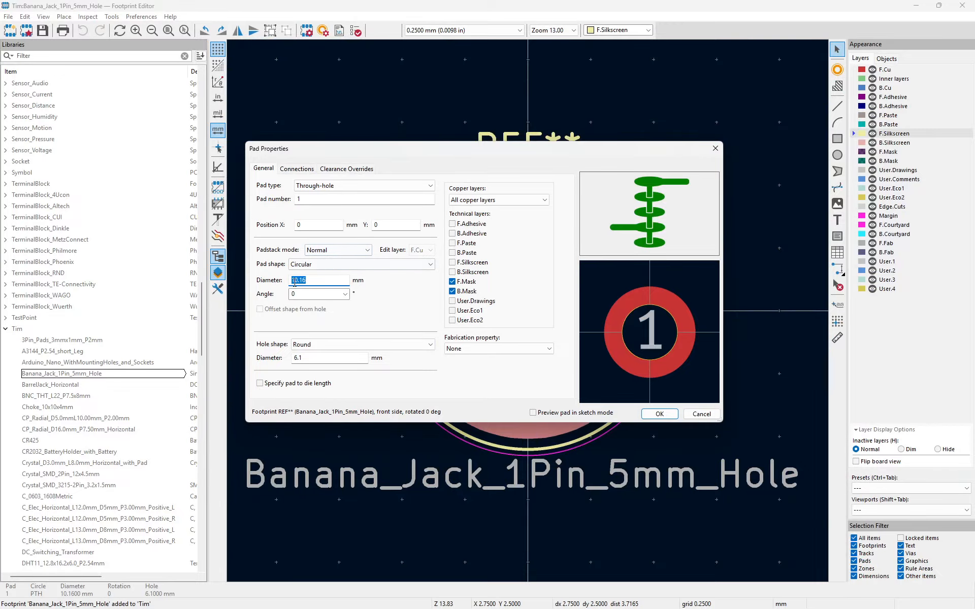
Set the pad's diameter to 10 mm and its round hole diameter to 5 mm, and apply the pad properties.
click(324, 280)
key(BackSpace)
key(BackSpace)
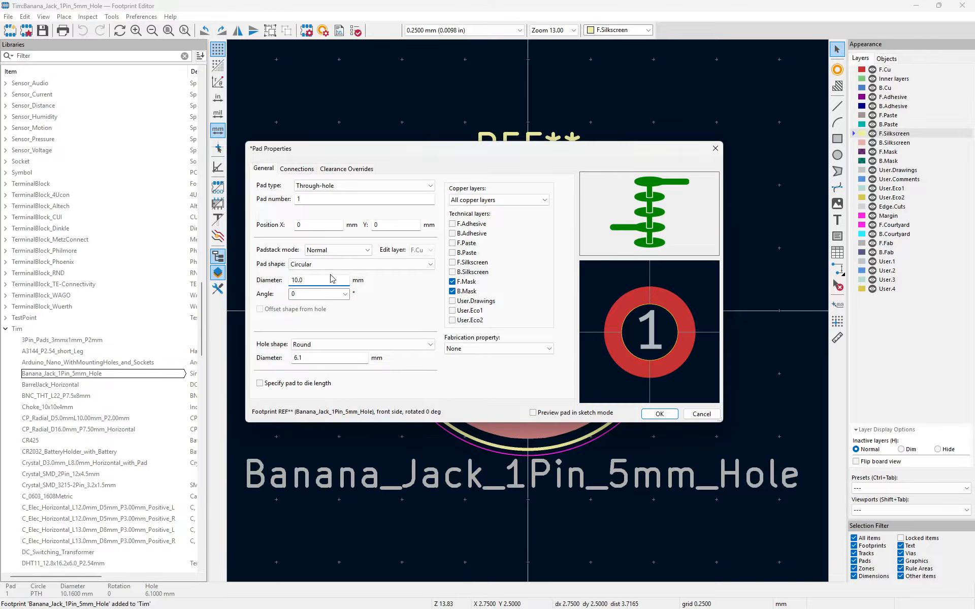
click(315, 356)
text(5)
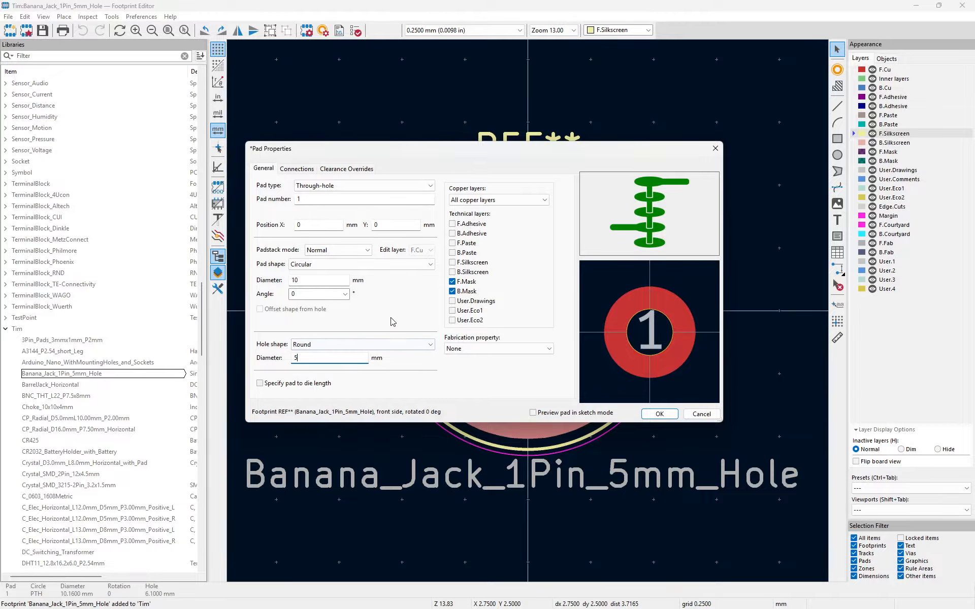
click(659, 414)
click(727, 240)
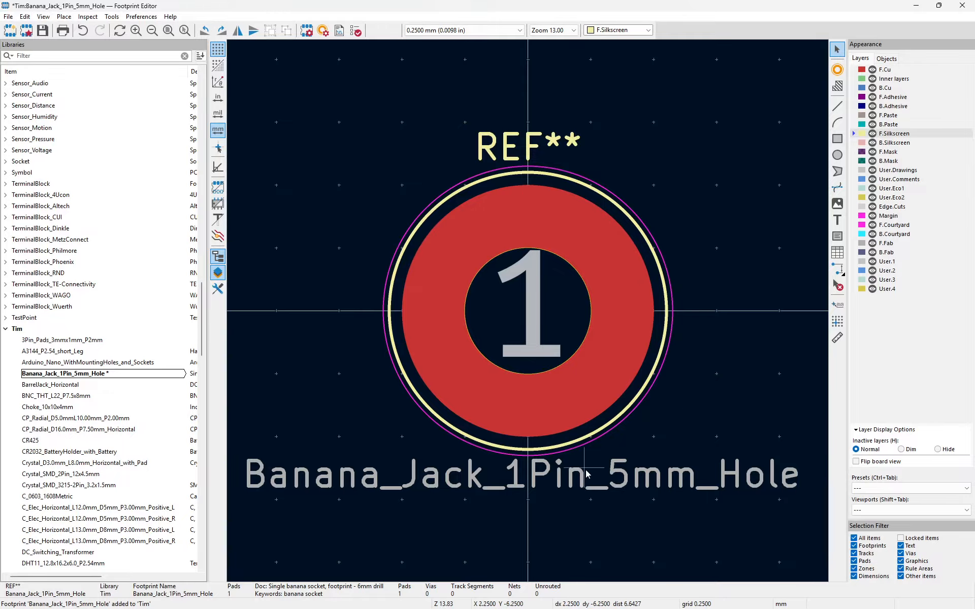
Save the Banana_Jack_1Pin_5mm_Hole footprint and restore the Footprint Editor window to its smaller size.
click(47, 32)
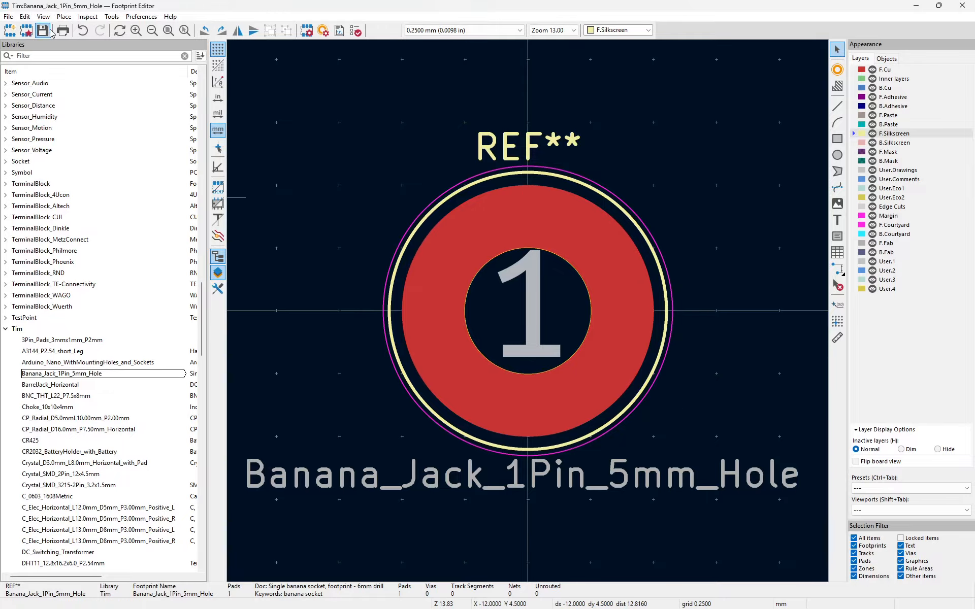
click(934, 6)
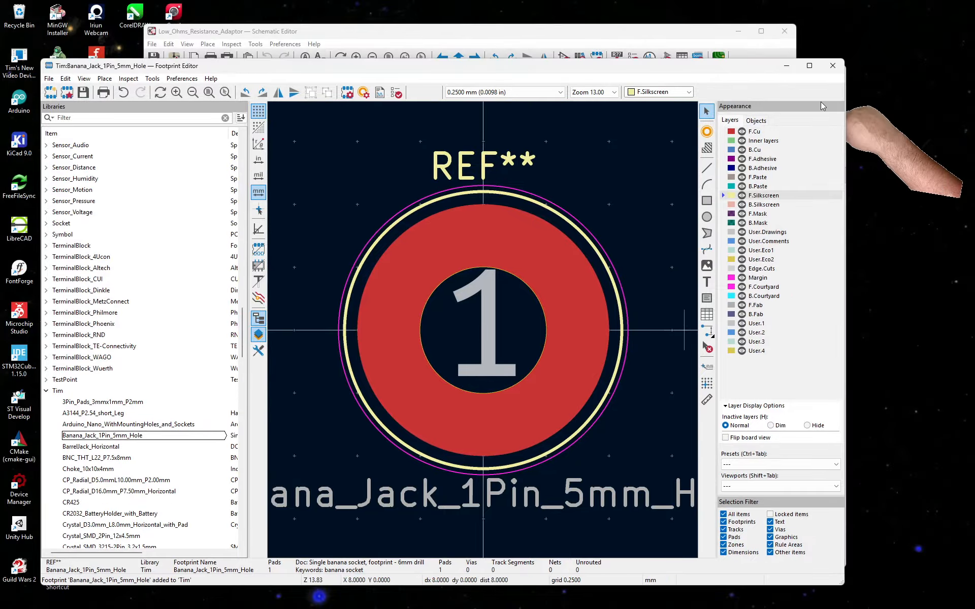
Close the footprint editor and assign the Banana_Jack_1Pin_5mm_Hole footprint from the personal library to test point TP1.
click(832, 66)
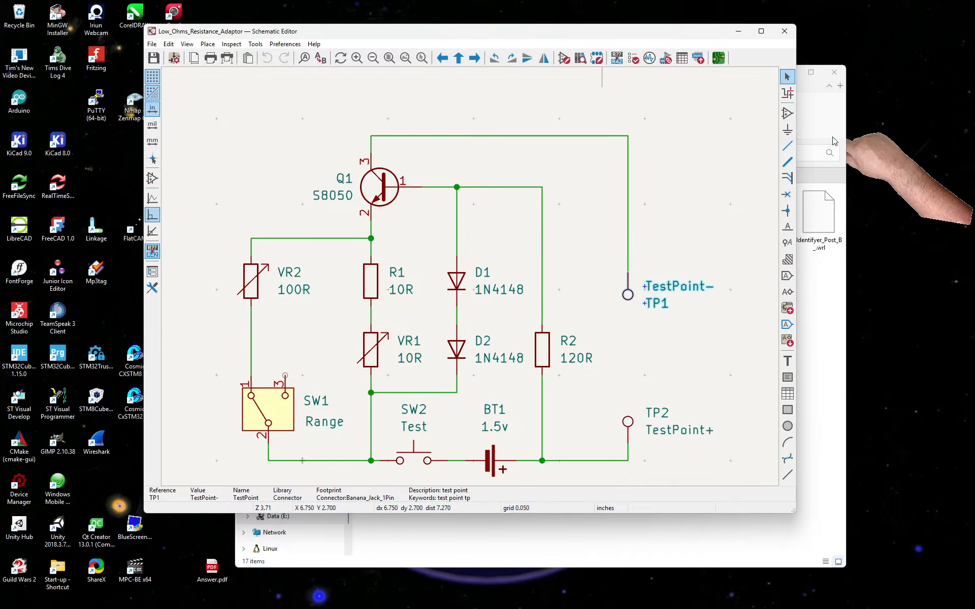
double_click(627, 296)
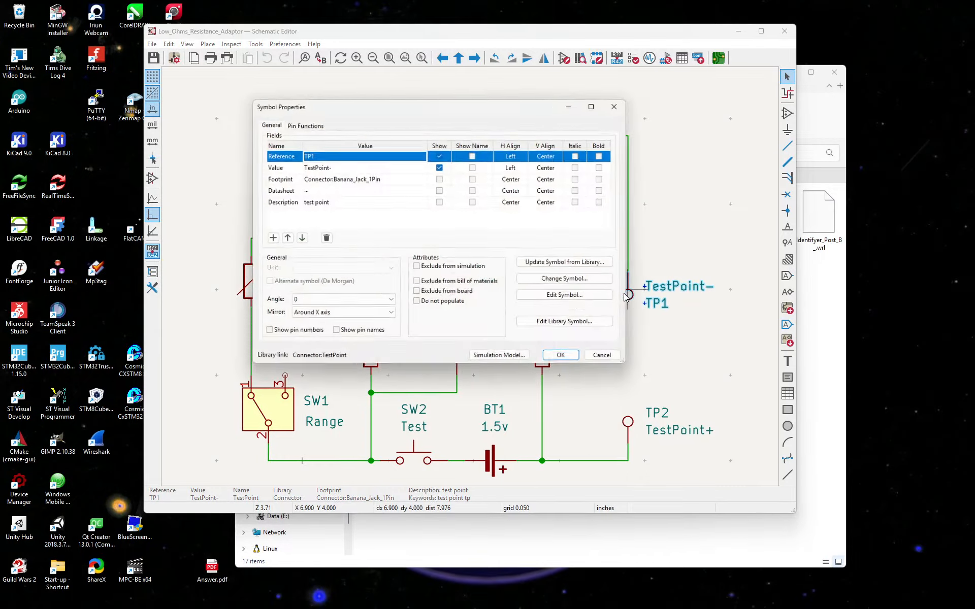
click(346, 179)
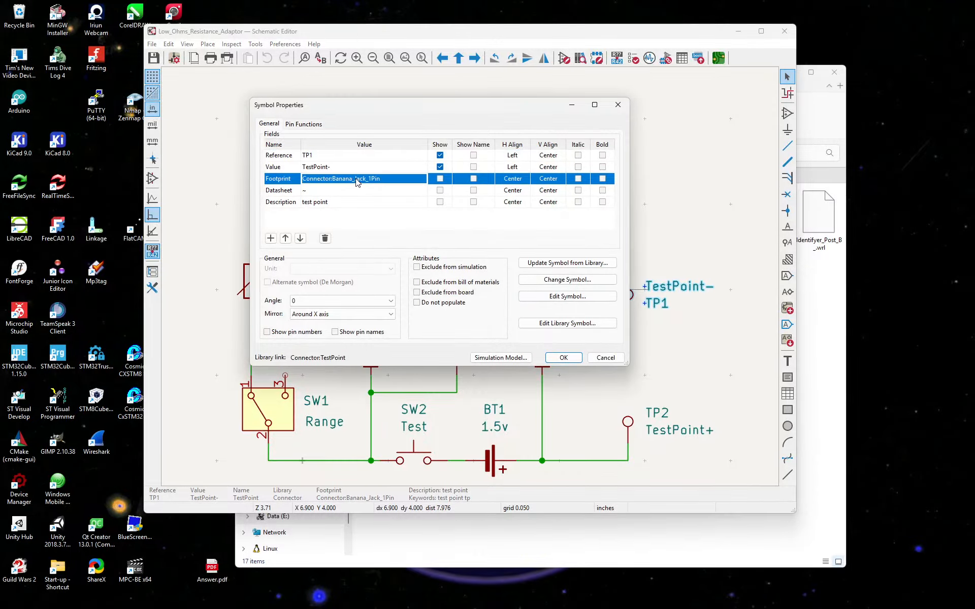
click(421, 178)
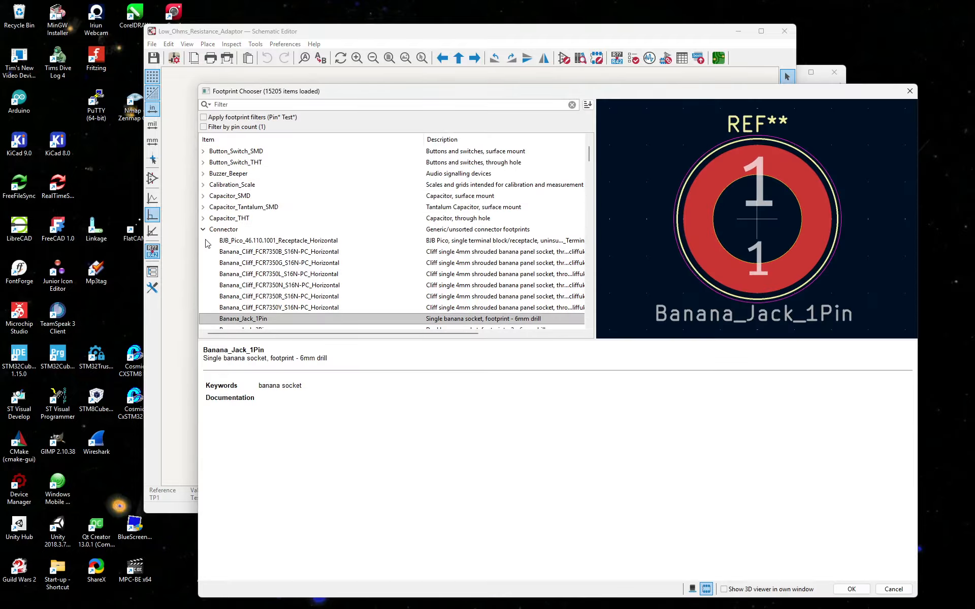
scroll(257, 236, down, 2)
click(203, 162)
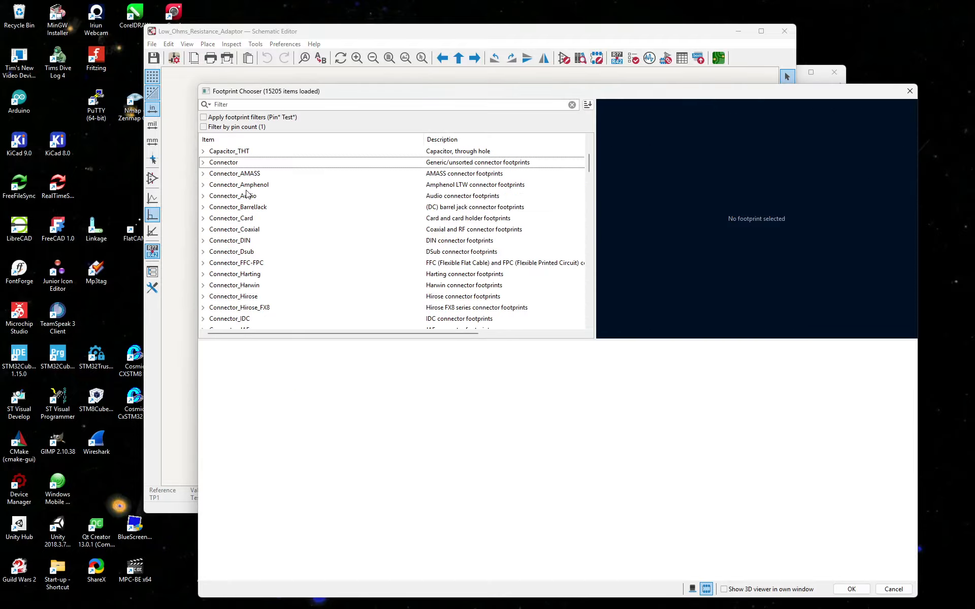
scroll(230, 224, down, 15)
scroll(230, 224, down, 15)
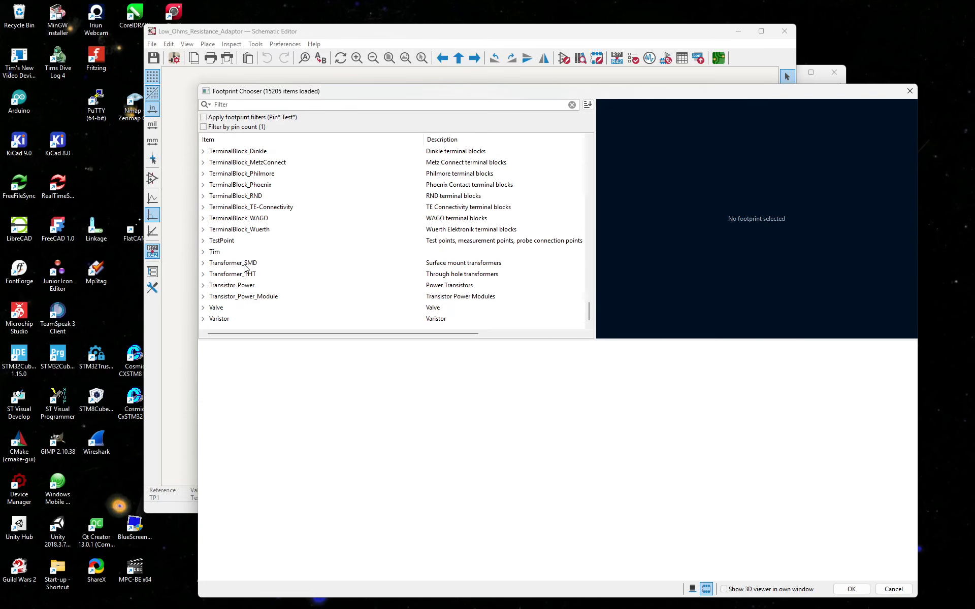
click(203, 252)
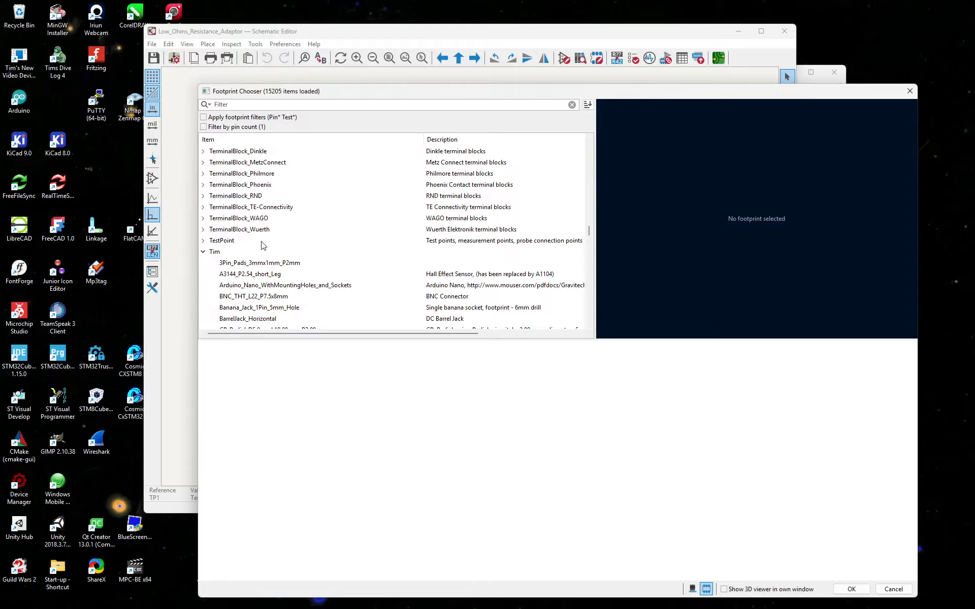
scroll(263, 247, down, 1)
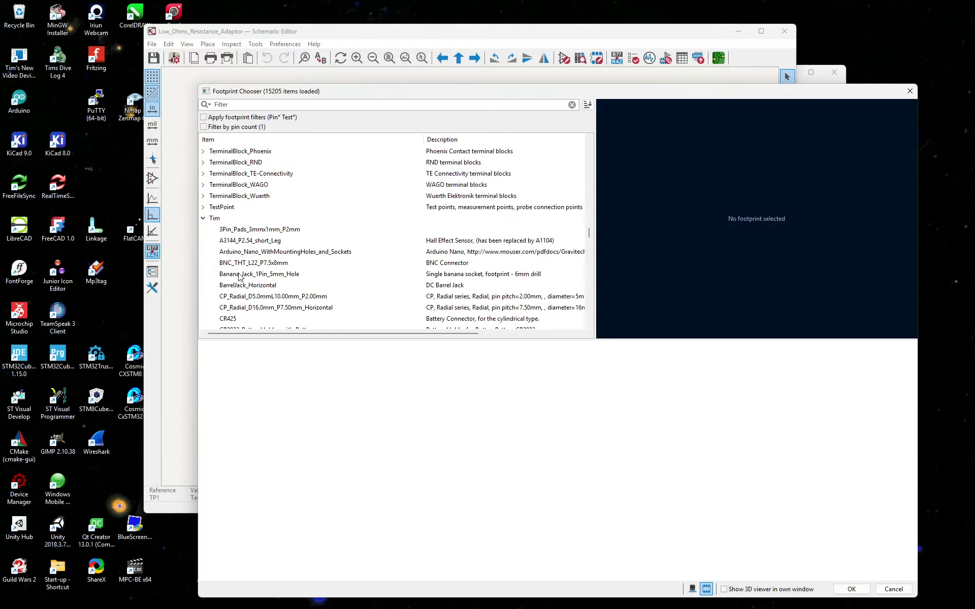
click(246, 276)
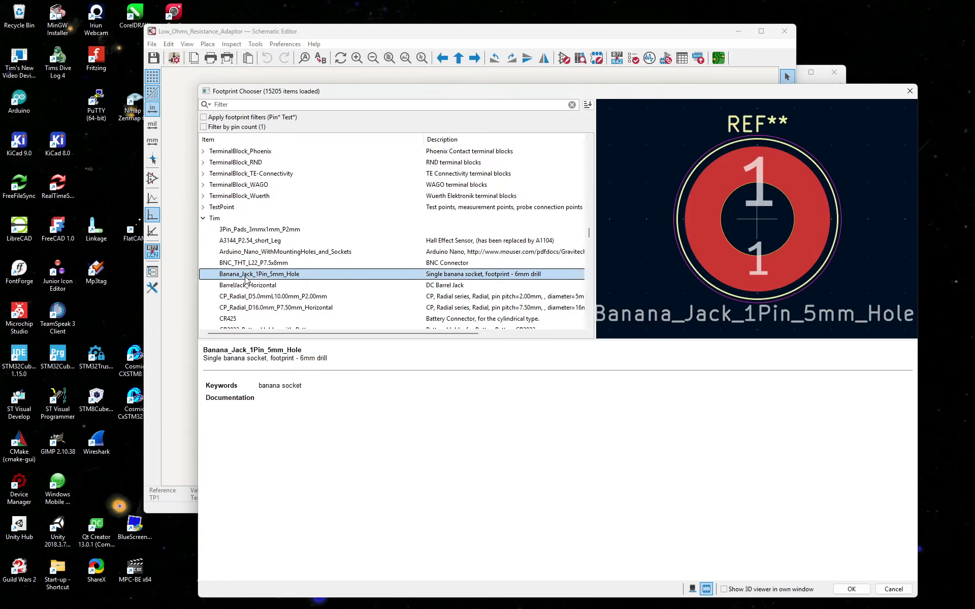
double_click(305, 277)
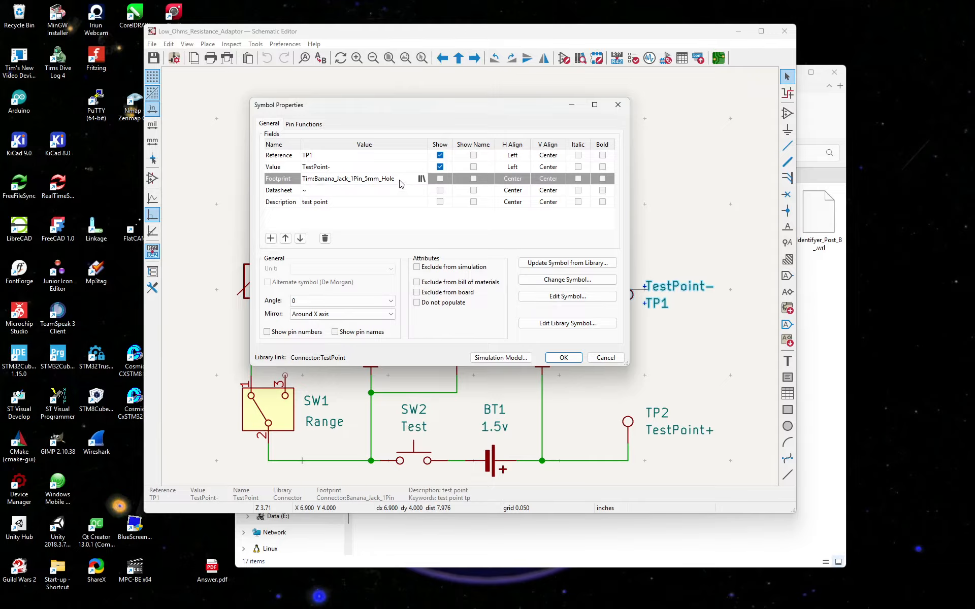
Copy TP1's new footprint name, apply its properties, and paste the name as the footprint of TP2.
drag(402, 181, 292, 182)
key(ctrl+c)
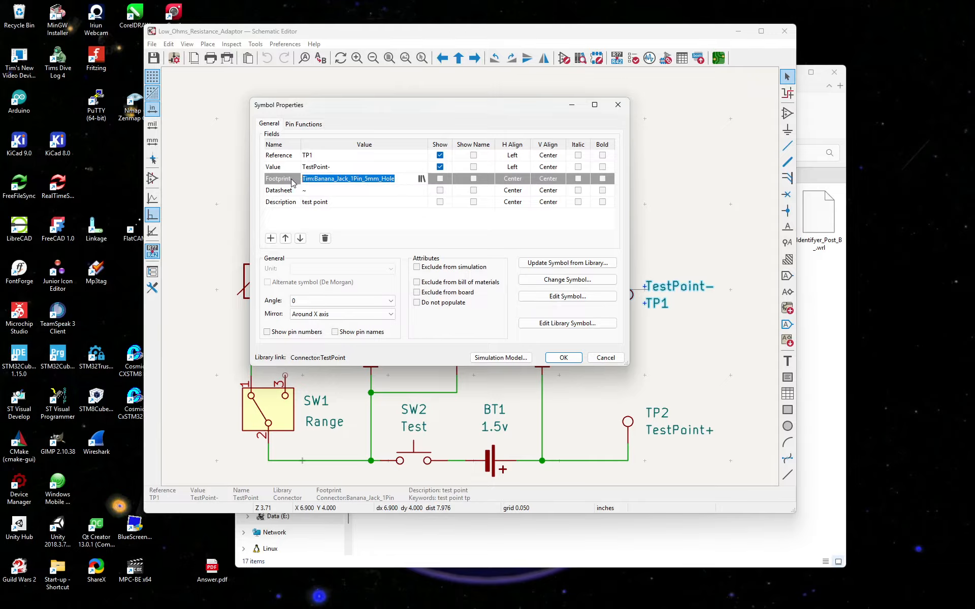
click(564, 358)
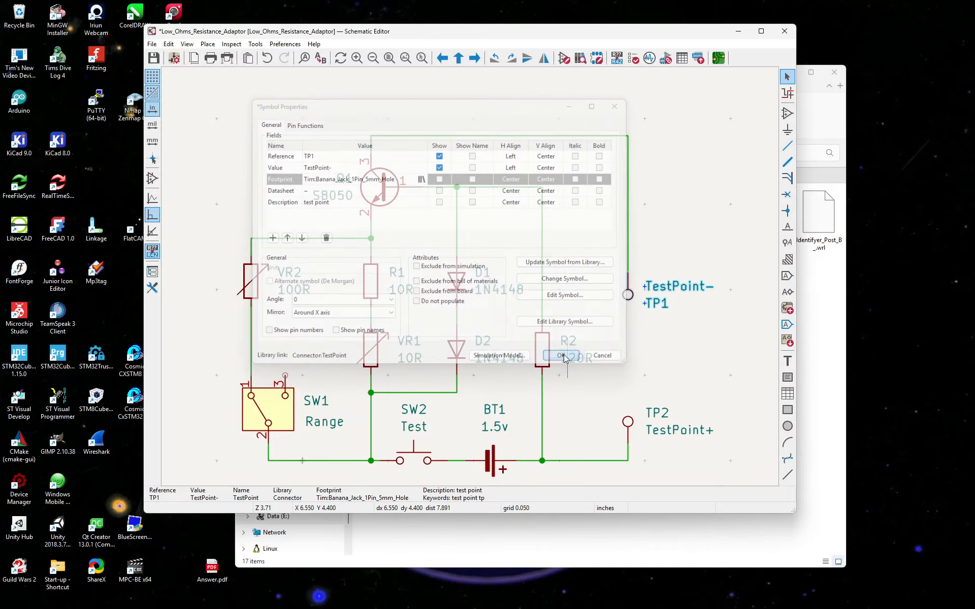
double_click(628, 421)
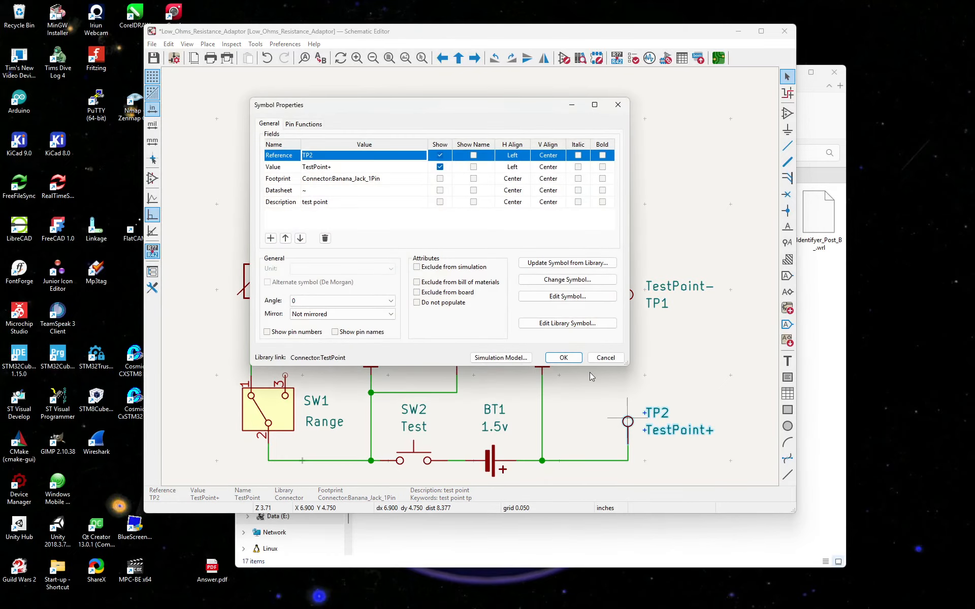
click(396, 182)
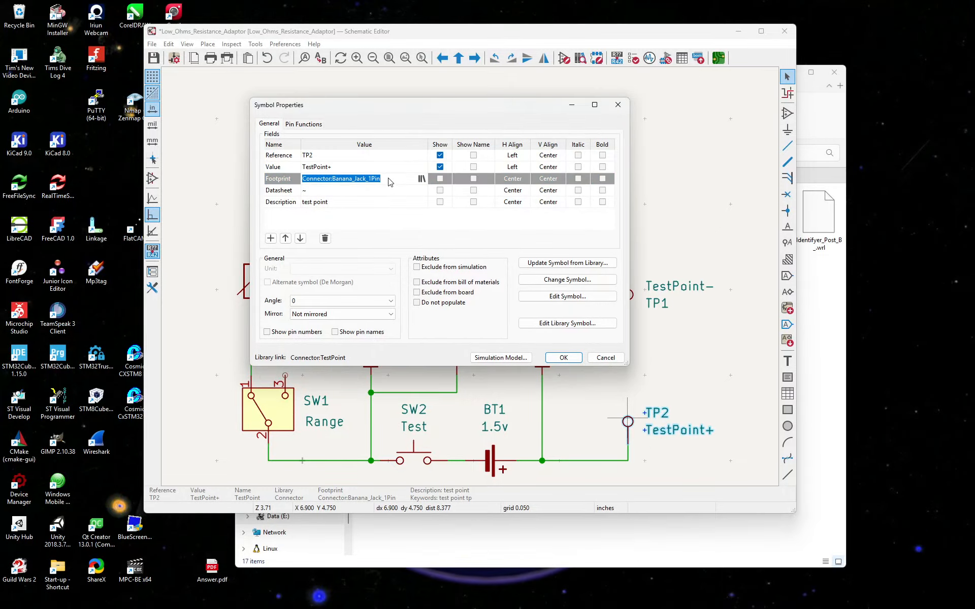
key(ctrl+v)
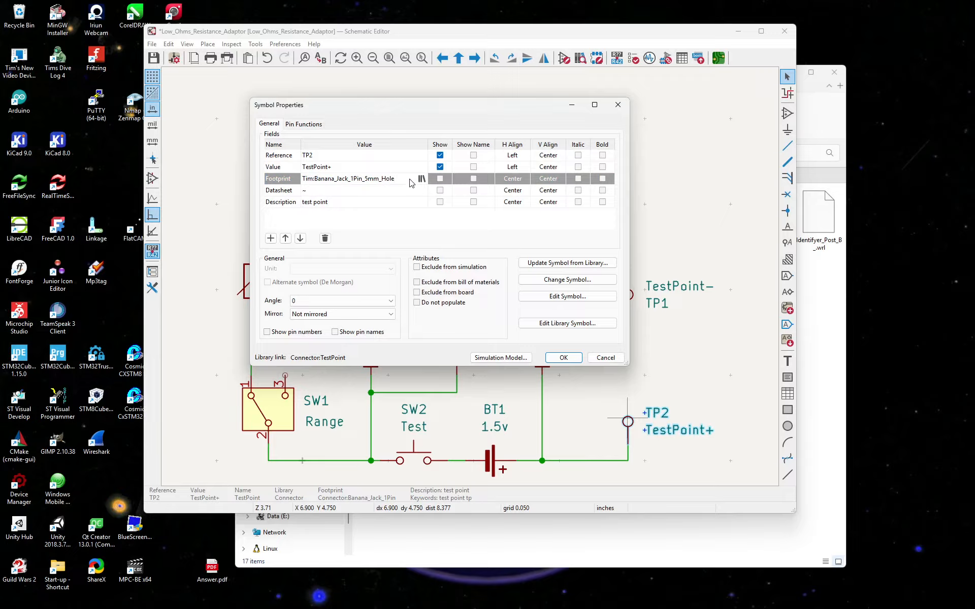
click(564, 357)
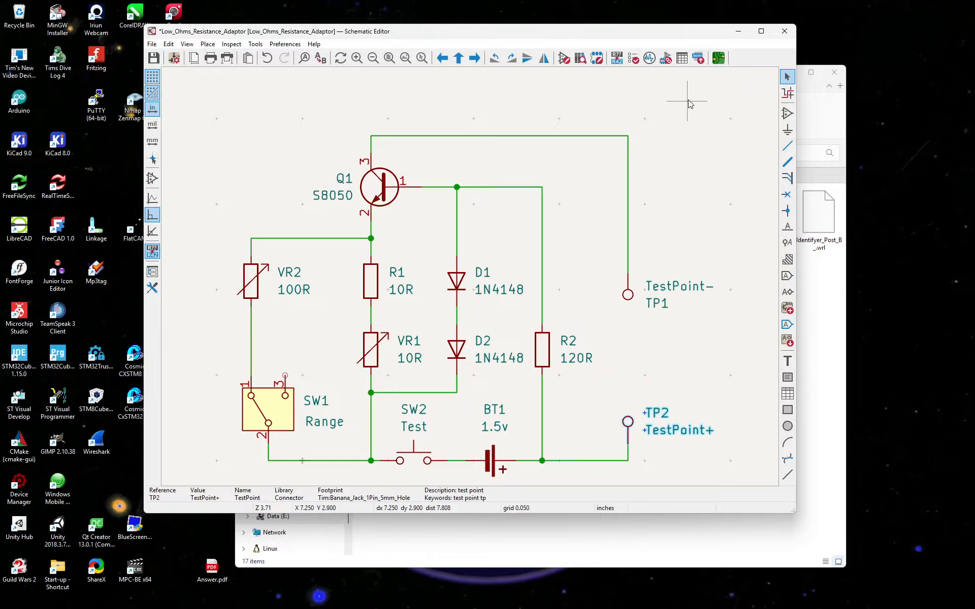
Open the PCB editor, update the board from the schematic, and place the imported footprints near the middle of the sheet.
click(718, 58)
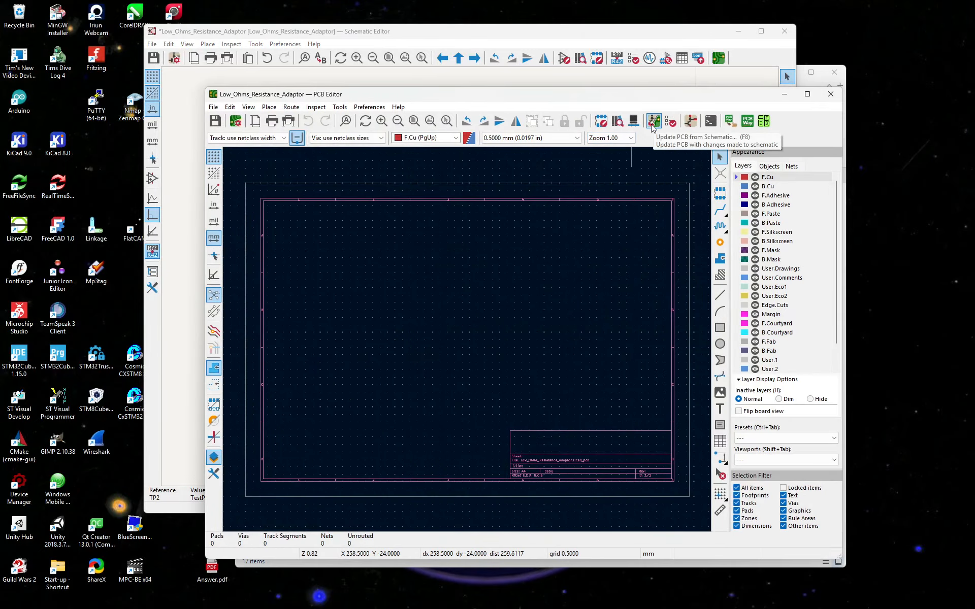
click(653, 122)
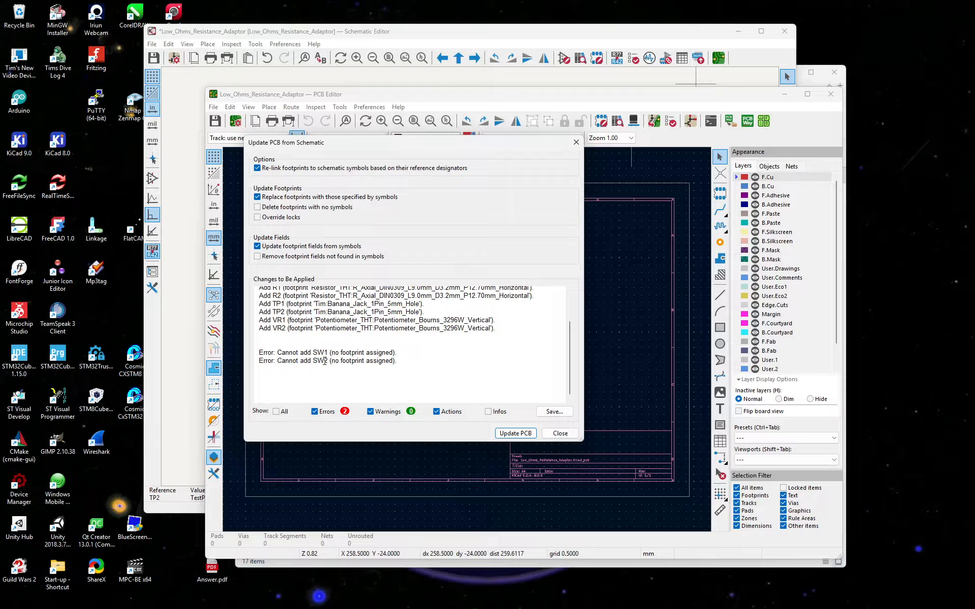
click(516, 435)
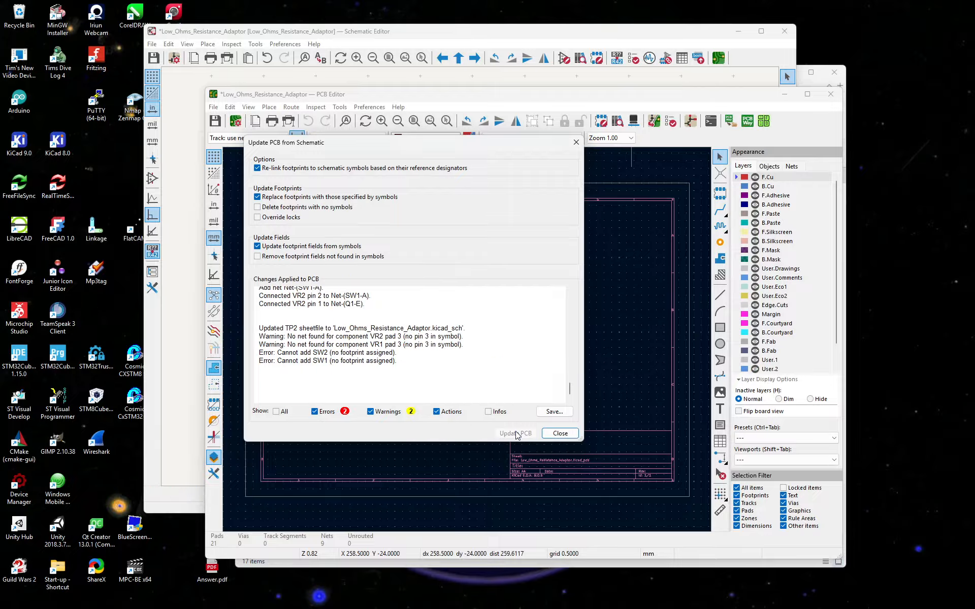
click(560, 433)
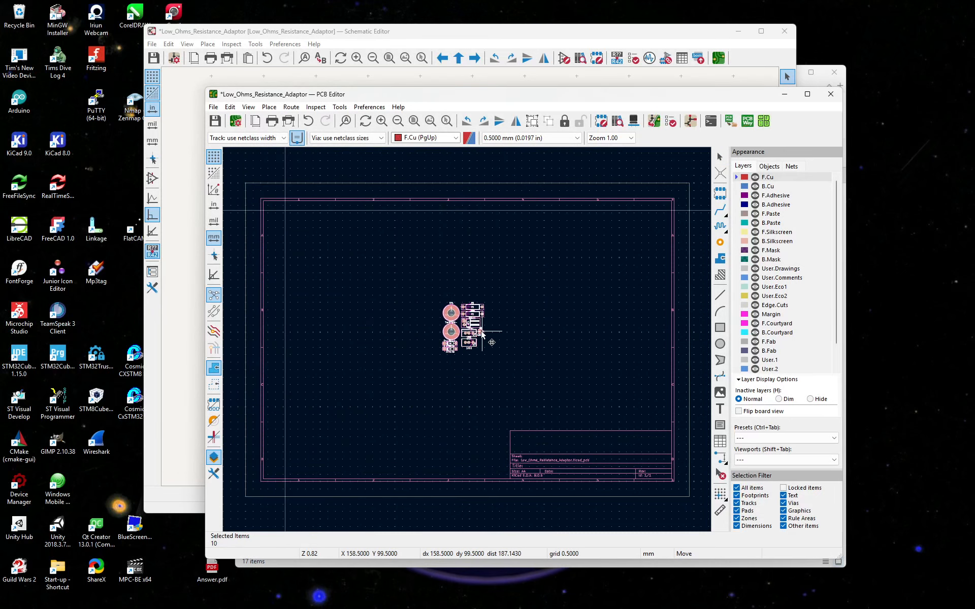
click(464, 330)
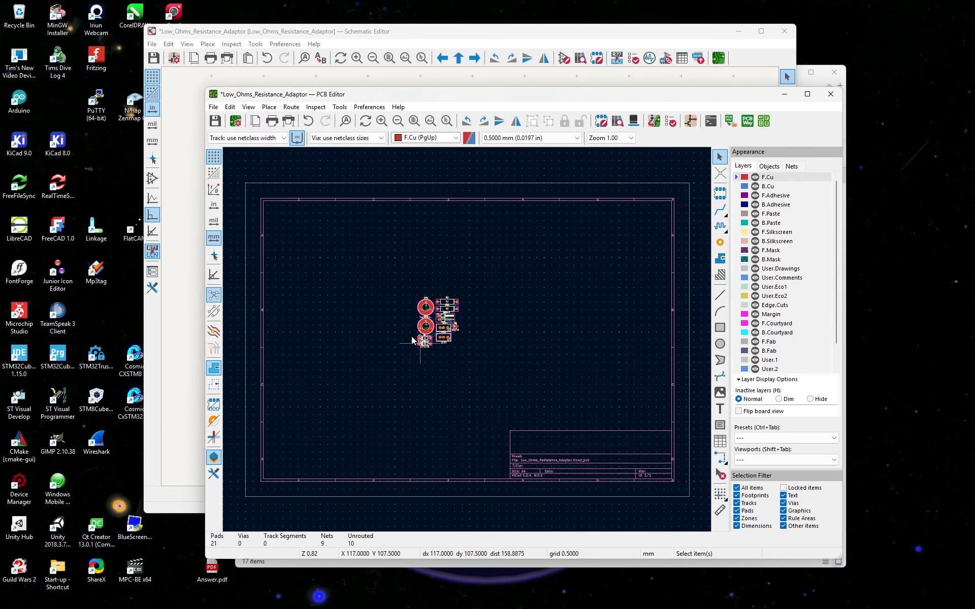
Draw a rectangular board outline about 50.5 by 48.5 mm on the Edge.Cuts layer around all the footprints.
scroll(412, 325, up, 5)
drag(463, 260, 461, 260)
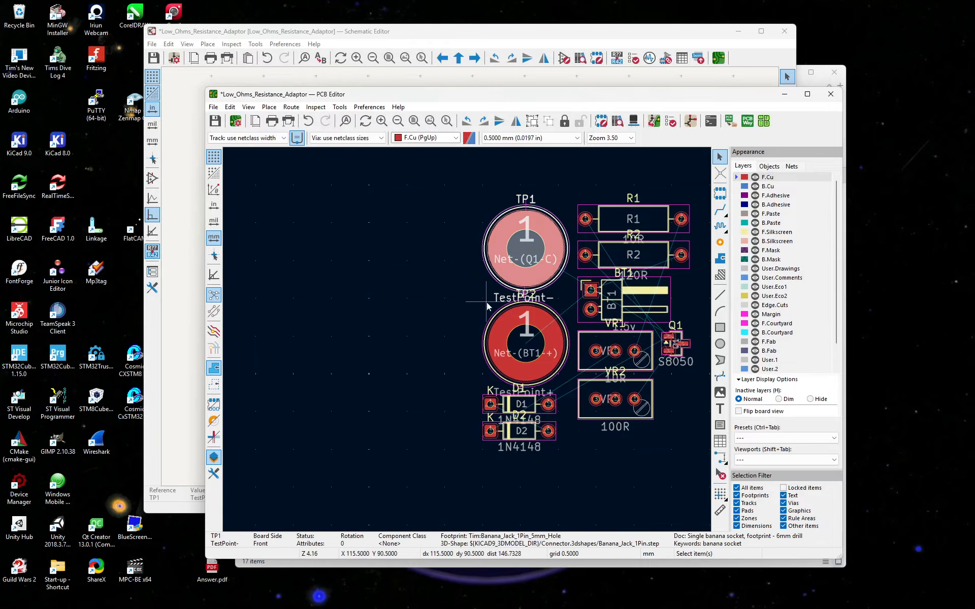
click(404, 321)
scroll(572, 362, down, 3)
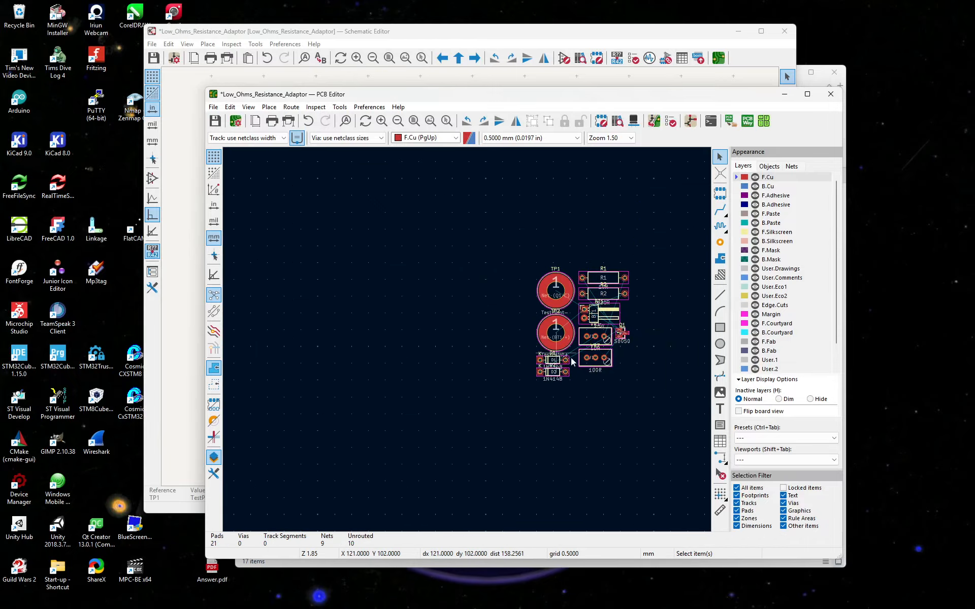
click(746, 307)
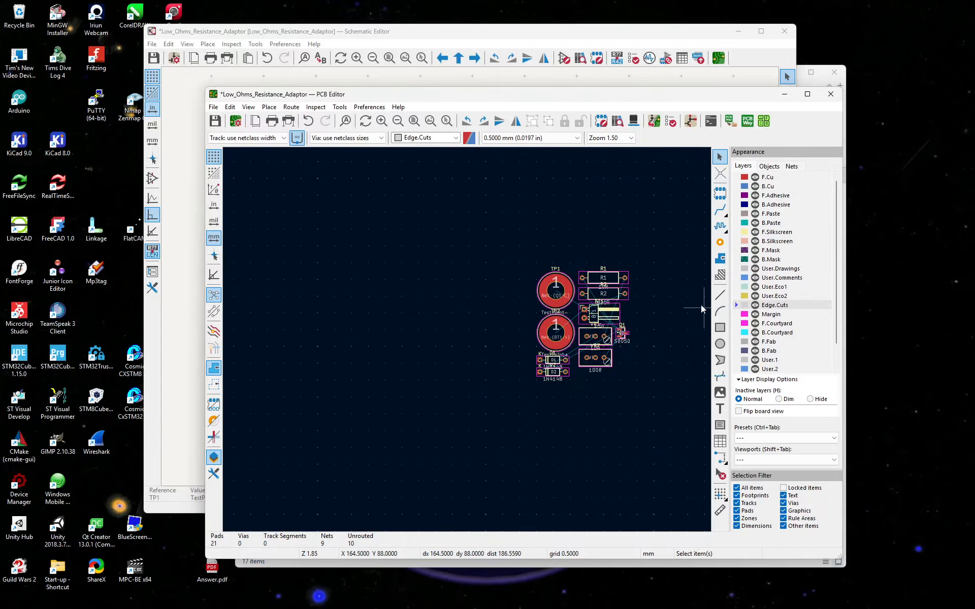
click(720, 328)
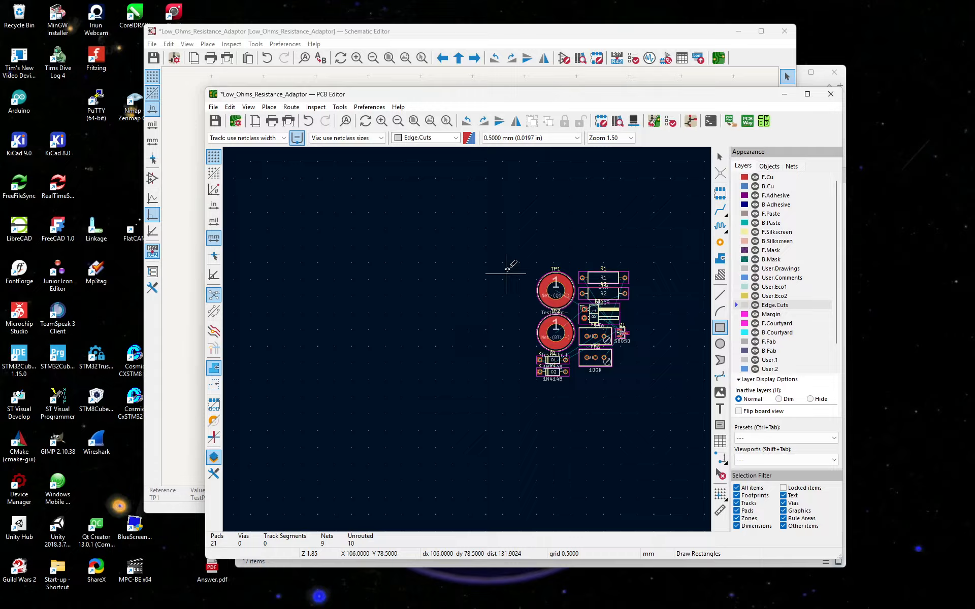
click(500, 239)
click(670, 402)
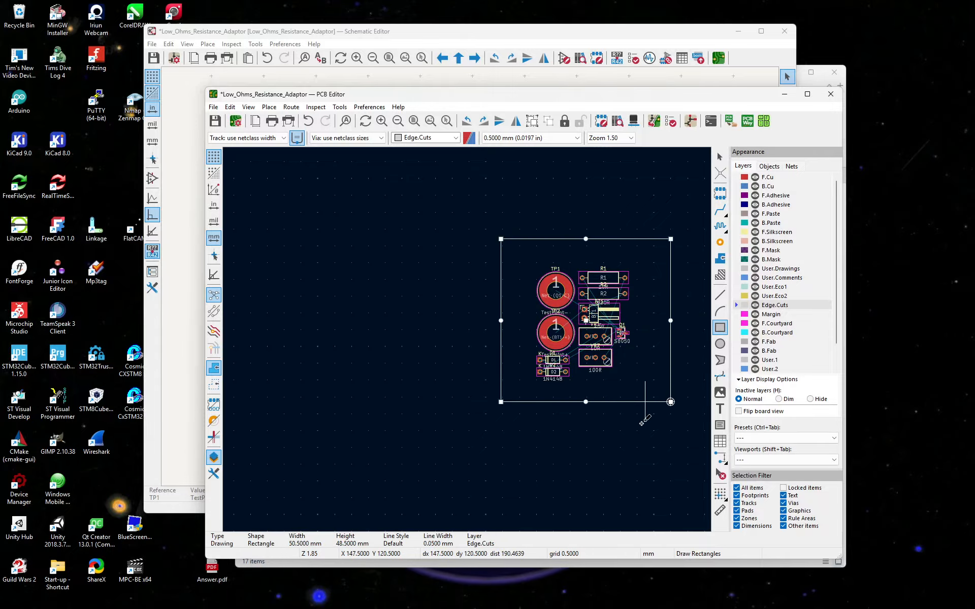
right_click(632, 442)
click(641, 451)
click(595, 436)
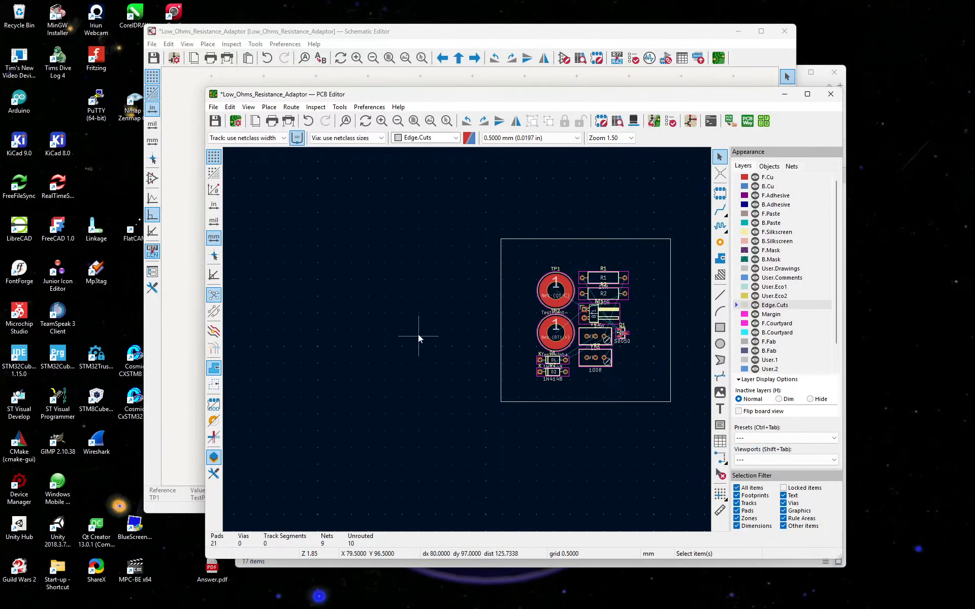
Open the board in the 3D viewer, tilt it to inspect the component models, and close the viewer.
click(634, 120)
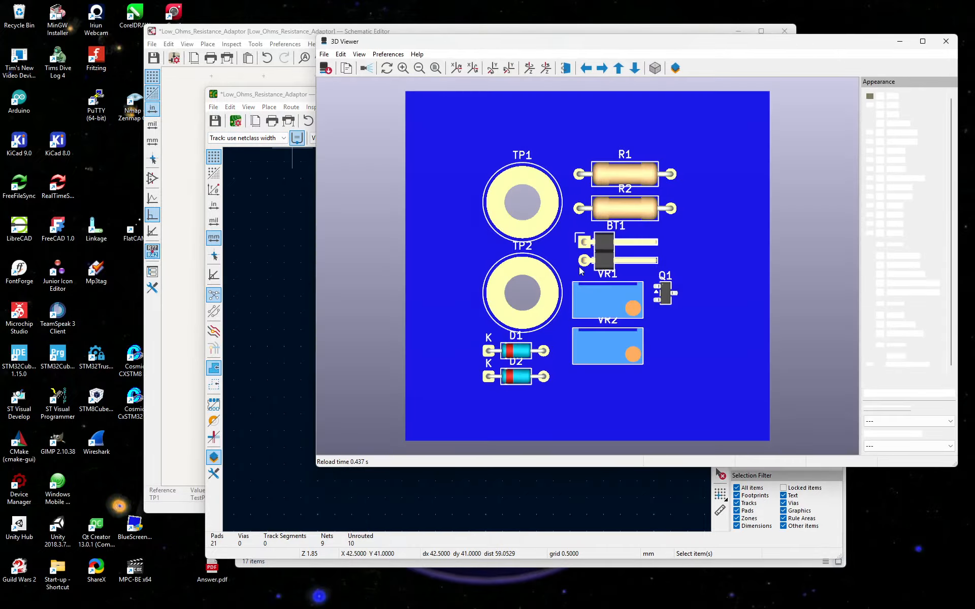
drag(631, 392, 675, 349)
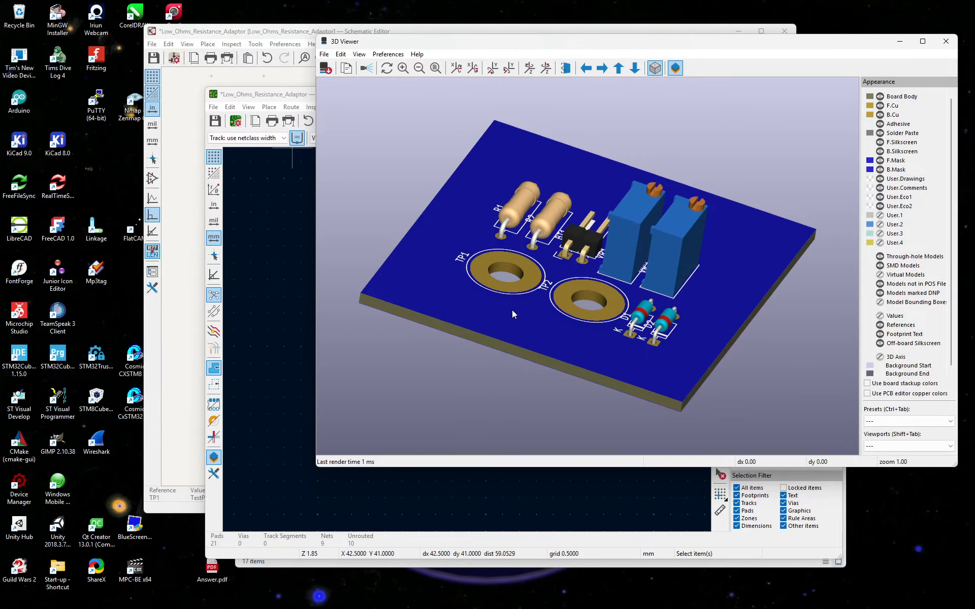
click(946, 43)
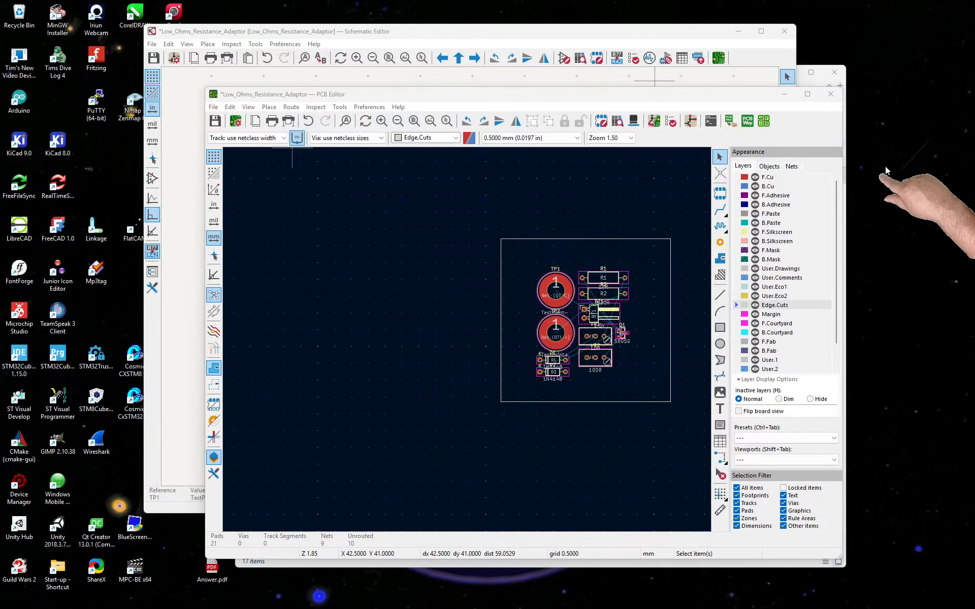
Switch to File Explorer and copy all STEP and WRL files in the Banana_Post folder, from Earth_Plate_.step through Post_Nut_.wrl.
click(821, 79)
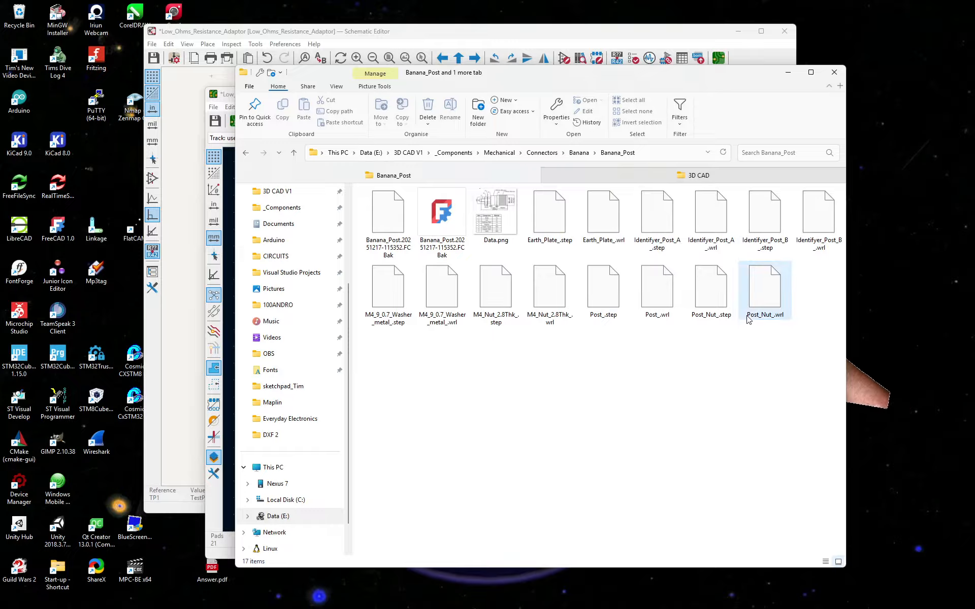
click(552, 226)
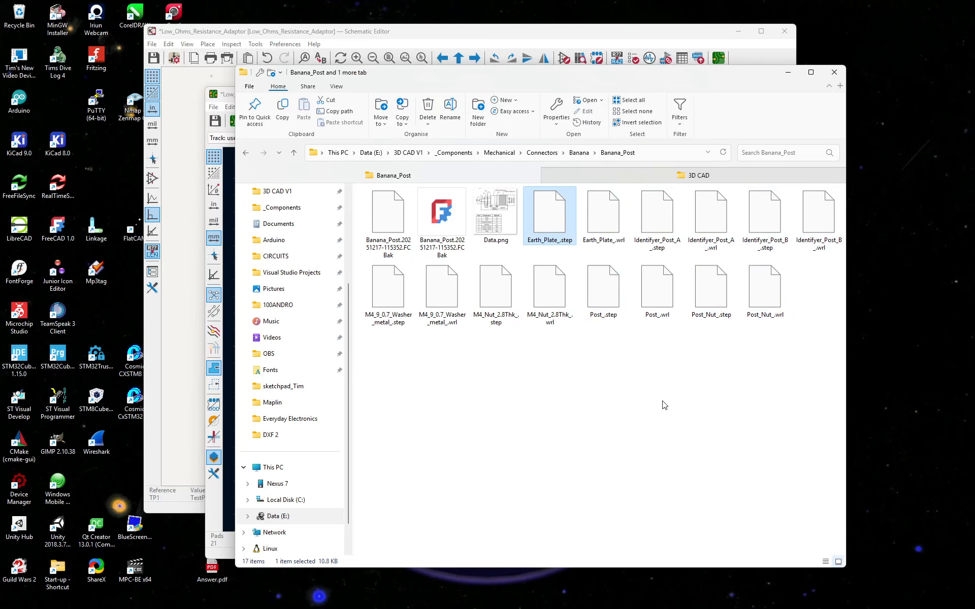
shift+click(770, 314)
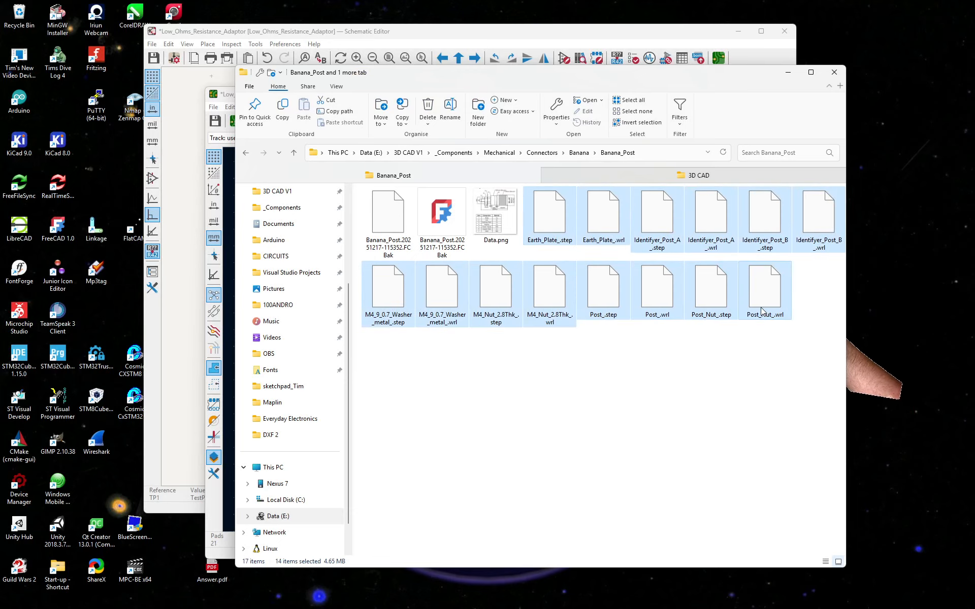
click(654, 397)
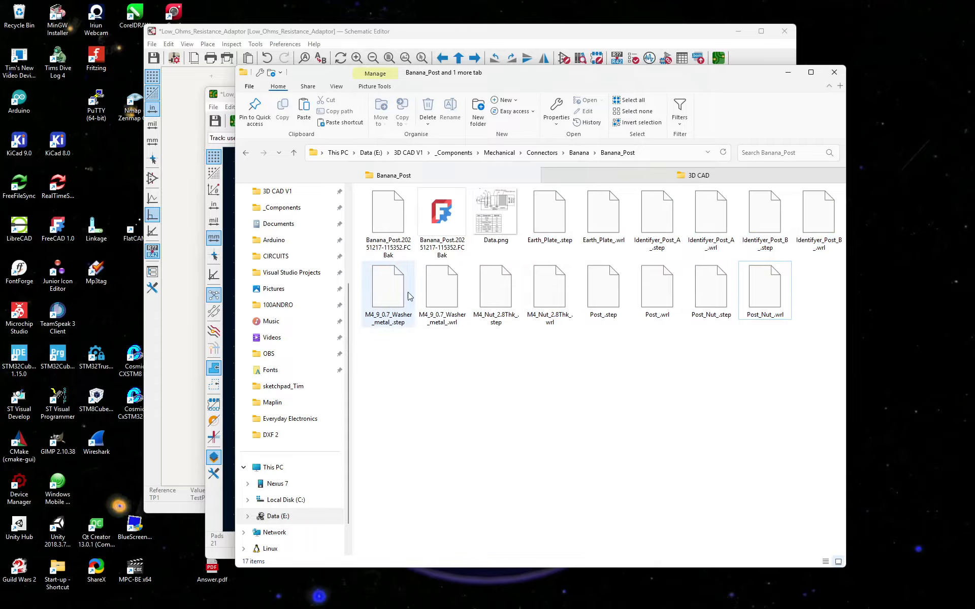
Paste the copied model files into the My_3D_Packages folder within CIRCUITS\libraries, and switch to the KiCad project manager.
click(277, 256)
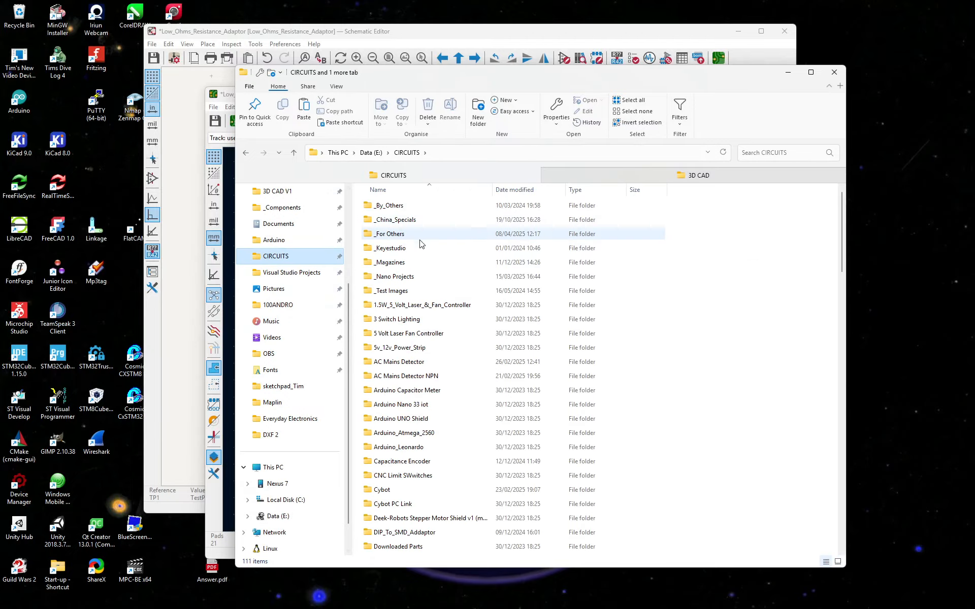
scroll(417, 271, down, 3)
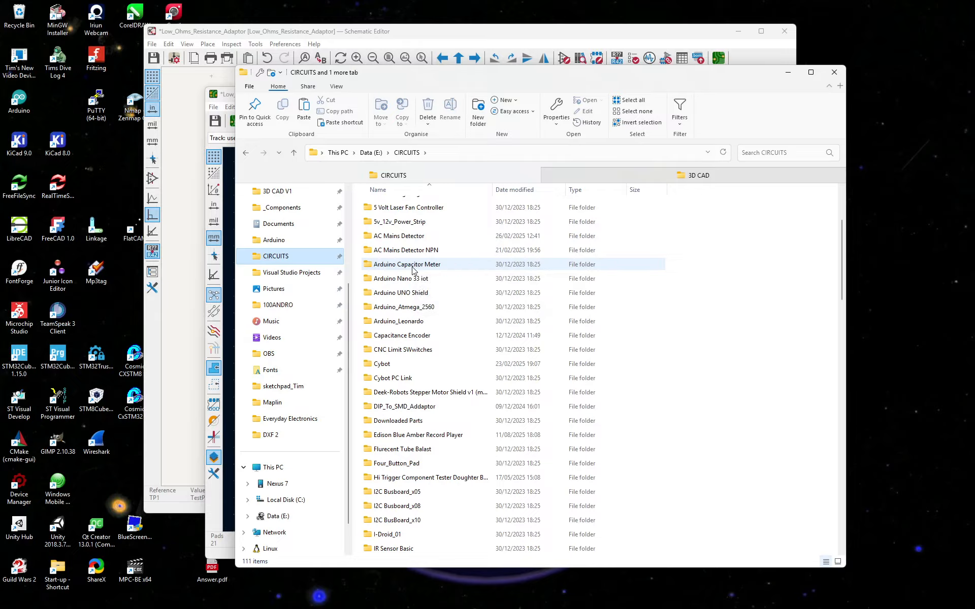
scroll(414, 271, down, 2)
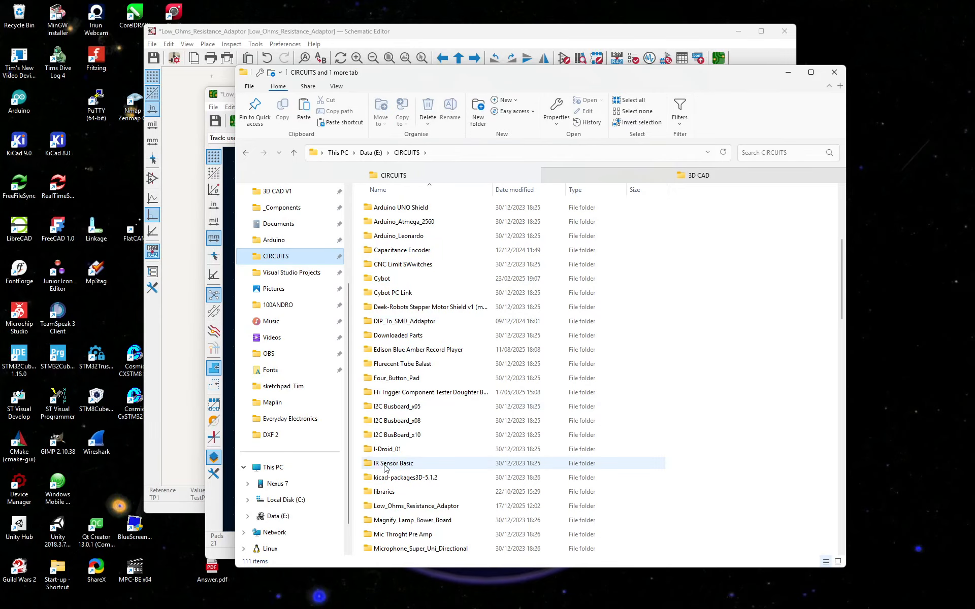
double_click(368, 492)
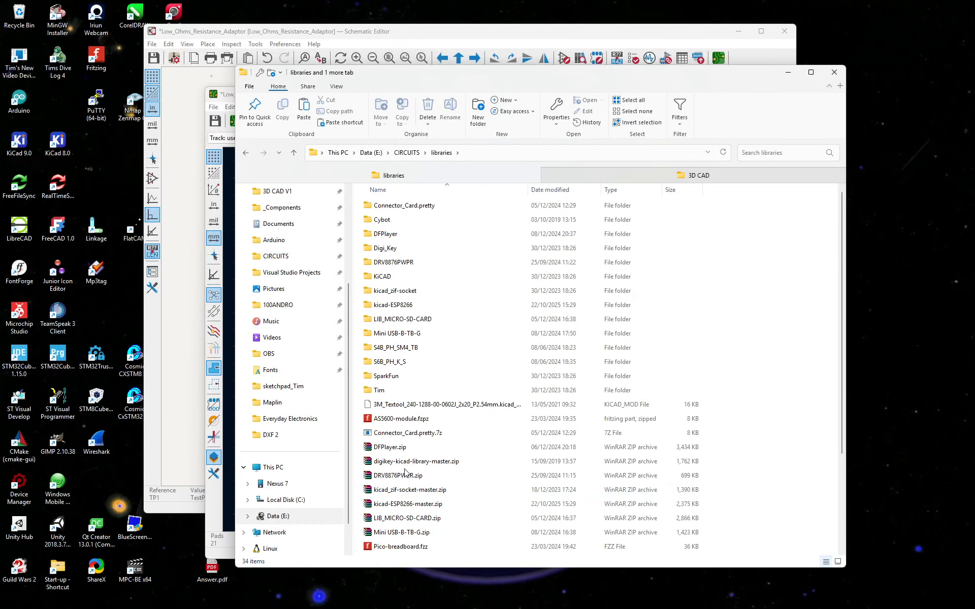
double_click(369, 391)
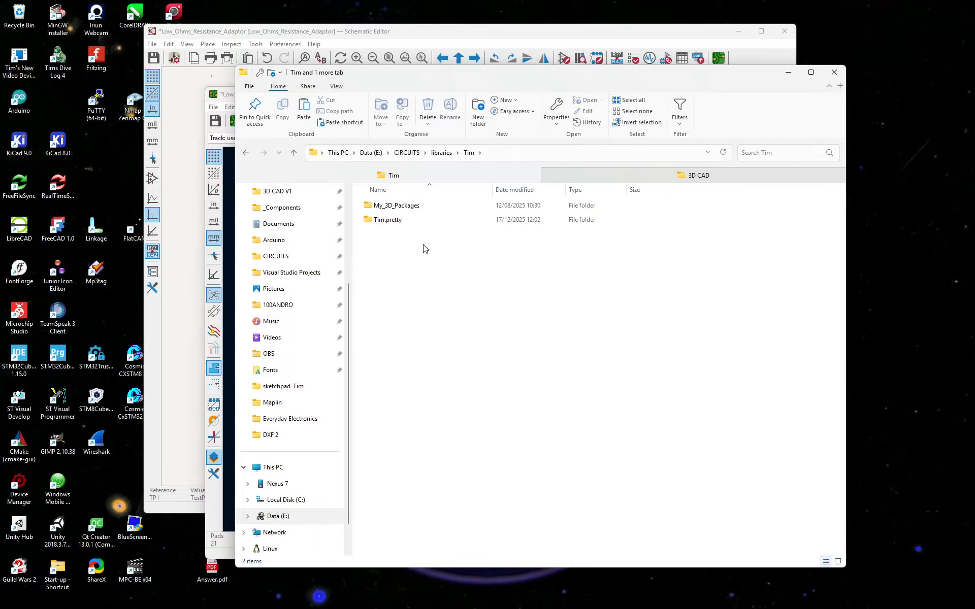
double_click(398, 206)
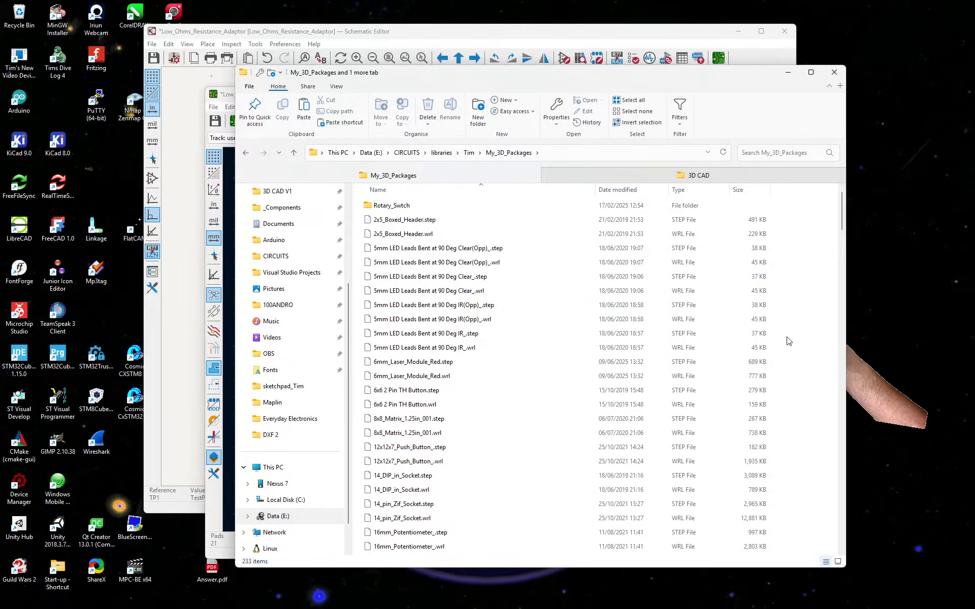
key(ctrl+v)
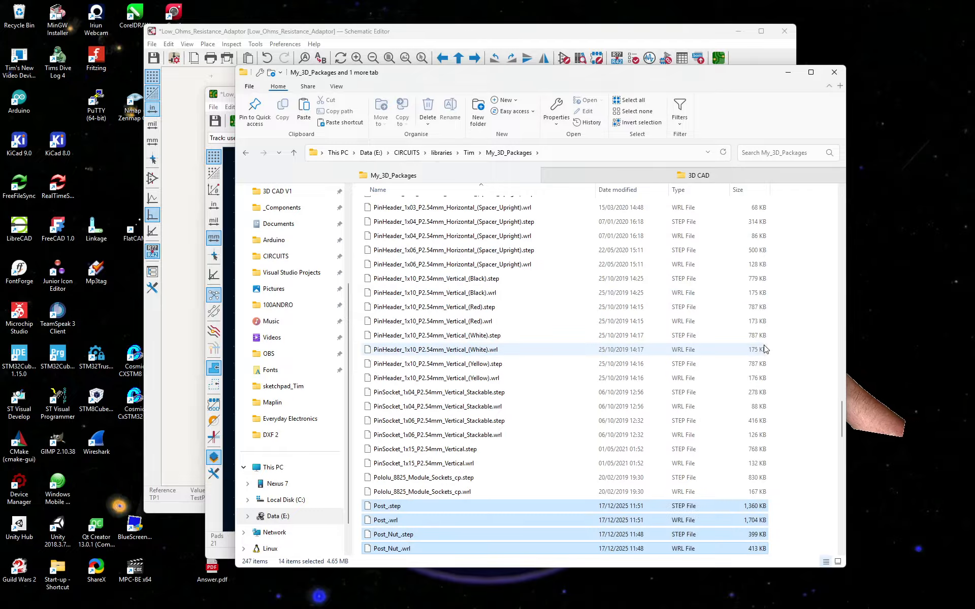
scroll(511, 421, down, 3)
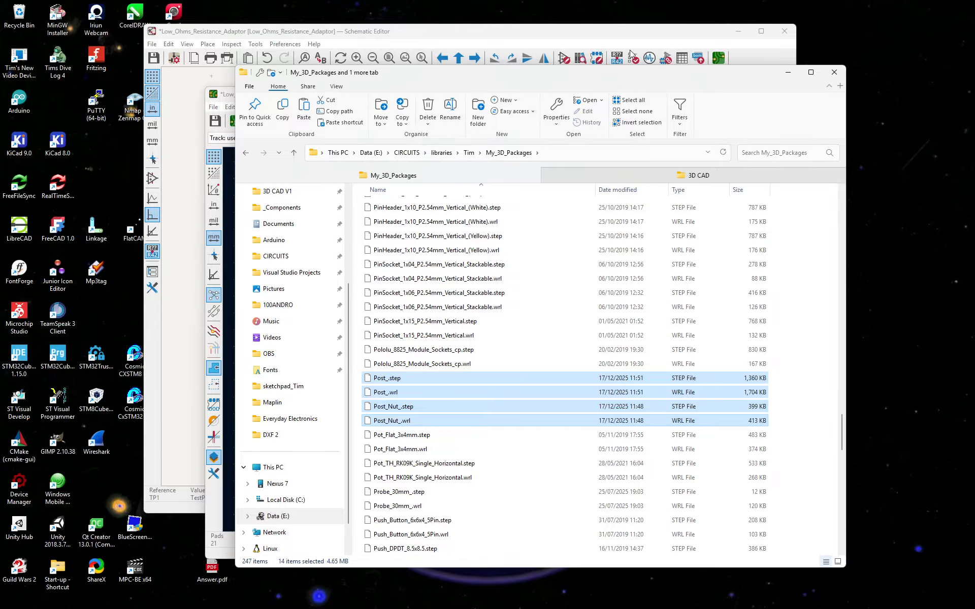
click(788, 72)
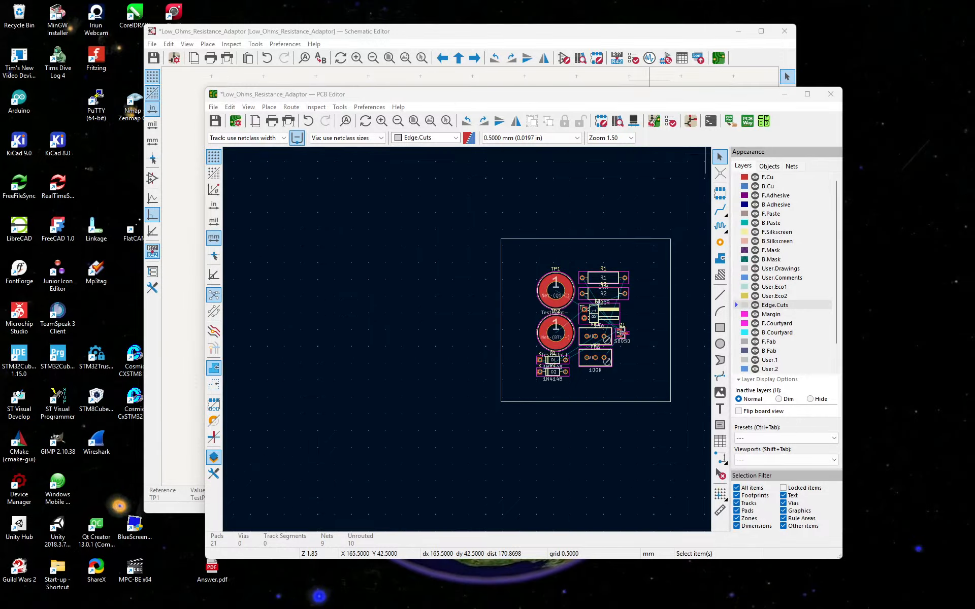
key(alt+Tab)
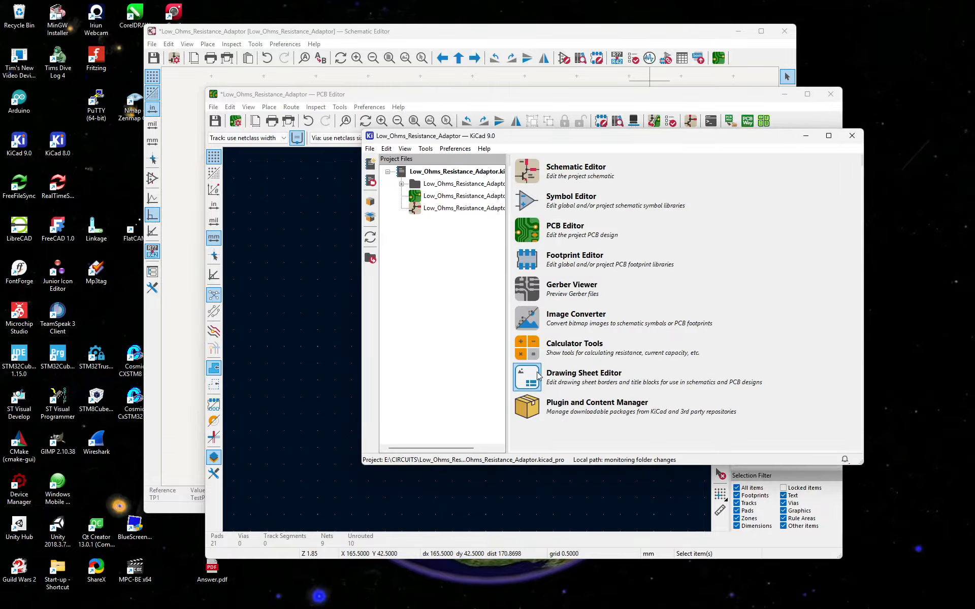
click(456, 149)
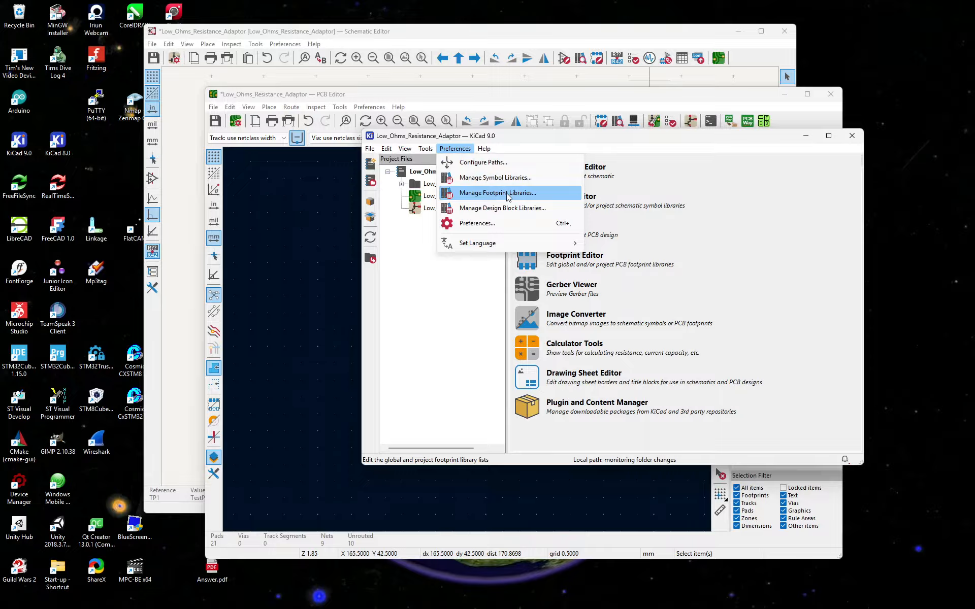
click(482, 227)
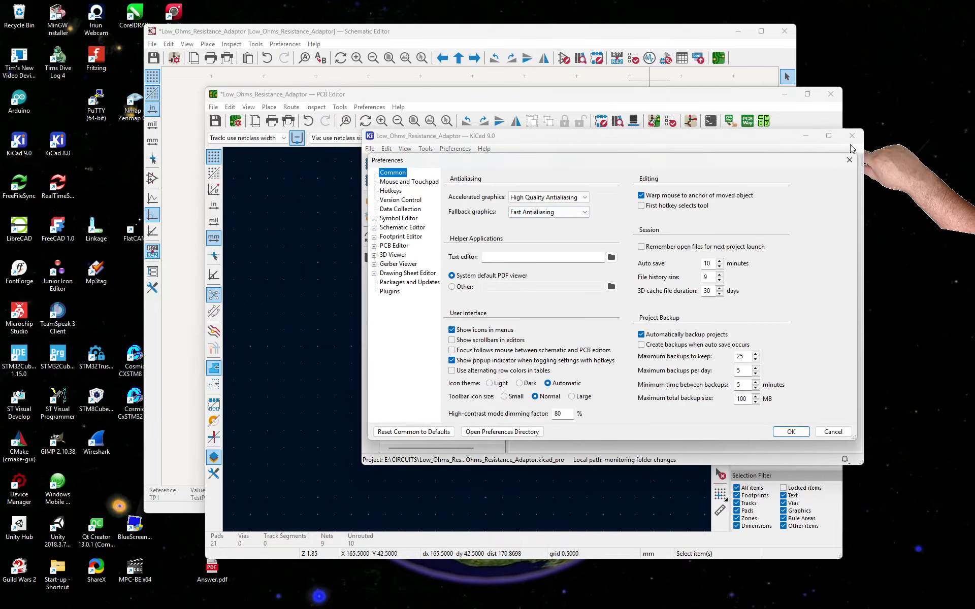
click(849, 160)
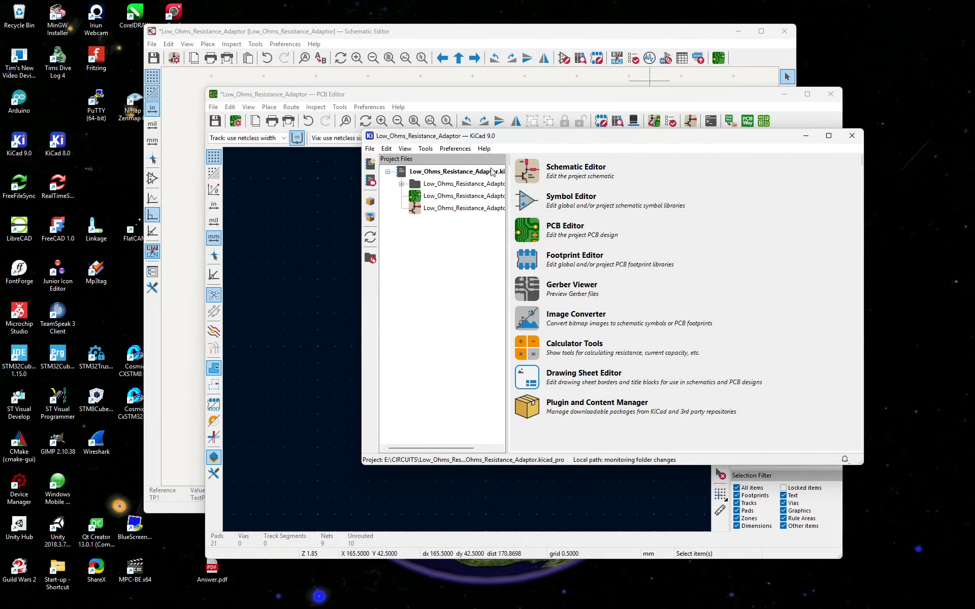
Open the footprint library manager, examine the global library list through to the custom library paths at its end, and cancel.
click(455, 149)
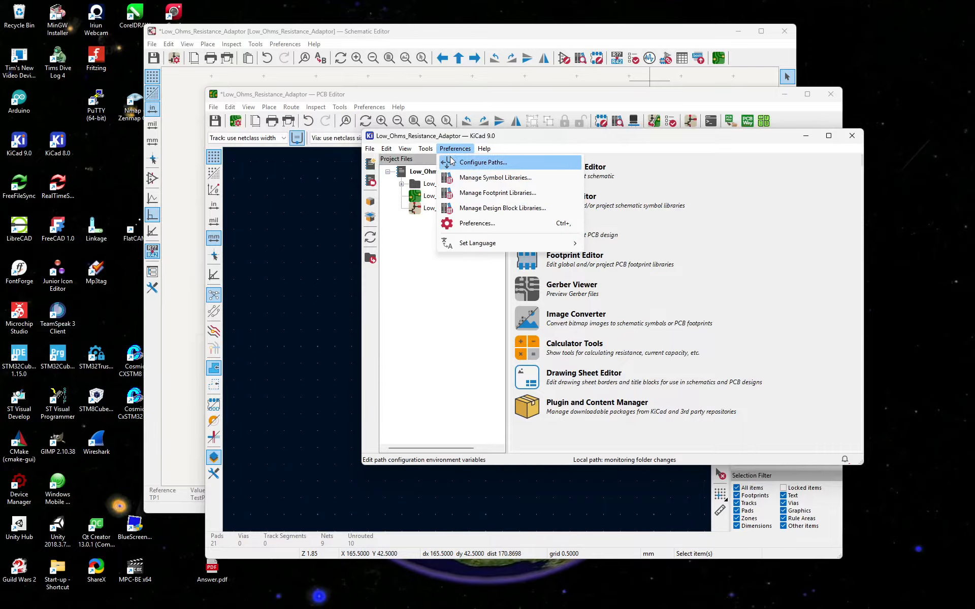
click(456, 194)
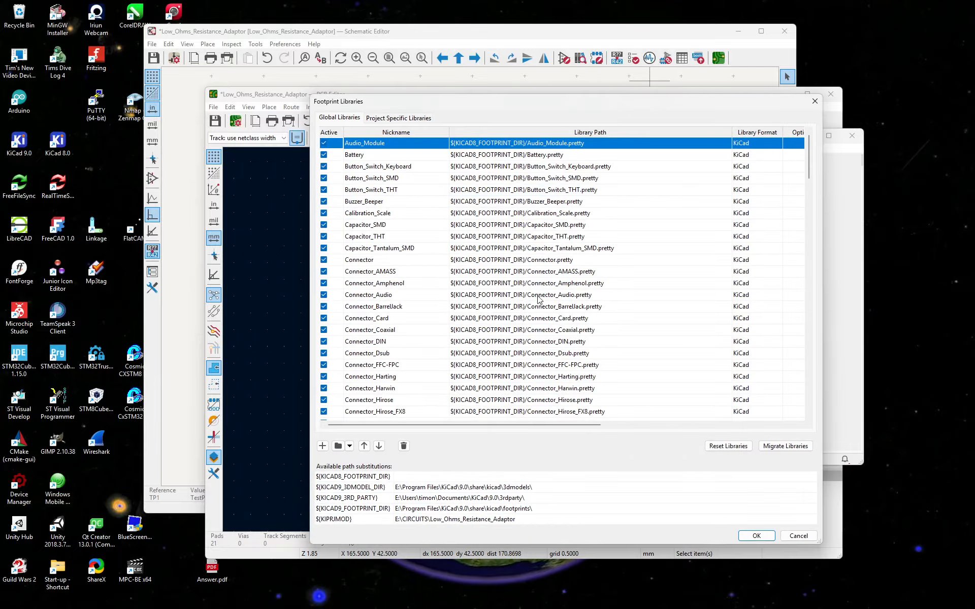
scroll(488, 298, down, 1)
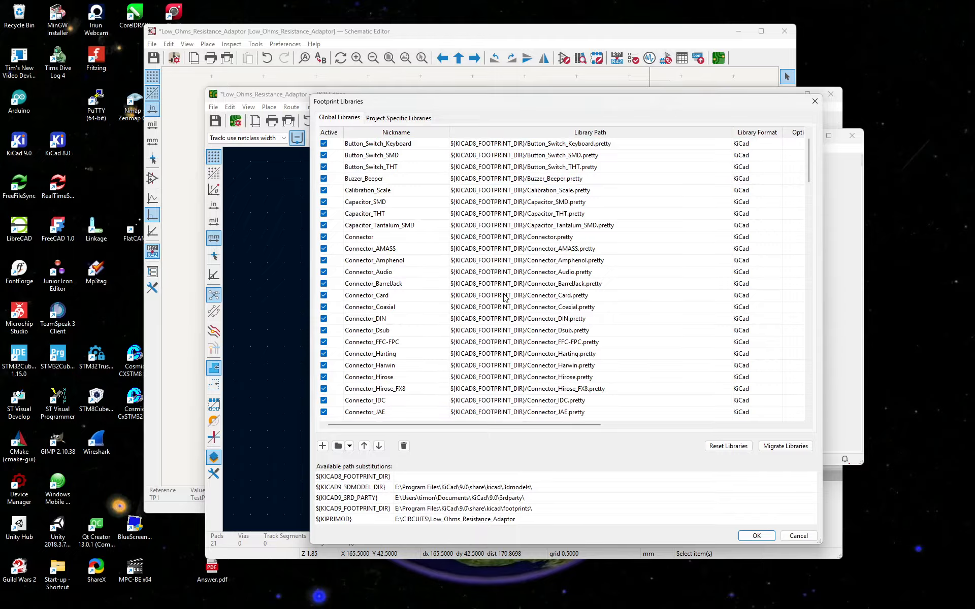
scroll(505, 298, down, 5)
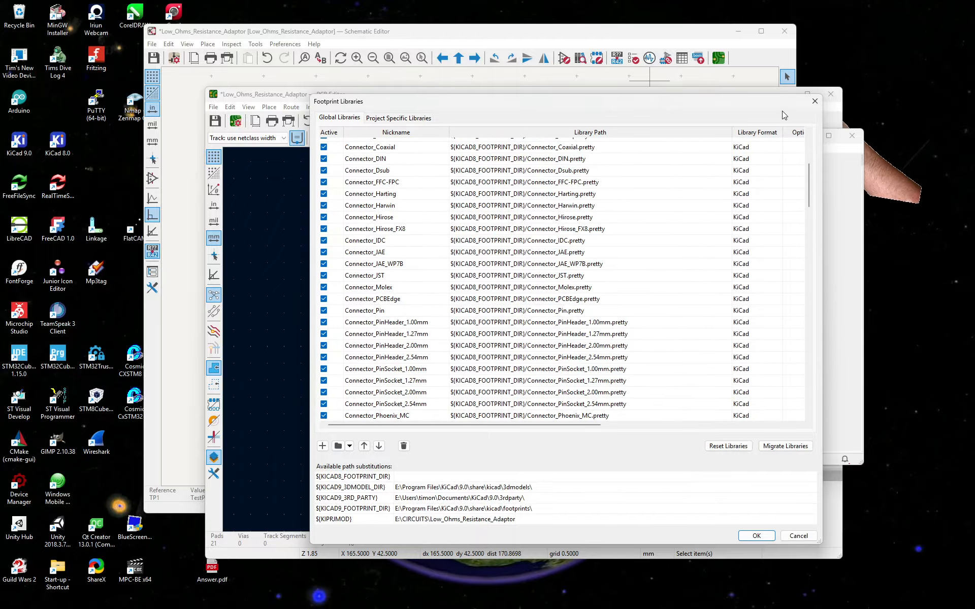
drag(741, 111, 749, 209)
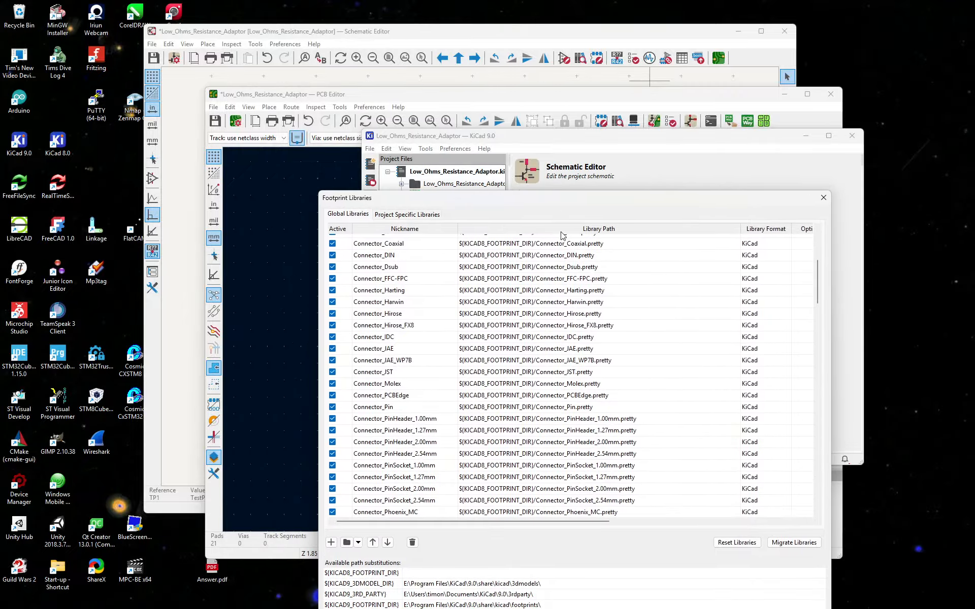
drag(560, 209, 563, 122)
scroll(511, 243, down, 6)
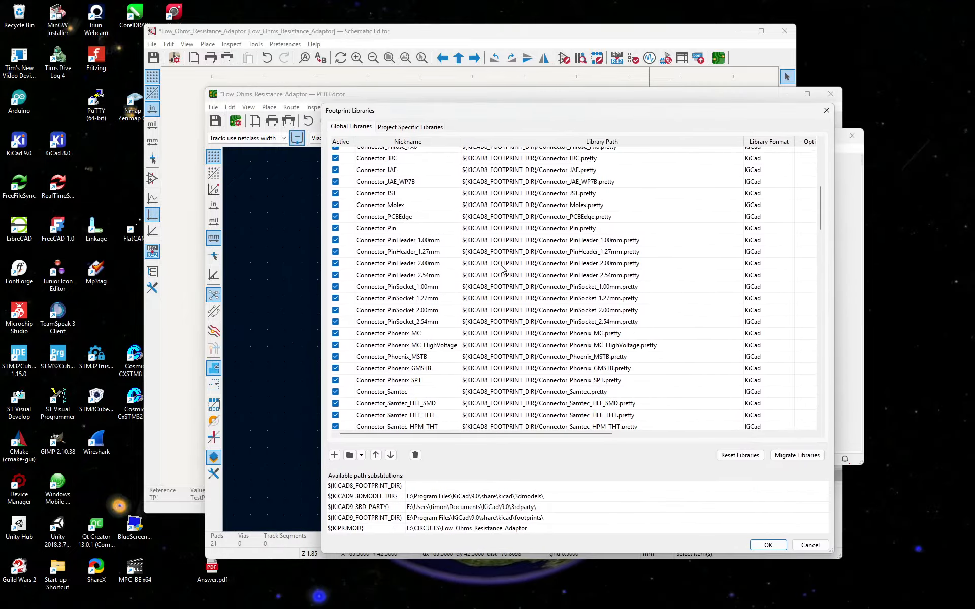
scroll(503, 314, down, 18)
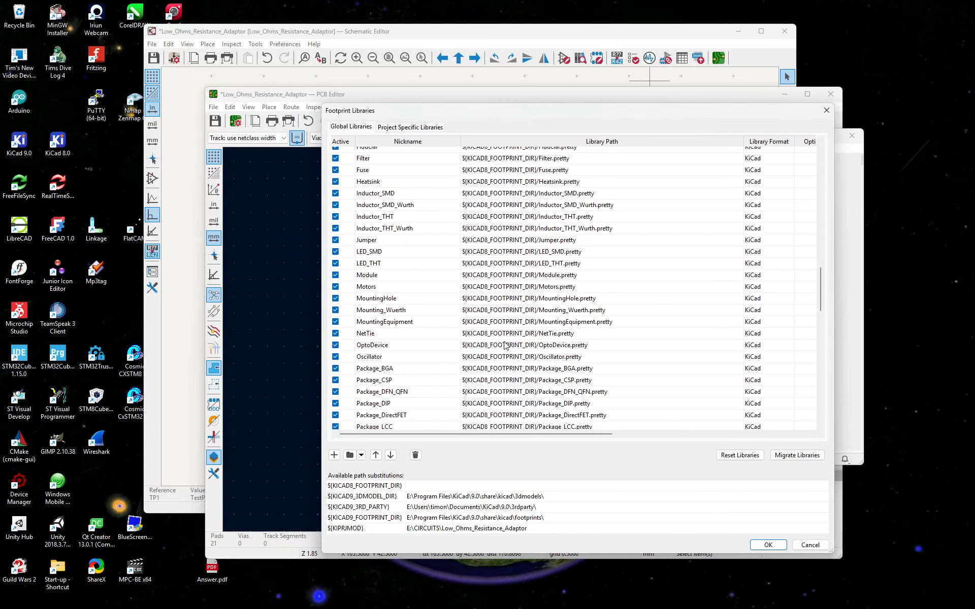
scroll(508, 346, down, 13)
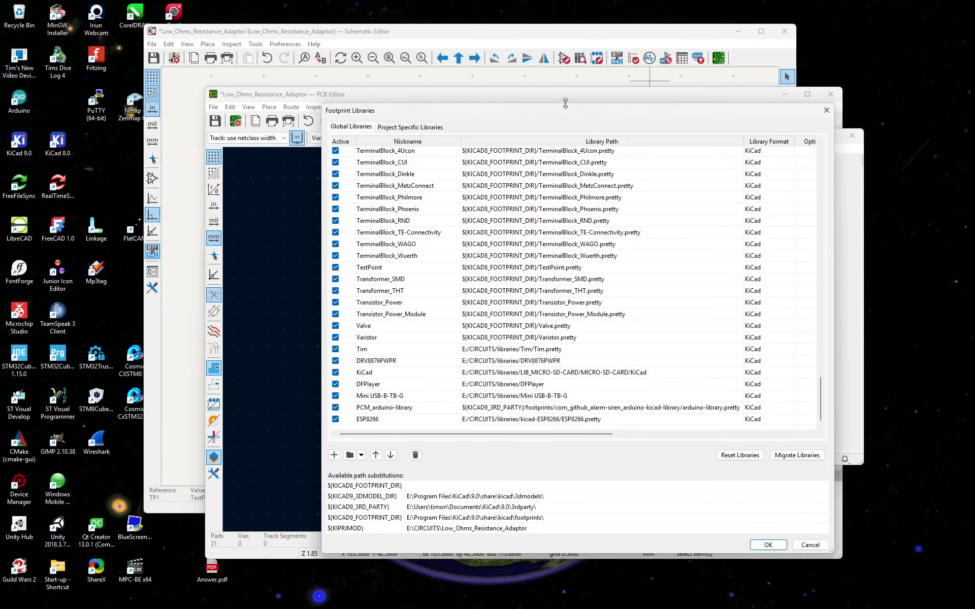
drag(565, 104, 563, 22)
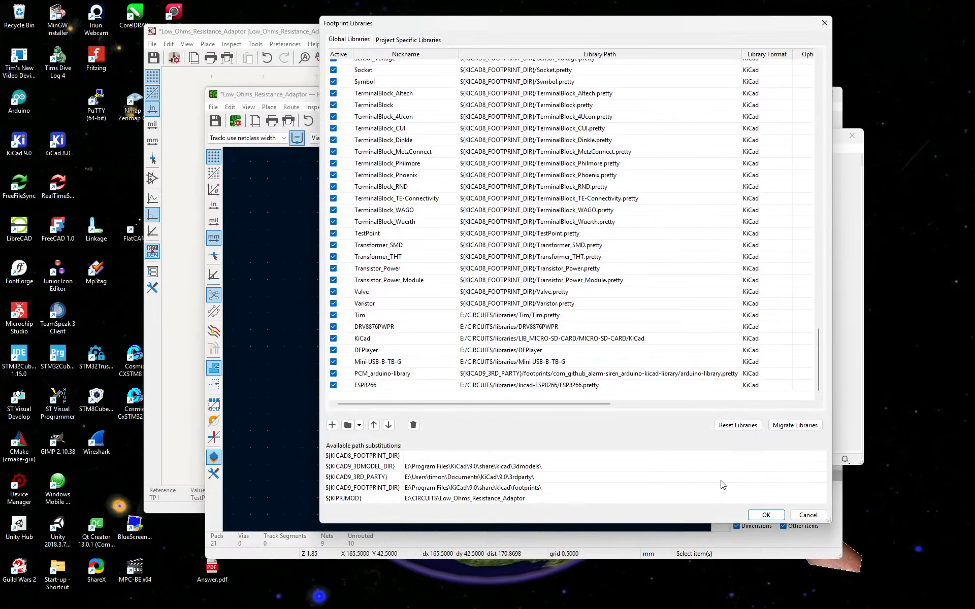
click(808, 515)
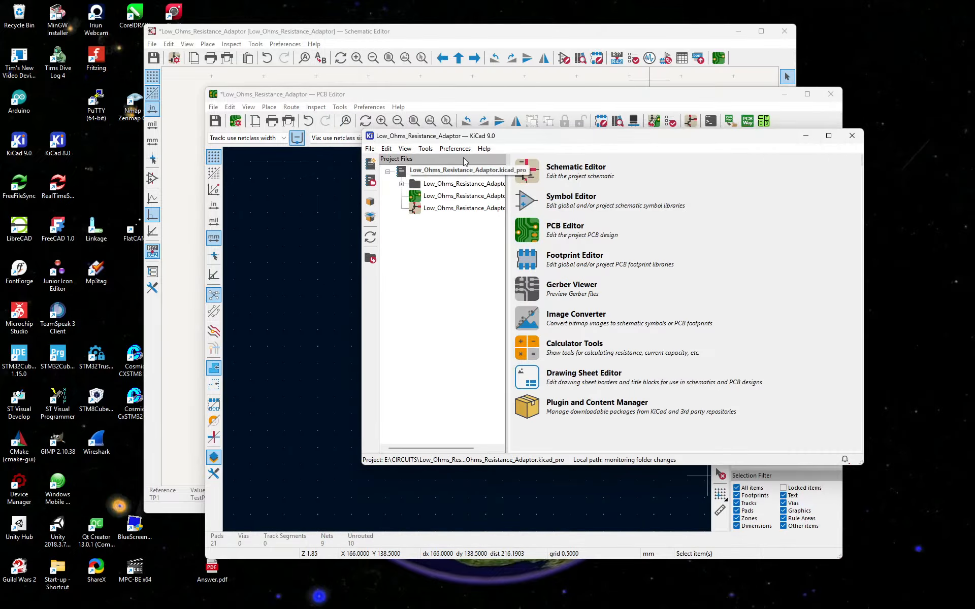
Open the path configuration and enlarge its variable list and Name column to examine the MY_MODELS path.
click(450, 149)
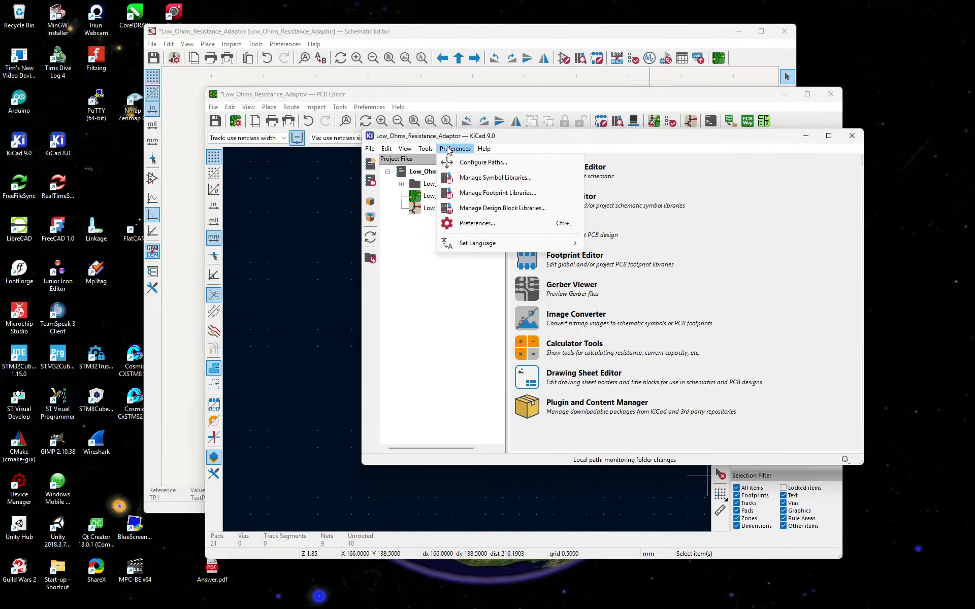
click(484, 164)
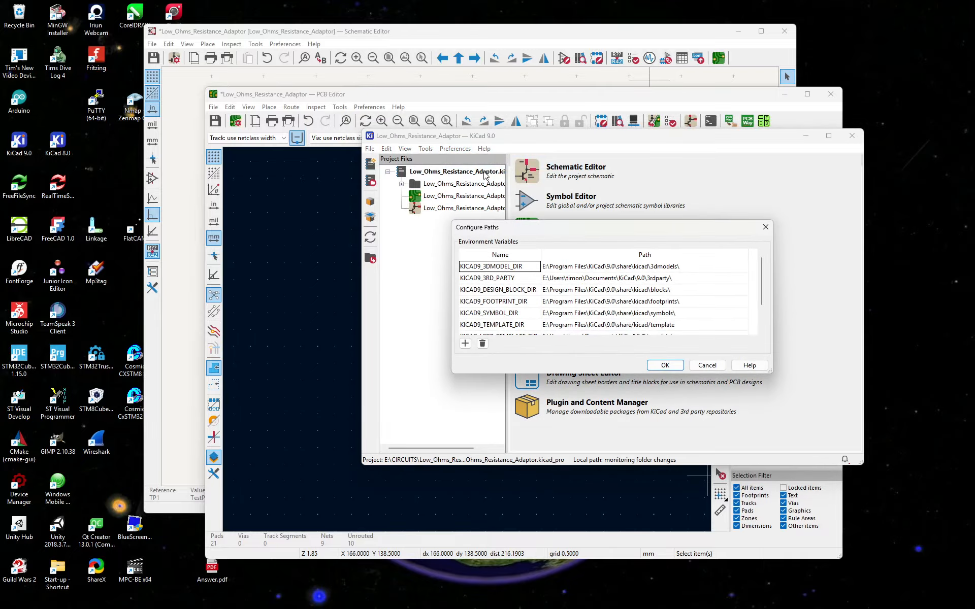
drag(538, 220, 511, 140)
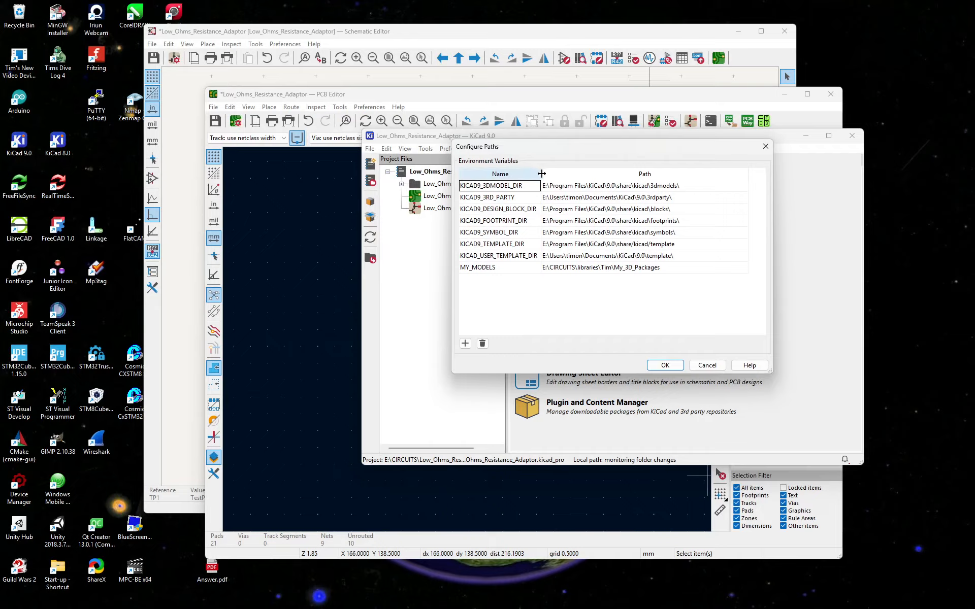
drag(541, 174, 570, 170)
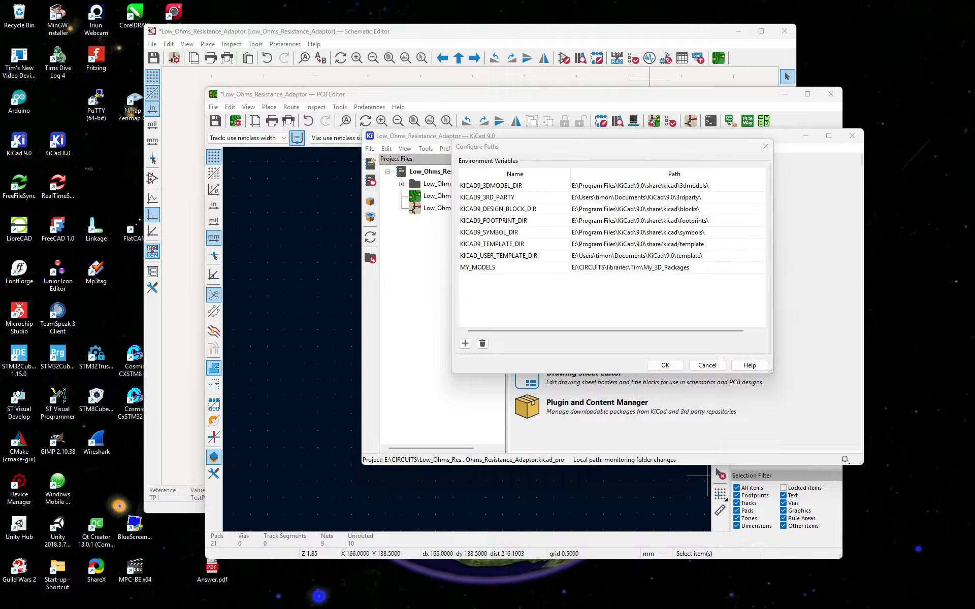
Show the full path of the My_3D_Packages folder in File Explorer, compare it with the MY_MODELS path, and cancel the path configuration.
key(alt+Tab)
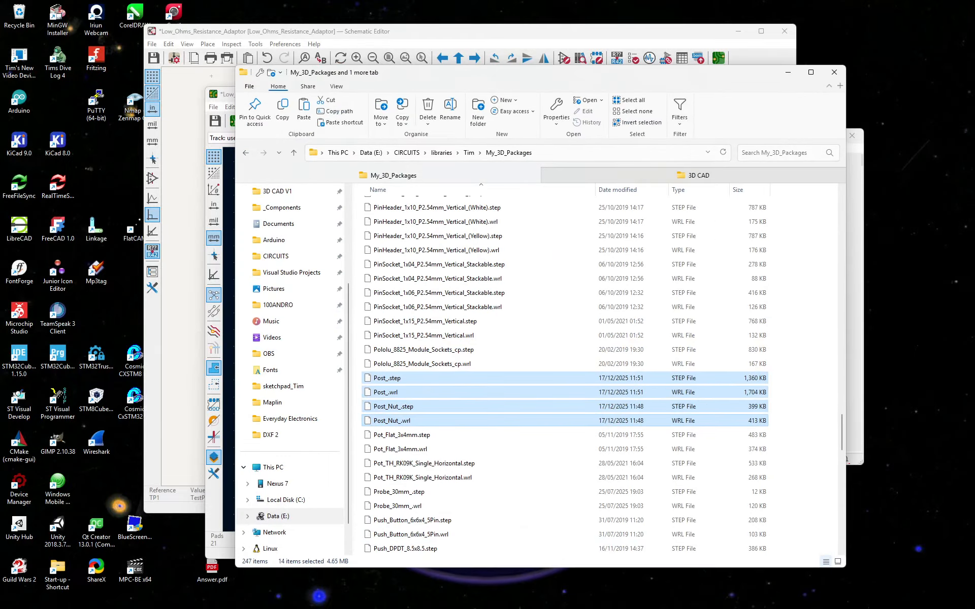
click(314, 154)
click(470, 154)
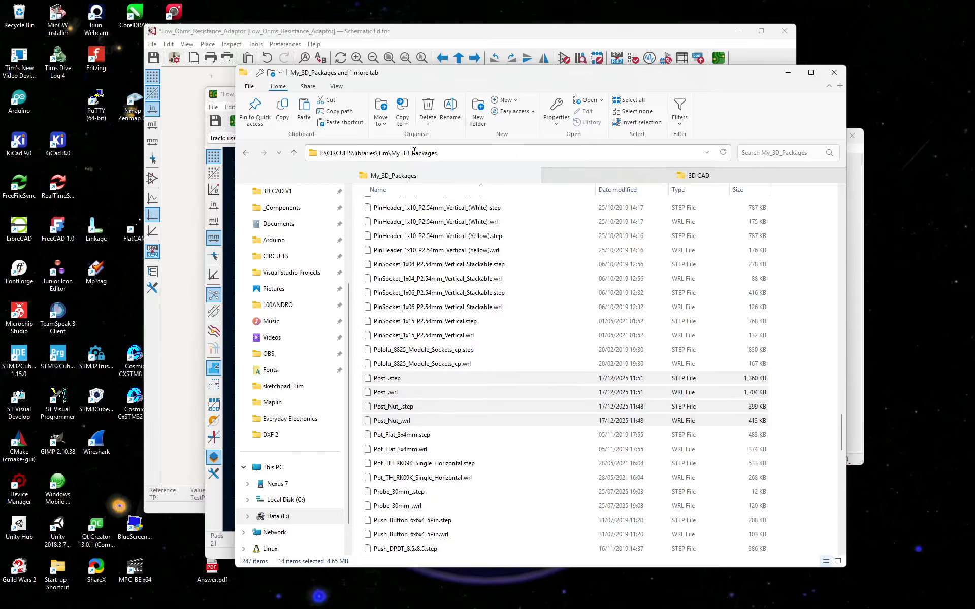
click(862, 152)
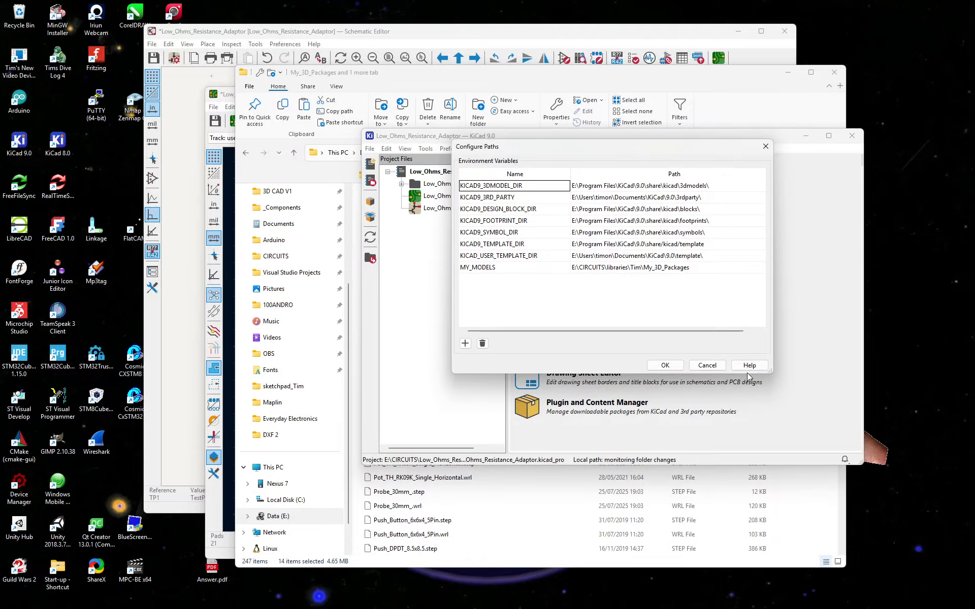
click(696, 363)
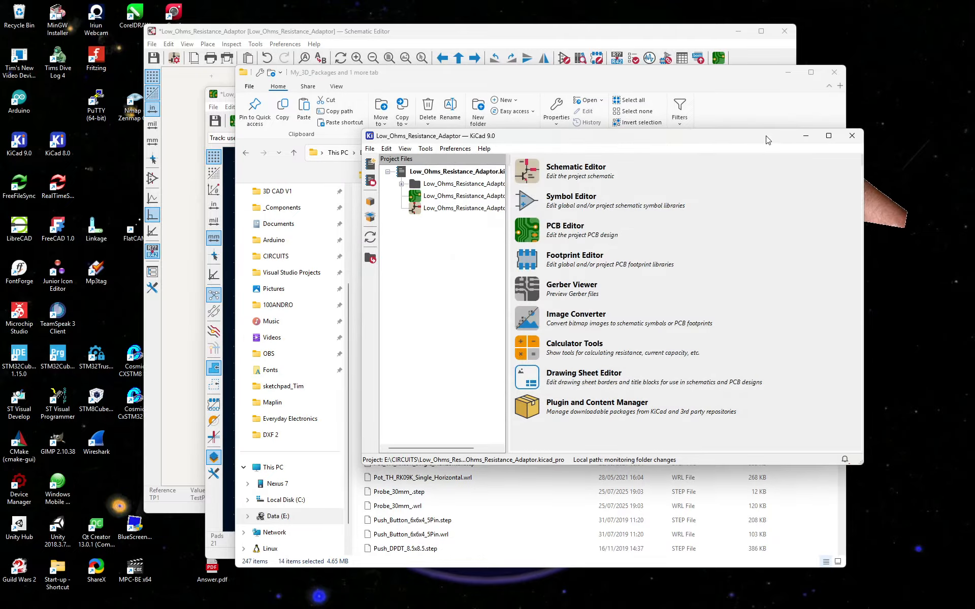
Clear the project manager and file windows away, select footprint TP1 on the board, and open it in the Footprint Editor.
click(808, 136)
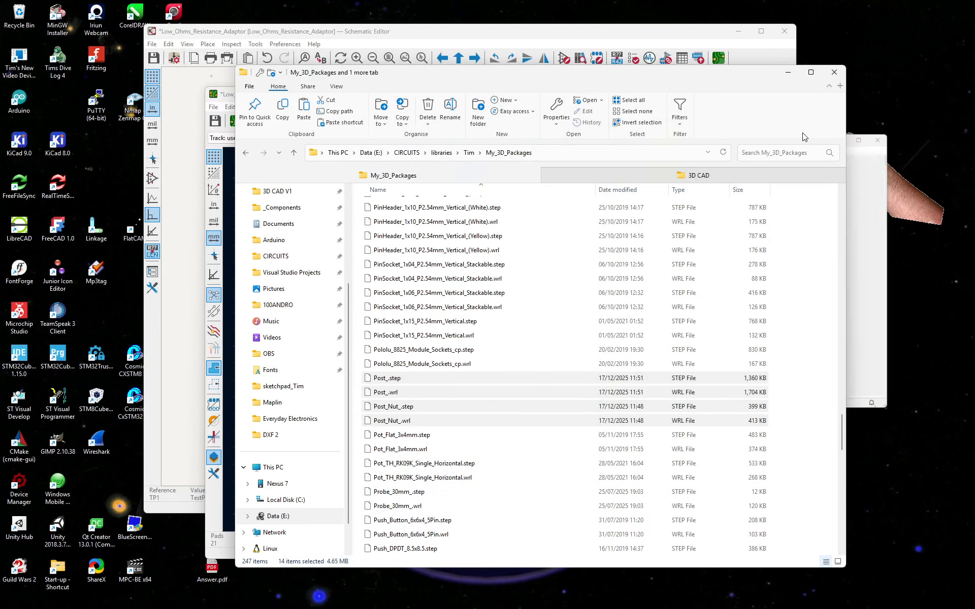
click(787, 73)
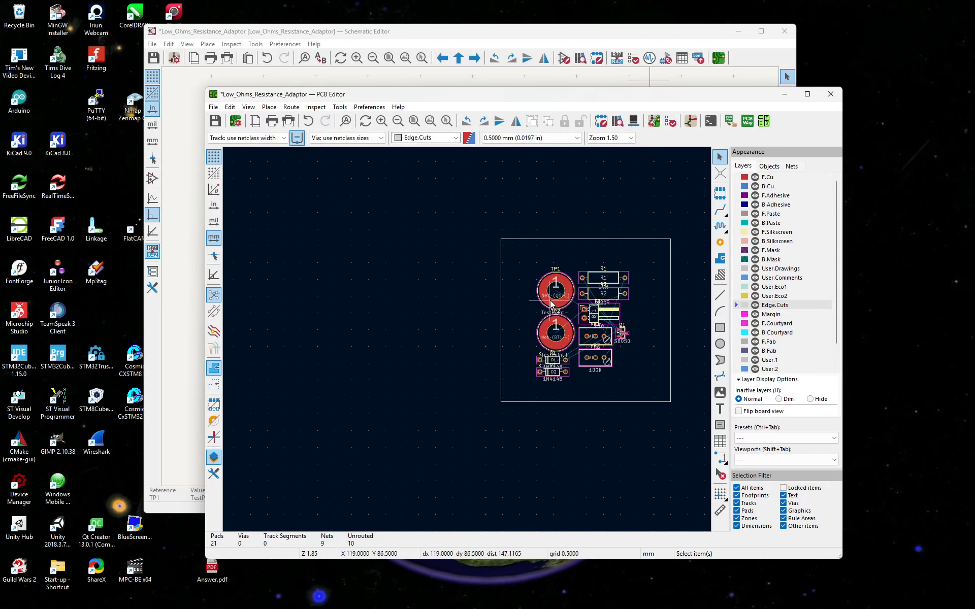
scroll(571, 311, up, 5)
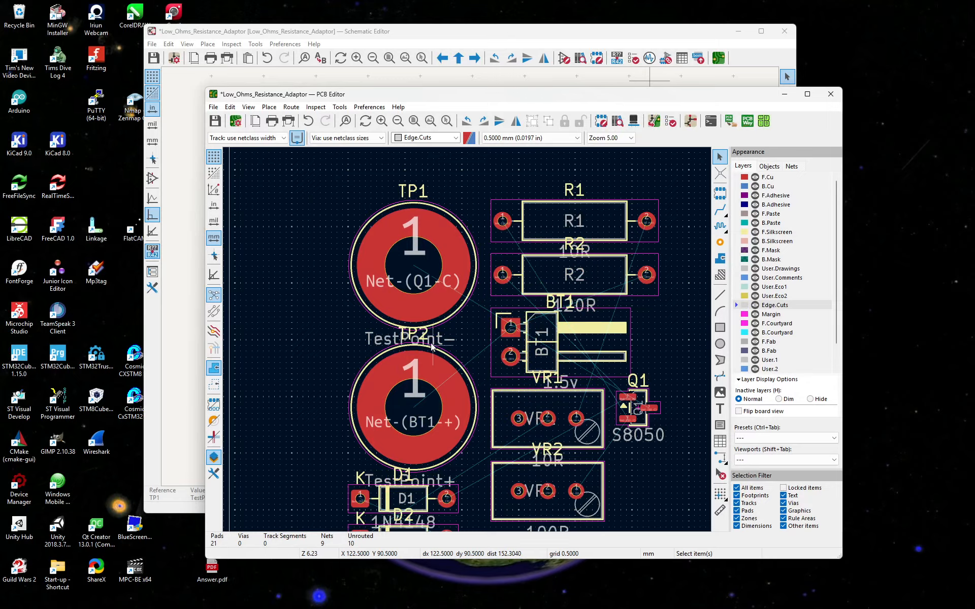
click(361, 257)
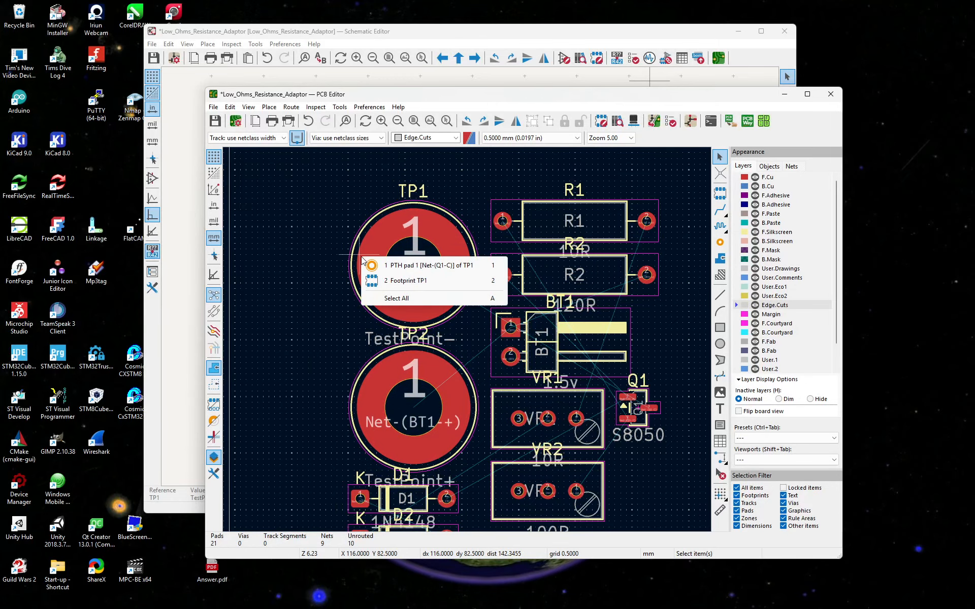
click(393, 225)
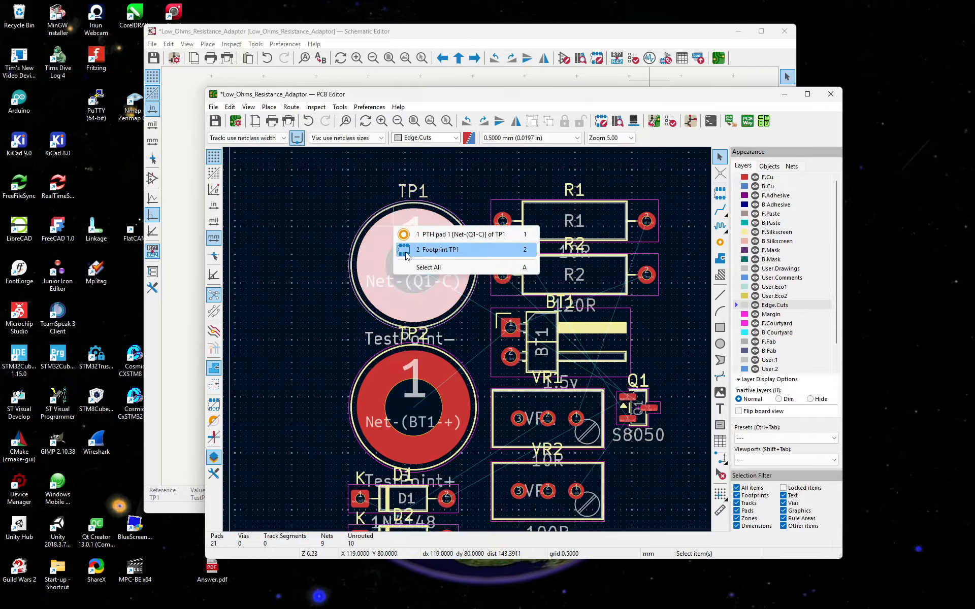
click(440, 250)
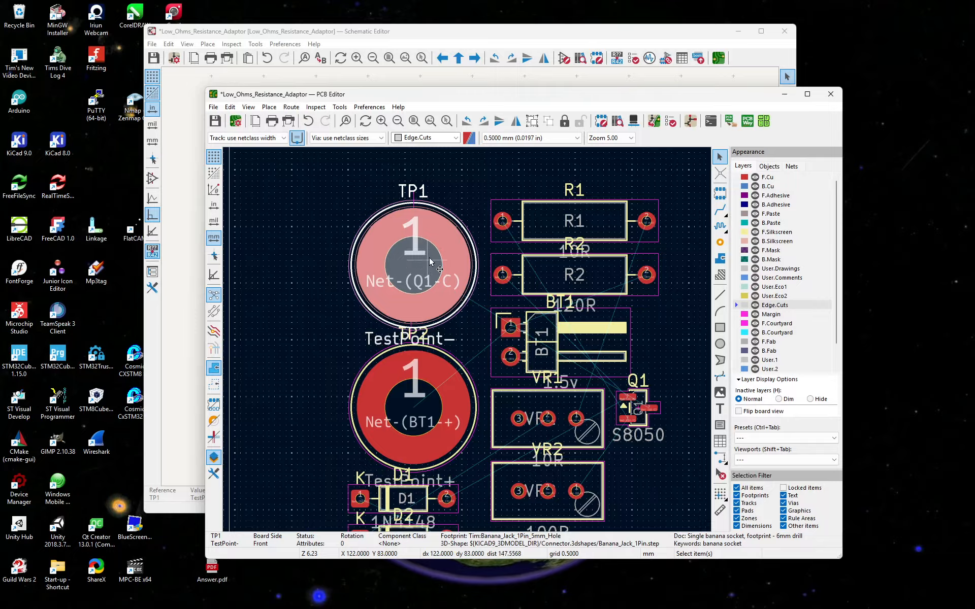
click(601, 122)
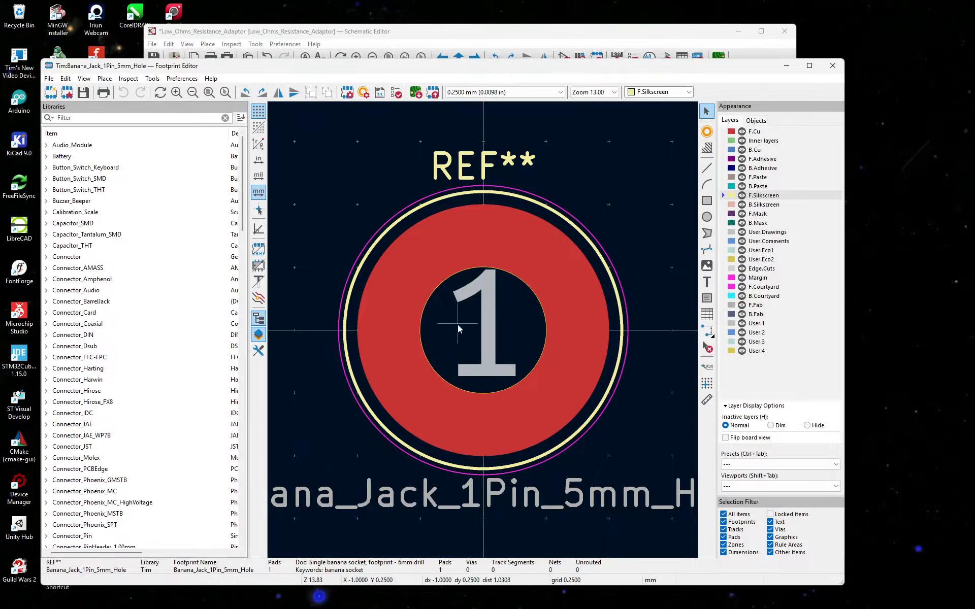
Remove the Banana_Jack_1Pin.step 3D model from the footprint's properties and tilt the preview to an angled board view.
scroll(486, 328, down, 3)
scroll(486, 328, down, 1)
scroll(491, 355, up, 2)
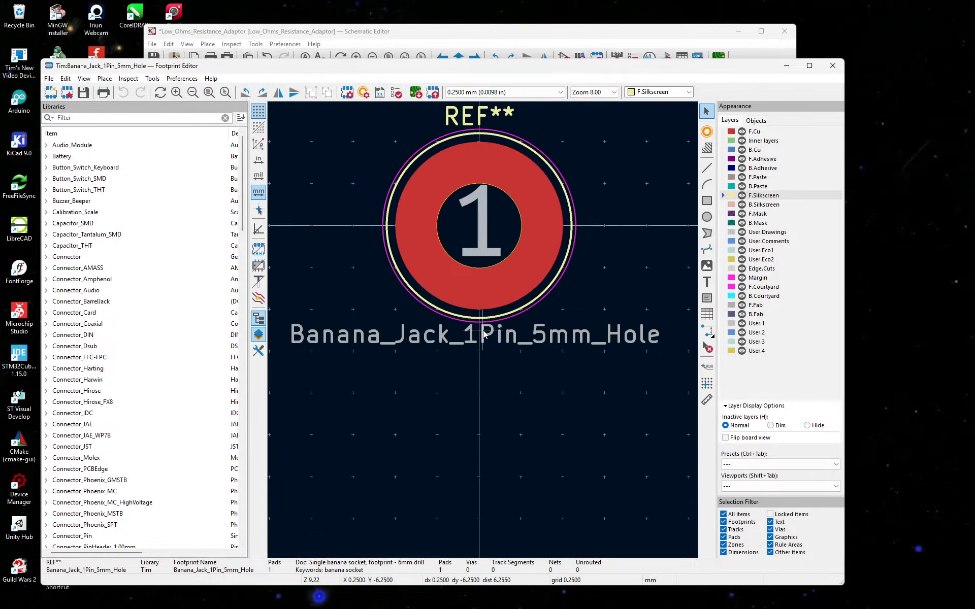
middle_drag(577, 271, 583, 384)
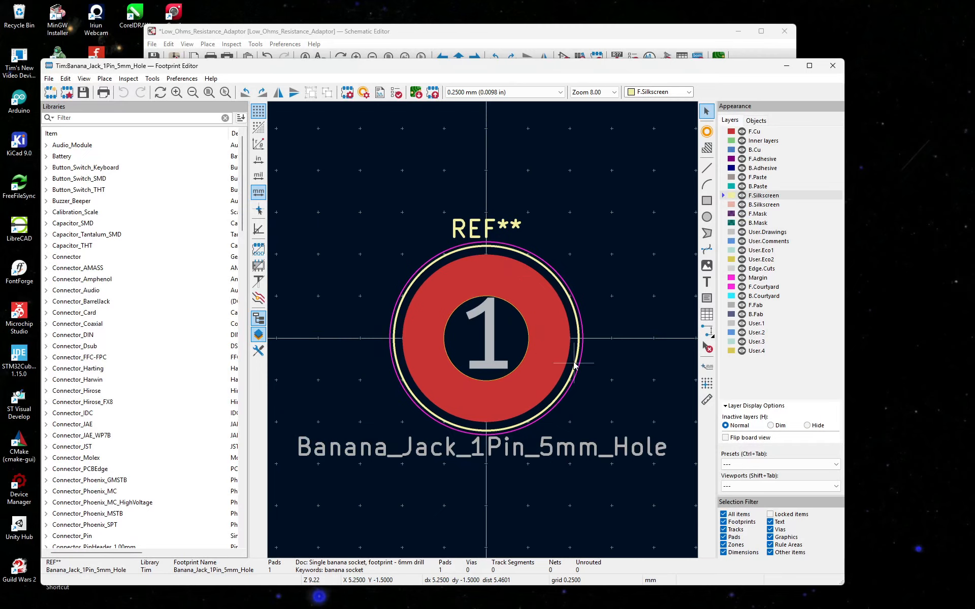
click(347, 94)
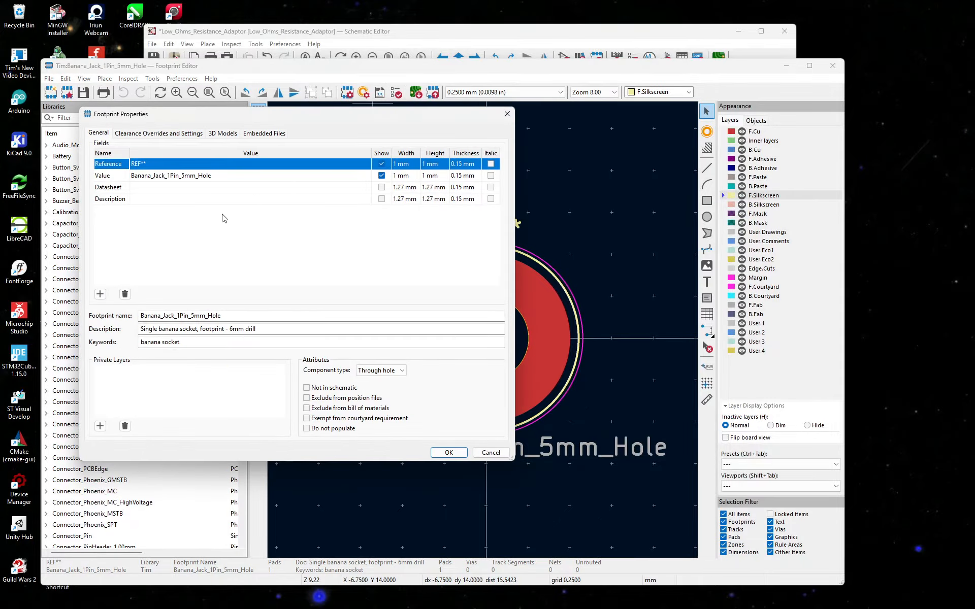
click(224, 133)
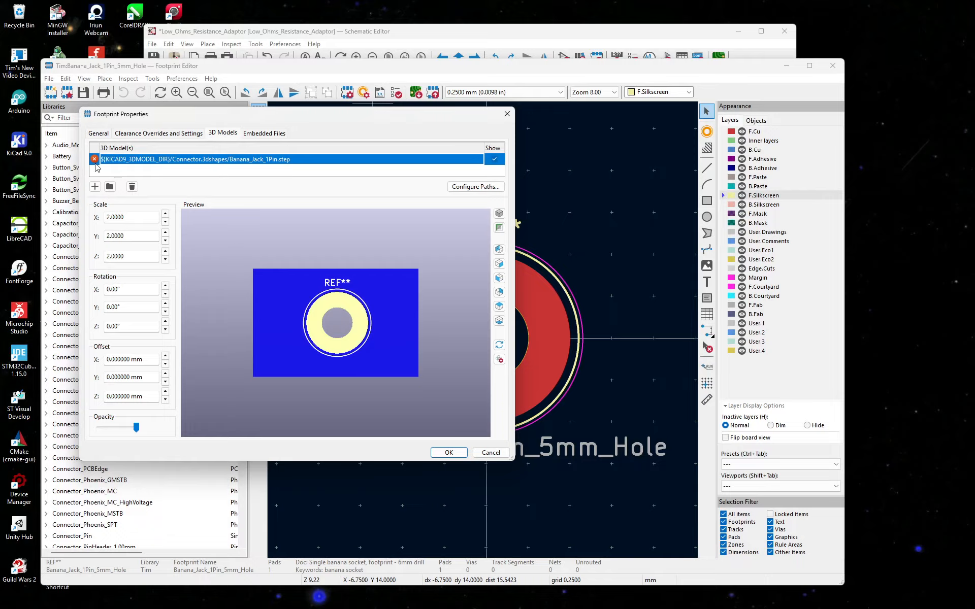
click(132, 187)
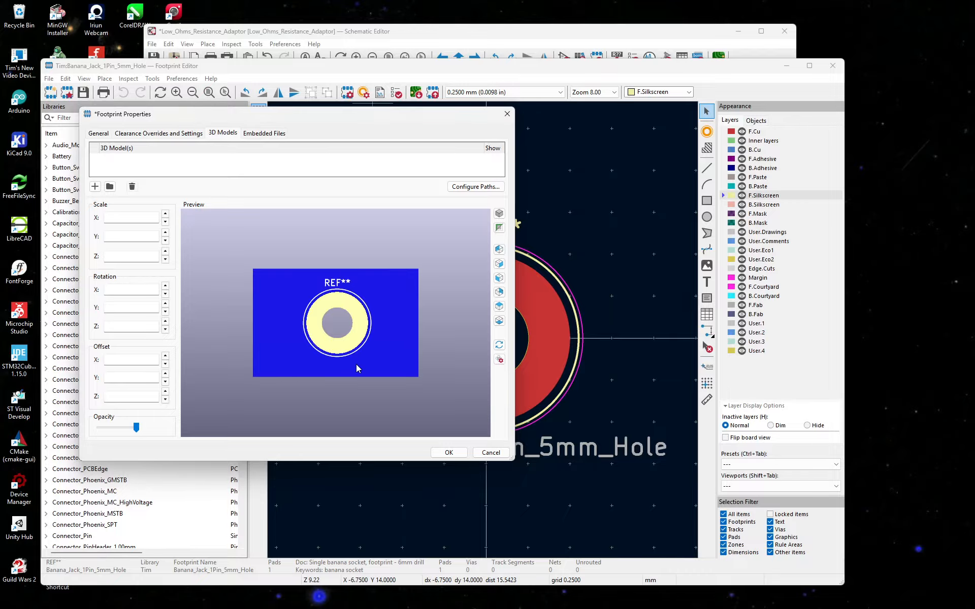
drag(357, 368, 274, 282)
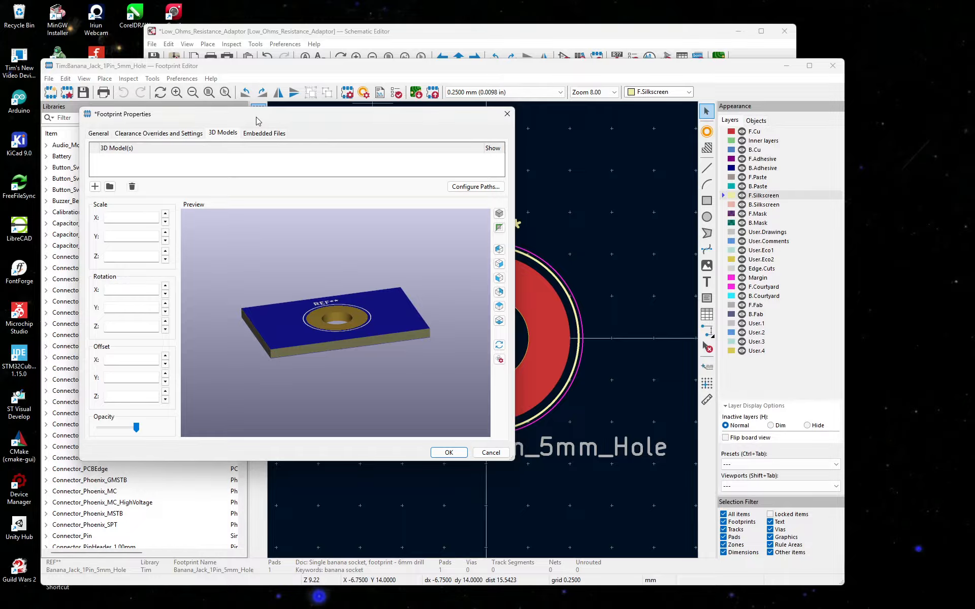
drag(256, 121, 446, 165)
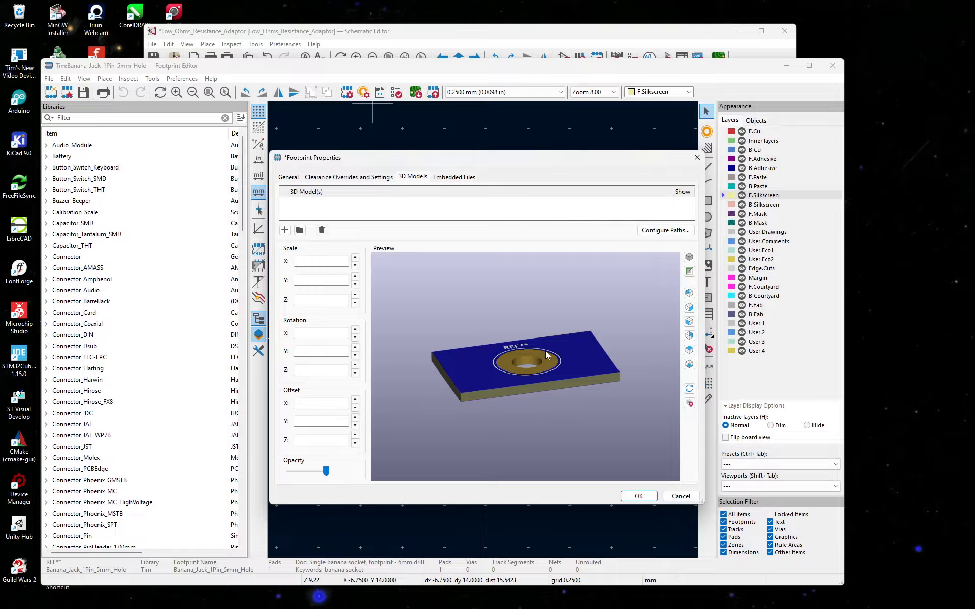
Start choosing a 3D model file and collapse the KiCad and Program Files folders to show the Data (E:) top-level folders.
click(300, 231)
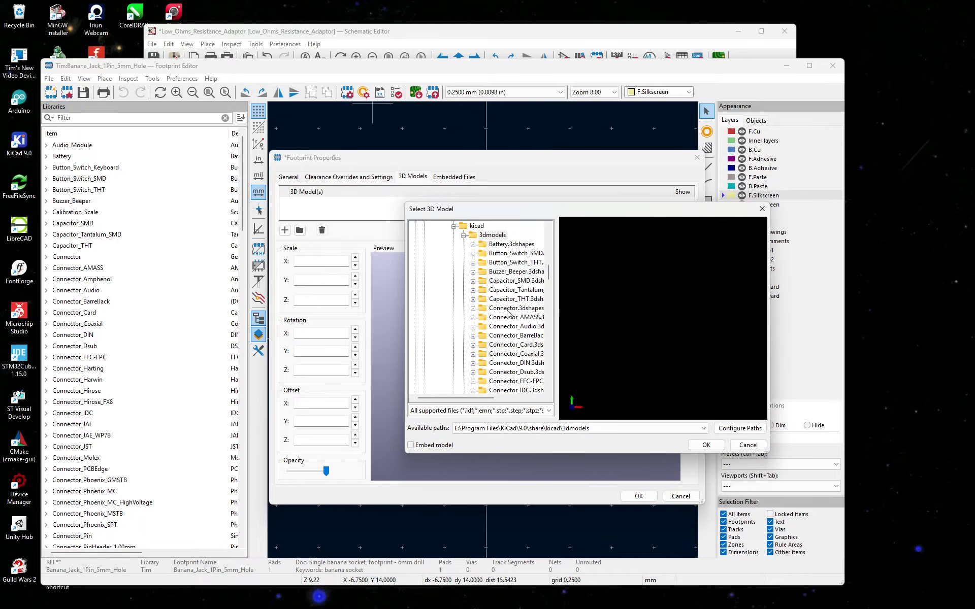
scroll(516, 324, up, 4)
scroll(516, 324, up, 2)
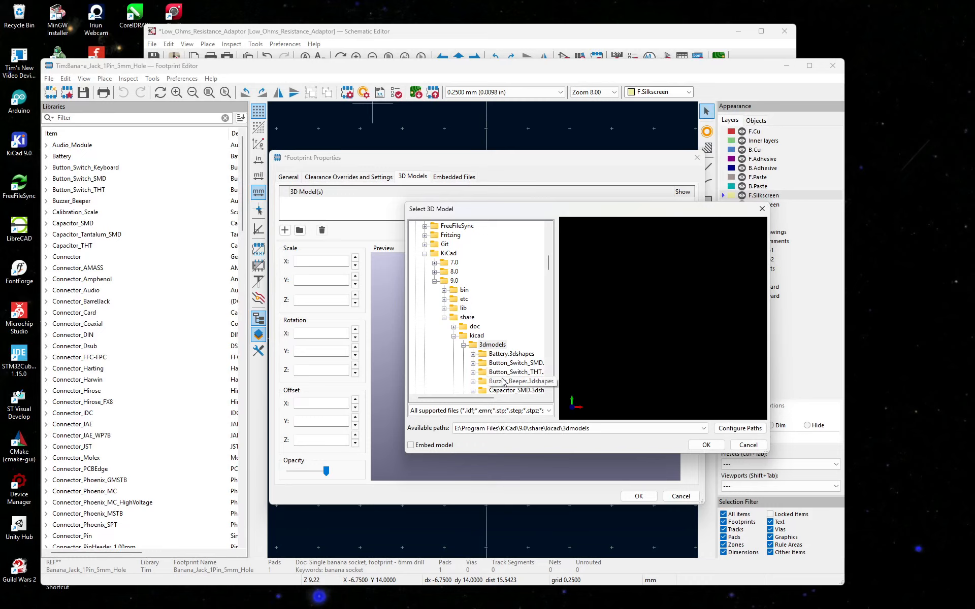
click(425, 254)
scroll(431, 266, up, 3)
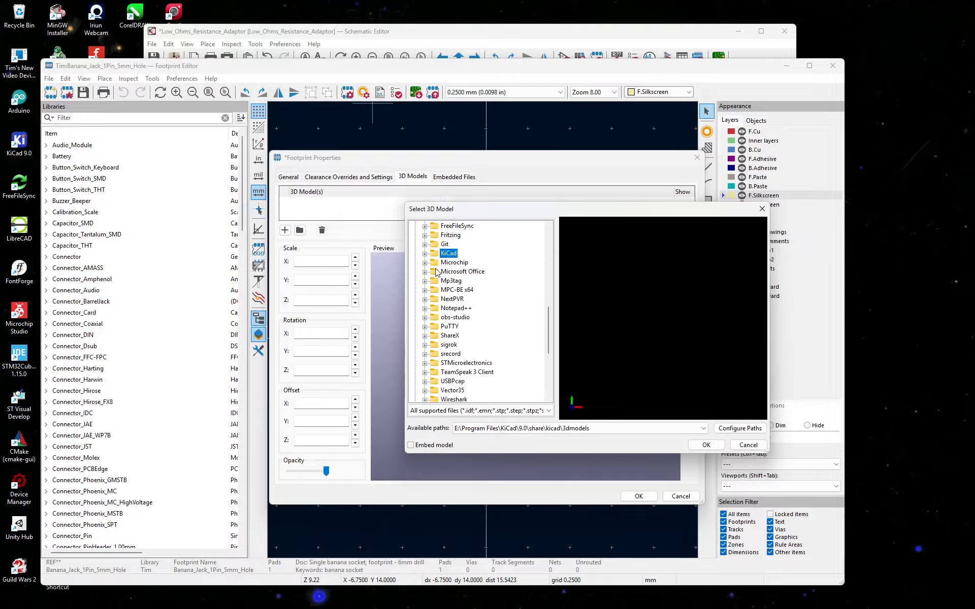
scroll(430, 267, up, 1)
click(415, 264)
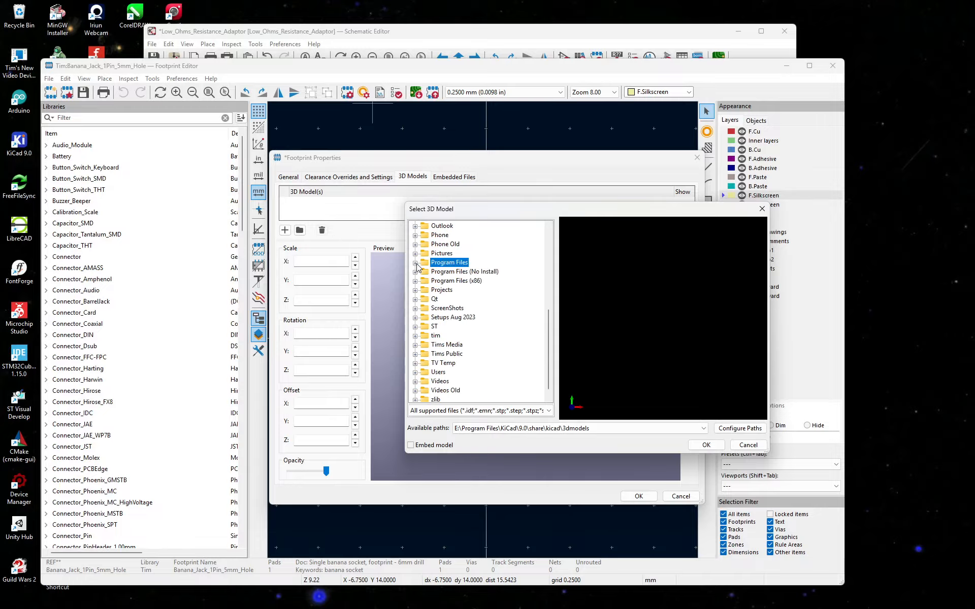
scroll(480, 287, up, 6)
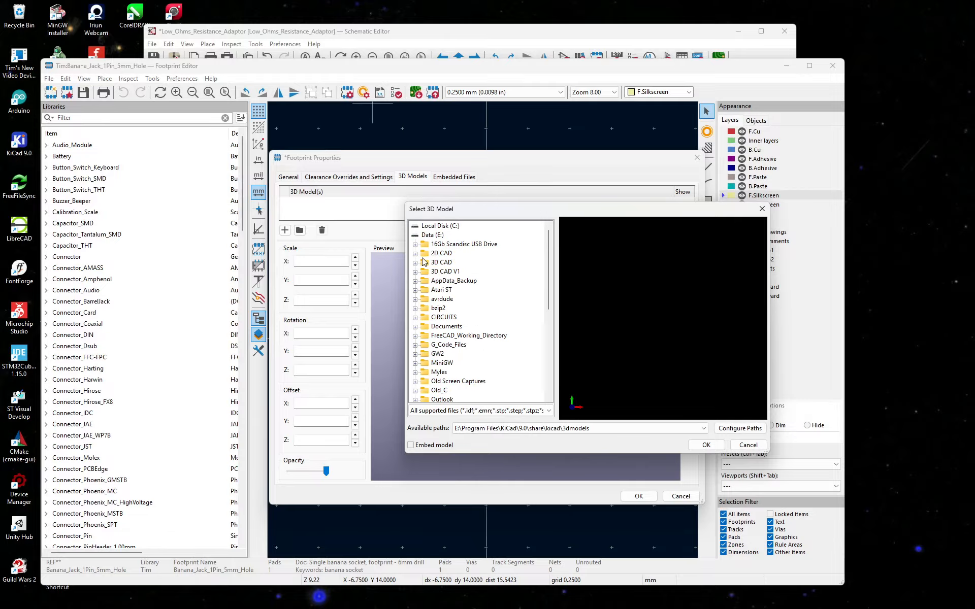
Expand the CIRCUITS\libraries folders on Data (E:) down to the contents of My_3D_Packages.
click(415, 317)
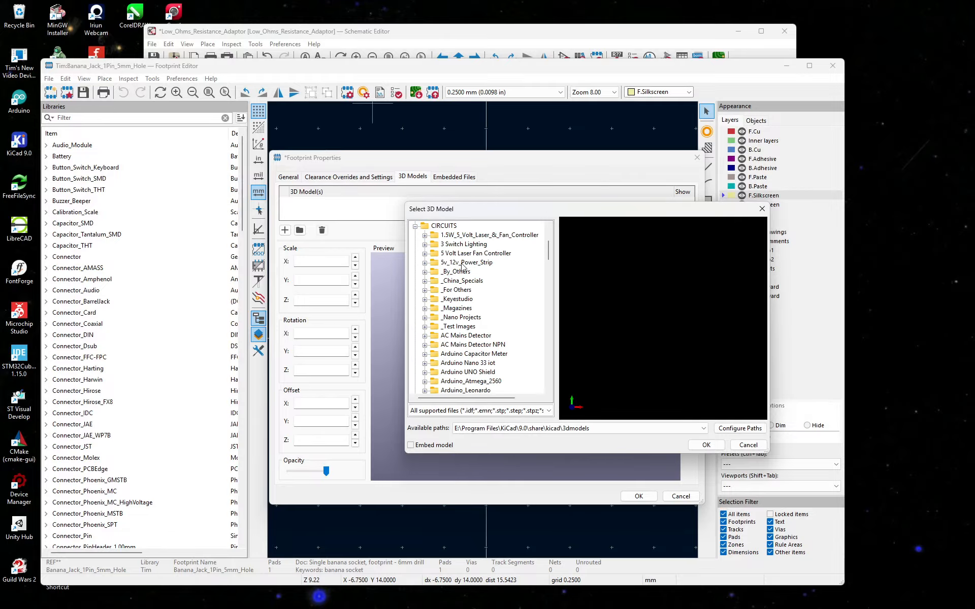
scroll(463, 268, down, 5)
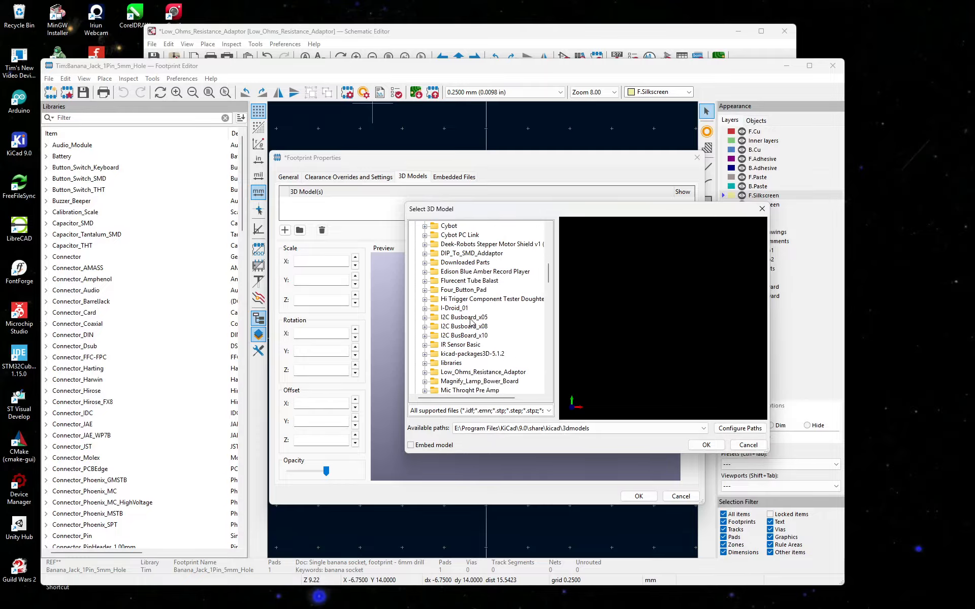
click(424, 363)
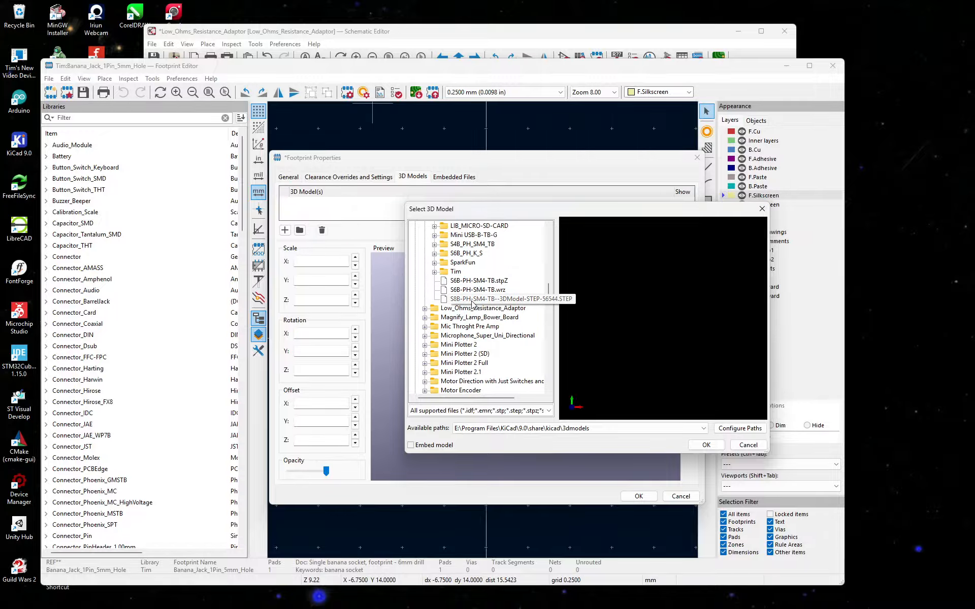
scroll(475, 312, up, 1)
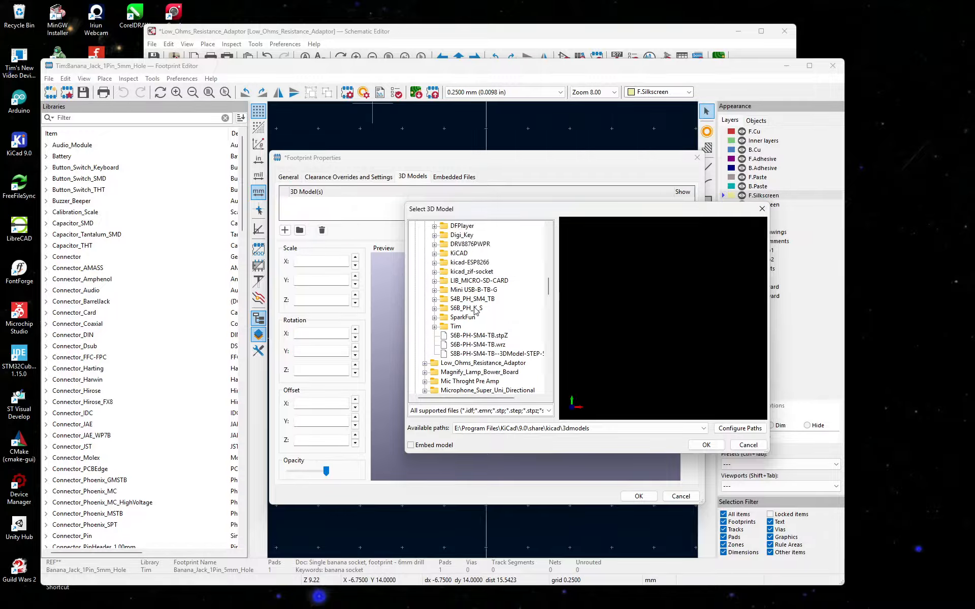
click(435, 327)
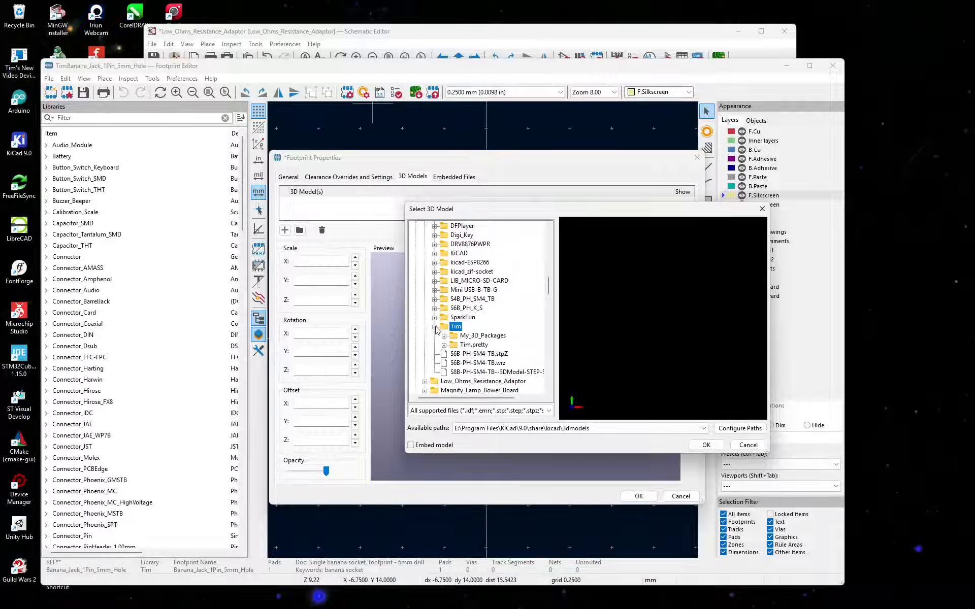
scroll(470, 311, down, 2)
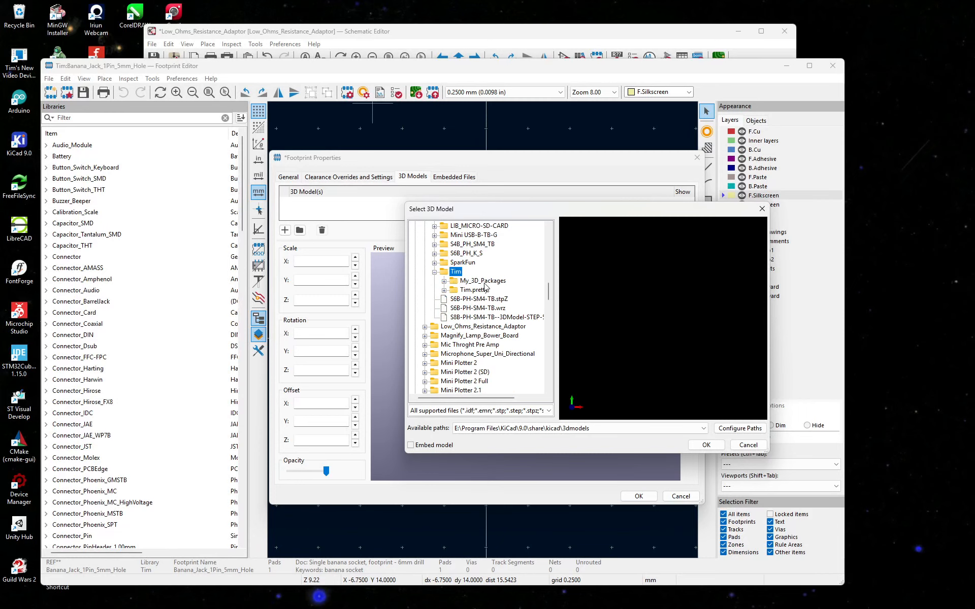
click(444, 282)
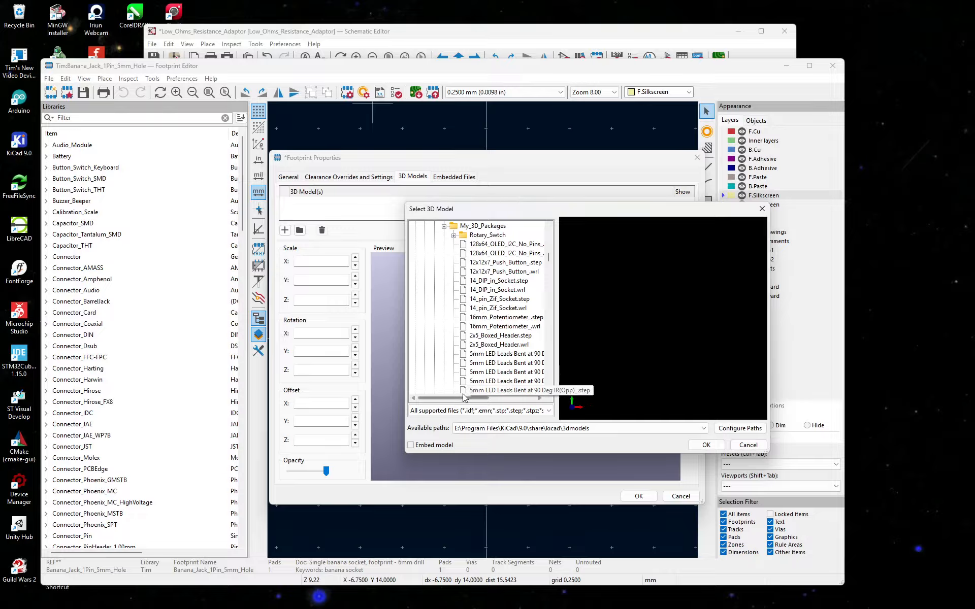
Look through the file names in My_3D_Packages for the banana post models.
drag(465, 399, 488, 397)
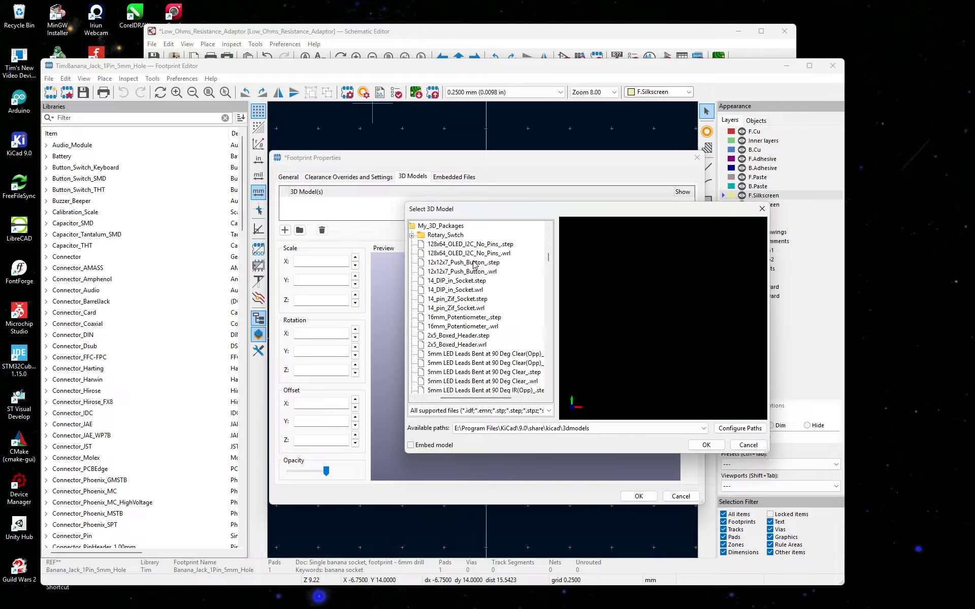
scroll(473, 267, down, 4)
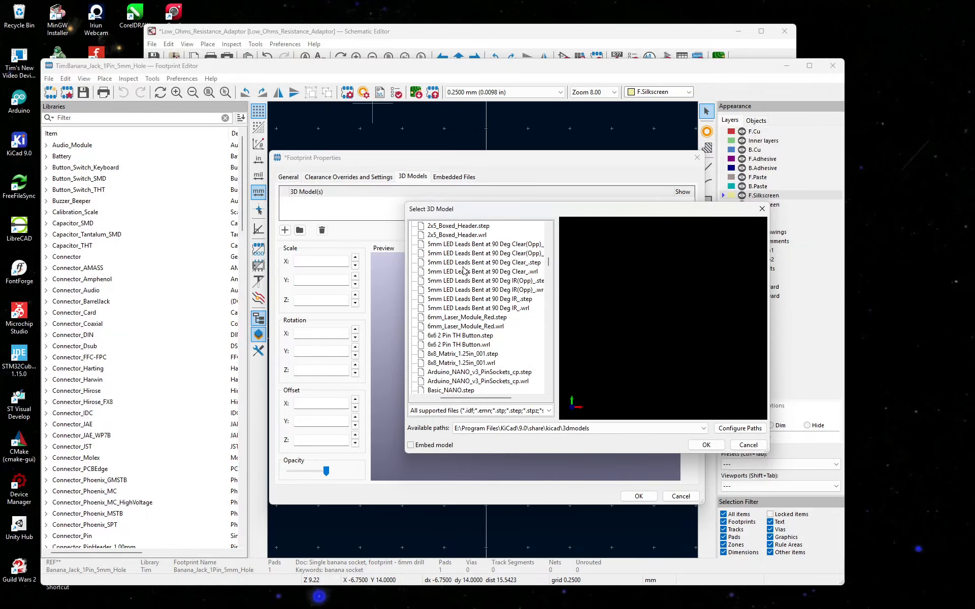
scroll(464, 271, down, 2)
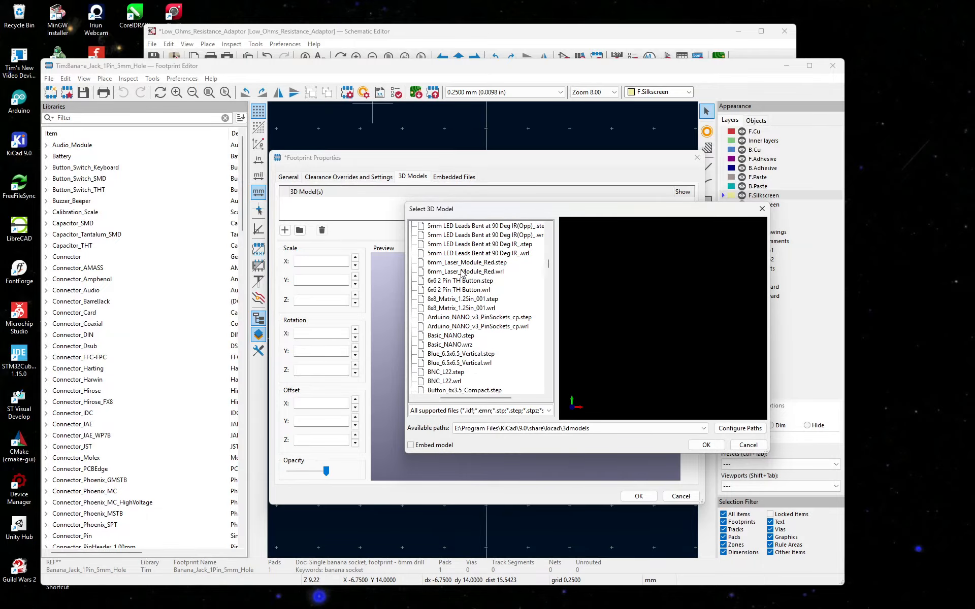
scroll(463, 274, down, 1)
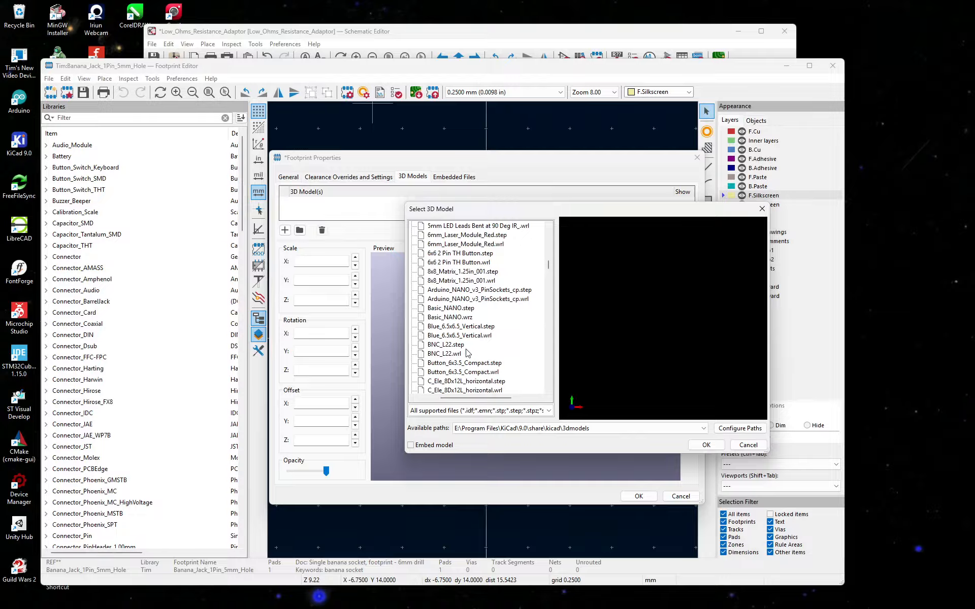
scroll(468, 353, down, 4)
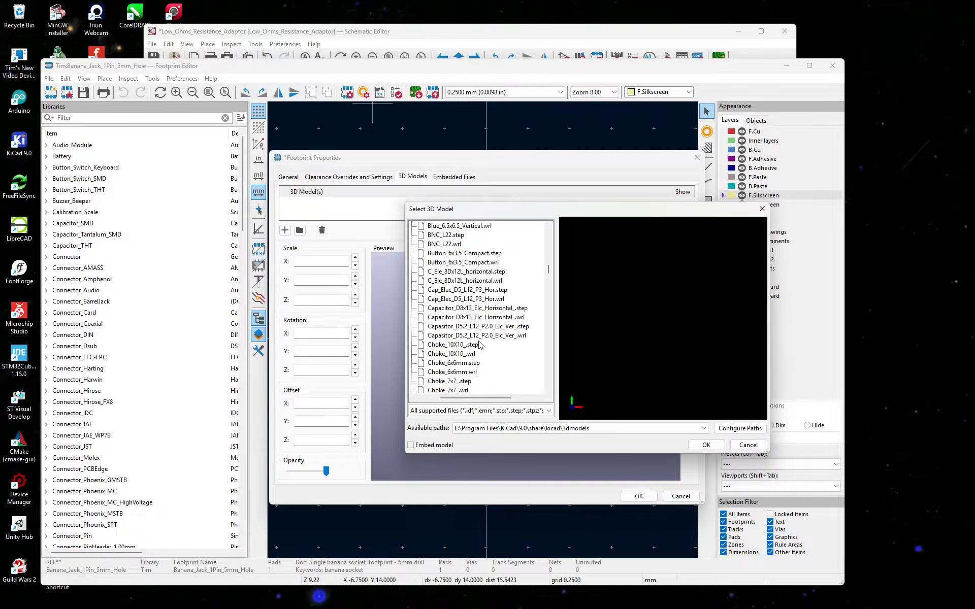
scroll(476, 343, up, 1)
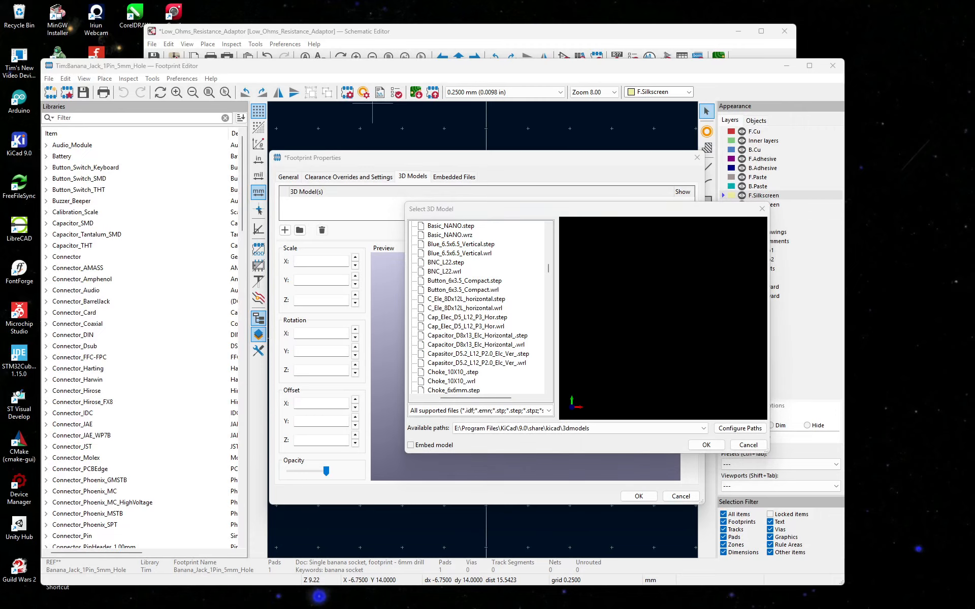
Switch to FreeCAD, highlight the threaded post in the Banana_Post assembly, and collapse its Post_ body to check the part name.
key(alt+Tab)
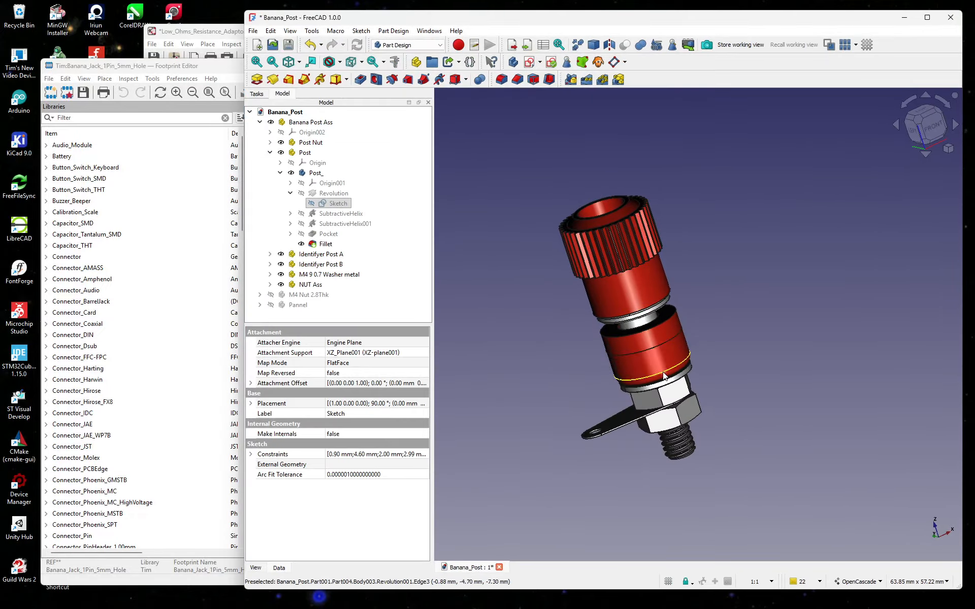
click(648, 315)
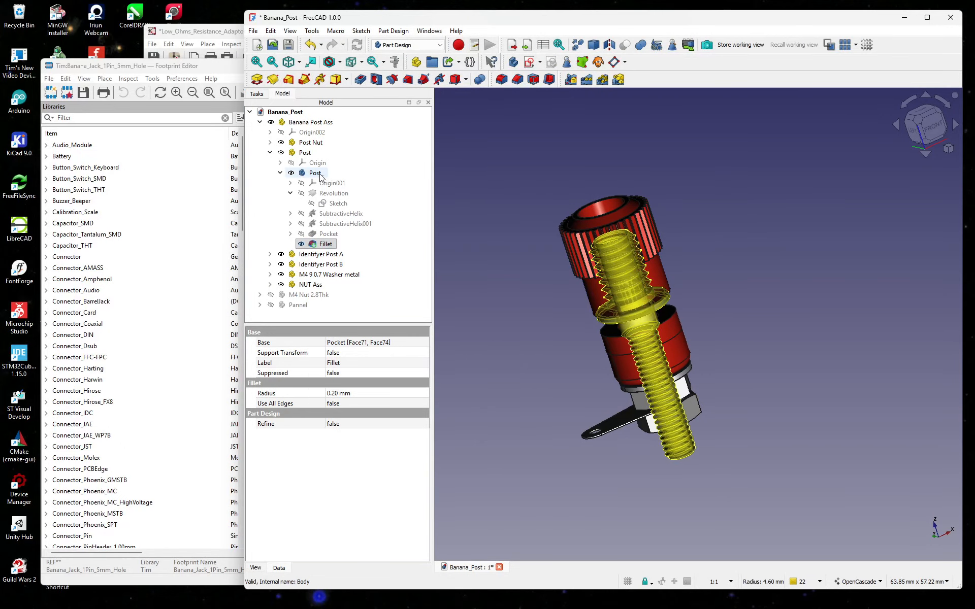
click(280, 173)
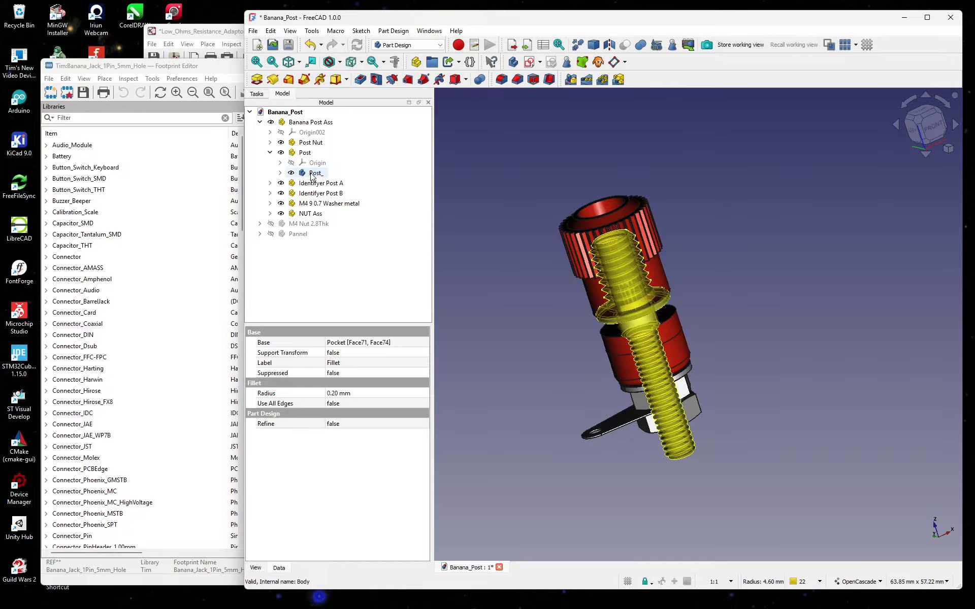
Switch back to the KiCad footprint editor, select Post_.step in the My_3D_Packages file list and inspect its threaded post in the preview.
click(223, 66)
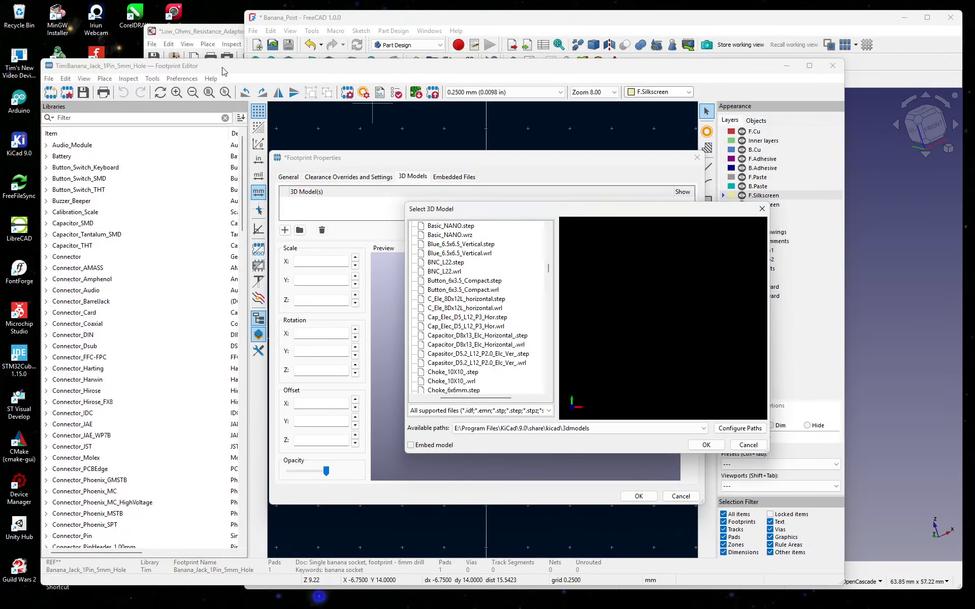
scroll(480, 315, down, 20)
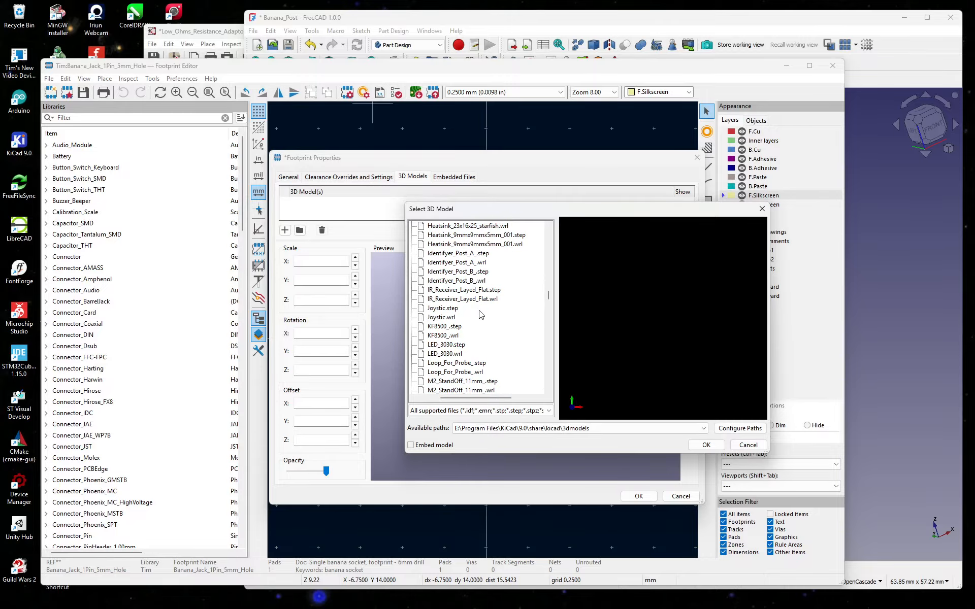
scroll(481, 315, down, 10)
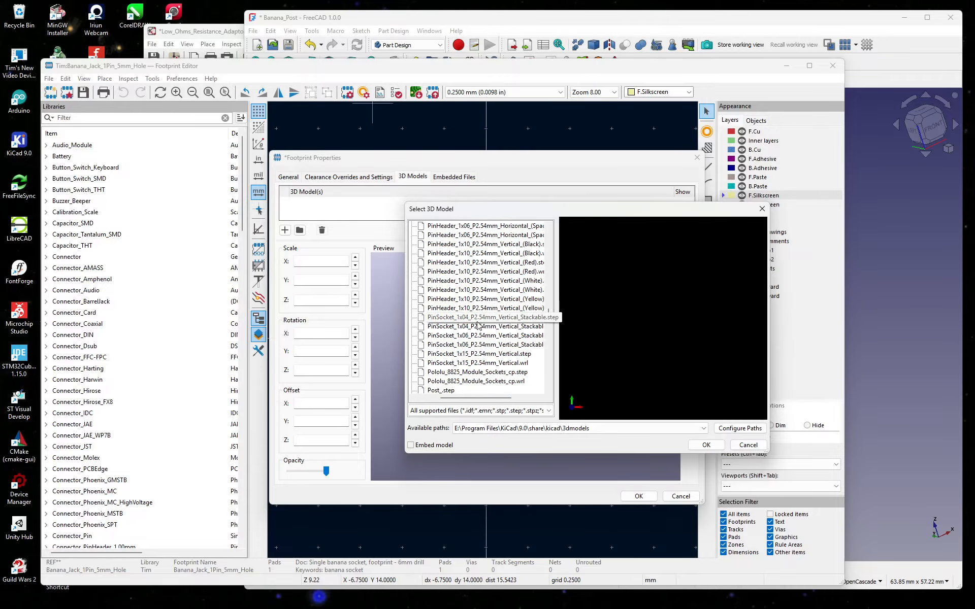
scroll(485, 322, down, 1)
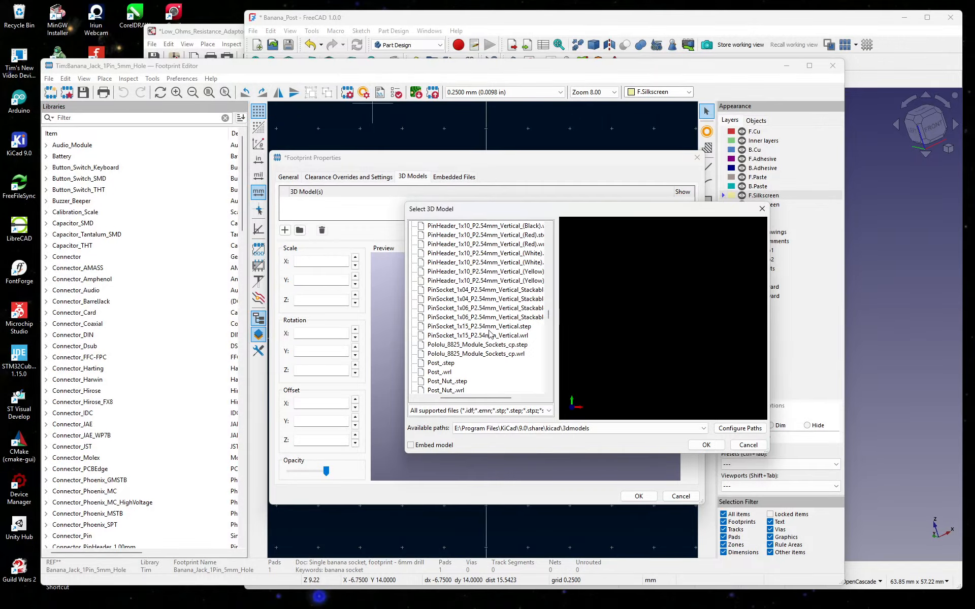
click(437, 364)
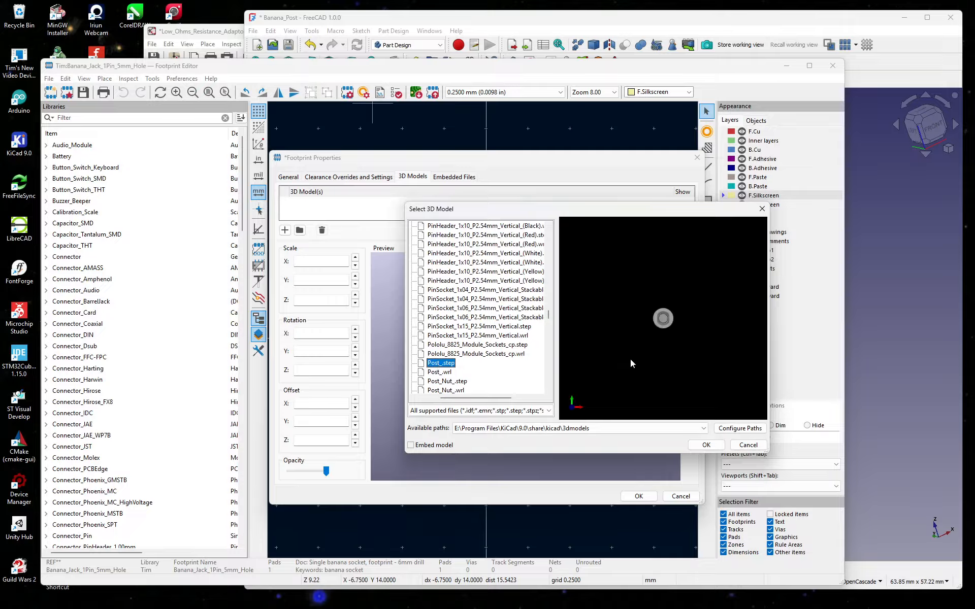
drag(688, 345, 648, 267)
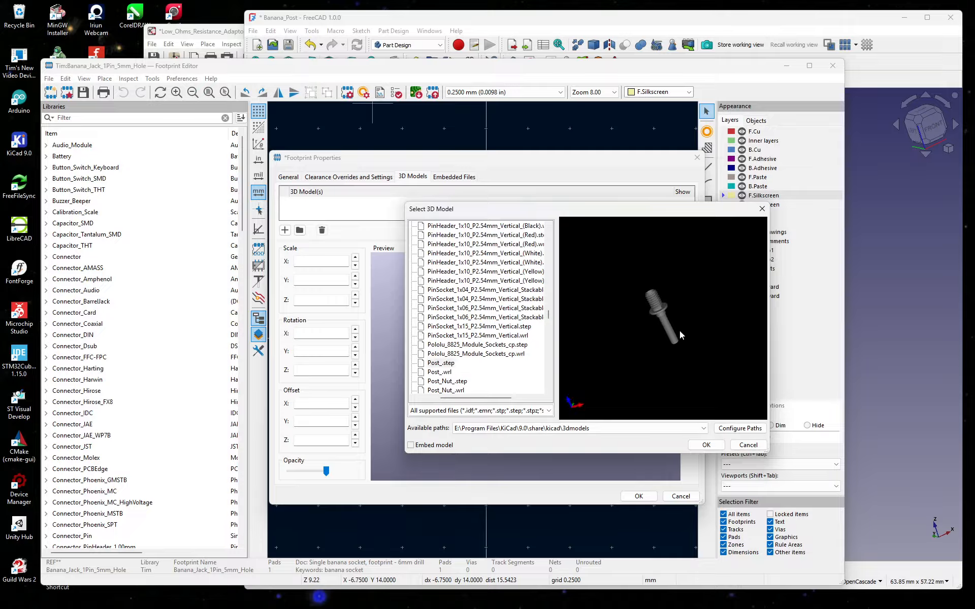
scroll(677, 318, up, 6)
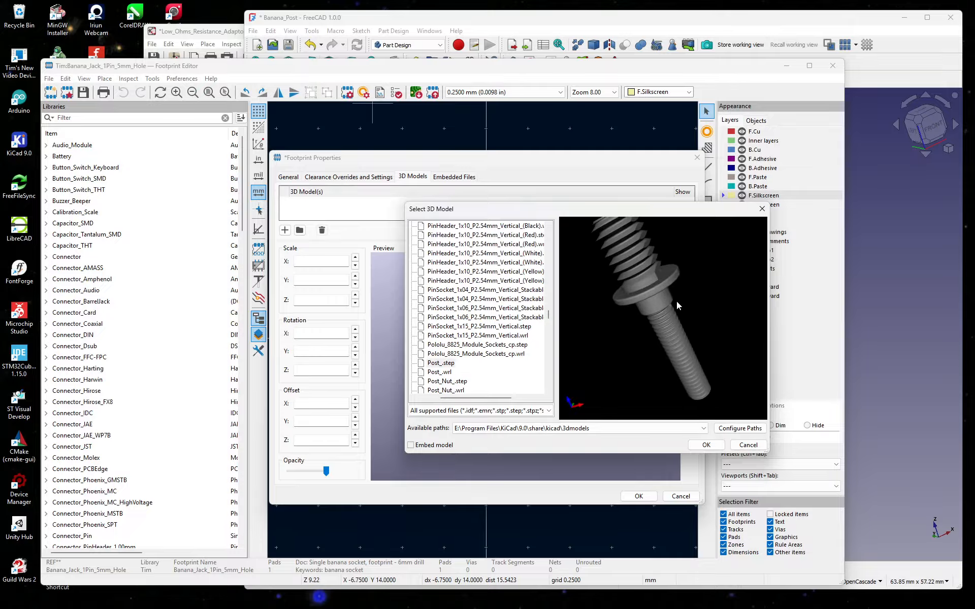
scroll(678, 303, down, 1)
drag(685, 303, 699, 240)
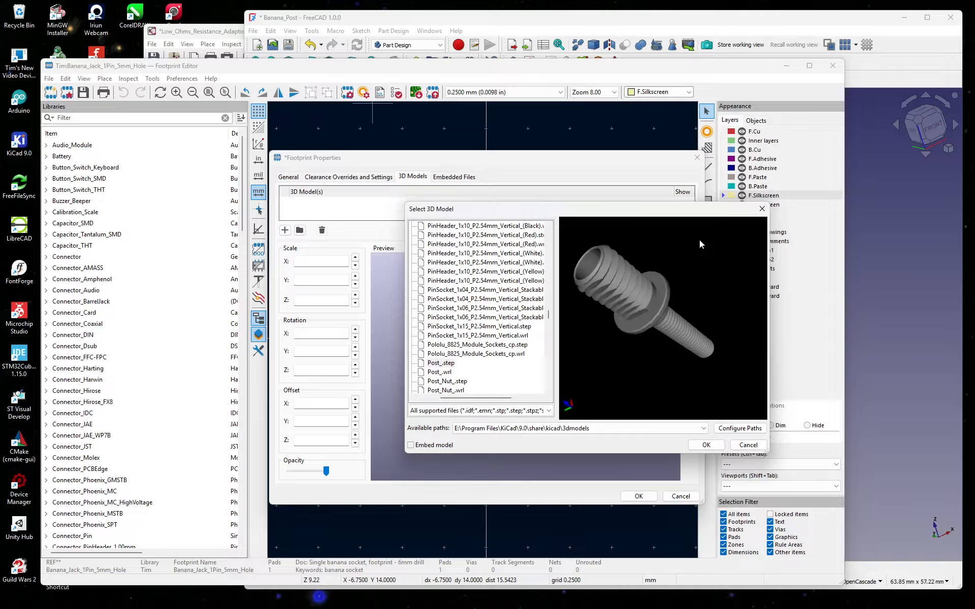
Add Post_.wrl as the footprint's 3D model and examine how it sits on the board.
click(435, 372)
drag(693, 377, 599, 345)
double_click(430, 373)
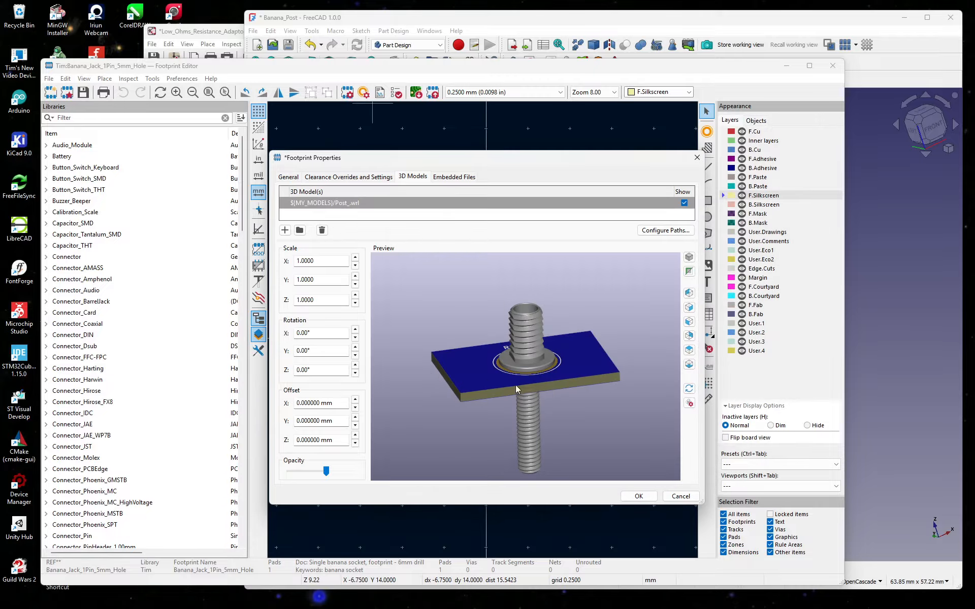
drag(581, 416, 529, 370)
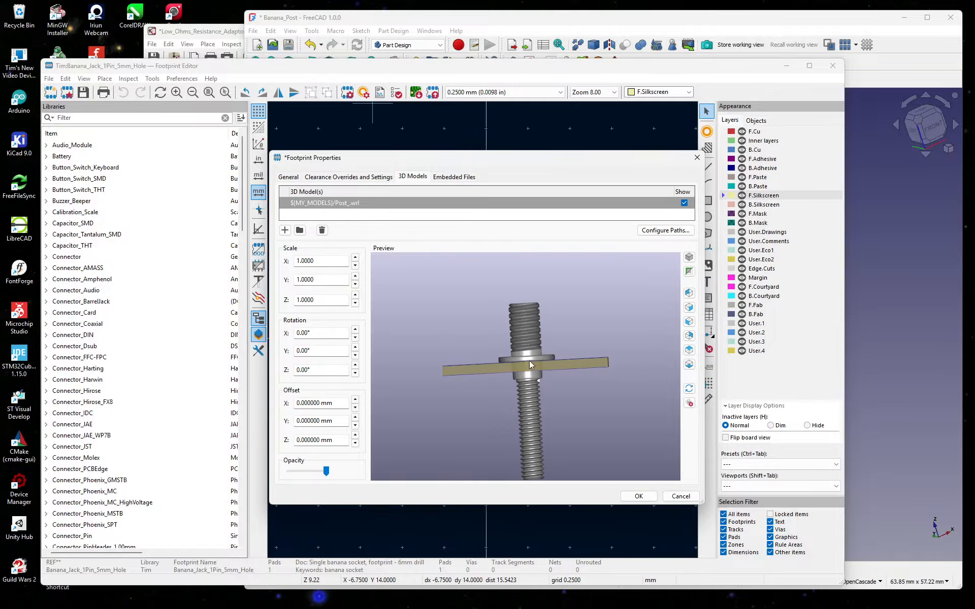
drag(553, 379, 466, 345)
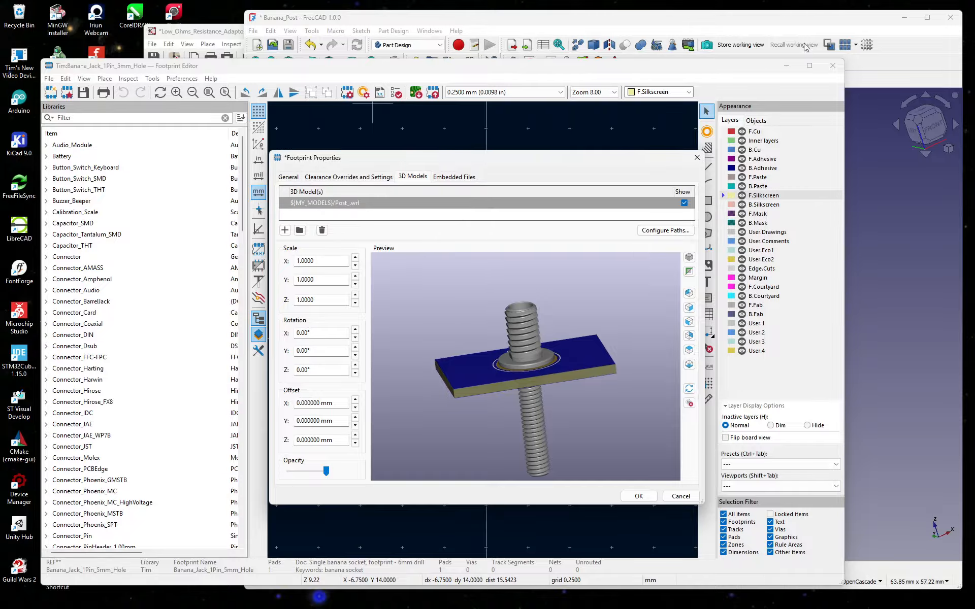
Switch to FreeCAD, collapse the Post part in the Banana_Post tree, and return to the KiCad footprint editor.
click(799, 11)
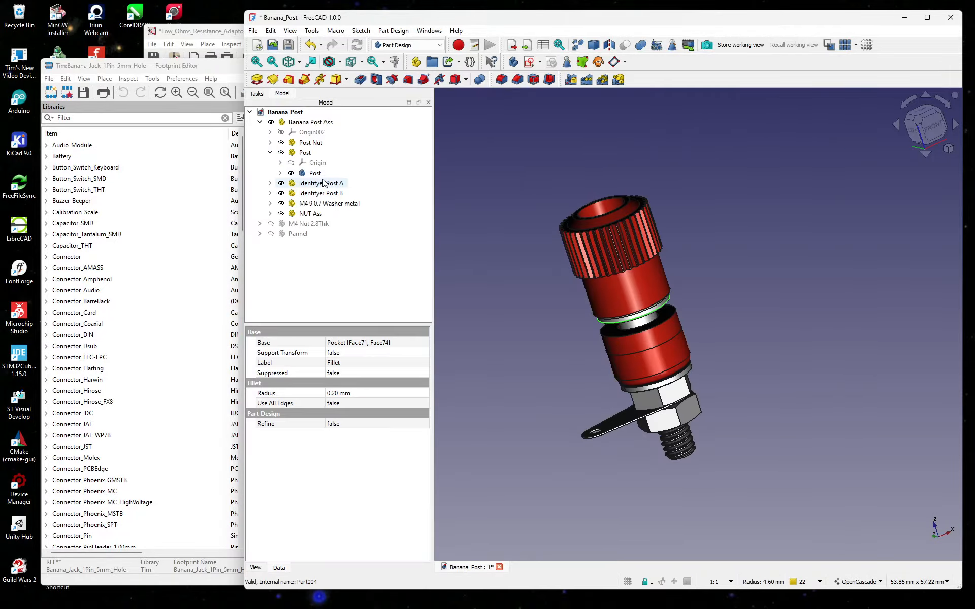
click(271, 153)
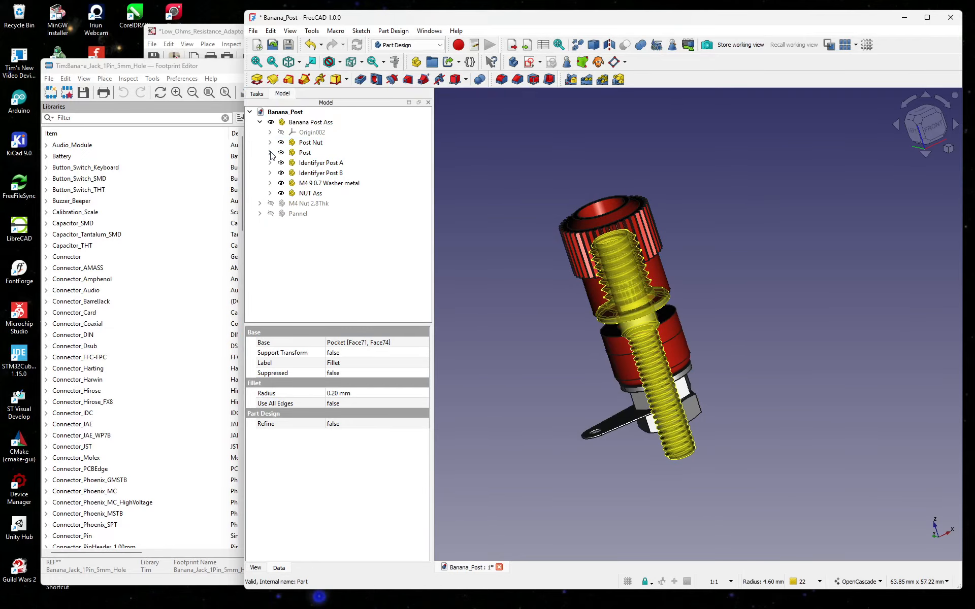
click(179, 71)
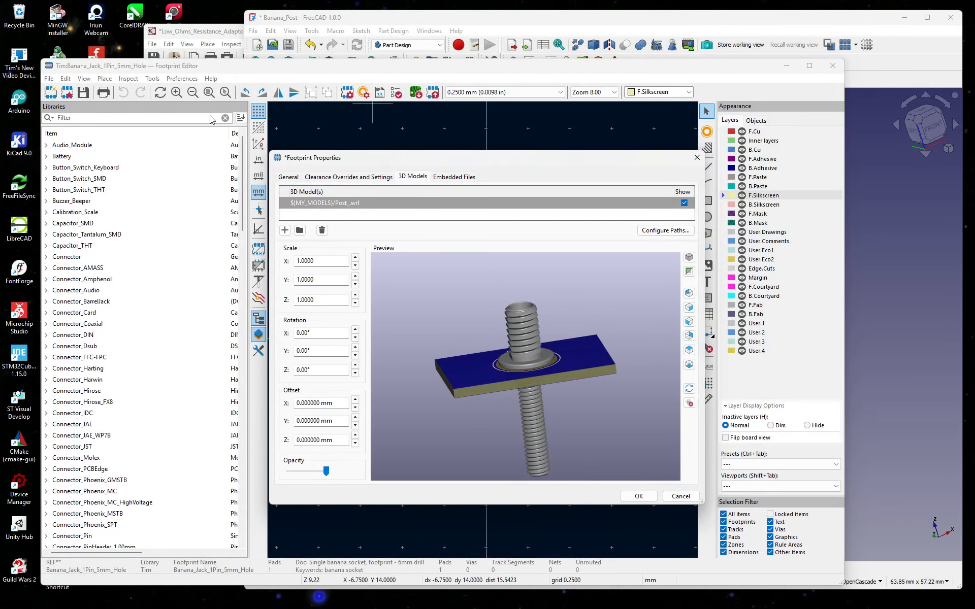
Add Post_Nut_.wrl as a second 3D model and examine where it meets the post and board.
click(301, 231)
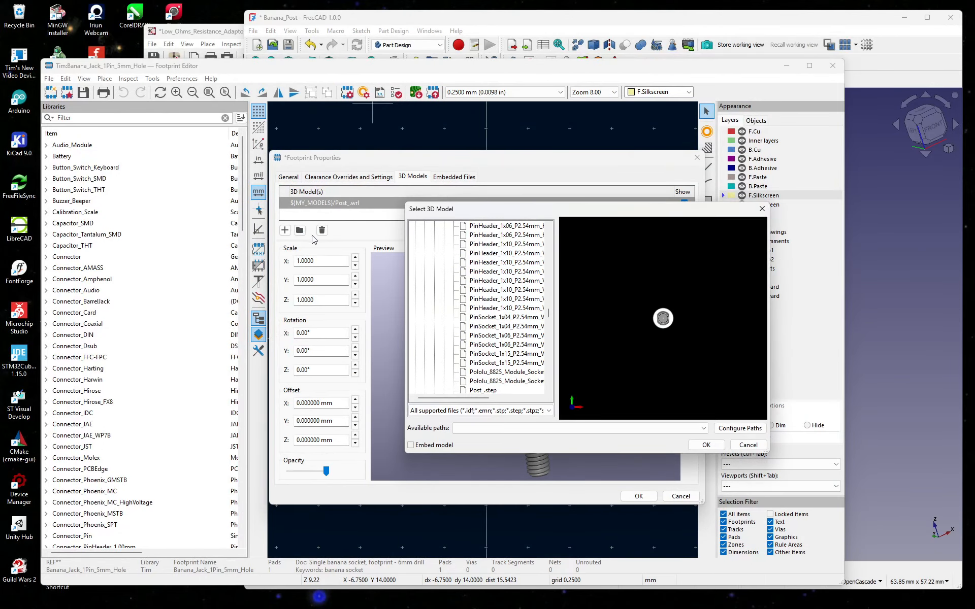
scroll(497, 323, down, 1)
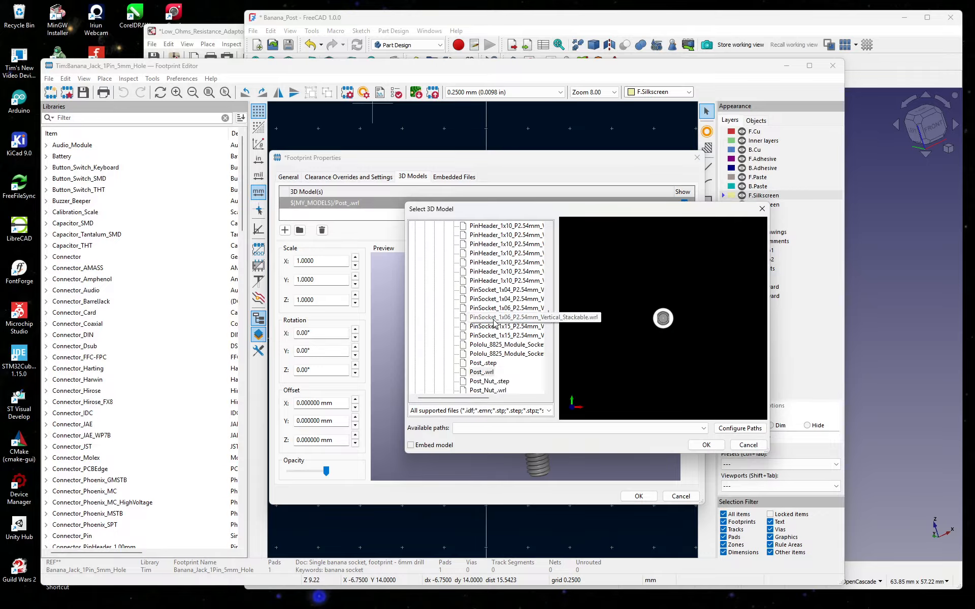
click(482, 391)
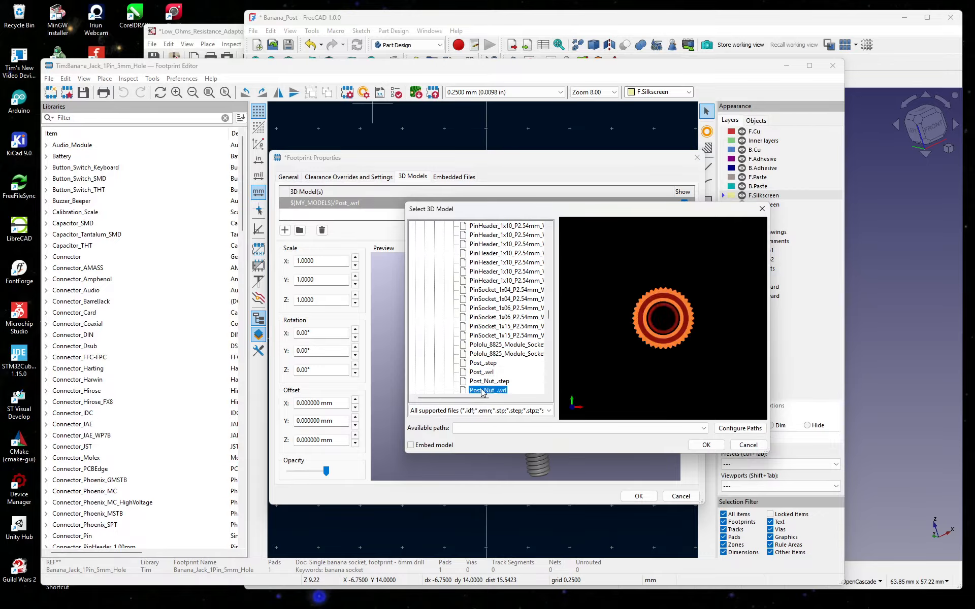
drag(644, 382, 615, 327)
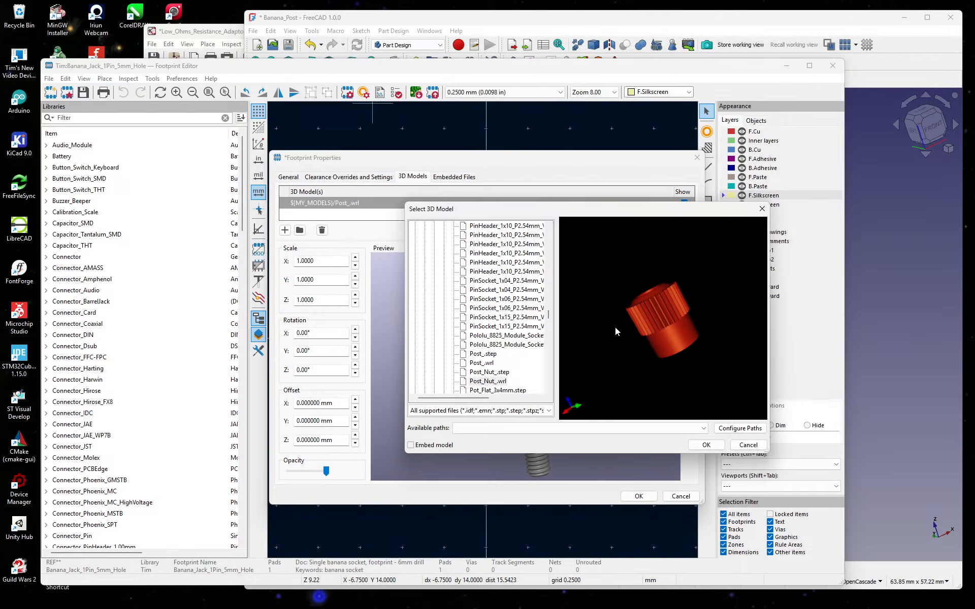
click(705, 444)
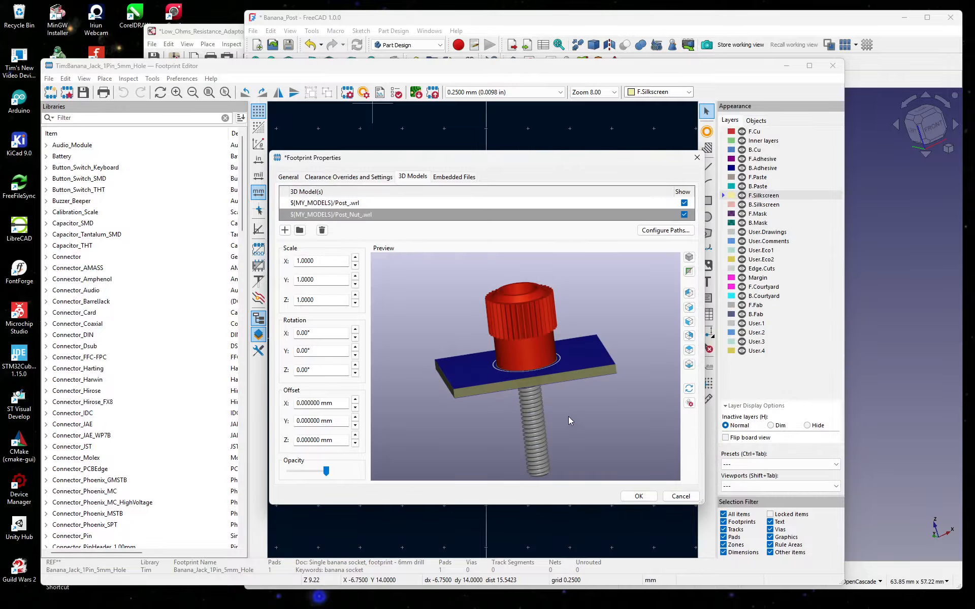
scroll(543, 398, up, 4)
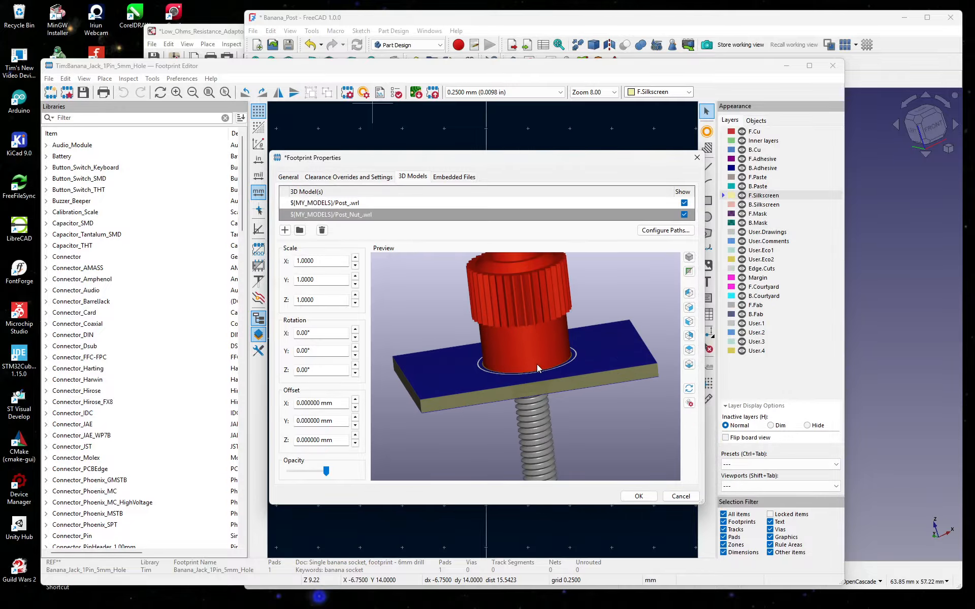
scroll(426, 320, up, 3)
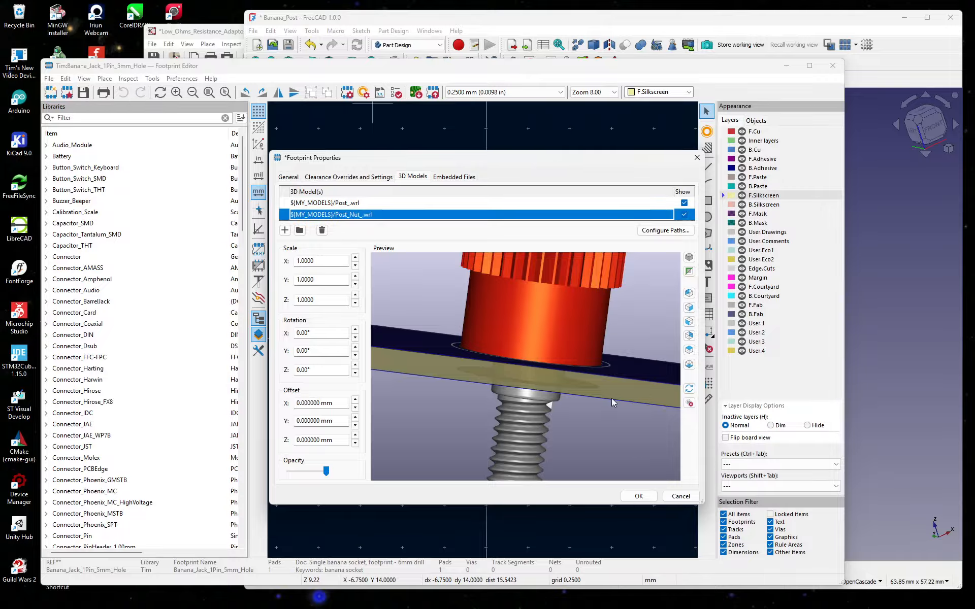
drag(611, 398, 602, 316)
Move and enlarge the Footprint Properties dialog to give the 3D preview more room.
drag(583, 161, 641, 168)
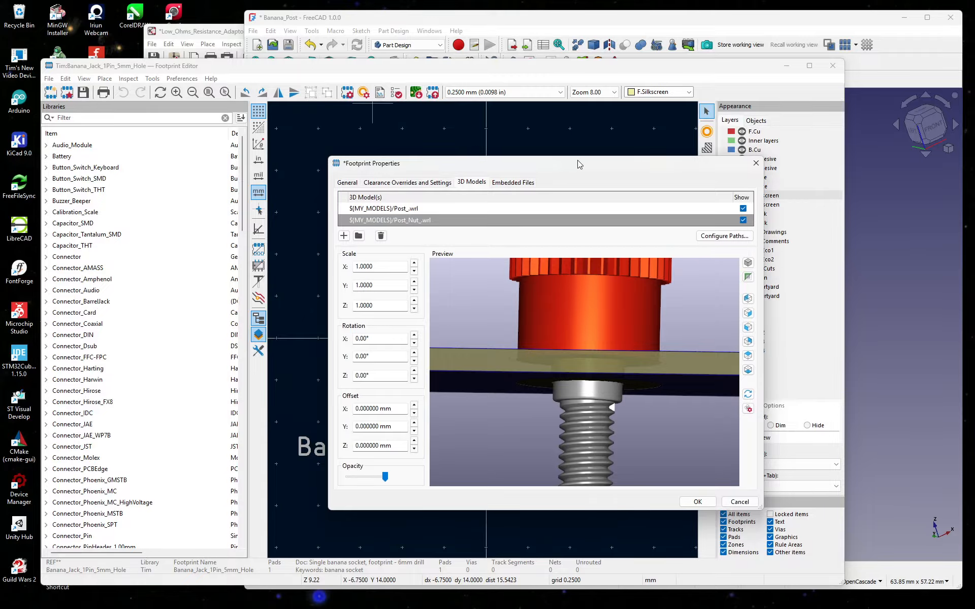
drag(579, 164, 634, 92)
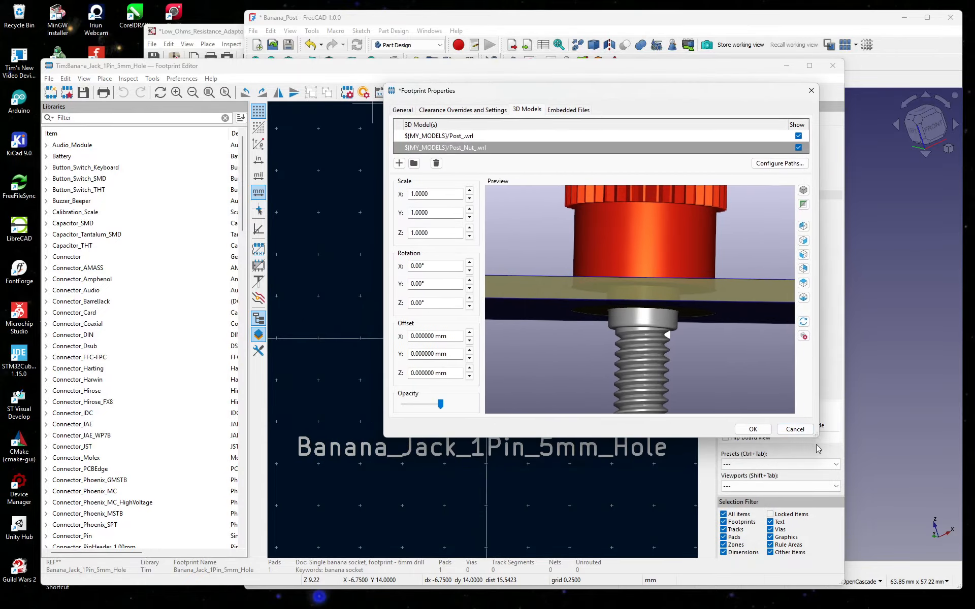
drag(818, 437, 928, 587)
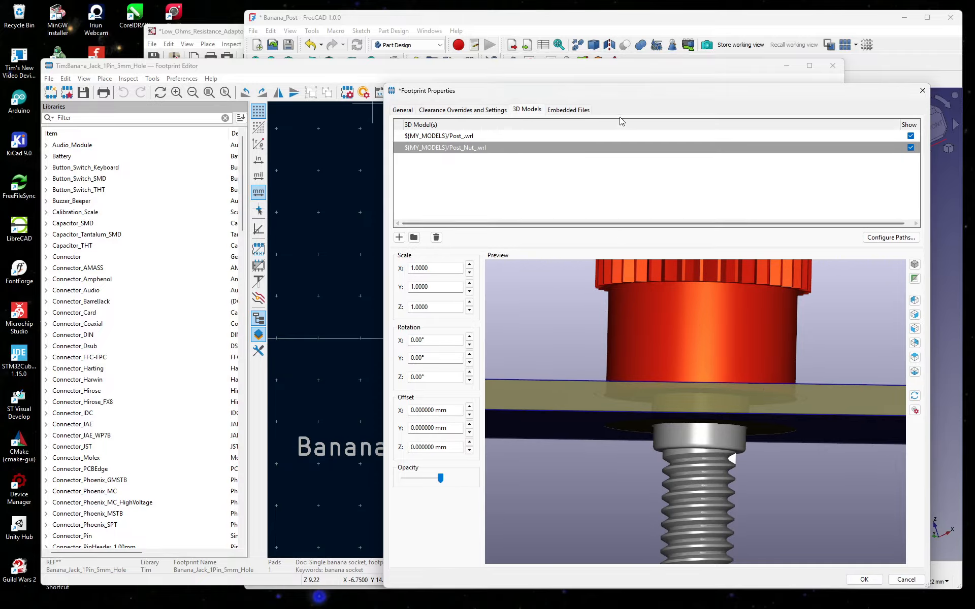
drag(629, 92, 543, 19)
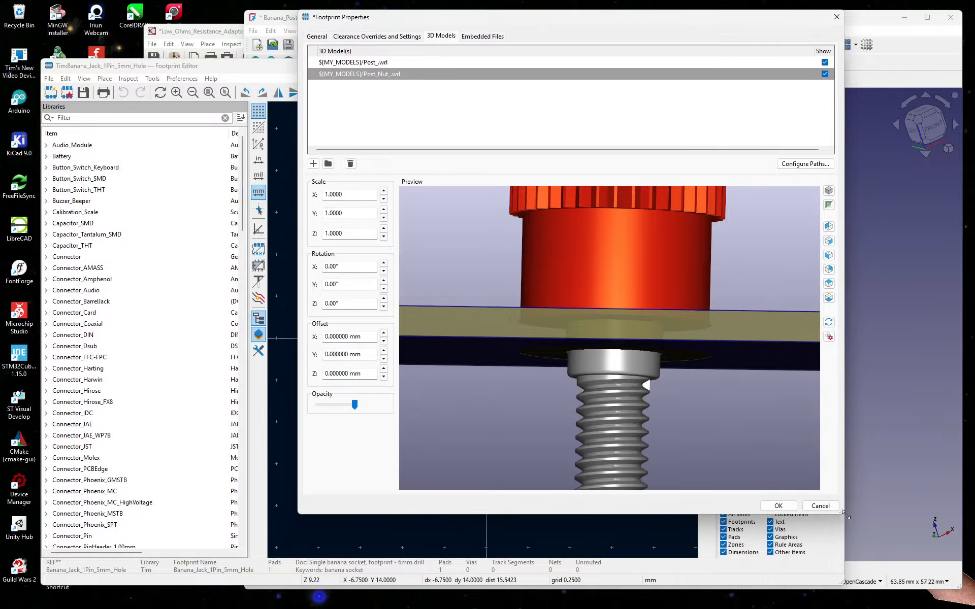
drag(845, 517, 873, 567)
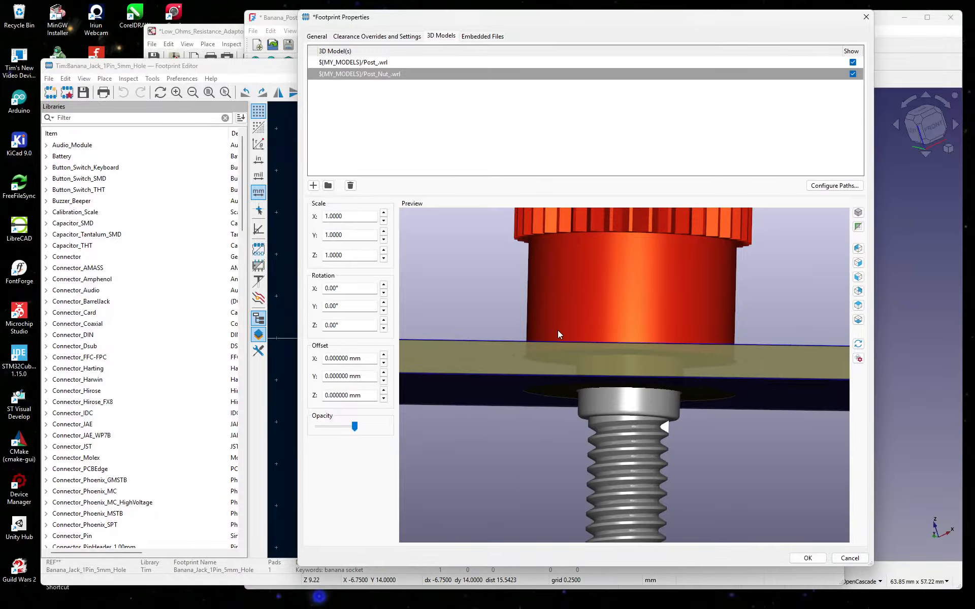
Set the Z offset of the Post_Nut_.wrl model to 2 mm and check its height above the board.
click(858, 264)
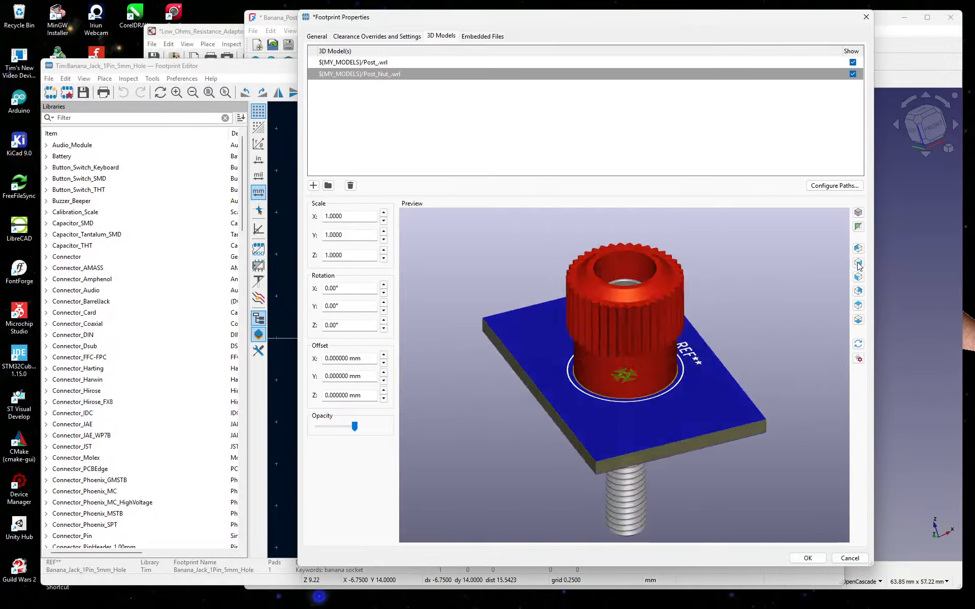
scroll(590, 374, up, 2)
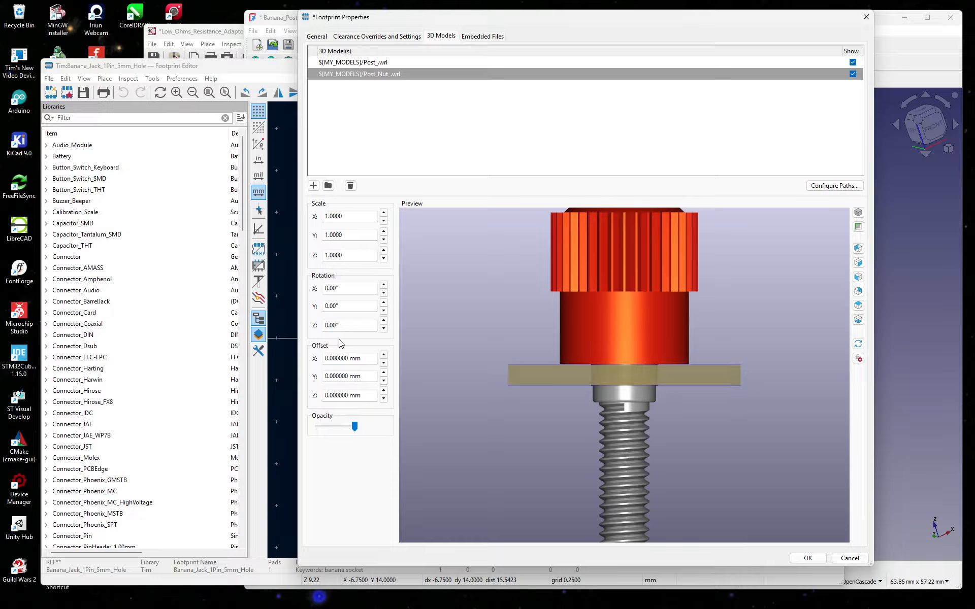
click(384, 390)
click(383, 390)
click(384, 391)
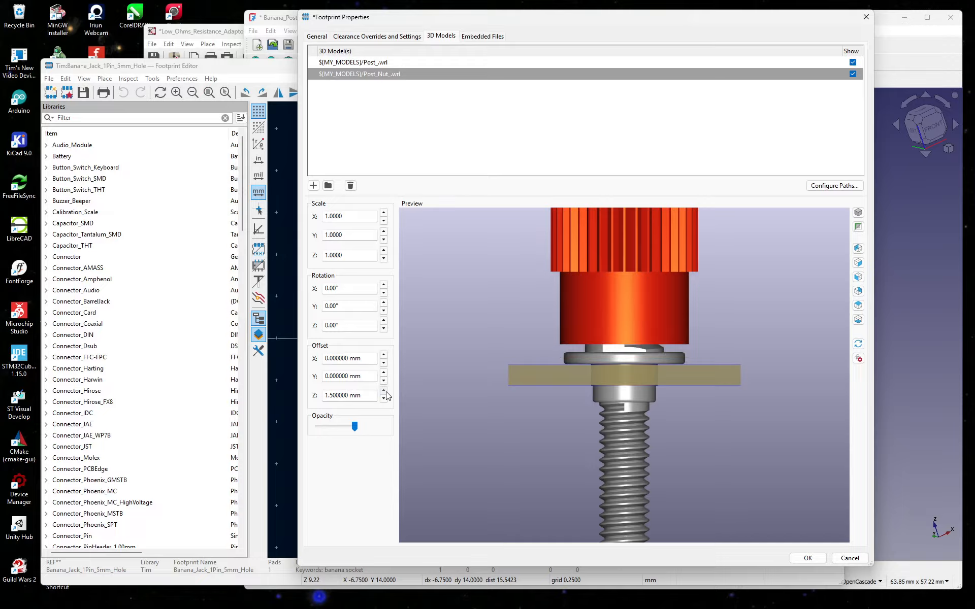
click(384, 391)
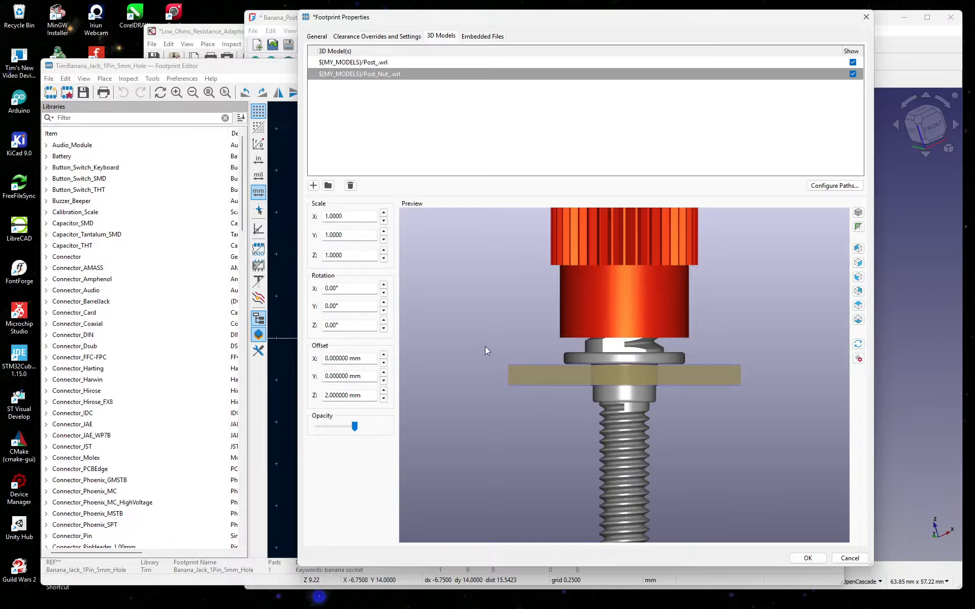
drag(485, 346, 541, 370)
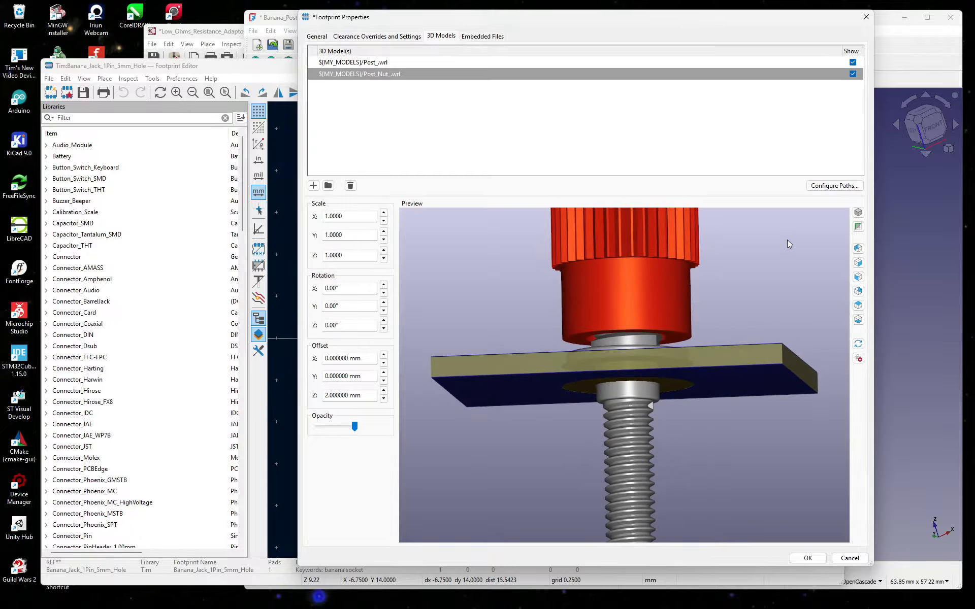
Switch to FreeCAD, select the red ring directly below the post nut to check its part name, and collapse Identifyer Post B.
click(270, 13)
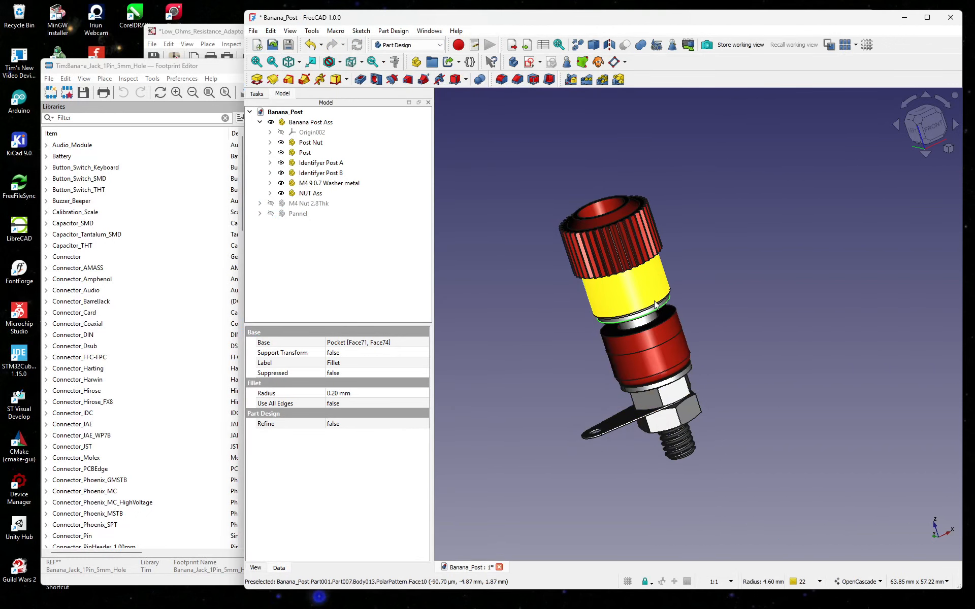
click(654, 336)
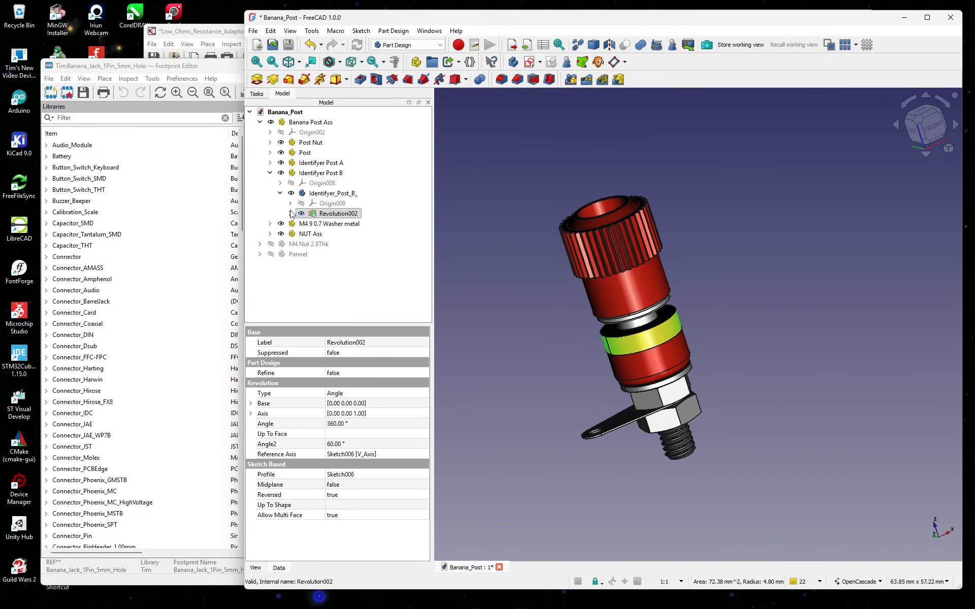
click(280, 194)
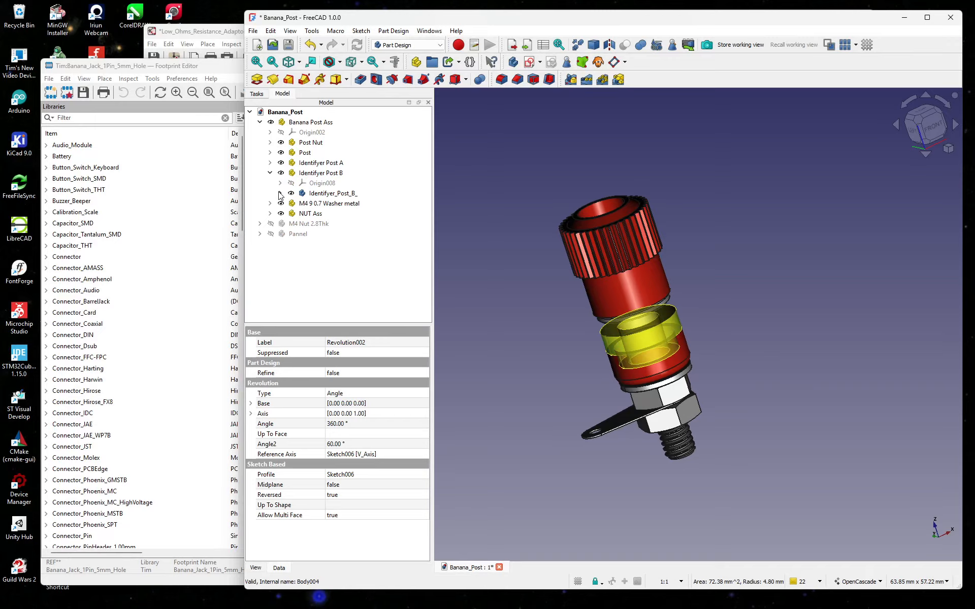
click(270, 173)
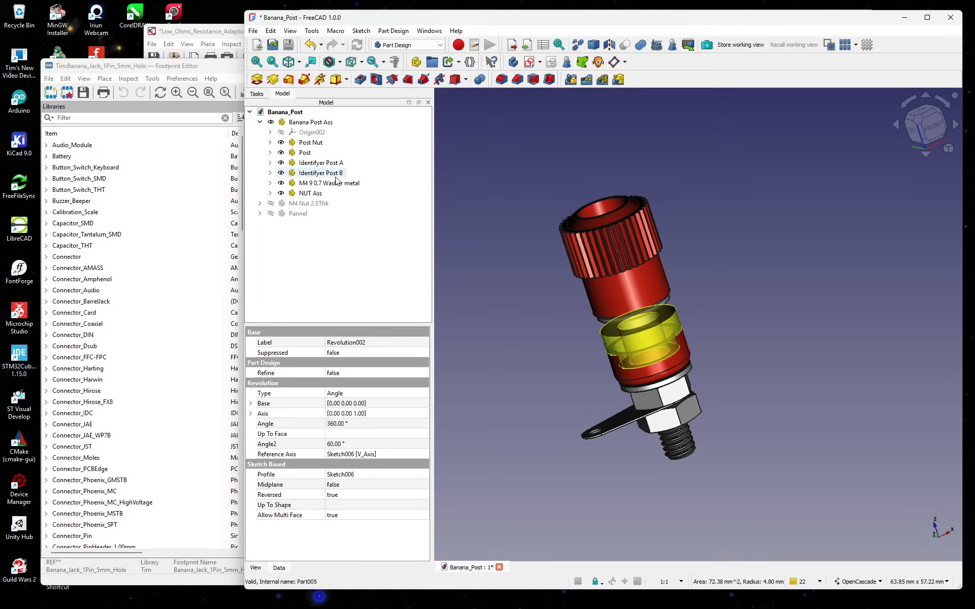
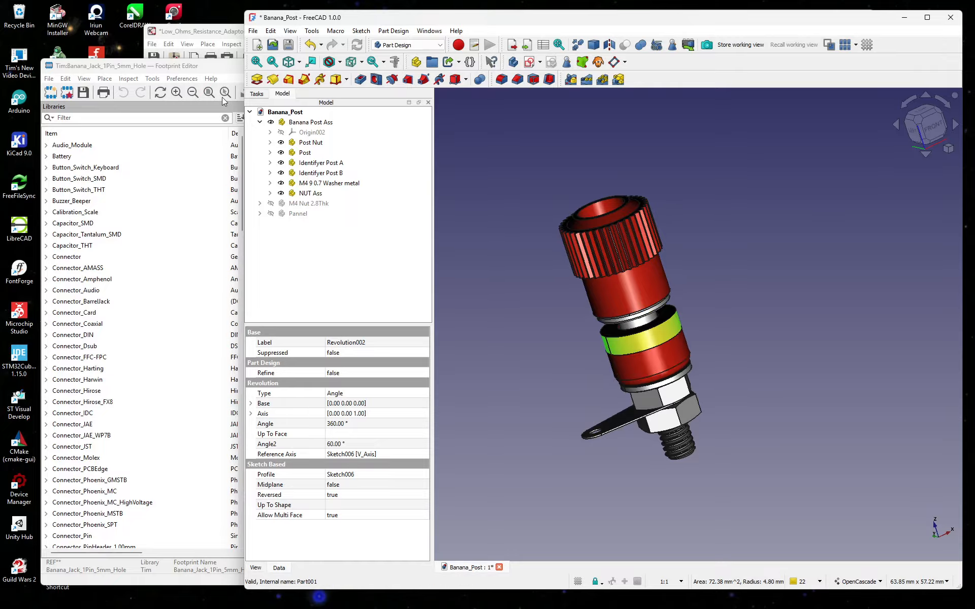
Switch back to KiCad's Footprint Properties and check how the post nut sits above the post and board.
click(174, 67)
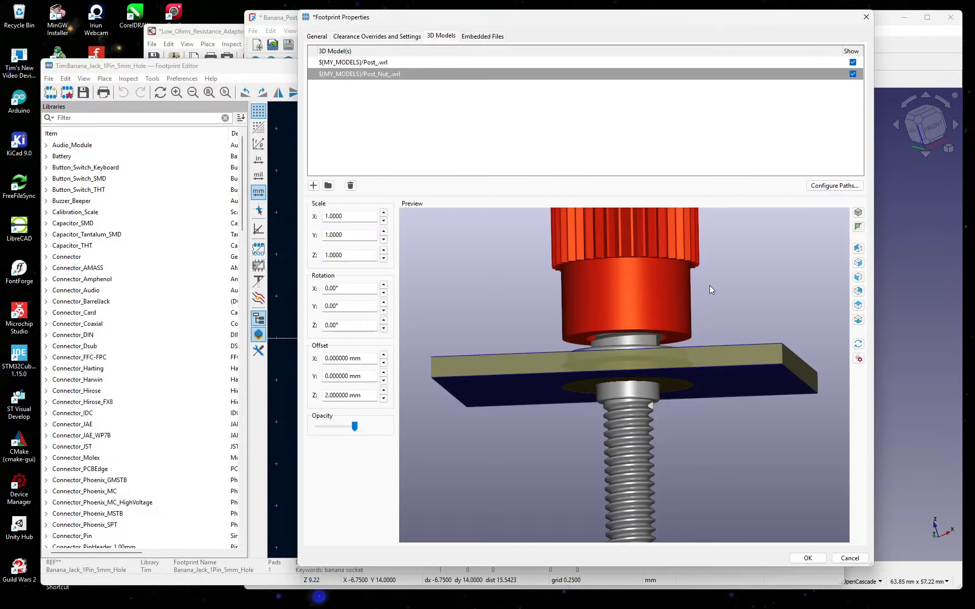
drag(622, 364, 648, 377)
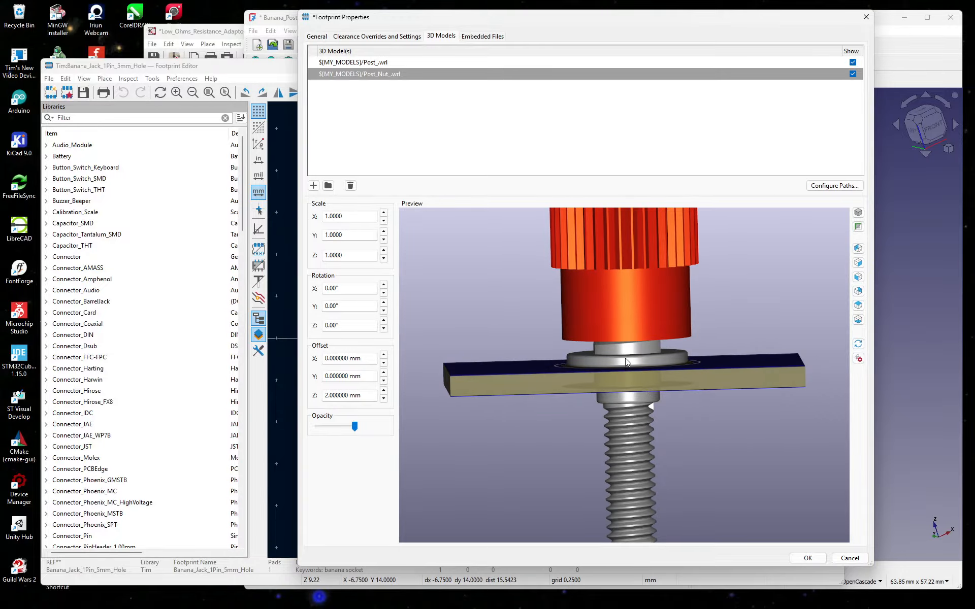
scroll(630, 357, down, 3)
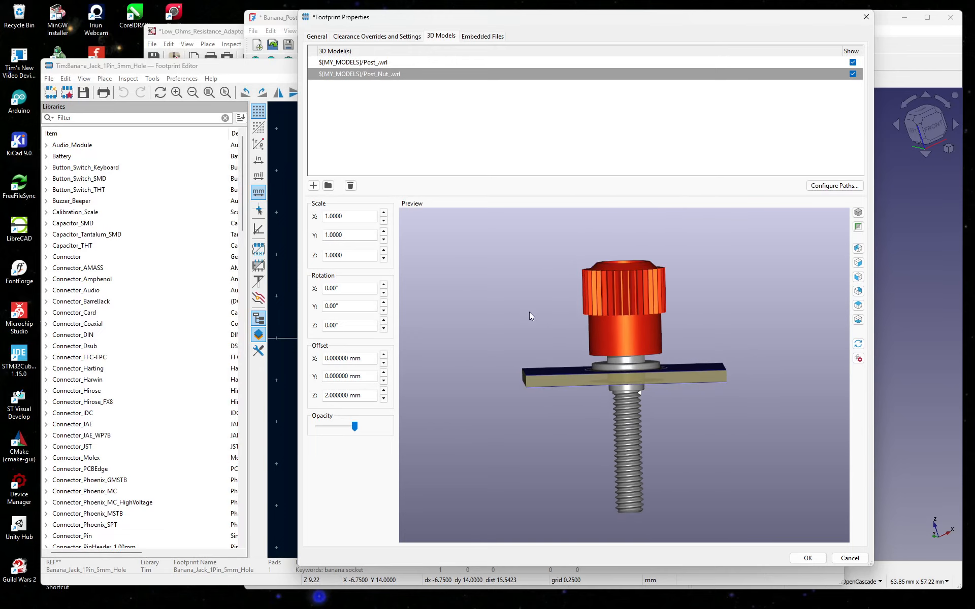
Add Identifyer_Post_A_.wrl from the model library as the third 3D model, rechecking the part's name in FreeCAD.
click(328, 185)
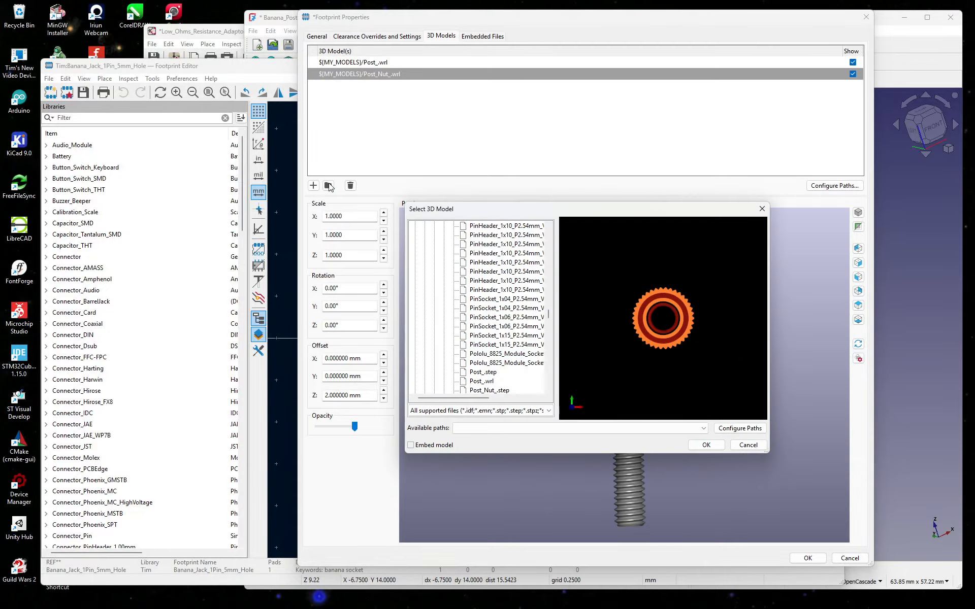
scroll(516, 298, down, 3)
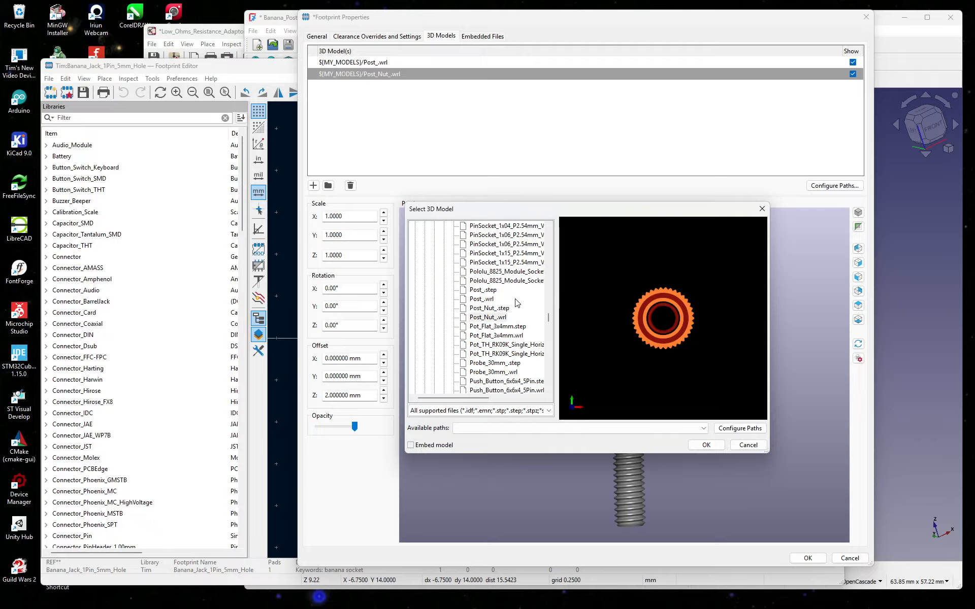
scroll(516, 295, down, 3)
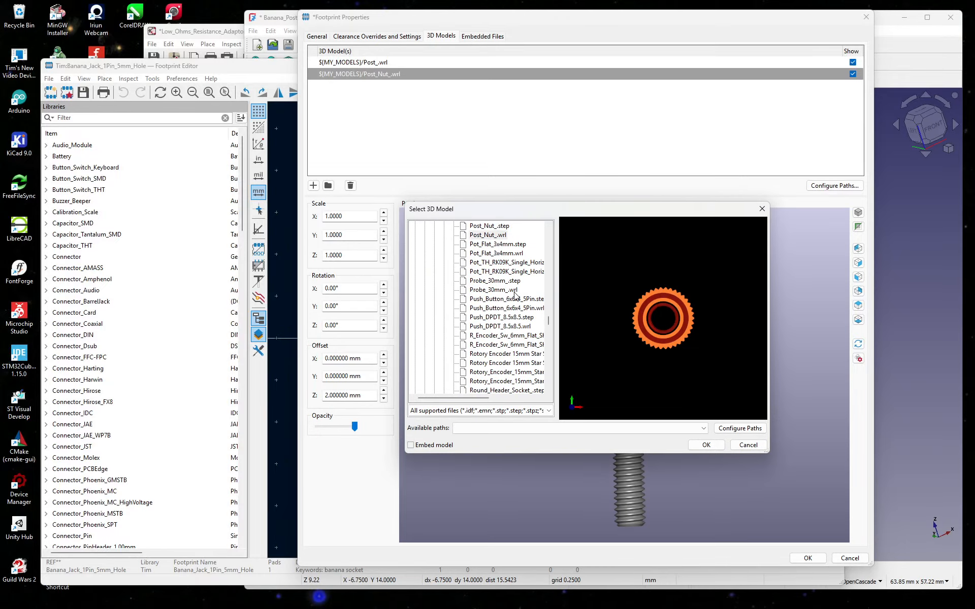
scroll(516, 295, up, 1)
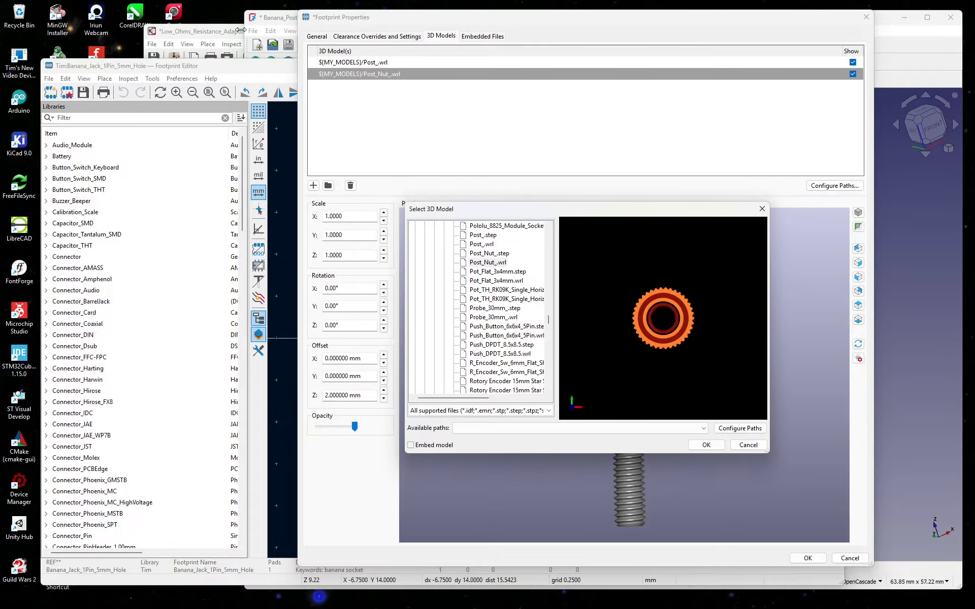
click(277, 26)
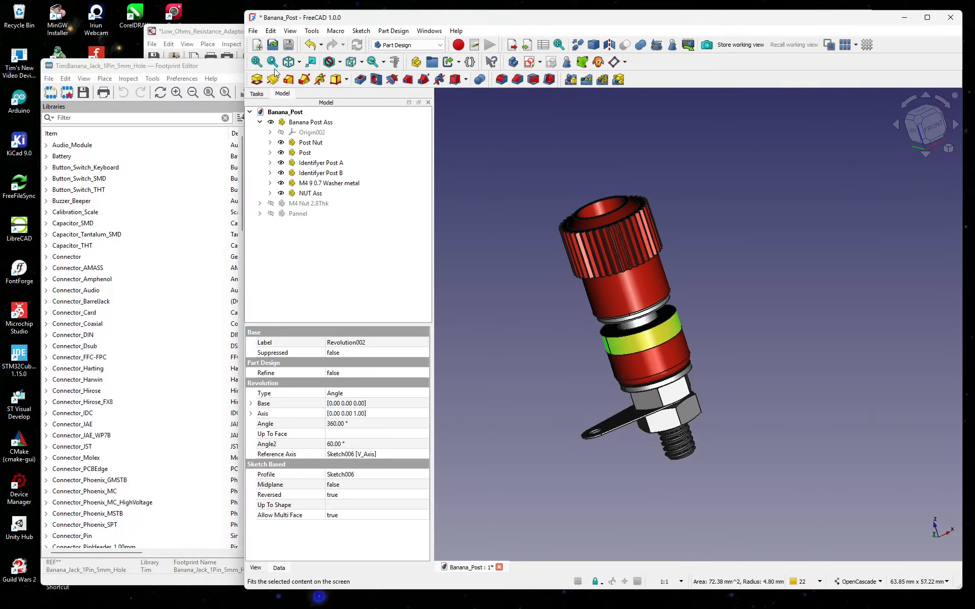
click(206, 32)
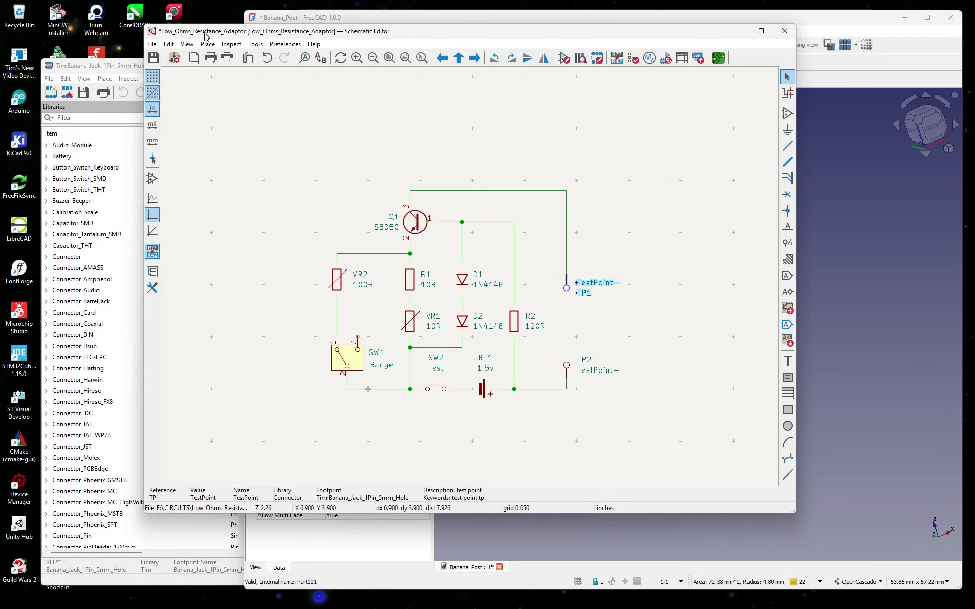
click(113, 65)
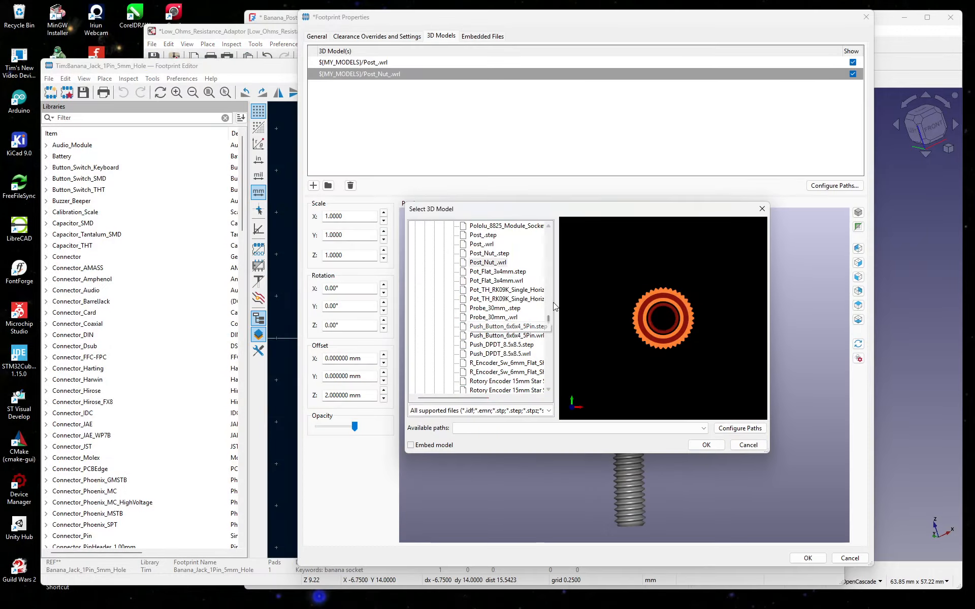
scroll(500, 320, up, 5)
scroll(500, 320, up, 10)
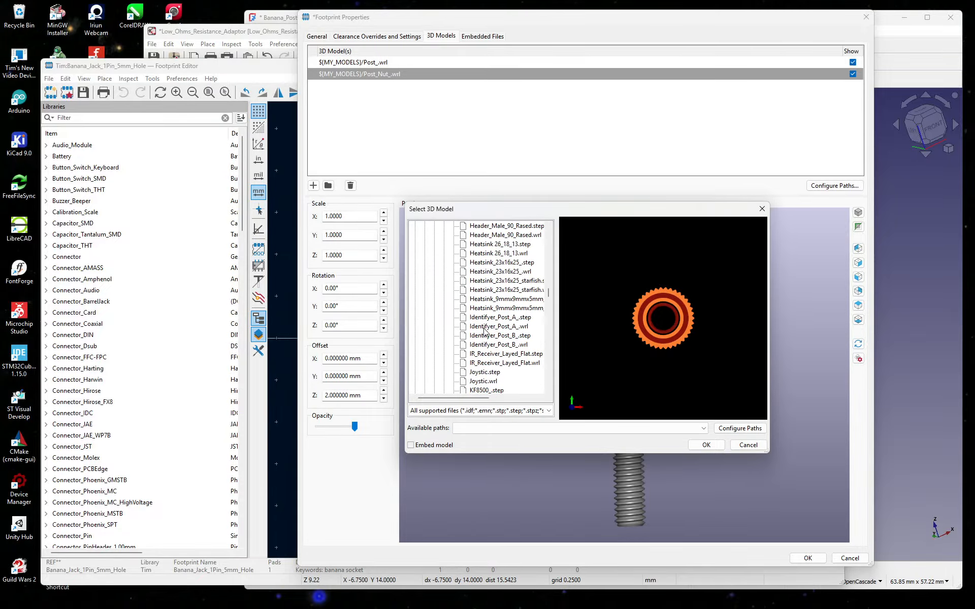
click(486, 327)
double_click(484, 329)
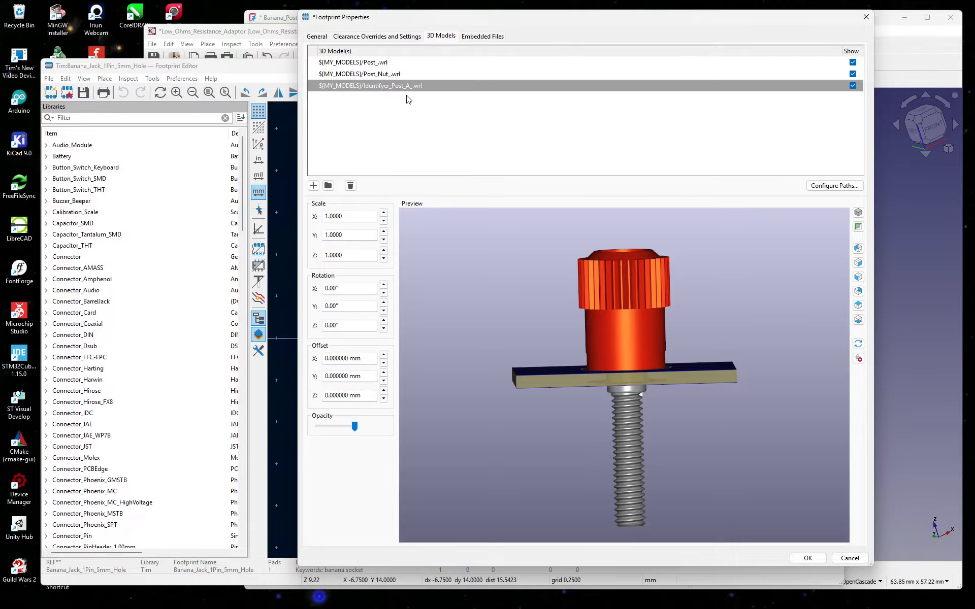
Hide the Post_.wrl and Post_Nut_.wrl models and examine Identifyer_Post_A_.wrl alone on the board.
click(853, 63)
click(853, 74)
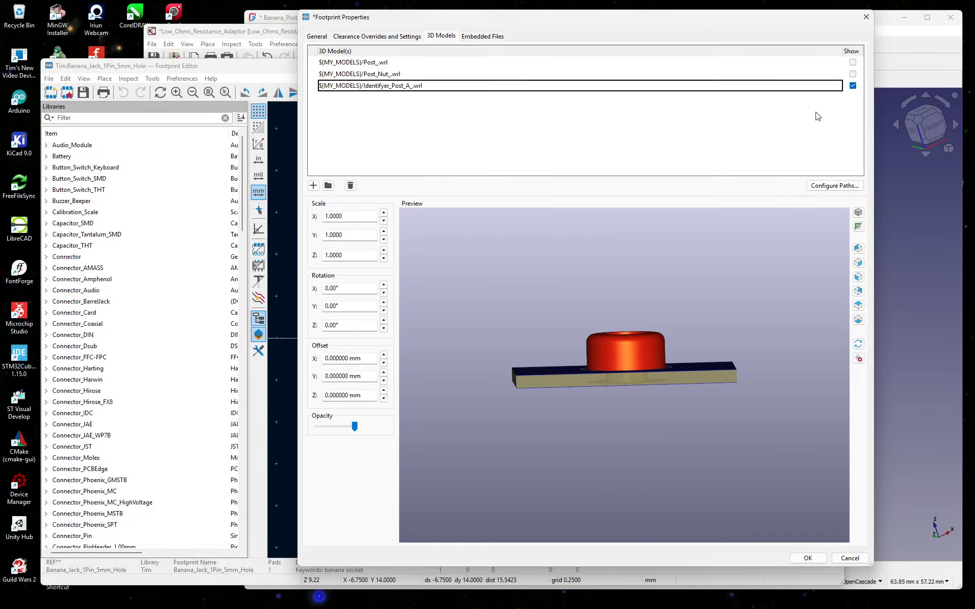
drag(644, 388, 695, 356)
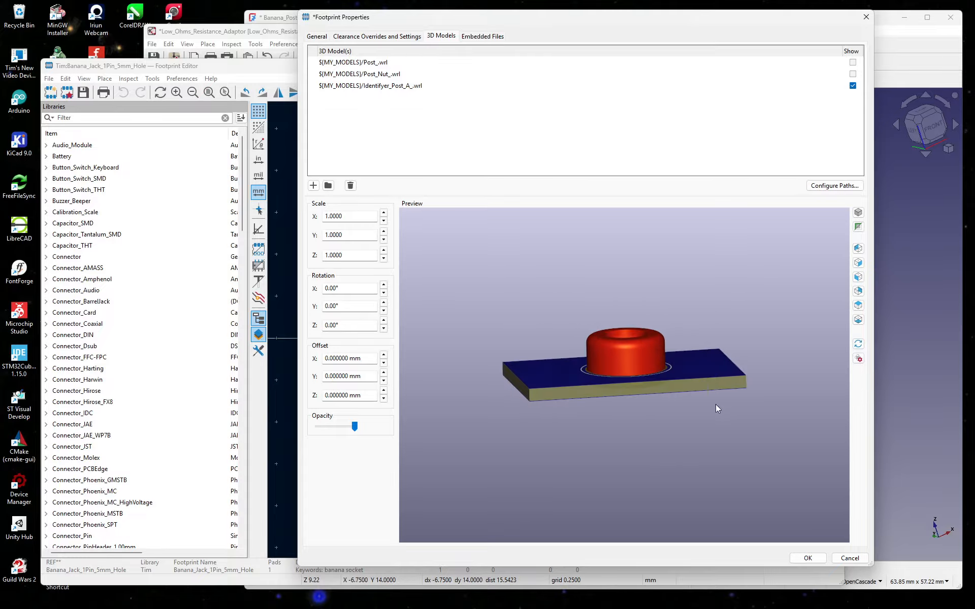
drag(716, 405, 647, 412)
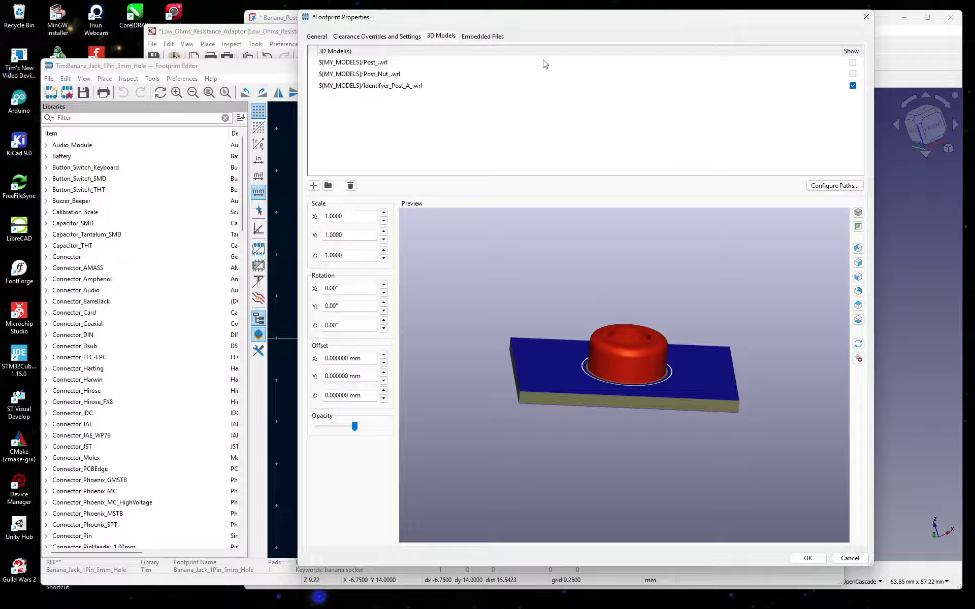
Show the Post_.wrl model again and display the preview in a straight side view.
click(853, 63)
click(852, 74)
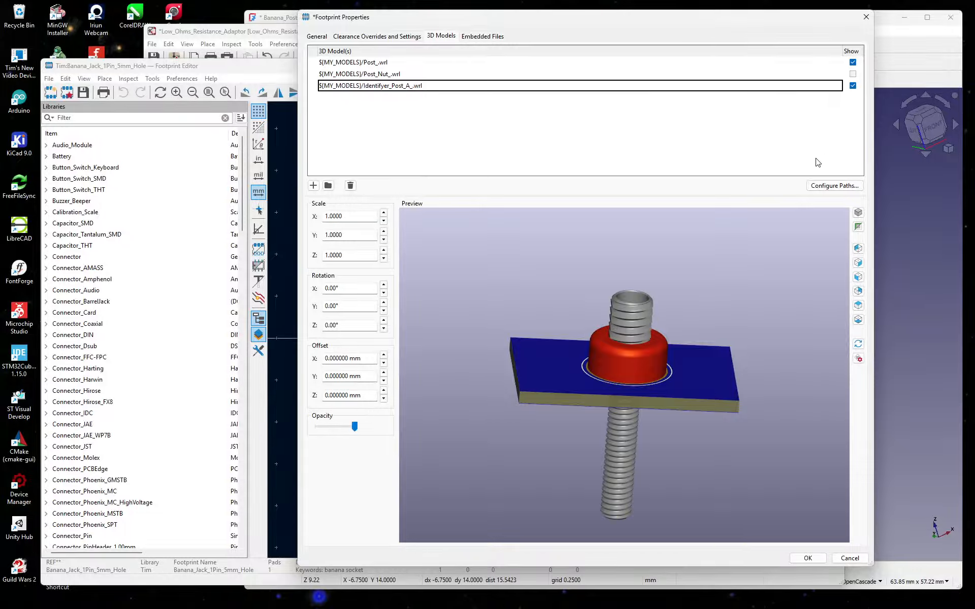
click(860, 264)
scroll(646, 365, up, 2)
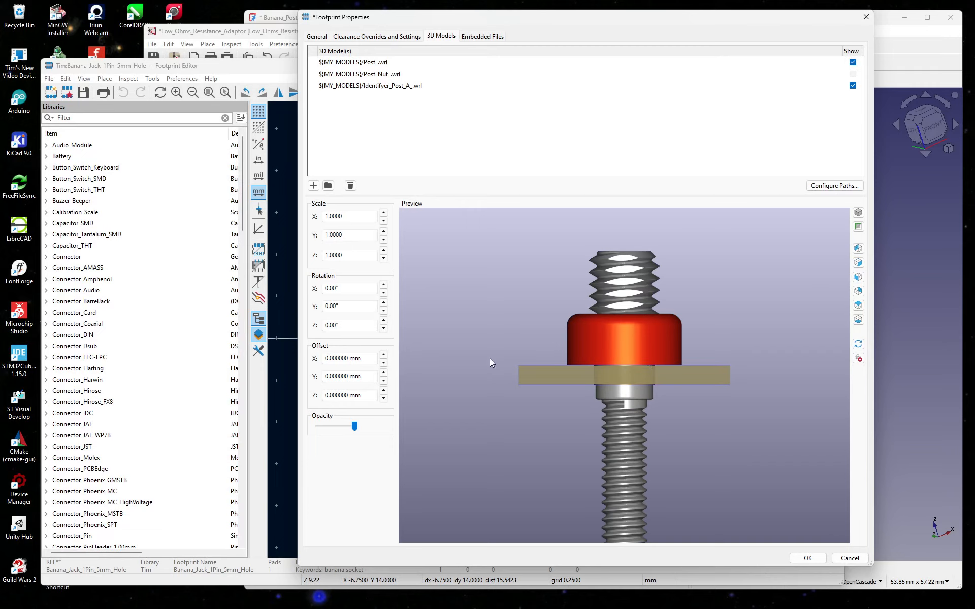
Try a 1 mm Z offset on the Identifyer_Post_A_.wrl model and return it to 0 mm.
click(384, 391)
click(384, 391)
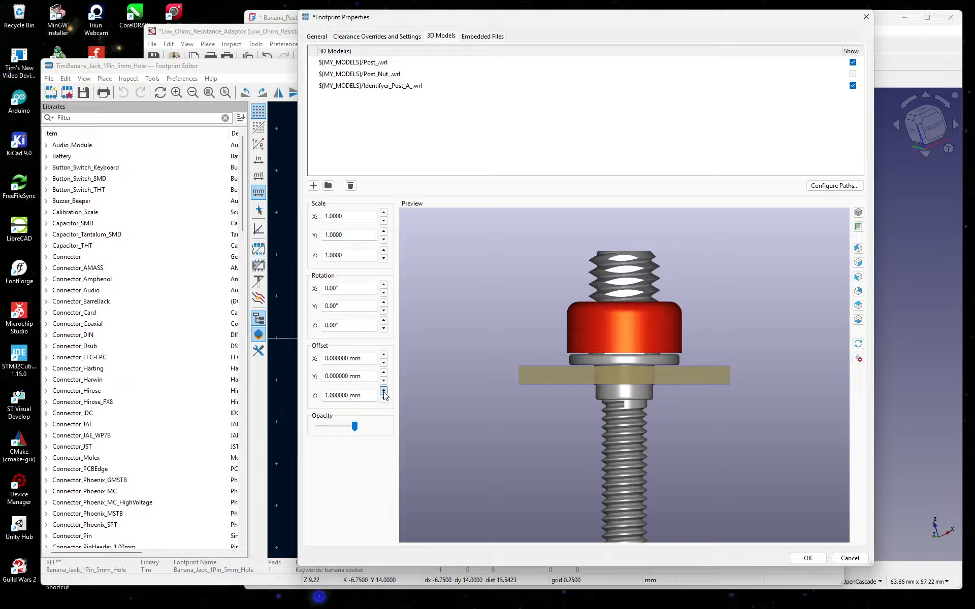
click(383, 399)
click(384, 398)
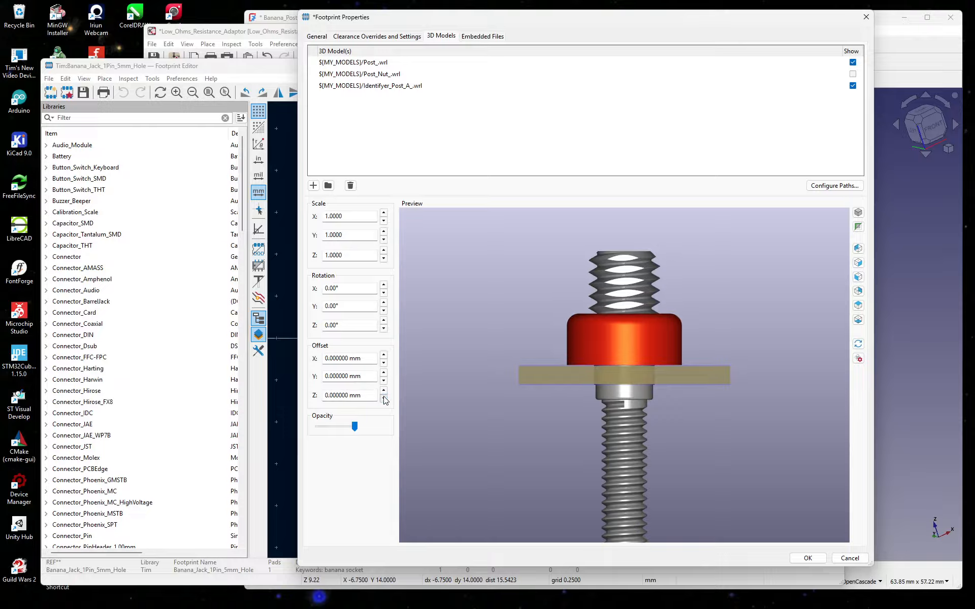
Set the Z offset of the Post_.wrl model to 4 mm.
click(349, 62)
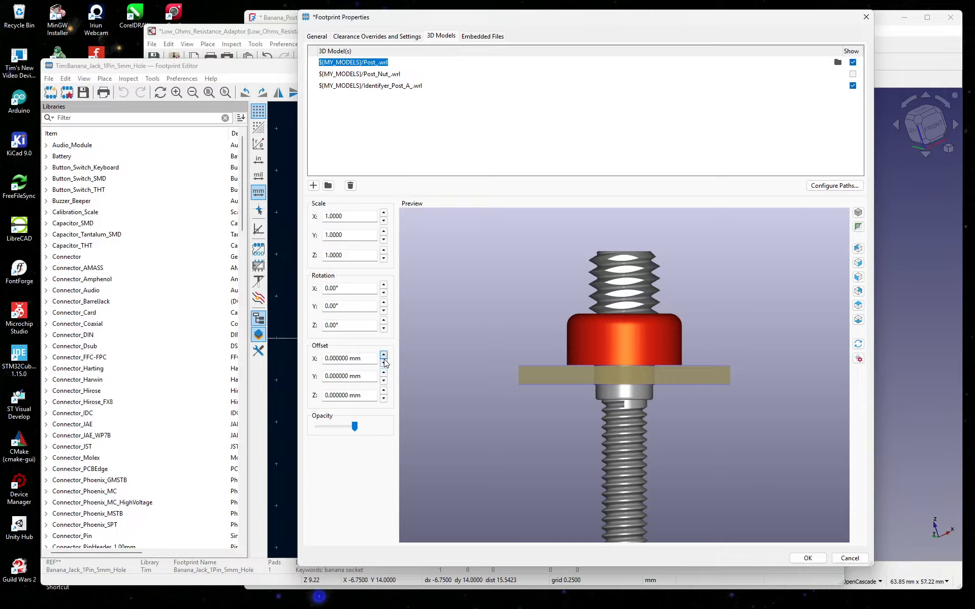
click(384, 392)
click(384, 391)
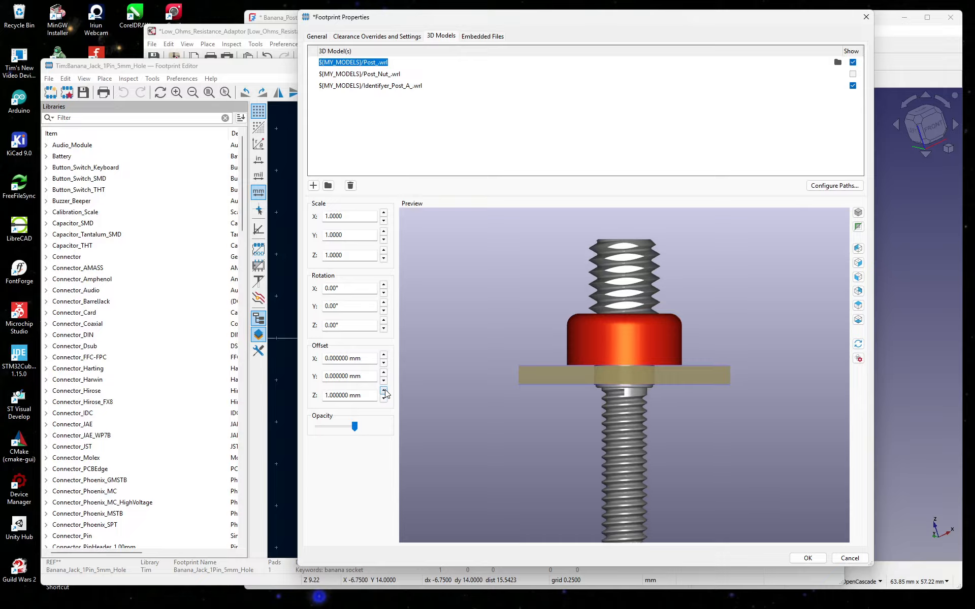
click(384, 391)
click(384, 391)
click(384, 392)
click(384, 392)
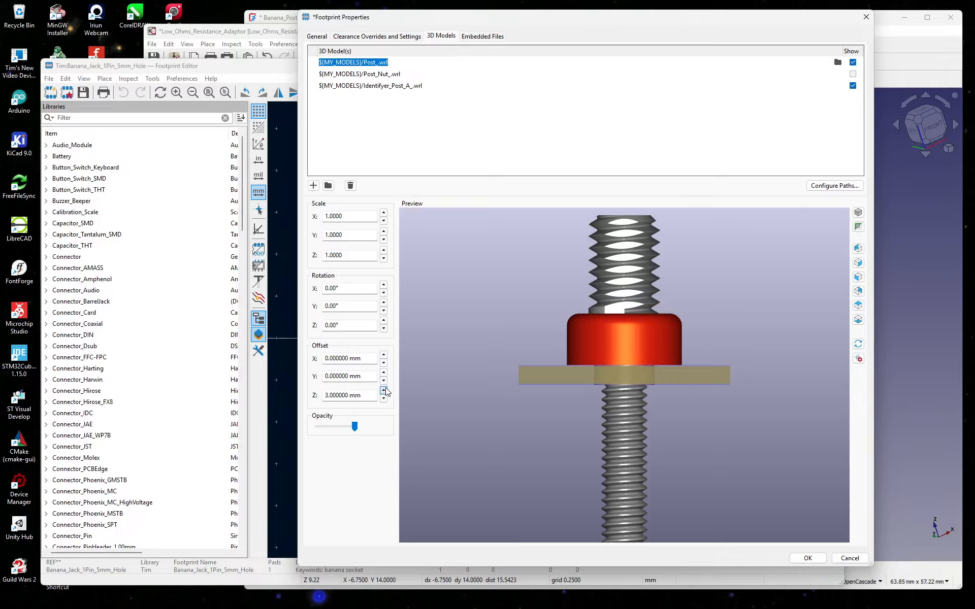
click(384, 391)
click(384, 392)
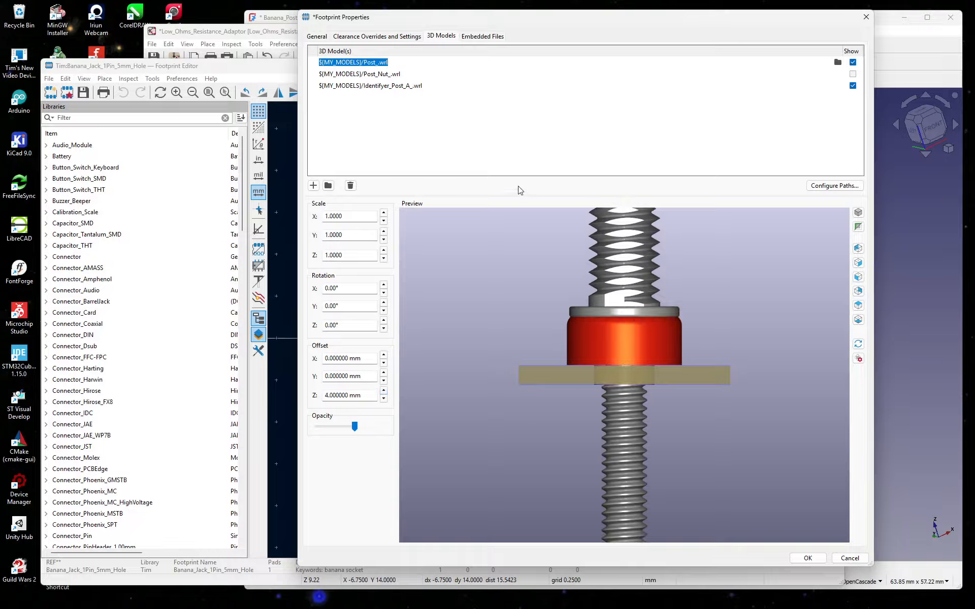
Show the Post_Nut_.wrl model again and set its Z offset to 7 mm.
click(376, 75)
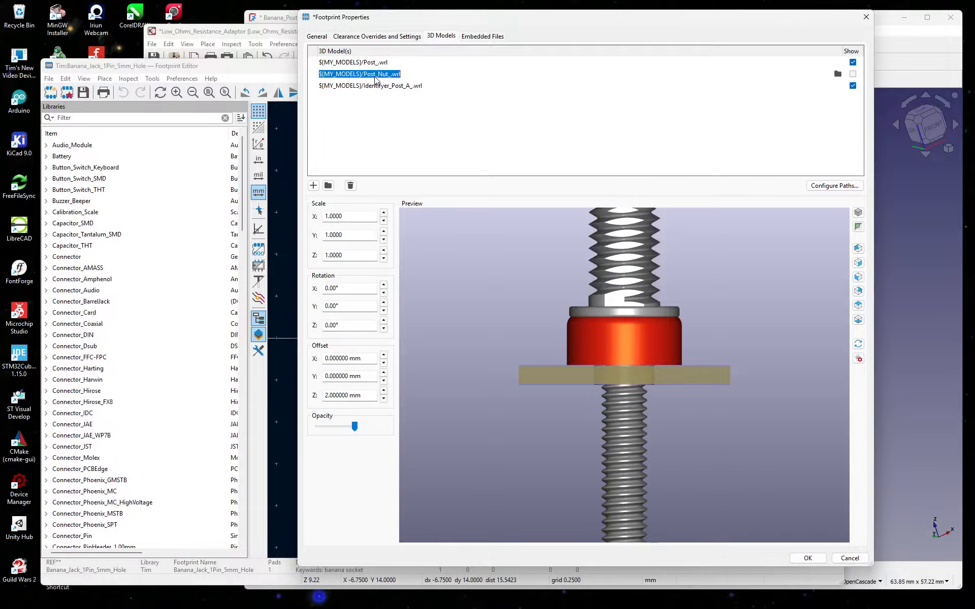
click(853, 74)
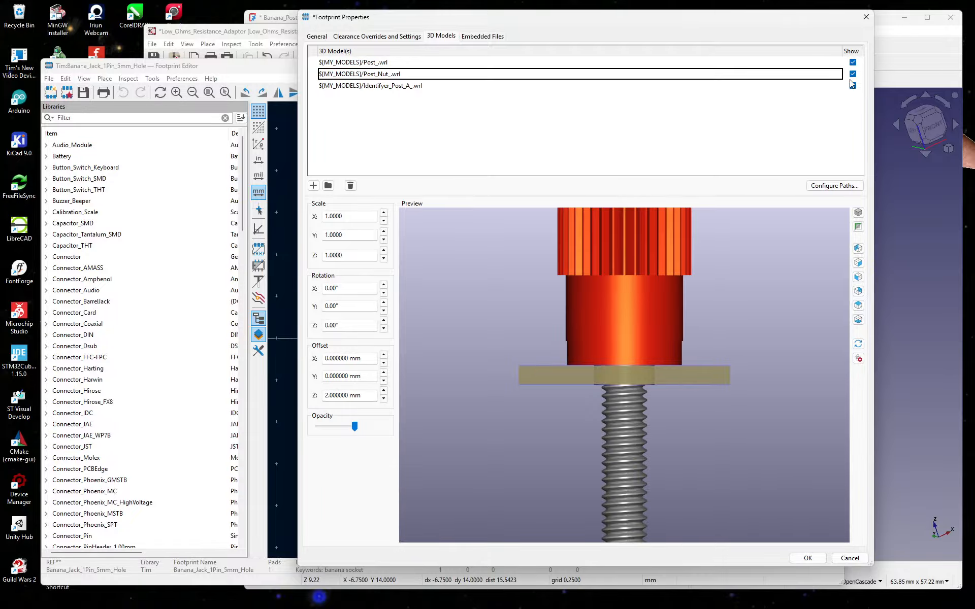
middle_drag(495, 399, 482, 487)
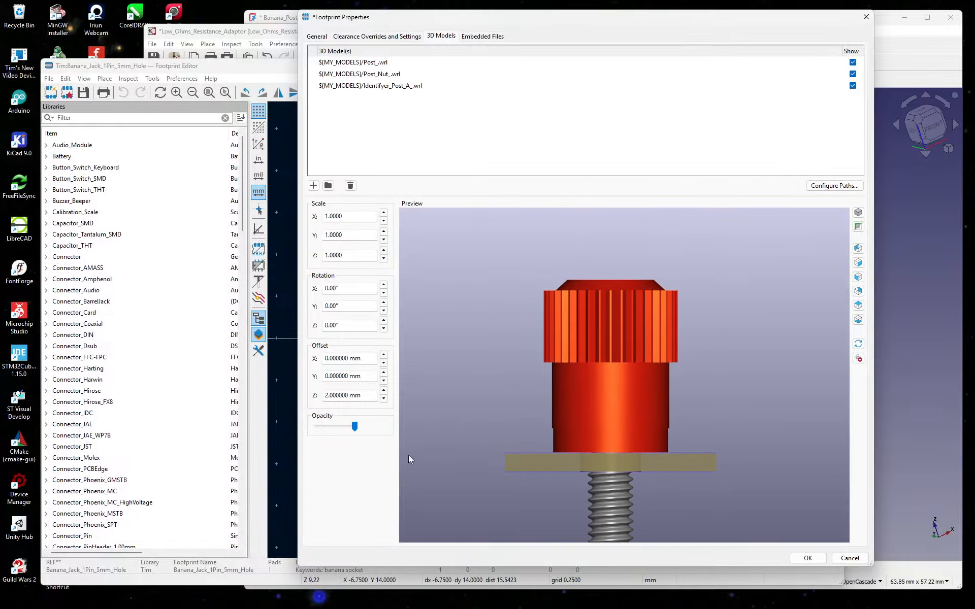
click(384, 391)
click(384, 392)
click(384, 392)
click(384, 392)
click(383, 391)
click(384, 391)
click(384, 391)
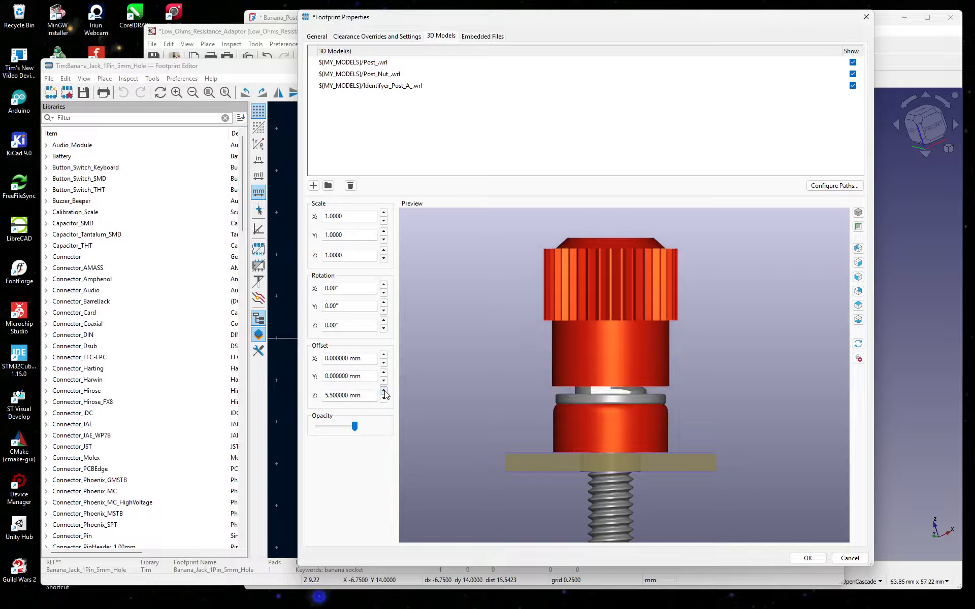
click(384, 392)
click(384, 392)
click(384, 392)
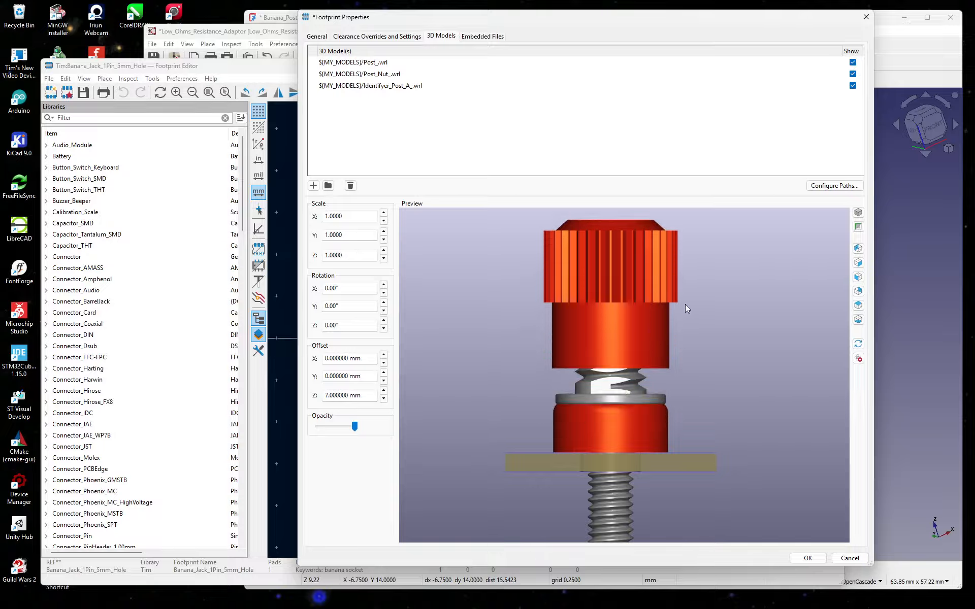
Examine the board's underside, add Identifyer_Post_B_.wrl as the fourth 3D model, and return the preview to a straight side view.
scroll(685, 308, down, 1)
drag(554, 379, 510, 346)
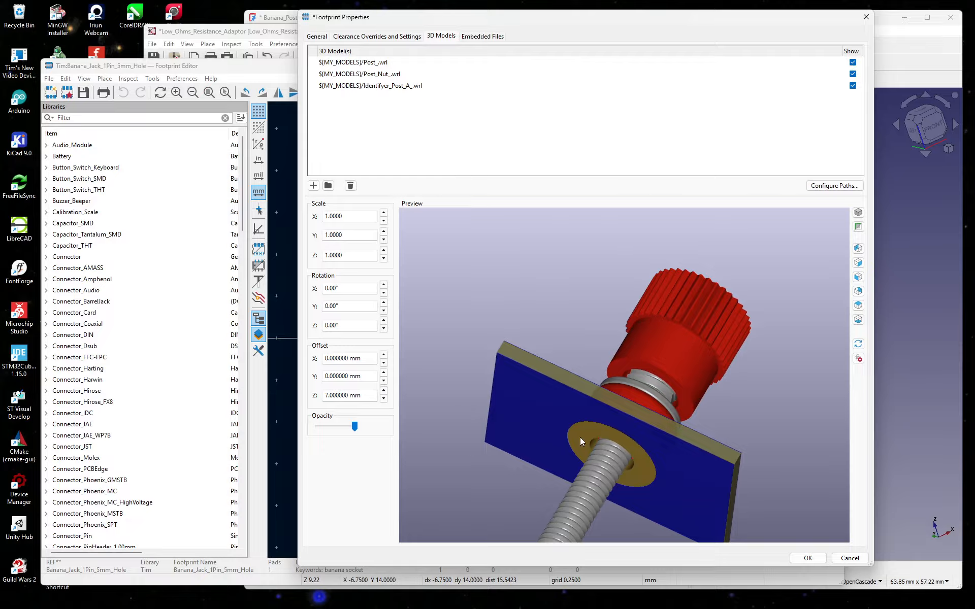
click(328, 185)
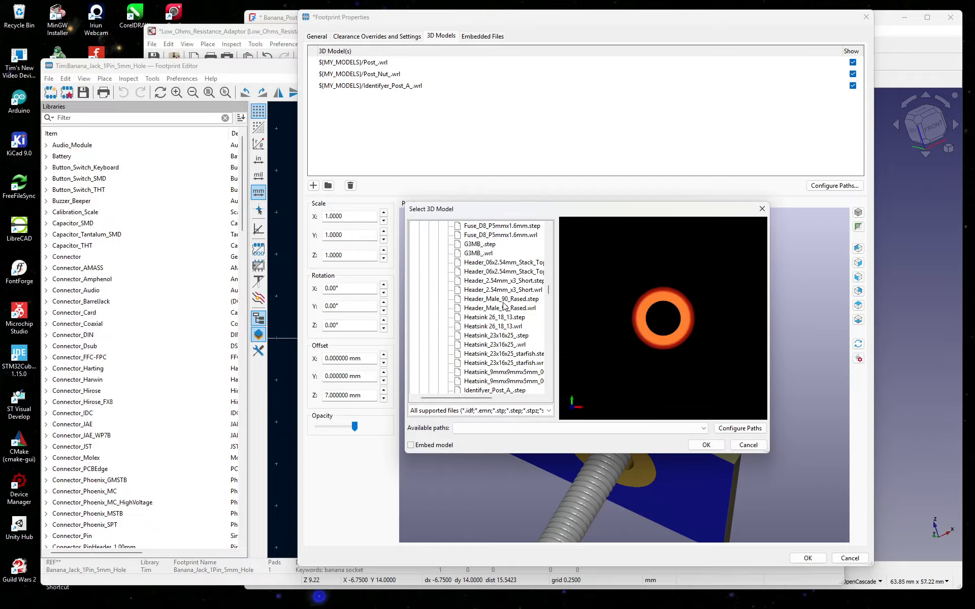
scroll(504, 305, down, 1)
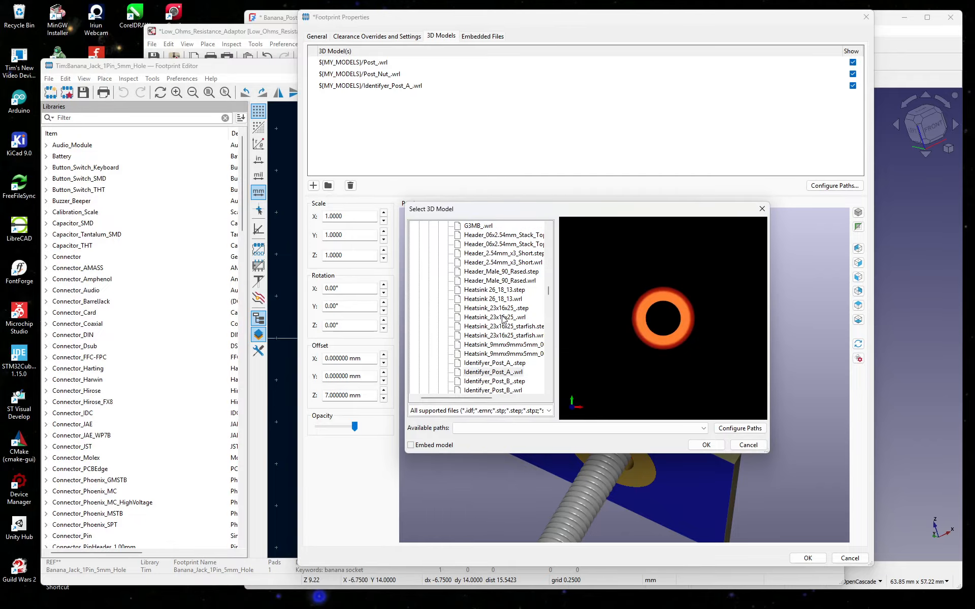
click(497, 390)
scroll(496, 386, down, 1)
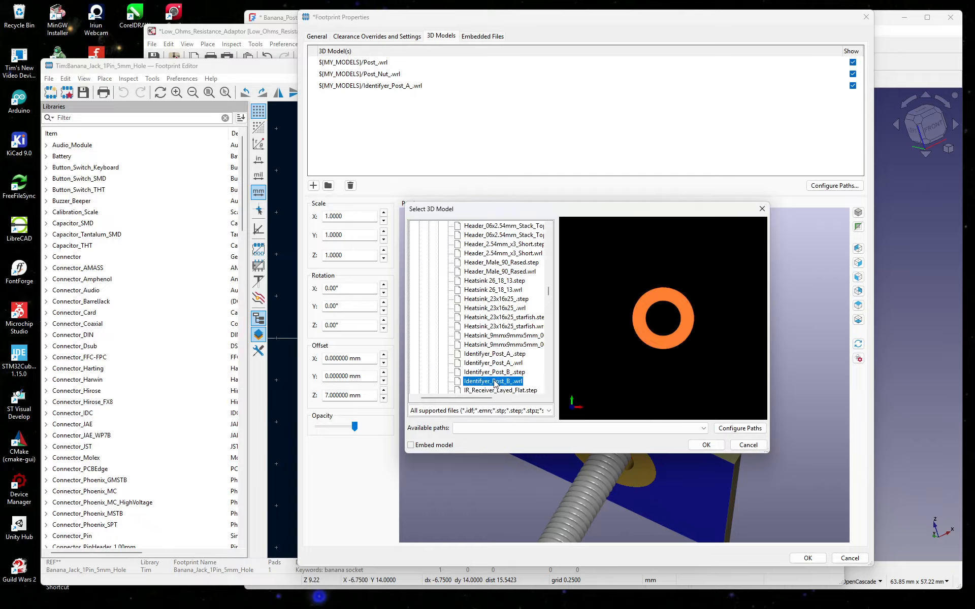
click(706, 447)
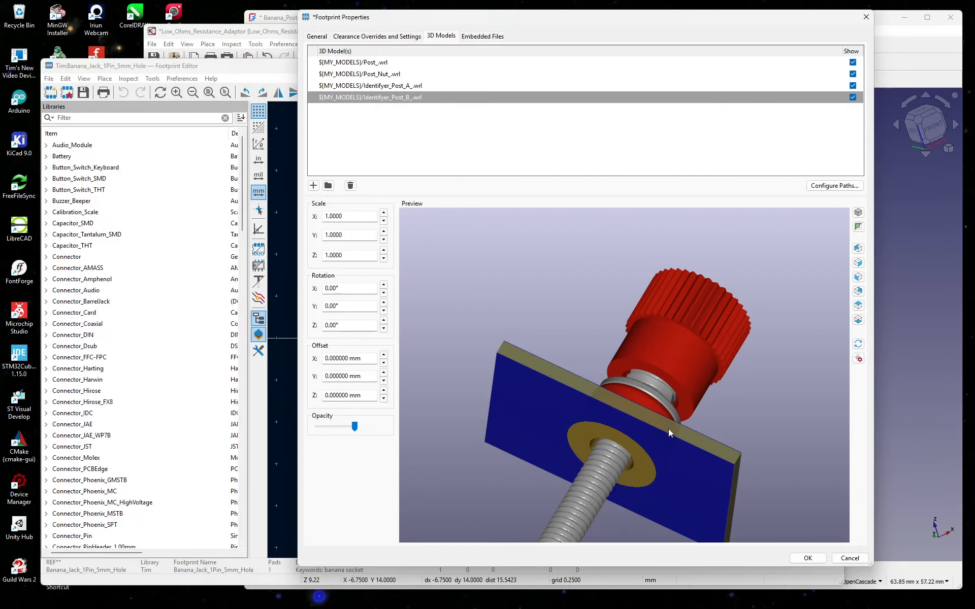
click(858, 266)
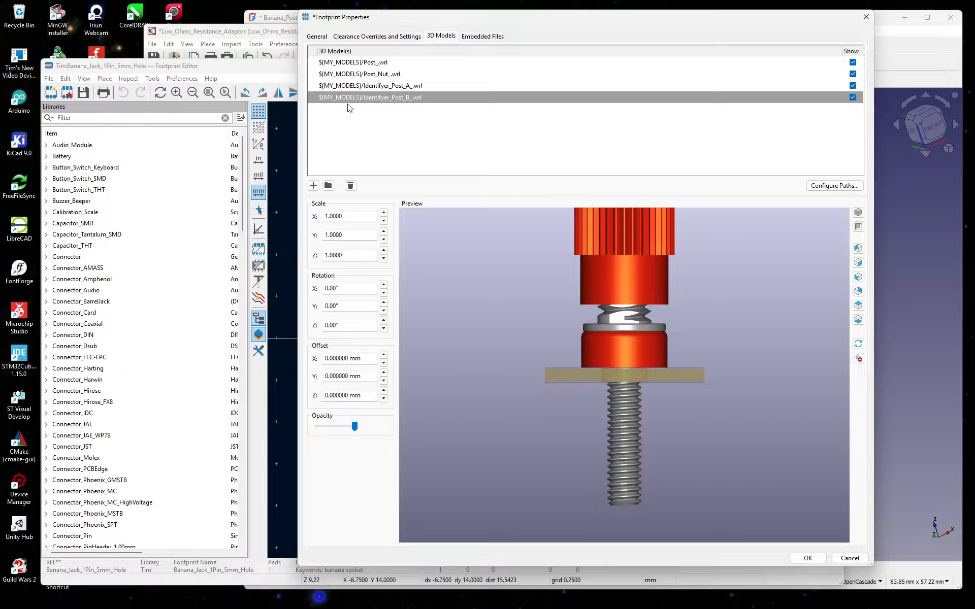
Try lowering the Identifyer_Post_B_.wrl model to a Z offset of -7 mm and bring it back up to -4 mm.
click(383, 399)
click(383, 399)
click(383, 399)
click(383, 400)
click(382, 399)
click(384, 399)
click(383, 399)
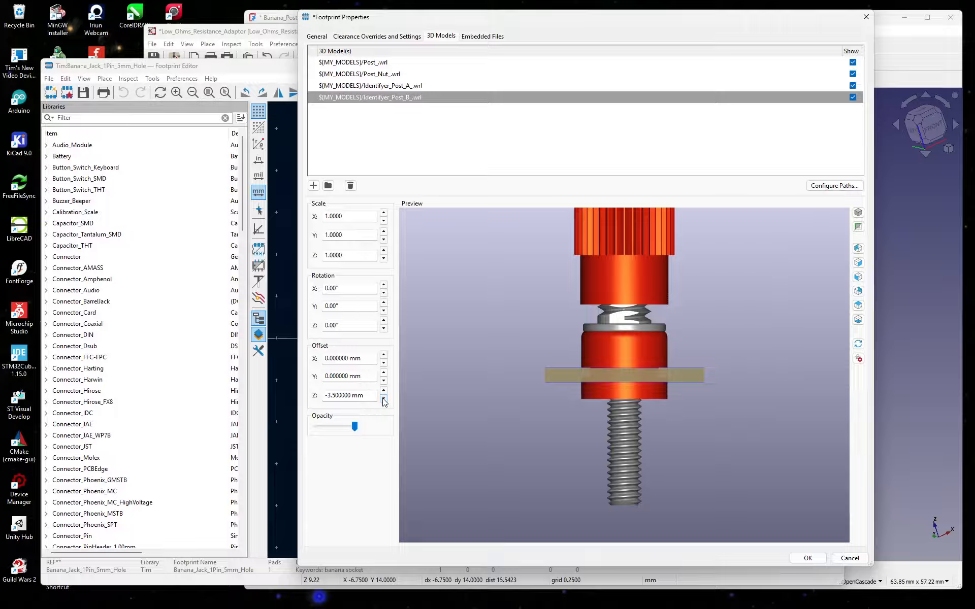
click(384, 399)
click(383, 399)
click(384, 399)
click(383, 399)
click(384, 399)
click(383, 399)
click(384, 399)
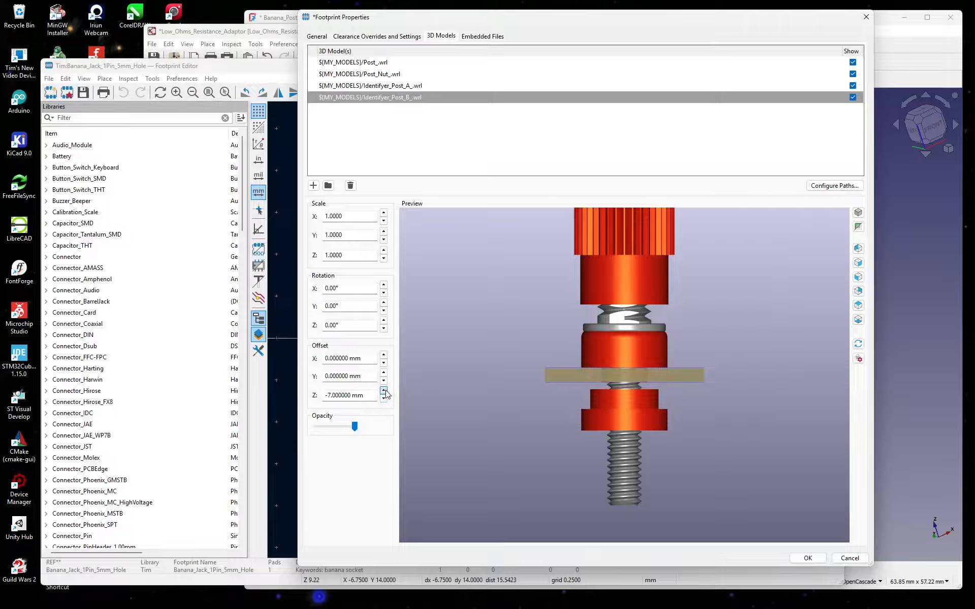
click(384, 391)
click(384, 391)
click(384, 391)
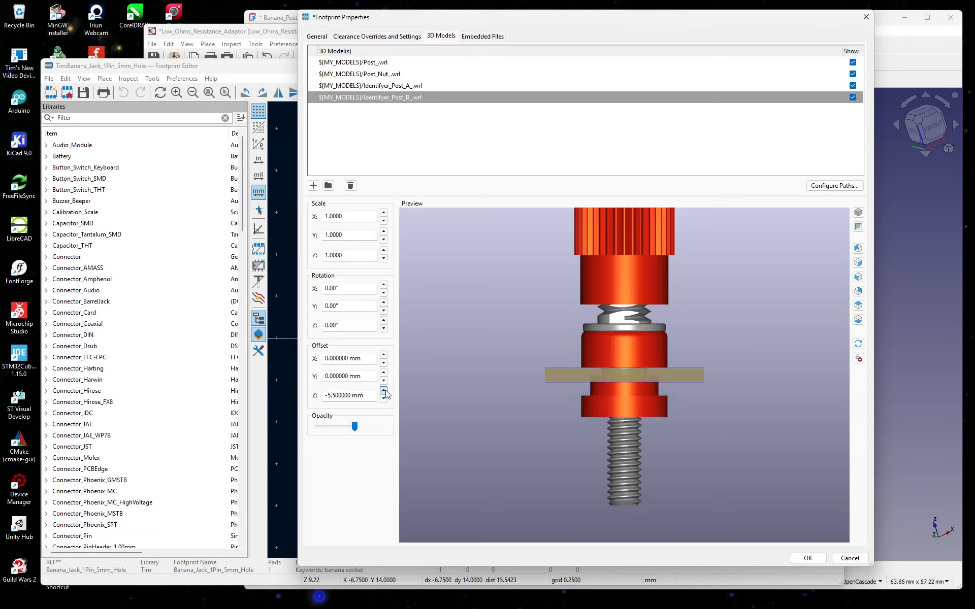
click(383, 391)
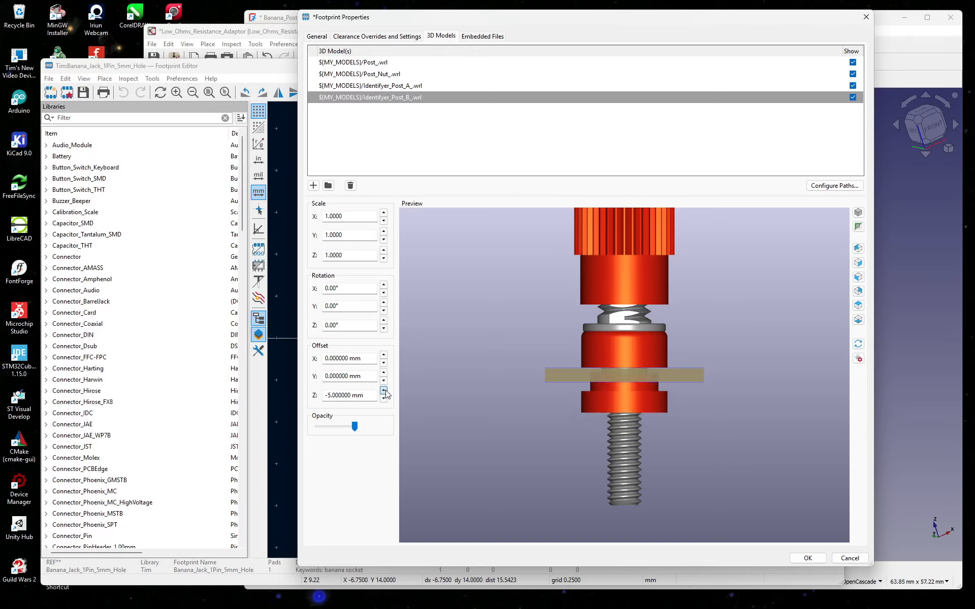
click(383, 391)
click(384, 391)
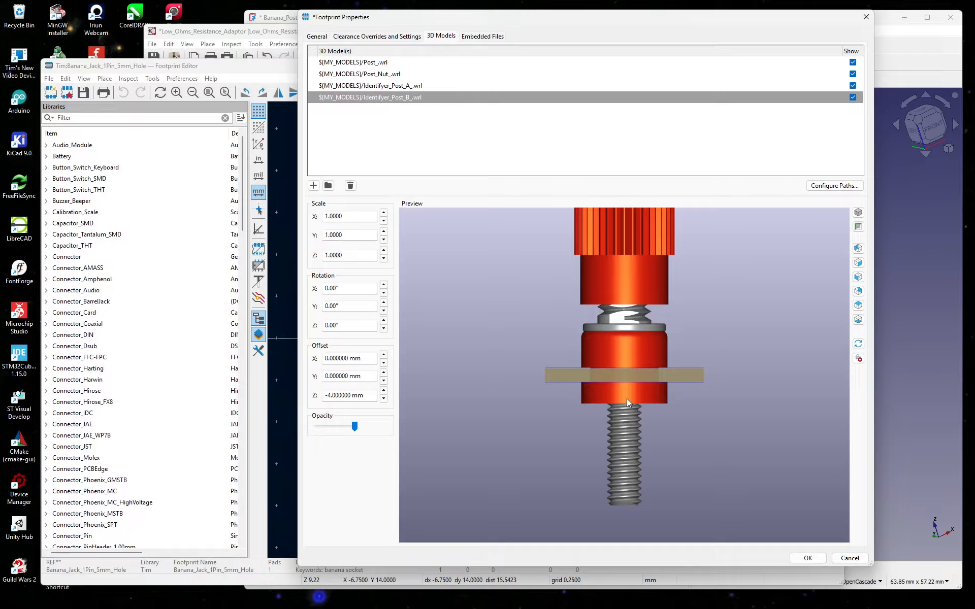
Rotate the Identifyer_Post_B_.wrl model 180° about Y and set its Z offset to -1.5 mm.
drag(481, 406, 684, 432)
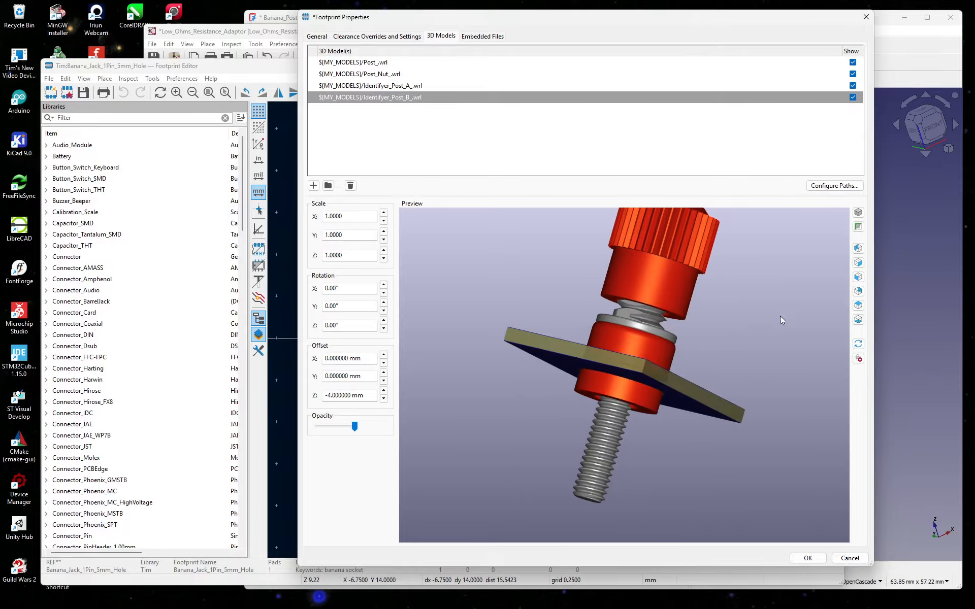
drag(780, 319, 736, 302)
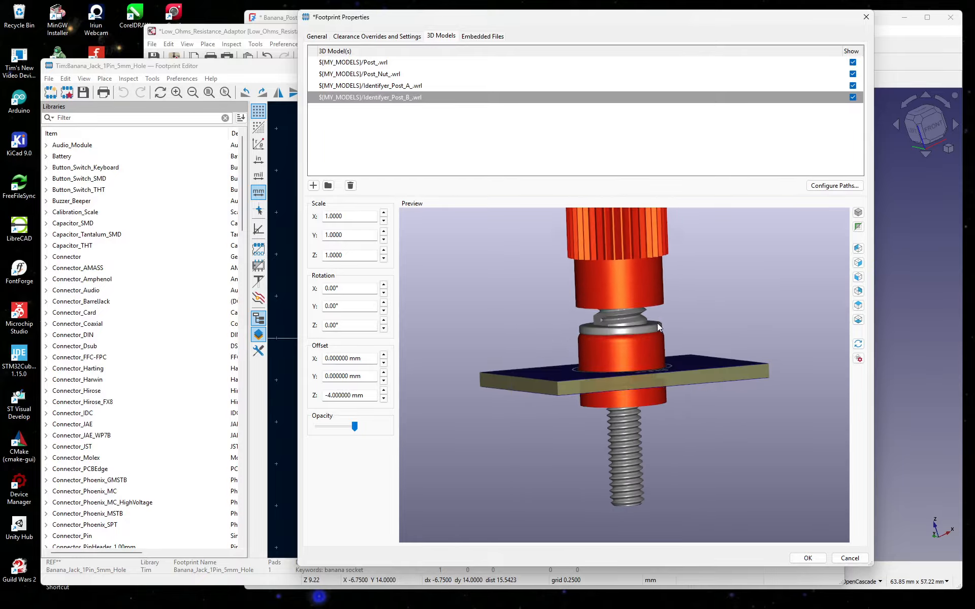
click(858, 292)
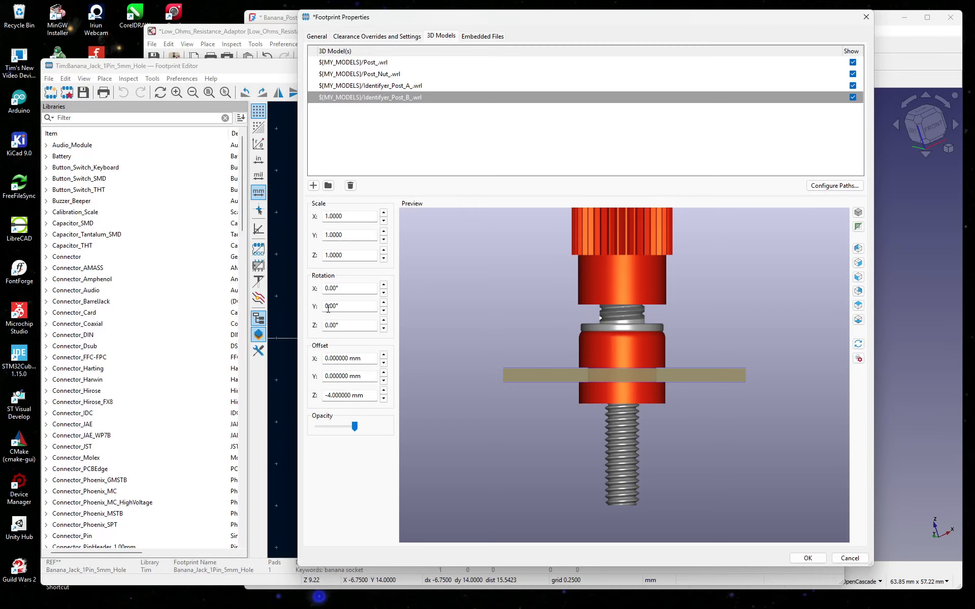
click(384, 303)
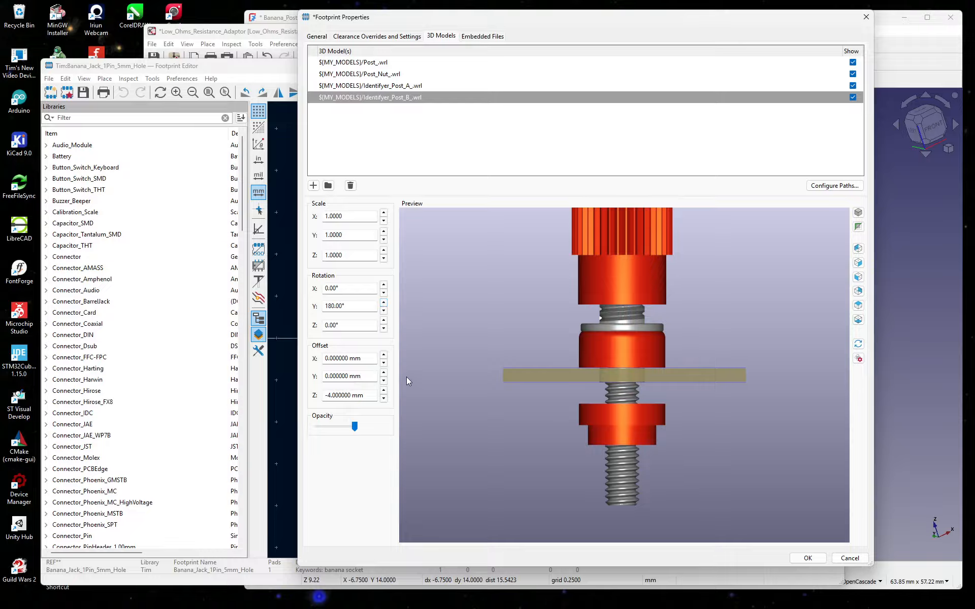
click(383, 391)
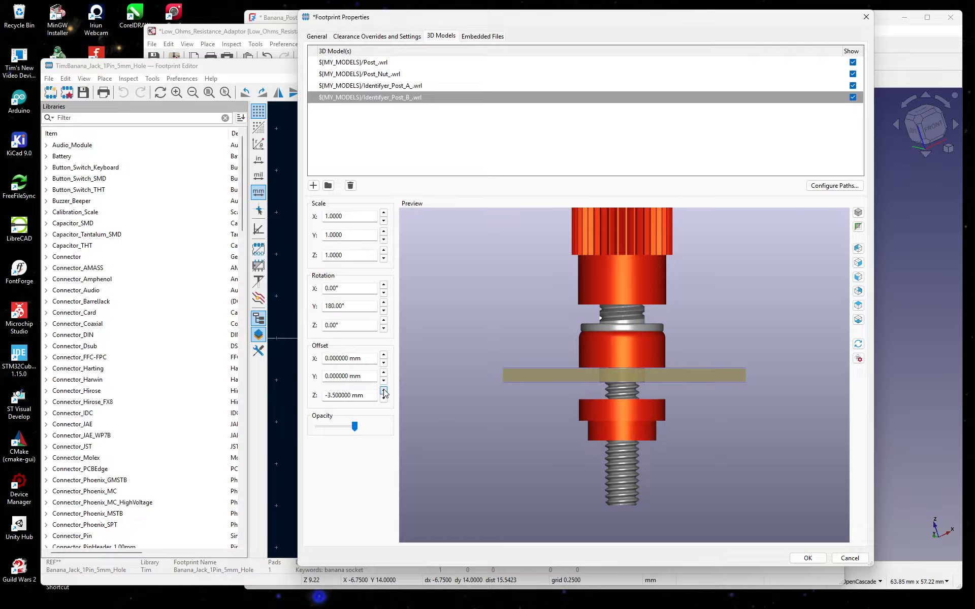
click(384, 391)
click(383, 391)
click(384, 391)
click(384, 392)
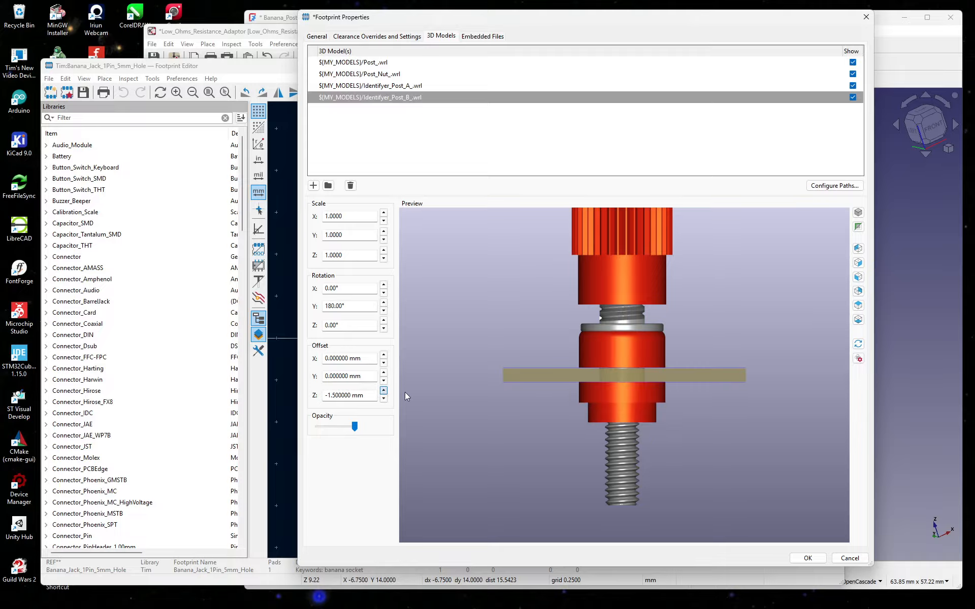
Check the board's underside up close and fine-tune the Z offset of the Identifyer_Post_B_.wrl model to -1.7 mm.
scroll(617, 392, up, 2)
scroll(597, 406, up, 2)
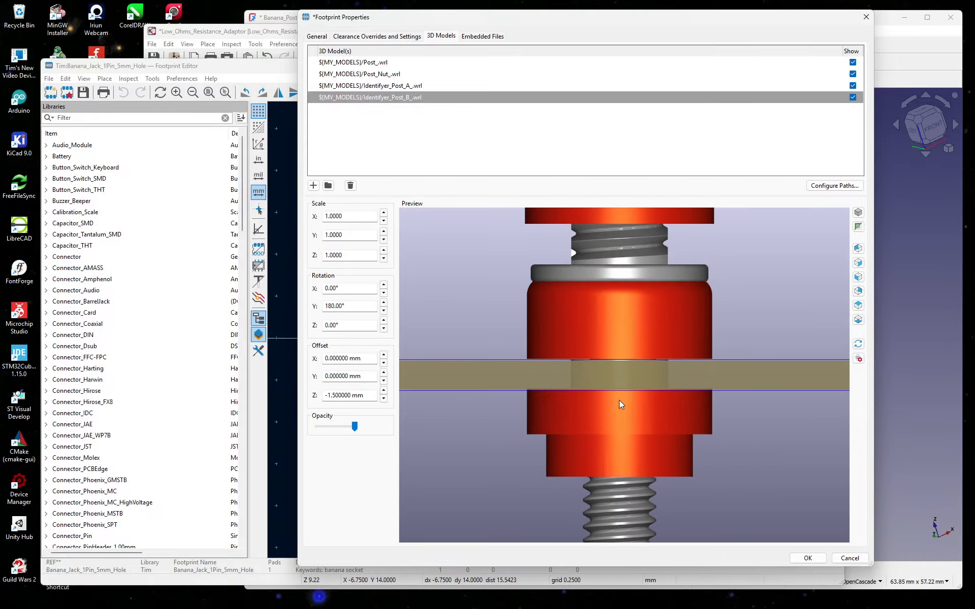
scroll(630, 401, up, 2)
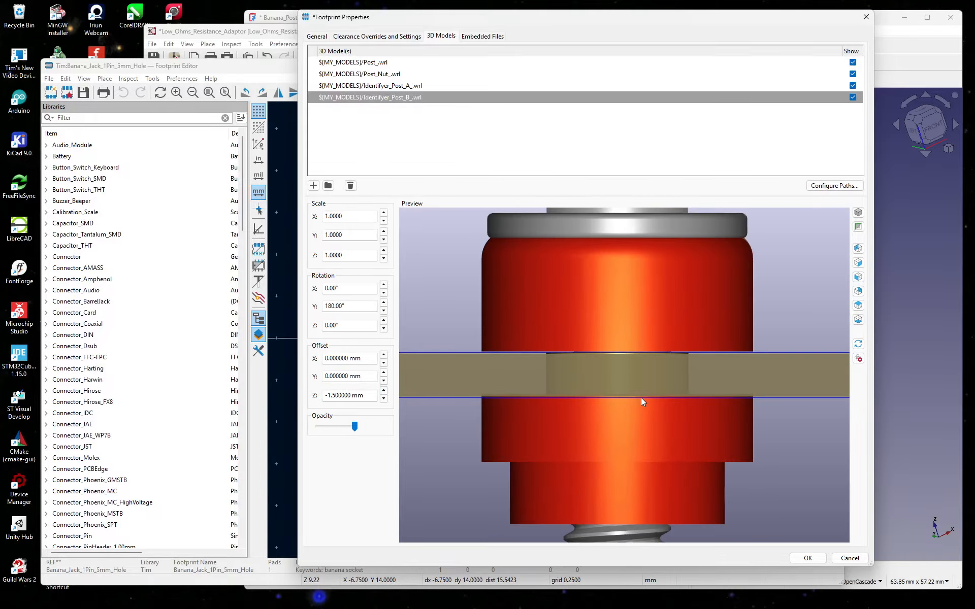
click(337, 395)
key(BackSpace)
text(6)
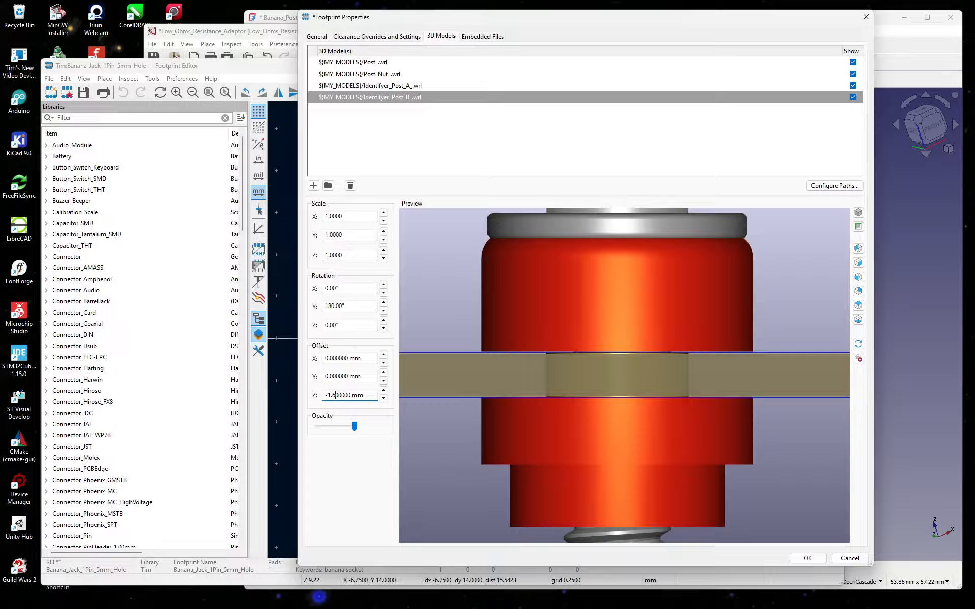
text(7)
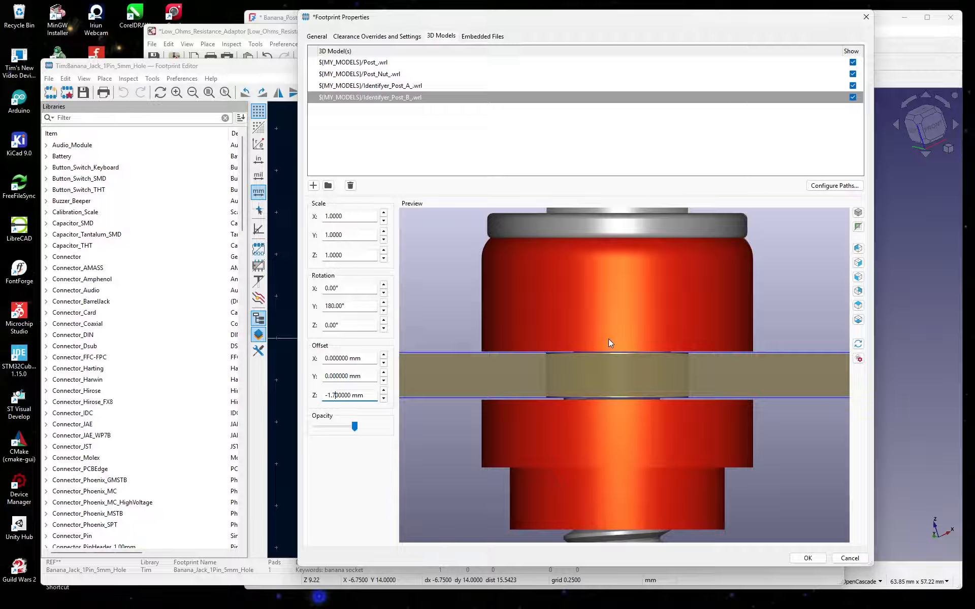
Rotate the Identifyer_Post_A_.wrl model by -180° about Y.
click(368, 86)
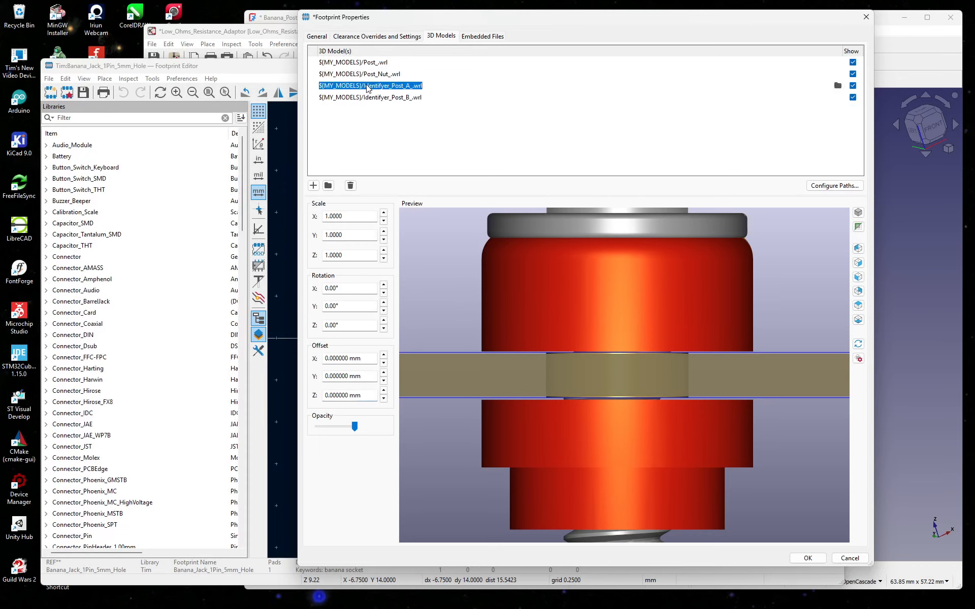
click(384, 311)
click(383, 311)
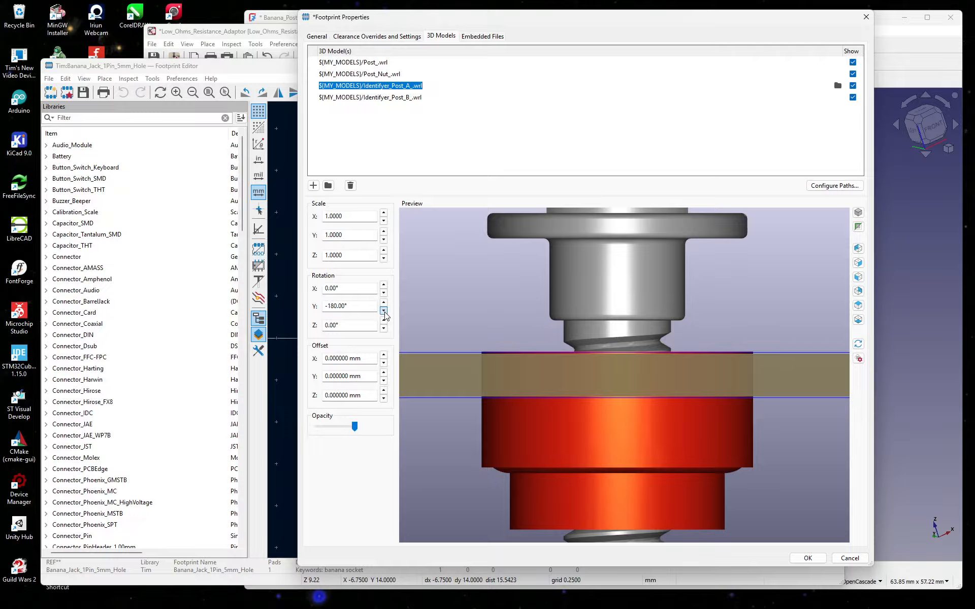
scroll(645, 363, down, 3)
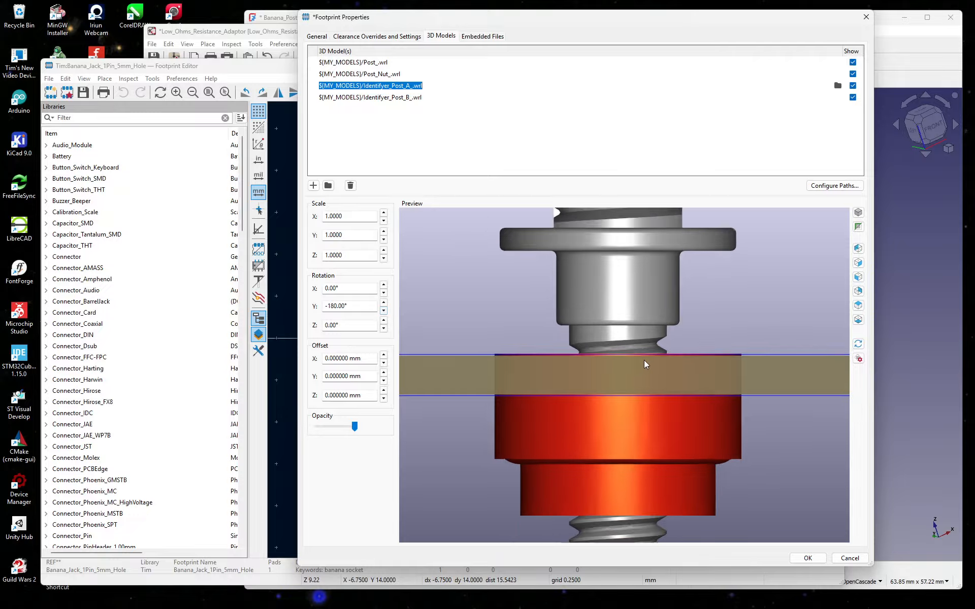
Lower the Identifyer_Post_A_.wrl model beneath the board to a Z offset of -4 mm.
click(384, 399)
click(384, 399)
click(384, 399)
click(384, 399)
click(384, 399)
click(384, 399)
click(383, 399)
click(384, 399)
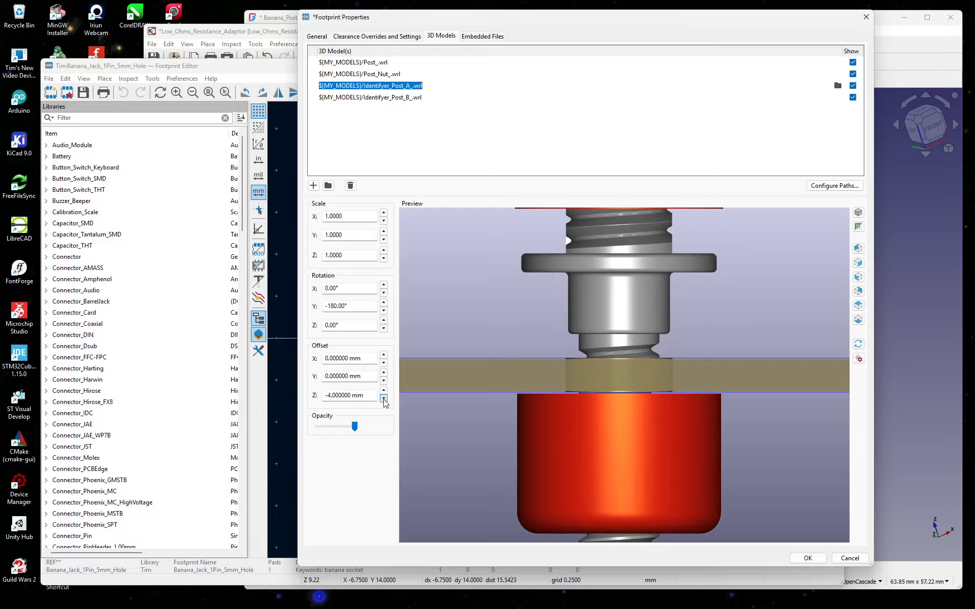
click(384, 399)
click(384, 399)
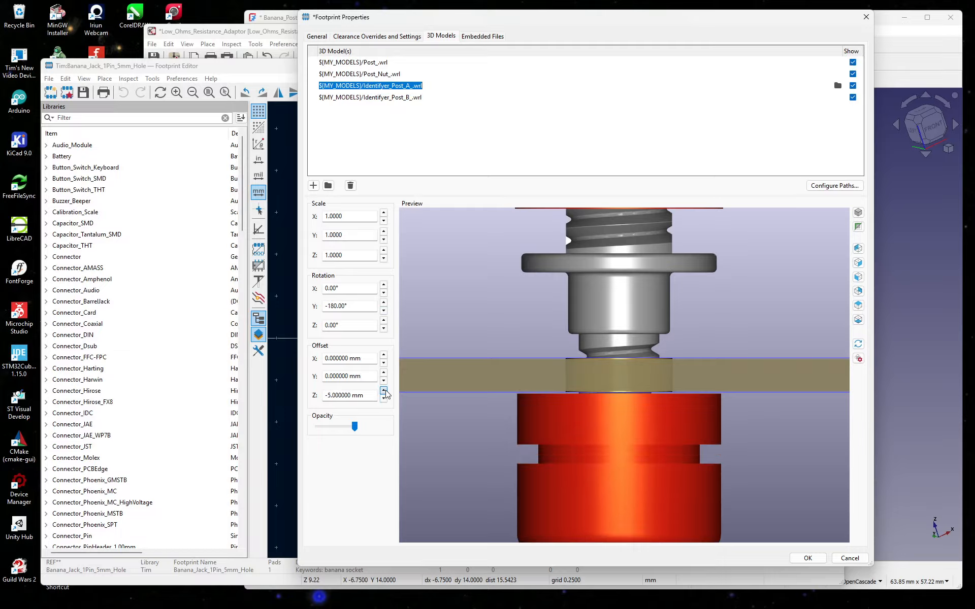
click(384, 391)
click(384, 391)
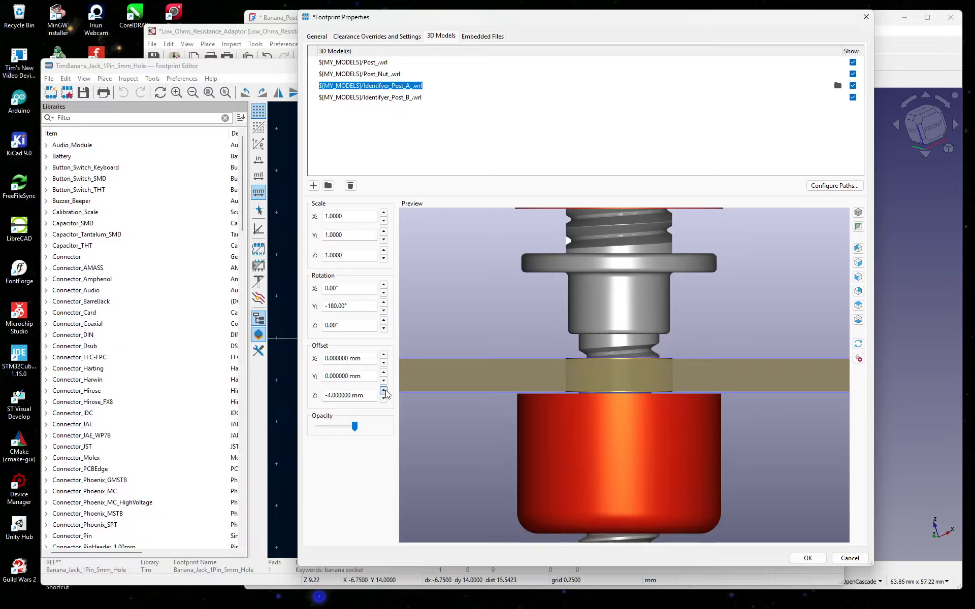
Fine-tune the Z offset of the Identifyer_Post_A_.wrl model against post B, trying -4.1 and -4.2 mm and settling on -4.15 mm.
click(335, 395)
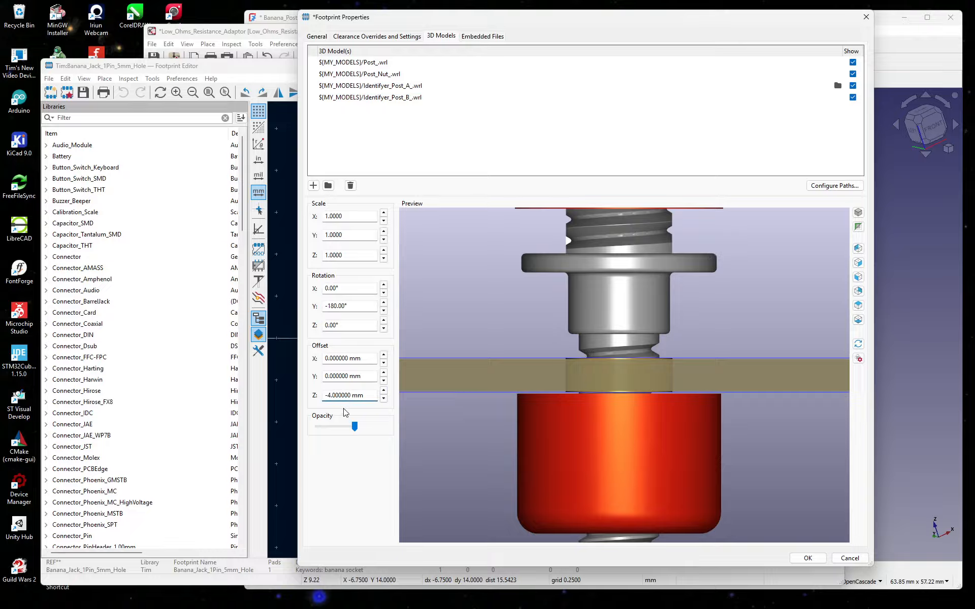
text(1)
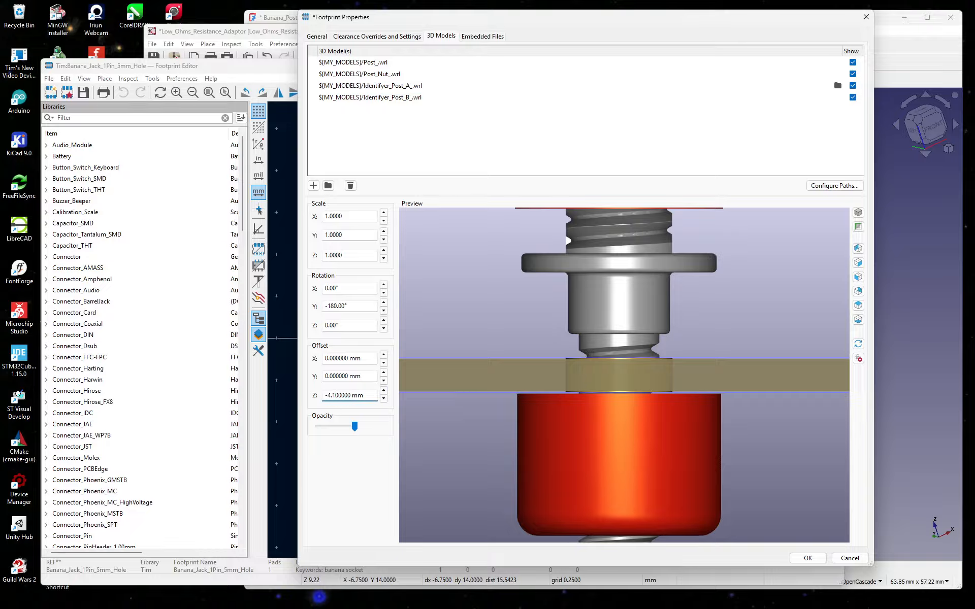
key(BackSpace)
text(2)
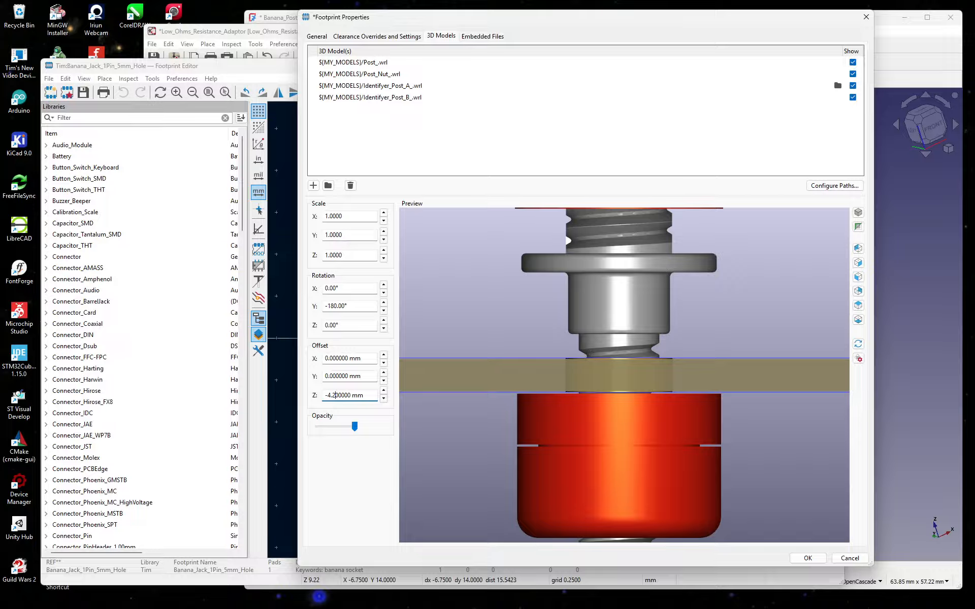
key(BackSpace)
text(1)
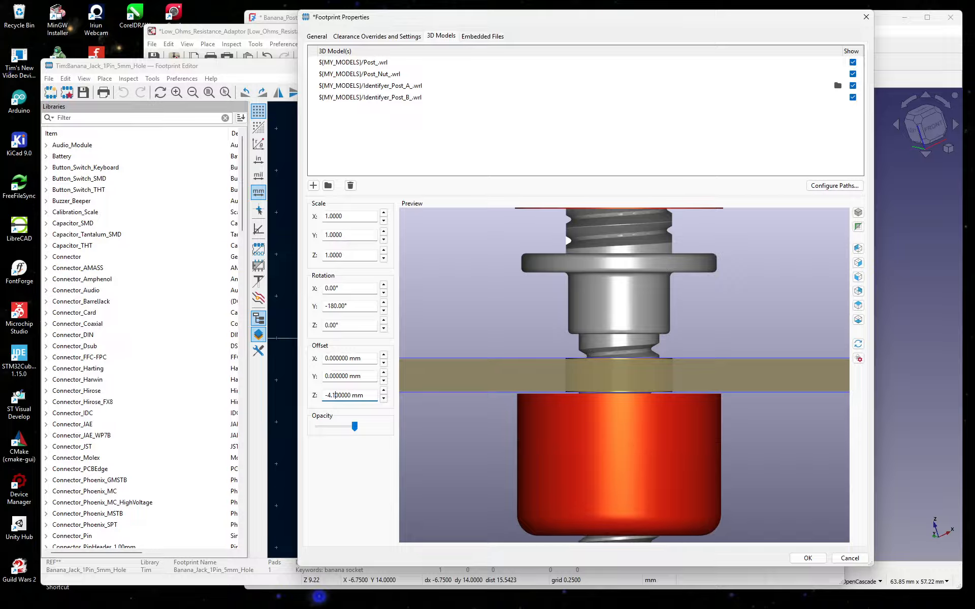
text(5)
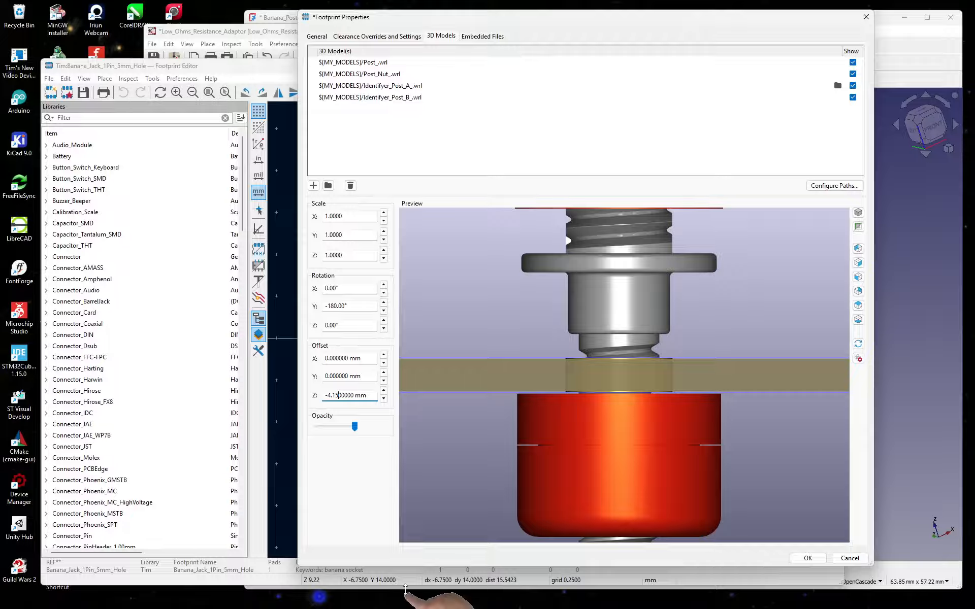
scroll(562, 395, down, 1)
scroll(583, 406, down, 1)
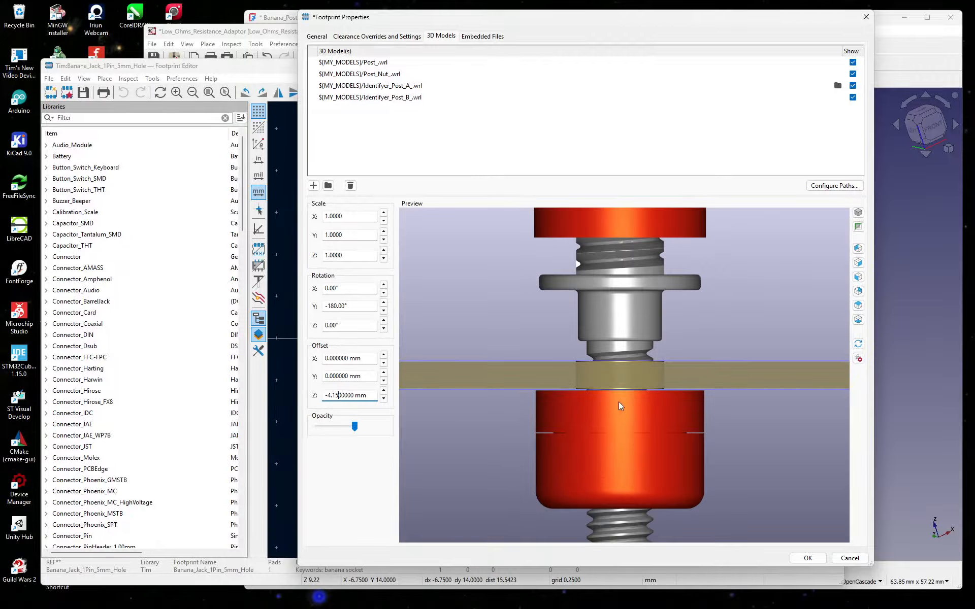
Reset the Z offset of the Post_Nut_.wrl model to 0 and raise it to 4 mm.
click(348, 74)
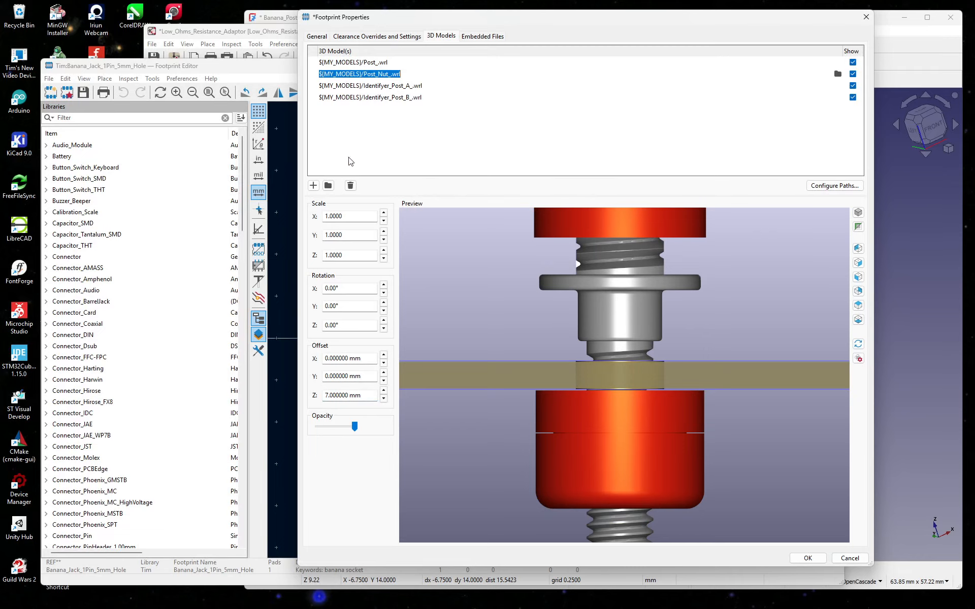
double_click(337, 395)
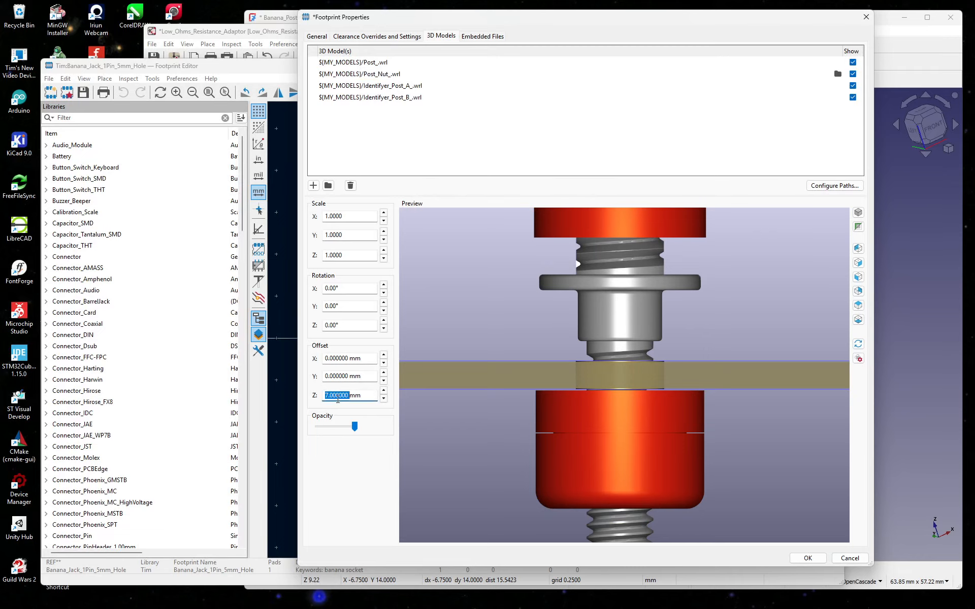
text(0)
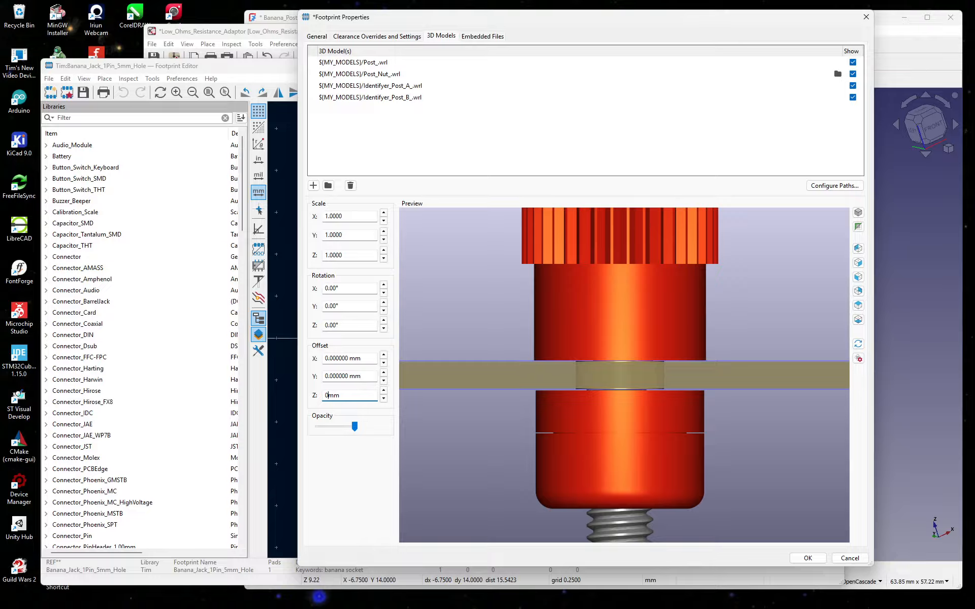
click(384, 391)
click(383, 391)
click(384, 391)
click(384, 391)
click(383, 391)
click(384, 391)
click(383, 391)
click(383, 391)
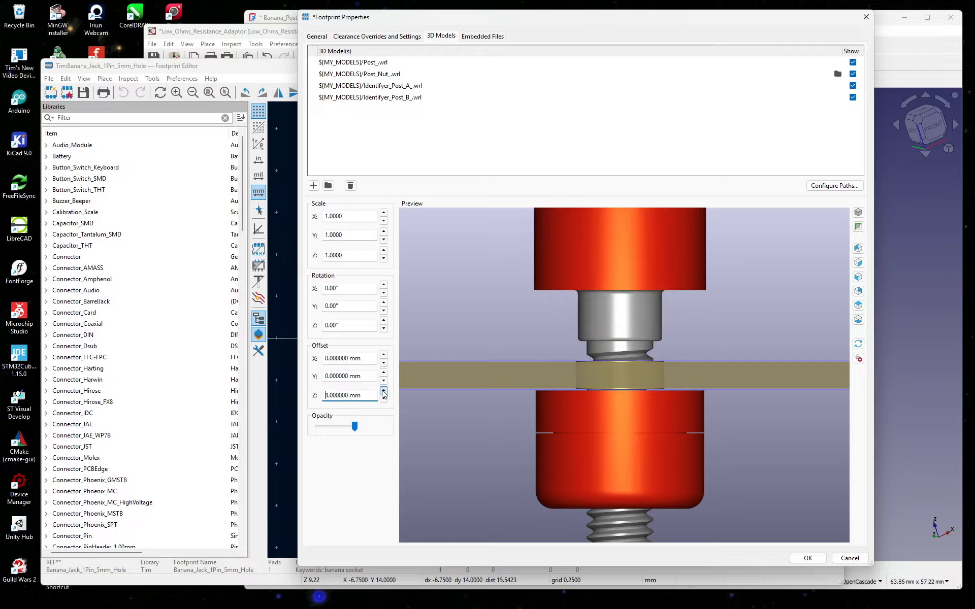
Set the Z offset of the Post_.wrl model to 0 mm.
double_click(370, 64)
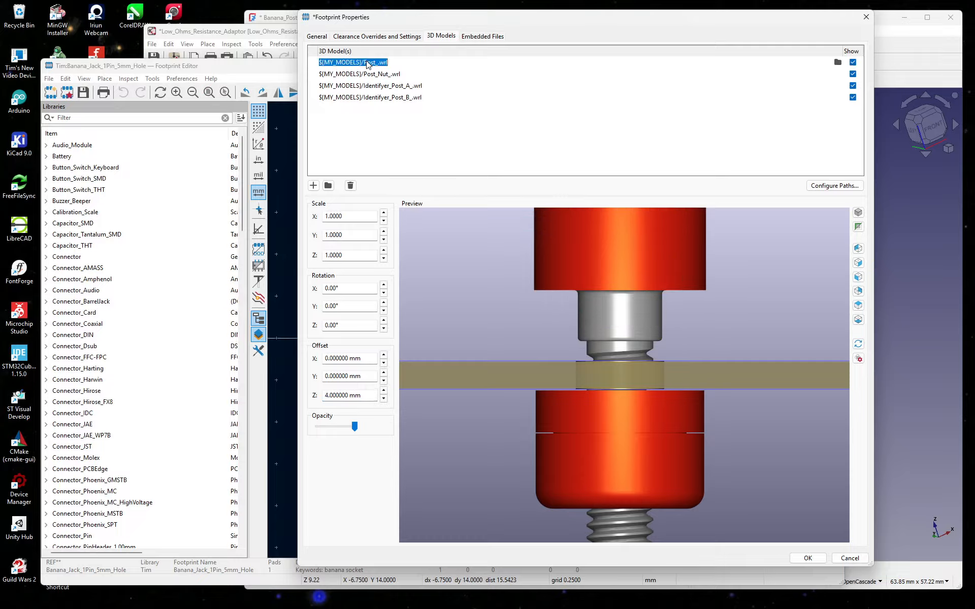
click(331, 396)
text(0)
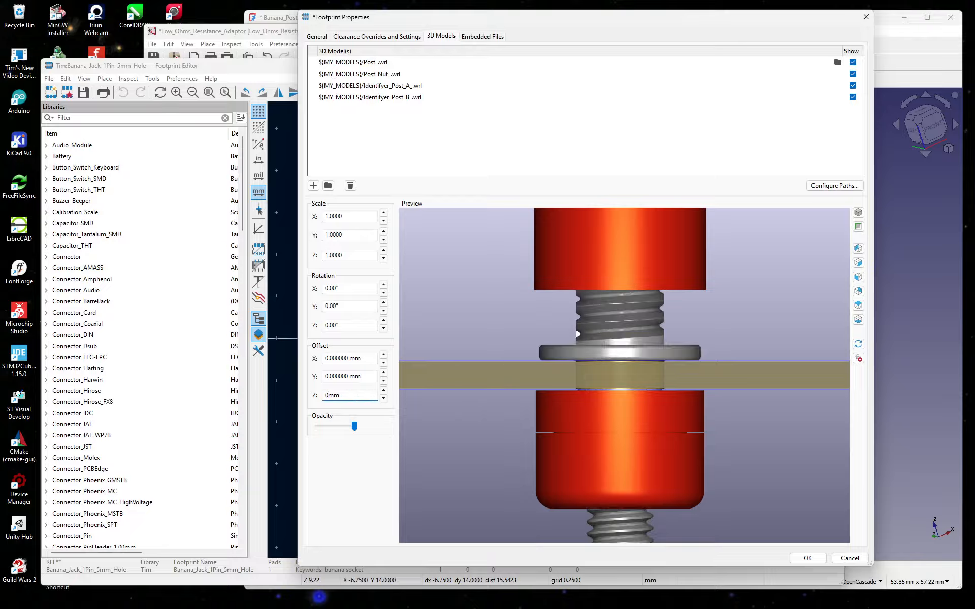
Lower the Post_Nut_.wrl model to a Z offset of 2.5 mm.
click(357, 75)
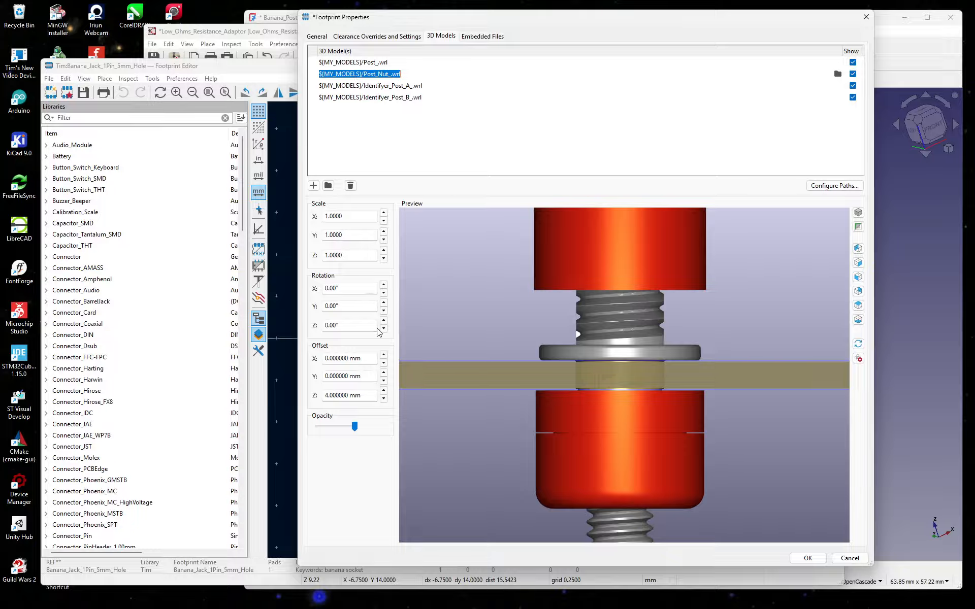
click(384, 399)
click(383, 400)
click(383, 399)
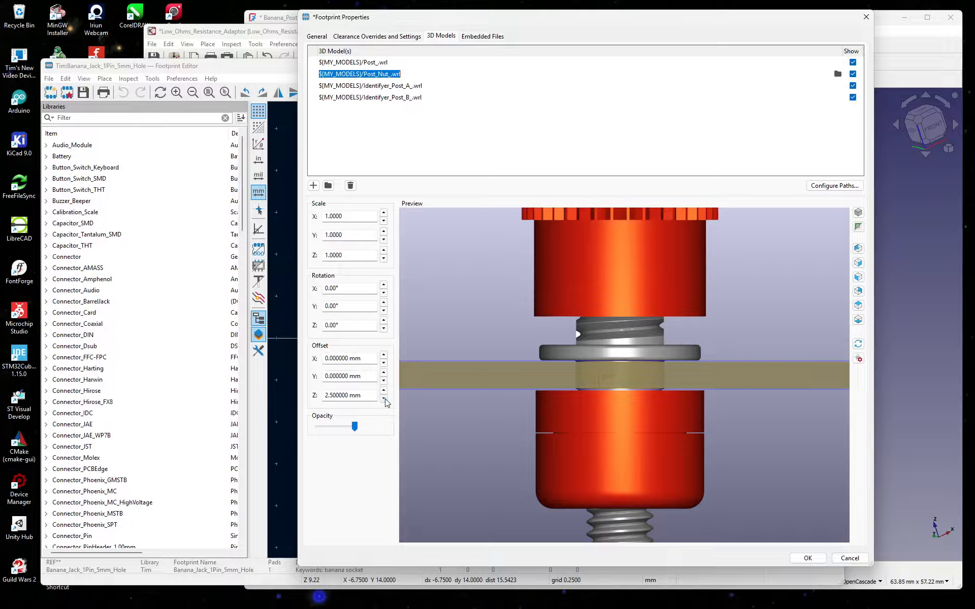
Inspect the assembled post, nut and identifier models from above and below the board in the 3D preview.
scroll(666, 412, down, 2)
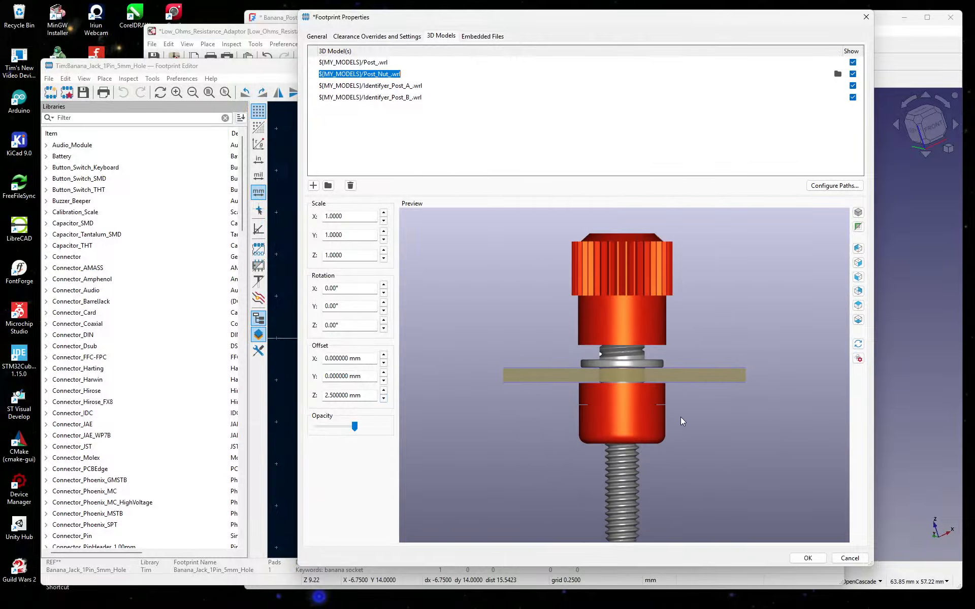
drag(703, 412, 614, 480)
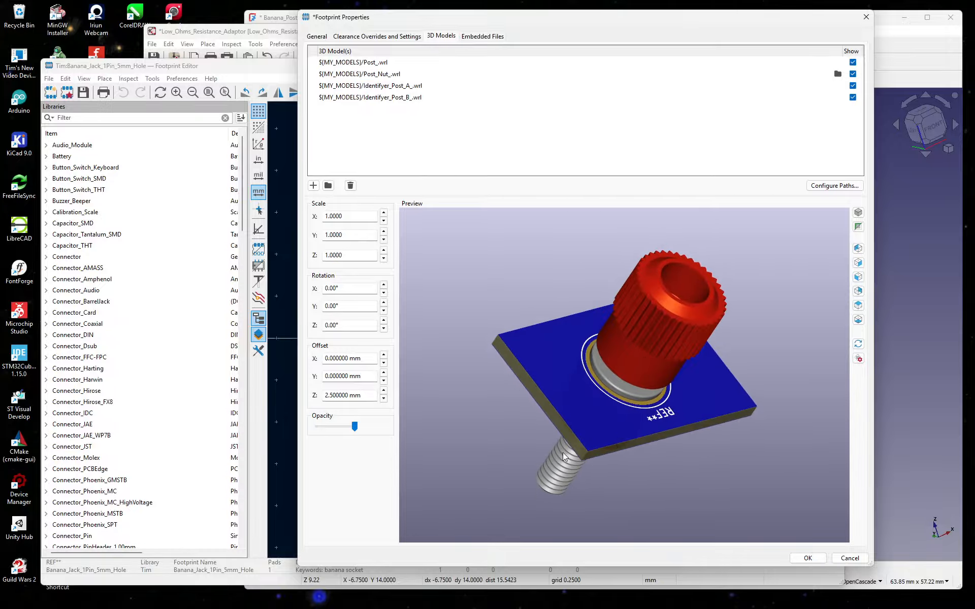
drag(563, 453, 670, 399)
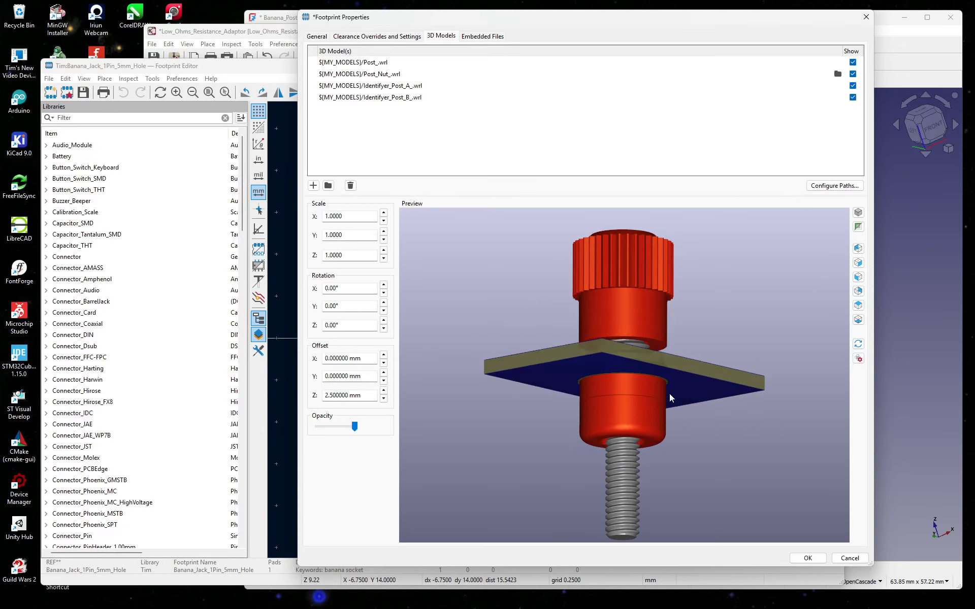
drag(604, 360, 644, 462)
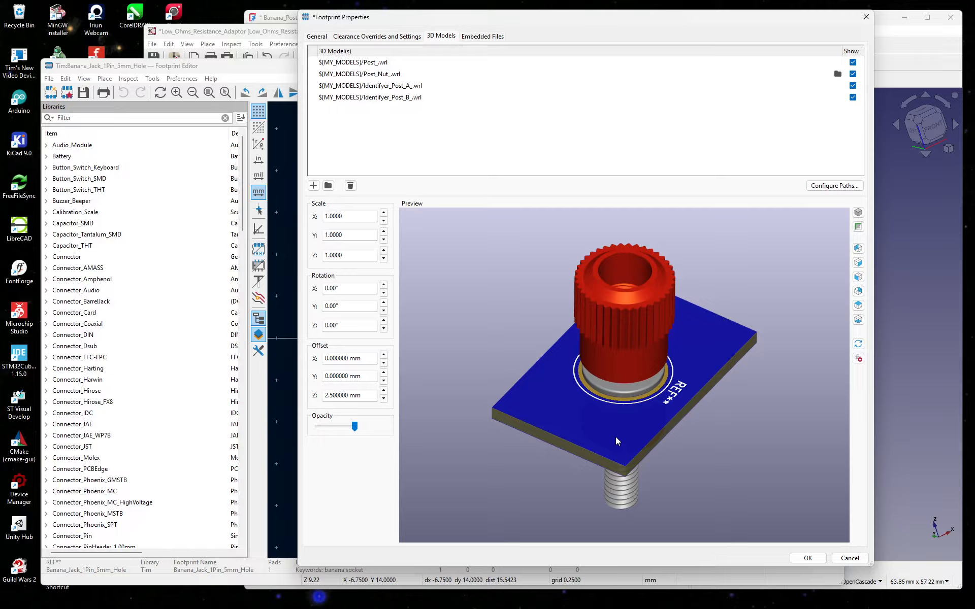
drag(629, 438, 564, 299)
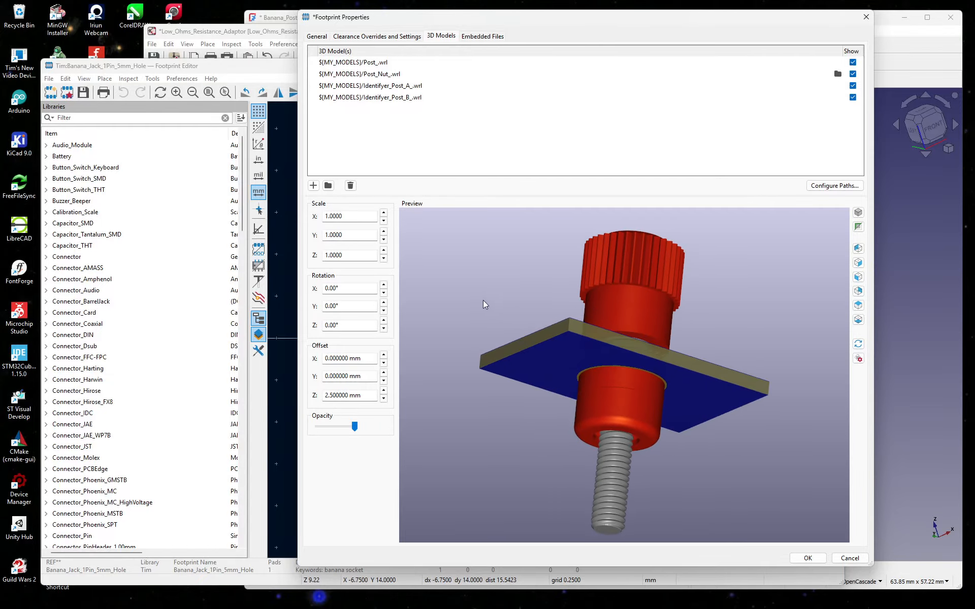
Switch to FreeCAD and move the M4 9 0.7 Washer metal part into the NUT Ass assembly.
click(223, 33)
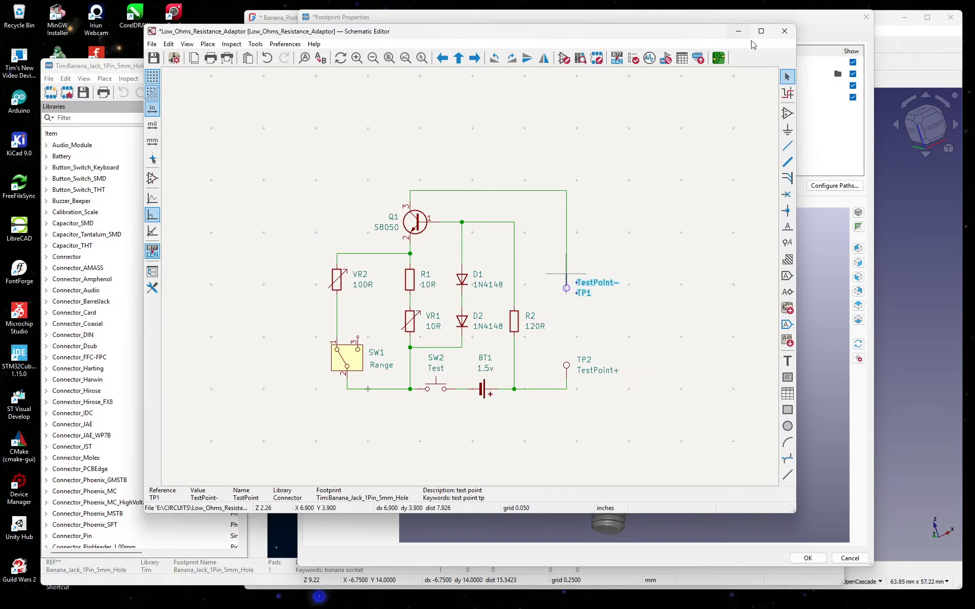
click(739, 32)
click(277, 20)
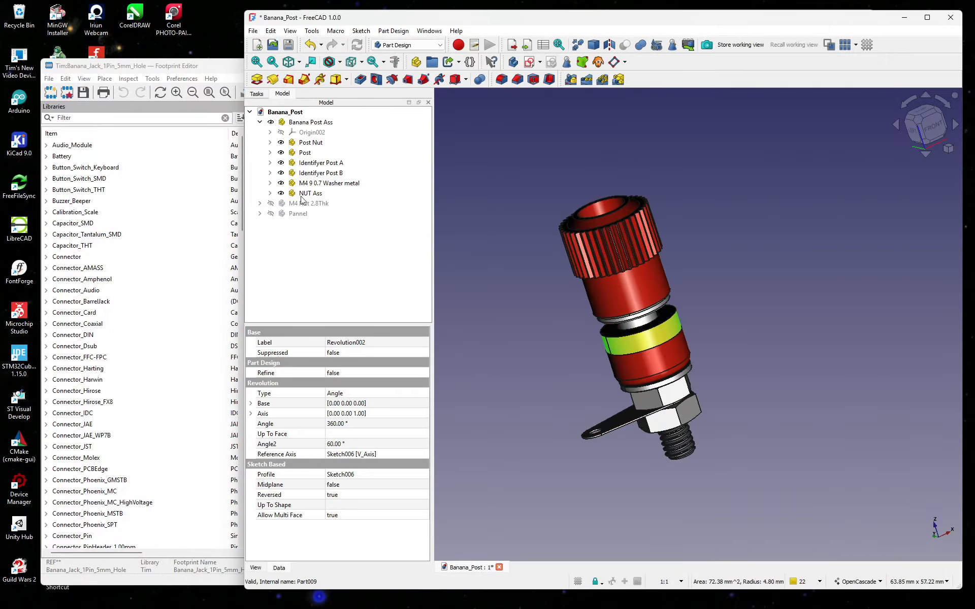
click(271, 193)
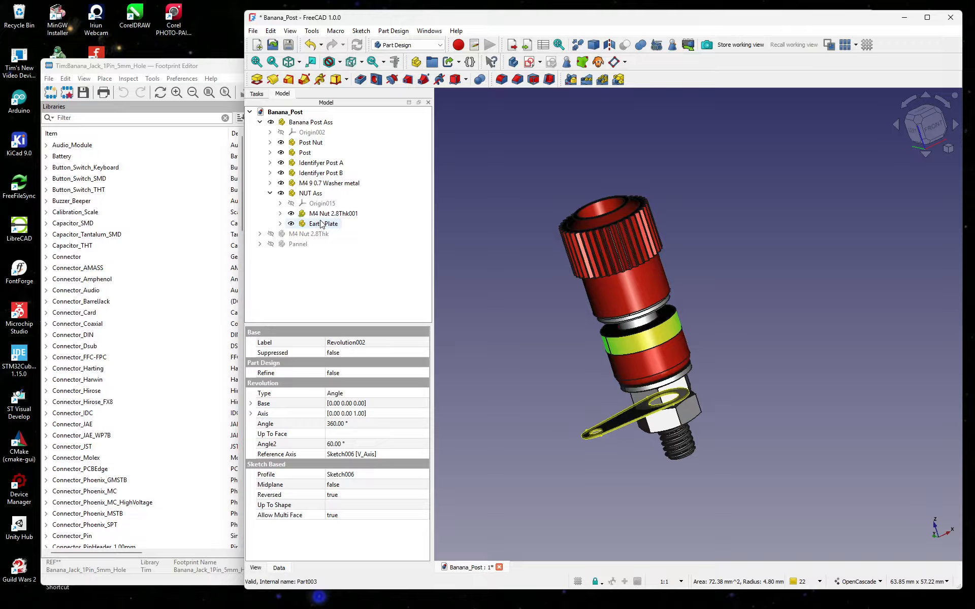
click(295, 184)
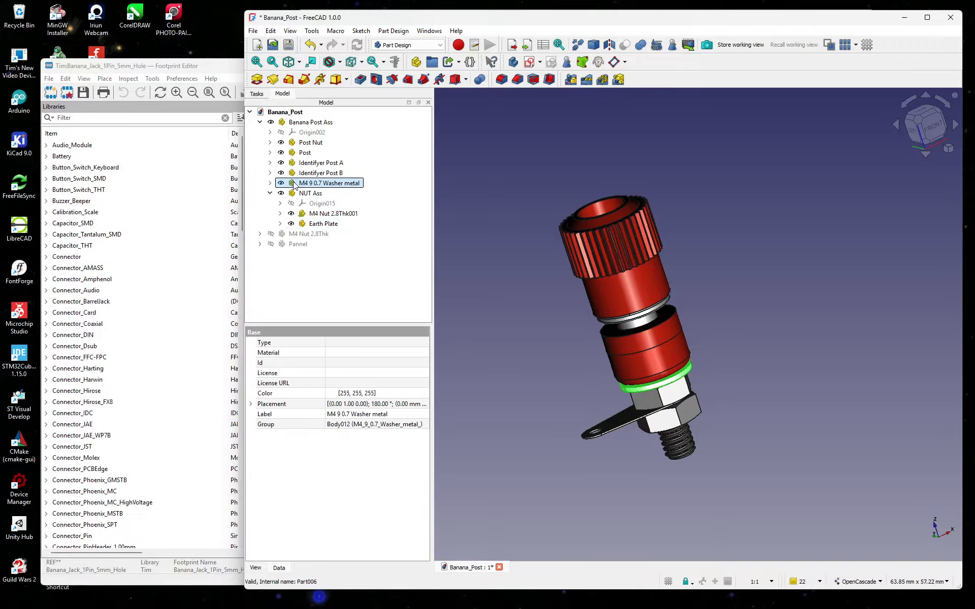
drag(295, 184, 300, 194)
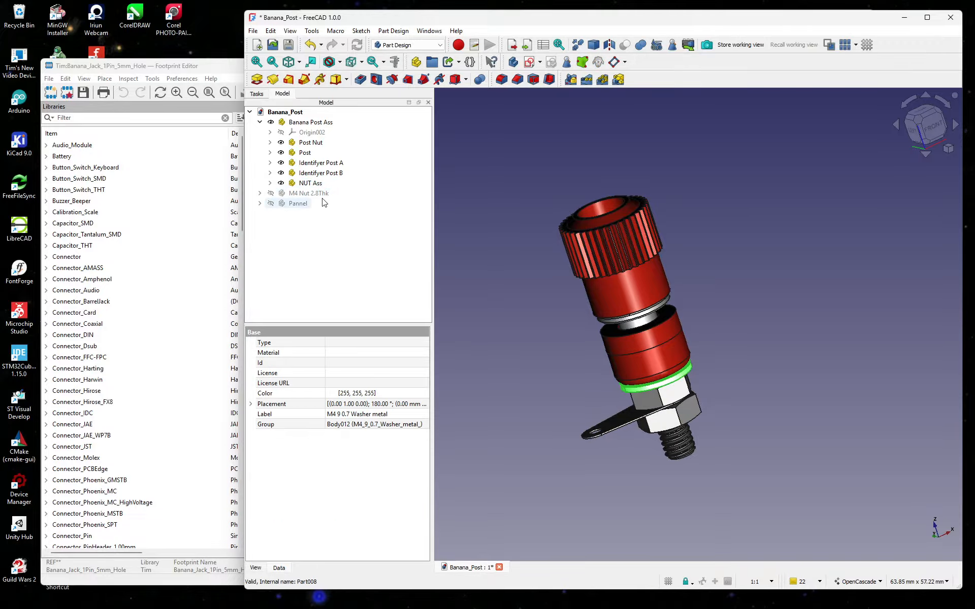
click(270, 183)
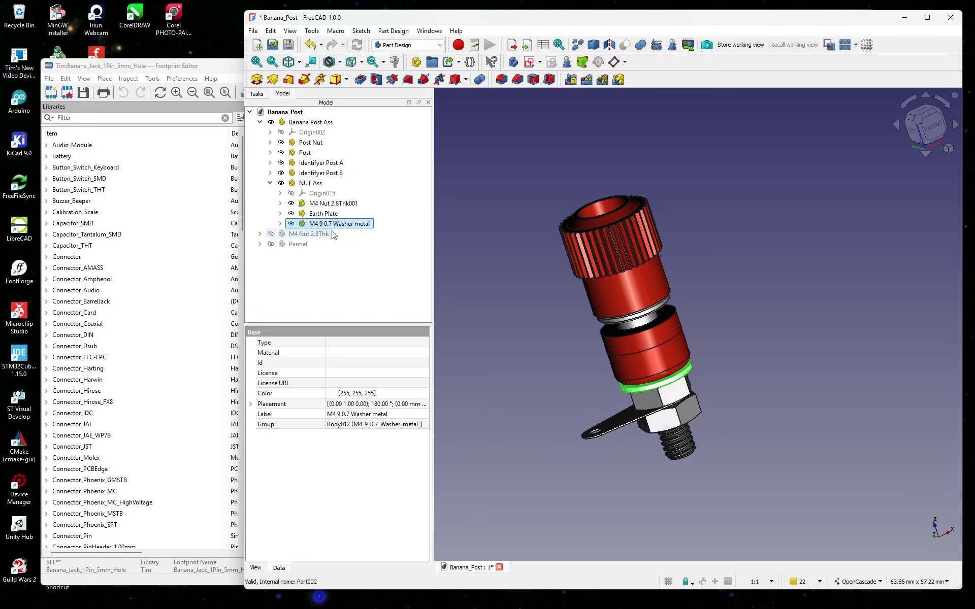
click(316, 206)
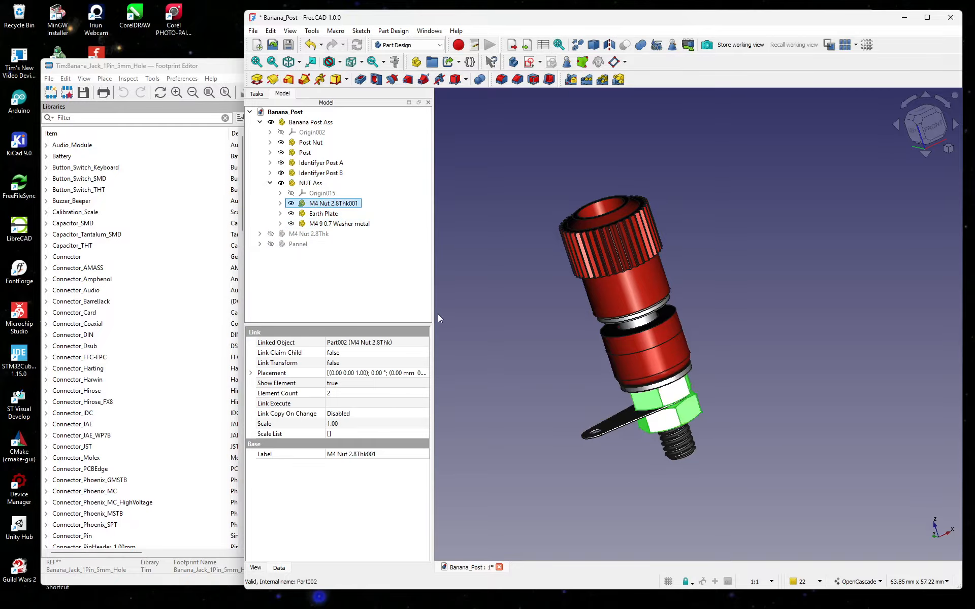
Return to the KiCad footprint properties and add the M4_Nut_2.8Thk_.wrl model to the footprint.
click(214, 68)
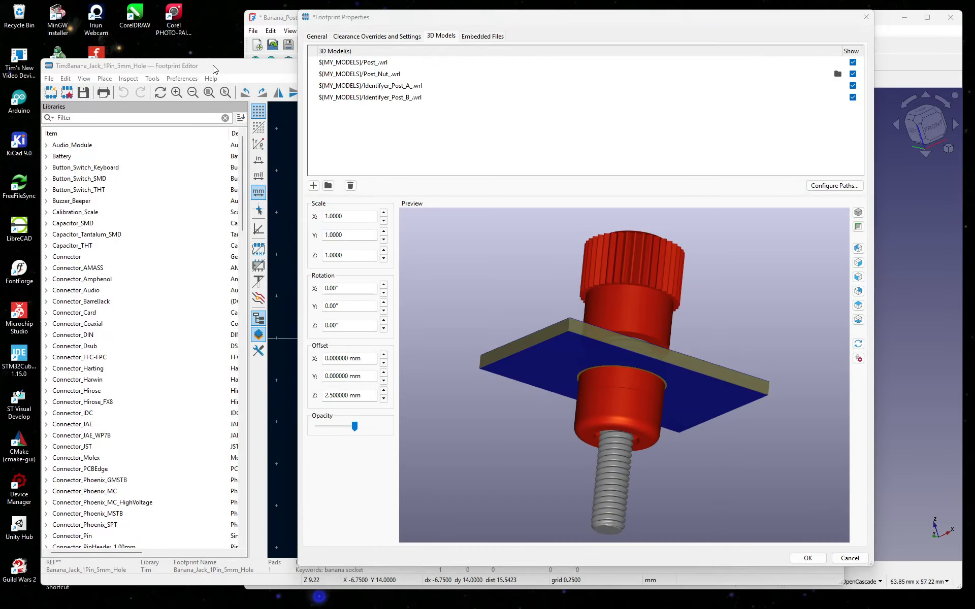
click(328, 186)
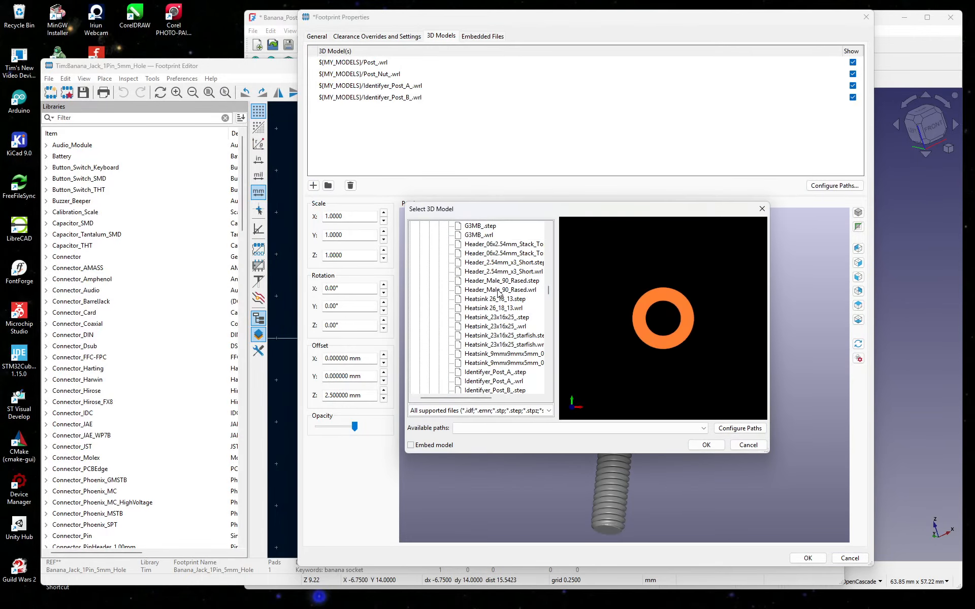
scroll(495, 299, down, 10)
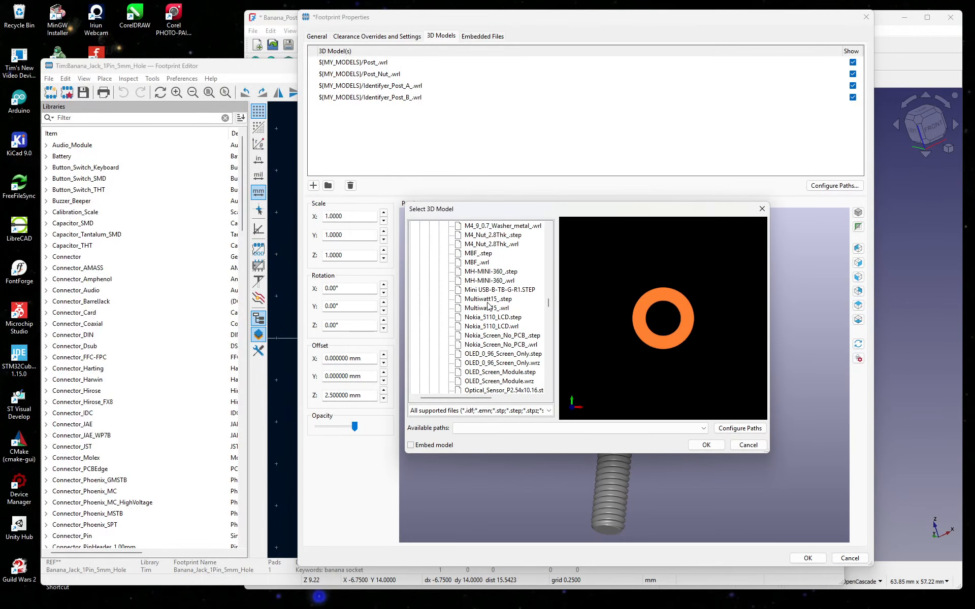
scroll(490, 306, up, 2)
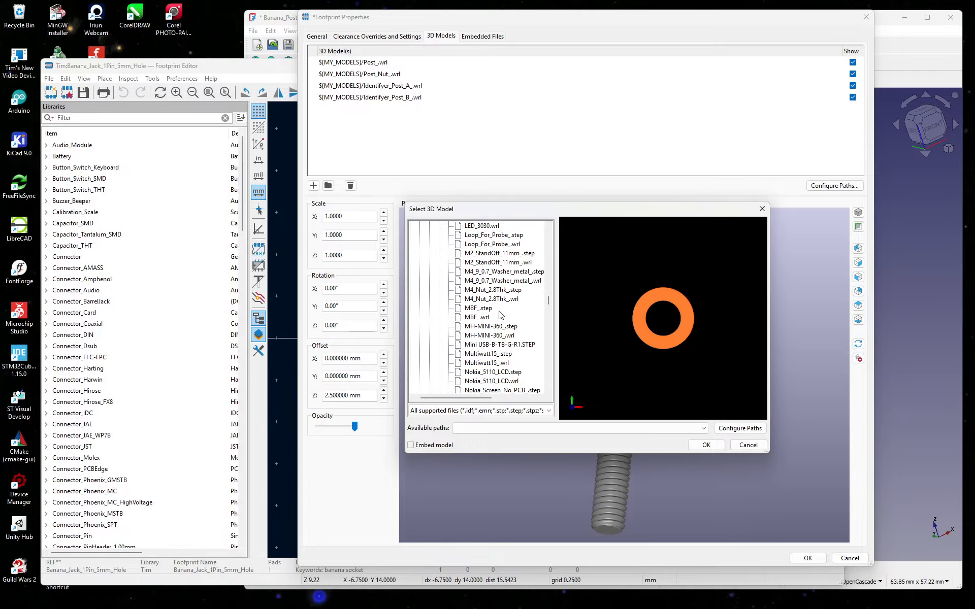
click(491, 300)
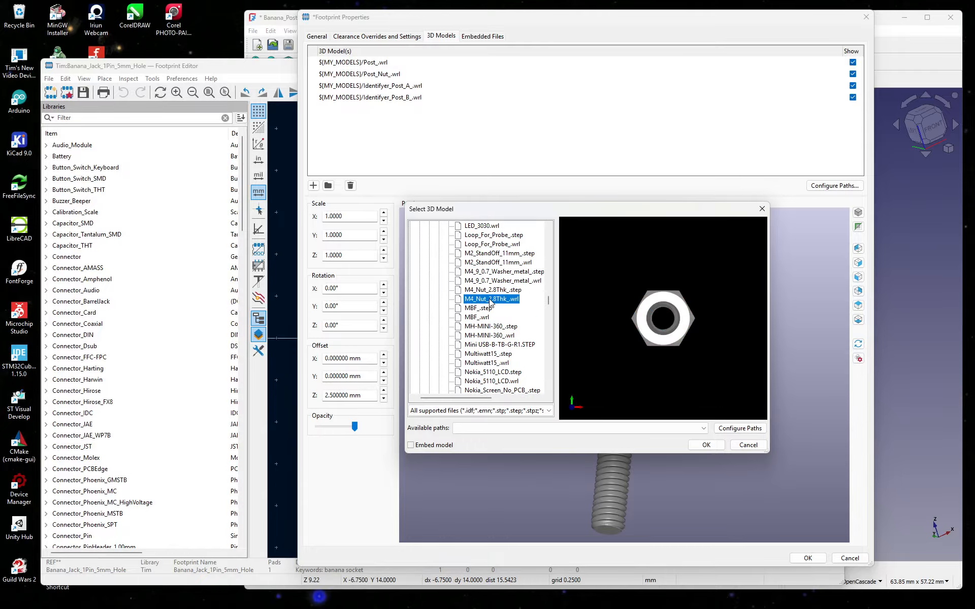
click(708, 450)
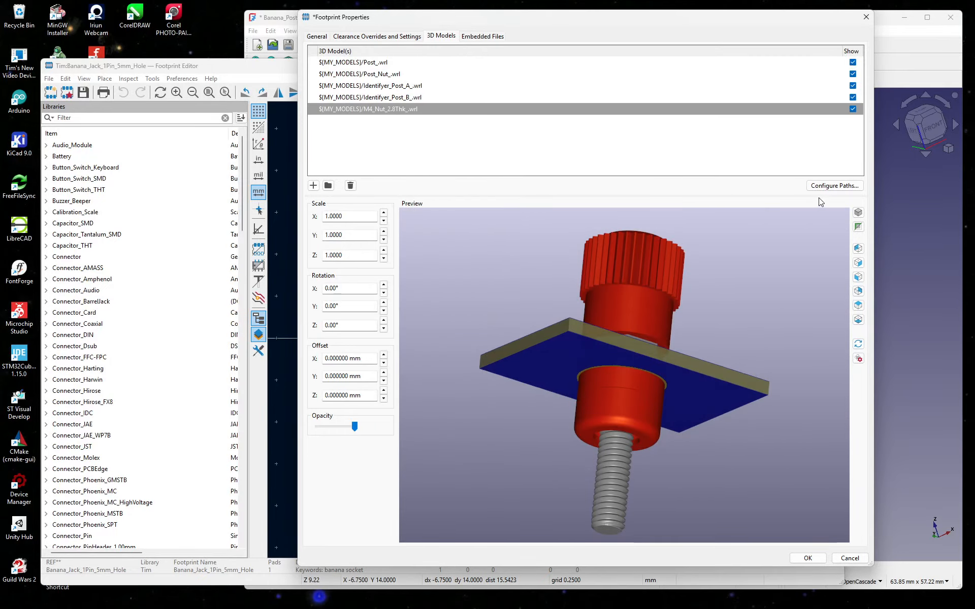
View the footprint from the side and lower the M4 nut model to a Z offset of -11.5 mm, beneath the red insulator.
click(857, 291)
click(857, 293)
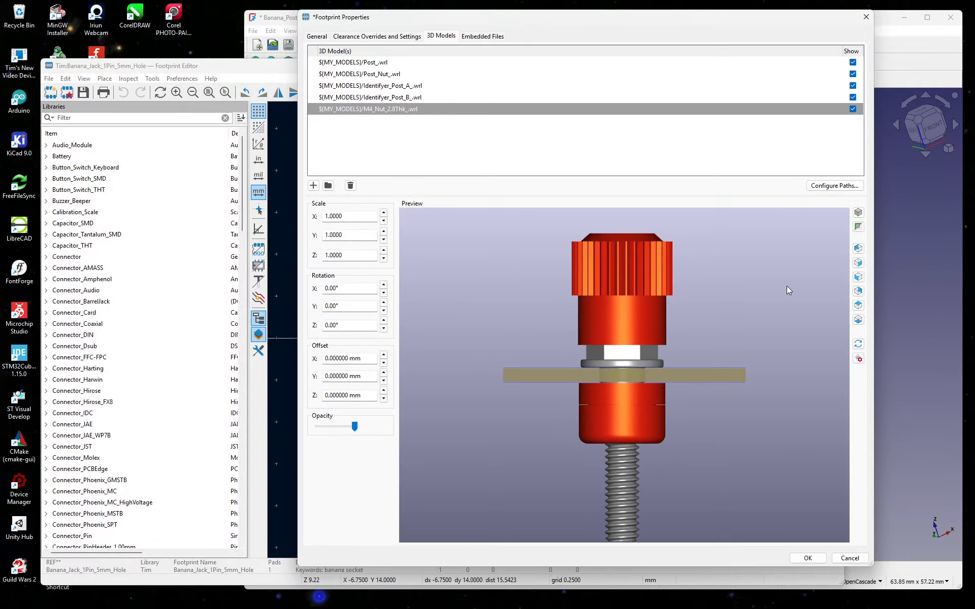
click(383, 399)
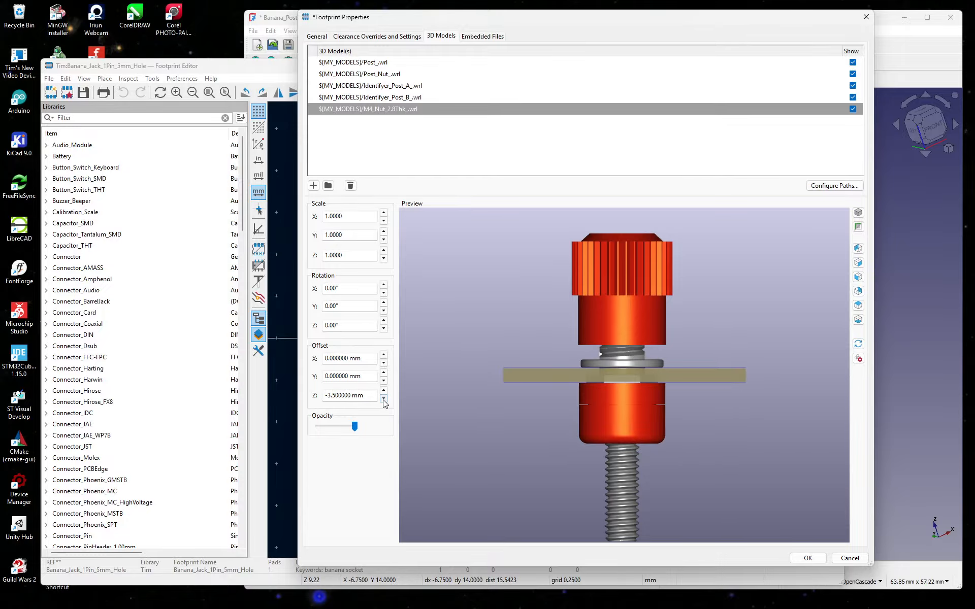
click(384, 399)
click(384, 399)
click(383, 399)
click(384, 399)
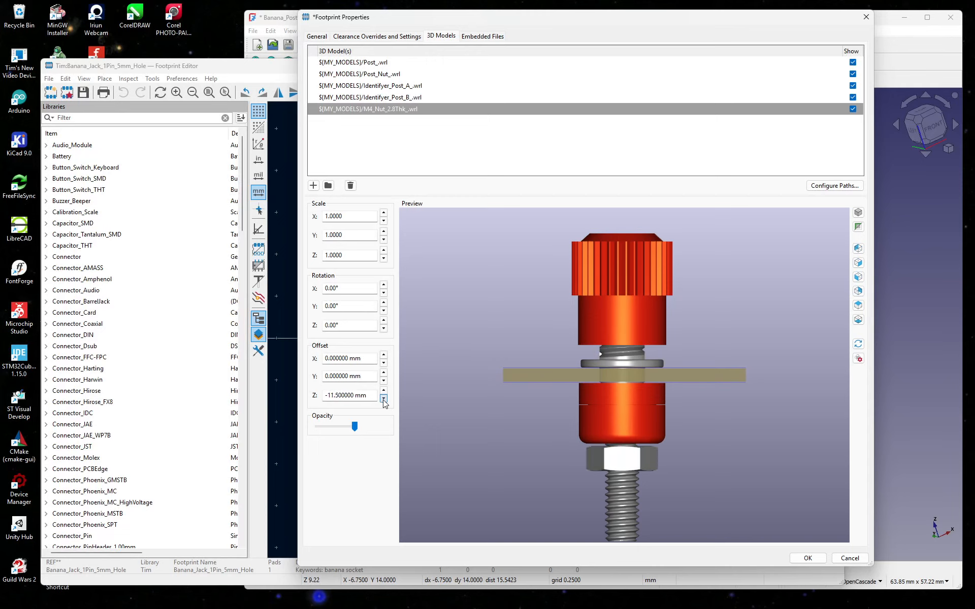
Fine-tune the M4 nut's Z offset against the insulator's underside, trying -11 and -11.2 mm and settling on -11.3 mm.
scroll(640, 505, up, 4)
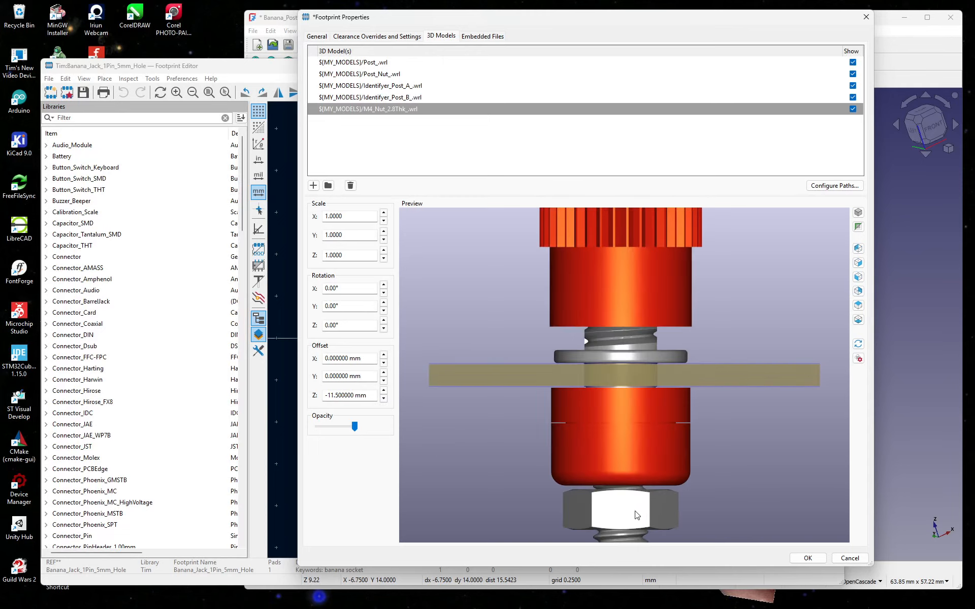
scroll(627, 374, up, 4)
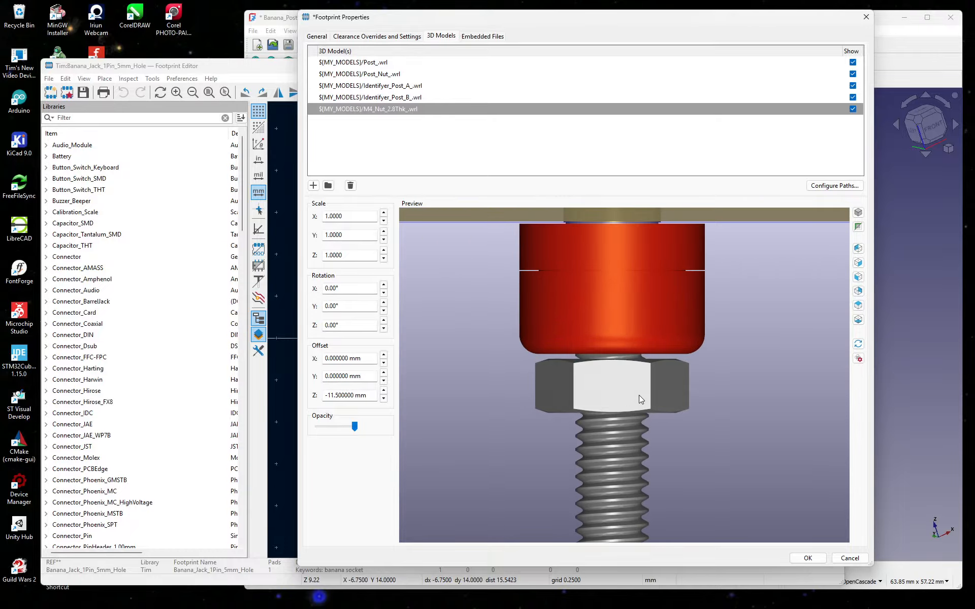
click(384, 391)
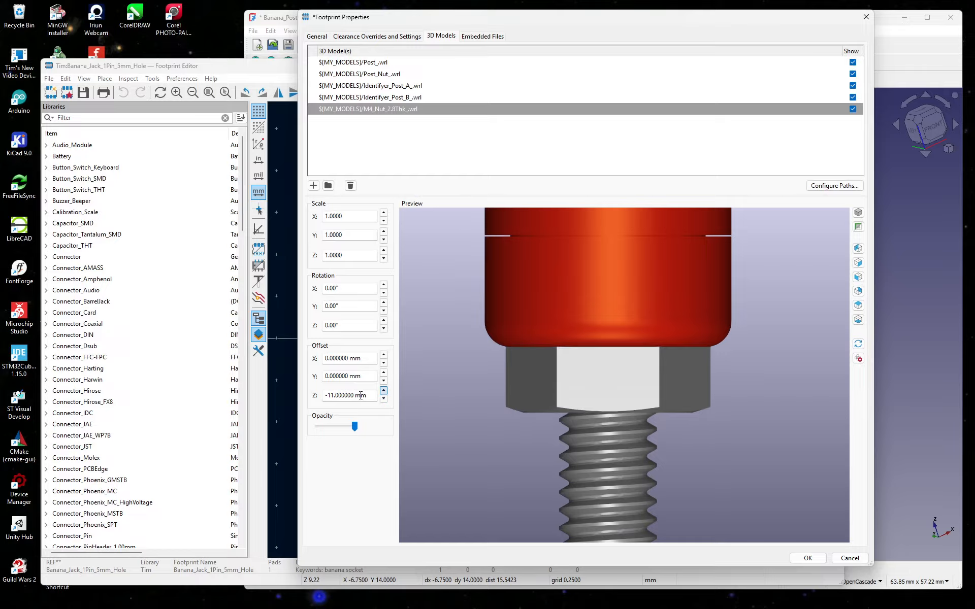
click(338, 396)
click(338, 395)
text(2)
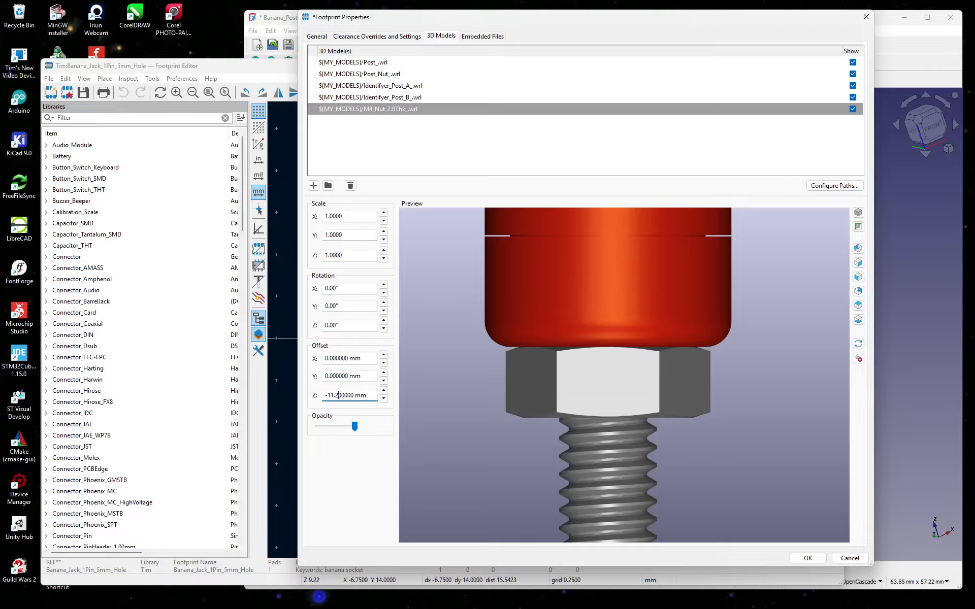
key(BackSpace)
text(3)
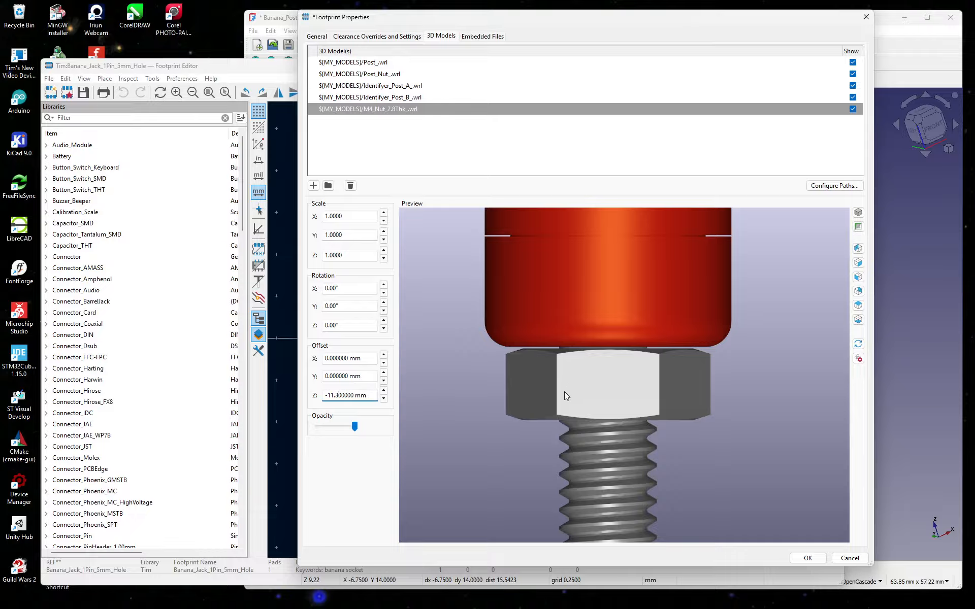
scroll(626, 401, down, 3)
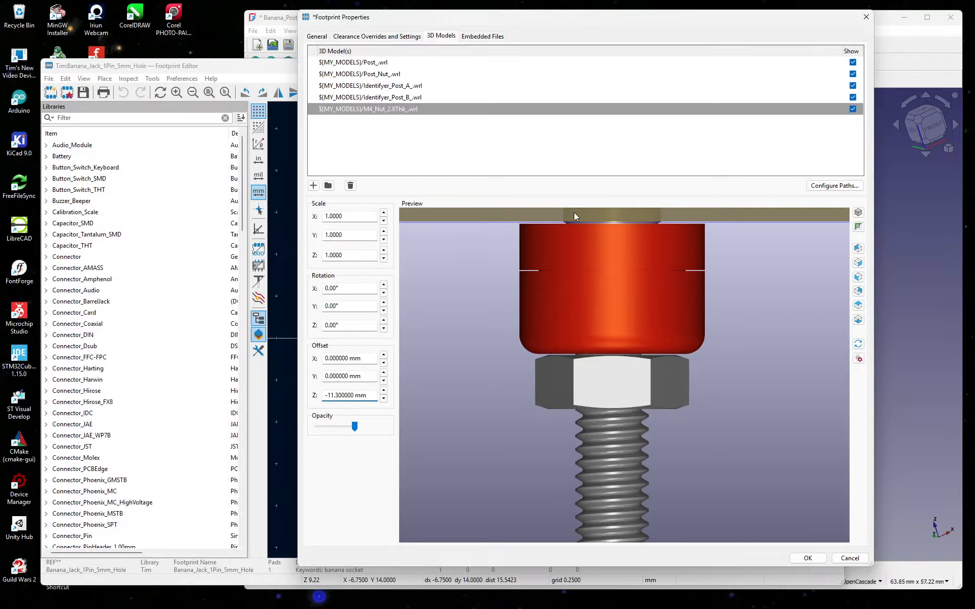
middle_drag(754, 276, 710, 404)
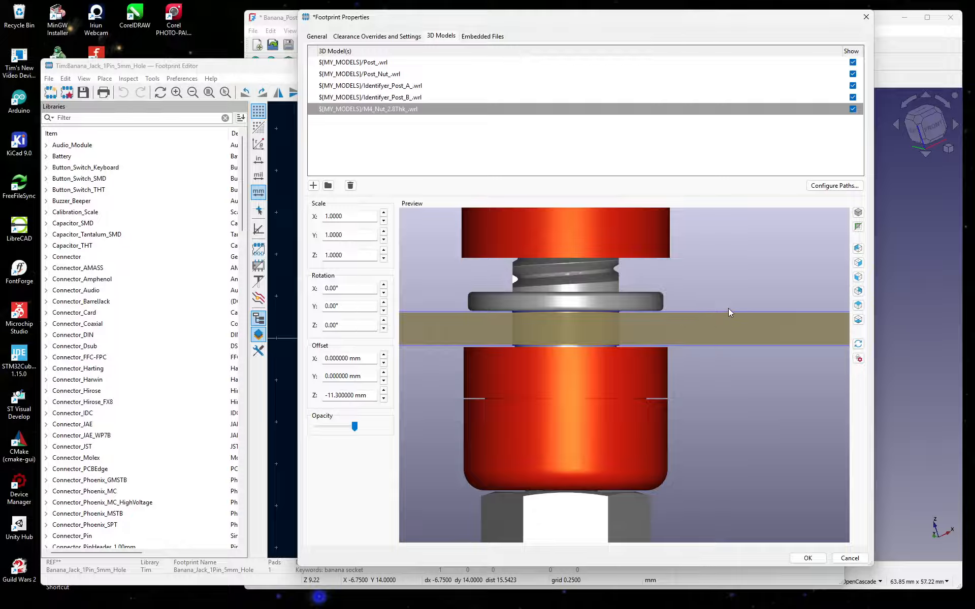
scroll(729, 307, down, 2)
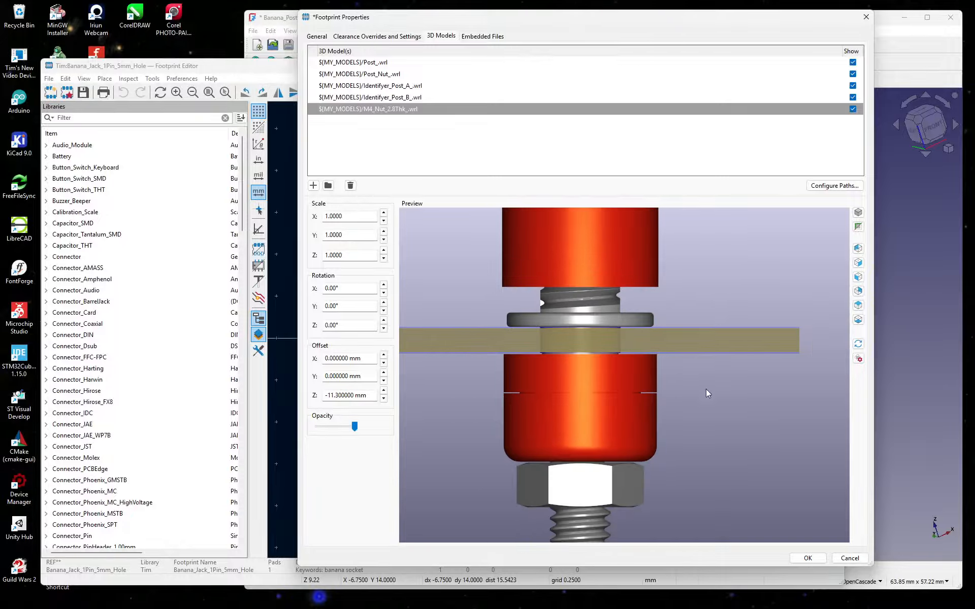
middle_drag(698, 430, 725, 310)
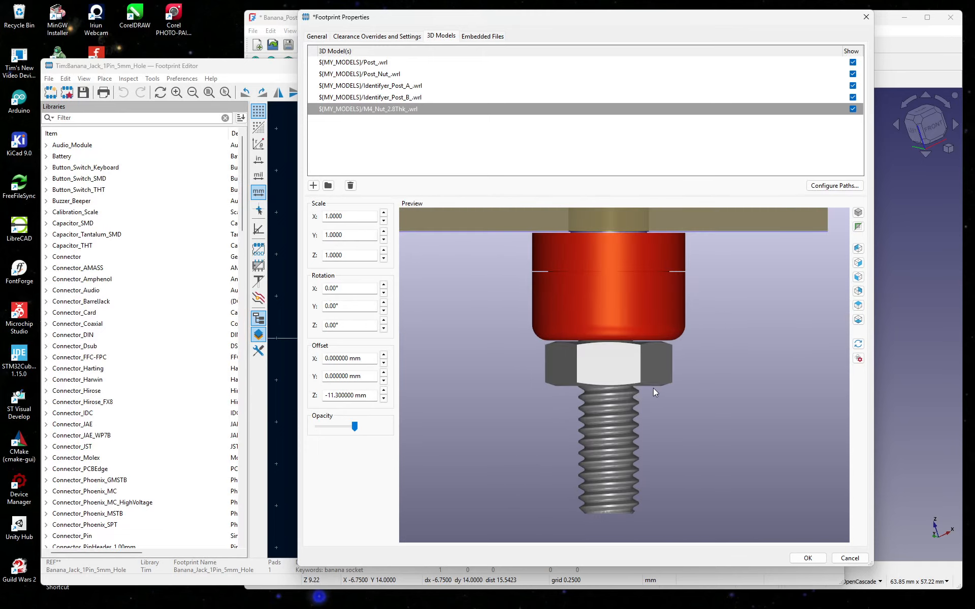
scroll(653, 388, up, 1)
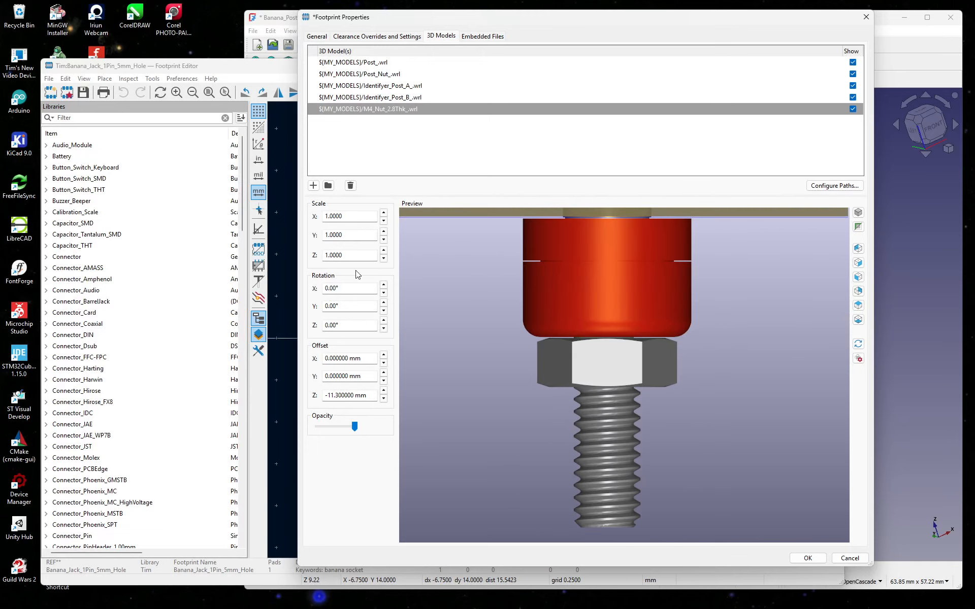
Add a second M4_Nut_2.8Thk_.wrl model to the footprint and lower it to a Z offset of -18 mm on the threaded post.
click(328, 187)
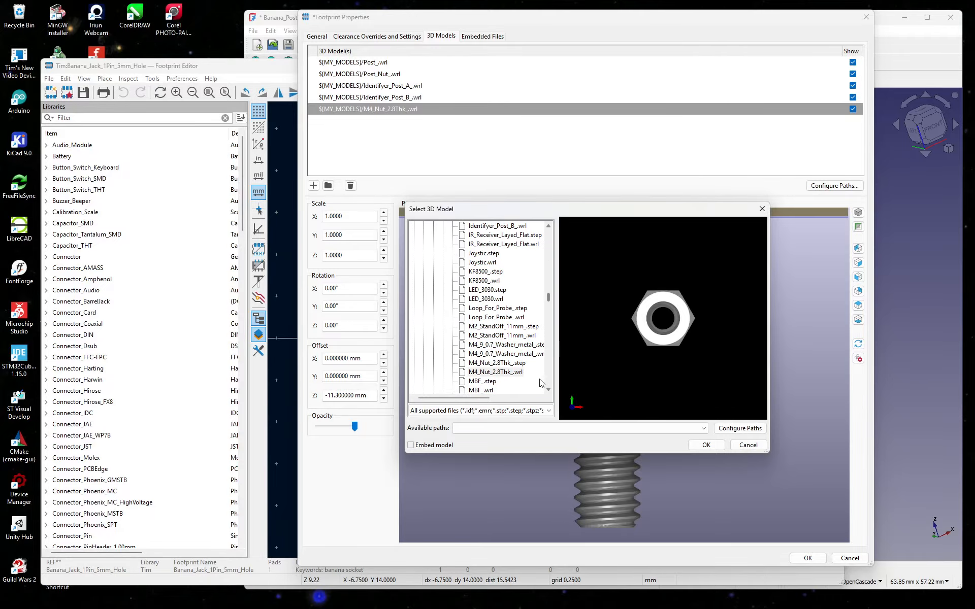
double_click(494, 372)
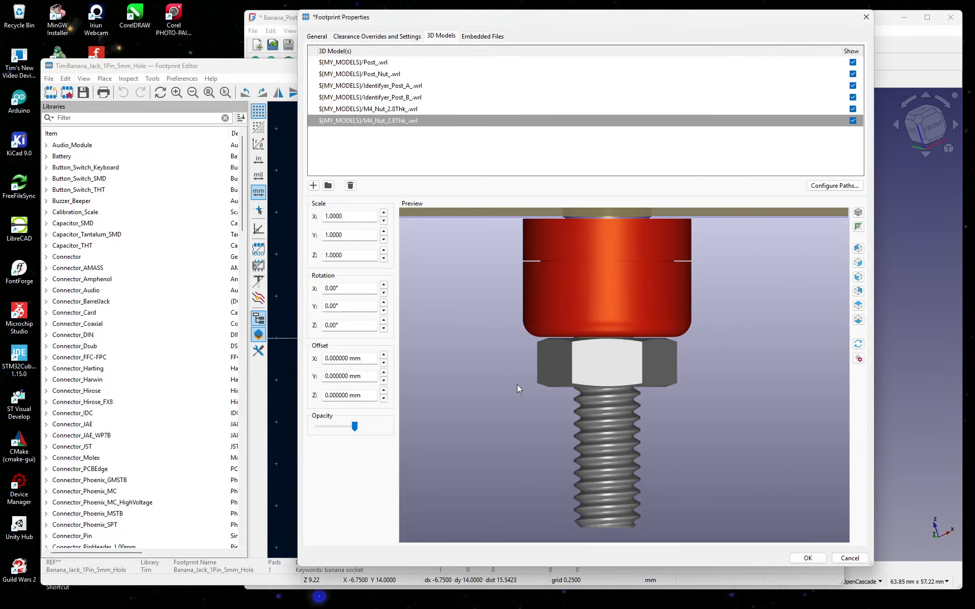
click(383, 399)
click(383, 399)
click(384, 399)
click(383, 399)
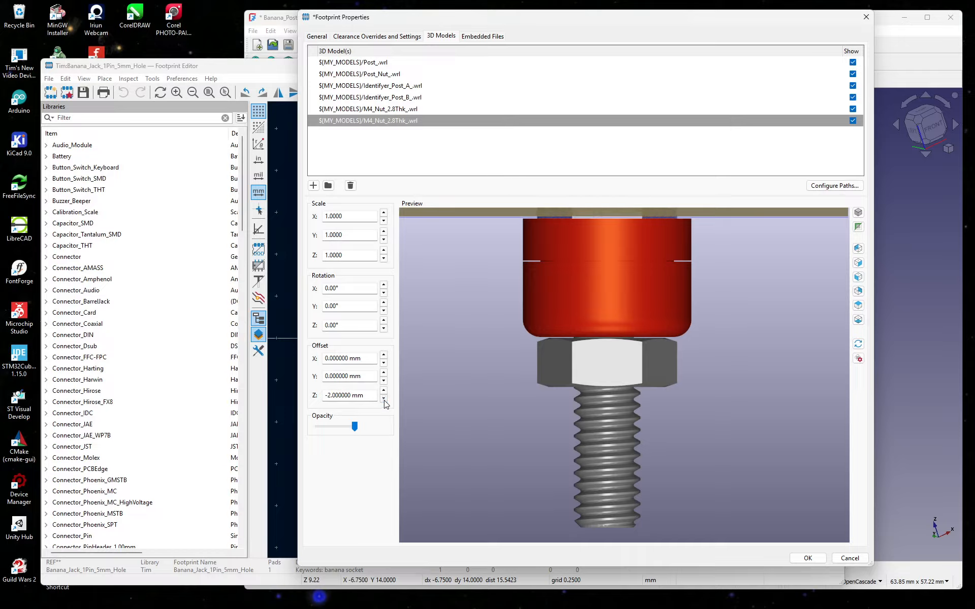
click(384, 399)
click(383, 399)
click(383, 399)
click(383, 399)
click(383, 399)
click(383, 399)
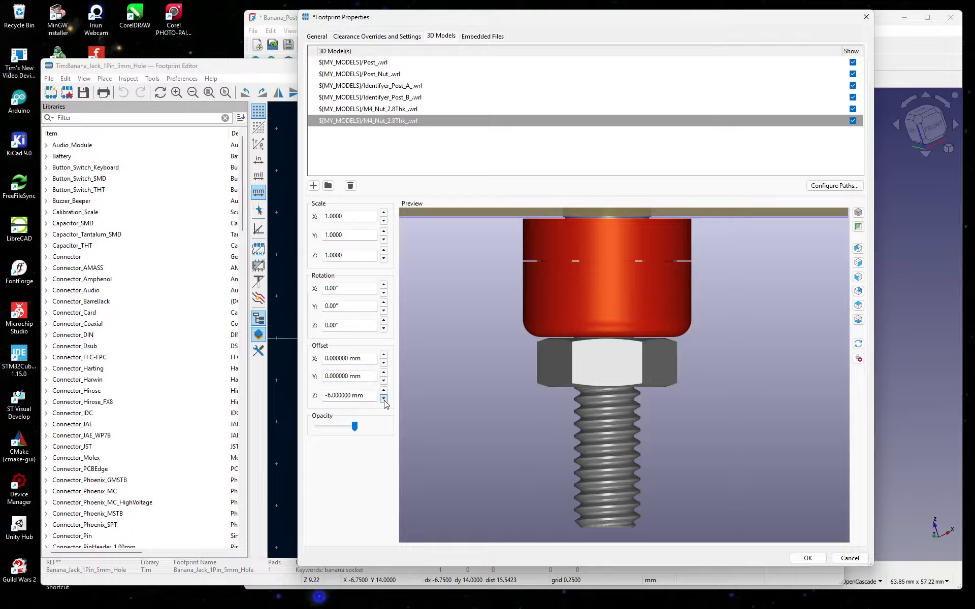
click(383, 399)
click(383, 399)
click(383, 399)
click(384, 399)
click(384, 399)
click(383, 399)
click(384, 399)
click(384, 400)
click(383, 399)
click(383, 399)
click(384, 399)
click(383, 399)
click(383, 399)
click(383, 399)
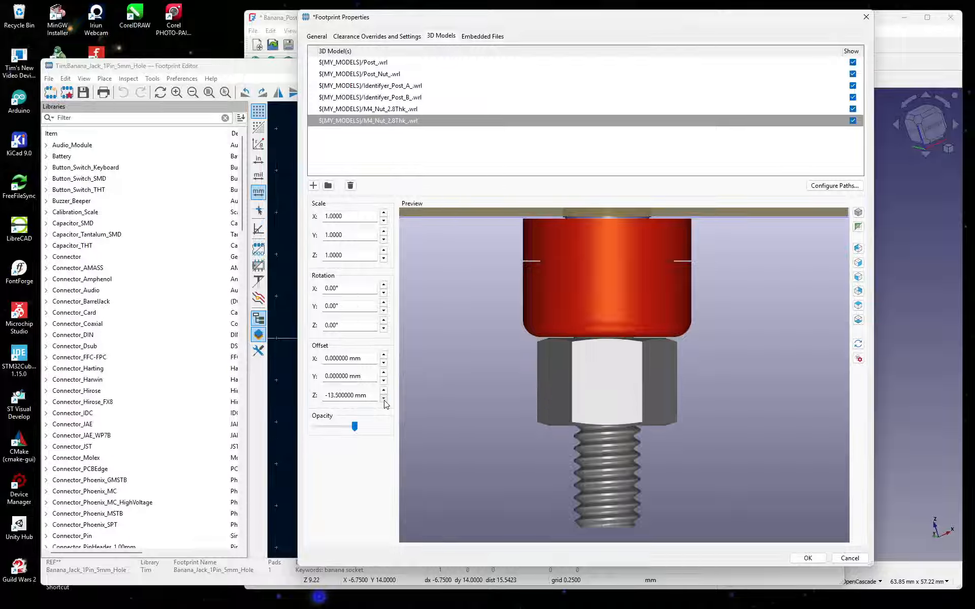
click(383, 399)
click(383, 400)
click(383, 399)
click(384, 399)
click(383, 399)
click(384, 399)
click(383, 399)
click(384, 399)
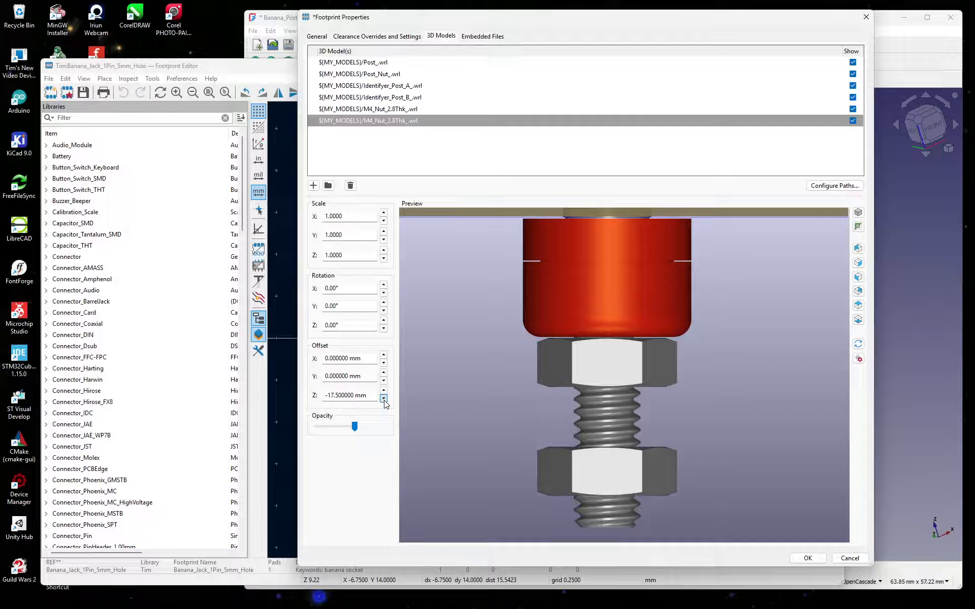
click(383, 399)
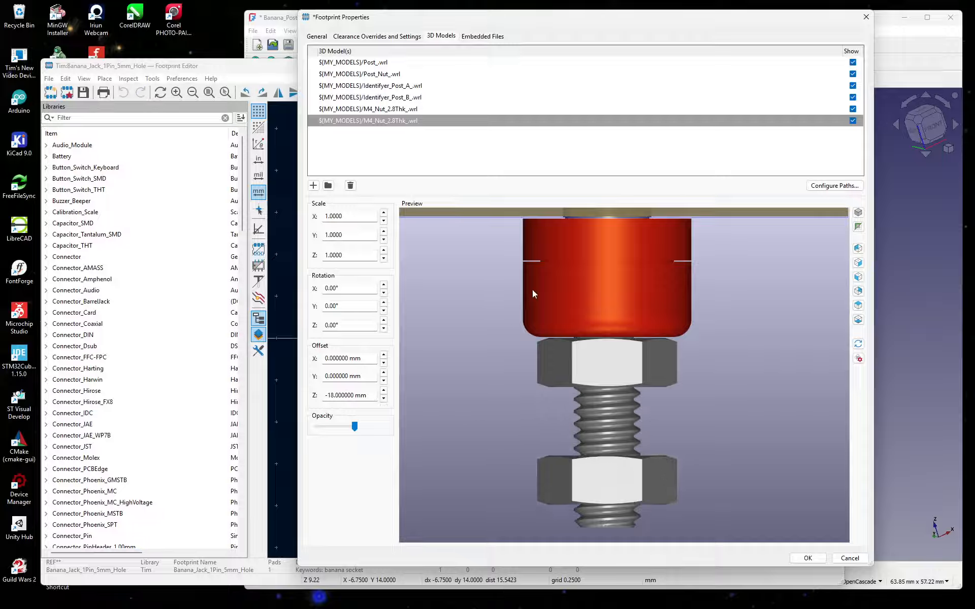
Switch to FreeCAD to identify the Earth Plate part in the NUT Ass assembly, and return to the KiCad footprint properties.
click(279, 20)
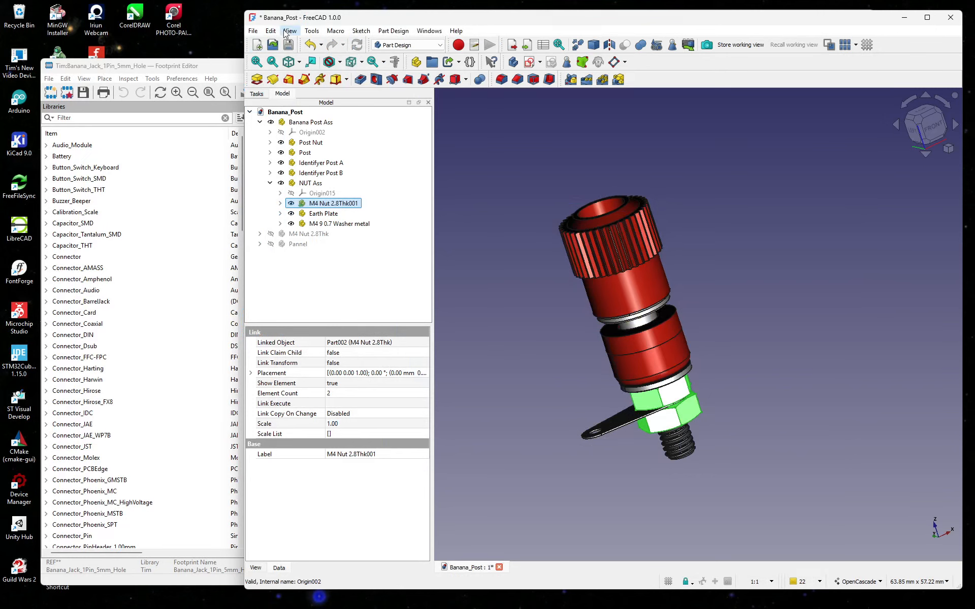
click(325, 214)
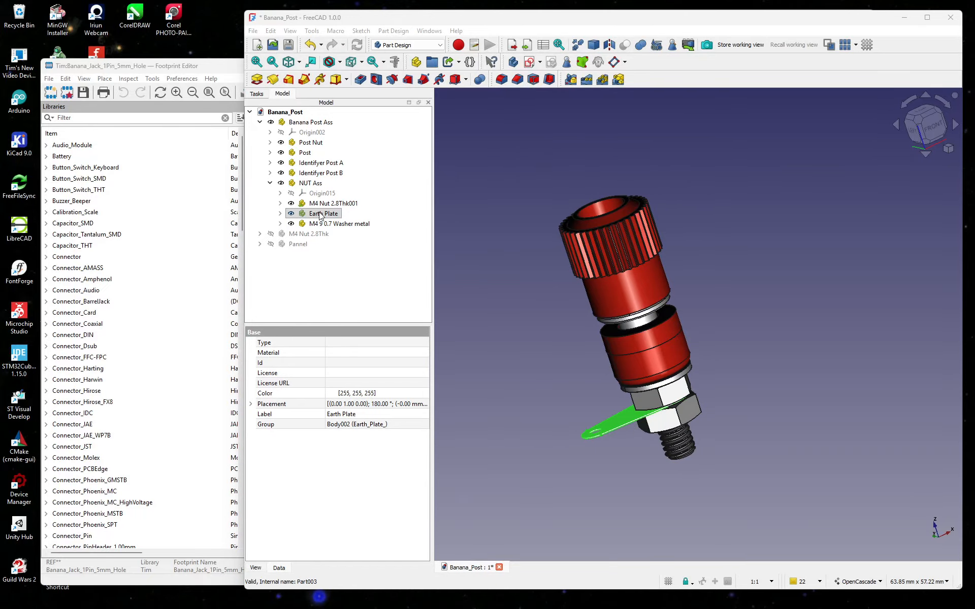
click(168, 66)
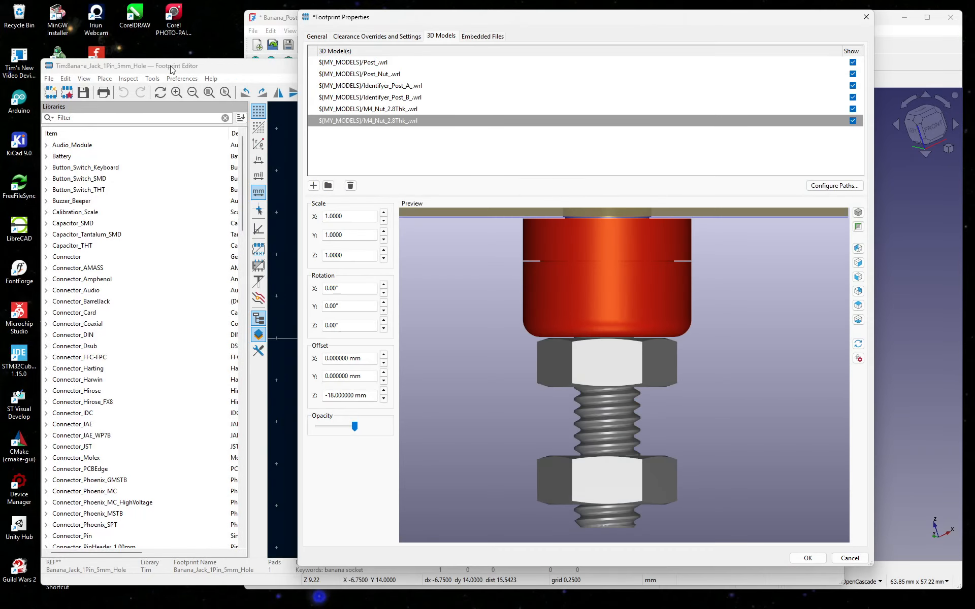
Add the Earth_Plate_.wrl model to the footprint.
click(328, 185)
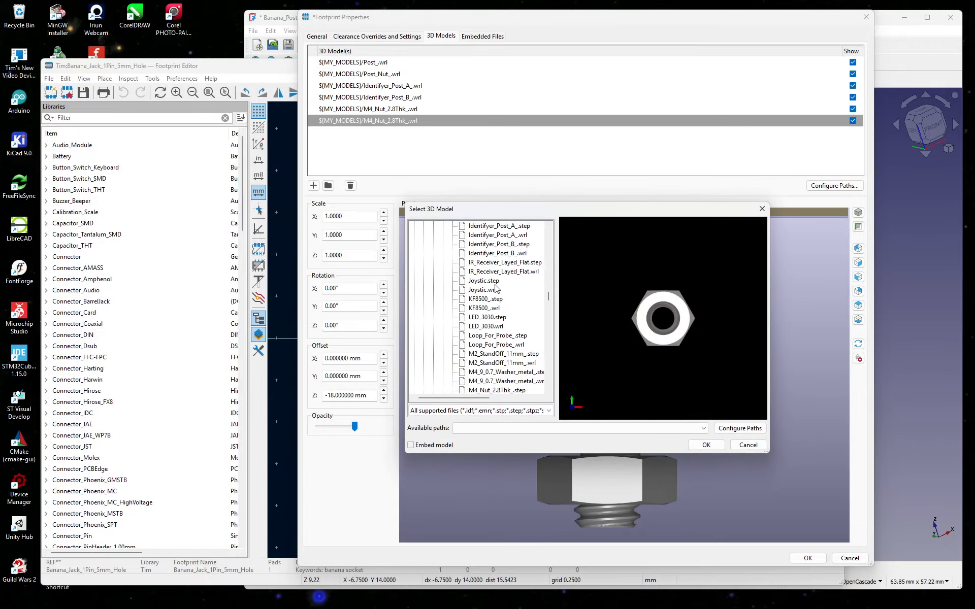
scroll(502, 288, down, 2)
scroll(502, 290, up, 8)
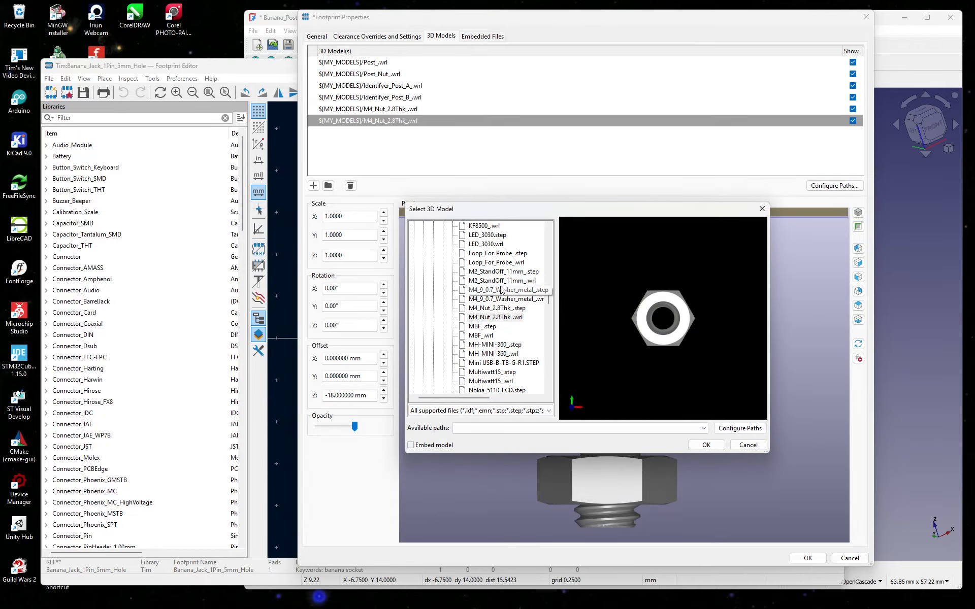
scroll(495, 284, up, 3)
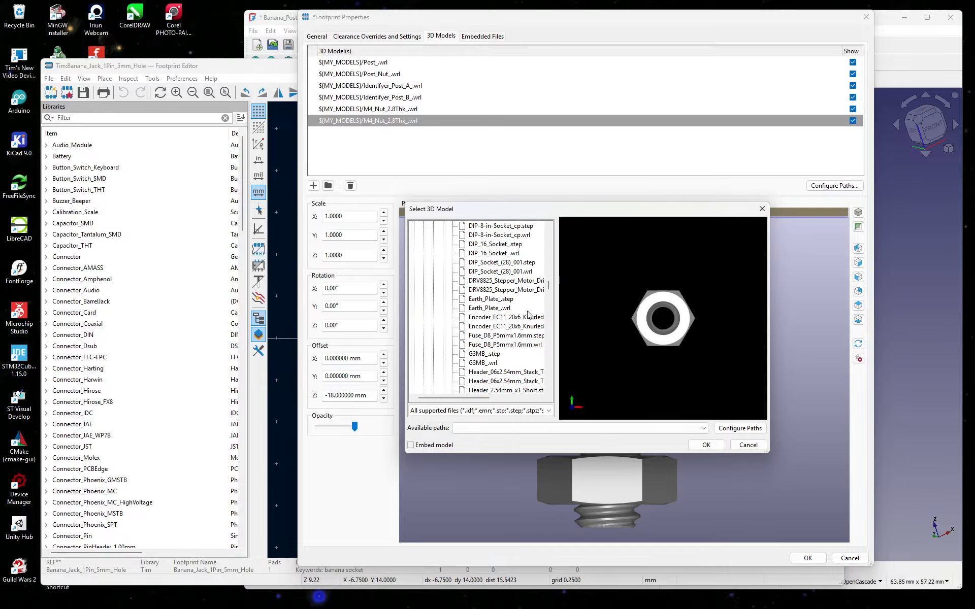
click(496, 308)
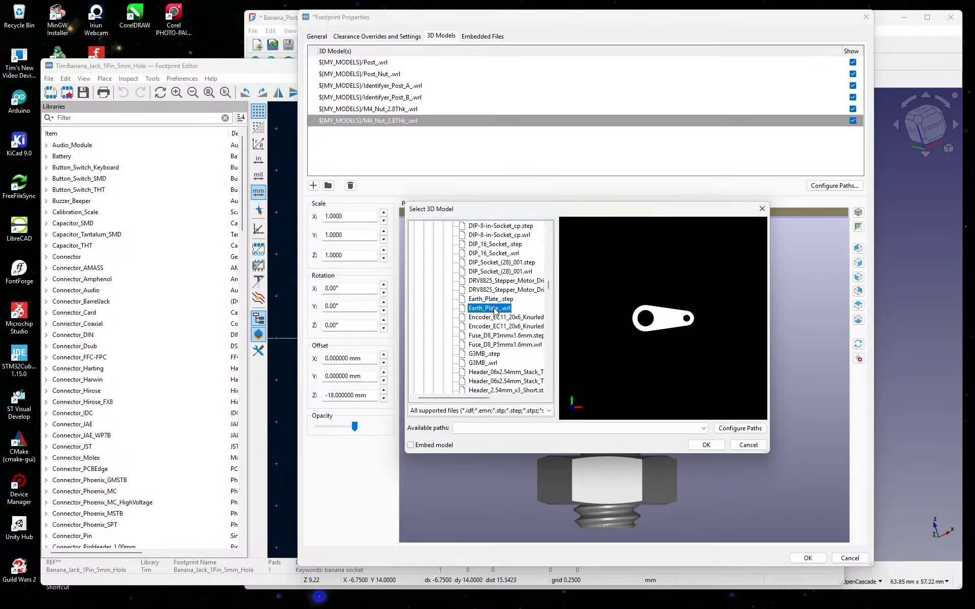
click(707, 445)
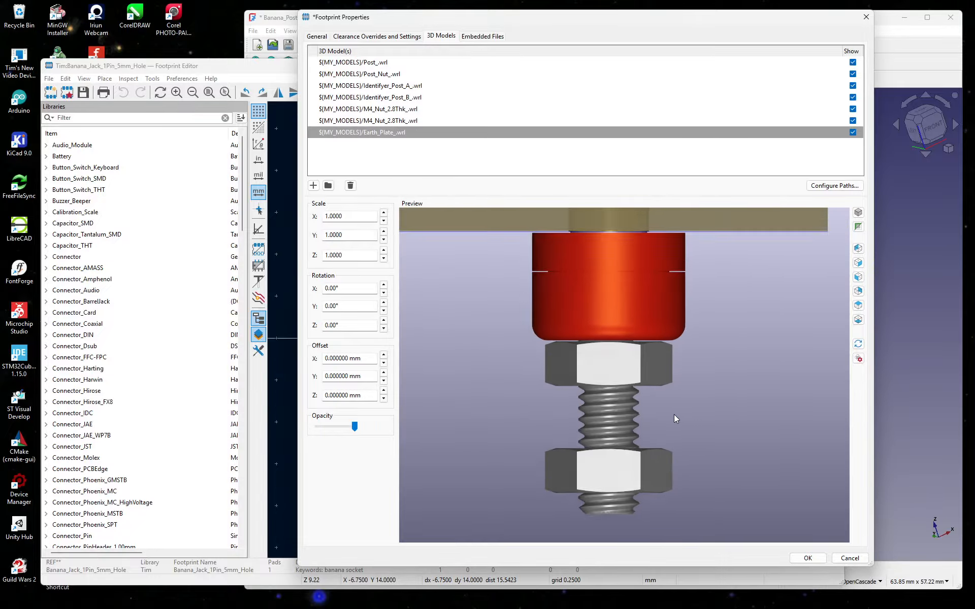
Lower the earth plate model to a Z offset of -11.5 mm, beneath the upper M4 nut.
scroll(668, 414, down, 2)
middle_drag(733, 385, 707, 413)
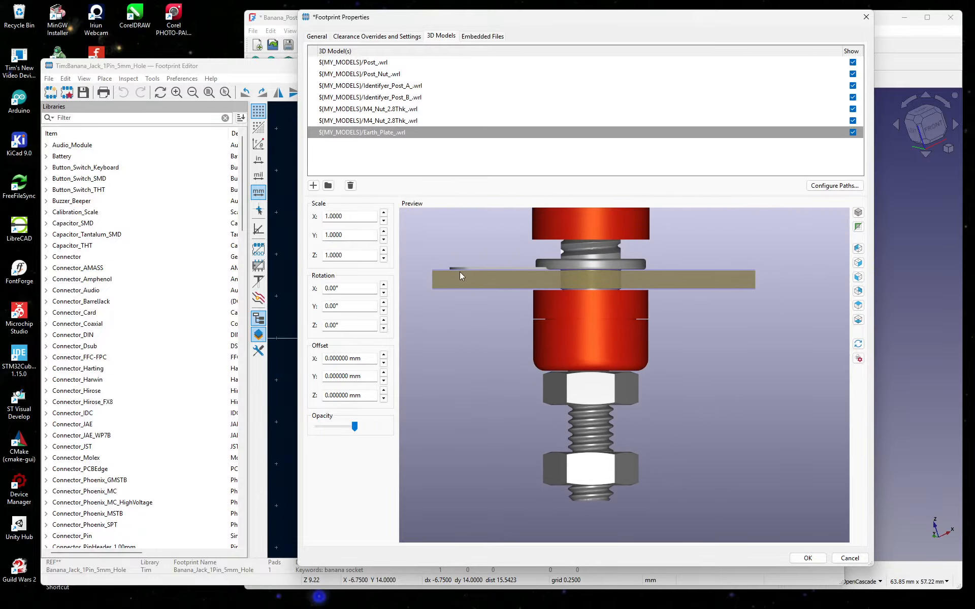
click(383, 398)
click(383, 398)
click(383, 399)
click(383, 398)
click(384, 399)
click(383, 399)
click(383, 399)
click(383, 398)
click(383, 399)
Inspect the joint between the earth plate and the upper nut up close and refine the plate's Z offset to -11.51 mm.
scroll(550, 415, up, 4)
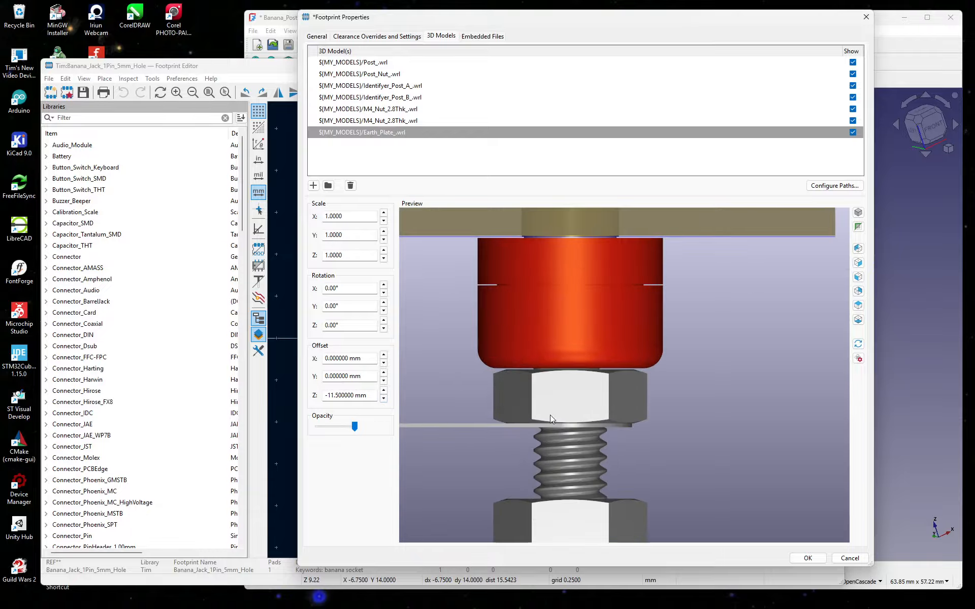
scroll(495, 446, up, 1)
middle_drag(638, 444, 707, 302)
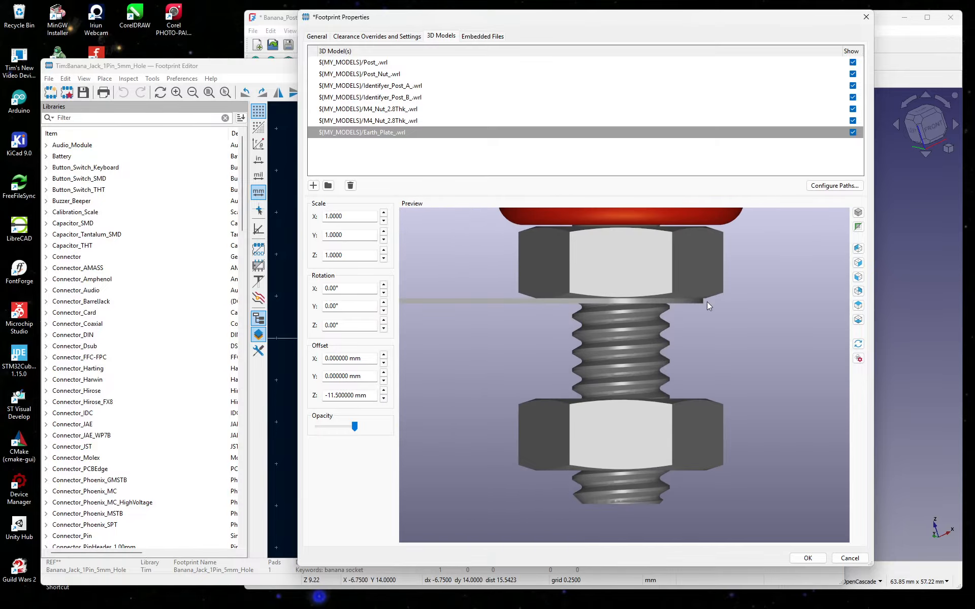
scroll(589, 304, up, 2)
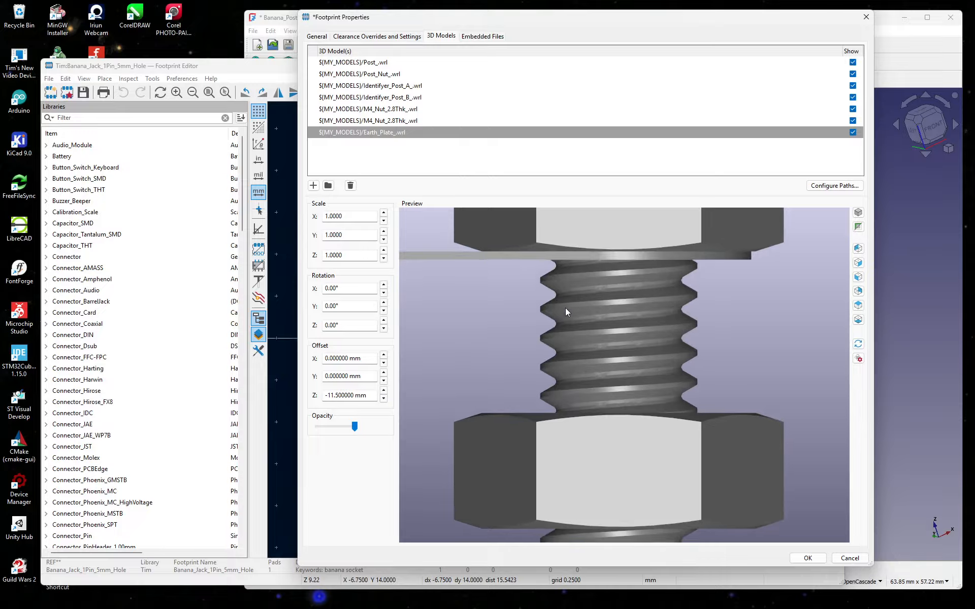
click(342, 396)
key(BackSpace)
text(1)
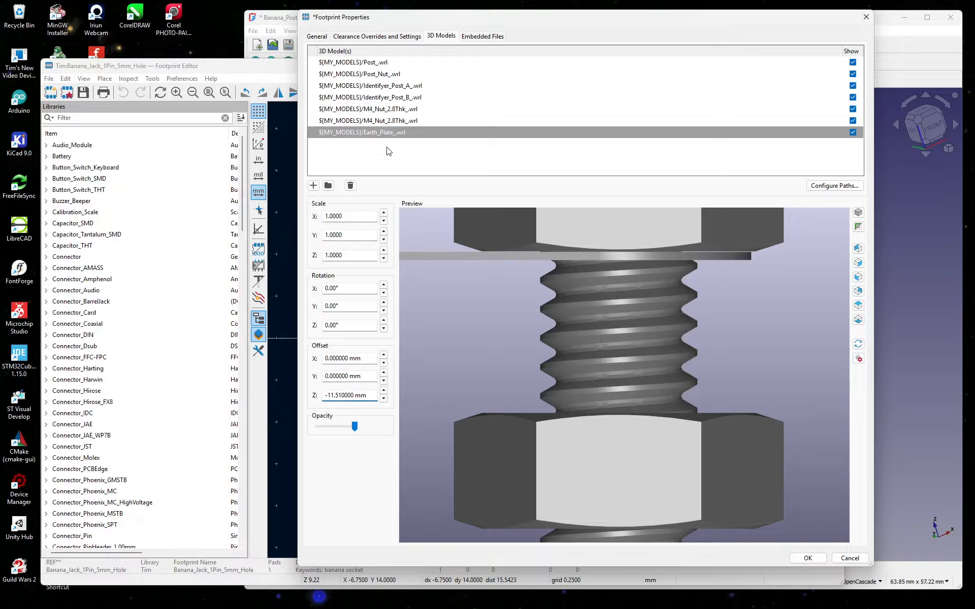
Raise the second M4 nut toward the earth plate, trying a Z offset of -14 mm and backing off to -14.5 mm.
click(376, 122)
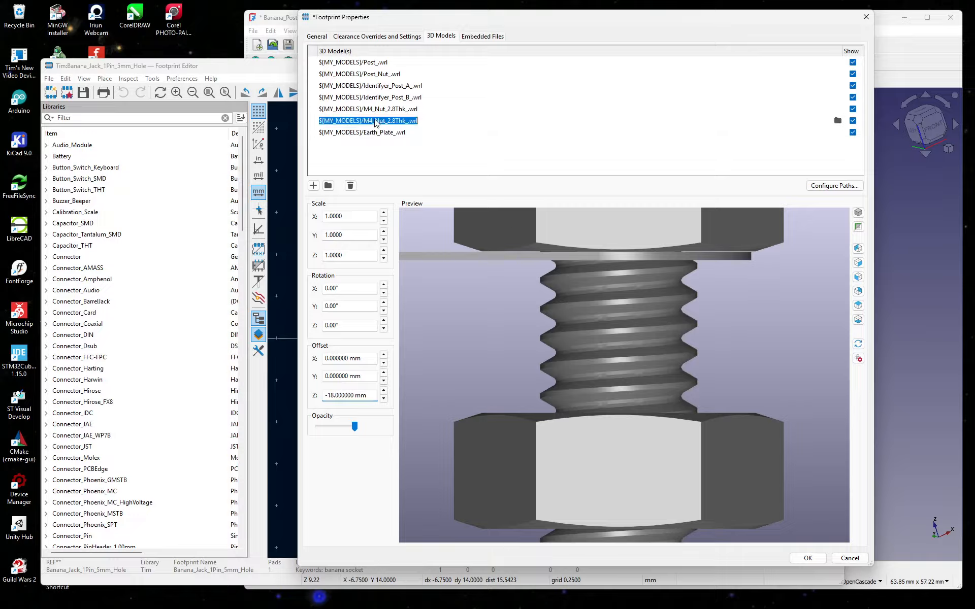
click(383, 393)
click(384, 393)
click(384, 392)
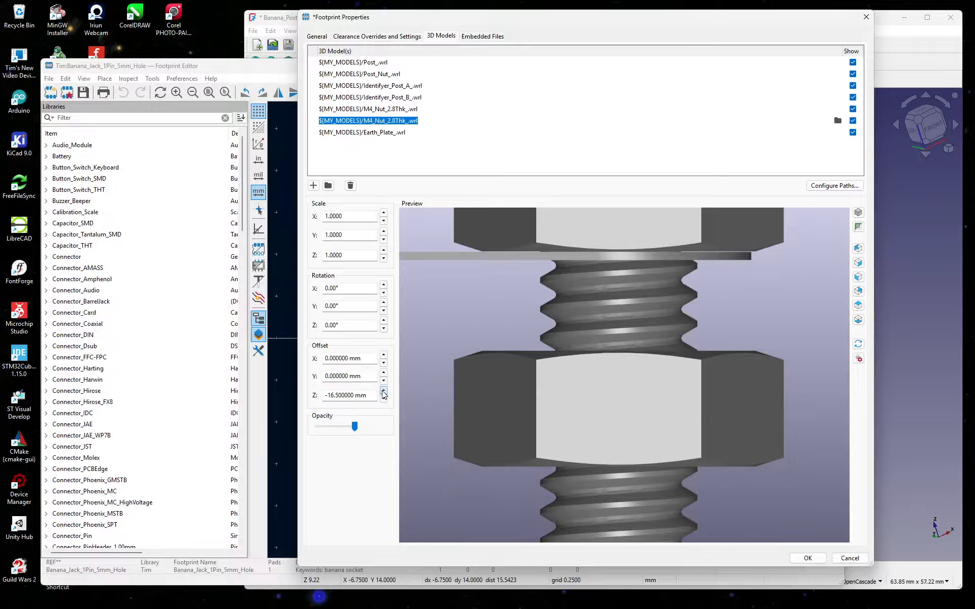
click(383, 393)
click(383, 393)
click(383, 393)
click(384, 393)
click(383, 392)
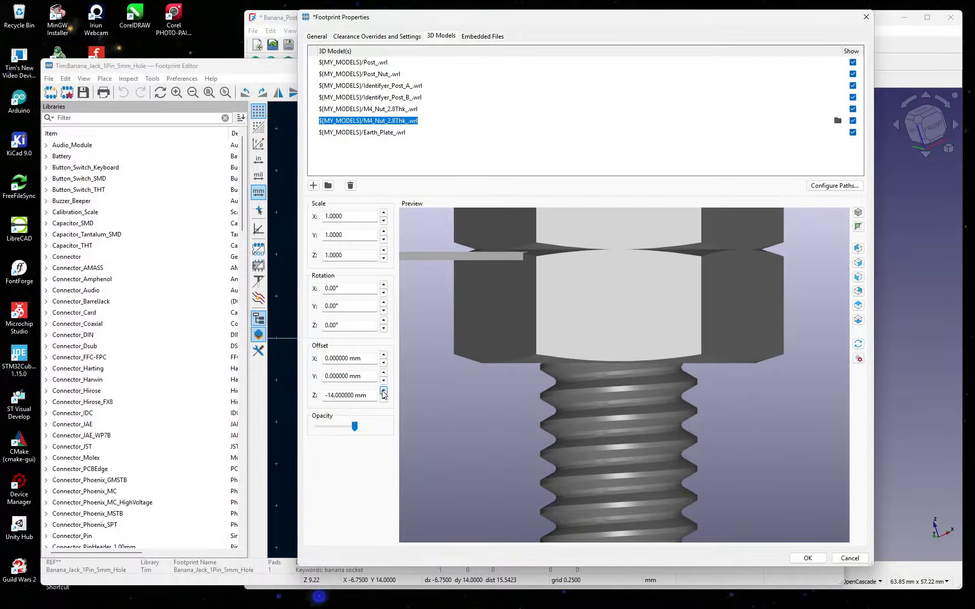
click(384, 399)
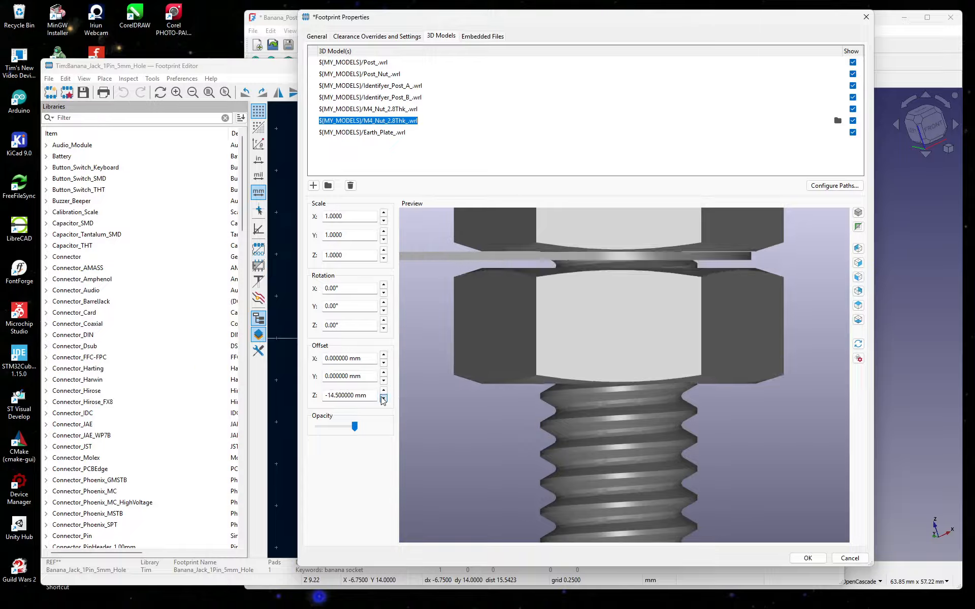
Fine-tune the second M4 nut's Z offset against the earth plate, trying values between -14.15 and -14.35 mm and settling on -14.33 mm.
double_click(343, 397)
click(338, 396)
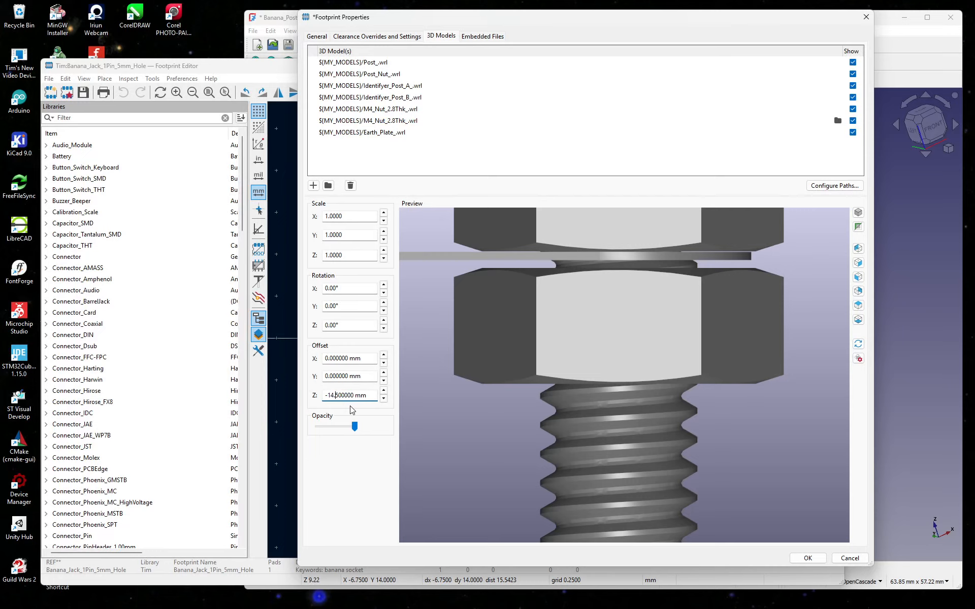
text(1)
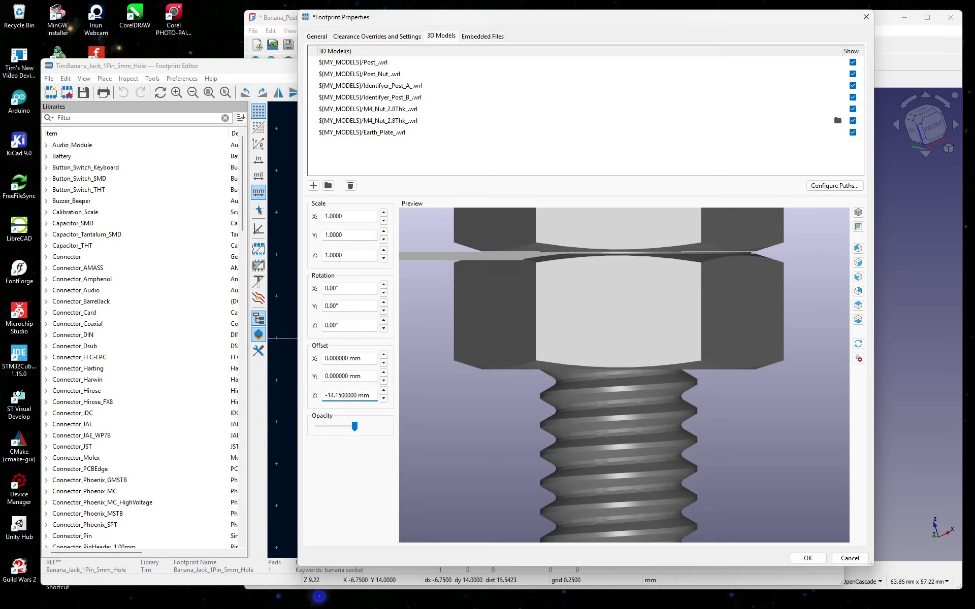
key(BackSpace)
text(2)
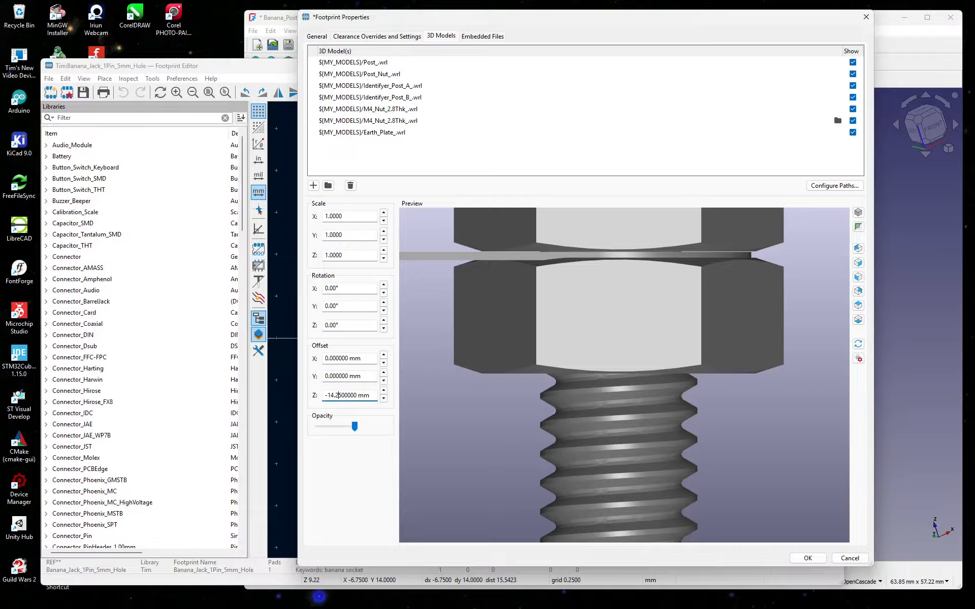
key(BackSpace)
text(3)
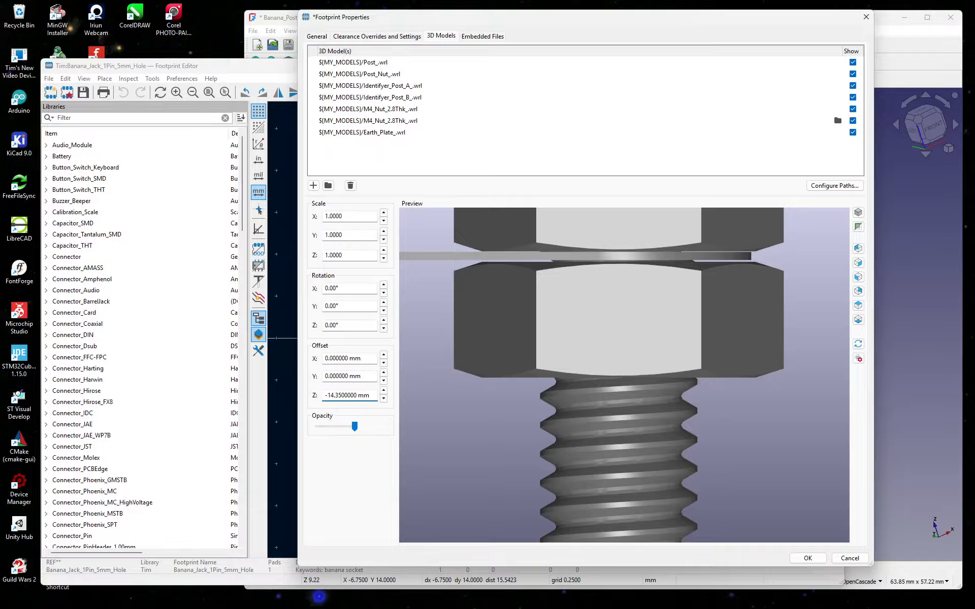
key(Delete)
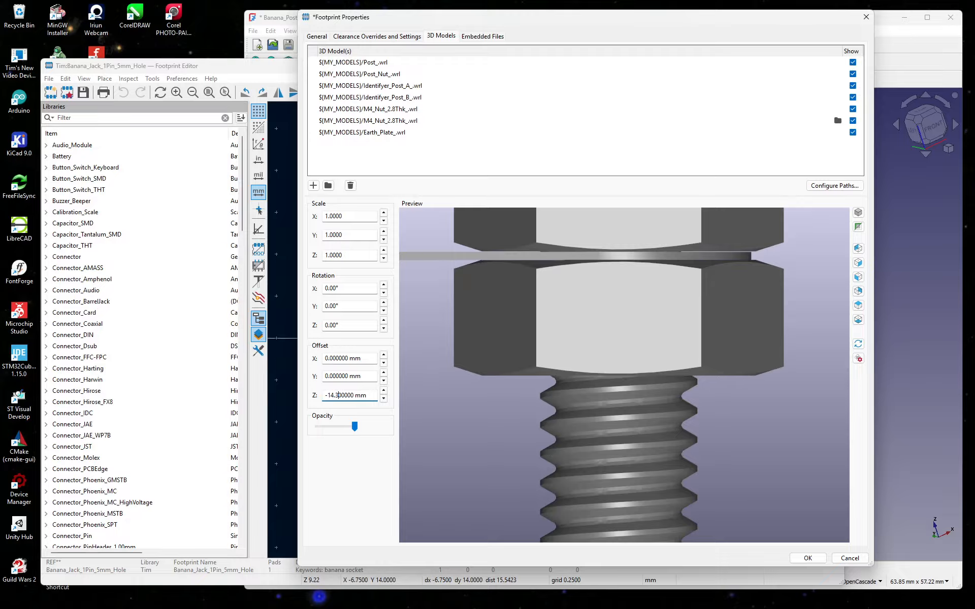
text(1)
key(BackSpace)
text(4)
key(BackSpace)
text(3)
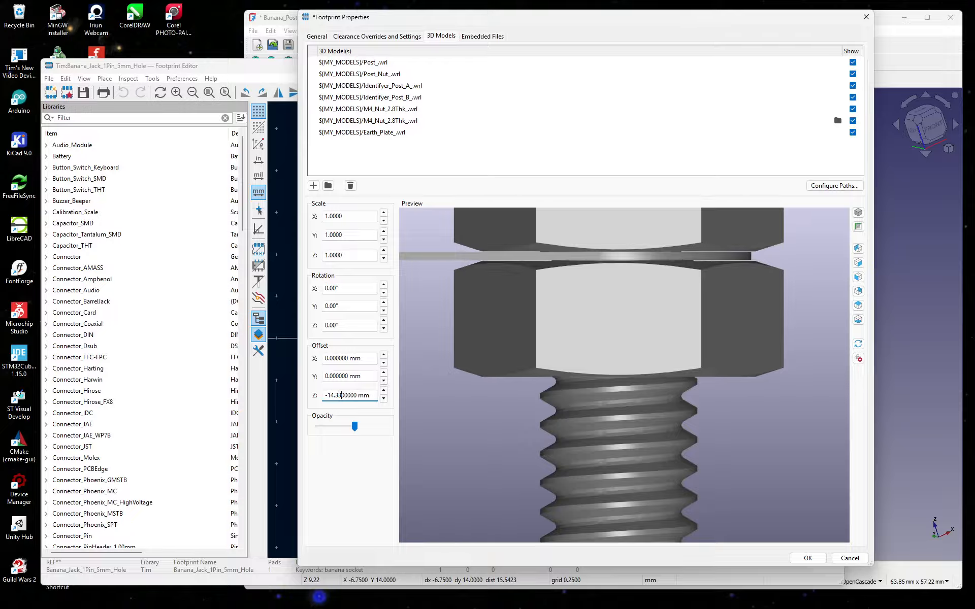
Examine the whole banana jack assembly on the board from the side and from above.
scroll(671, 396, down, 2)
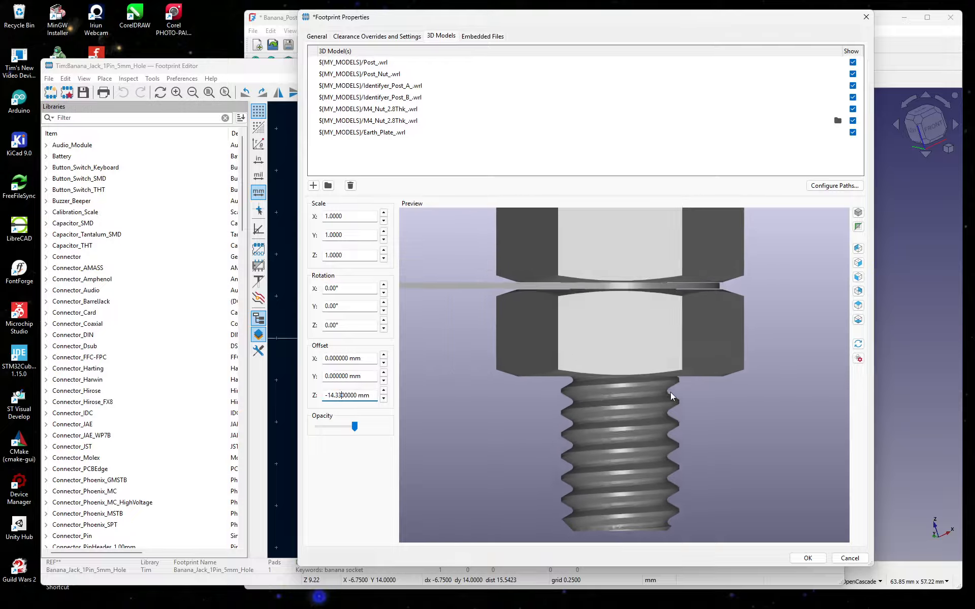
scroll(671, 394, down, 4)
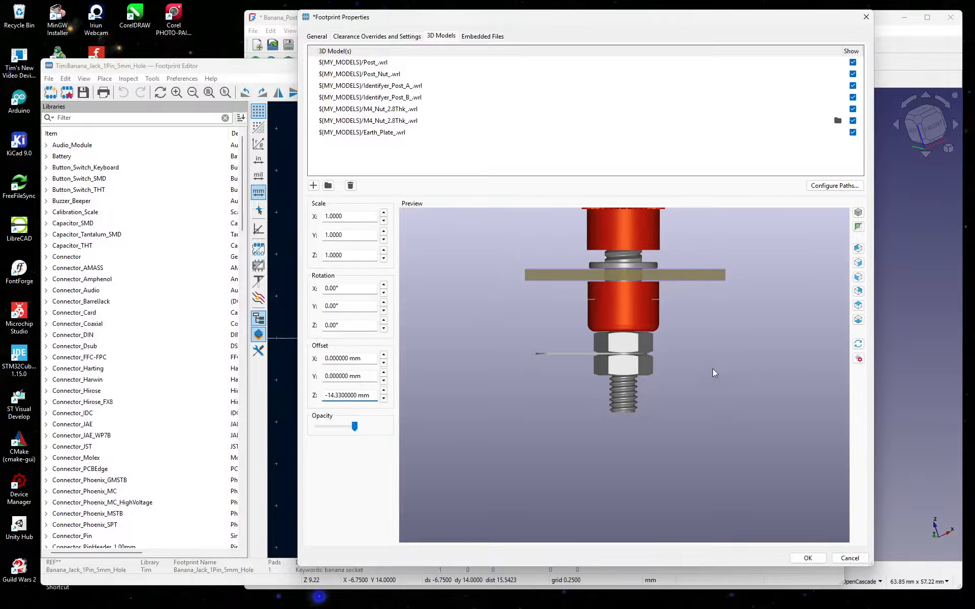
drag(690, 317, 800, 367)
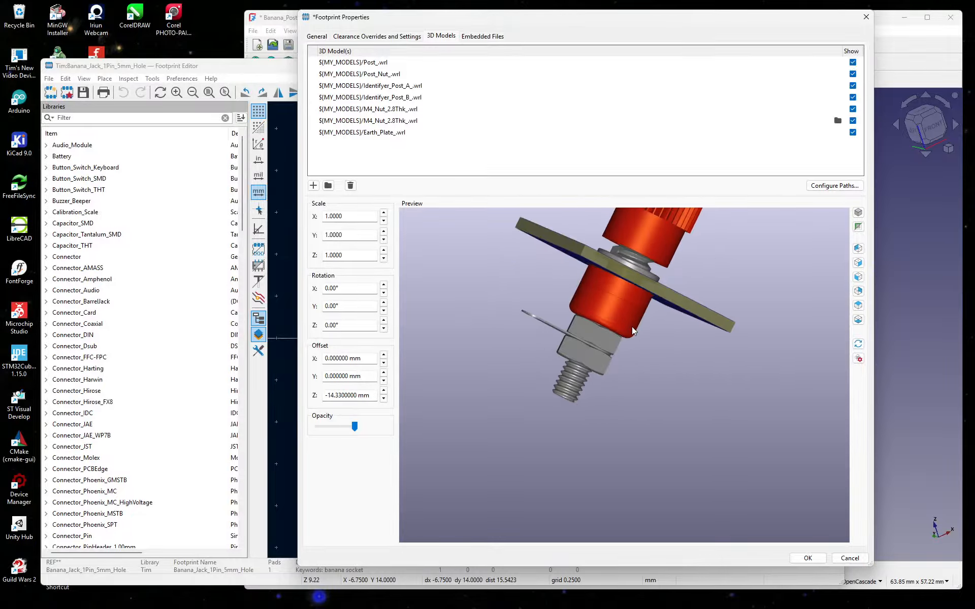
drag(516, 297, 582, 399)
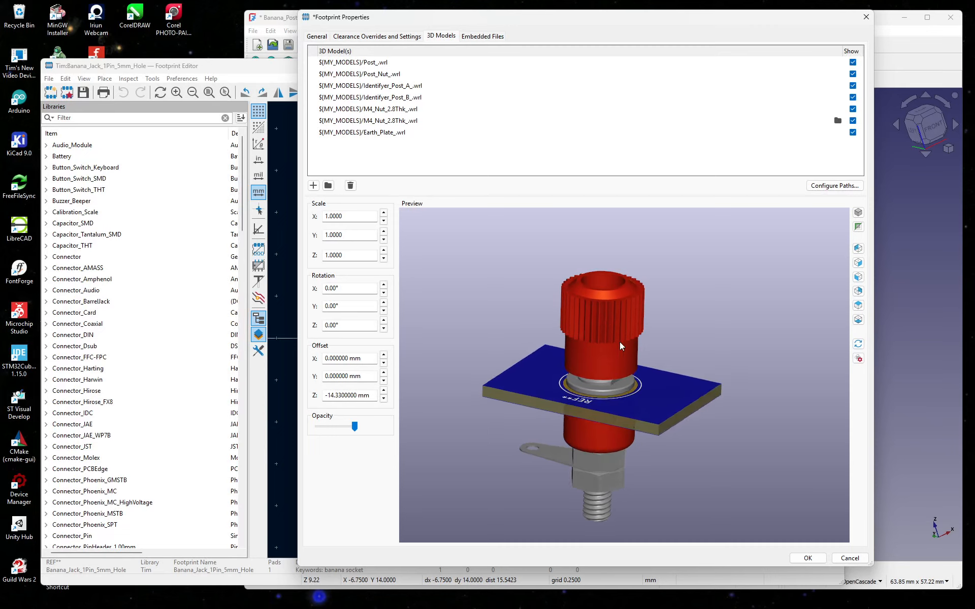
middle_drag(721, 464, 723, 438)
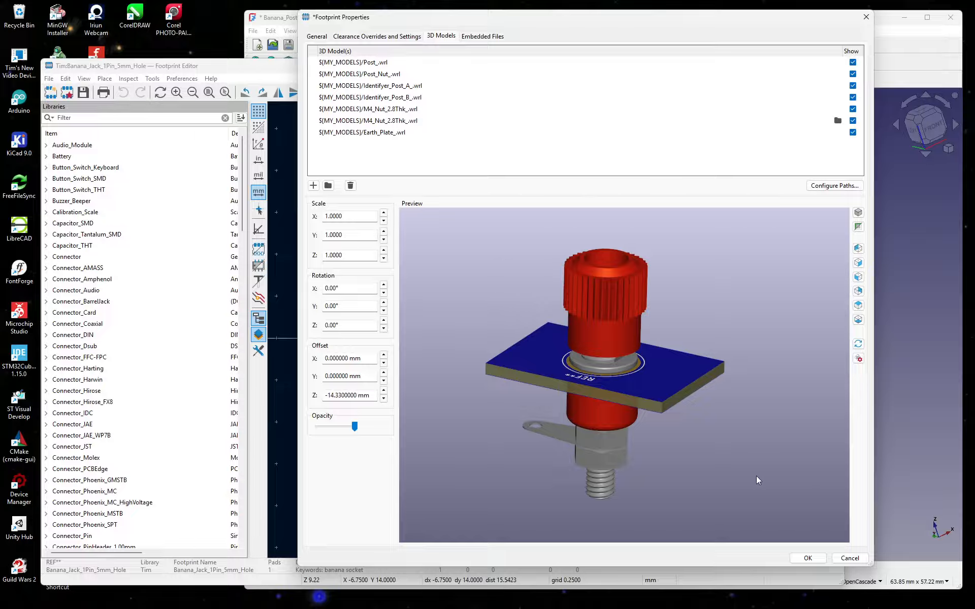
Apply the 3D model placements to the footprint and save it.
click(807, 558)
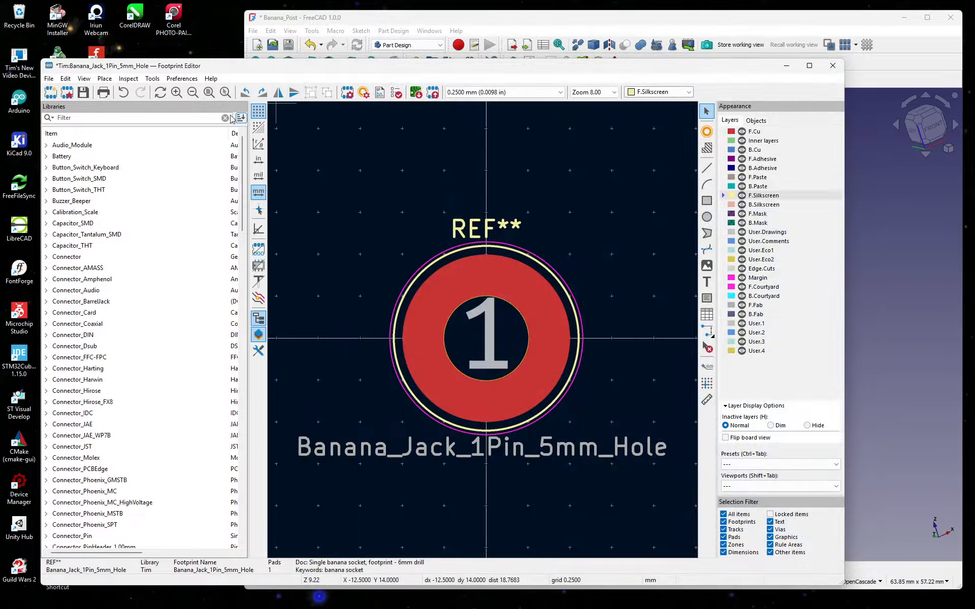
click(84, 91)
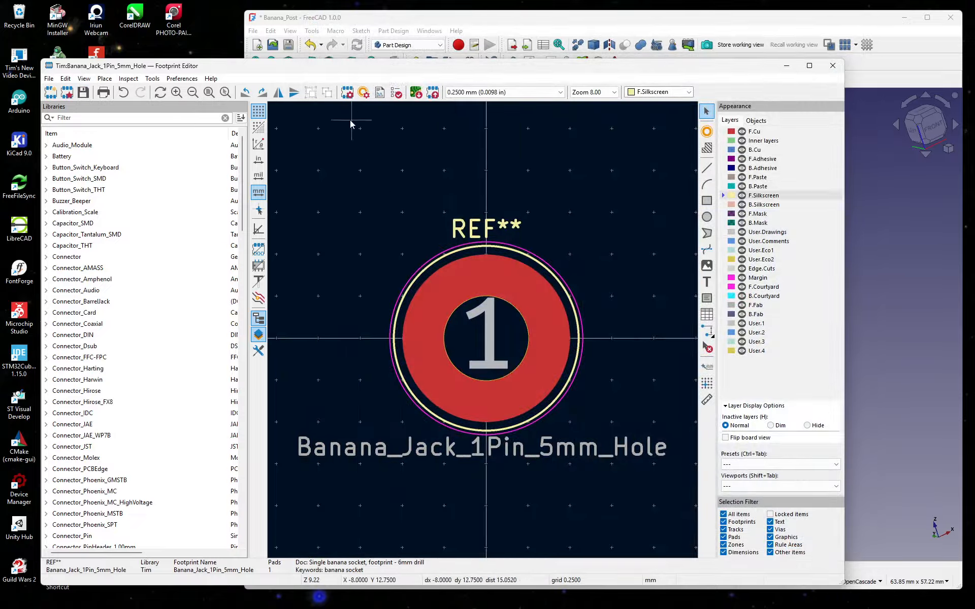
Fill in the footprint's Description field with "Banana Post, 5mm Hole, Rearanged Post Insulators".
click(347, 92)
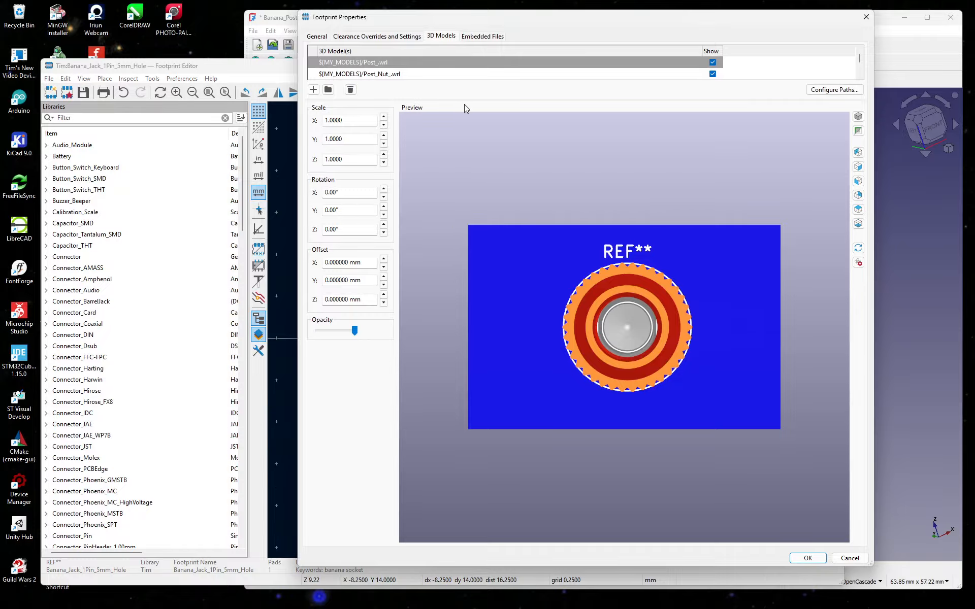
click(319, 38)
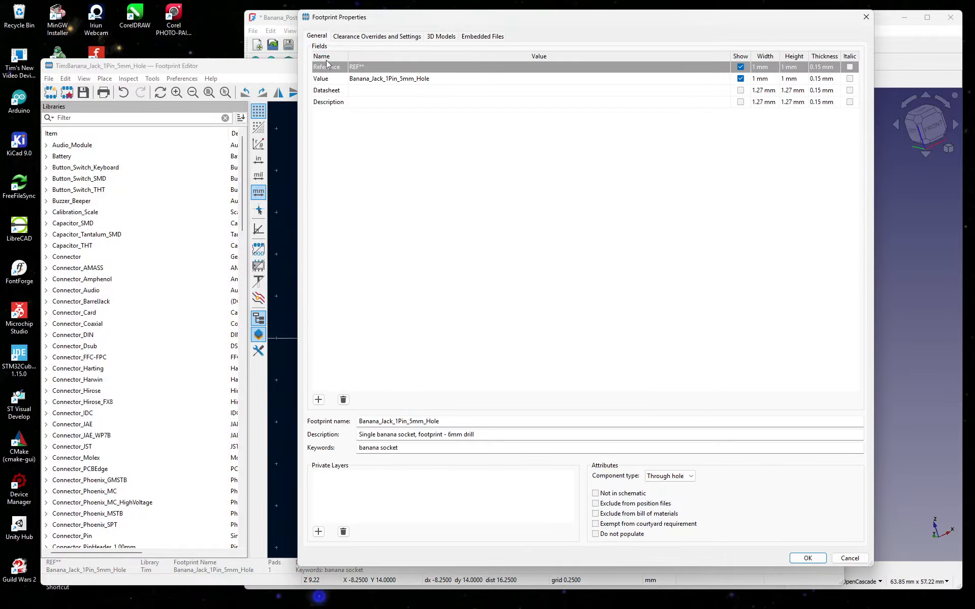
click(365, 103)
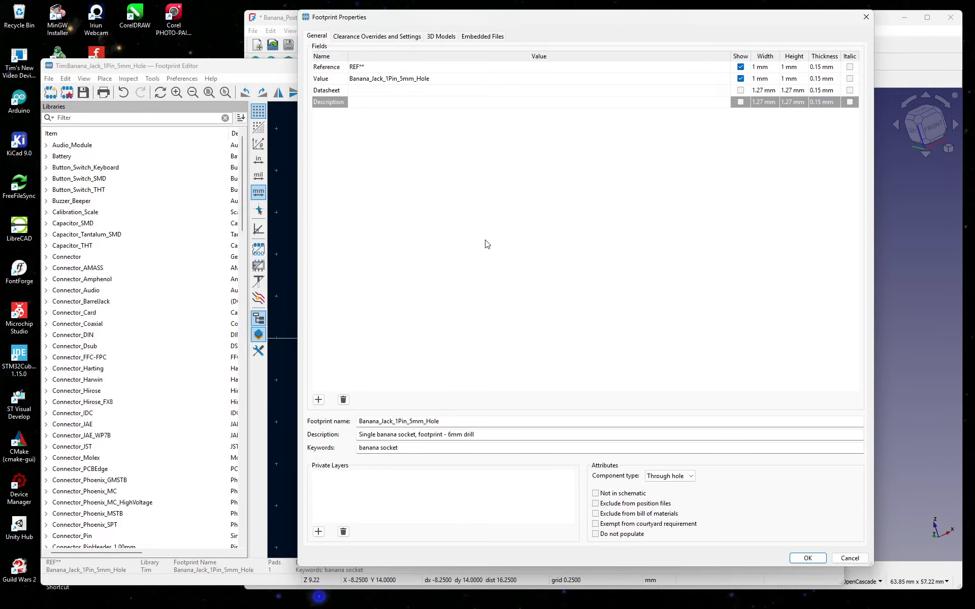
text(Banana Po)
text(m Hol)
text(e, Rearanged post in)
text(to)
key(BackSpace)
text(I)
key(BackSpace)
text(P)
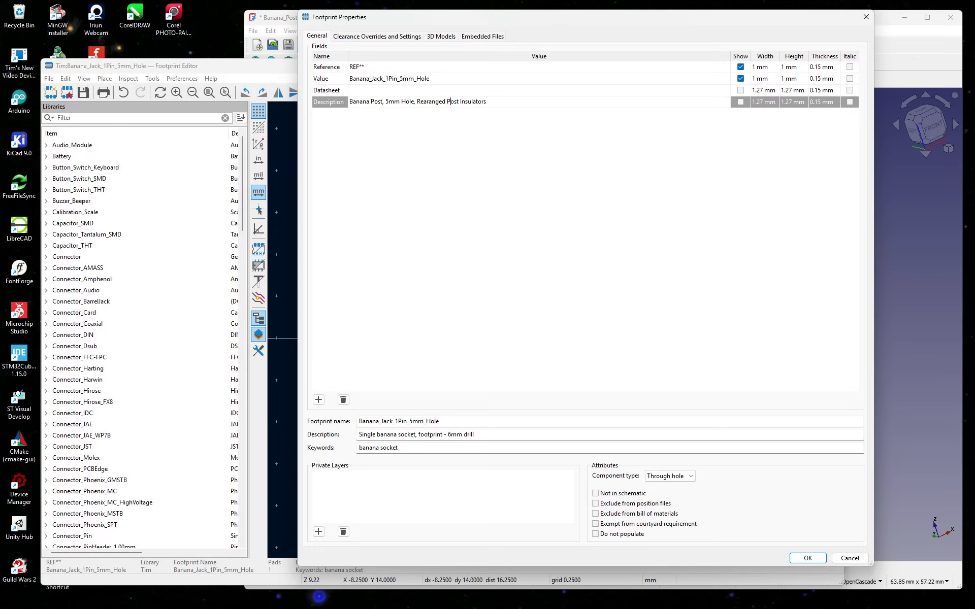
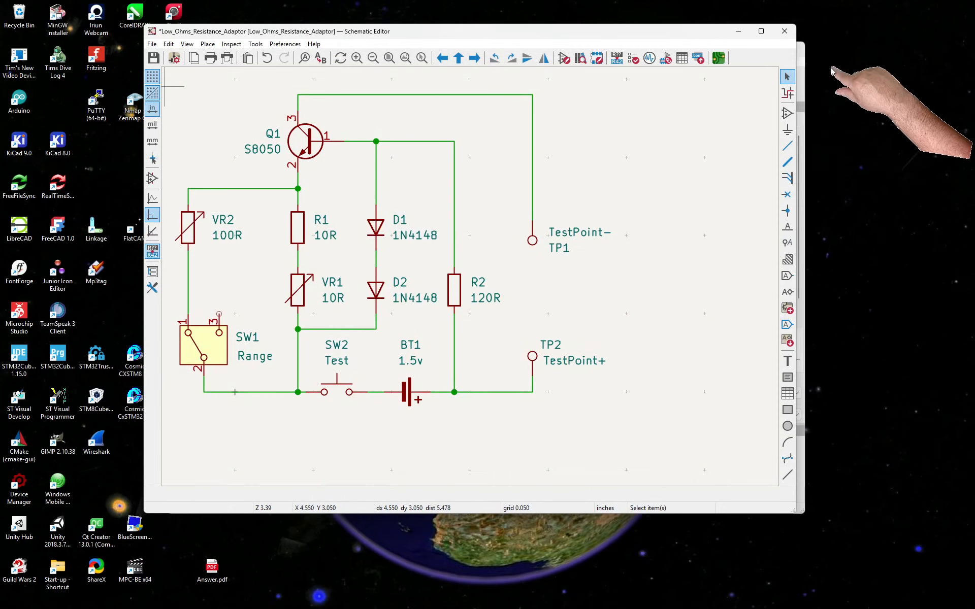
Assign the footprint Banana_Jack_1Pin_5mm_Hole_Black from the Tim library to test point TP1 in the schematic.
double_click(533, 243)
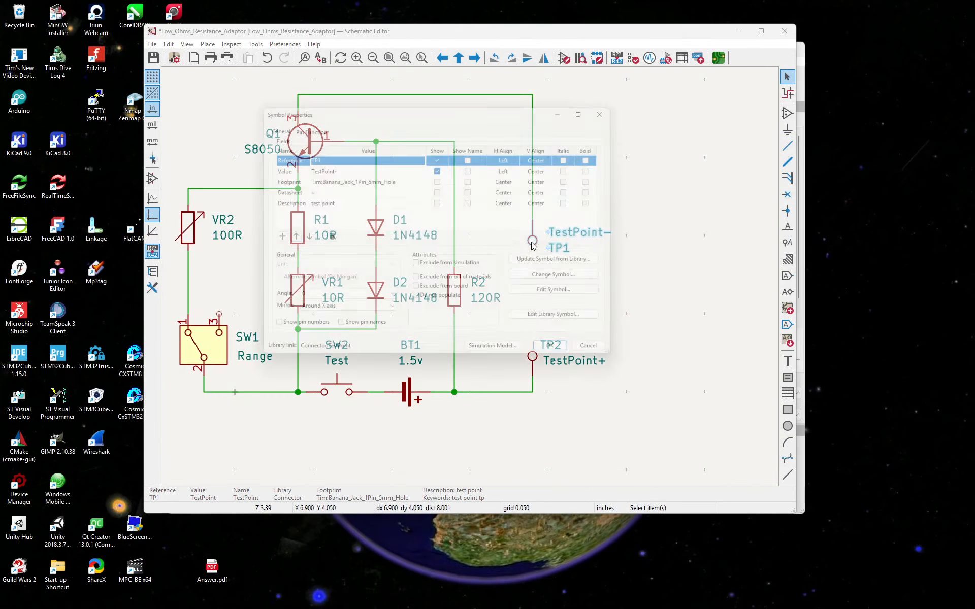
click(374, 180)
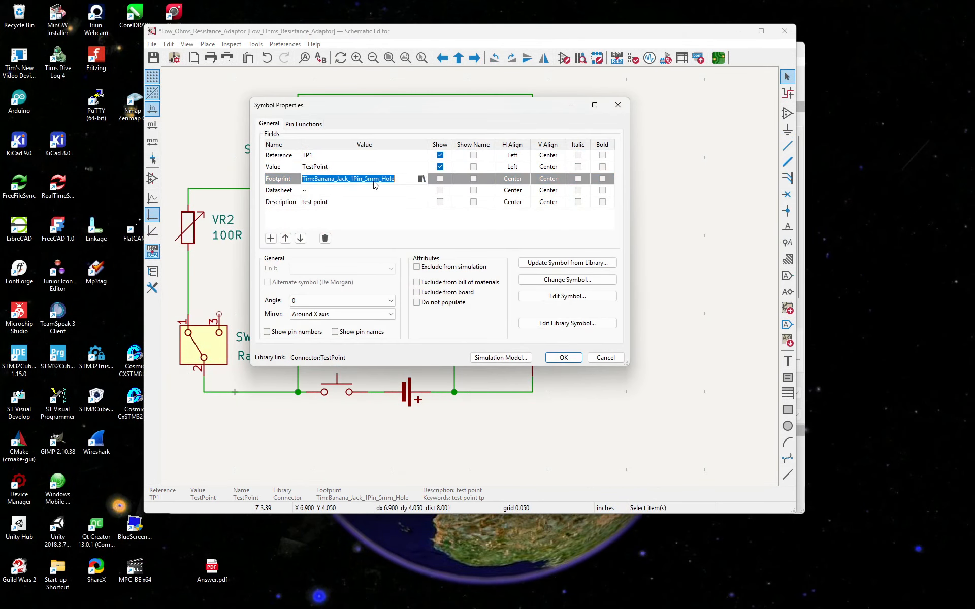
click(421, 179)
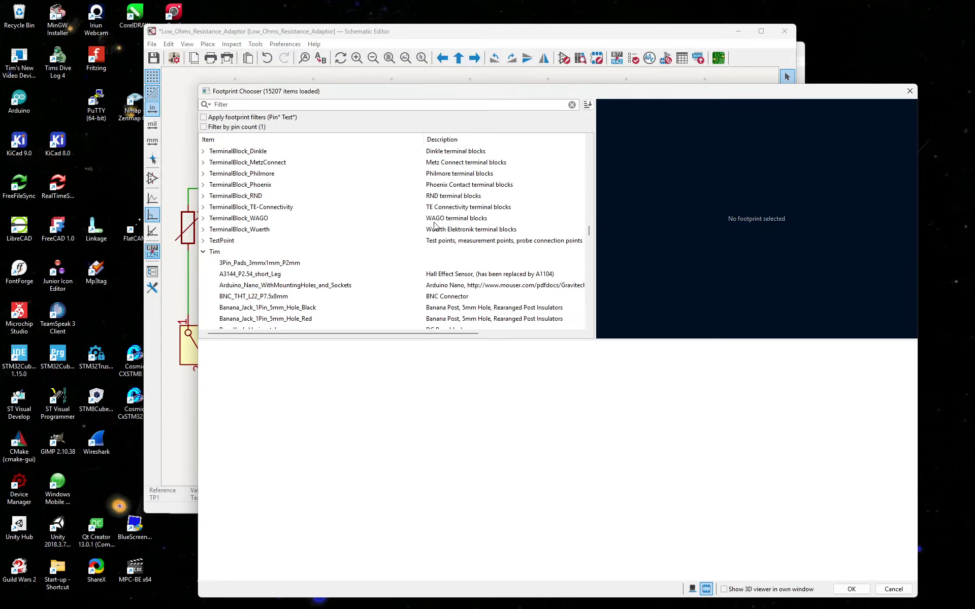
scroll(373, 249, down, 7)
scroll(373, 249, up, 2)
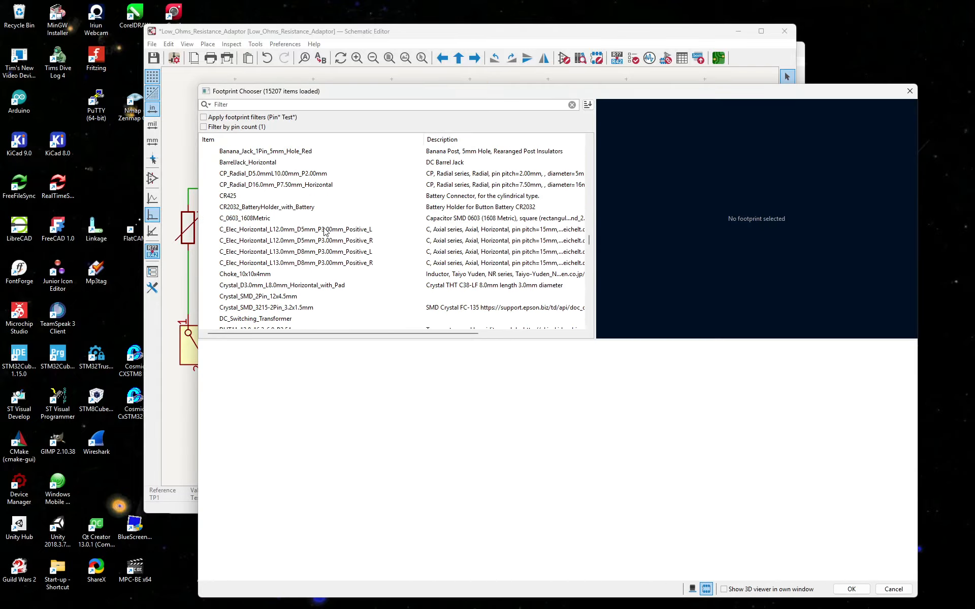
scroll(321, 232, down, 2)
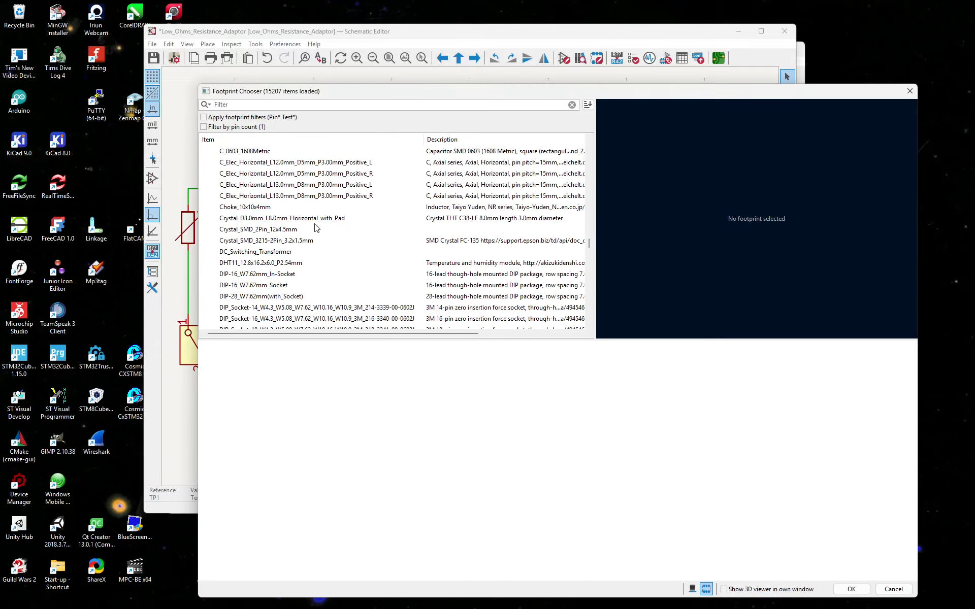
scroll(315, 225, up, 3)
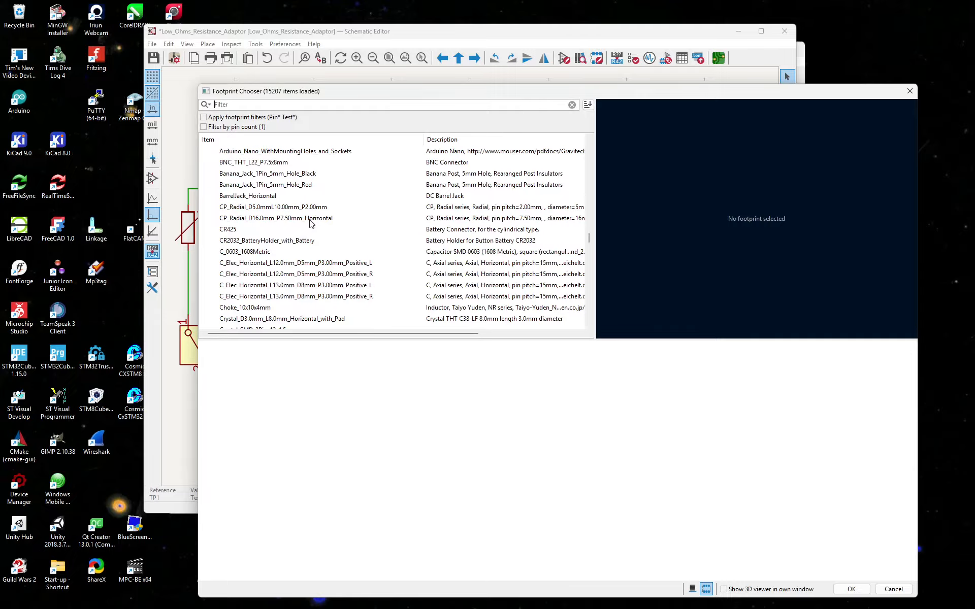
click(291, 175)
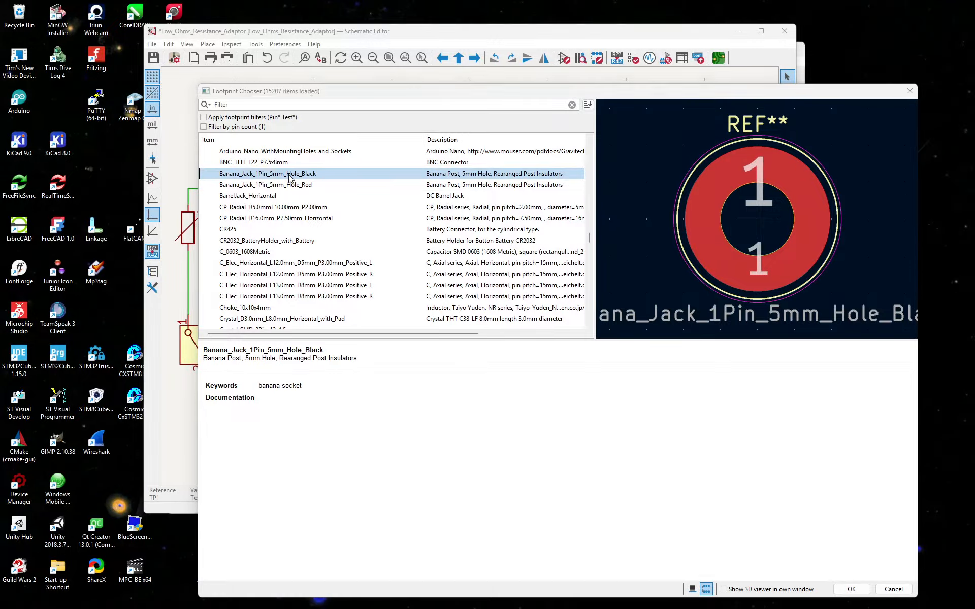
double_click(290, 175)
click(561, 358)
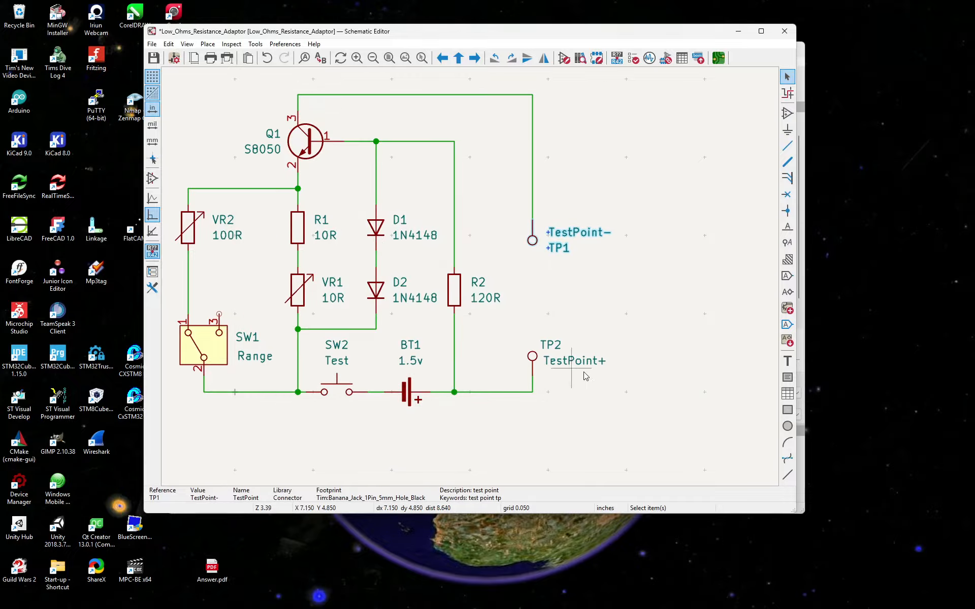
click(633, 394)
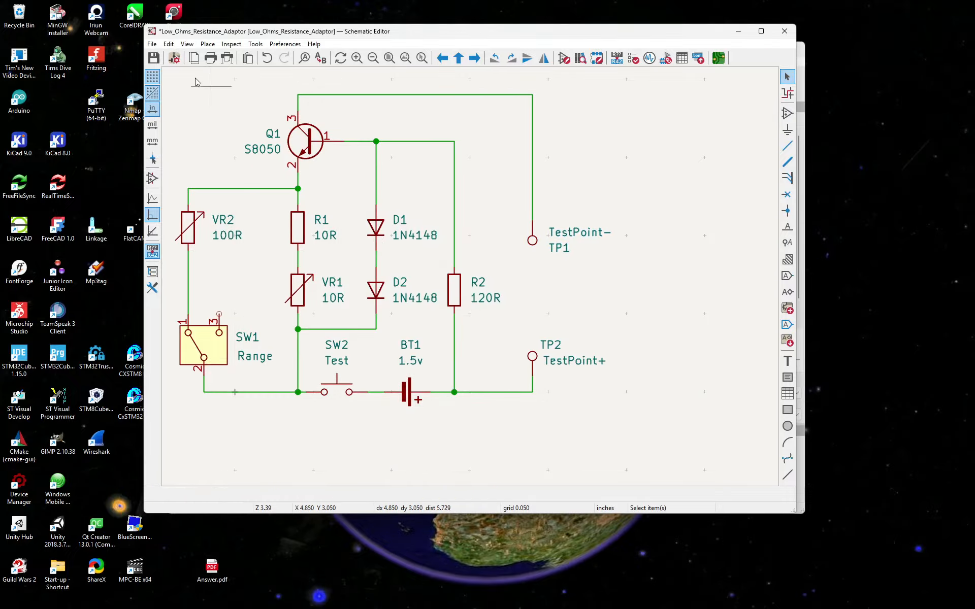
Save the Low_Ohms_Resistance_Adaptor schematic and switch to its board layout in the PCB Editor.
click(153, 57)
drag(407, 31, 404, 38)
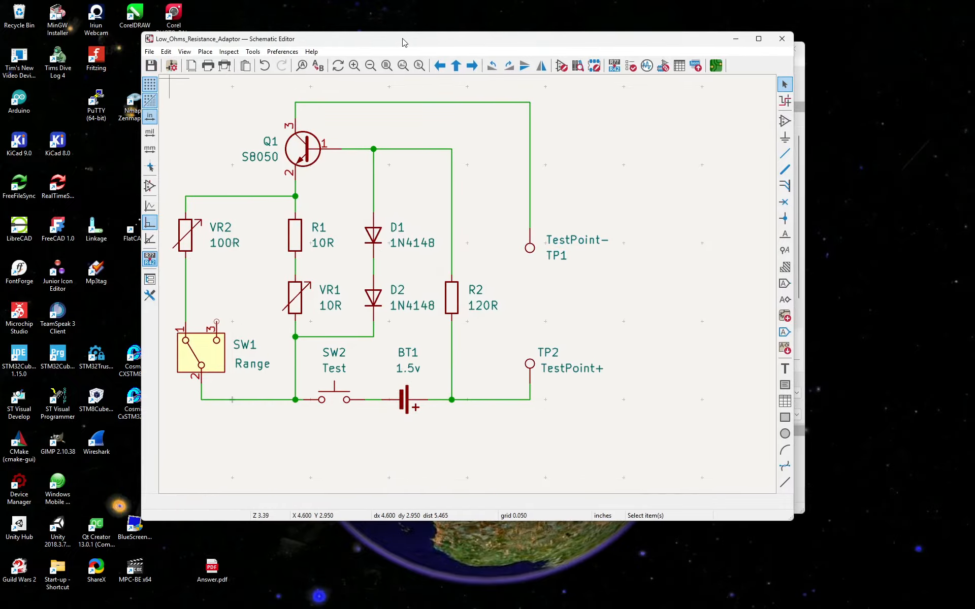
click(715, 66)
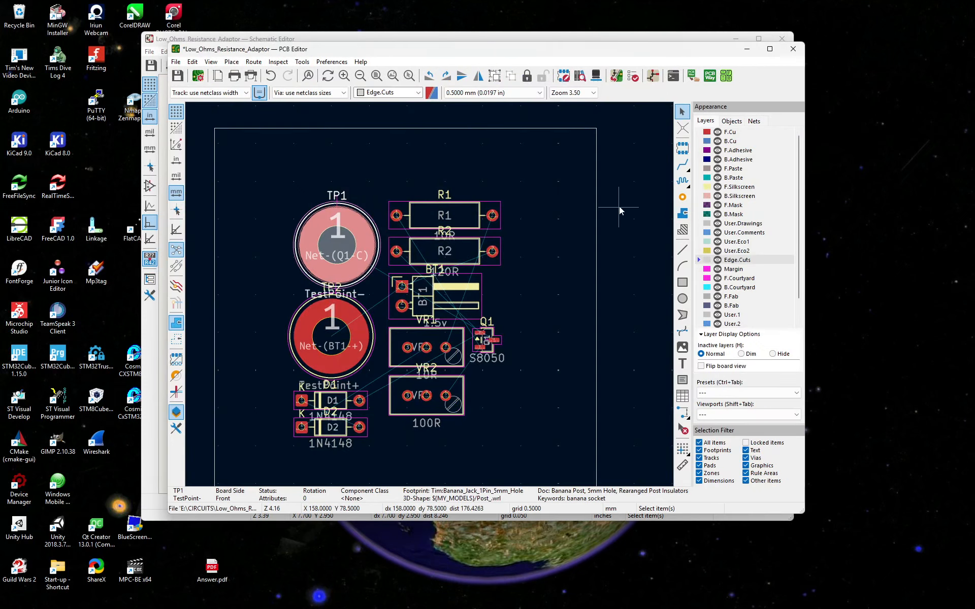
click(592, 147)
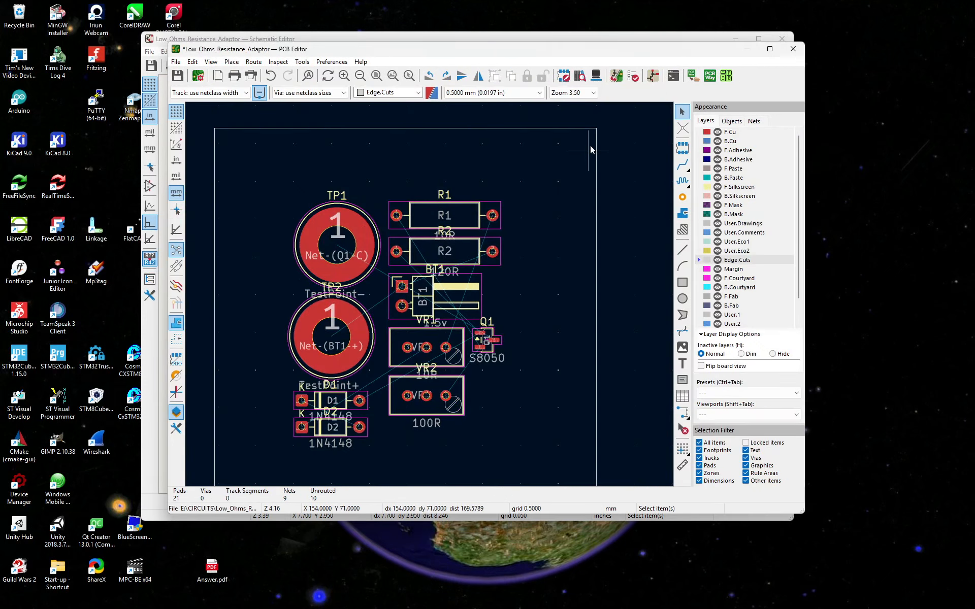
Update the PCB from the schematic so TP1 and TP2 use the black and red banana jack footprints.
click(616, 78)
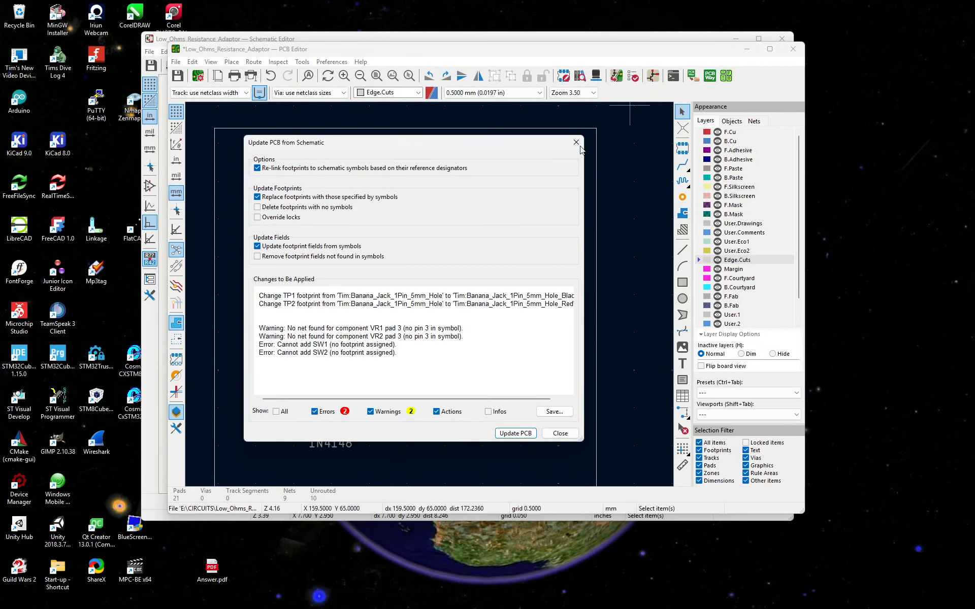
click(516, 434)
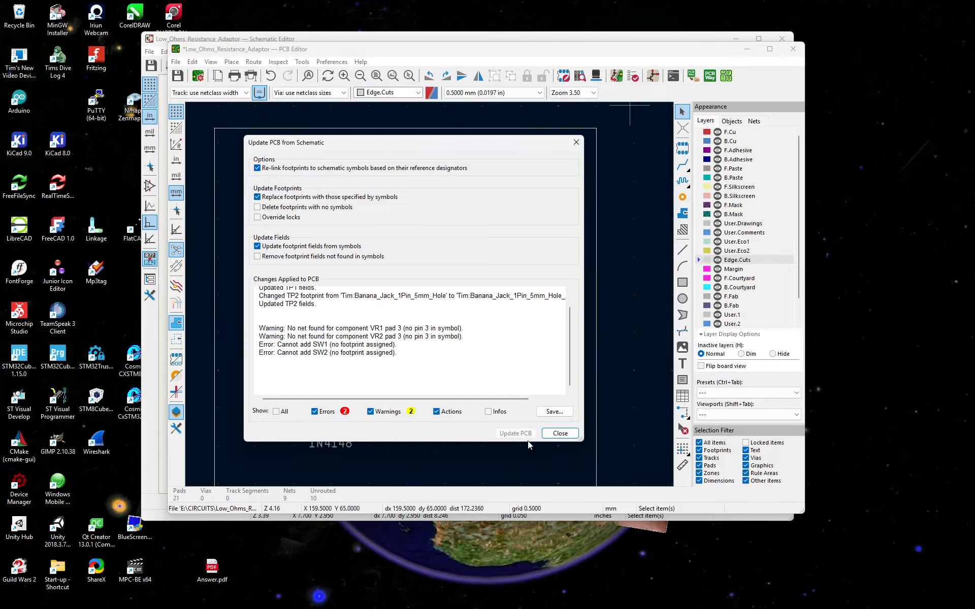
click(560, 433)
drag(520, 389, 579, 319)
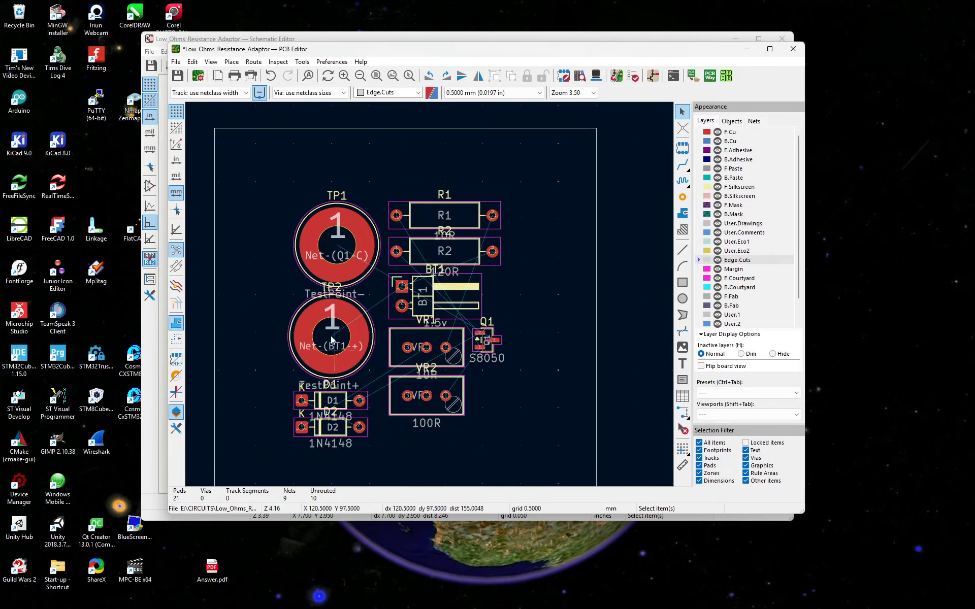
Examine the board in the 3D viewer from above, below and several sides, checking the black and red banana jacks.
click(595, 76)
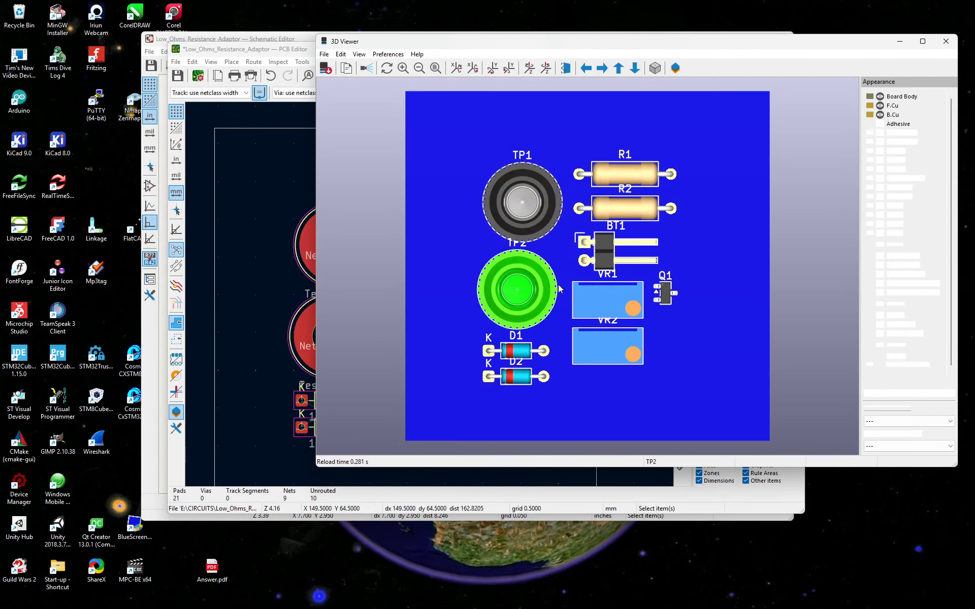
drag(598, 390, 816, 190)
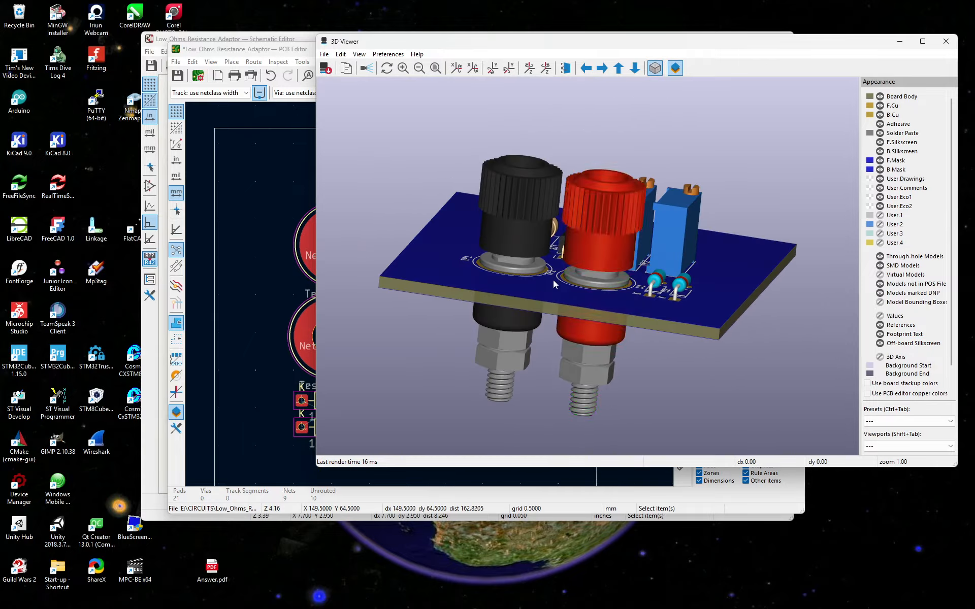
drag(553, 285, 466, 307)
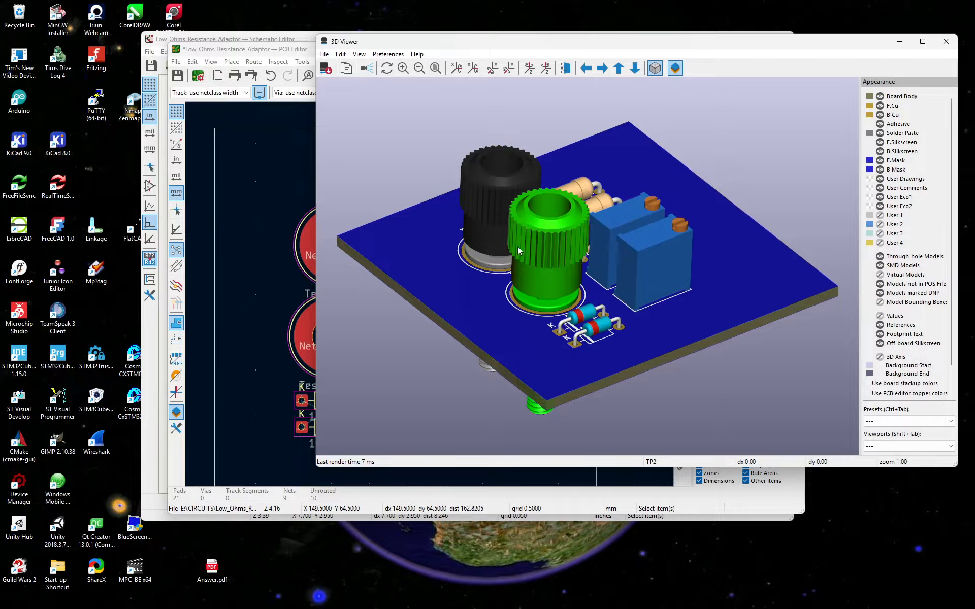
drag(517, 246, 686, 215)
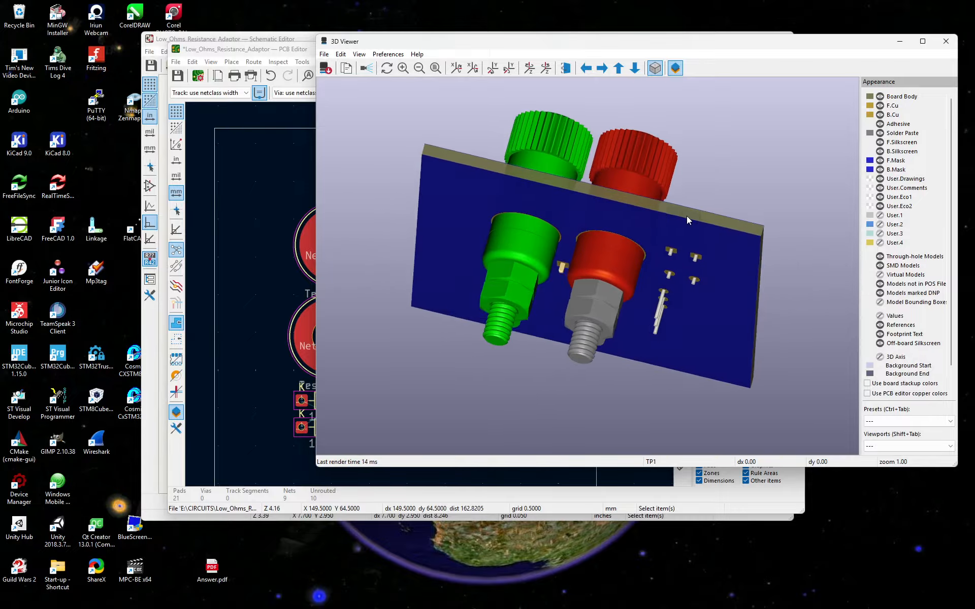
drag(538, 157, 353, 269)
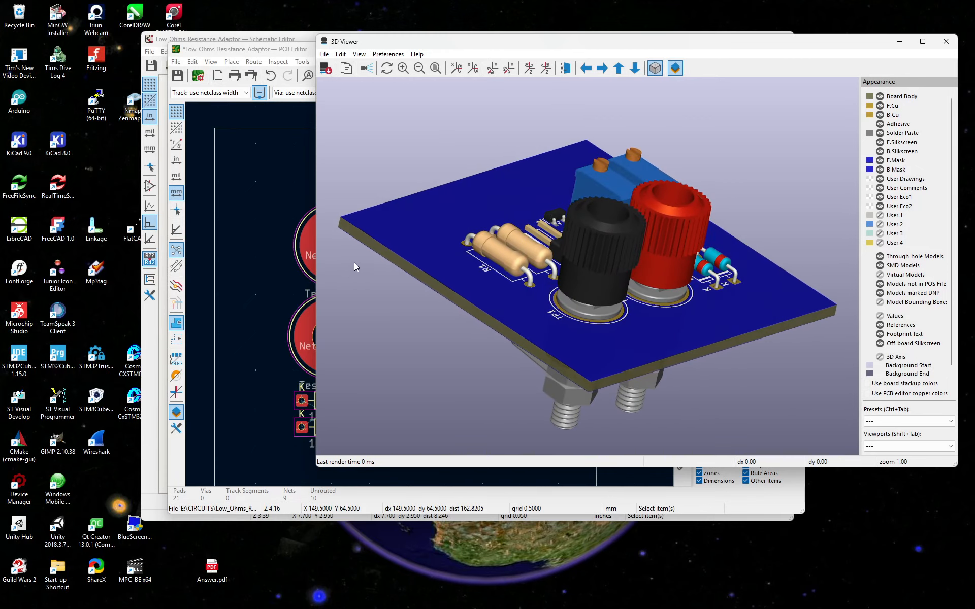
drag(698, 341, 432, 303)
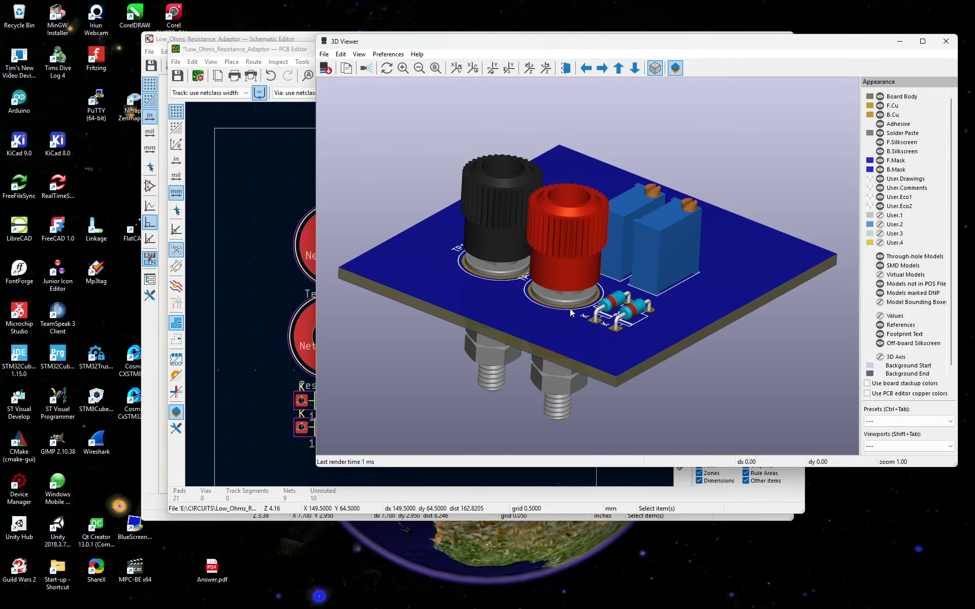
drag(539, 322, 496, 321)
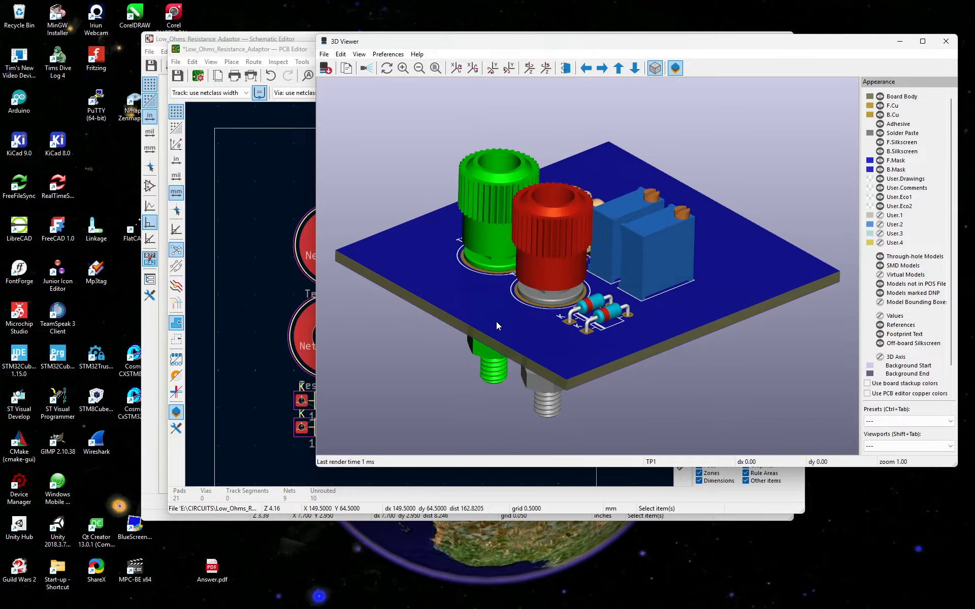
drag(697, 328, 635, 284)
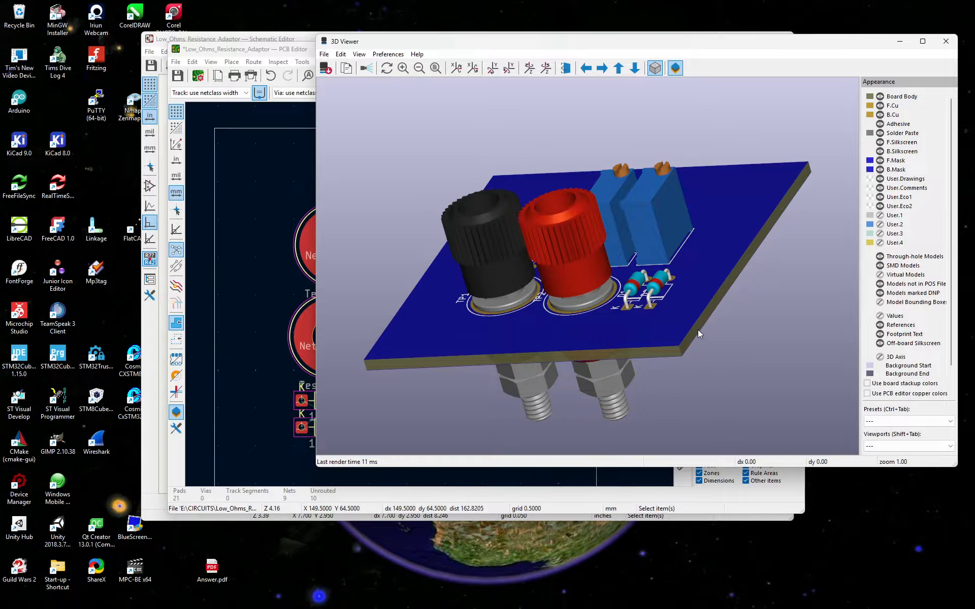
drag(699, 332, 773, 249)
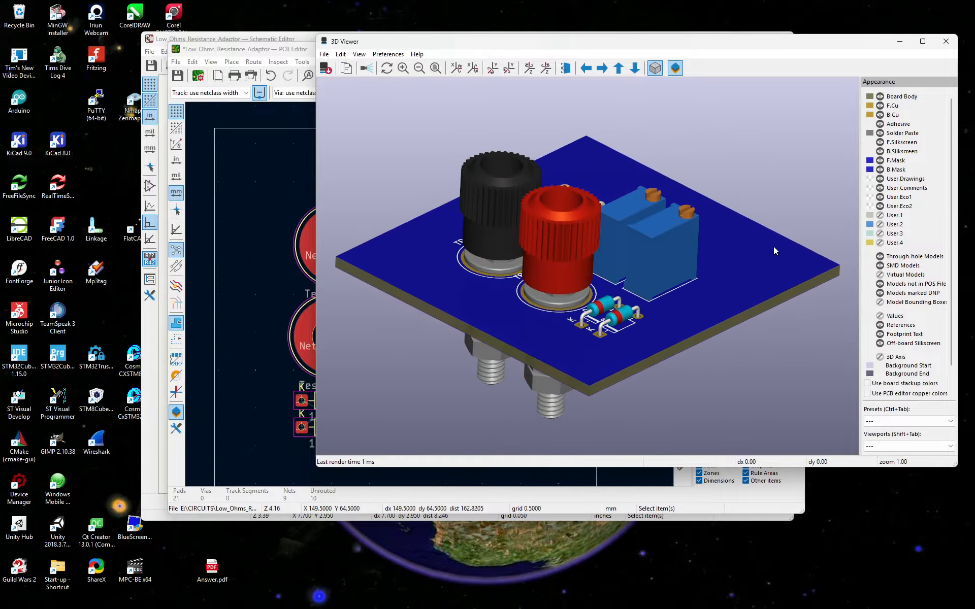
drag(388, 266, 408, 277)
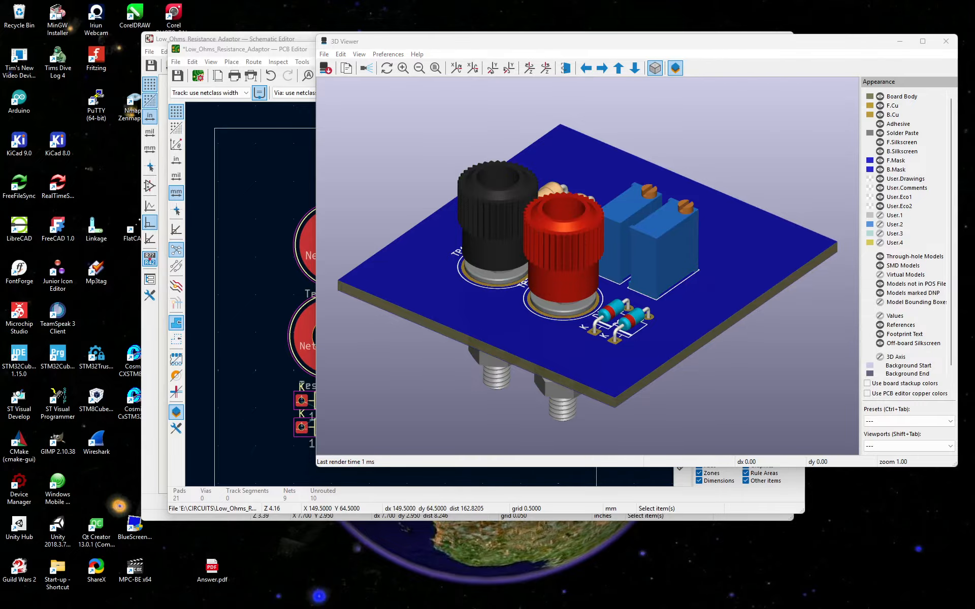
Switch to the Banana_Post model in FreeCAD, move its window aside, and return to examining the board in KiCad's 3D viewer.
key(alt+Tab)
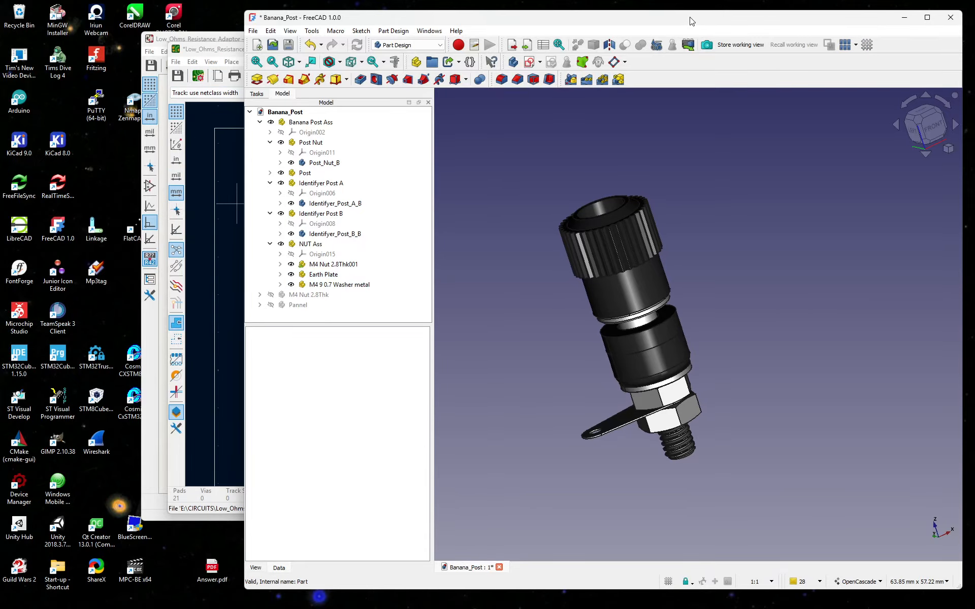
drag(692, 19, 570, 153)
click(802, 47)
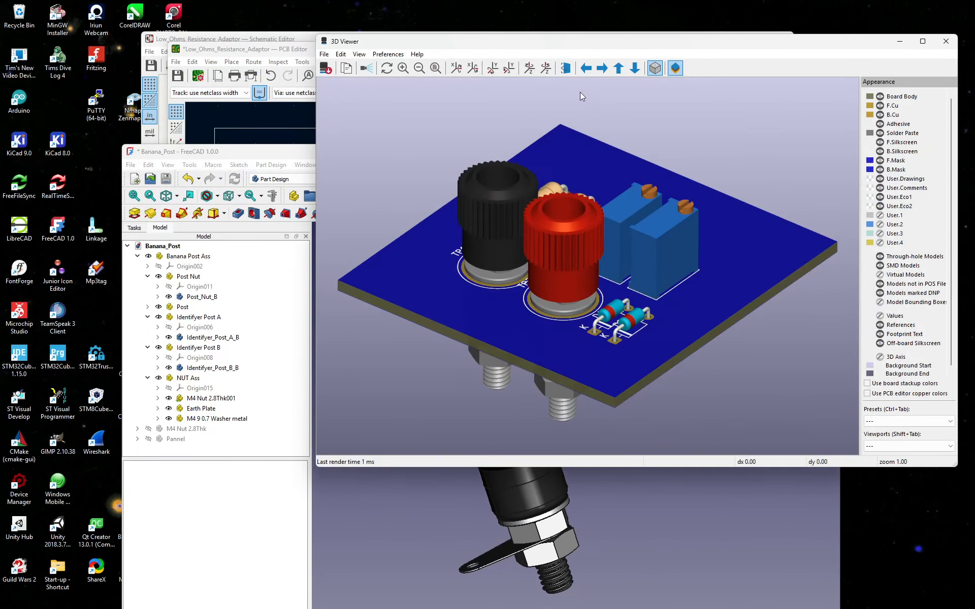
drag(729, 325, 584, 335)
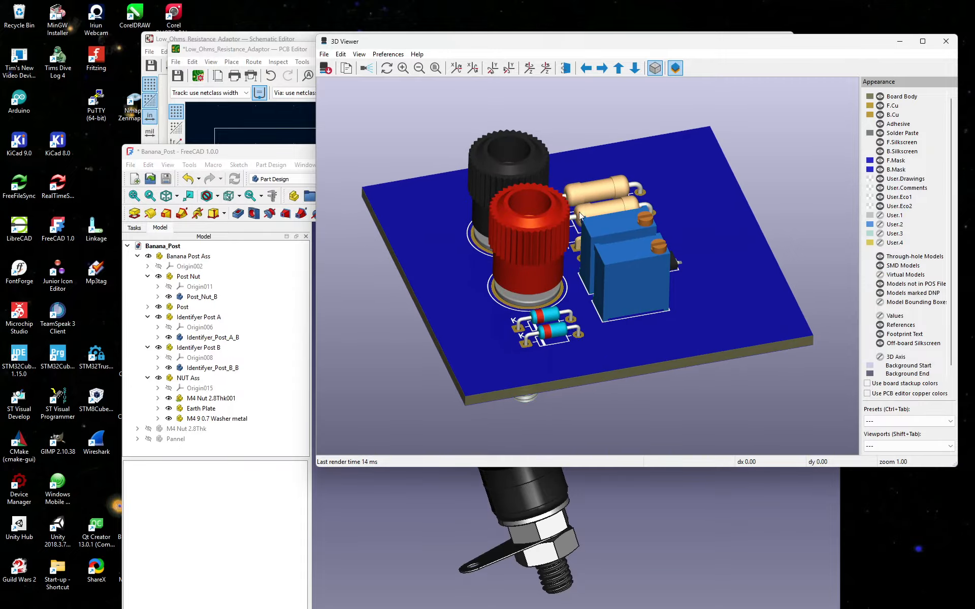
Examine the populated board from above and from several sides in the 3D viewer, including the banana jacks and trimmers.
drag(711, 310, 632, 357)
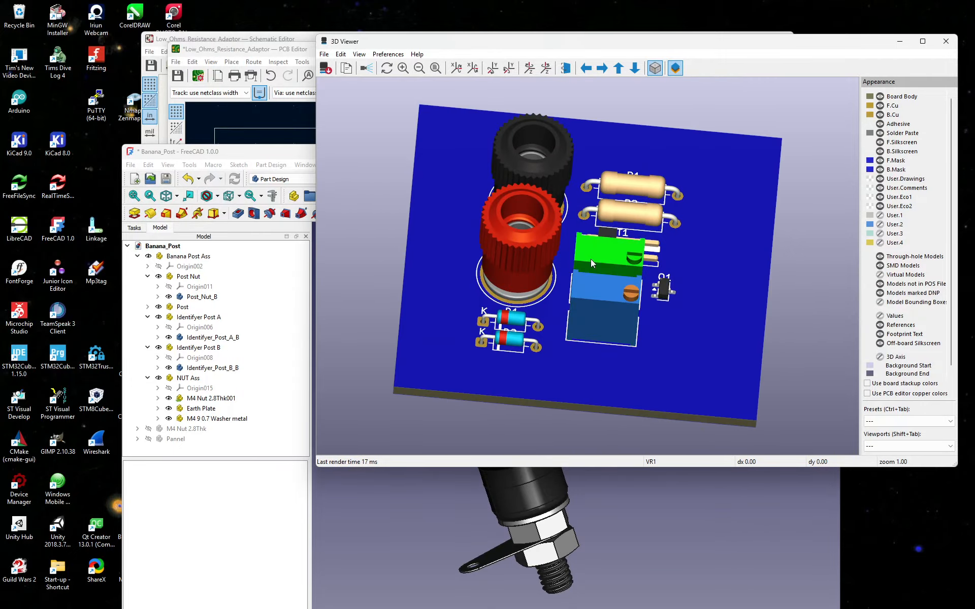
drag(717, 368, 471, 321)
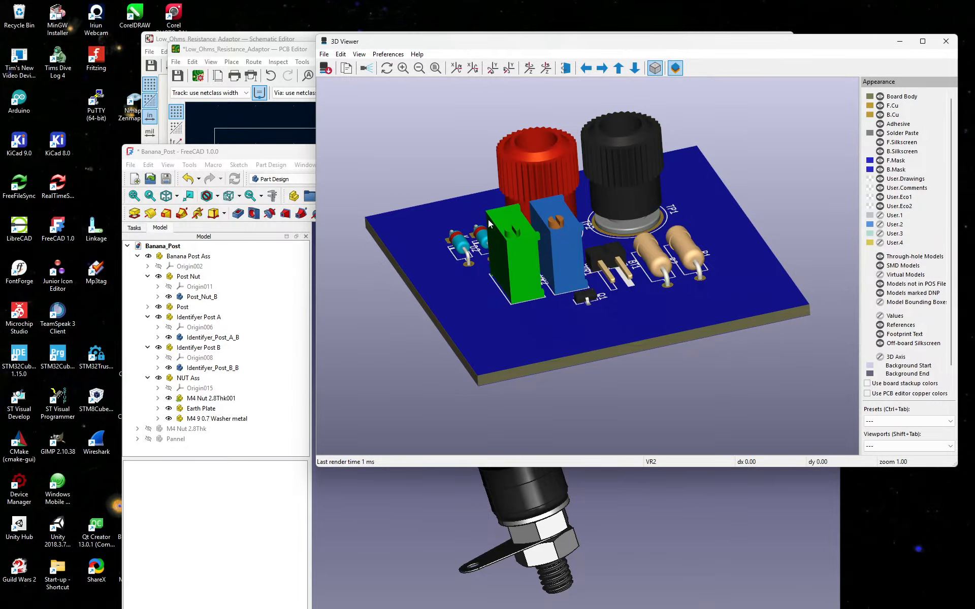
drag(718, 285, 723, 346)
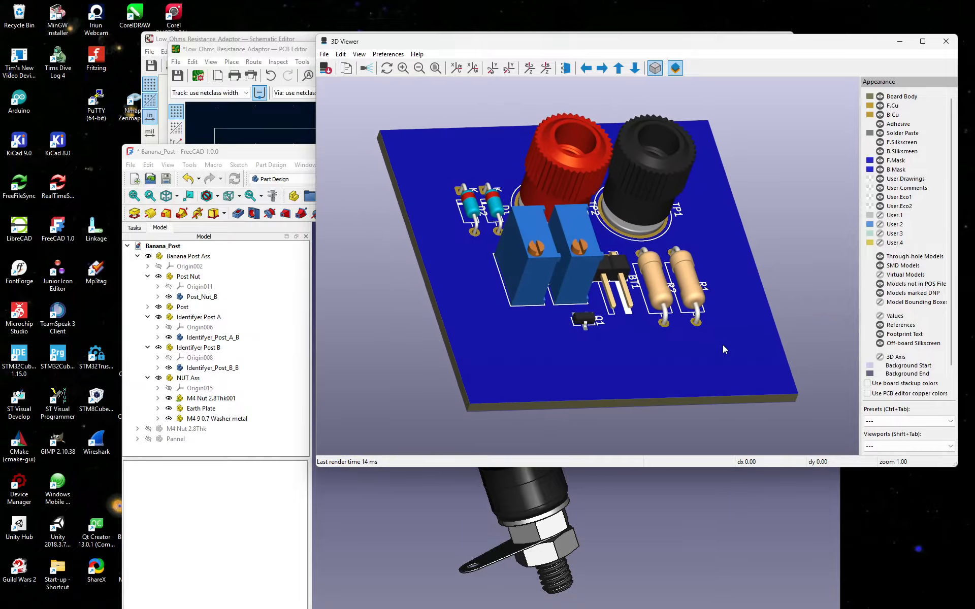
drag(762, 227, 681, 302)
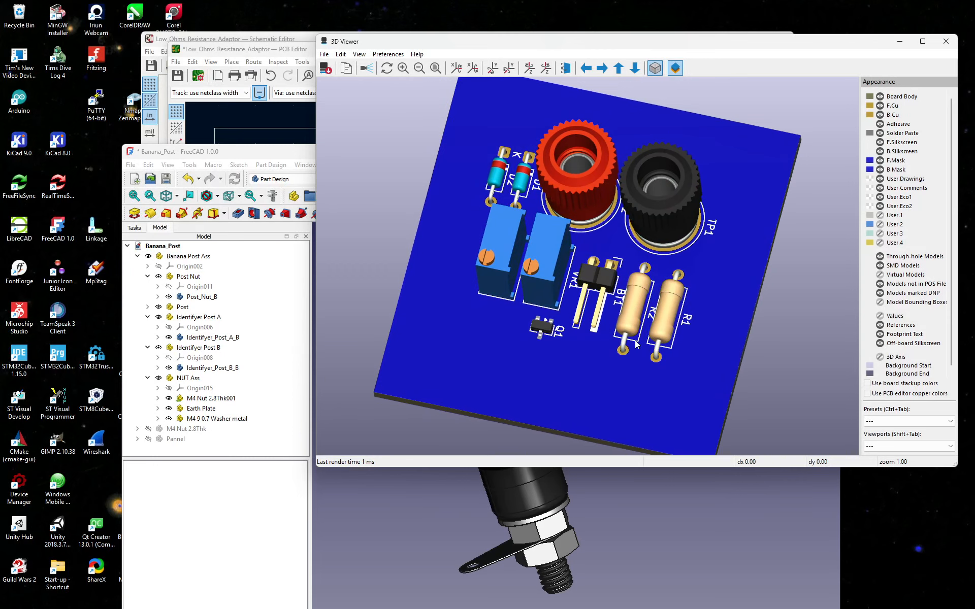
drag(492, 369, 447, 245)
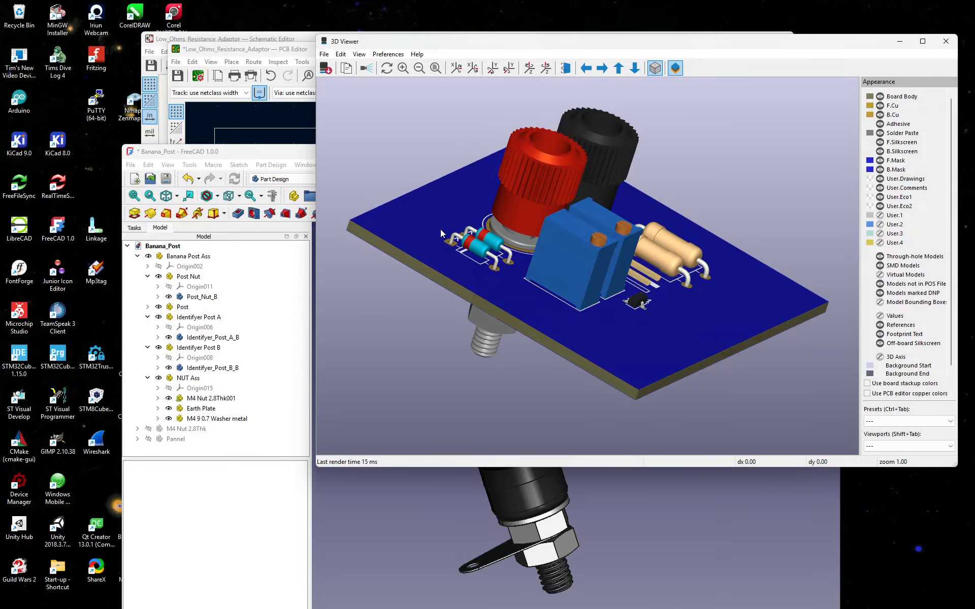
Switch to FreeCAD in a maximised window, close the Banana_Post document and browse to the 3D CAD folder for another document.
drag(278, 155, 315, 1)
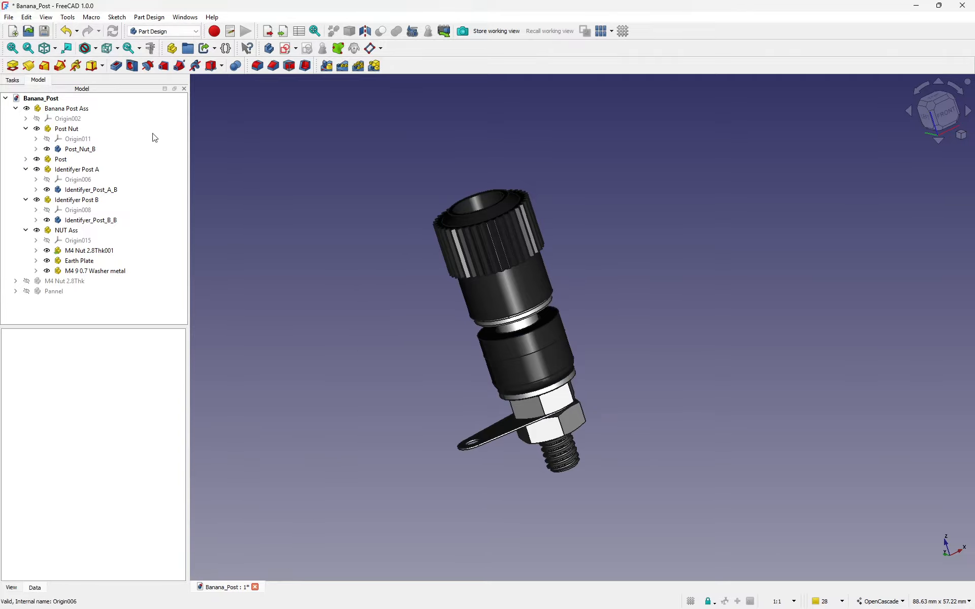
click(255, 587)
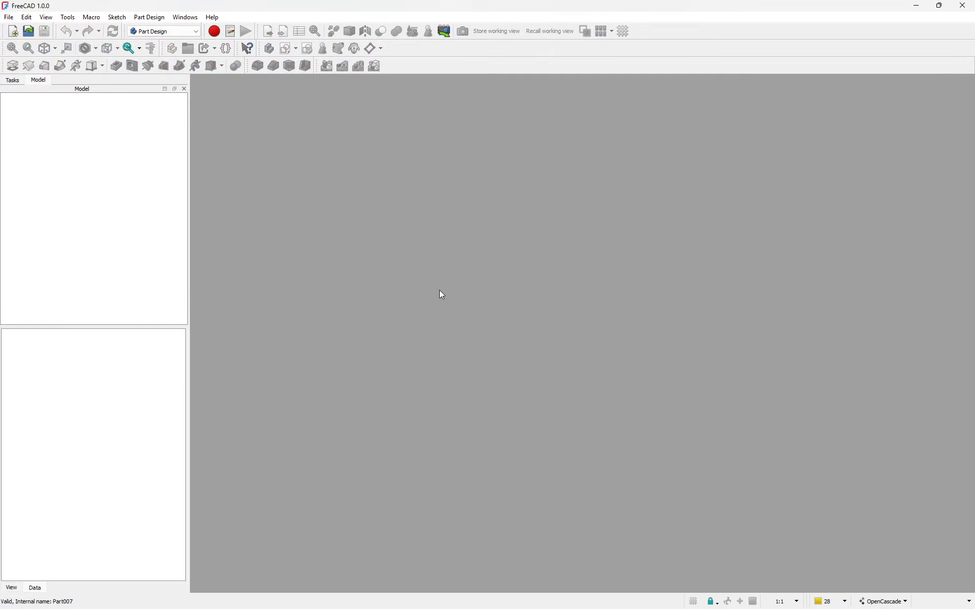
click(28, 31)
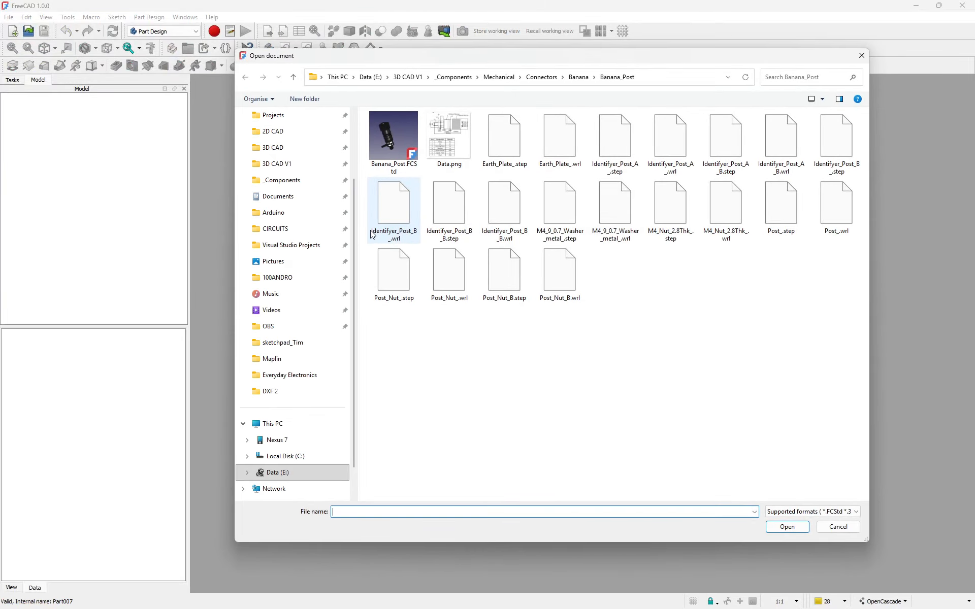
click(407, 77)
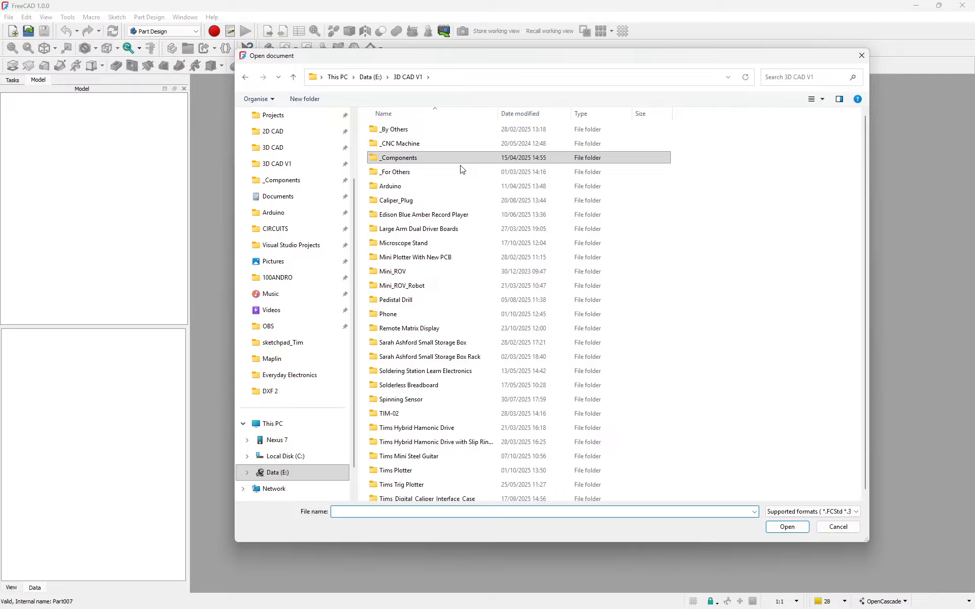
scroll(442, 239, down, 1)
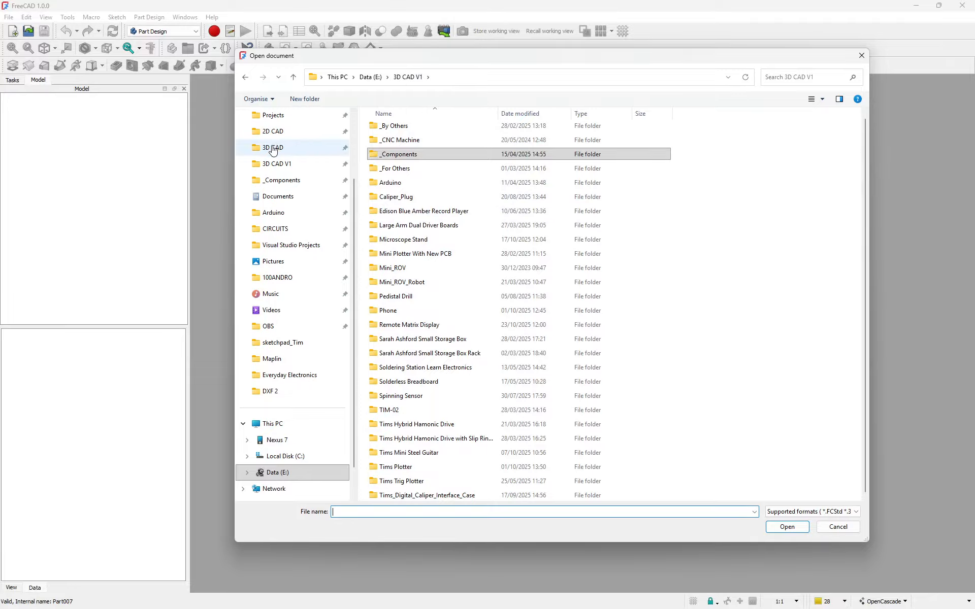
click(289, 147)
Open _Assembly_Tim-01.FCStd from the Tim-01 folder.
scroll(521, 234, down, 15)
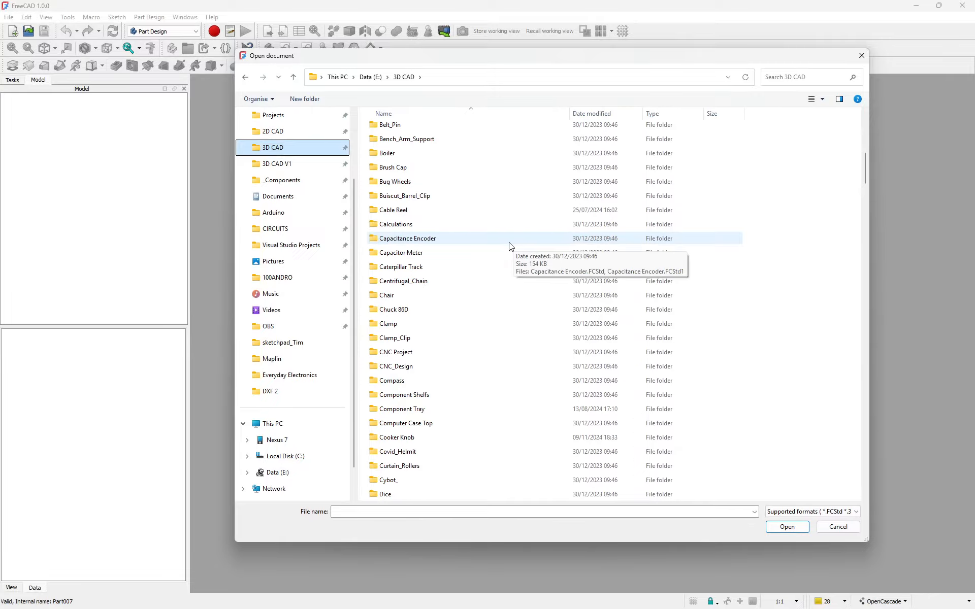
scroll(511, 246, down, 20)
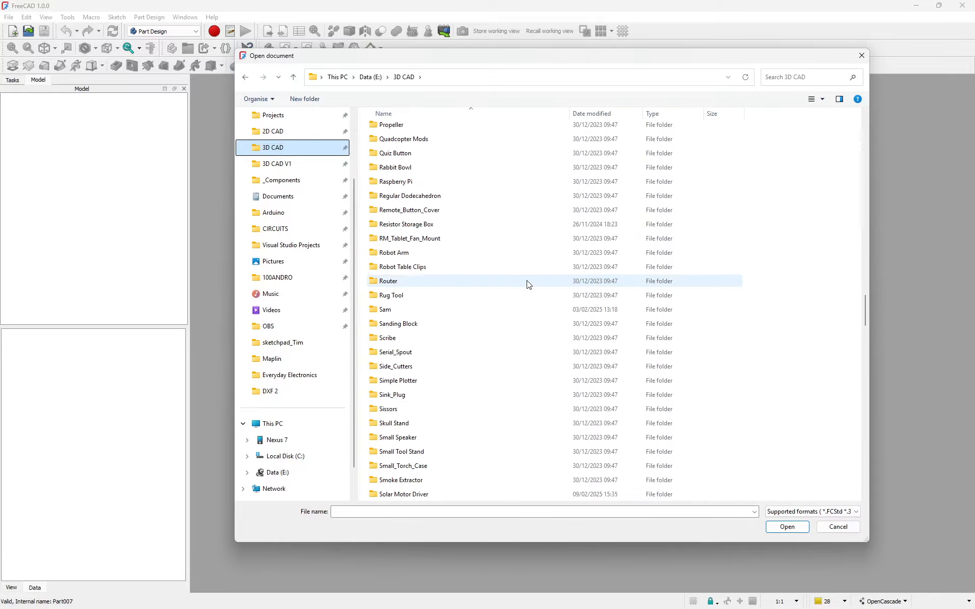
scroll(528, 284, down, 20)
scroll(499, 285, up, 8)
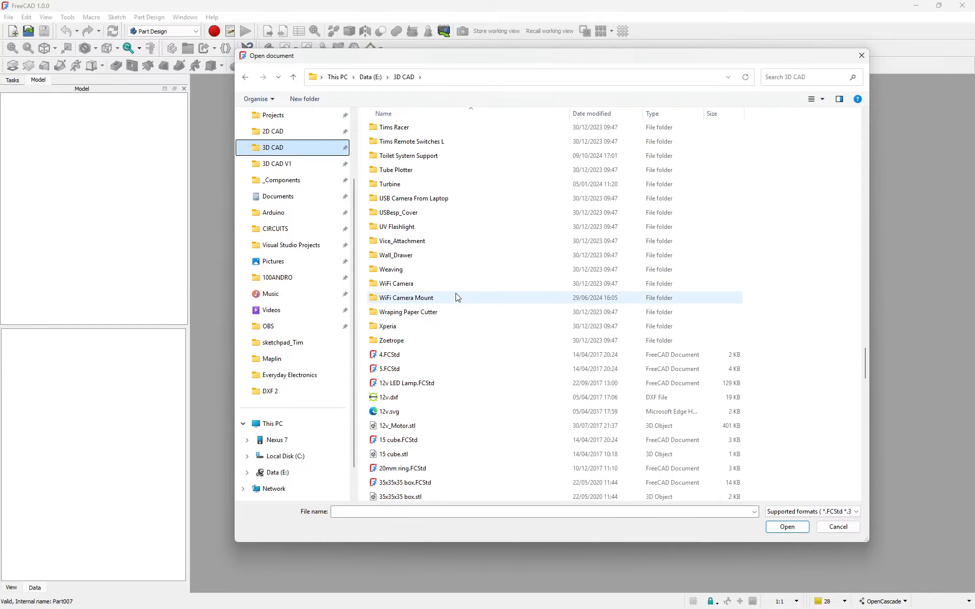
scroll(457, 300, up, 4)
click(386, 227)
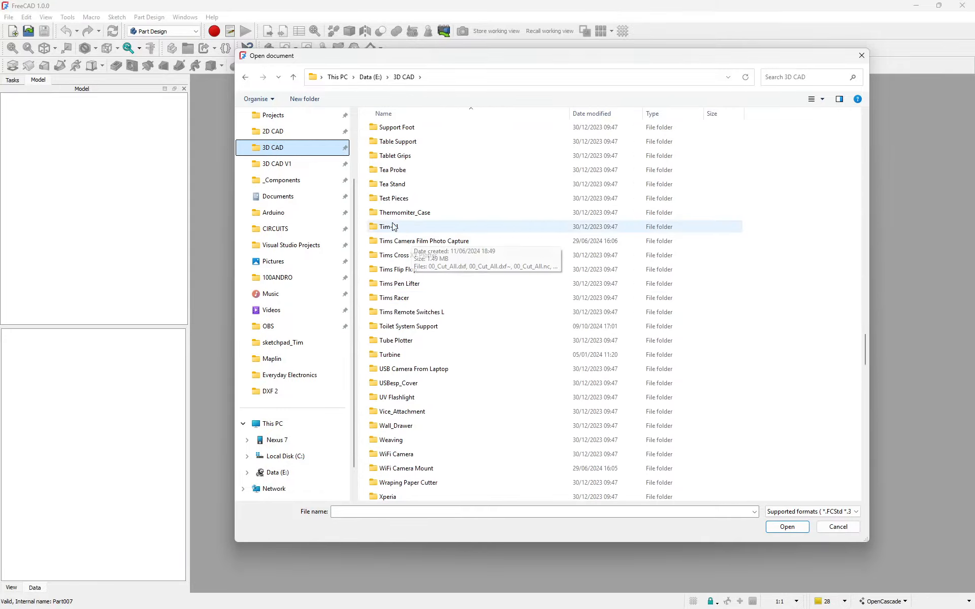
double_click(385, 228)
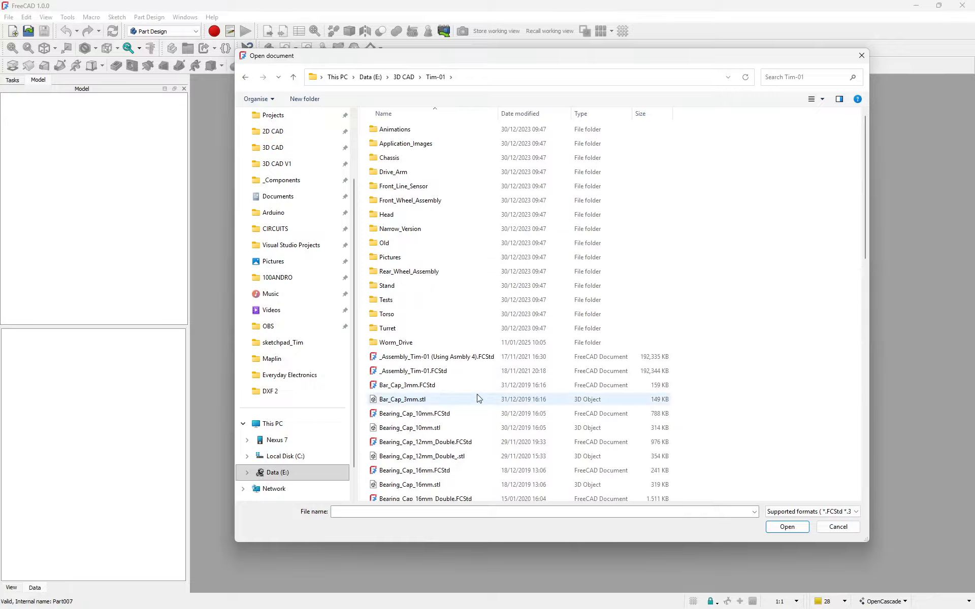
double_click(384, 371)
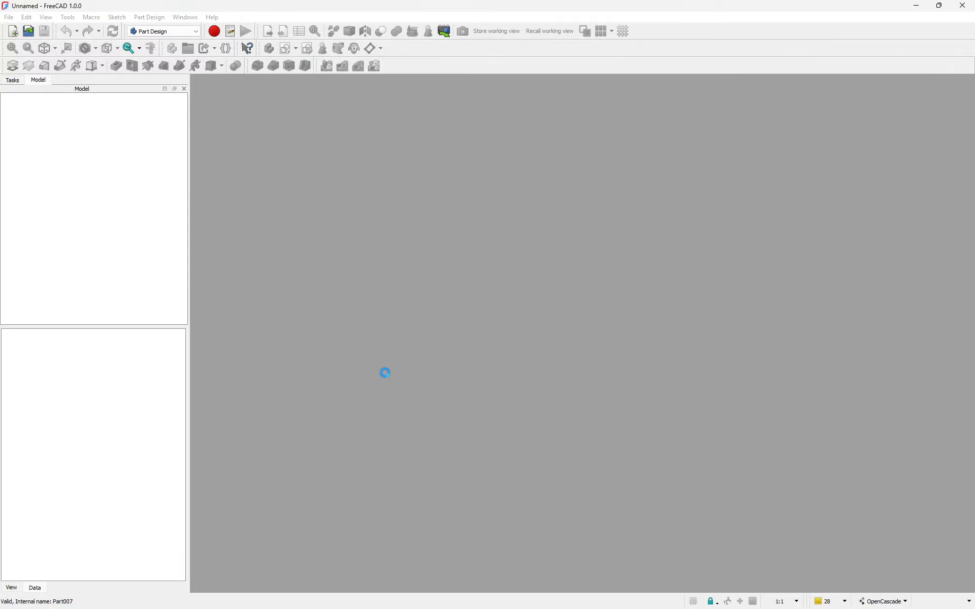
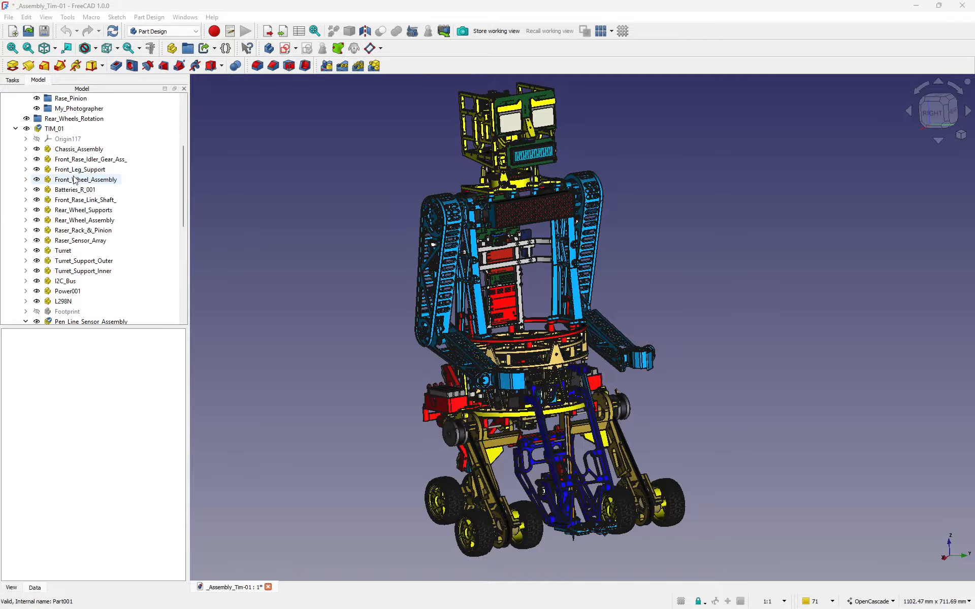
Look through the TIM_01 model tree, including the parts of the Pen_Line_Sensor_Assembly.
scroll(76, 185, down, 3)
scroll(77, 194, down, 3)
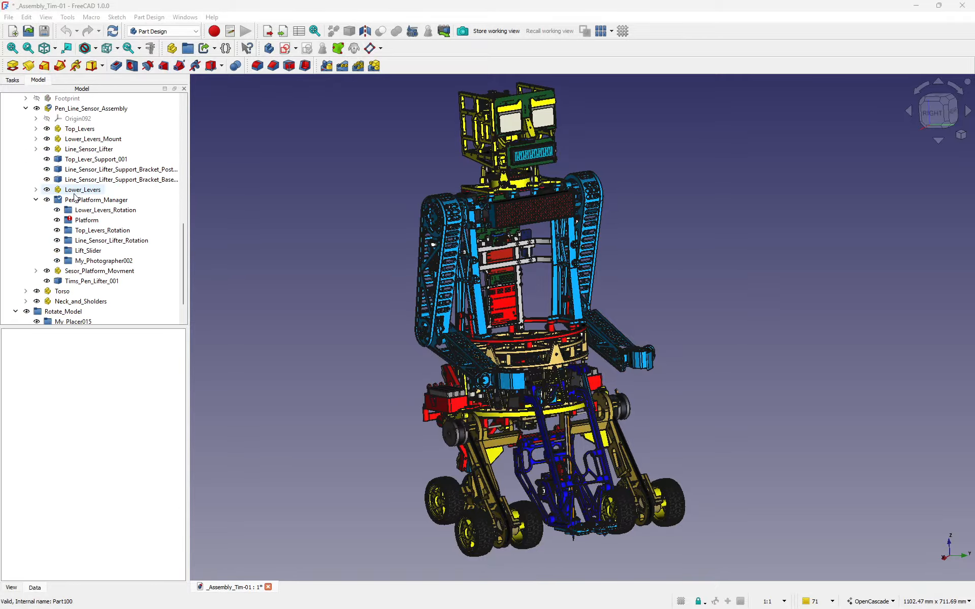
scroll(75, 197, down, 1)
scroll(125, 224, up, 7)
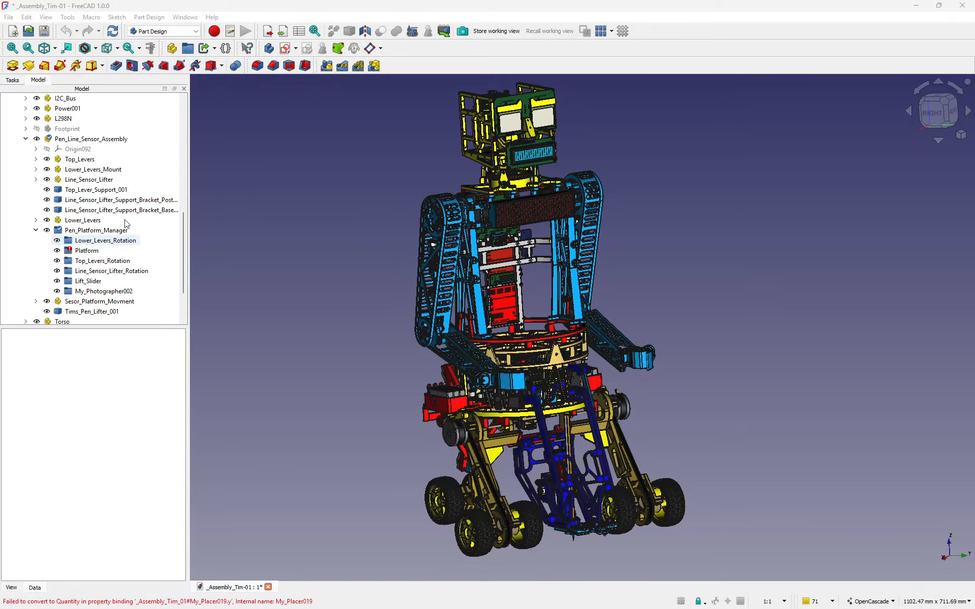
scroll(206, 234, up, 5)
Examine the robot's torso with its arms, LED matrix and circuit boards up close, and return to the whole assembly.
middle_drag(654, 327, 197, 298)
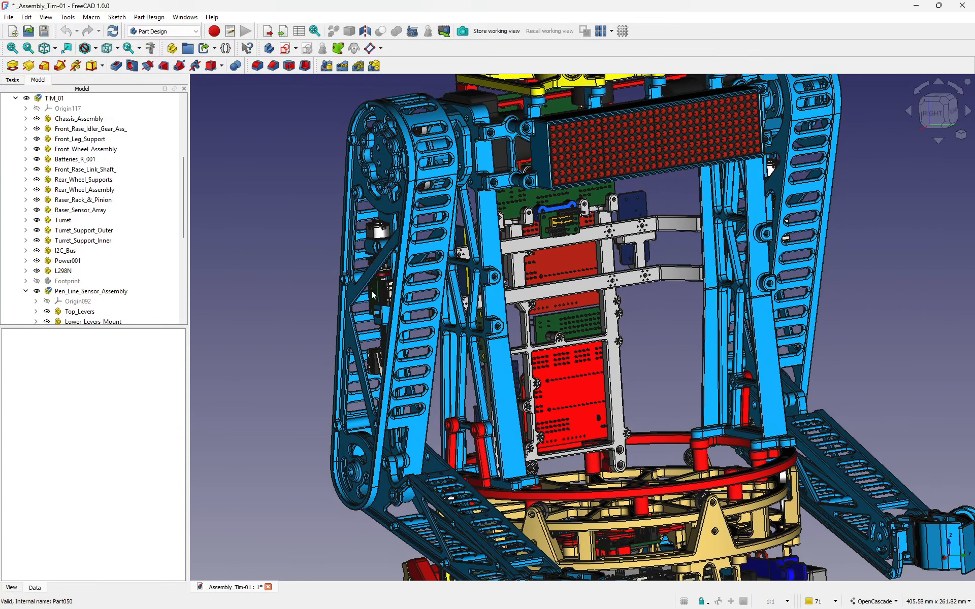
middle_drag(597, 342, 468, 277)
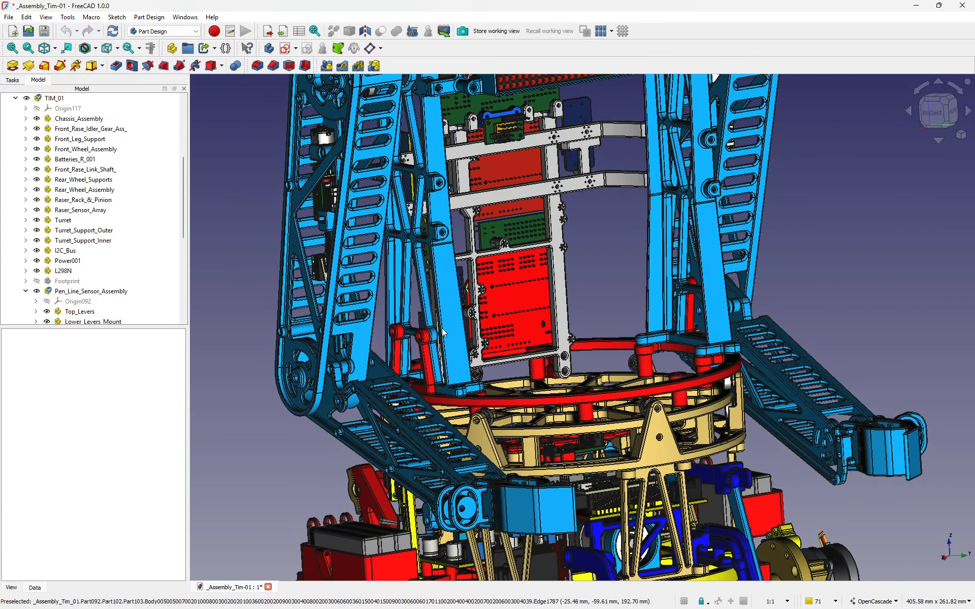
scroll(437, 333, down, 5)
scroll(466, 330, down, 2)
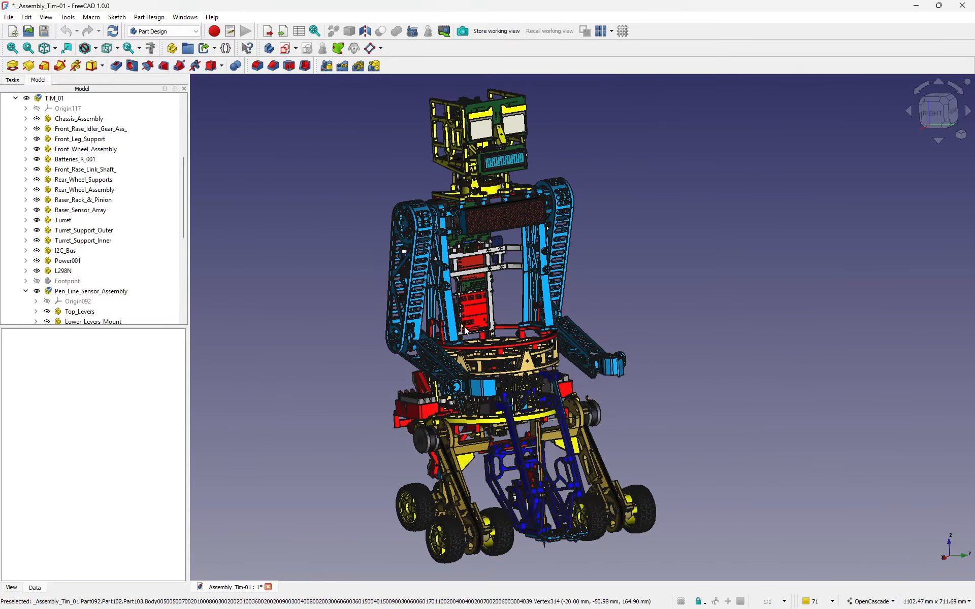
scroll(465, 330, down, 2)
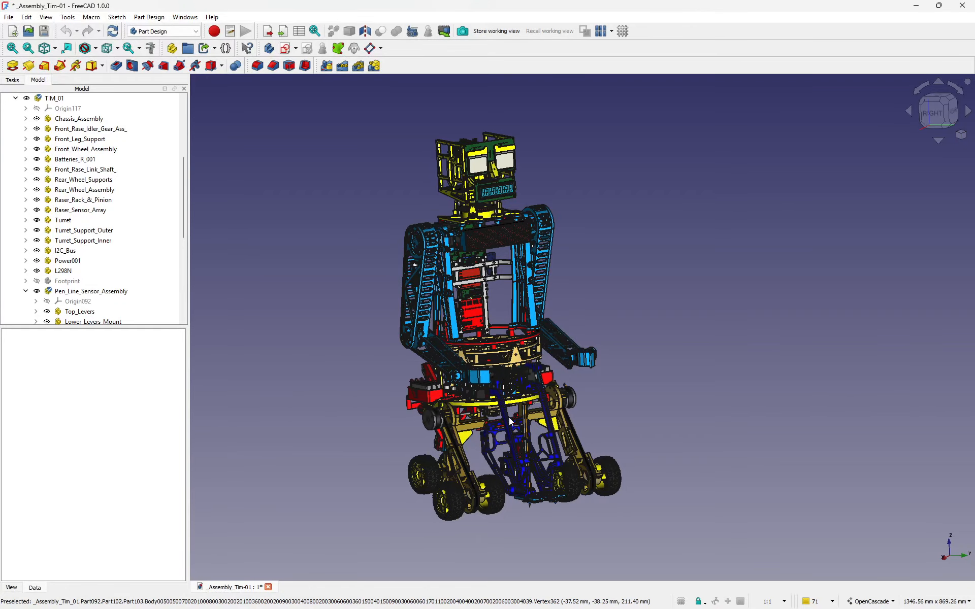
Examine the robot's wheels, leg supports and pen line sensor mechanism, continuing up to the turret supports.
scroll(461, 519, up, 7)
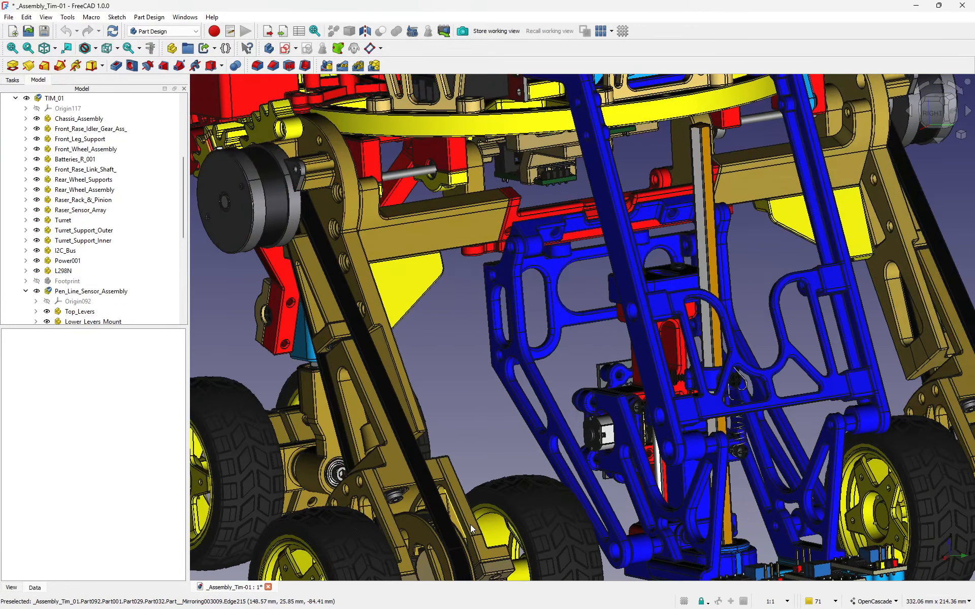
scroll(533, 533, up, 7)
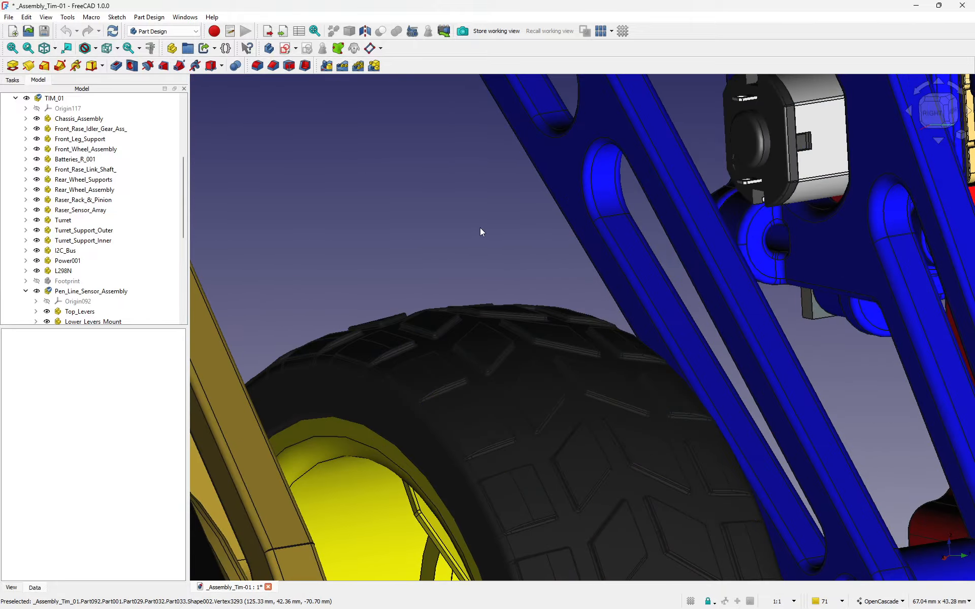
scroll(480, 234, down, 6)
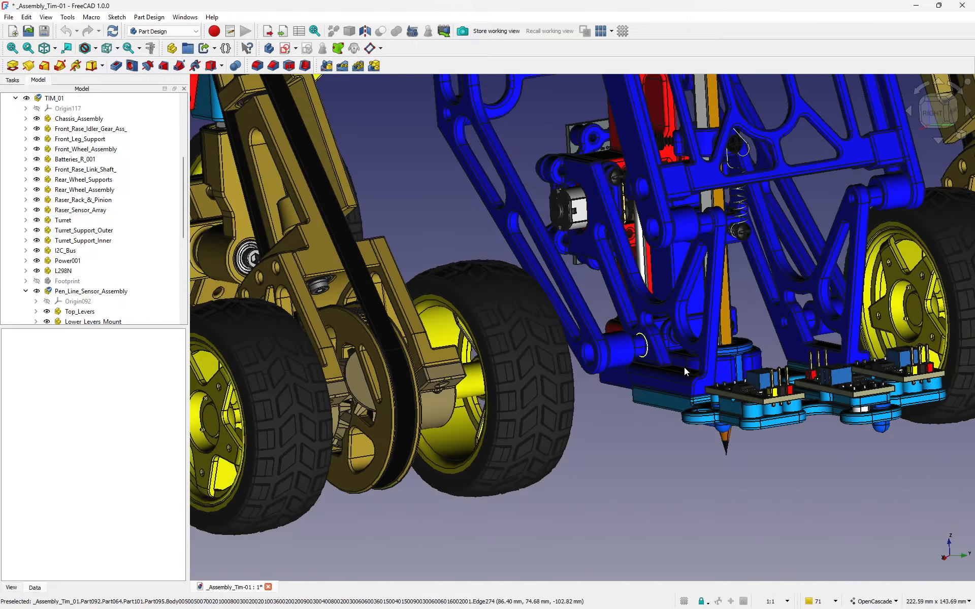
middle_drag(706, 284, 561, 460)
middle_drag(691, 373, 671, 403)
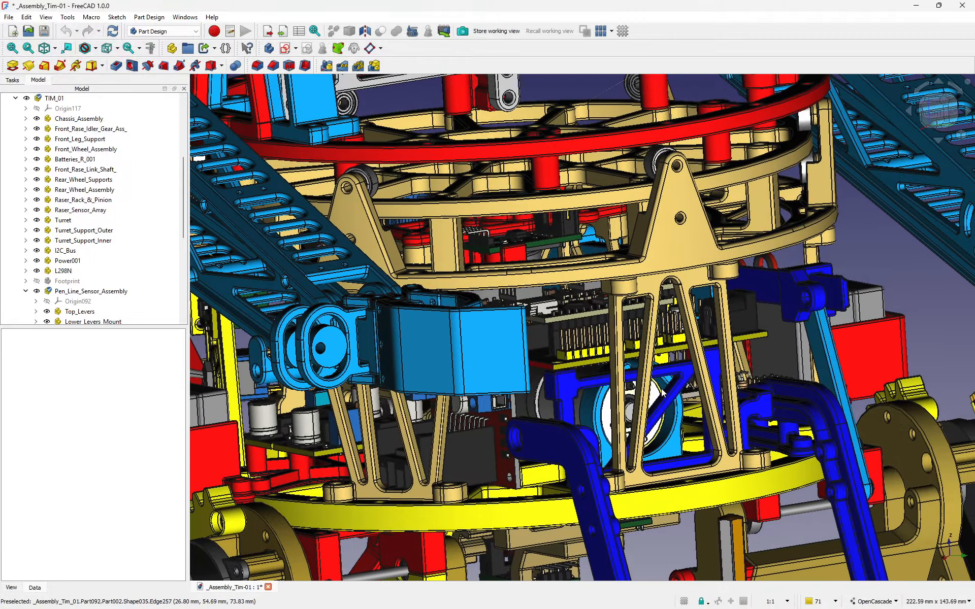
Inspect the red motor driver board behind the turret supports from several angles, including its terminal blocks and capacitors.
middle_drag(684, 381, 649, 386)
scroll(478, 400, up, 3)
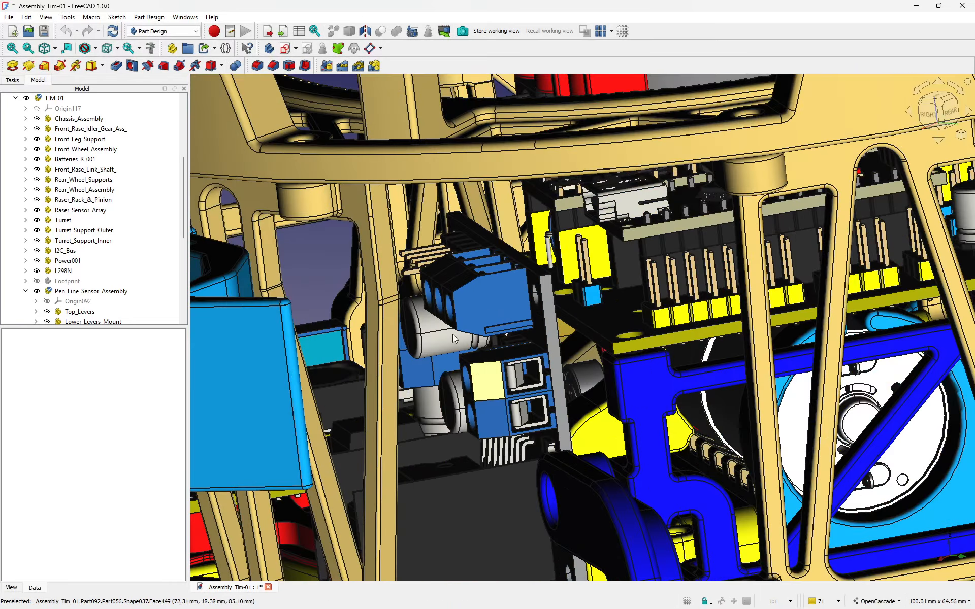
middle_drag(479, 335, 515, 276)
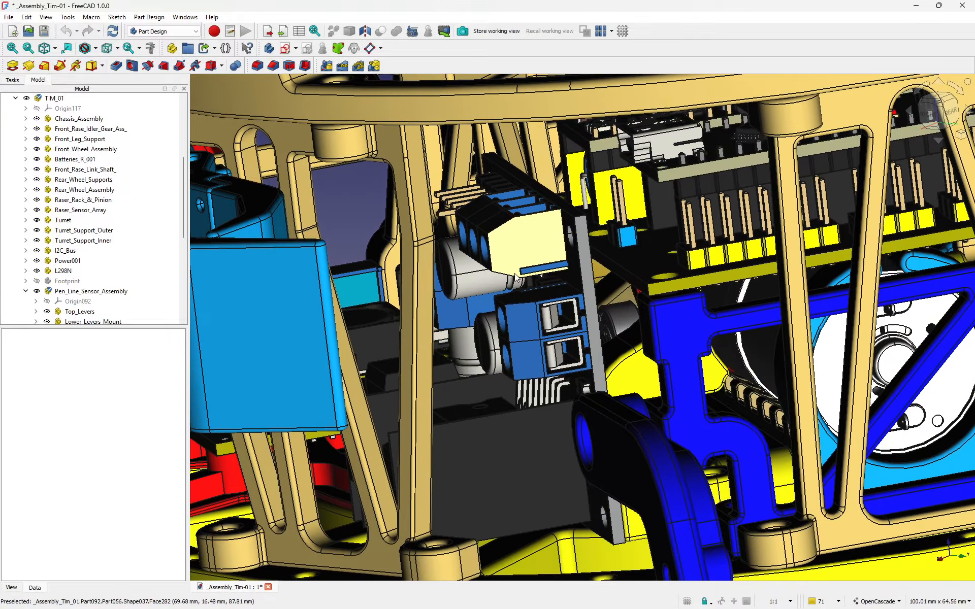
middle_drag(434, 300, 576, 269)
middle_drag(346, 327, 557, 334)
scroll(532, 338, up, 3)
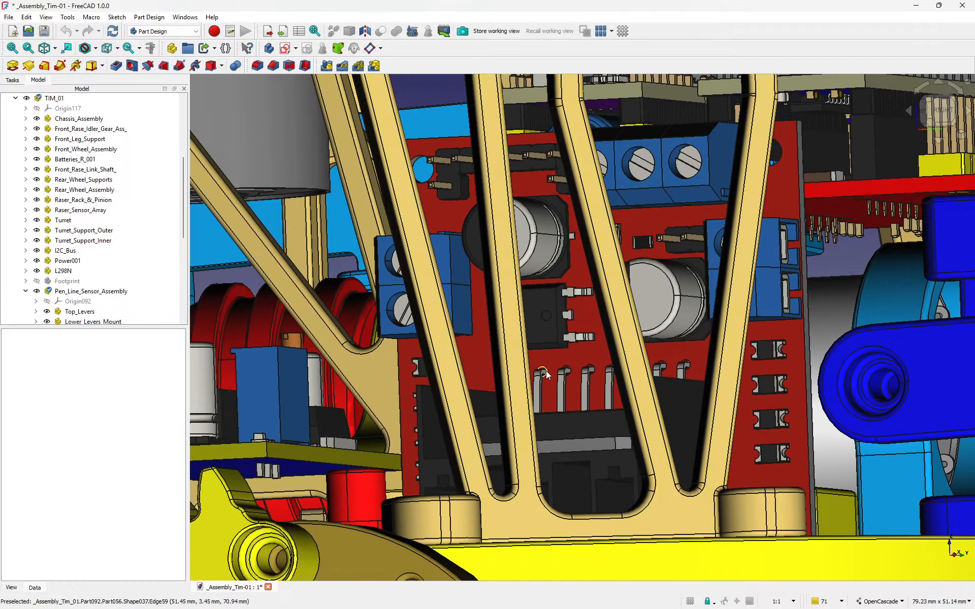
scroll(547, 371, down, 2)
middle_drag(547, 371, 398, 486)
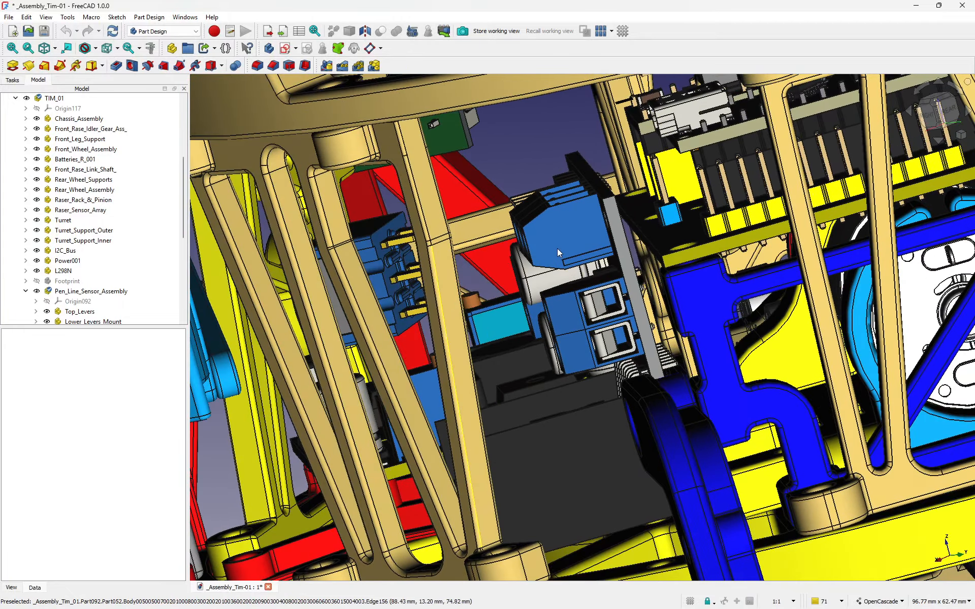
middle_drag(527, 319, 730, 303)
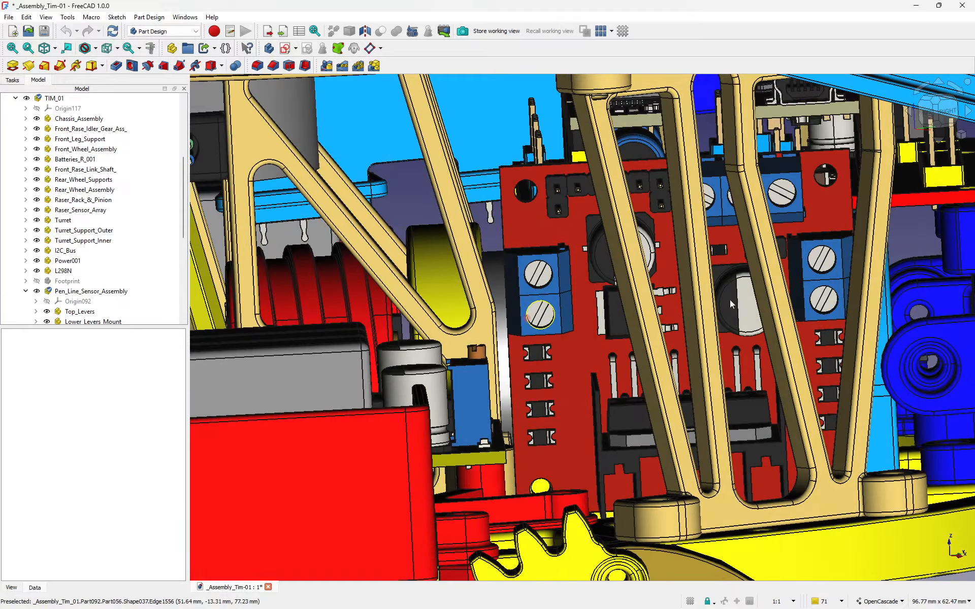
Inspect the battery pack, the blue circuit boards and the toggle switch beside the turret supports.
middle_drag(508, 358, 630, 366)
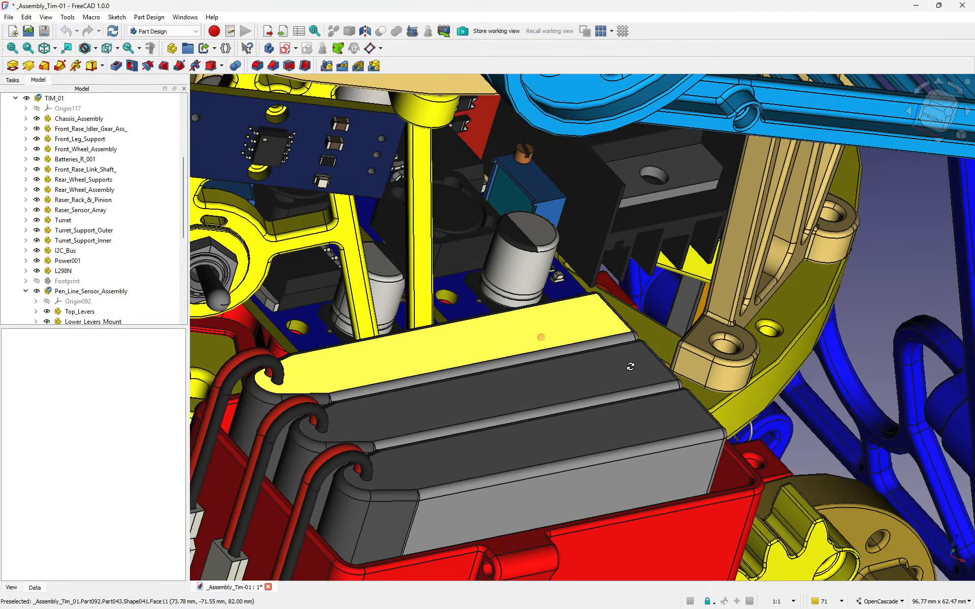
middle_drag(516, 343, 630, 440)
middle_drag(481, 336, 407, 328)
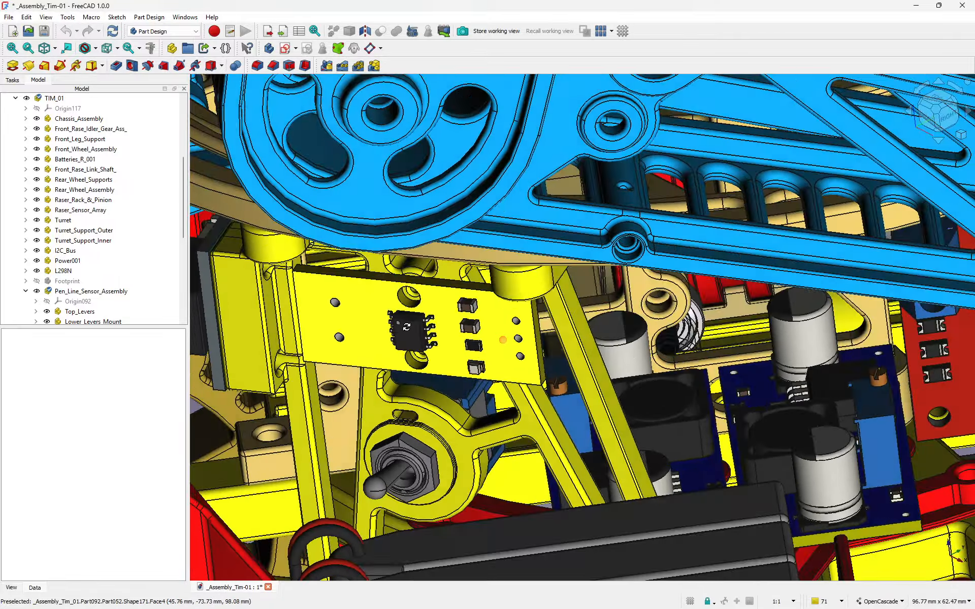
middle_drag(783, 448, 772, 446)
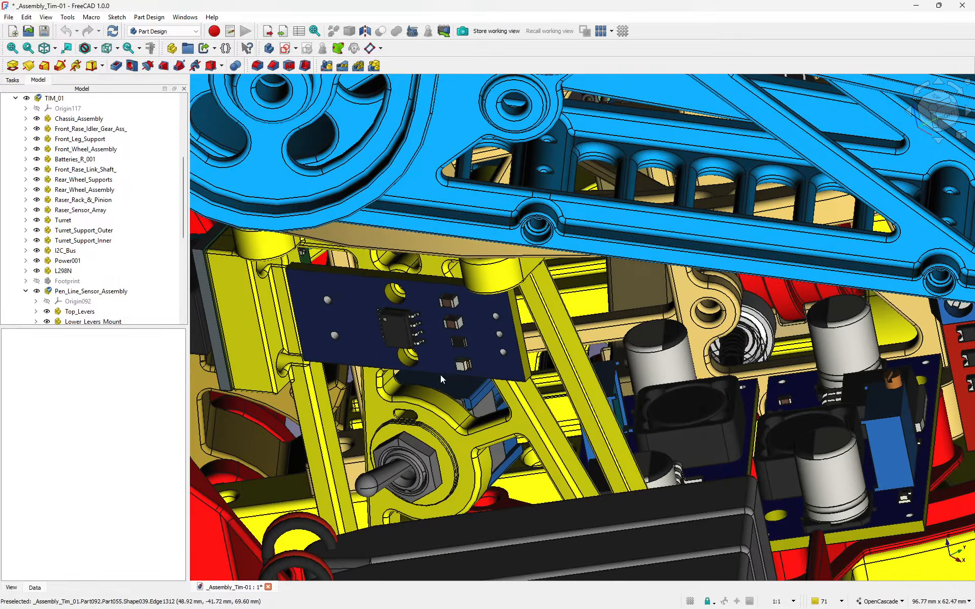
Inspect the battery pack, drive gears, gripper arm and the electronics inside the turret supports from several angles.
scroll(440, 375, down, 4)
middle_drag(681, 349, 539, 279)
middle_drag(735, 416, 650, 413)
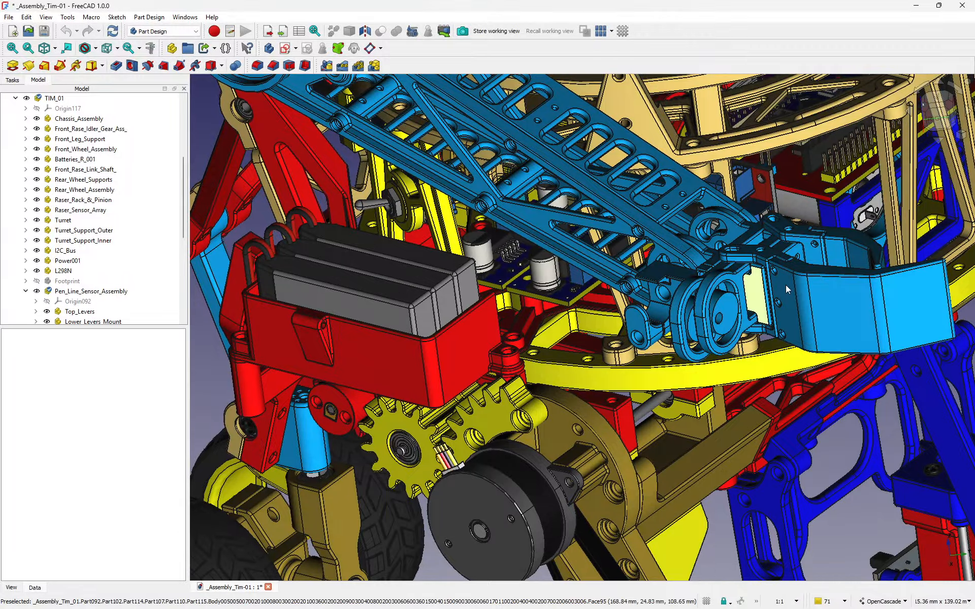
middle_drag(806, 283, 688, 427)
middle_drag(617, 463, 742, 372)
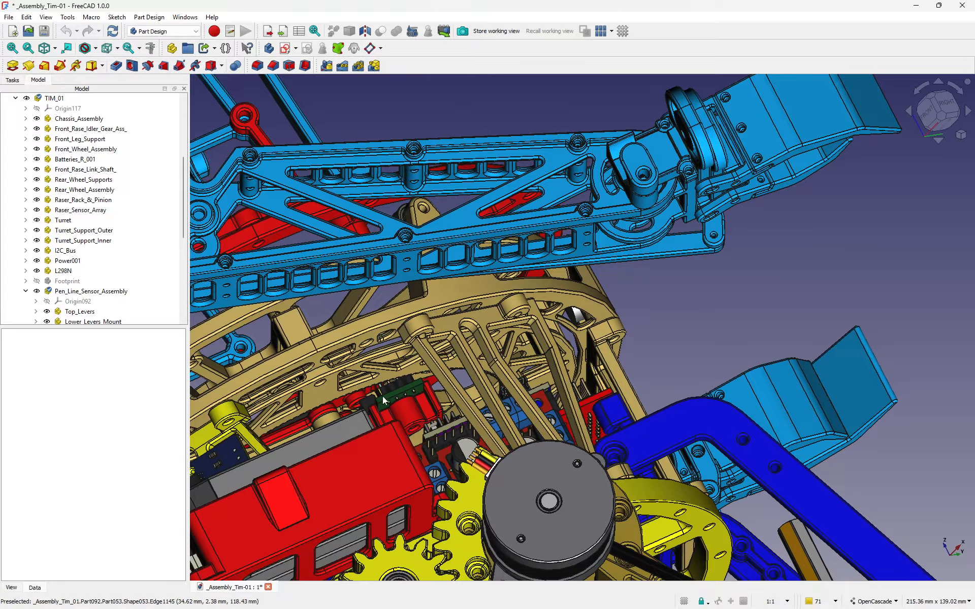
scroll(386, 399, up, 5)
middle_drag(484, 376, 544, 347)
middle_drag(553, 394, 728, 402)
scroll(569, 396, down, 8)
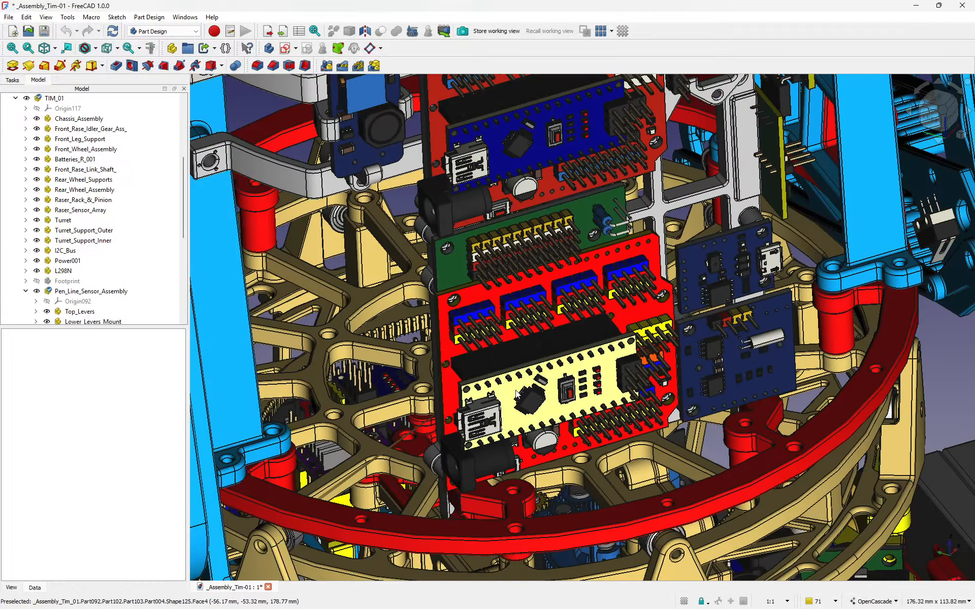
Examine the controller, sensor and voltage regulator boards mounted on the torso's grey frame, including the small dark red board.
middle_drag(582, 387, 487, 346)
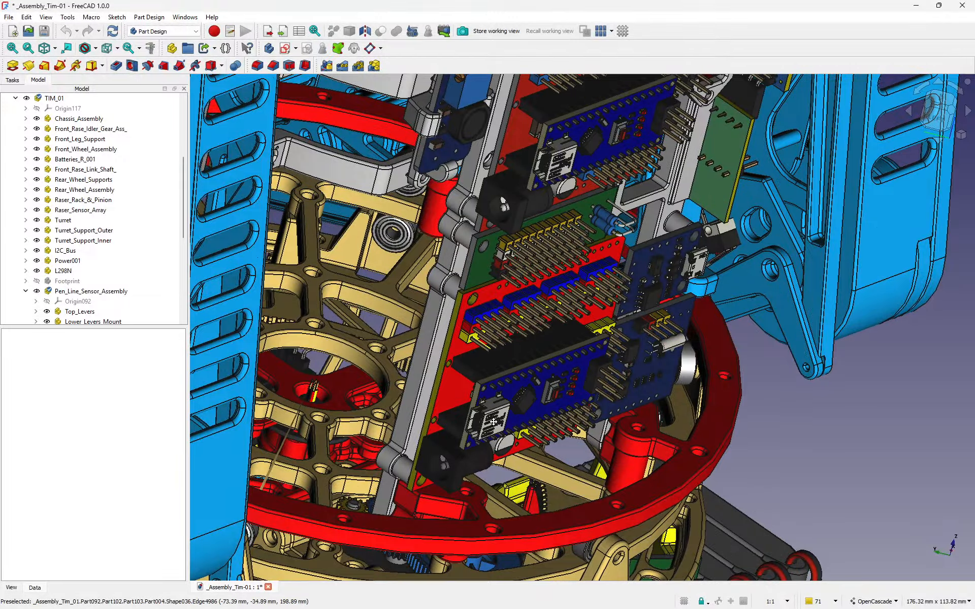
middle_drag(493, 421, 493, 465)
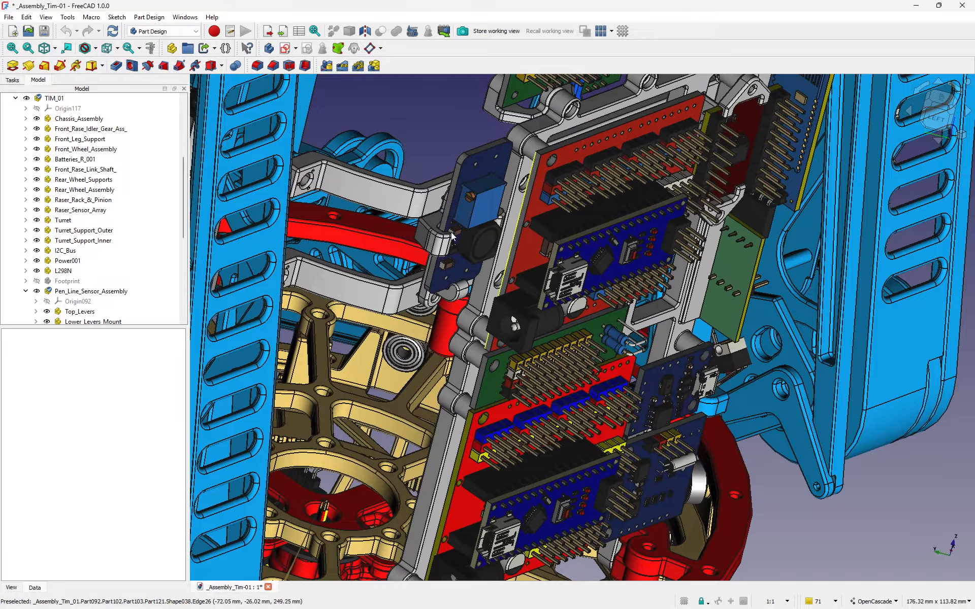
scroll(457, 234, up, 4)
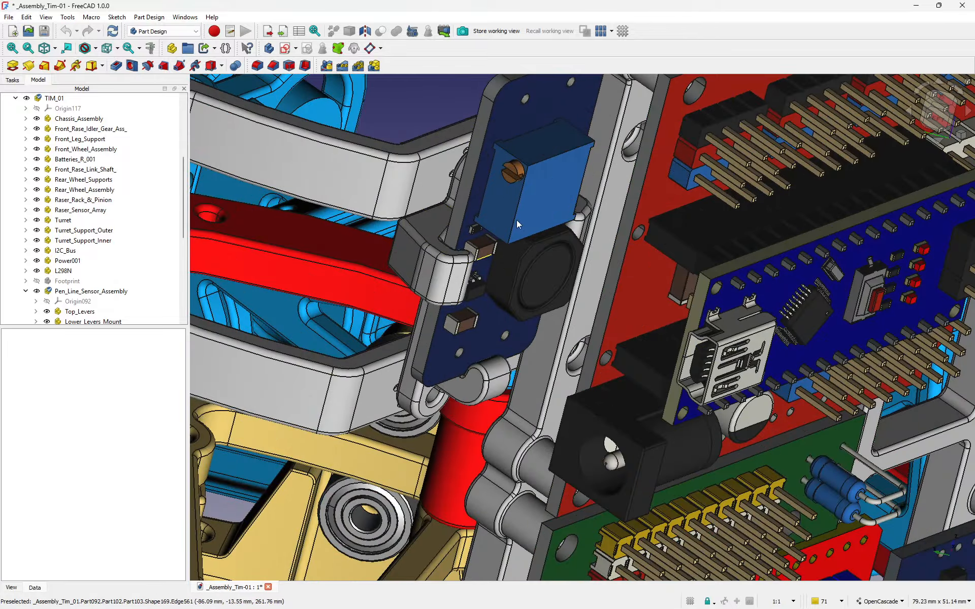
scroll(550, 233, down, 5)
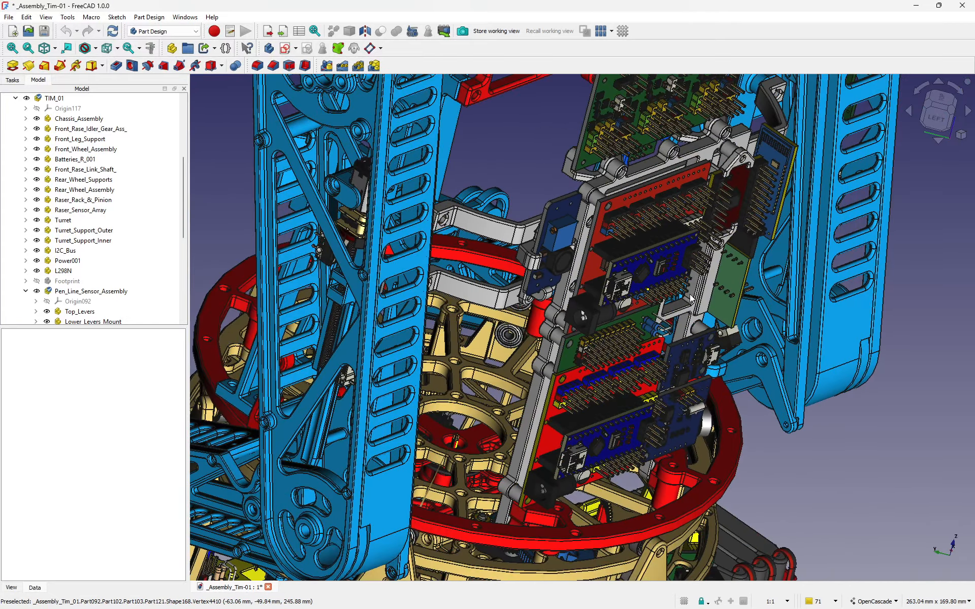
middle_drag(674, 333, 480, 360)
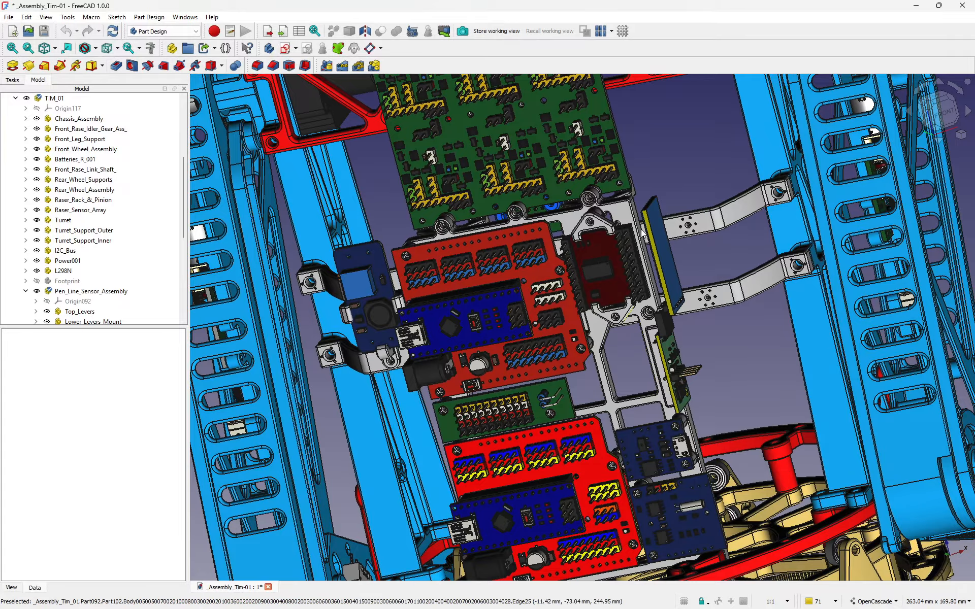
scroll(613, 373, up, 5)
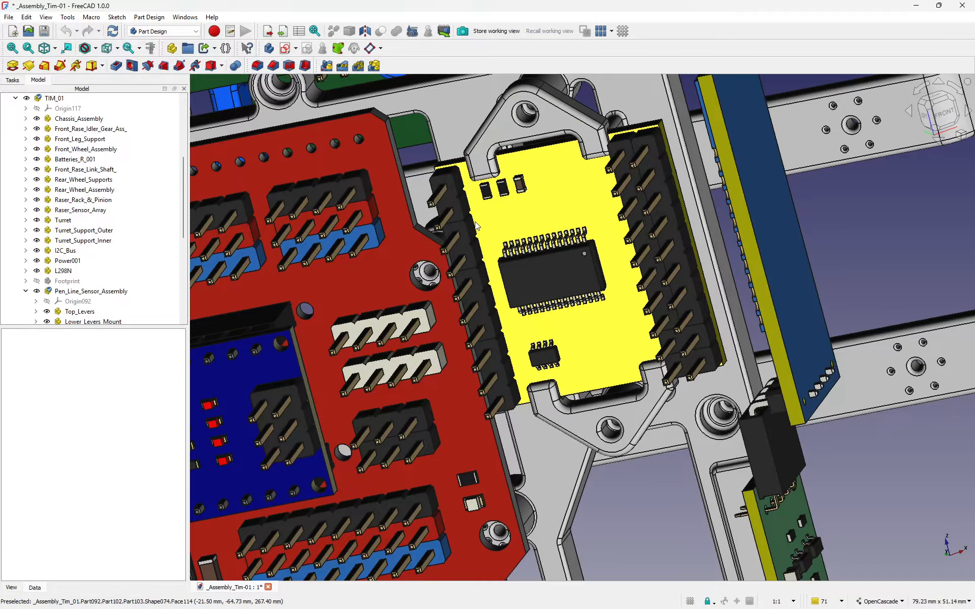
scroll(473, 219, down, 2)
middle_drag(740, 249, 616, 124)
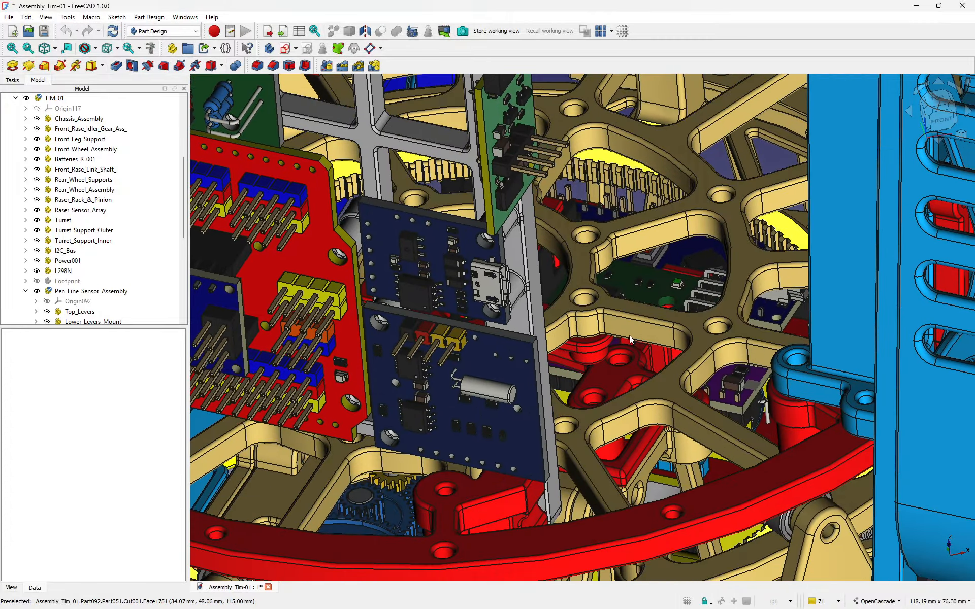
Inspect the small green circuit boards, limit switches and lead screw inside the blue upper arm.
middle_drag(588, 358, 540, 370)
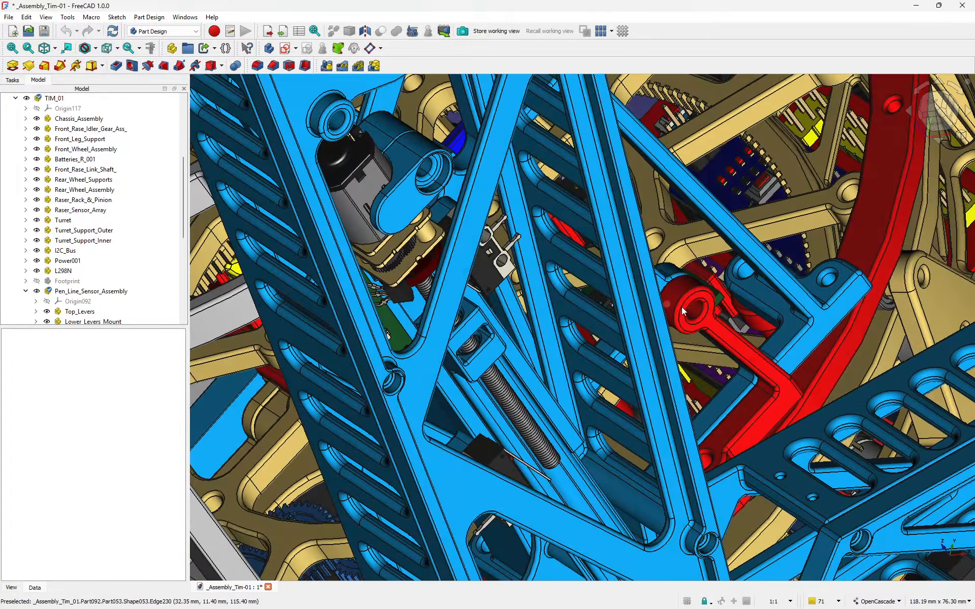
scroll(613, 321, down, 6)
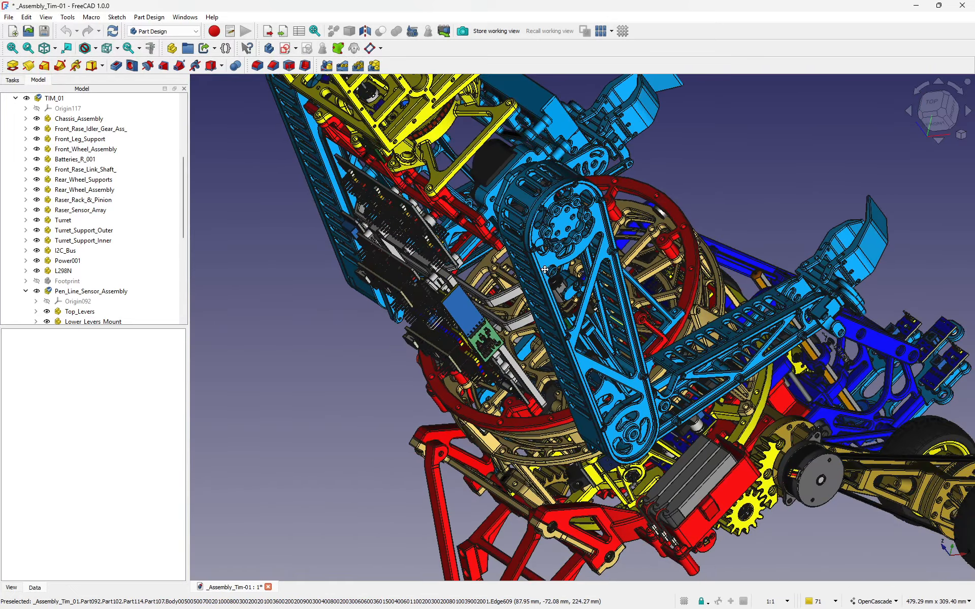
middle_drag(544, 270, 523, 251)
middle_drag(638, 334, 535, 275)
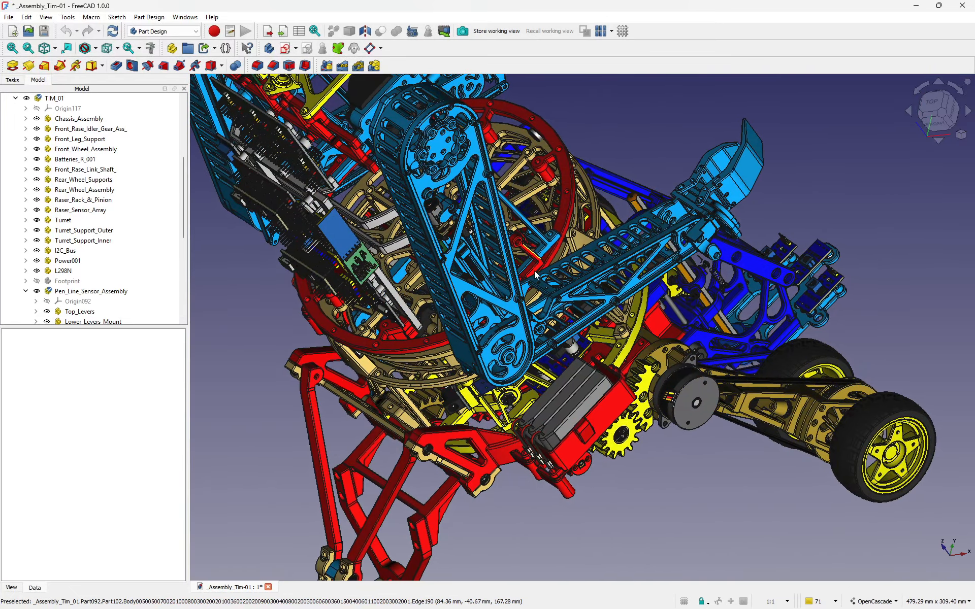
middle_drag(434, 236, 341, 206)
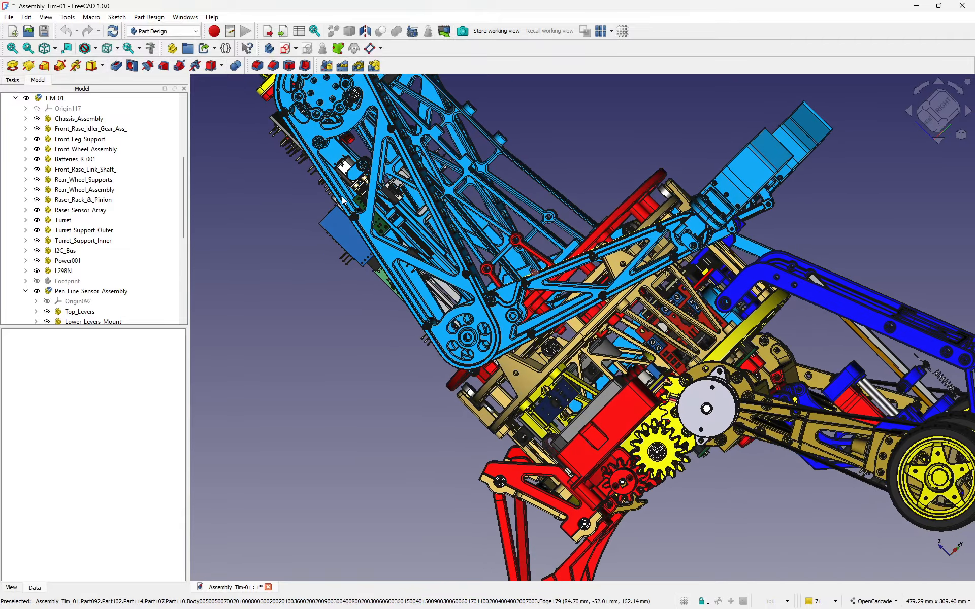
scroll(355, 213, up, 9)
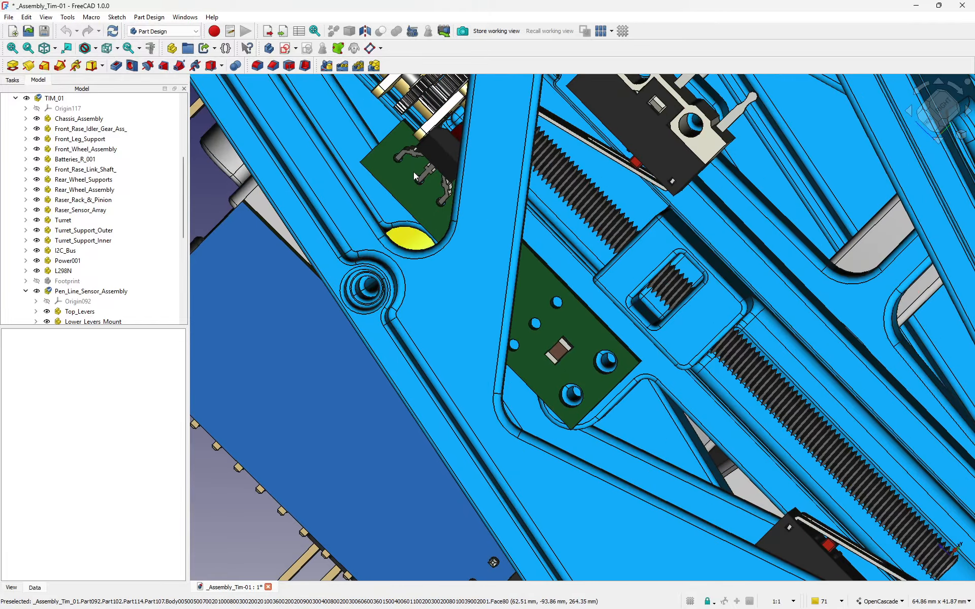
scroll(567, 356, down, 1)
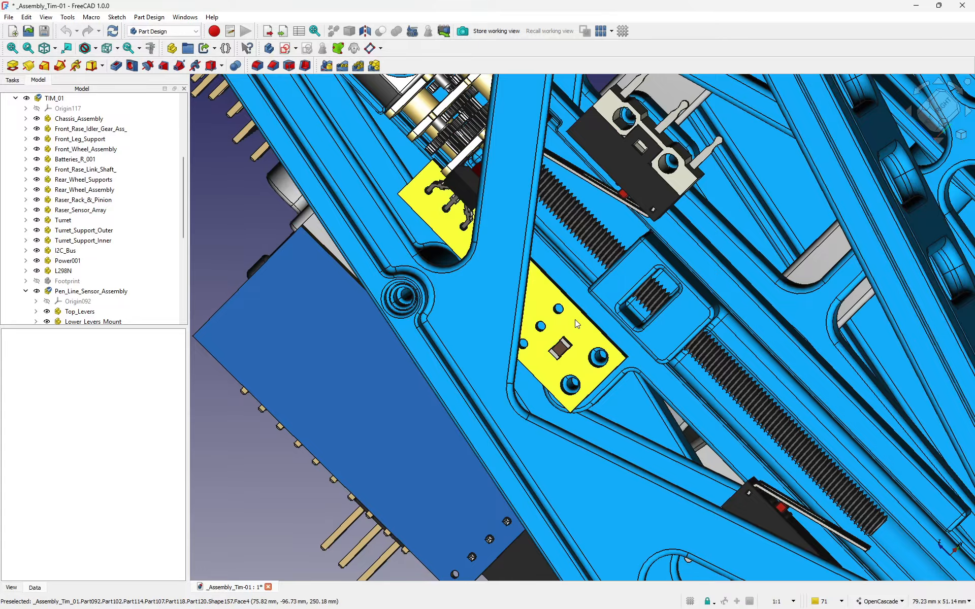
middle_drag(574, 319, 498, 242)
scroll(524, 206, down, 1)
scroll(475, 214, up, 5)
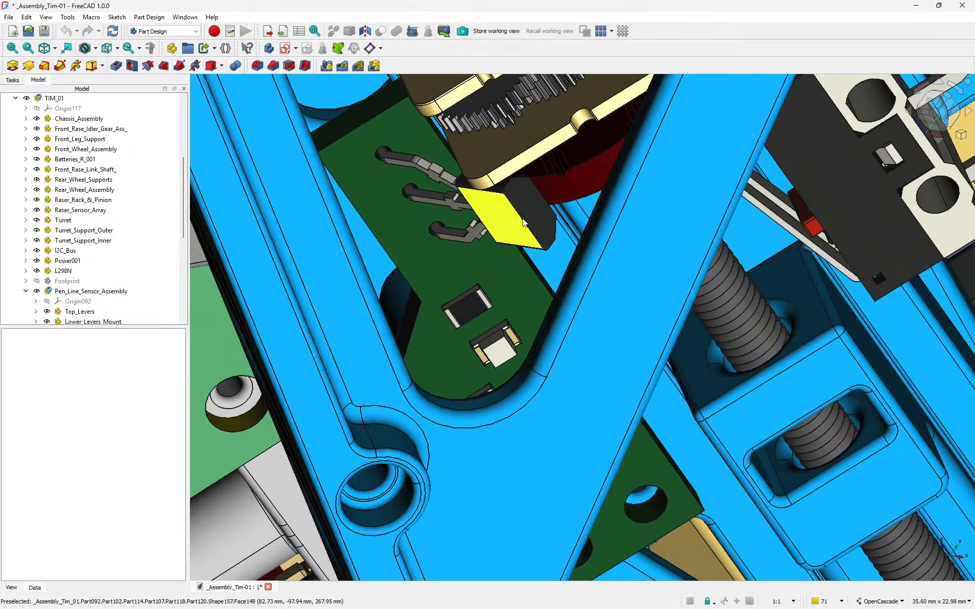
middle_drag(506, 220, 505, 221)
scroll(505, 221, down, 7)
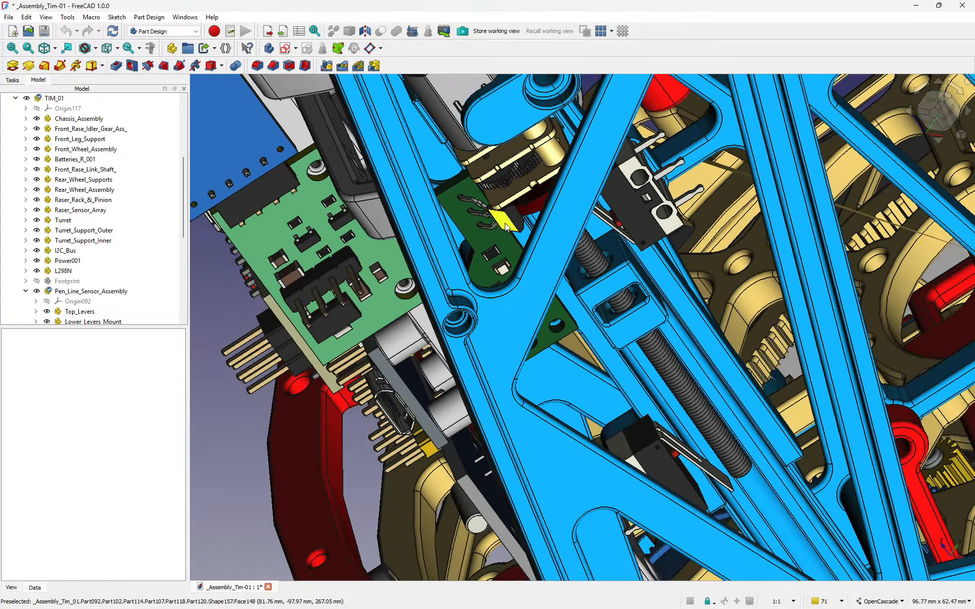
scroll(501, 225, down, 3)
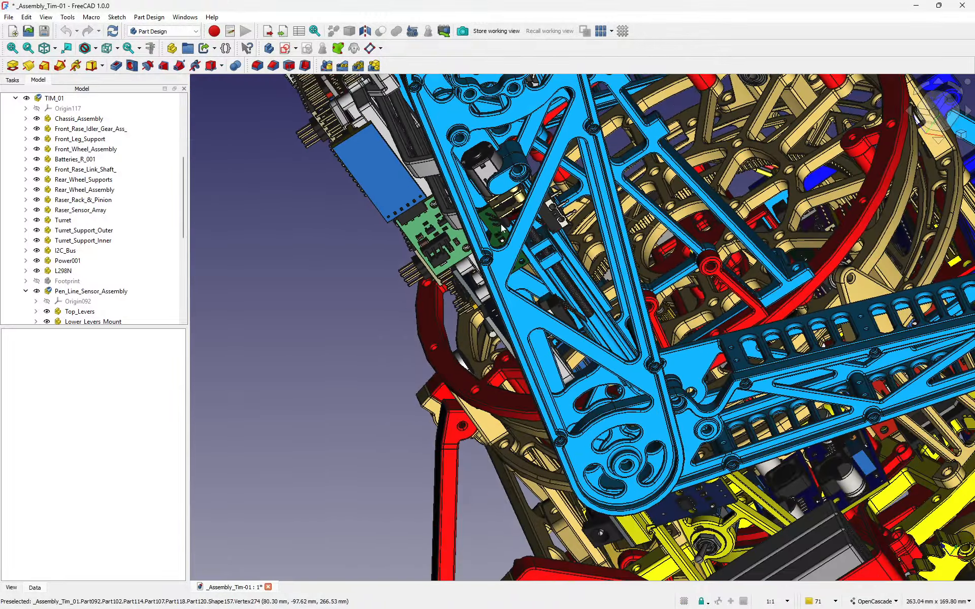
scroll(573, 283, down, 2)
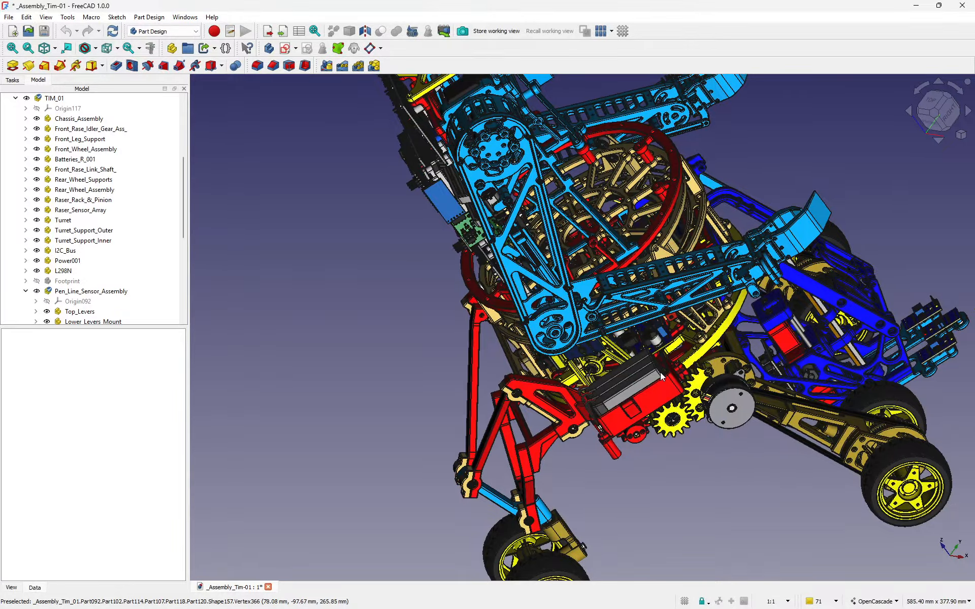
Examine the yellow head frame with its displays and the circuit boards mounted inside it.
middle_drag(651, 405, 368, 228)
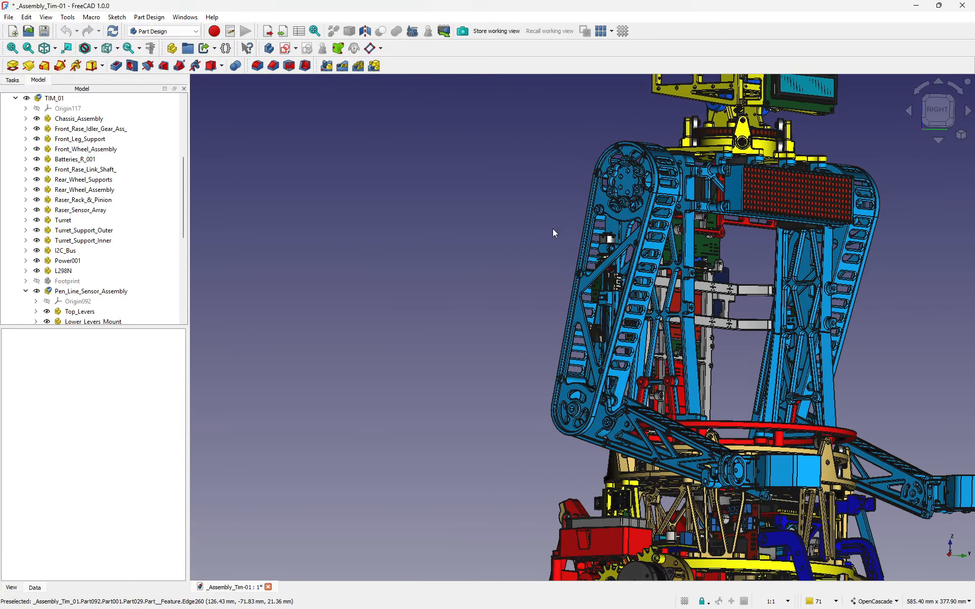
middle_drag(570, 187, 523, 410)
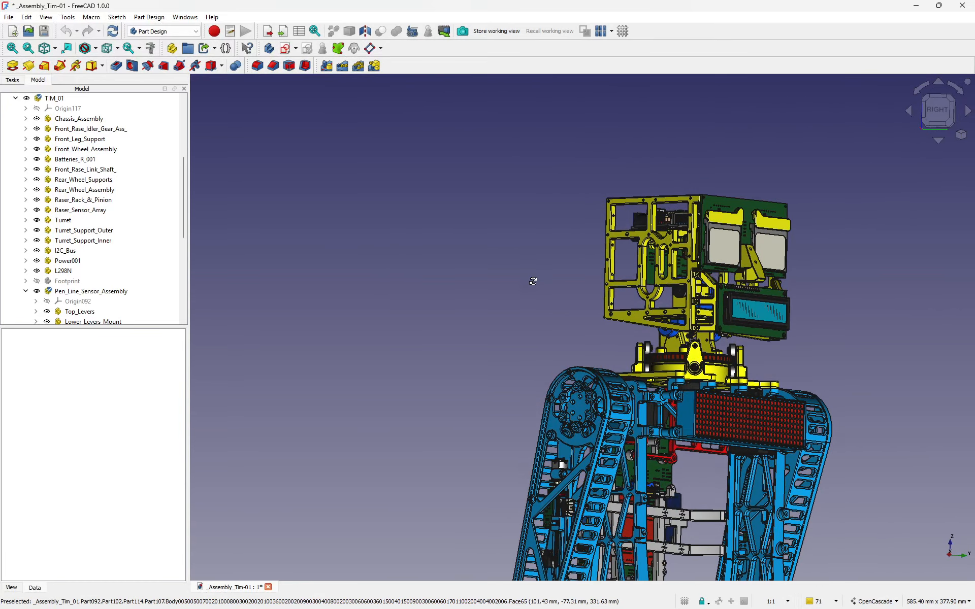
middle_drag(532, 275, 557, 329)
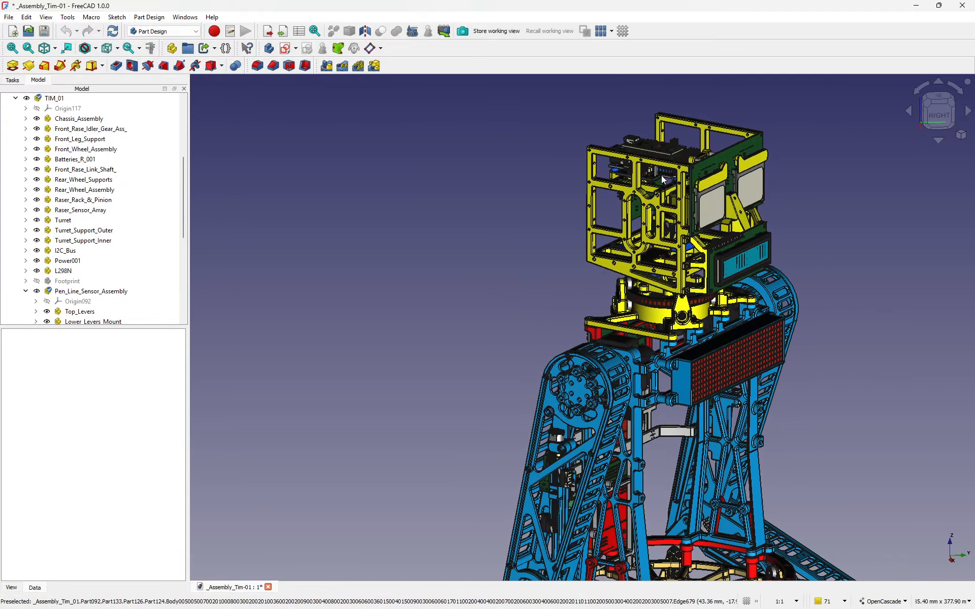
scroll(649, 227, up, 5)
middle_drag(641, 253, 433, 213)
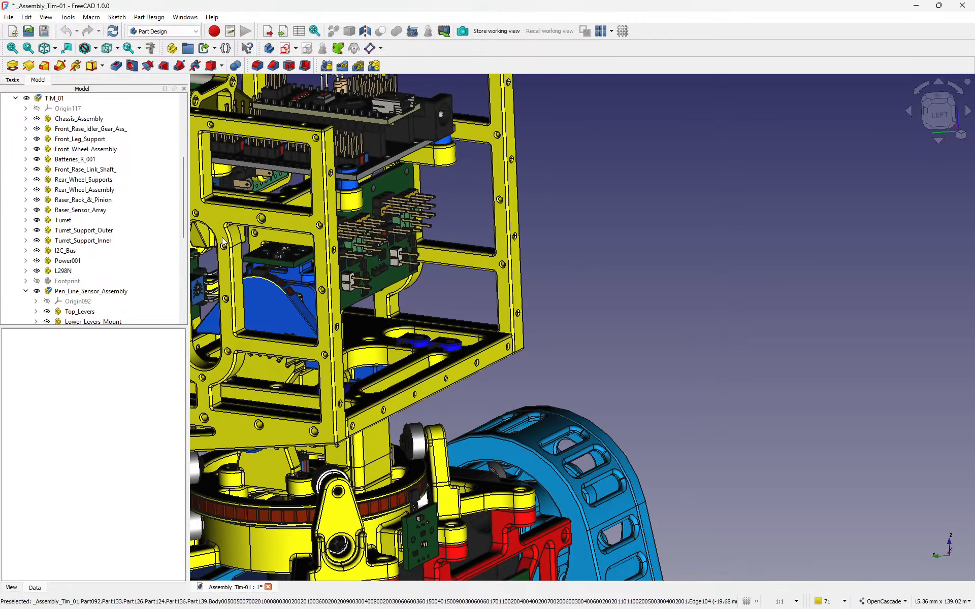
scroll(529, 338, down, 5)
scroll(529, 340, down, 2)
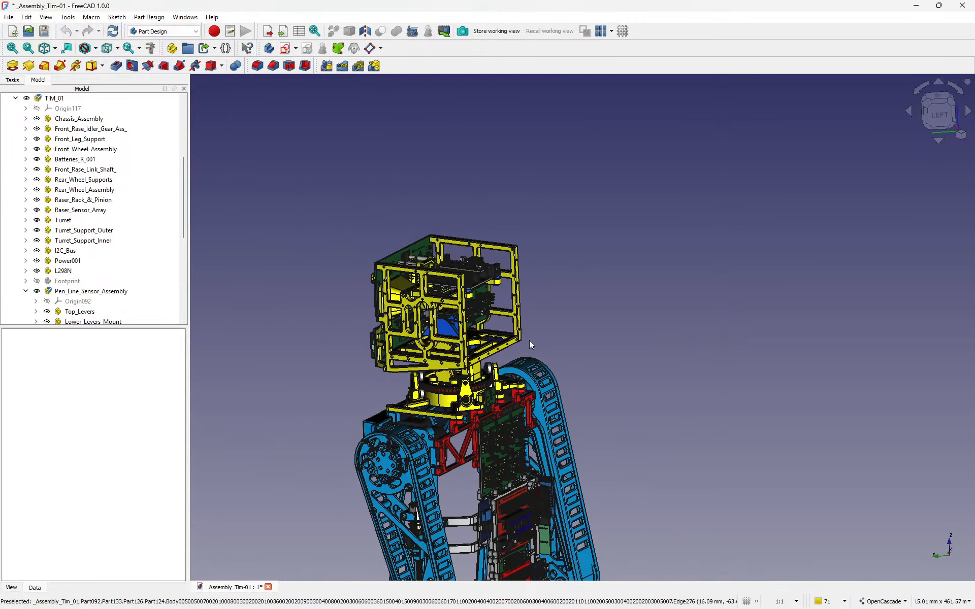
Review the complete robot assembly from the left, rear and right sides, ending on a view of its front.
middle_drag(529, 340, 567, 172)
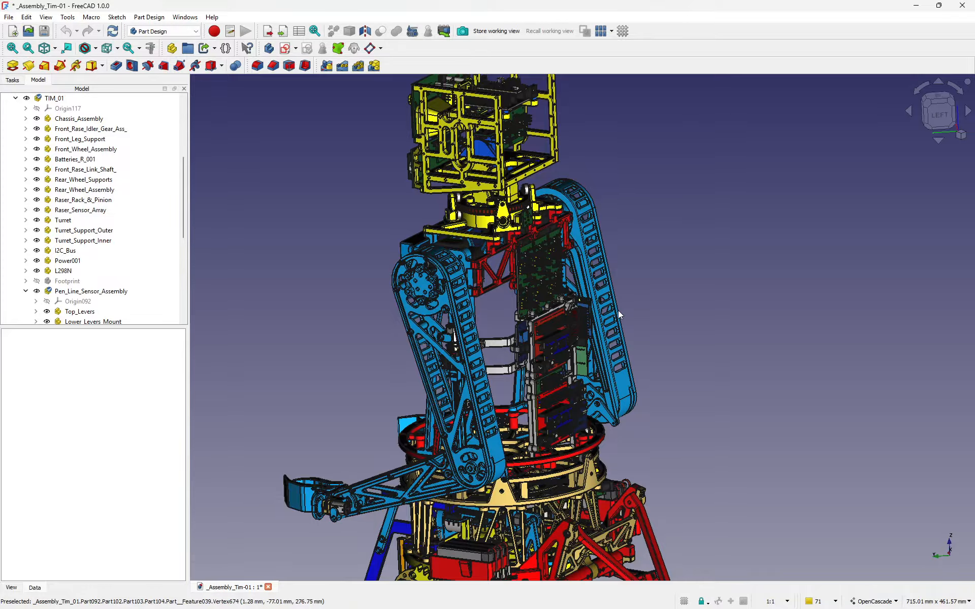
scroll(614, 314, down, 2)
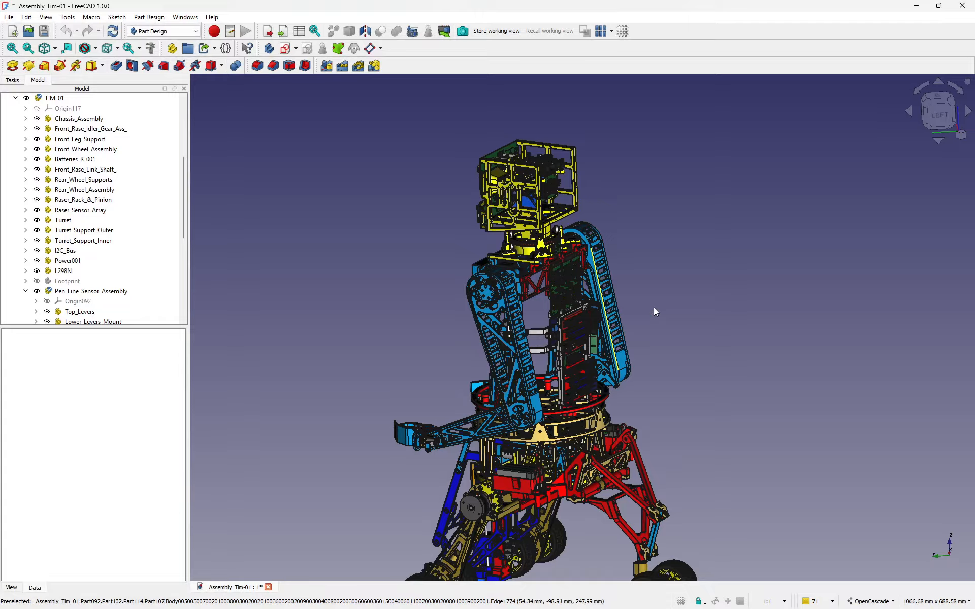
middle_drag(529, 417, 648, 416)
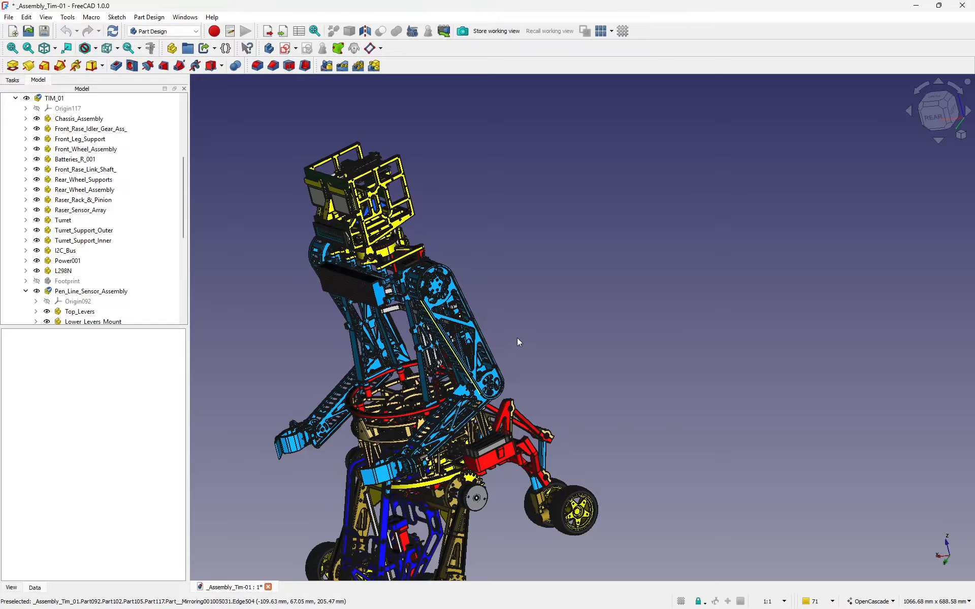
middle_click(520, 357)
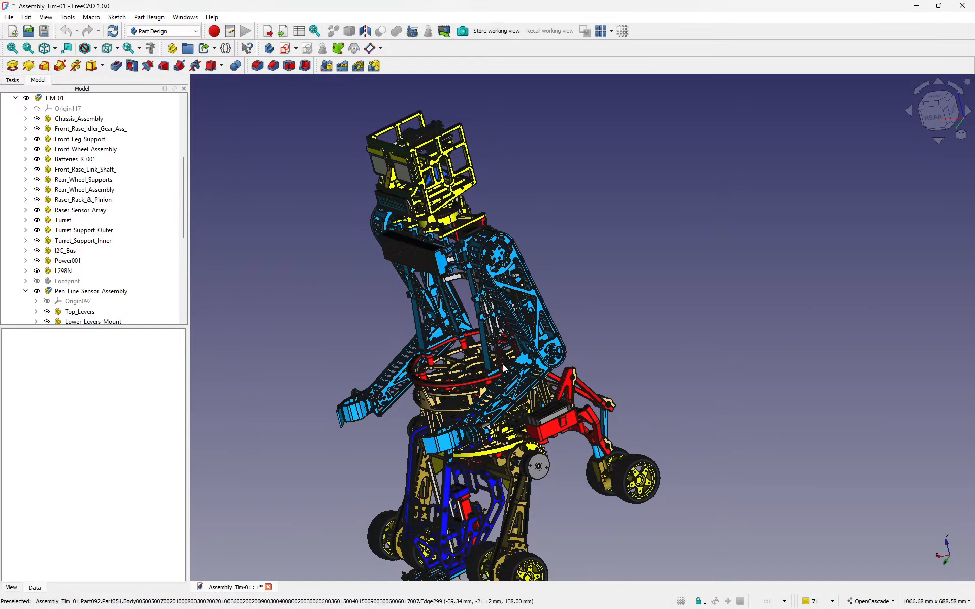
middle_drag(566, 357, 598, 437)
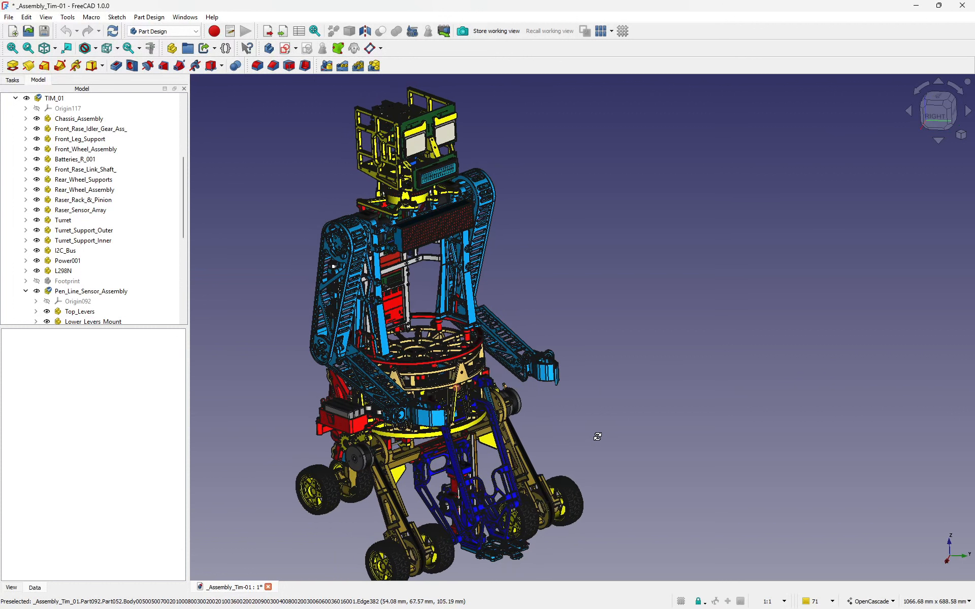
right_click(597, 437)
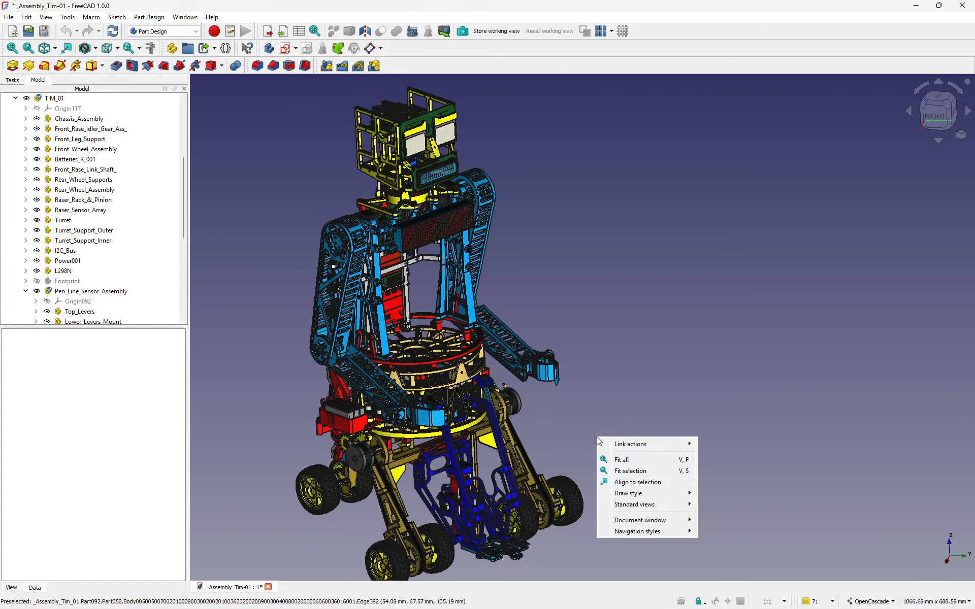
click(683, 360)
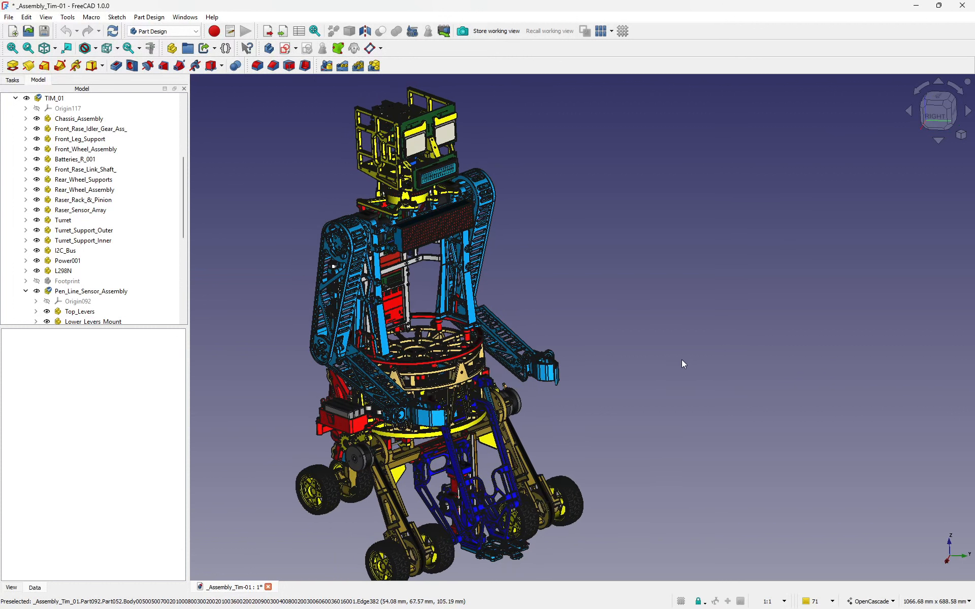